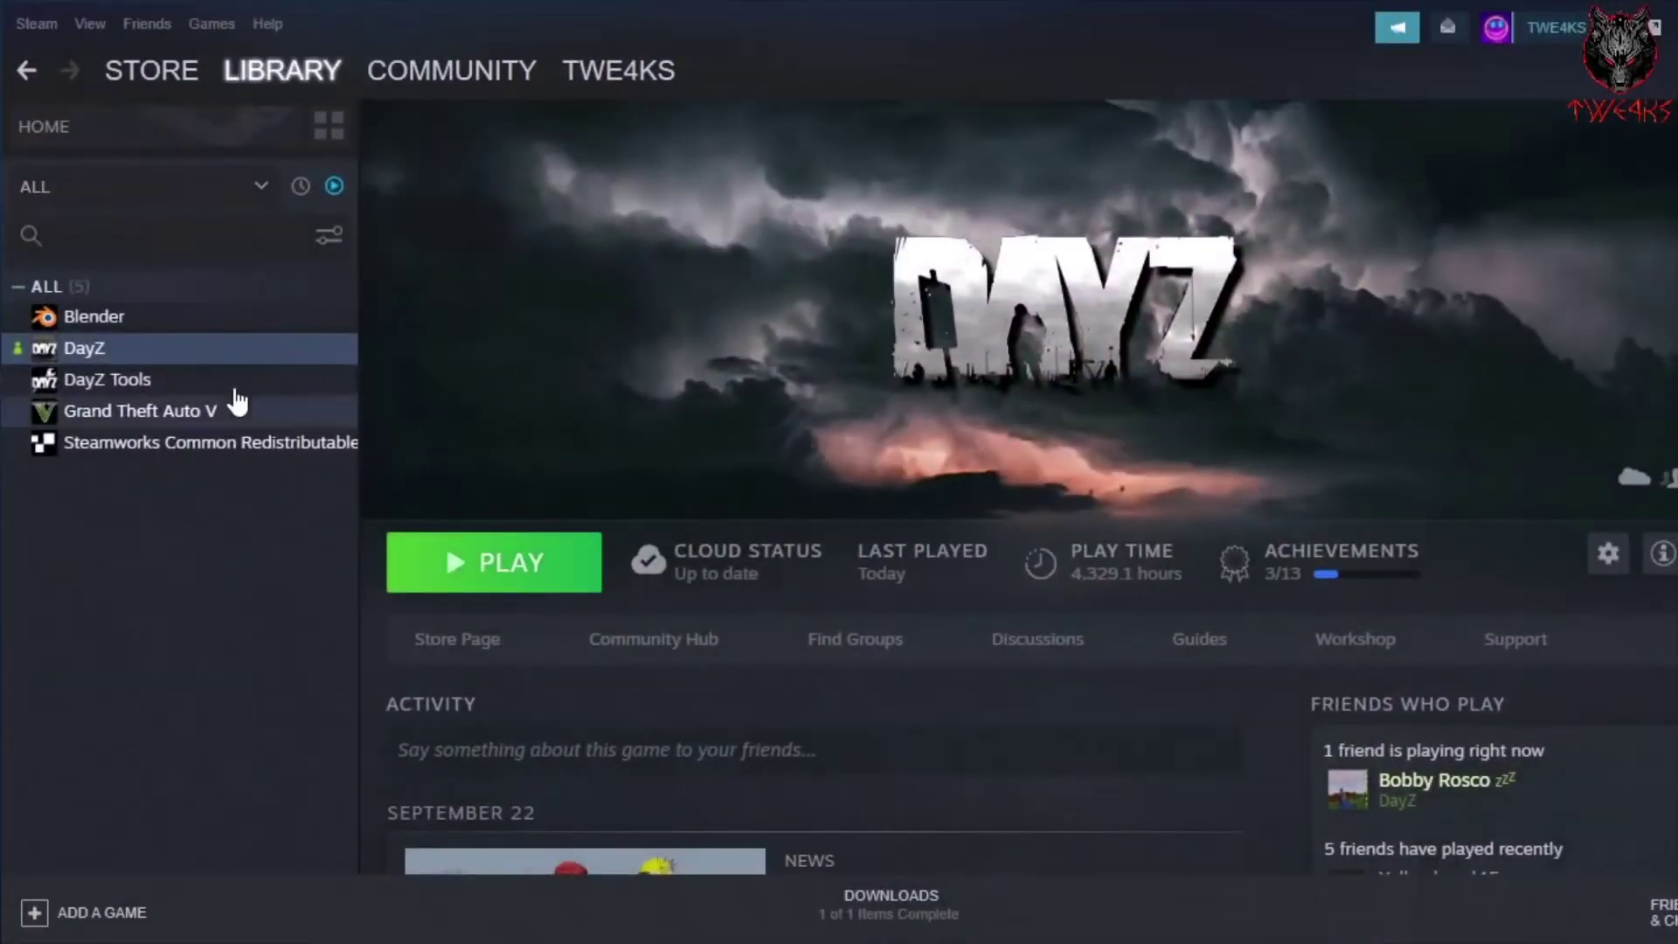
Launch DayZ Tools from the Steam library with the Play DayZ Tools option
{"action": "left_click", "coordinate": [164, 382]}
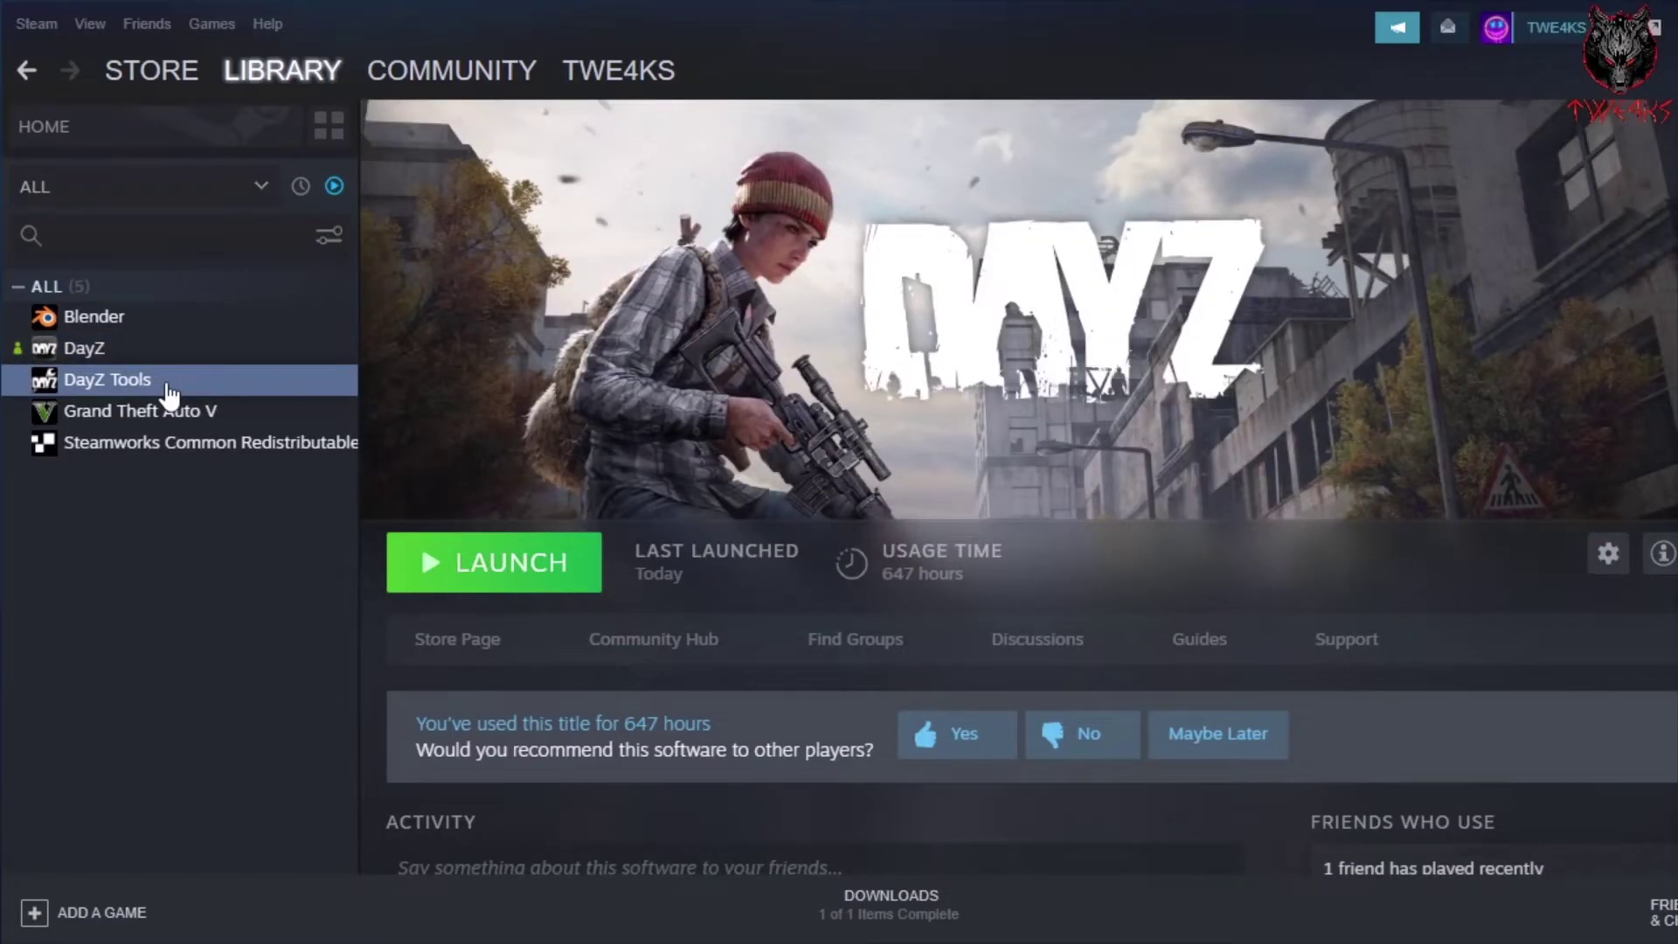
{"action": "left_click", "coordinate": [511, 564]}
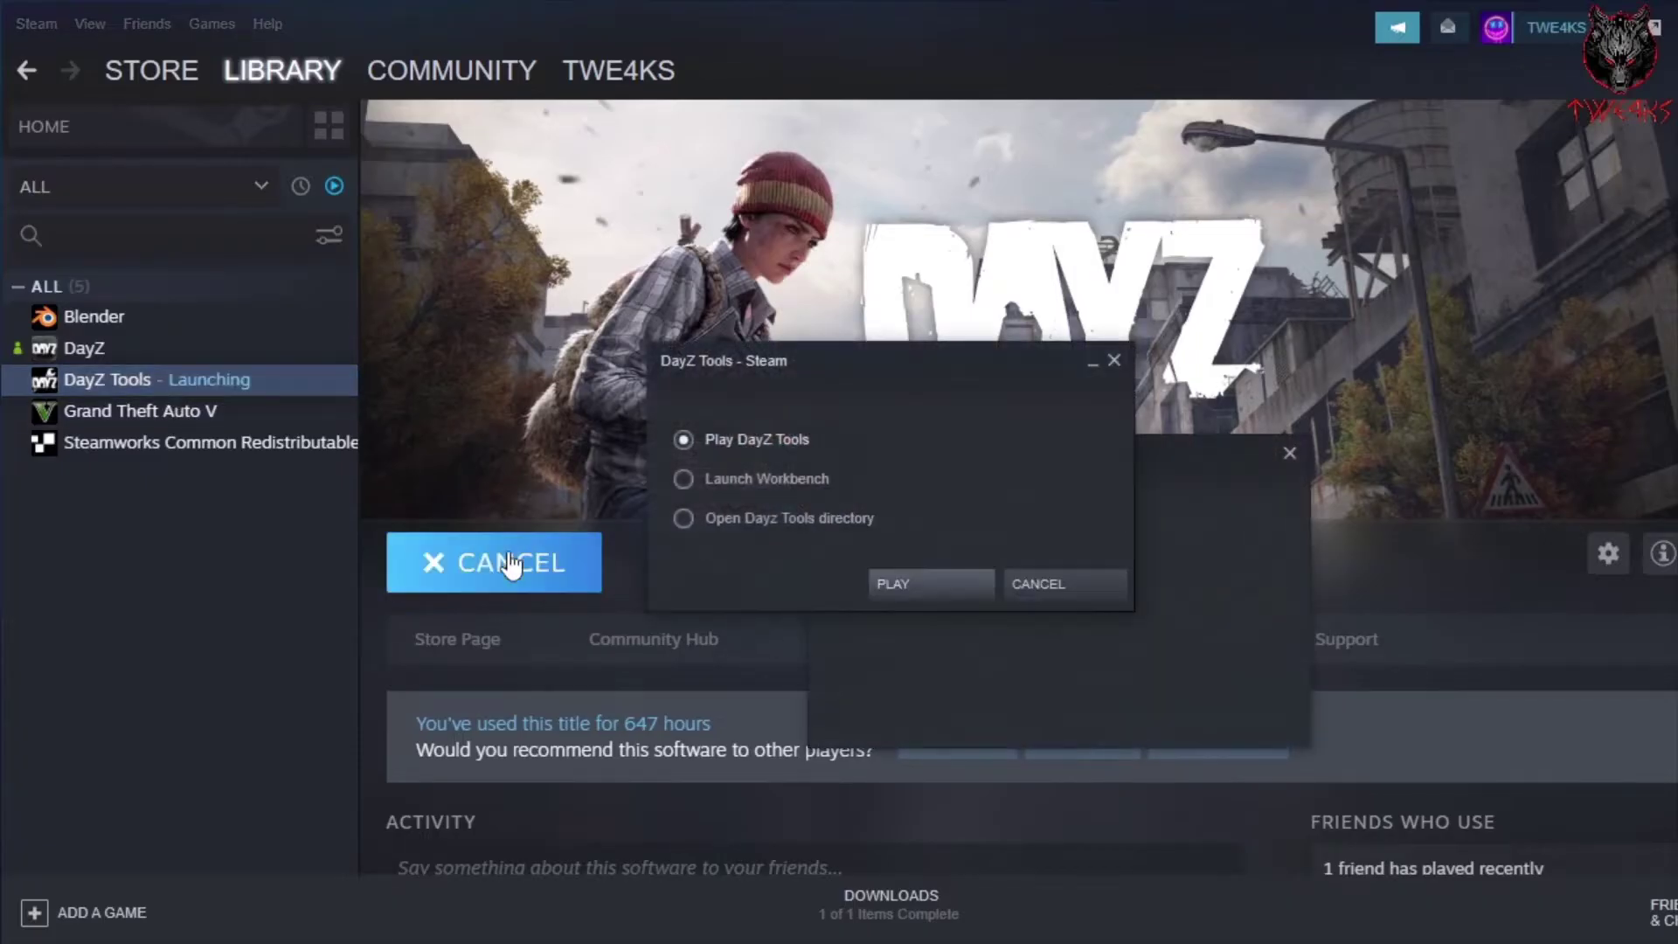
{"action": "left_click", "coordinate": [909, 579]}
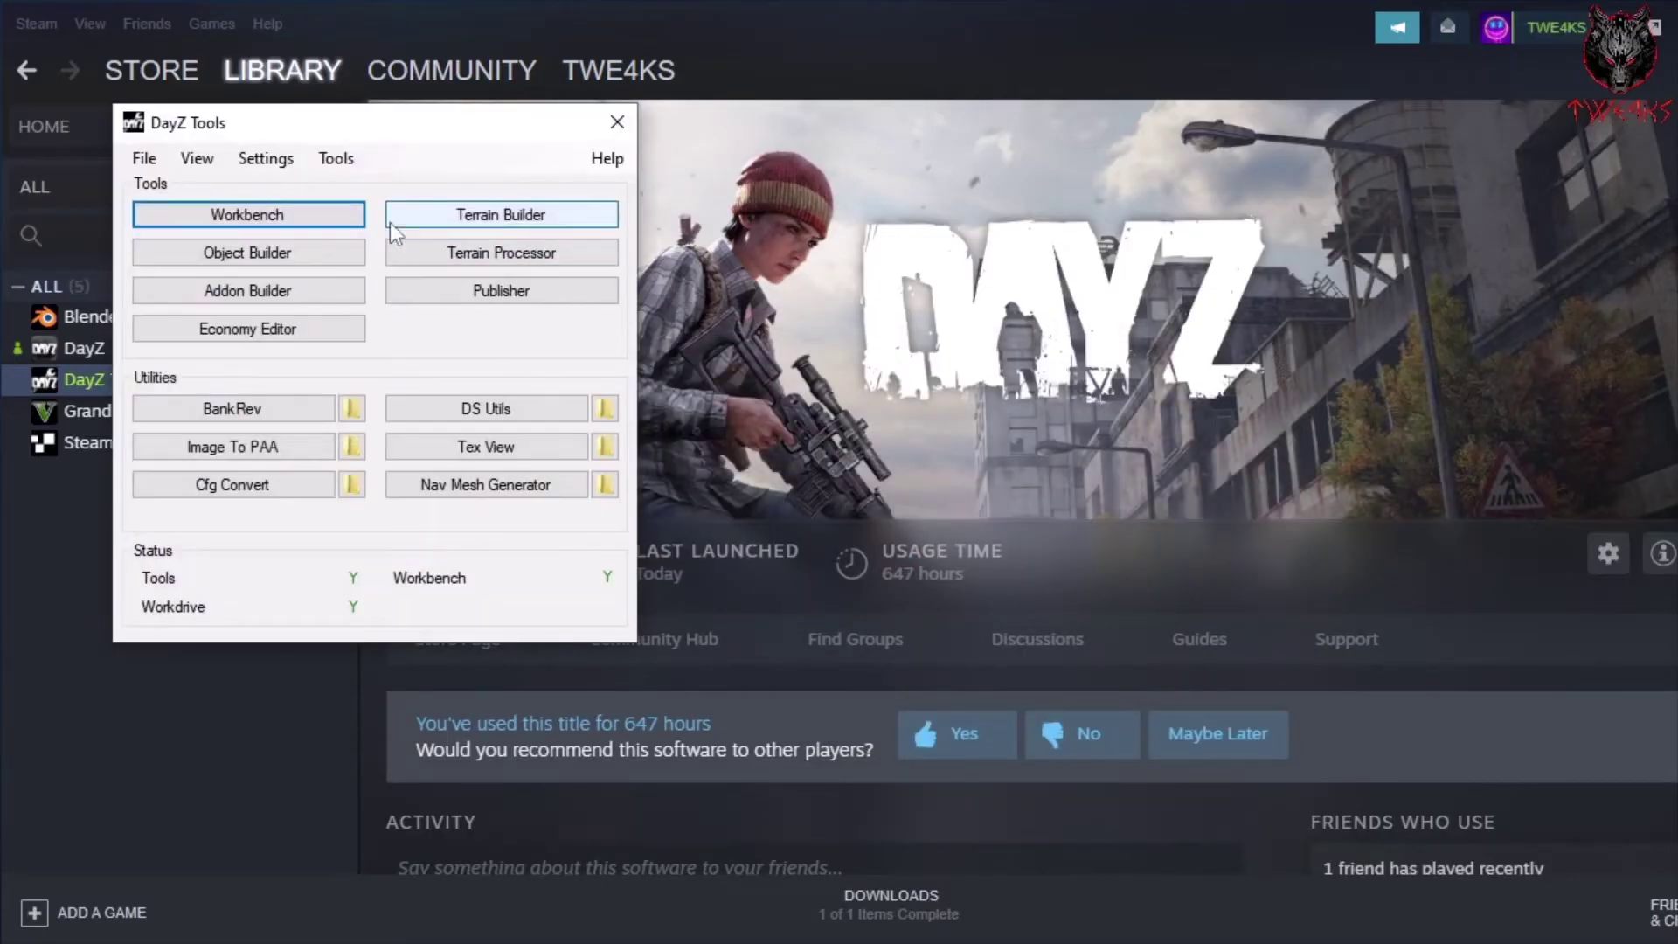
Dismount drive P in DayZ Tools and mount it again
{"action": "left_click", "coordinate": [339, 160]}
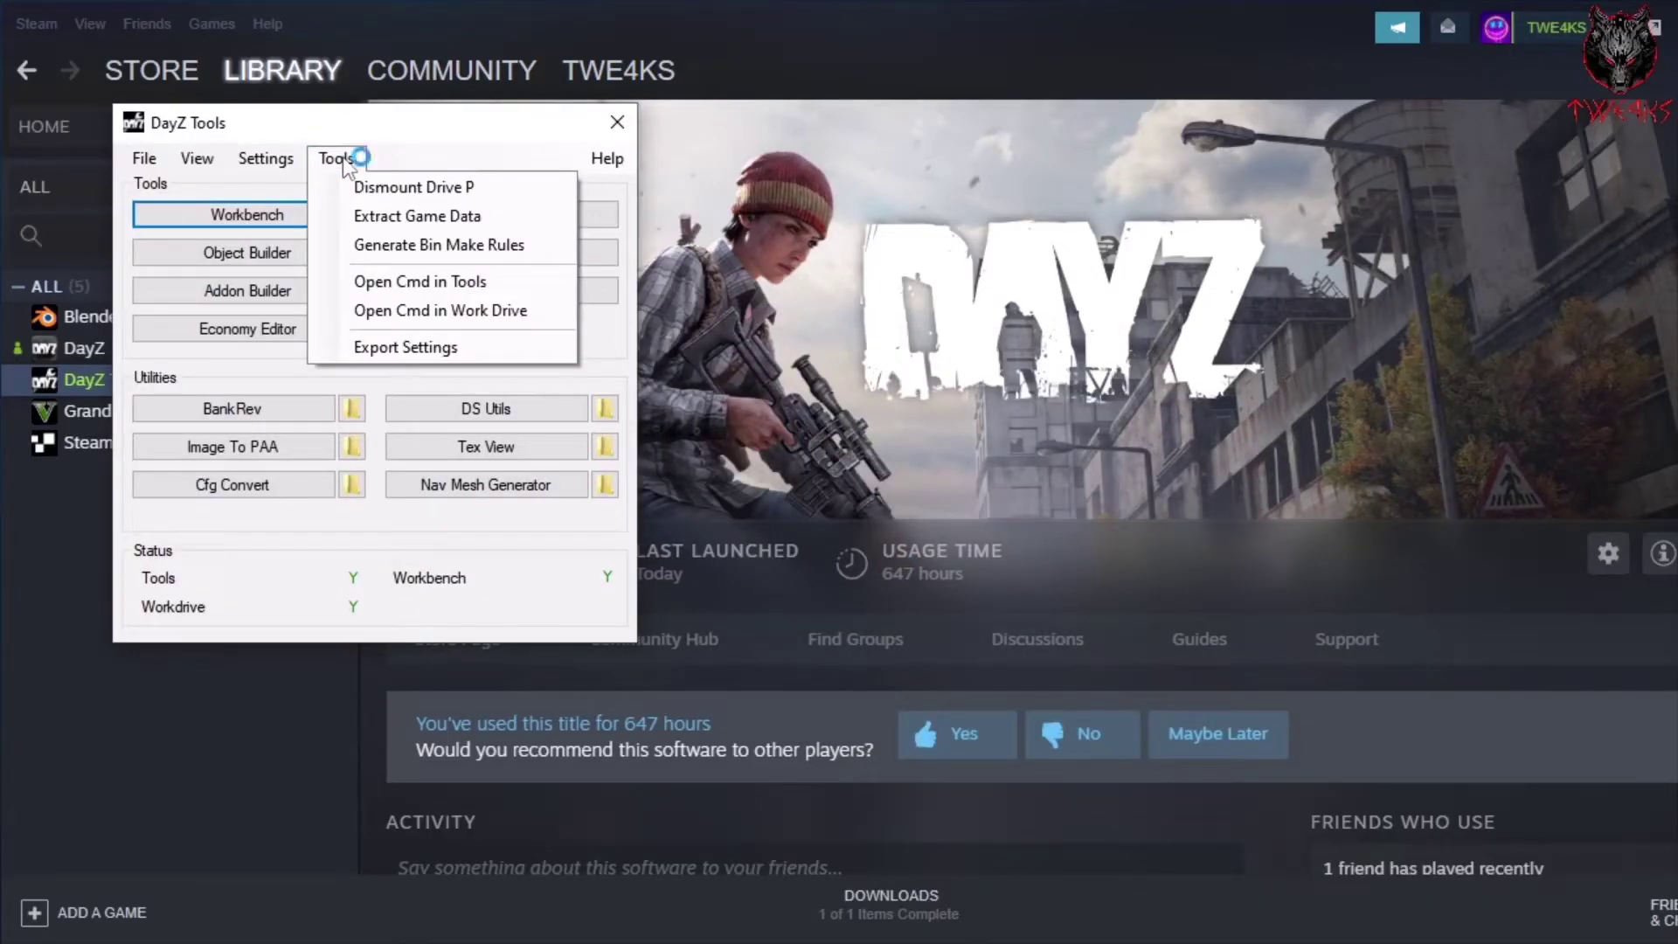
{"action": "left_click", "coordinate": [401, 198]}
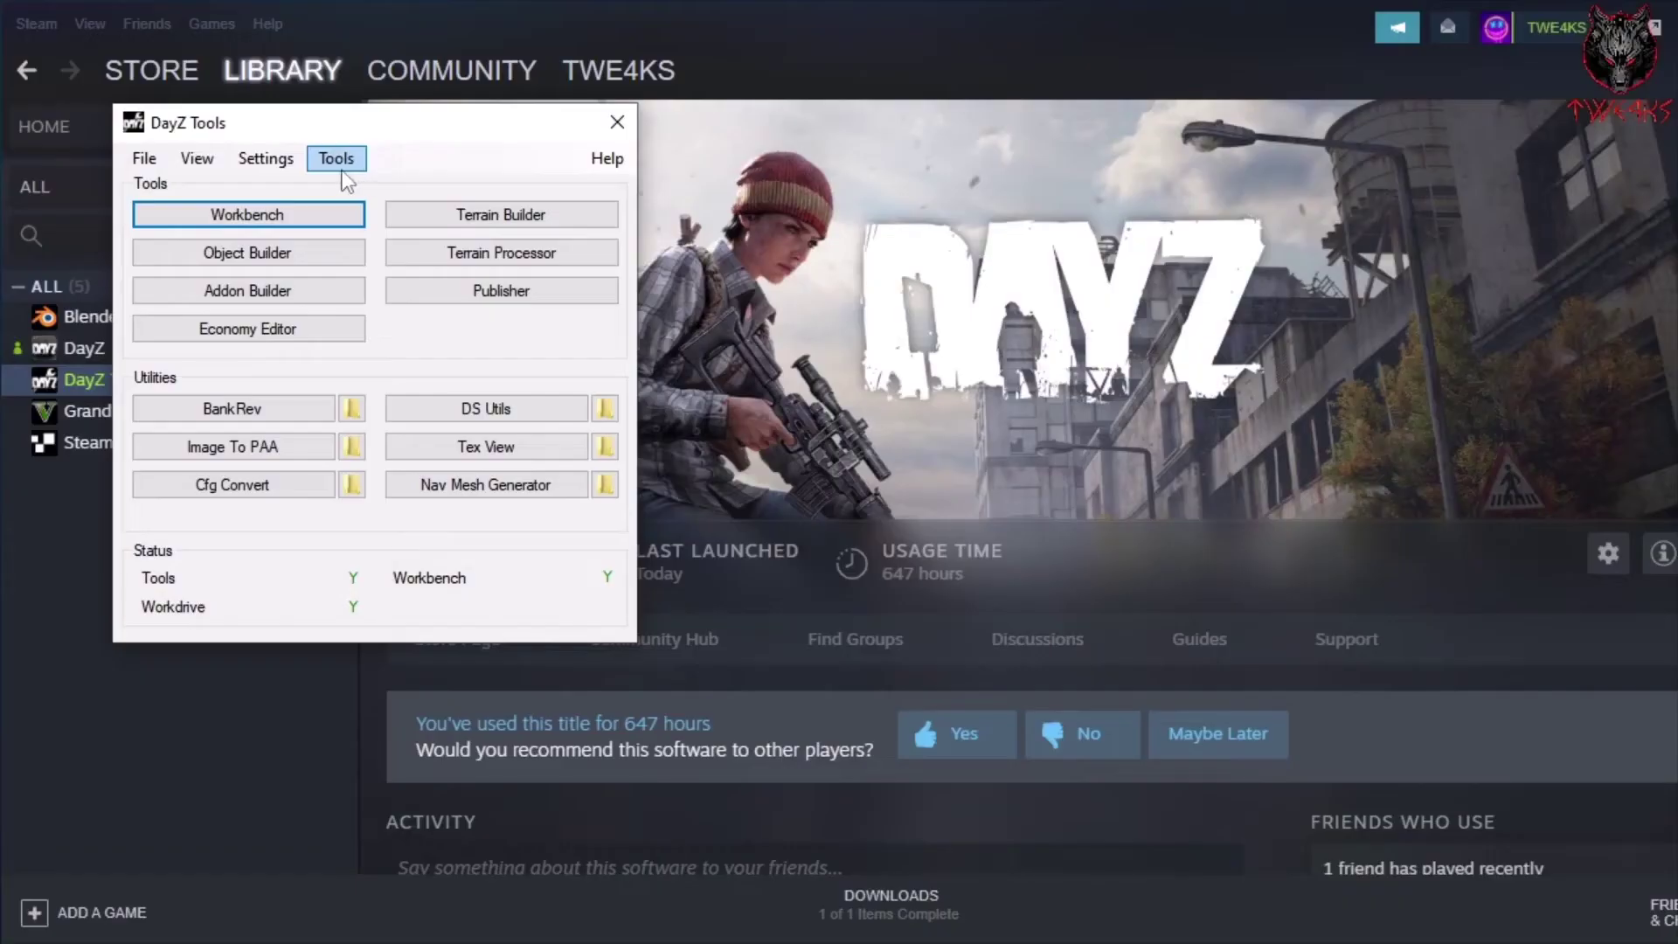
{"action": "left_click", "coordinate": [339, 168]}
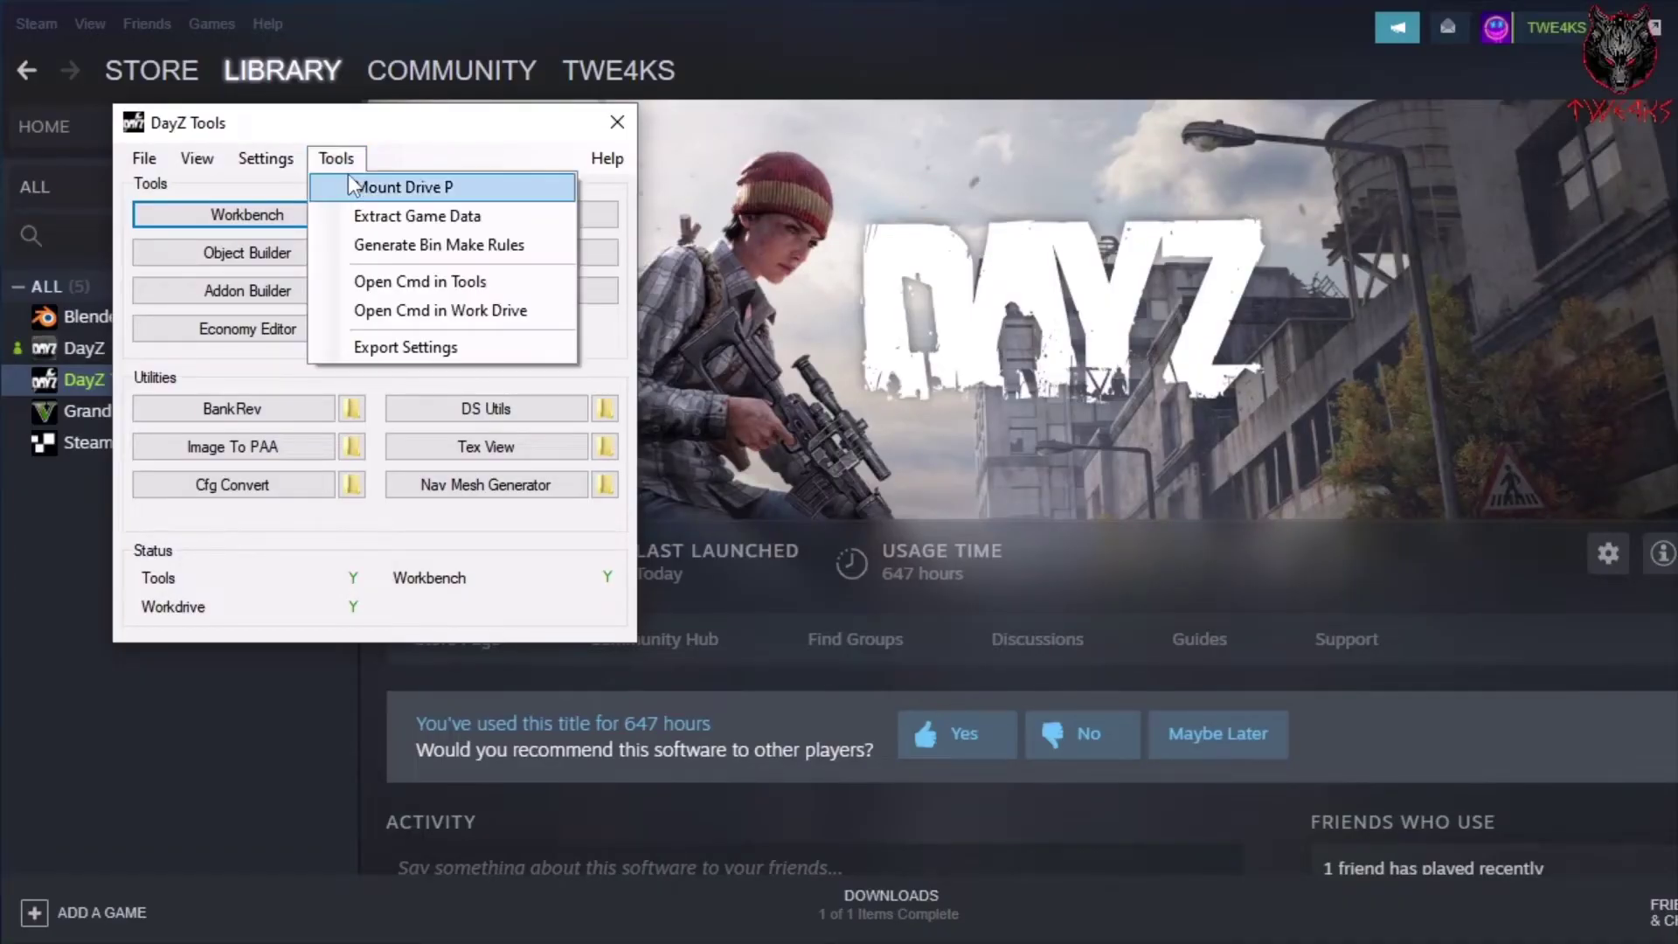
{"action": "left_click", "coordinate": [353, 187]}
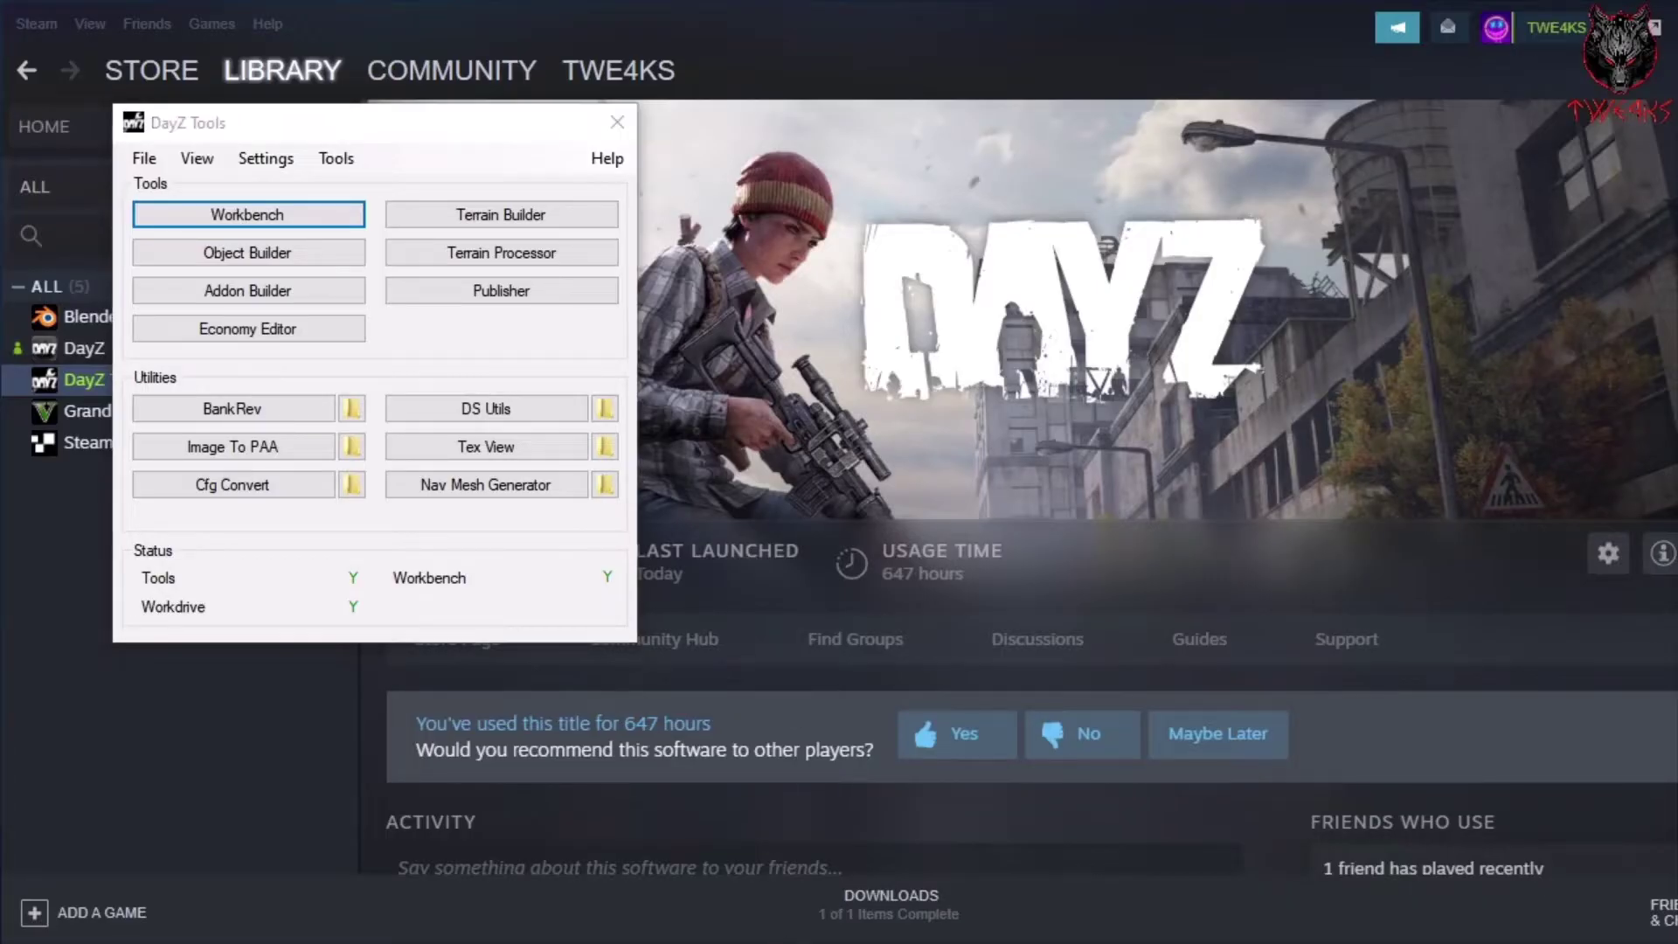
Switch to File Explorer, open the Windows (P:) drive and look through its folders
{"action": "key", "text": "super+e"}
{"action": "scroll", "coordinate": [435, 744], "scroll_direction": "down", "scroll_amount": 3}
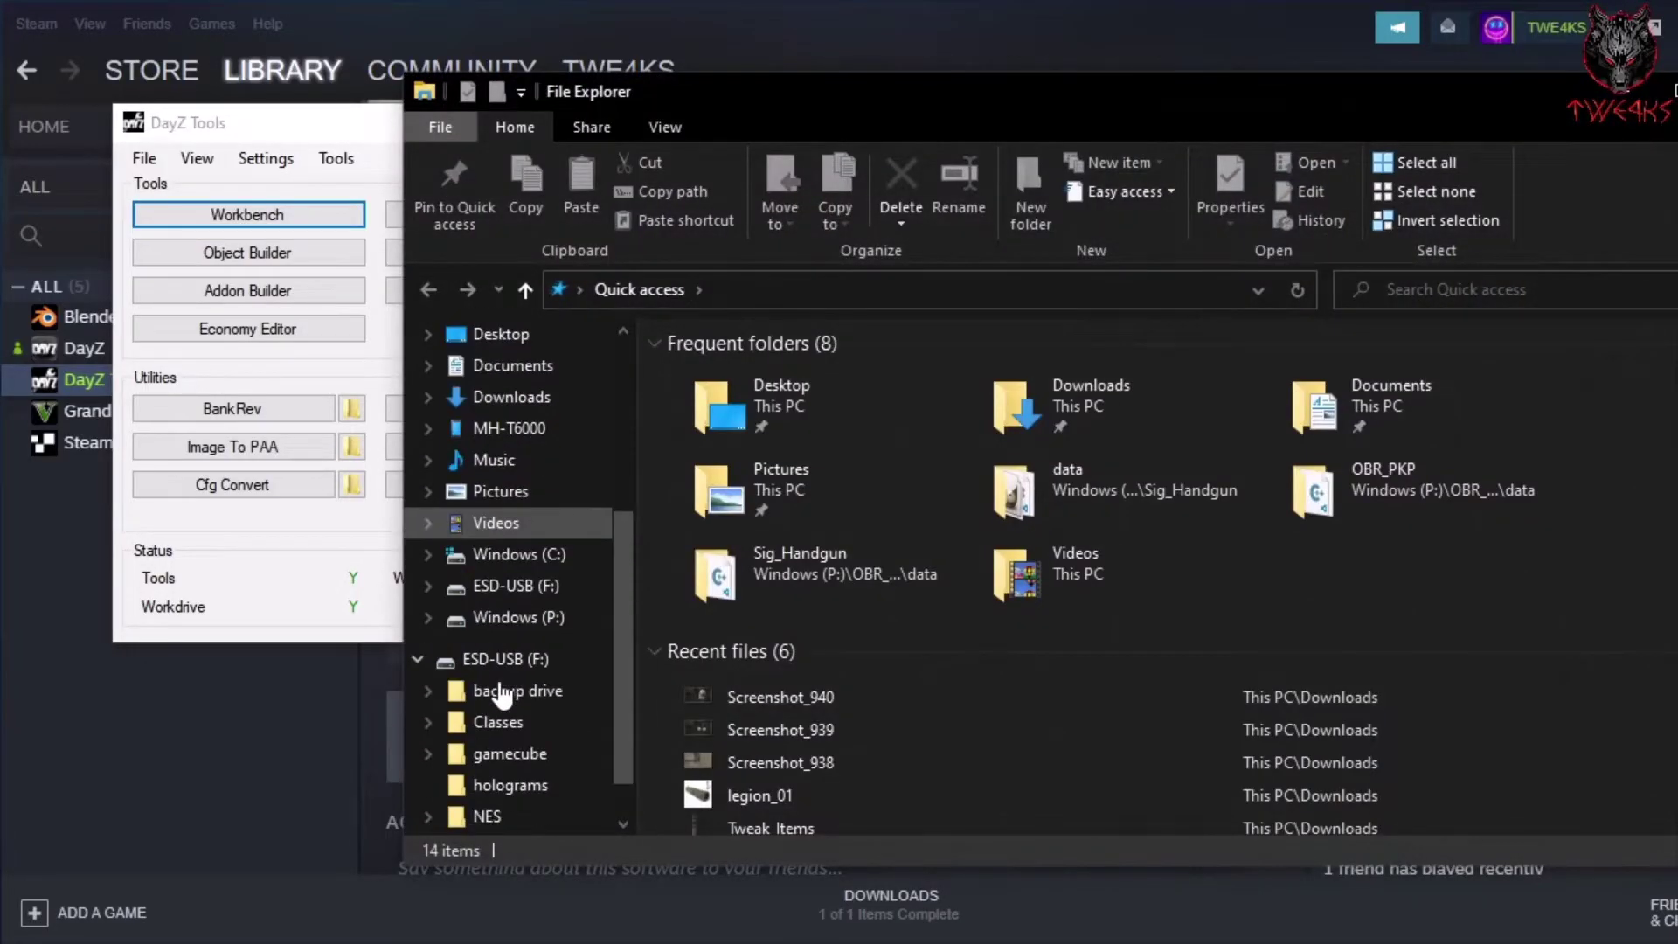
{"action": "left_click", "coordinate": [510, 619]}
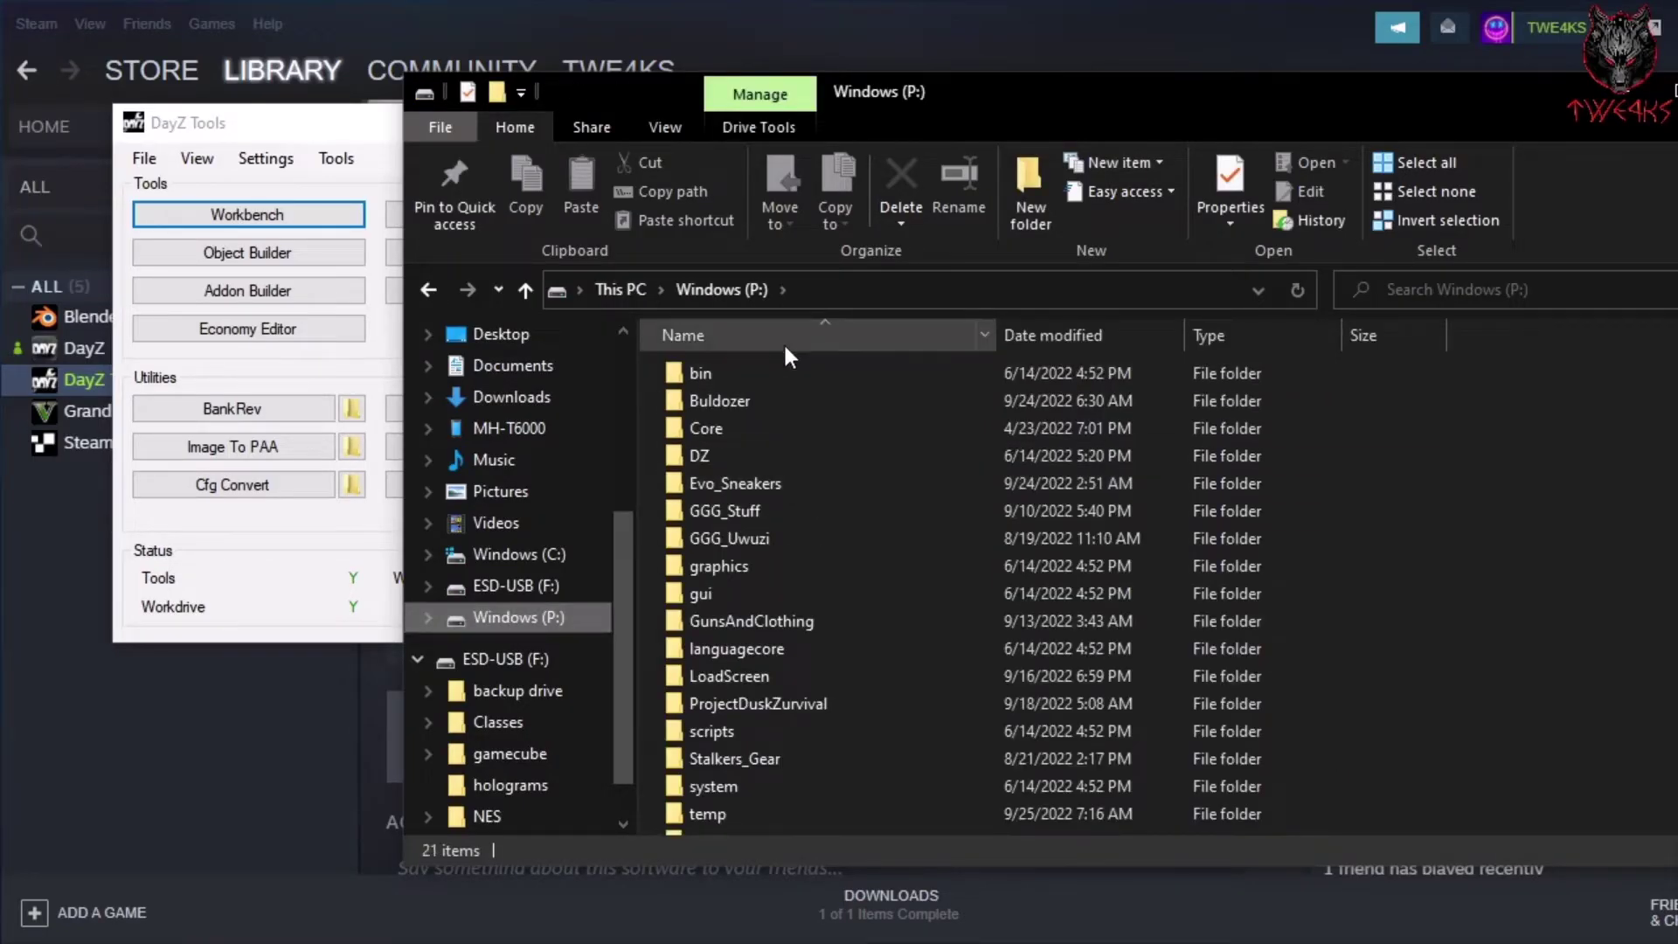
{"action": "scroll", "coordinate": [877, 517], "scroll_direction": "down", "scroll_amount": 2}
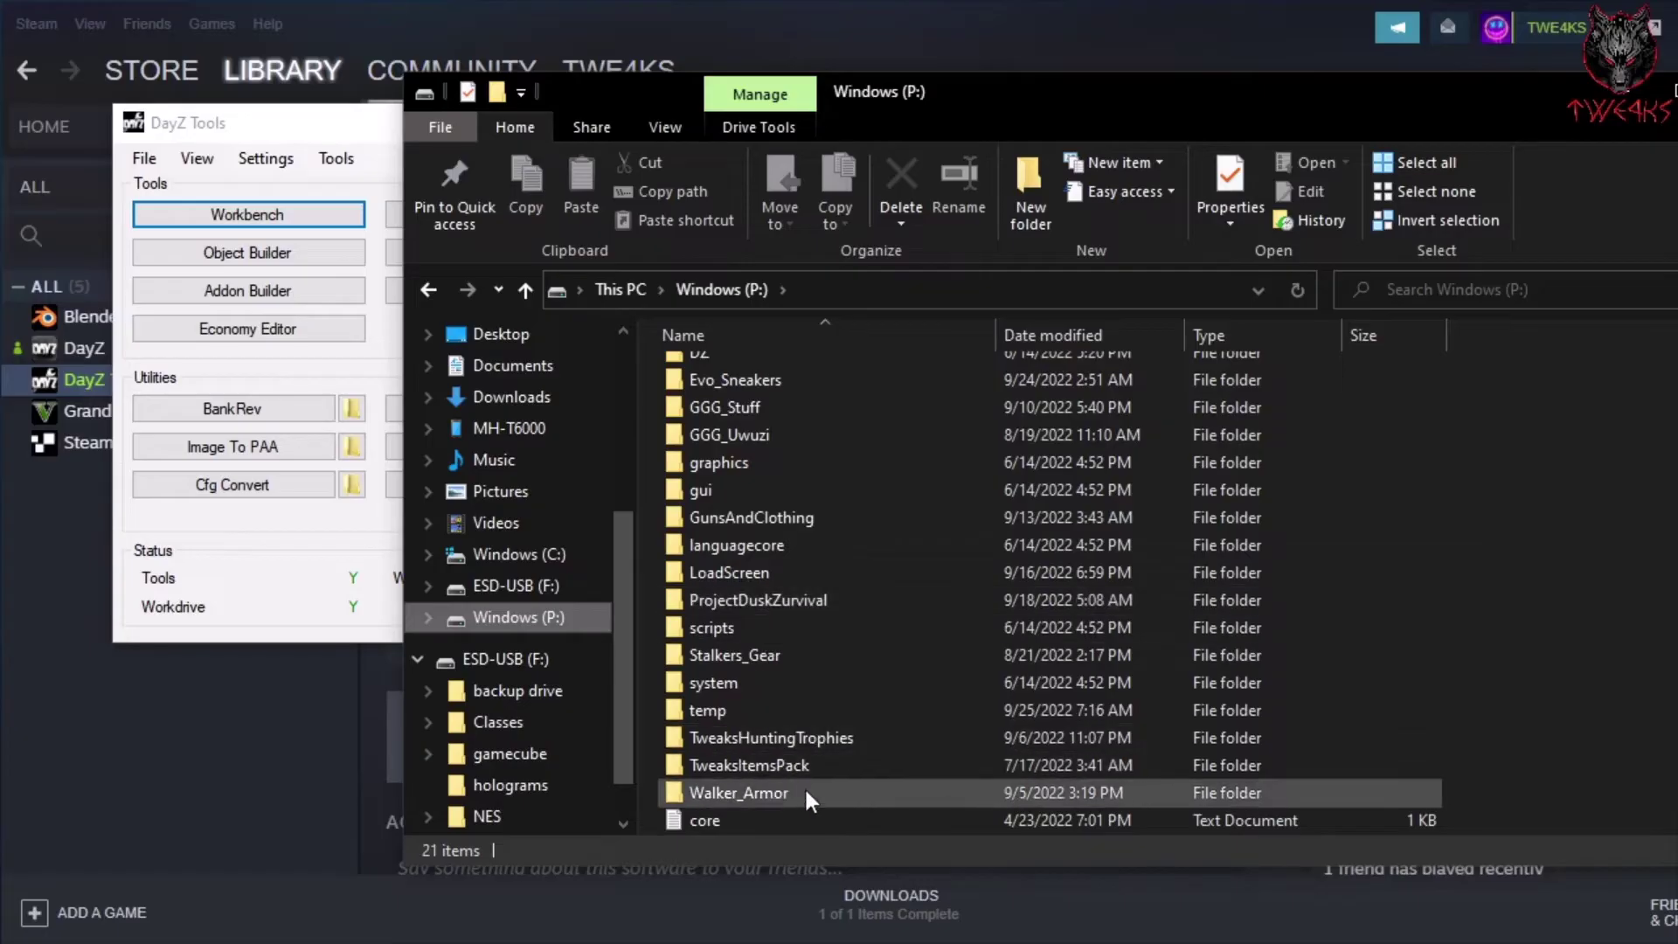
{"action": "scroll", "coordinate": [795, 605], "scroll_direction": "up", "scroll_amount": 2}
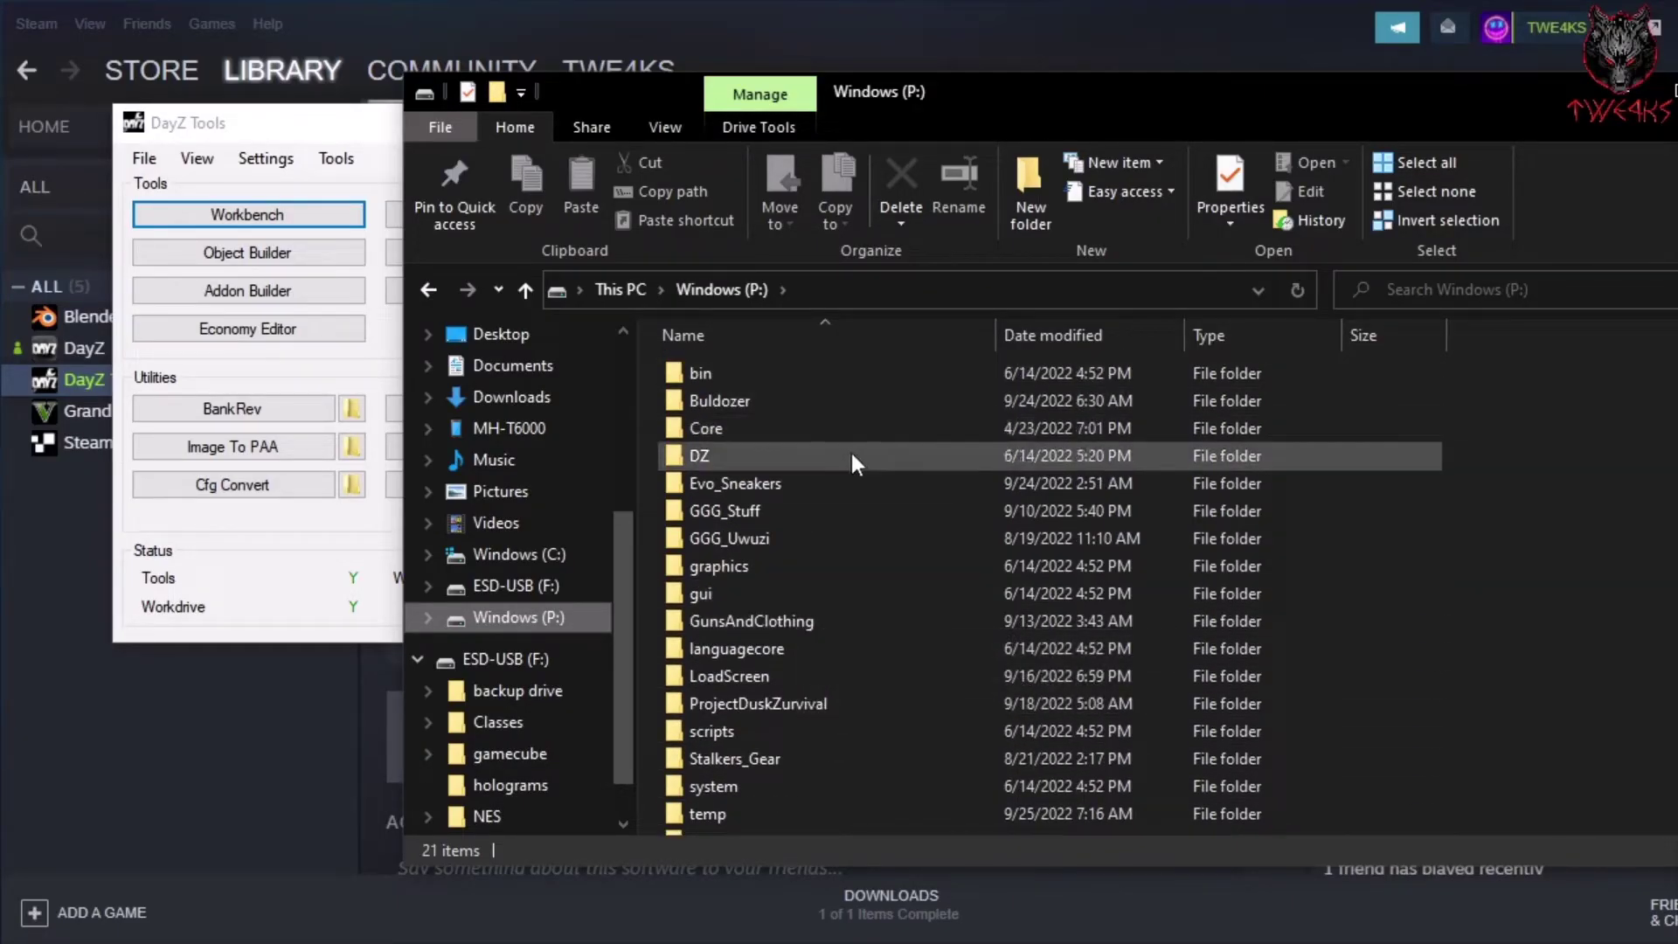
Create a new folder named CustomClothing at the root of the P: drive
{"action": "right_click", "coordinate": [1460, 612]}
{"action": "mouse_move", "coordinate": [1520, 558]}
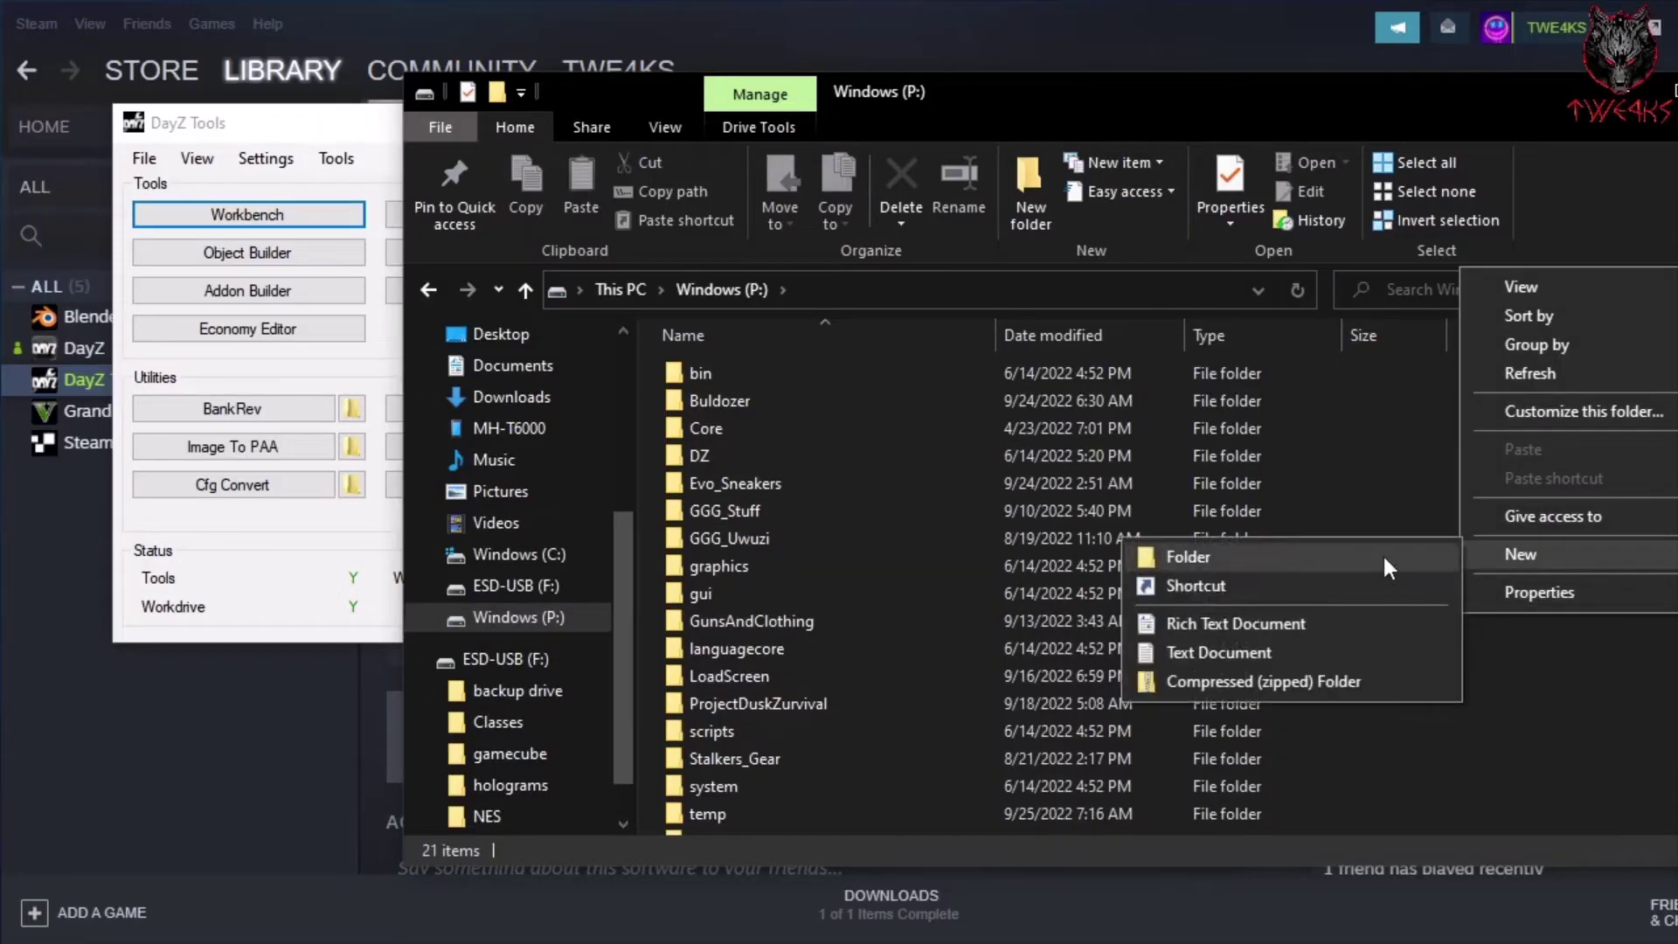
{"action": "left_click", "coordinate": [1383, 553]}
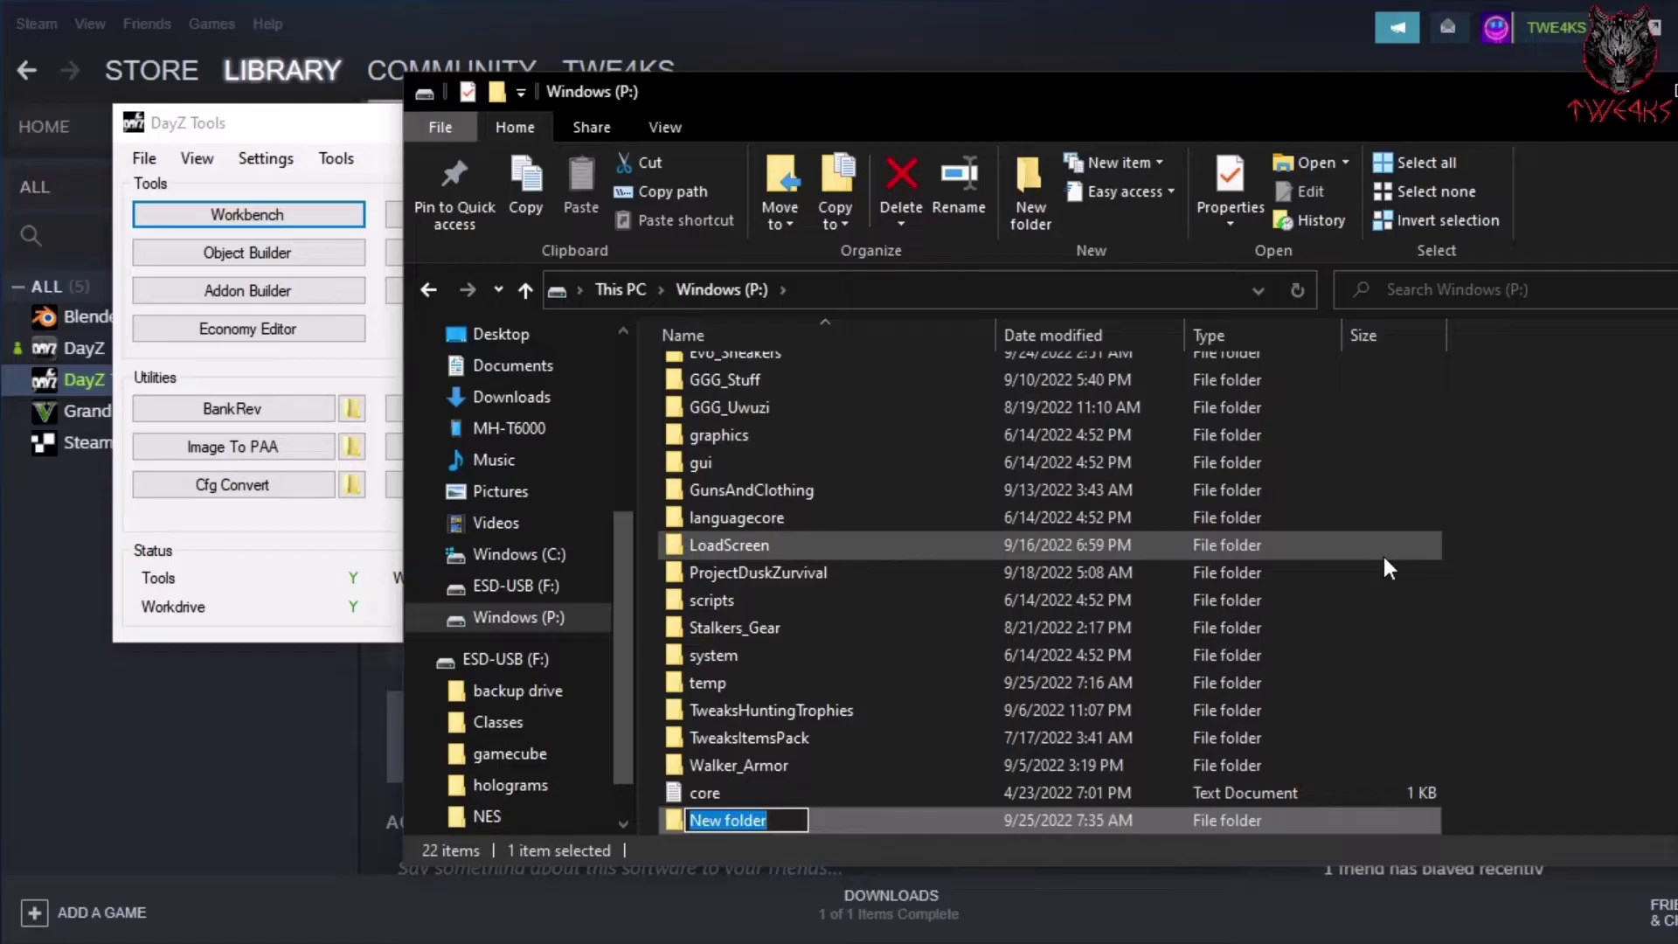
{"action": "type", "text": "C"}
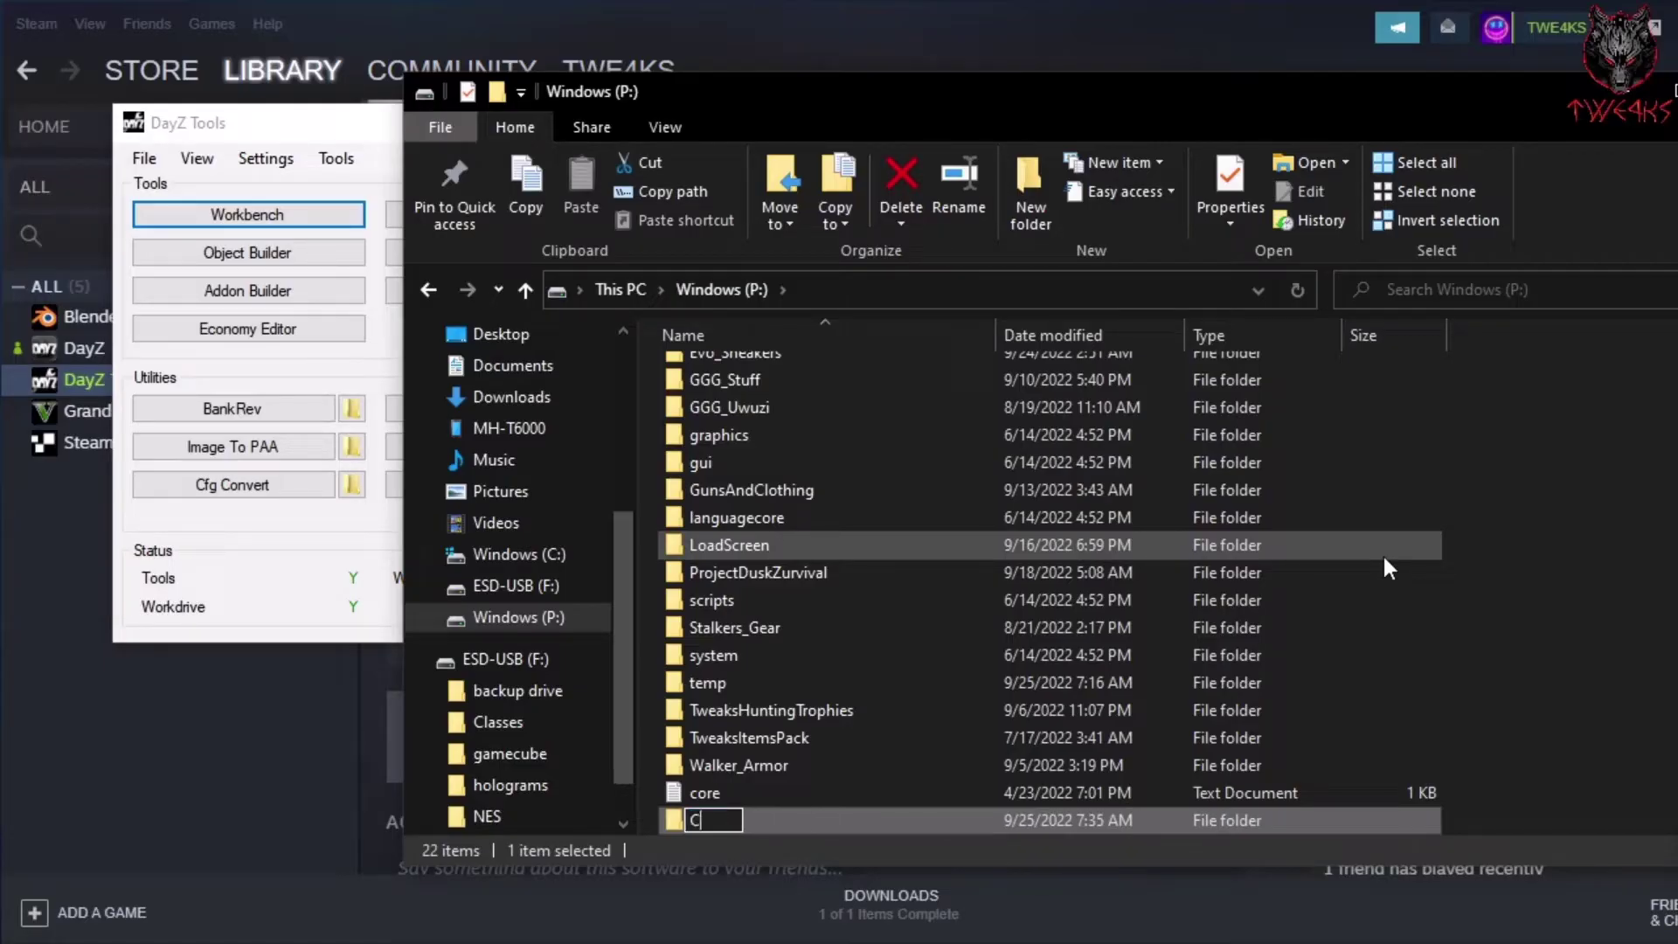
{"action": "type", "text": "ustomClothing"}
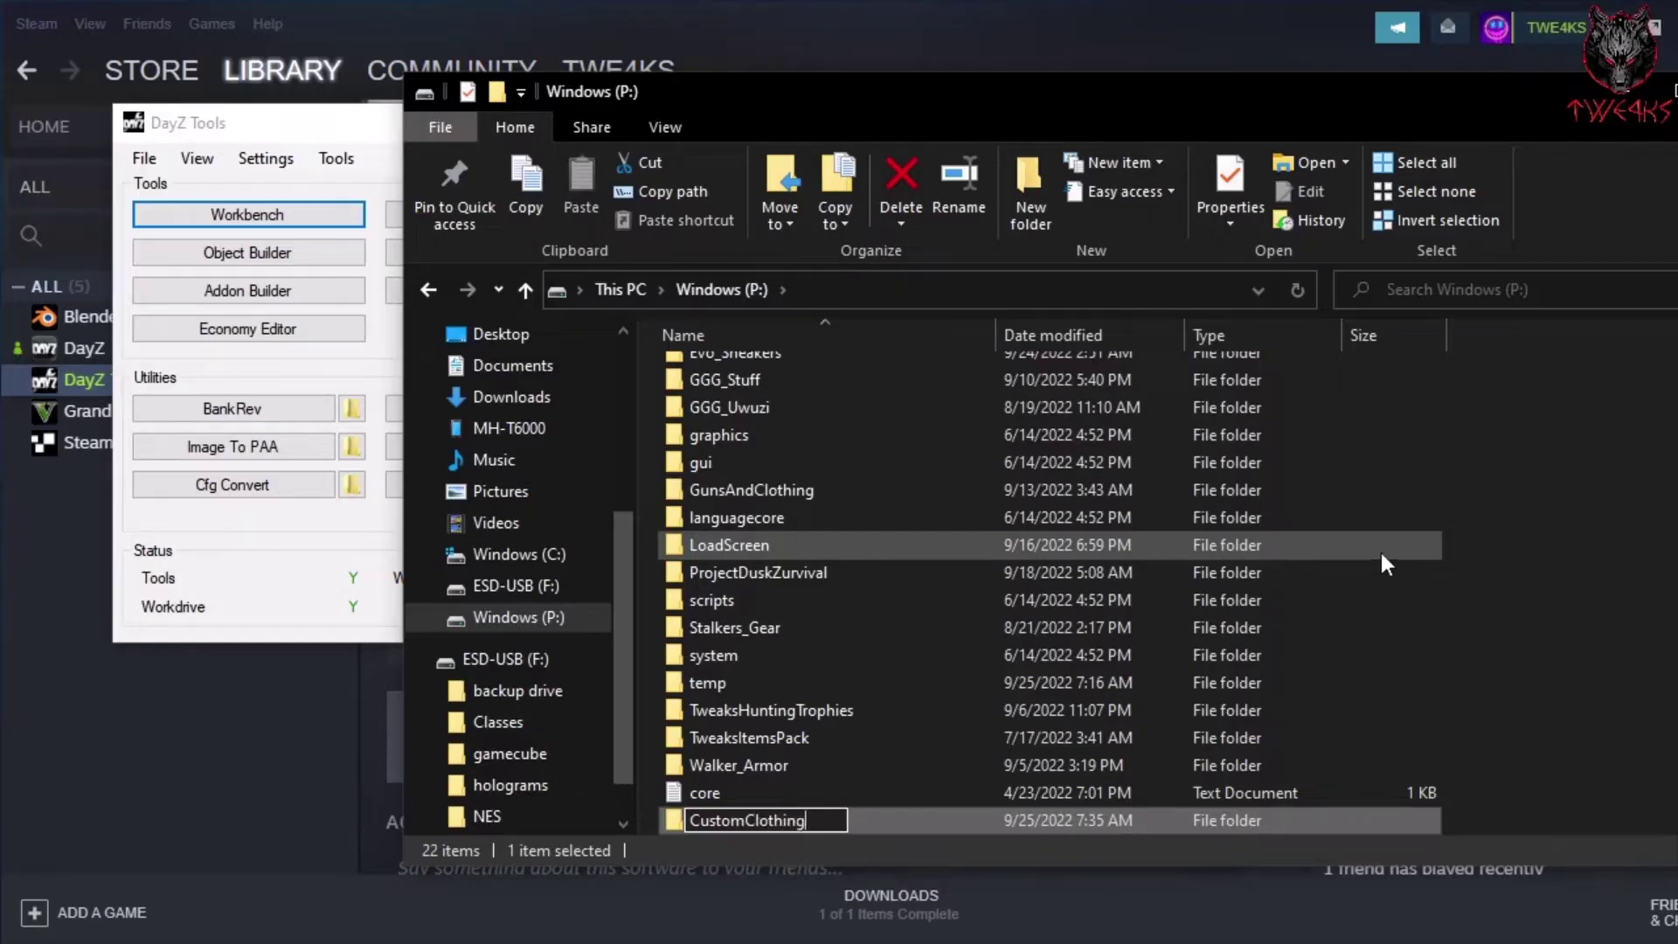
{"action": "key", "text": "Return"}
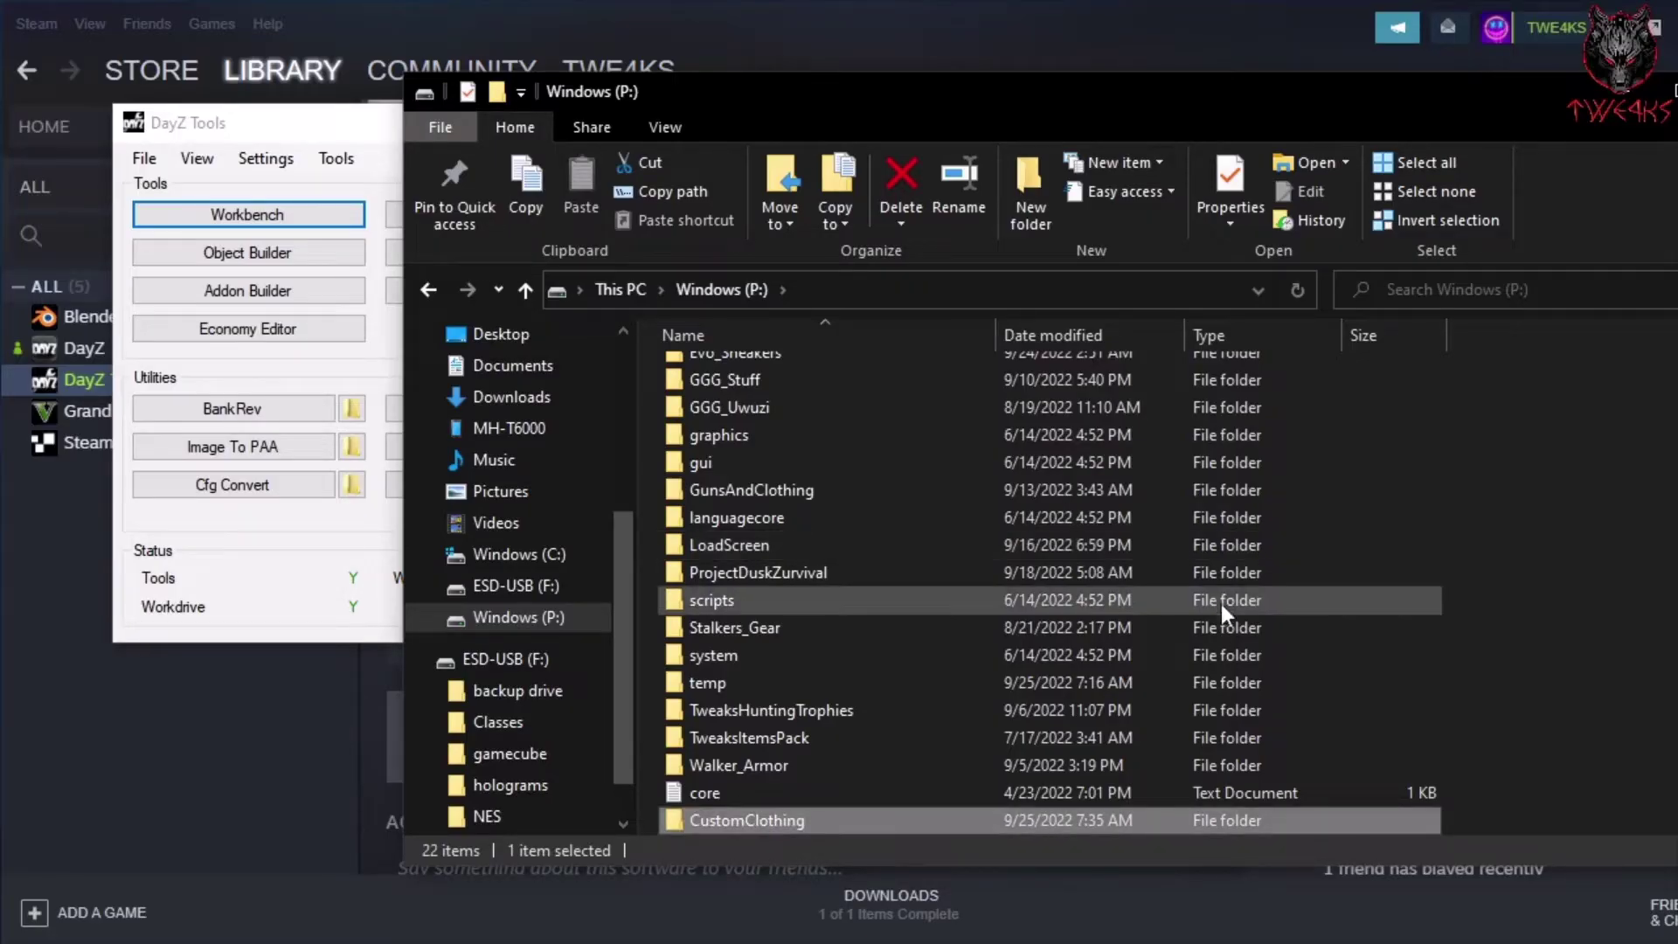
Create a folder named data inside CustomClothing and open it
{"action": "double_click", "coordinate": [860, 822]}
{"action": "right_click", "coordinate": [849, 519]}
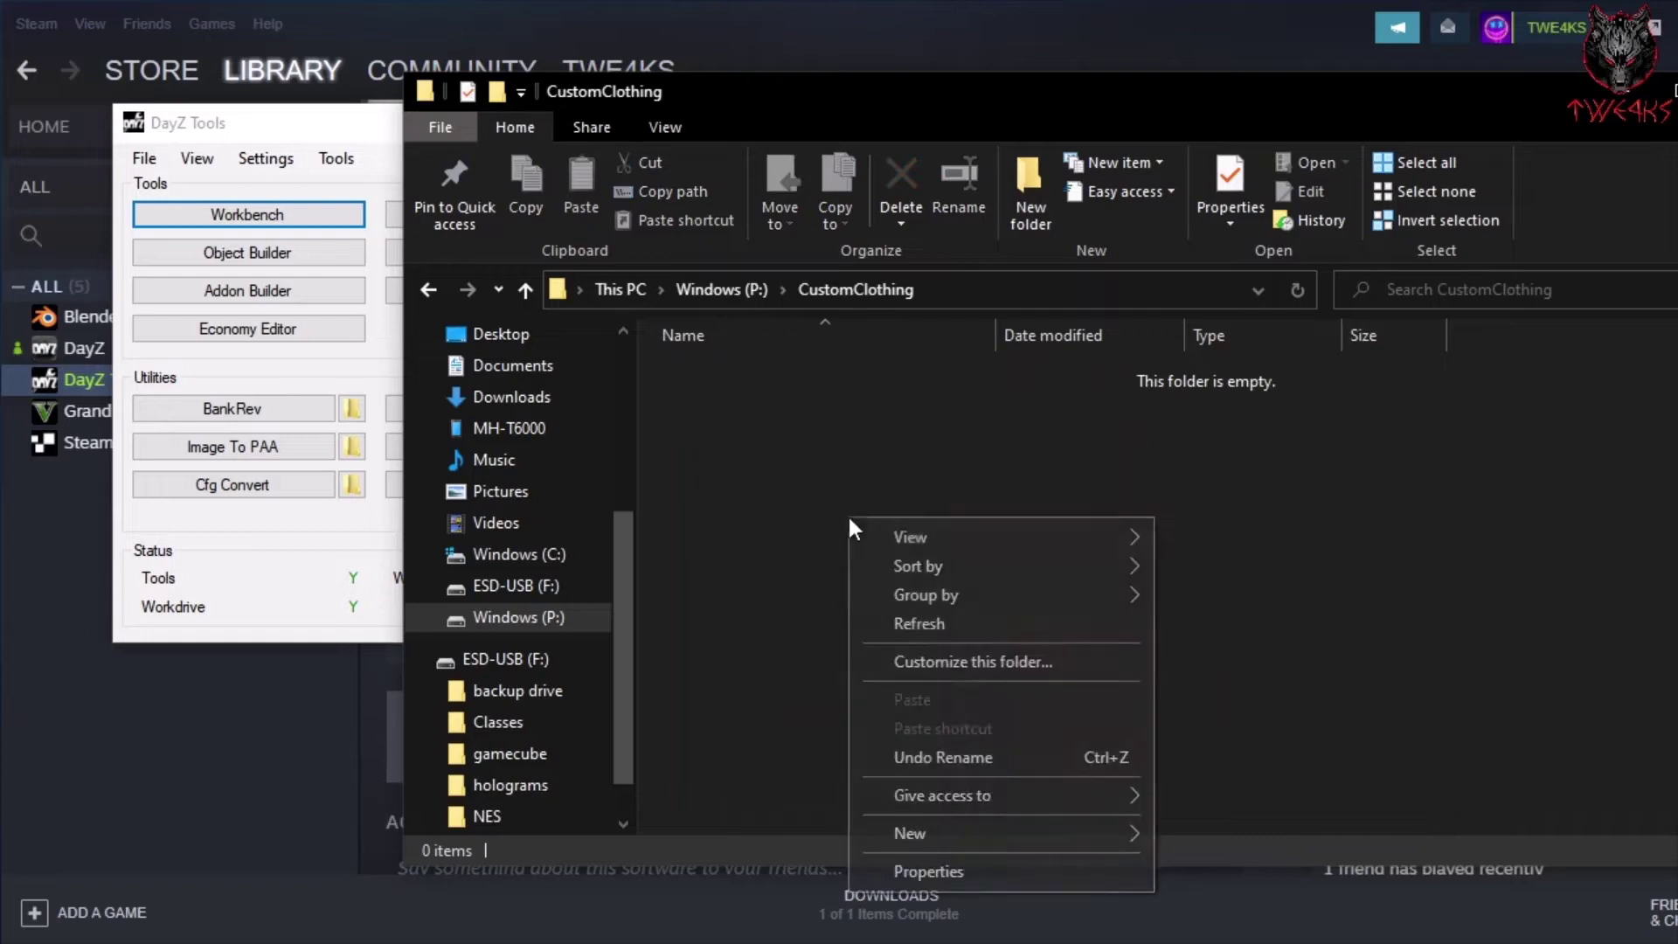
{"action": "mouse_move", "coordinate": [1014, 835]}
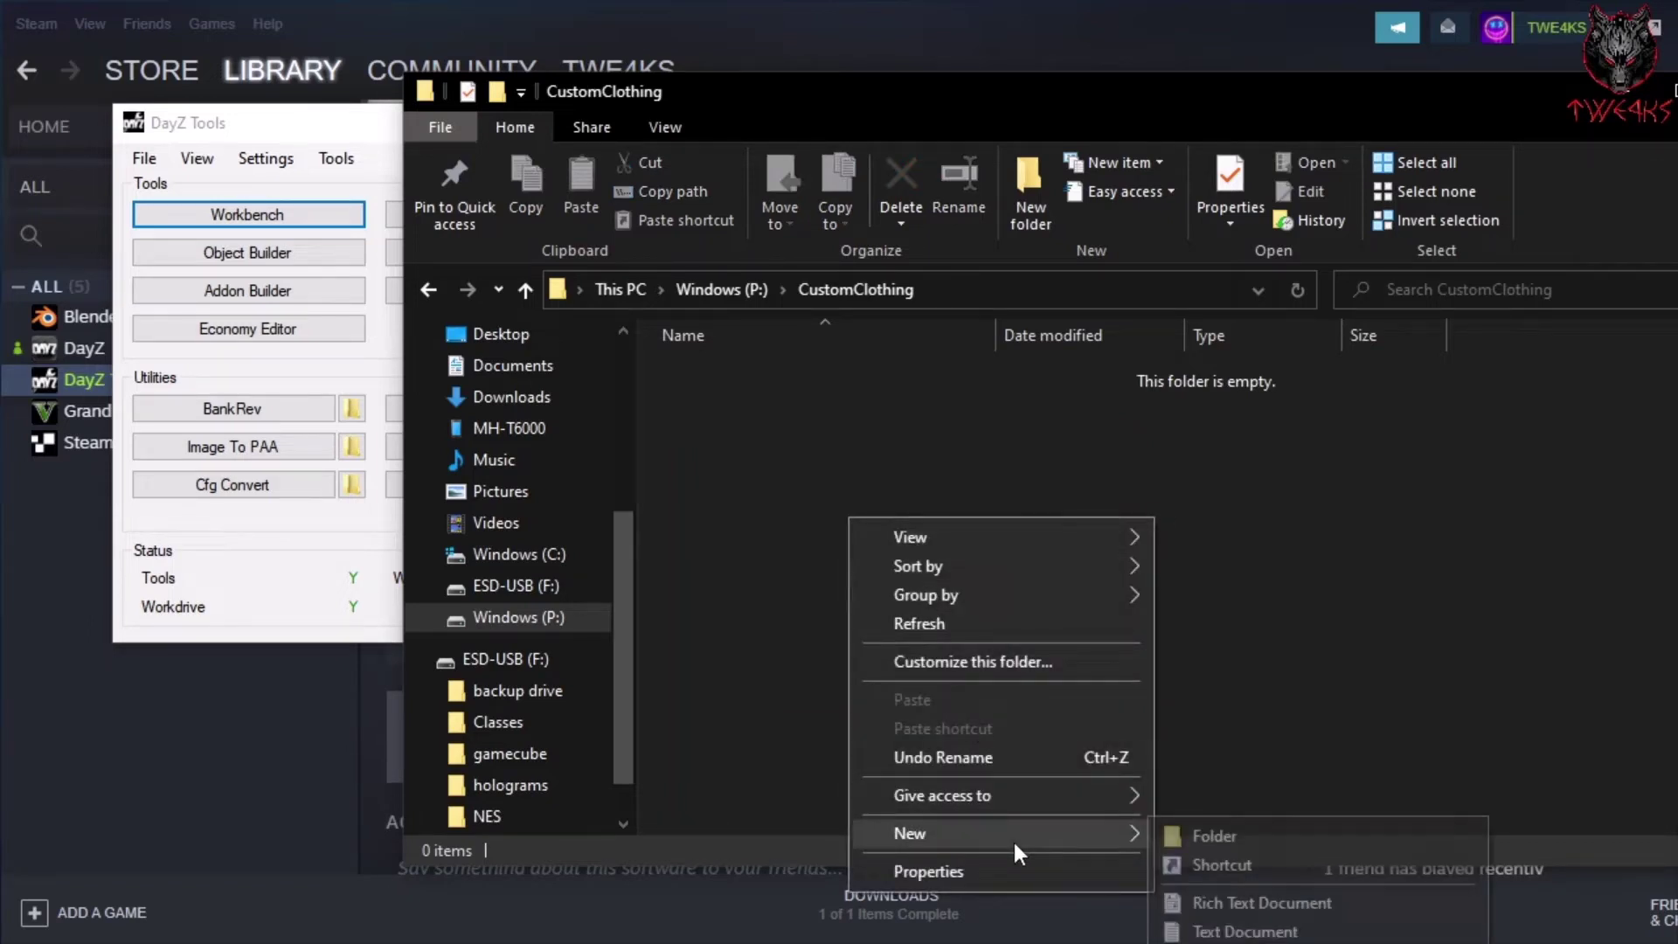
{"action": "left_click", "coordinate": [1245, 831]}
{"action": "type", "text": "data"}
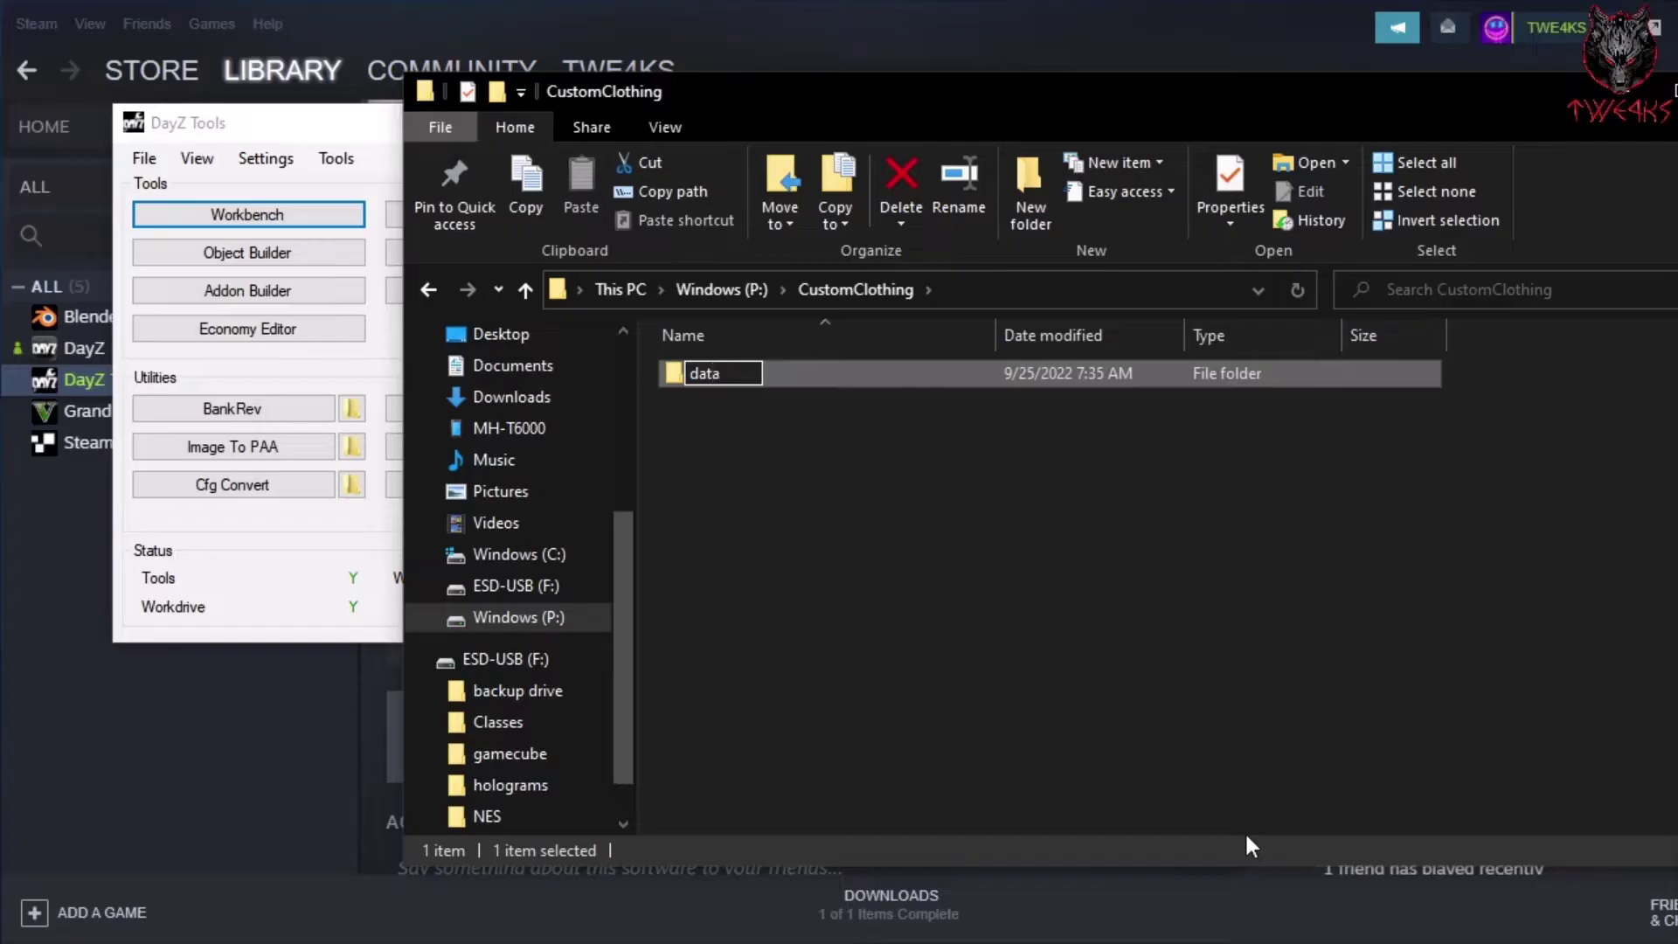
{"action": "key", "text": "Return"}
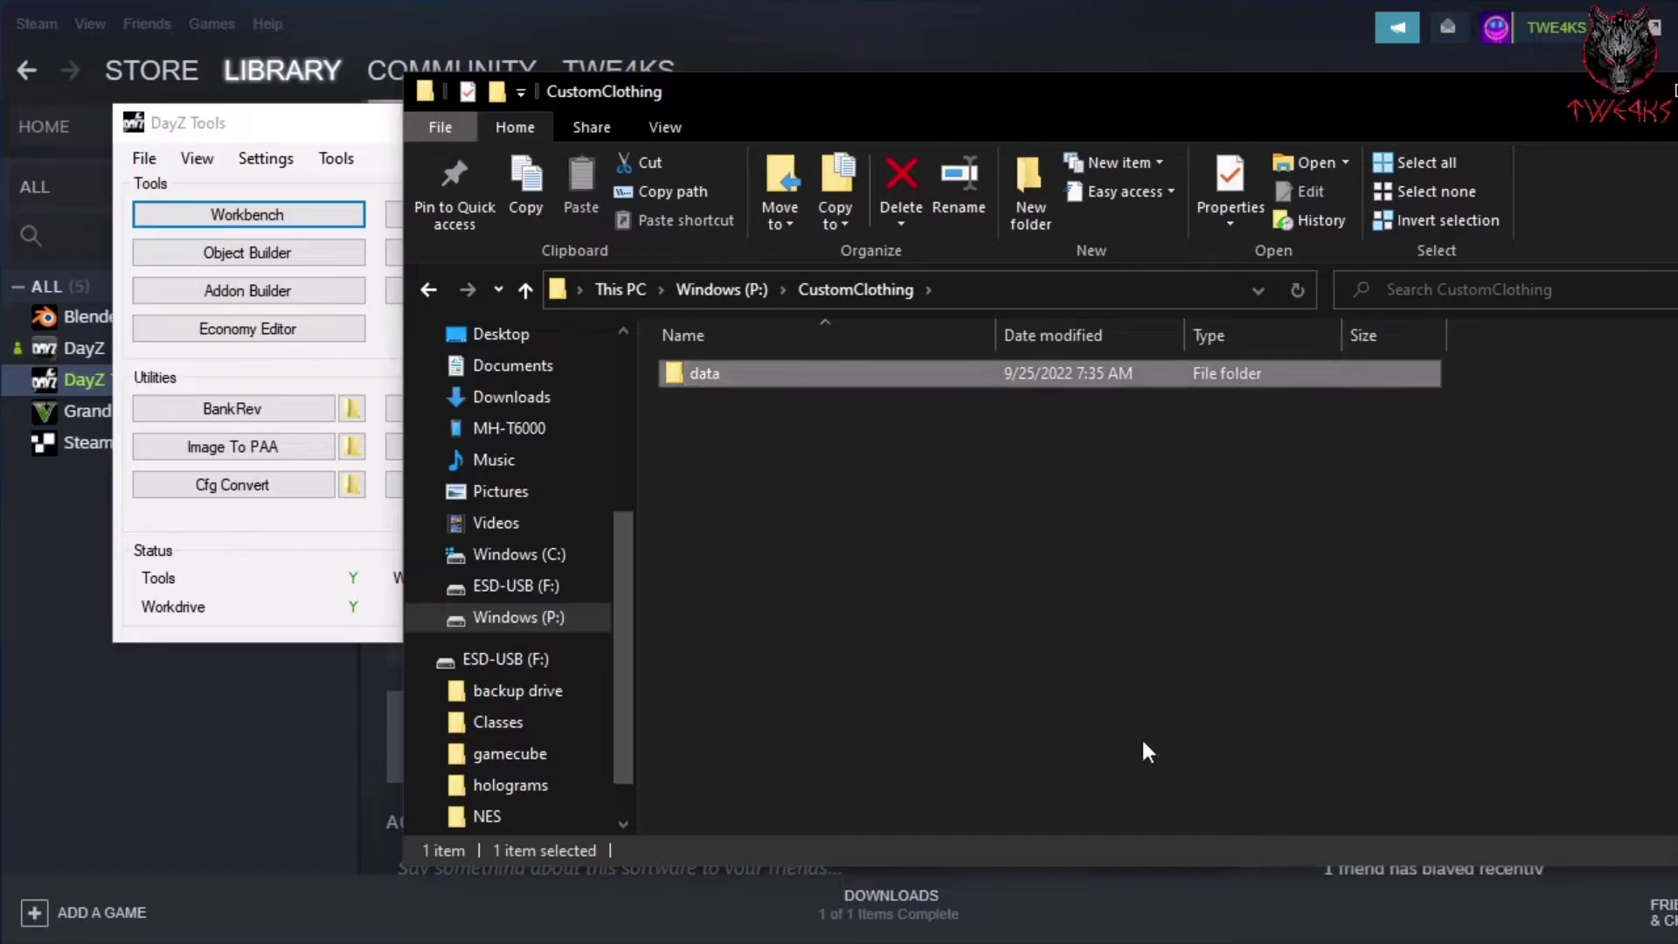
{"action": "double_click", "coordinate": [821, 375]}
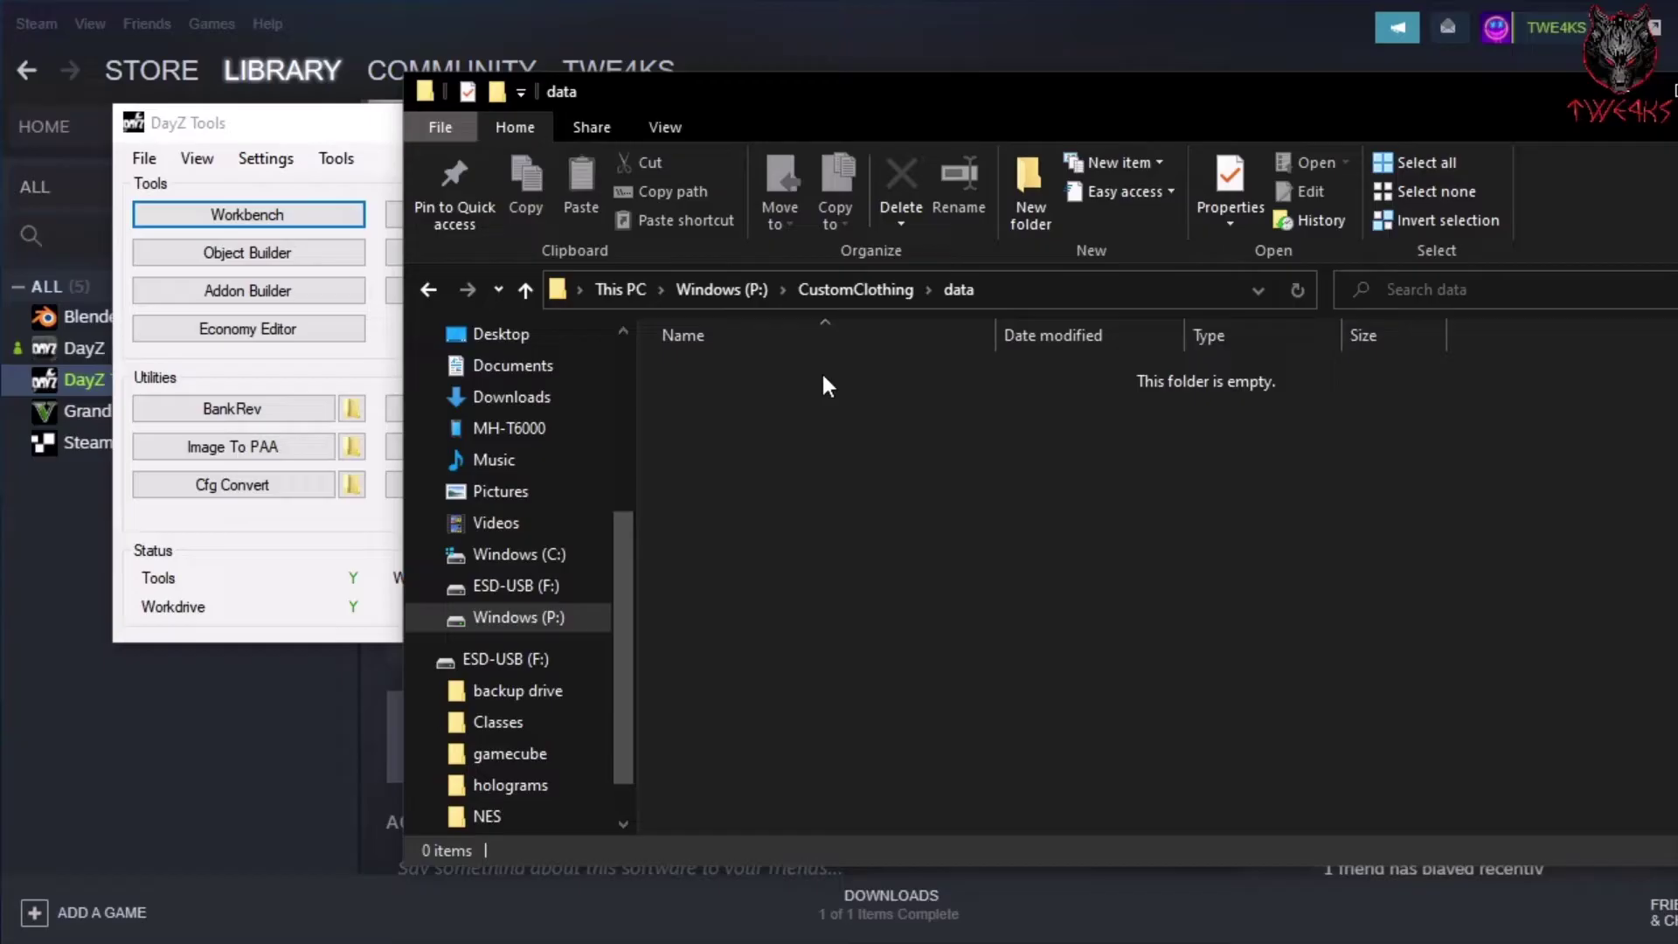
Go to the game's texture folder for tops at P:\DZ\characters\tops\data
{"action": "left_click", "coordinate": [561, 618]}
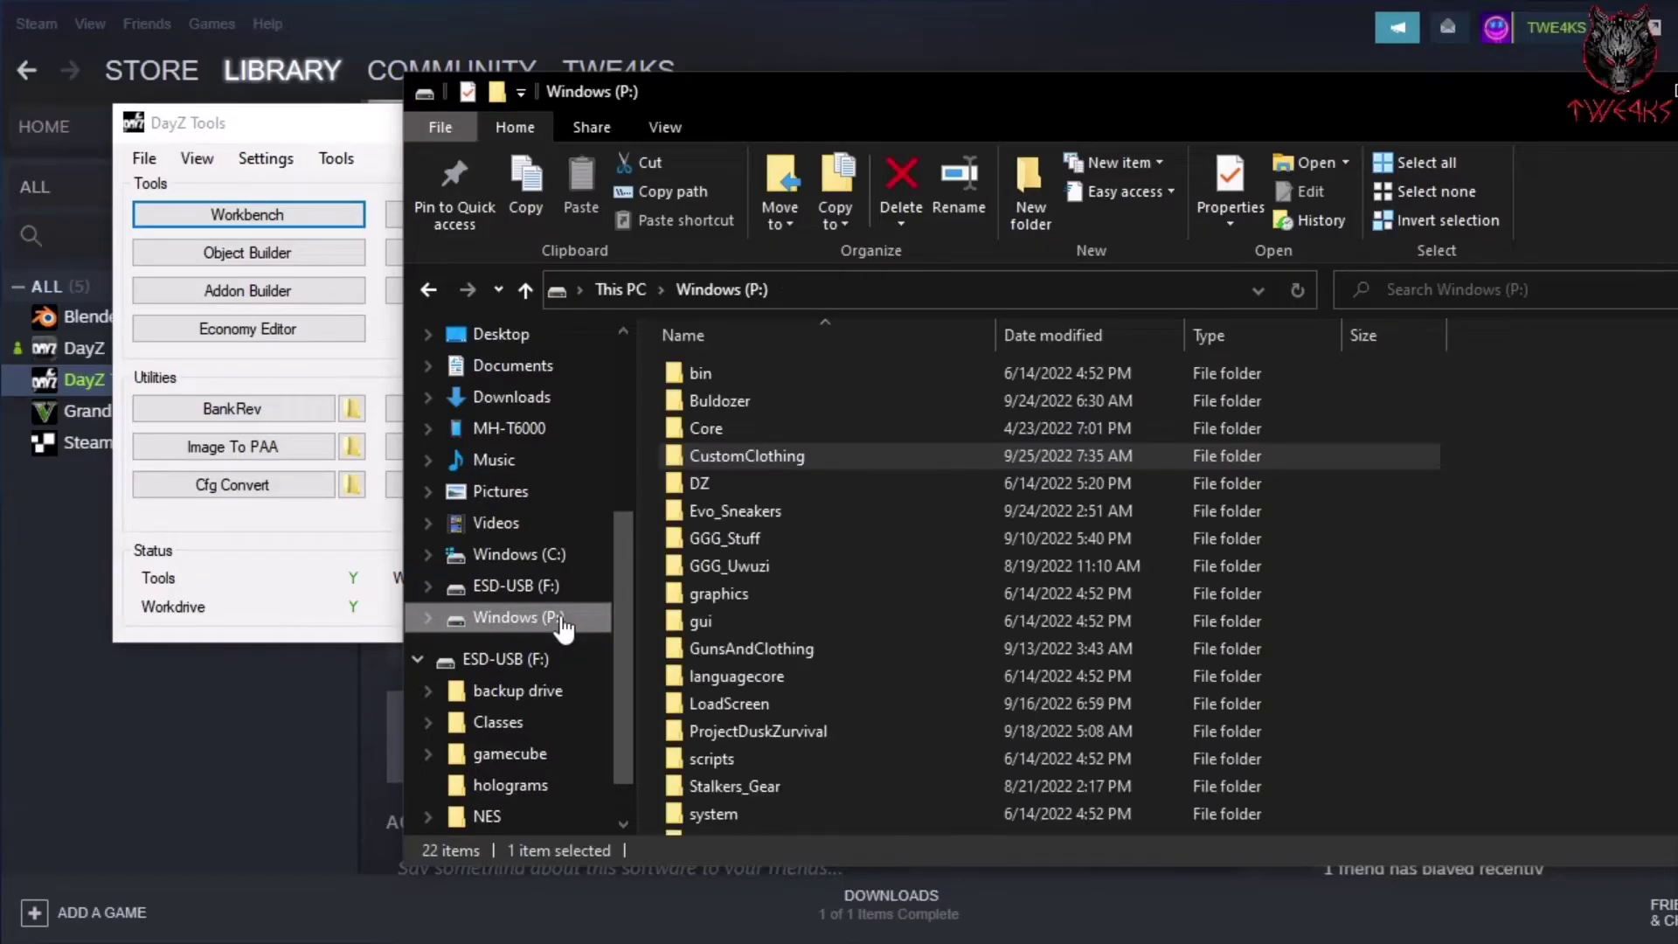
{"action": "double_click", "coordinate": [705, 485]}
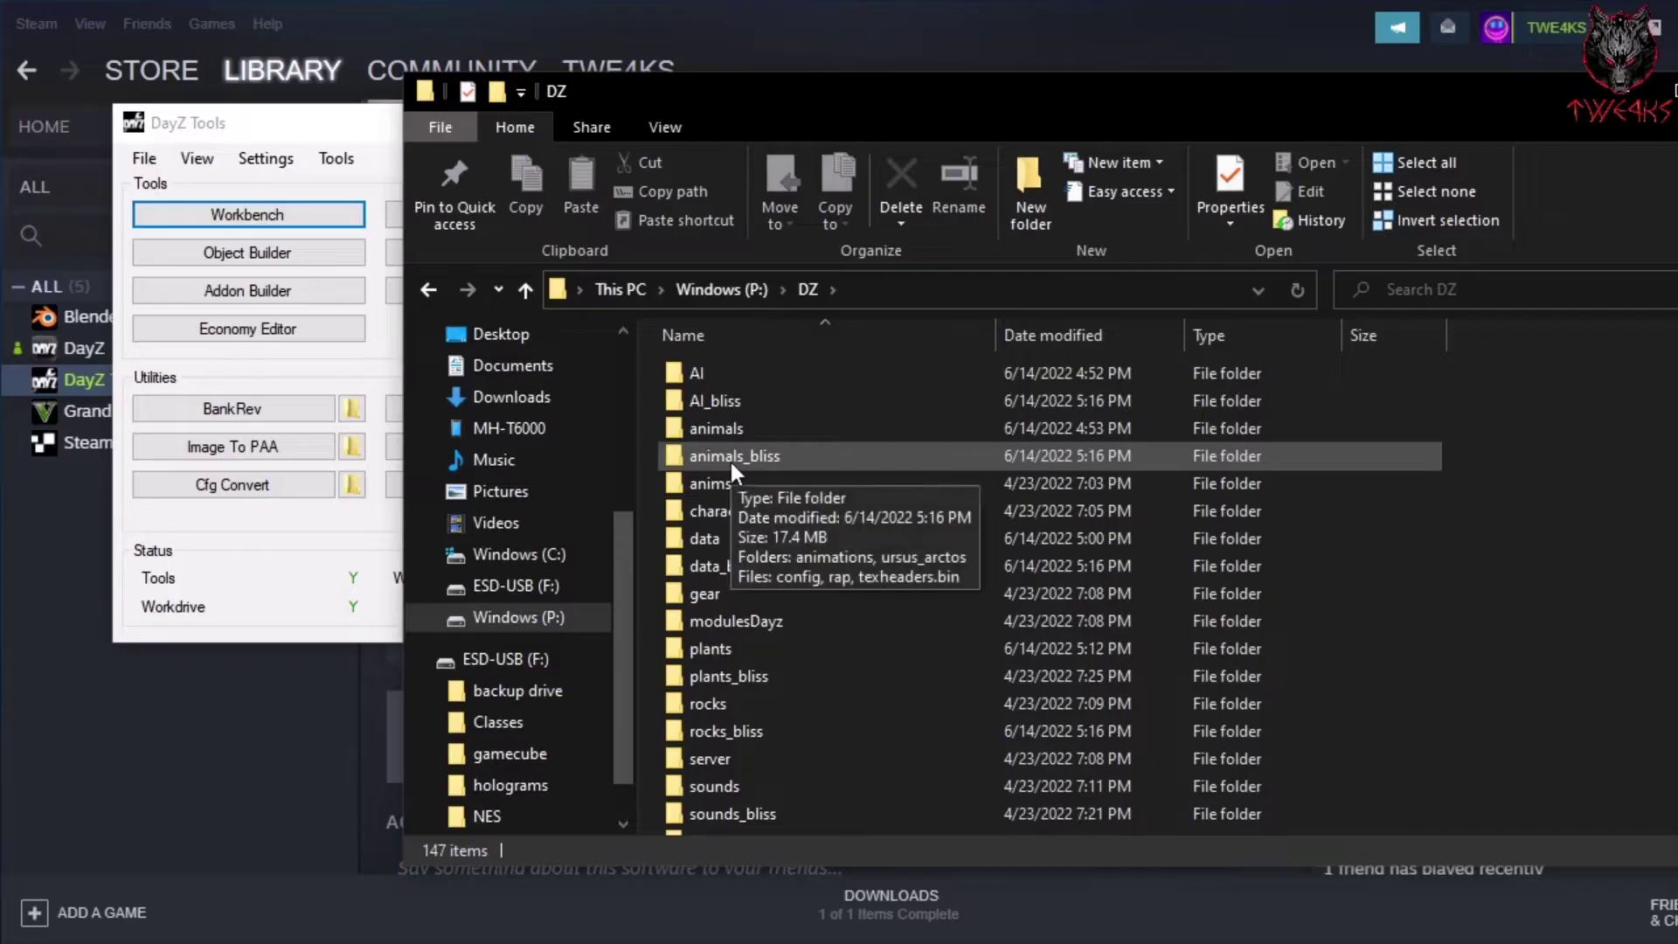
{"action": "double_click", "coordinate": [737, 513]}
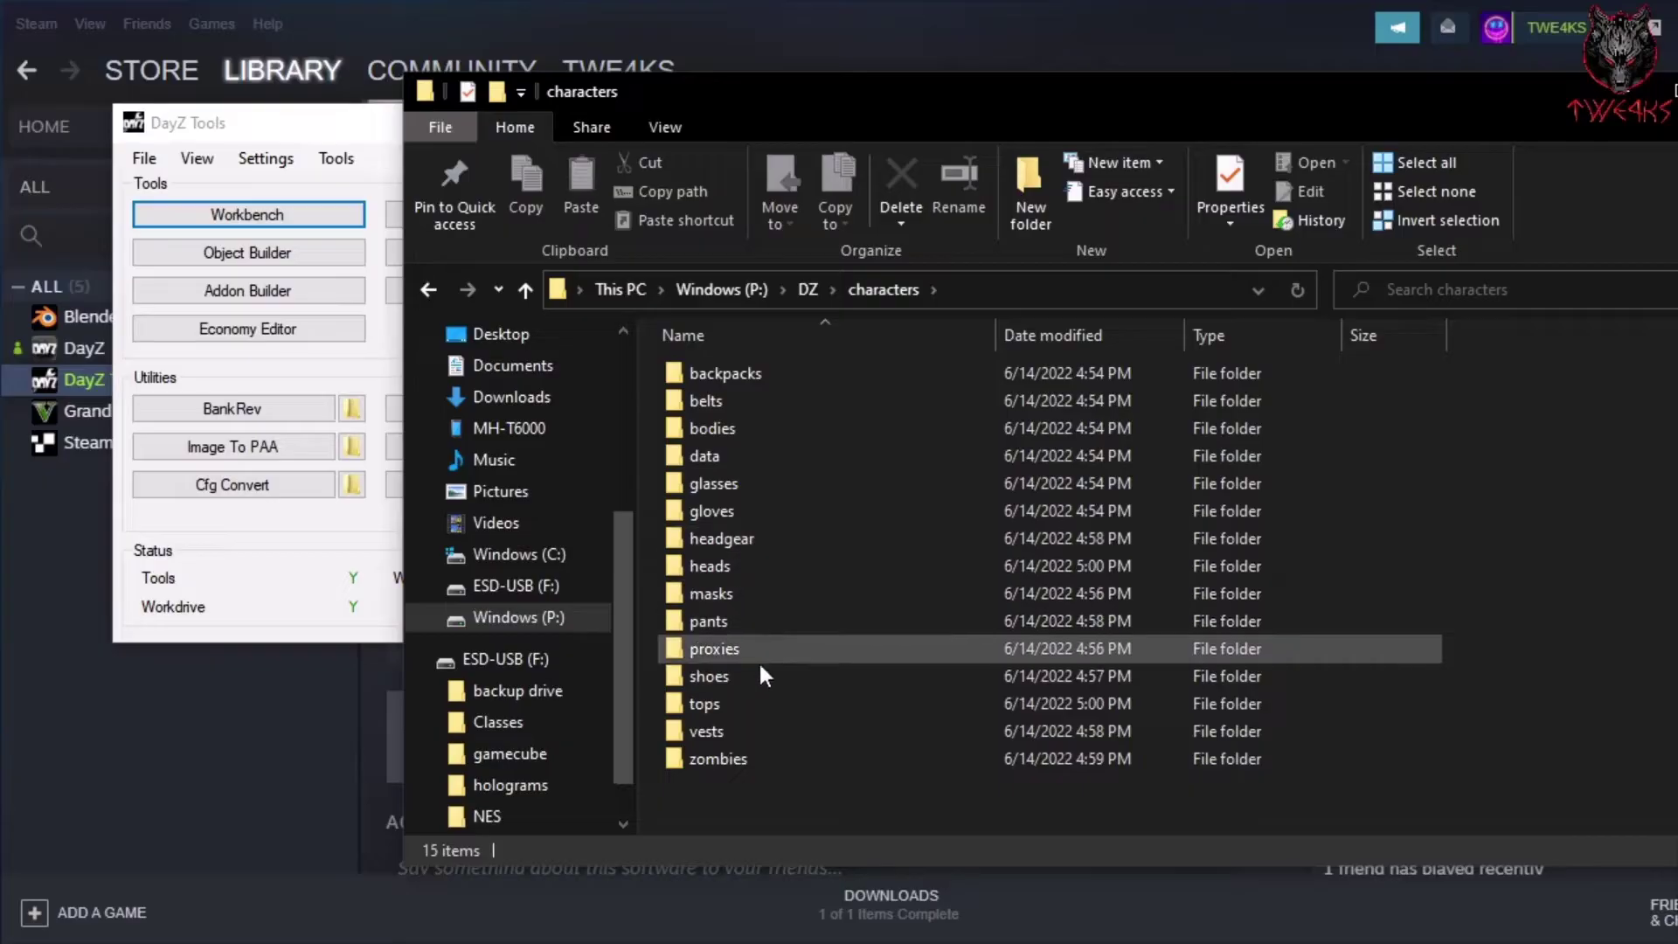
{"action": "double_click", "coordinate": [733, 704]}
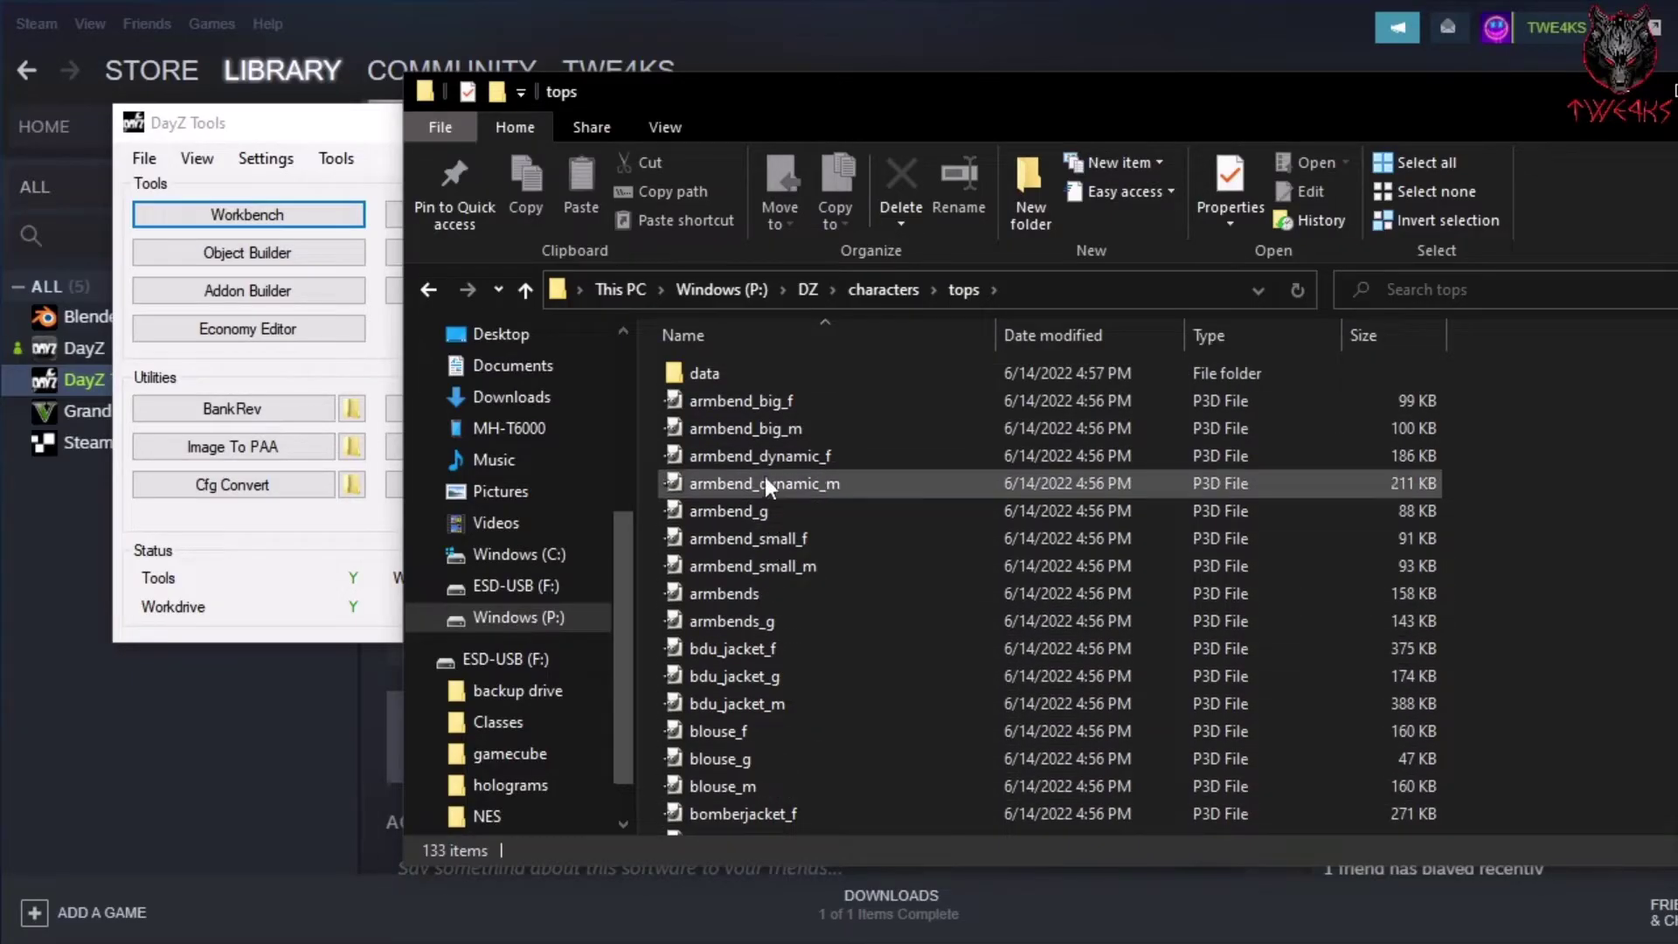
{"action": "double_click", "coordinate": [778, 374]}
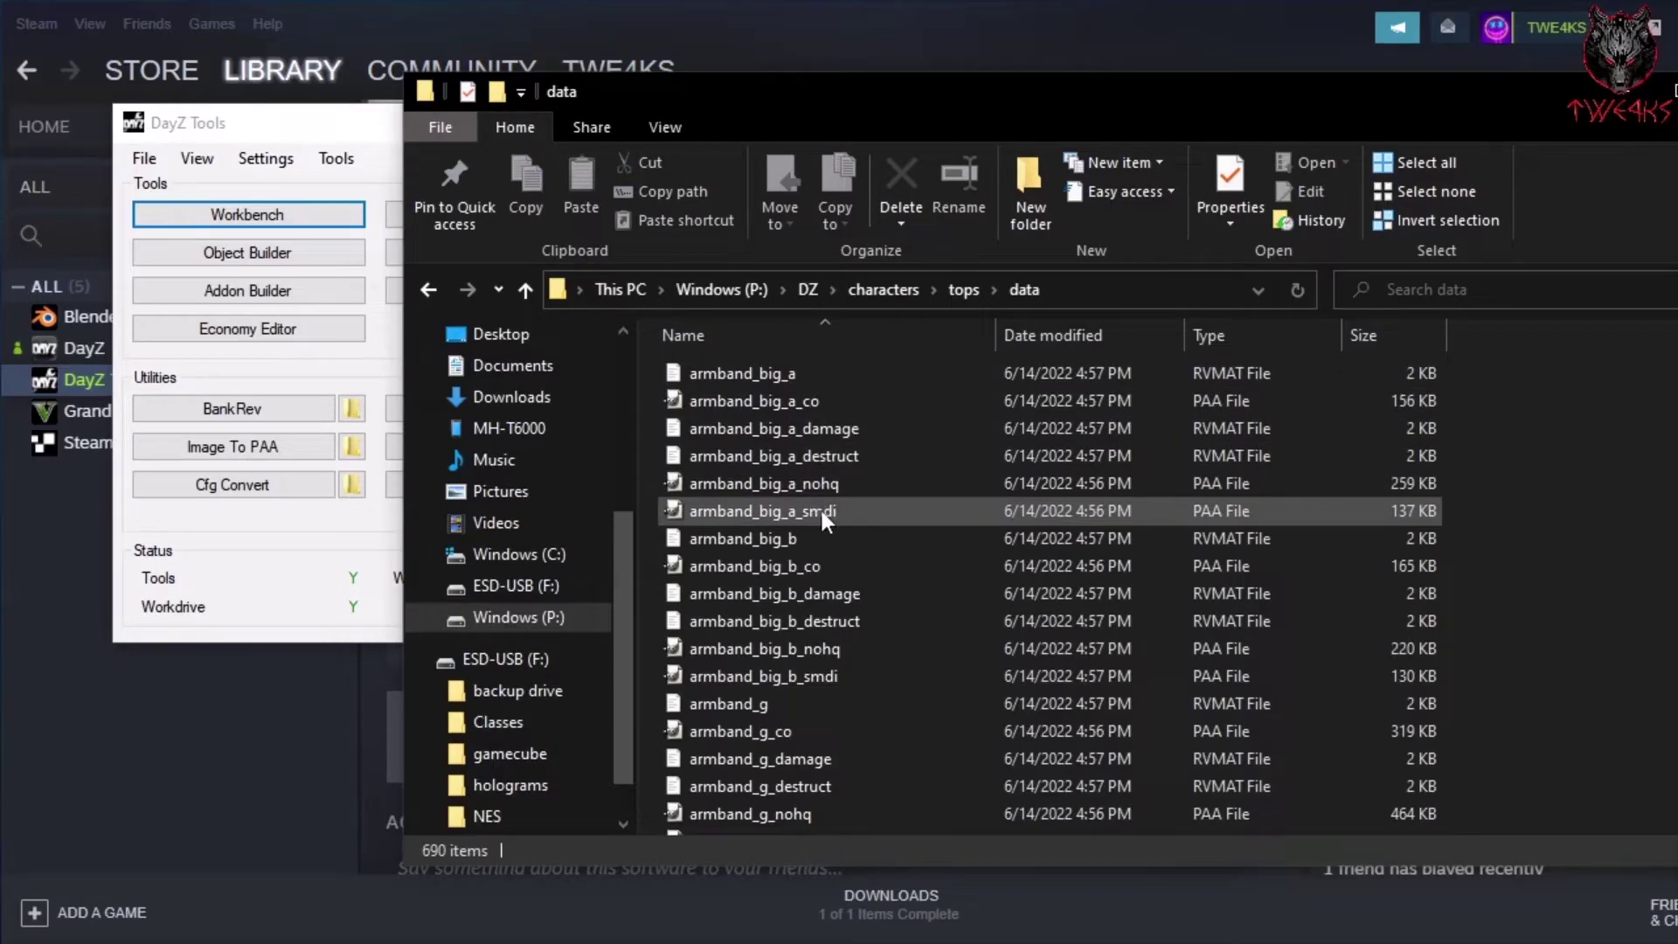
Find the m65_jacket_black_co PAA texture in the tops data folder and open it in GIMP
{"action": "scroll", "coordinate": [820, 507], "scroll_direction": "down", "scroll_amount": 5}
{"action": "scroll", "coordinate": [821, 511], "scroll_direction": "down", "scroll_amount": 20}
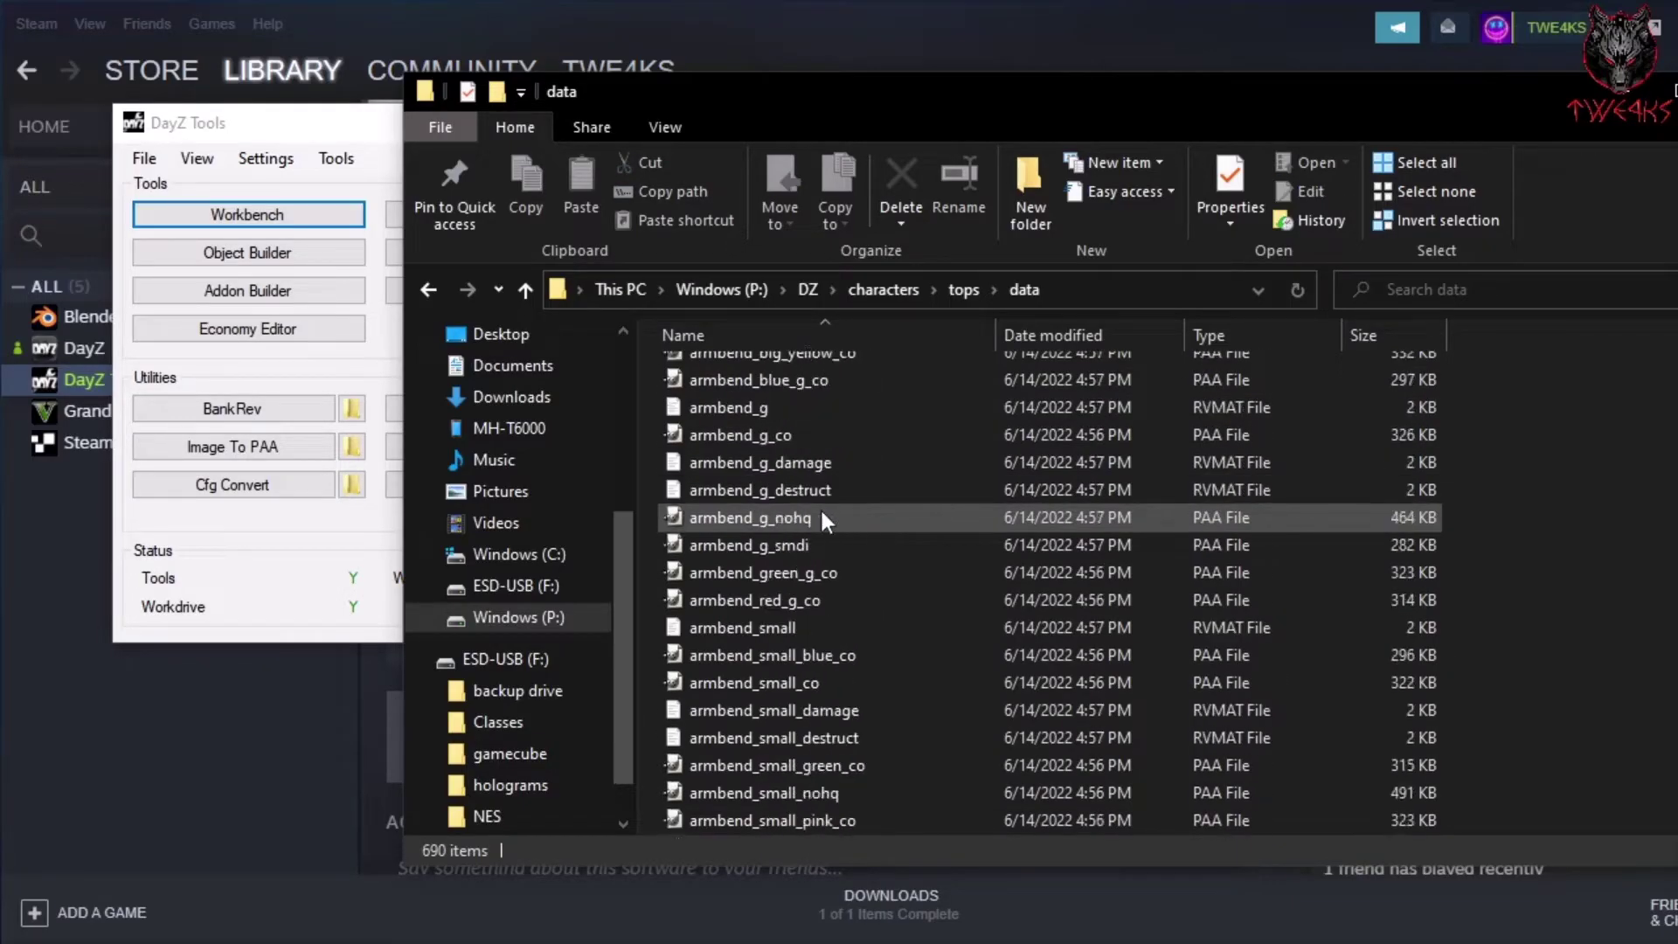
{"action": "scroll", "coordinate": [822, 519], "scroll_direction": "down", "scroll_amount": 12}
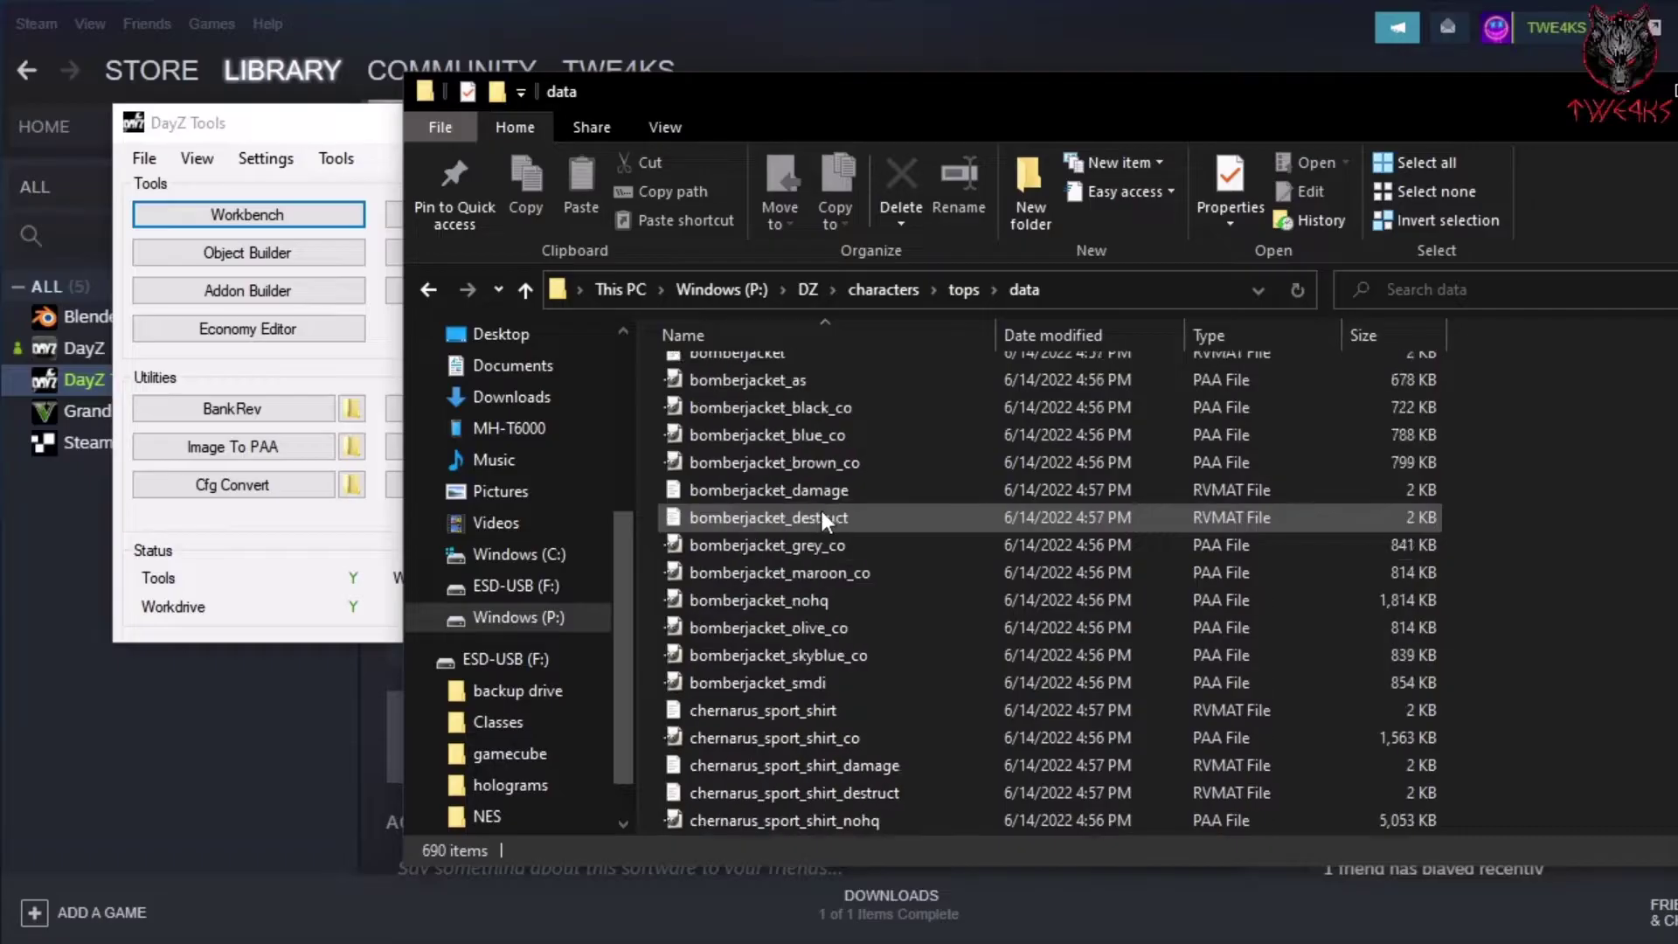
{"action": "scroll", "coordinate": [822, 520], "scroll_direction": "down", "scroll_amount": 12}
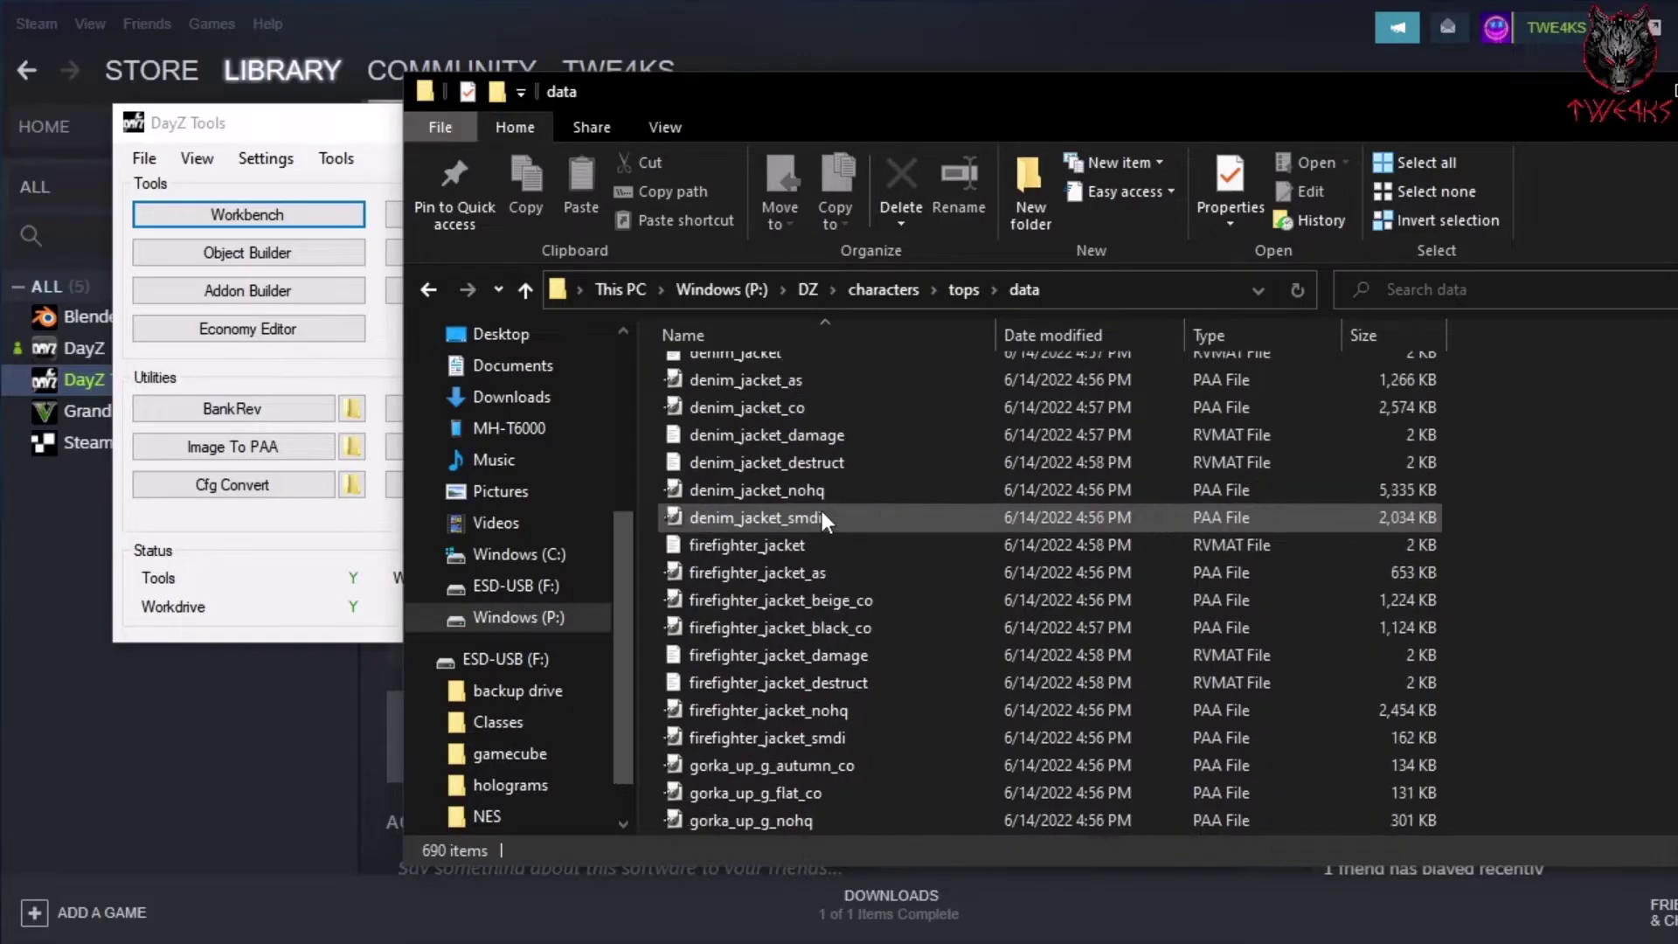
{"action": "scroll", "coordinate": [821, 519], "scroll_direction": "down", "scroll_amount": 18}
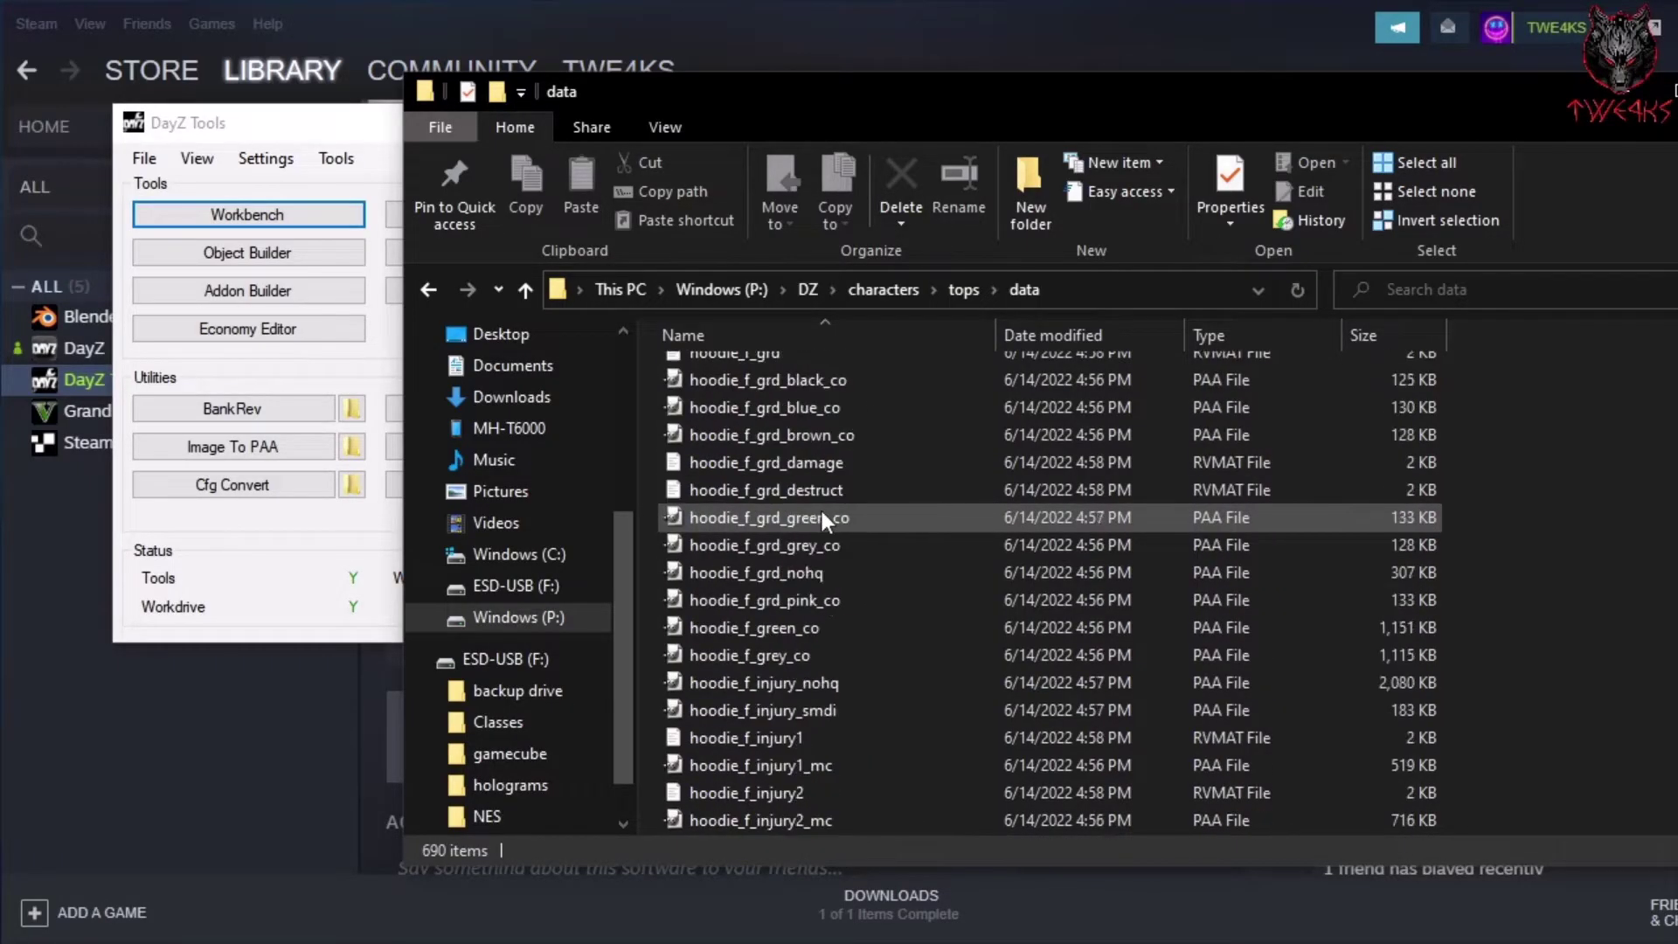
{"action": "scroll", "coordinate": [820, 518], "scroll_direction": "down", "scroll_amount": 14}
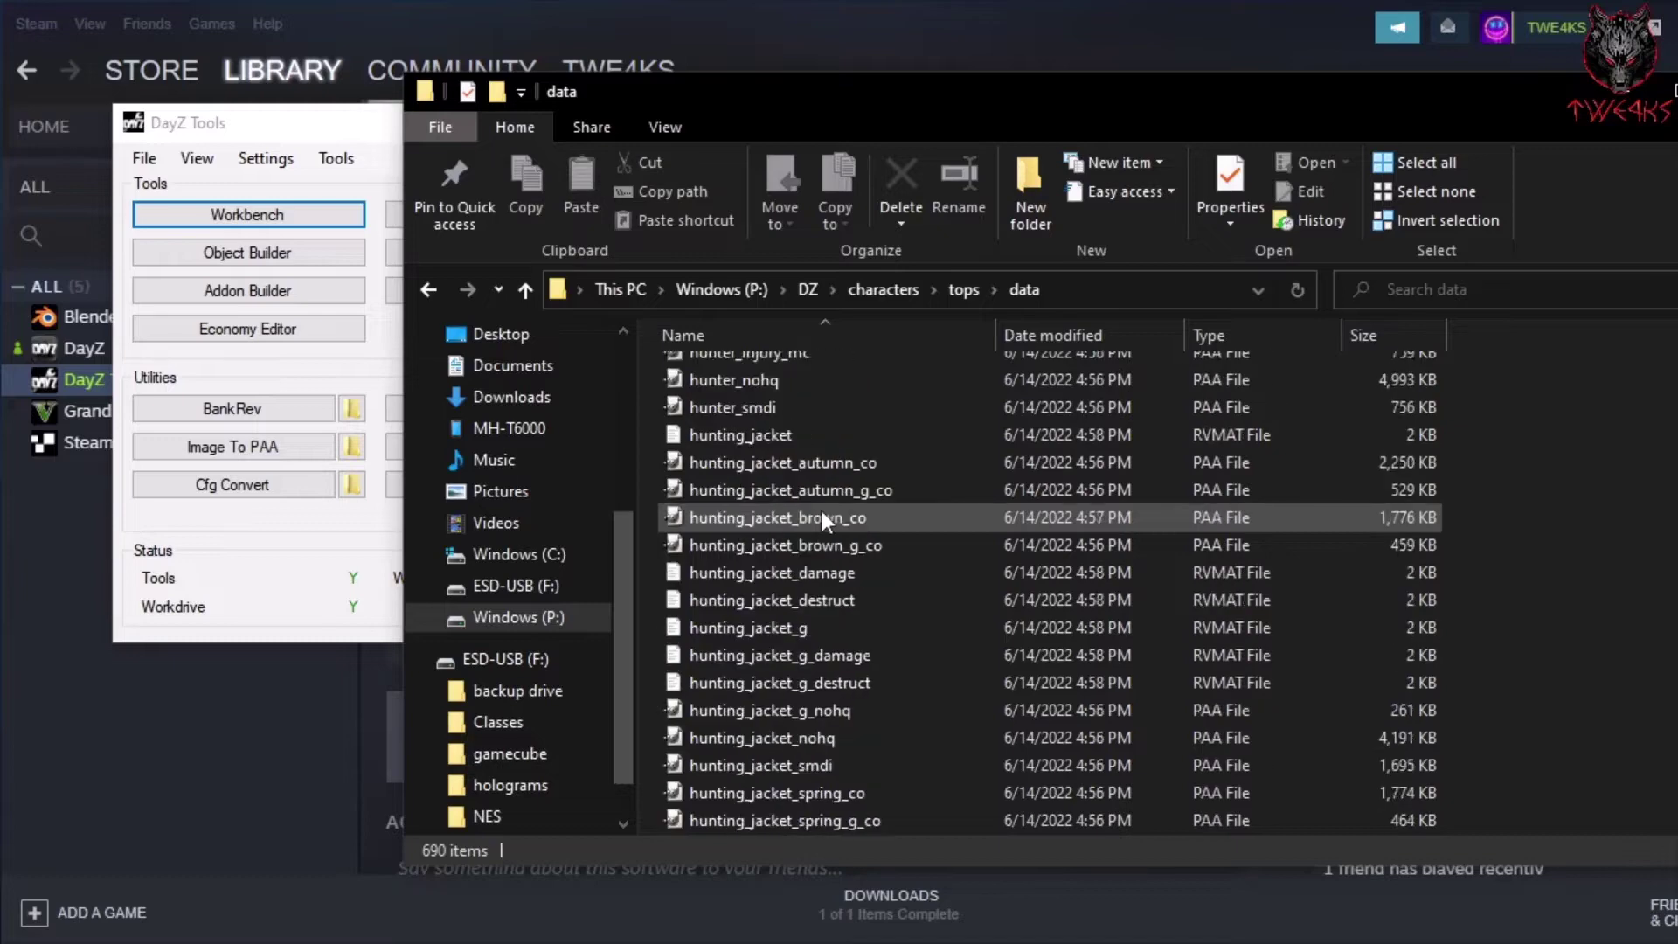
{"action": "scroll", "coordinate": [820, 518], "scroll_direction": "down", "scroll_amount": 8}
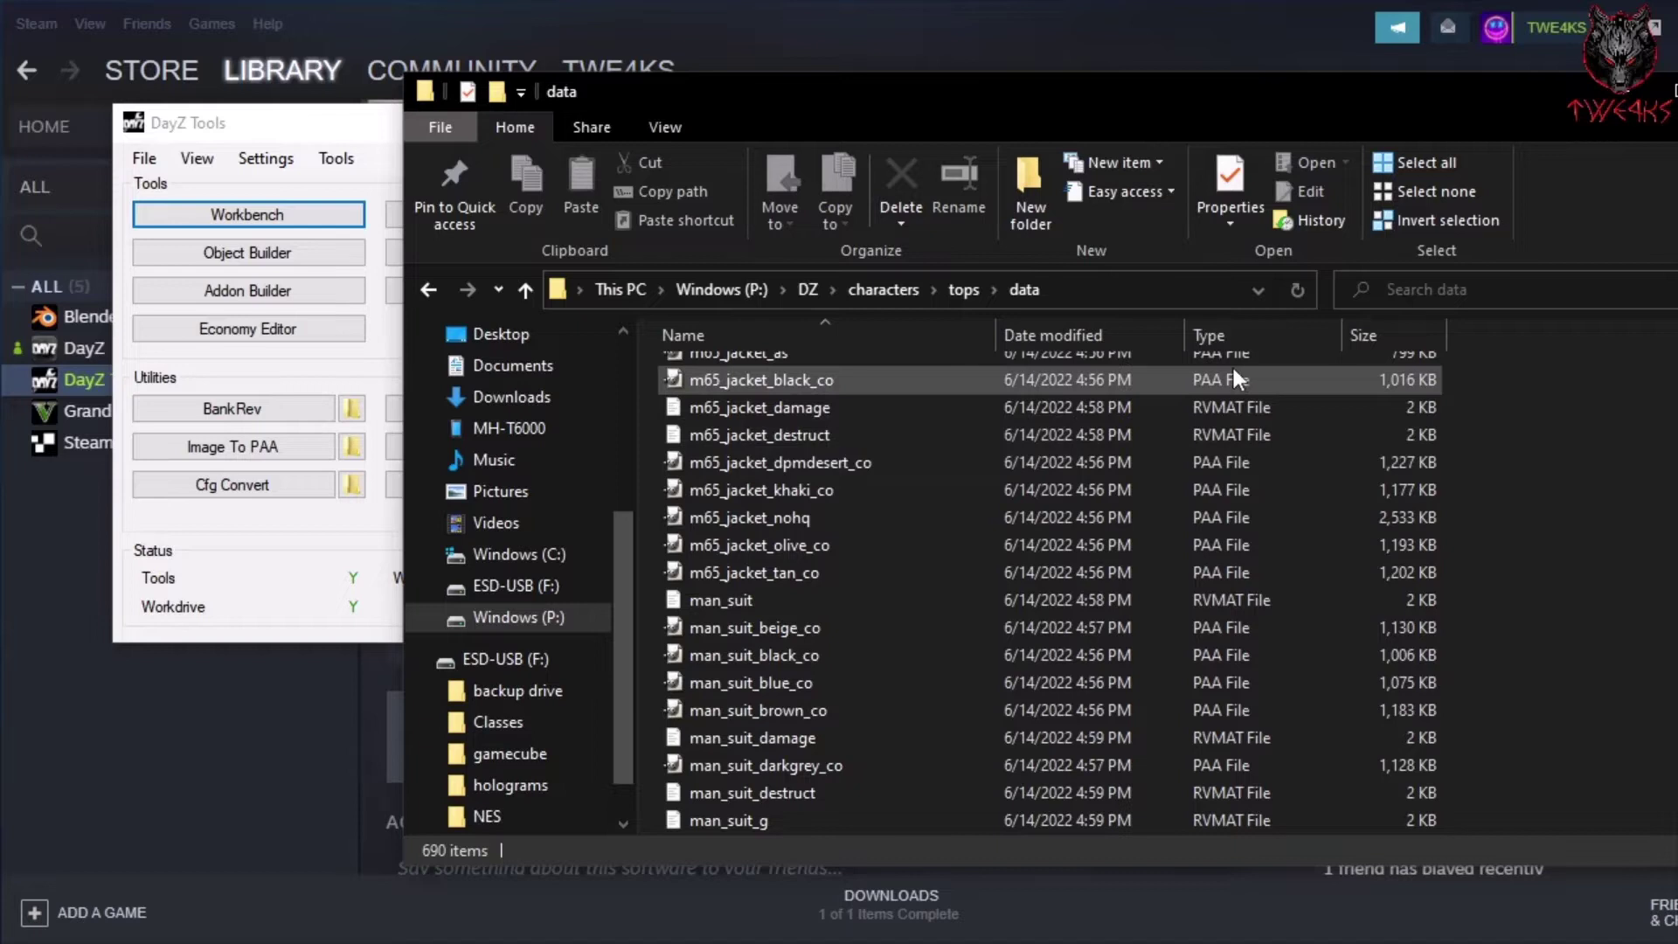
{"action": "left_click", "coordinate": [841, 382]}
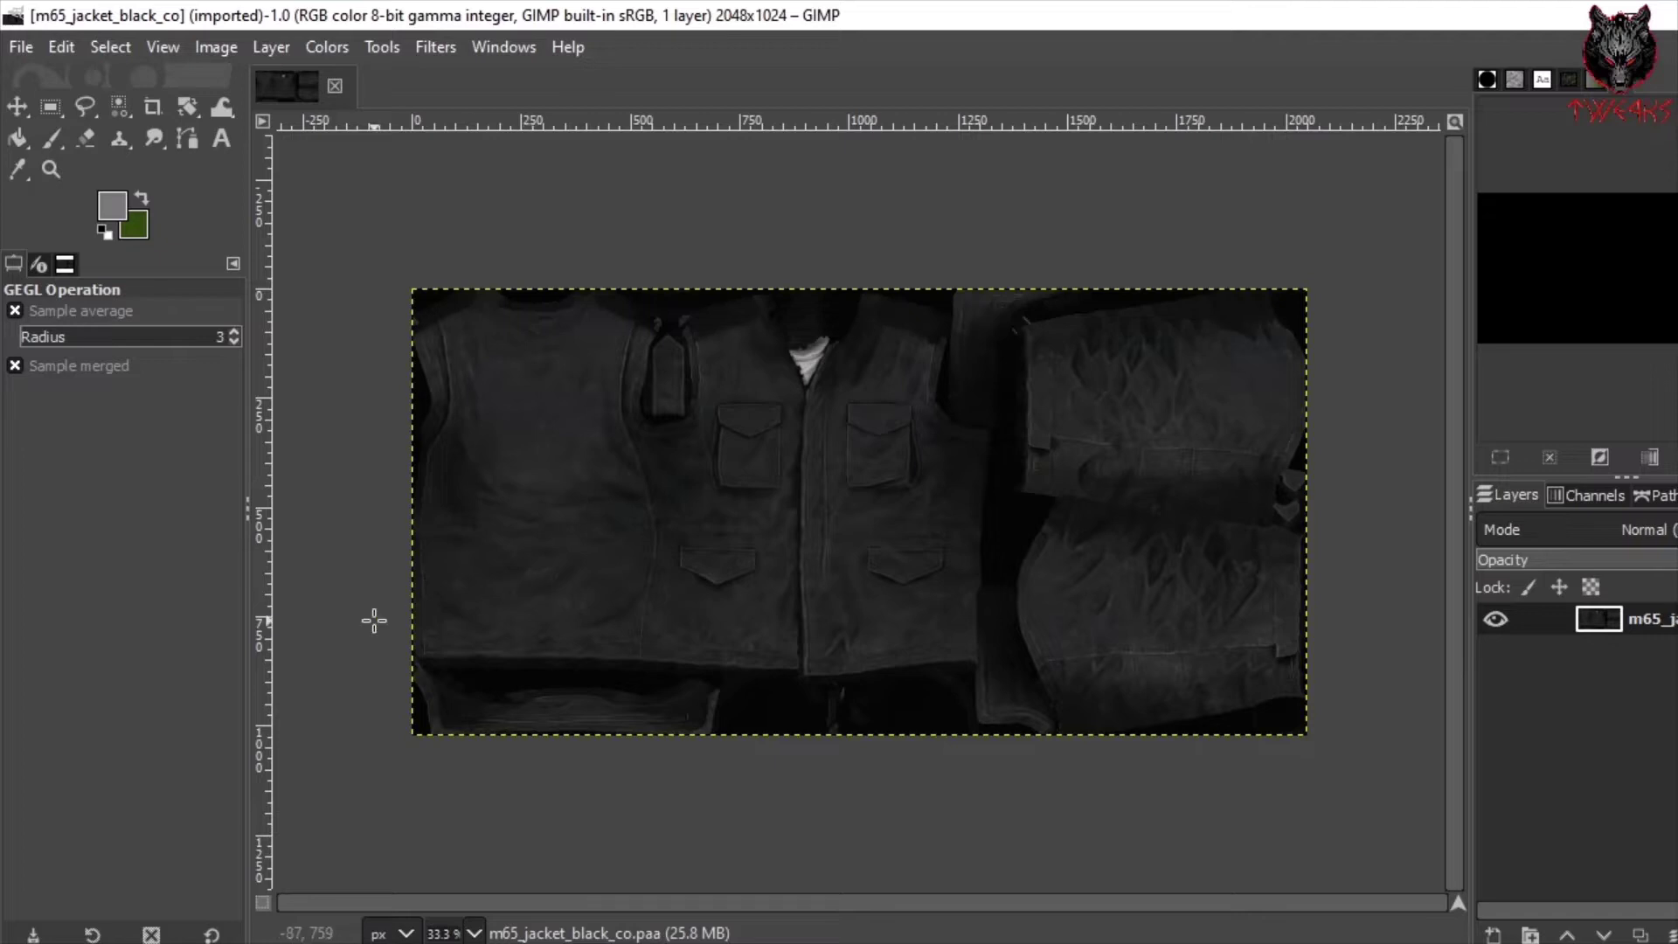
Open the camo image Ez9vZF.jpg from backup drive\pics\Dayz Texturing\Textures on the F: drive
{"action": "left_click", "coordinate": [27, 49]}
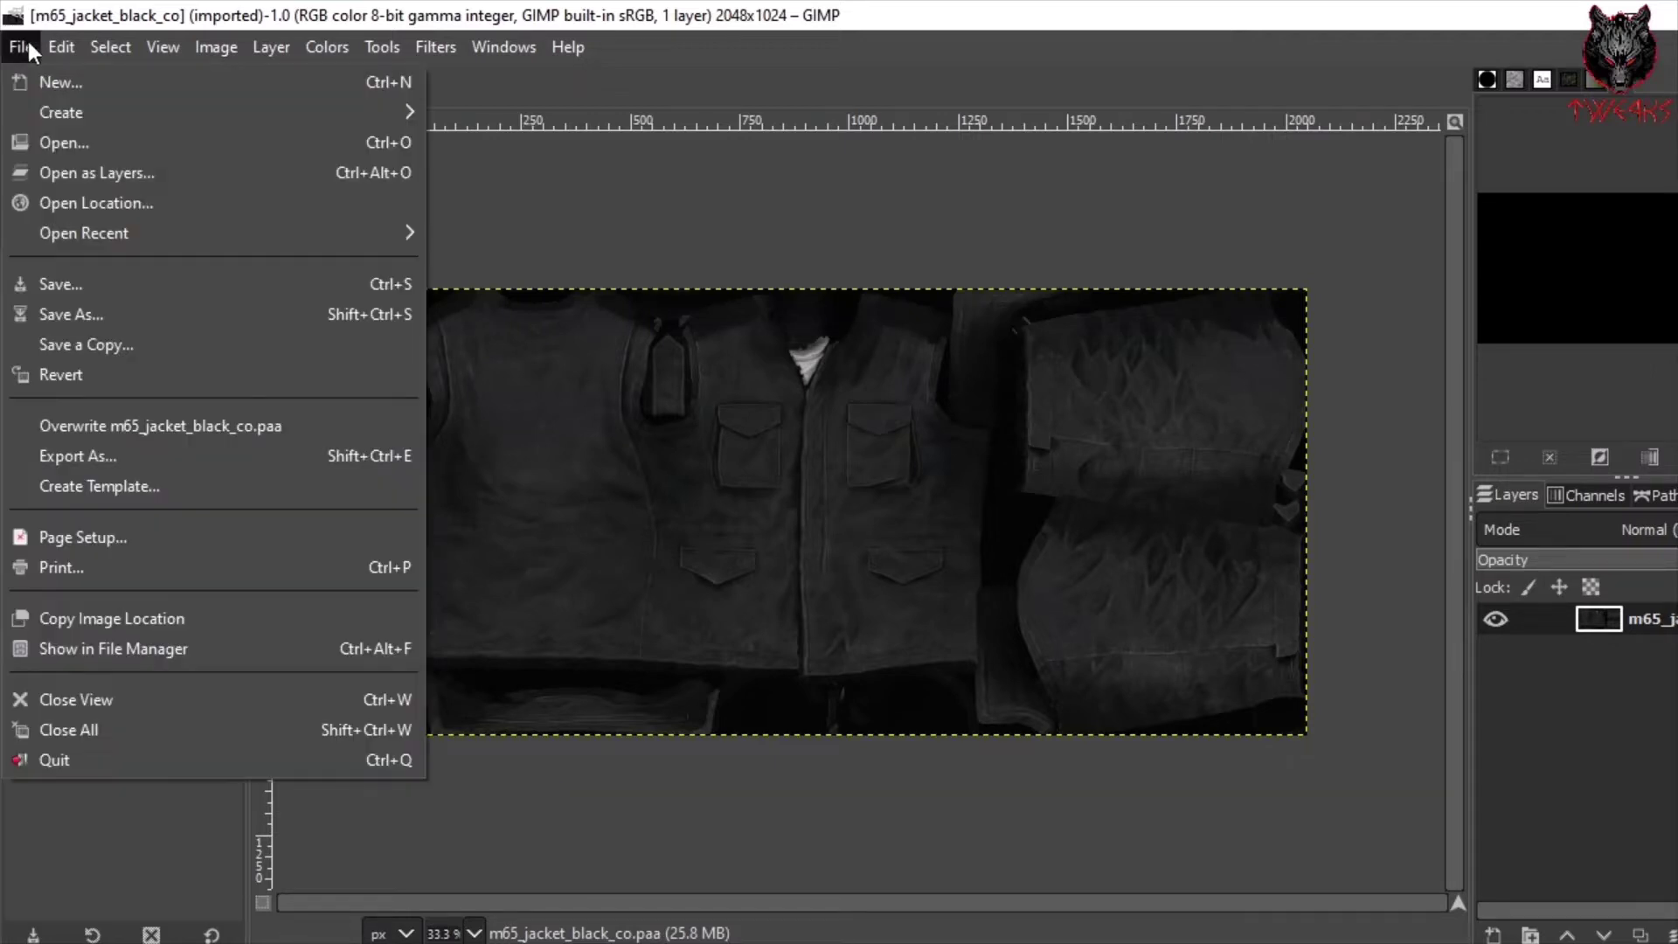
{"action": "left_click", "coordinate": [116, 150]}
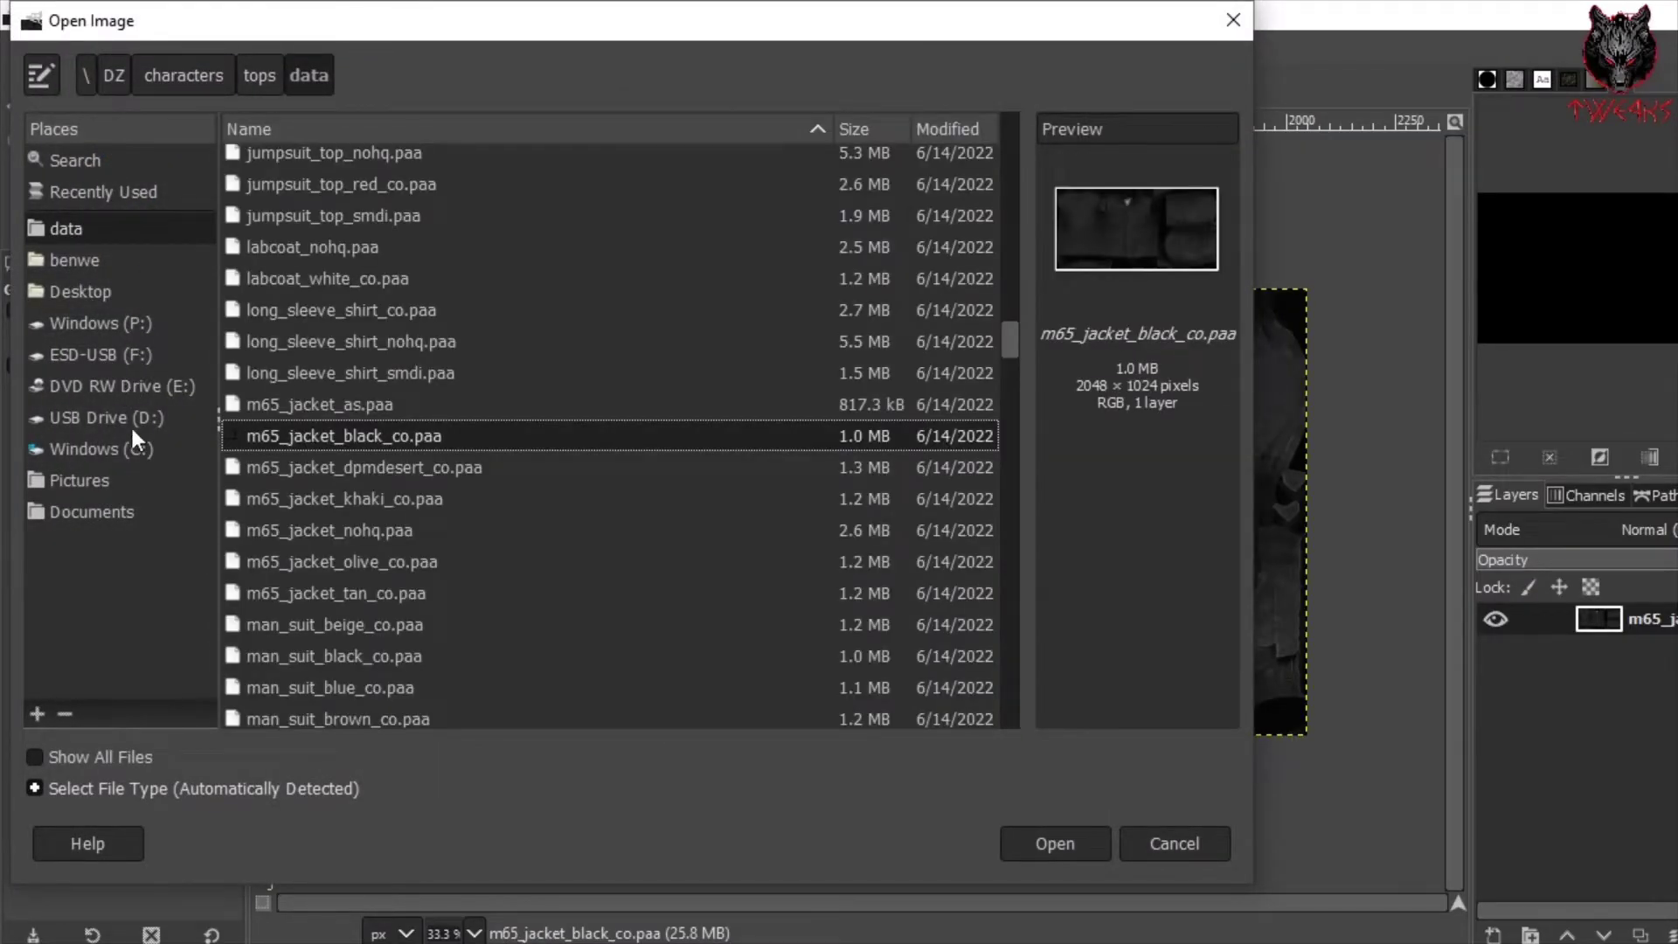
{"action": "left_click", "coordinate": [150, 355]}
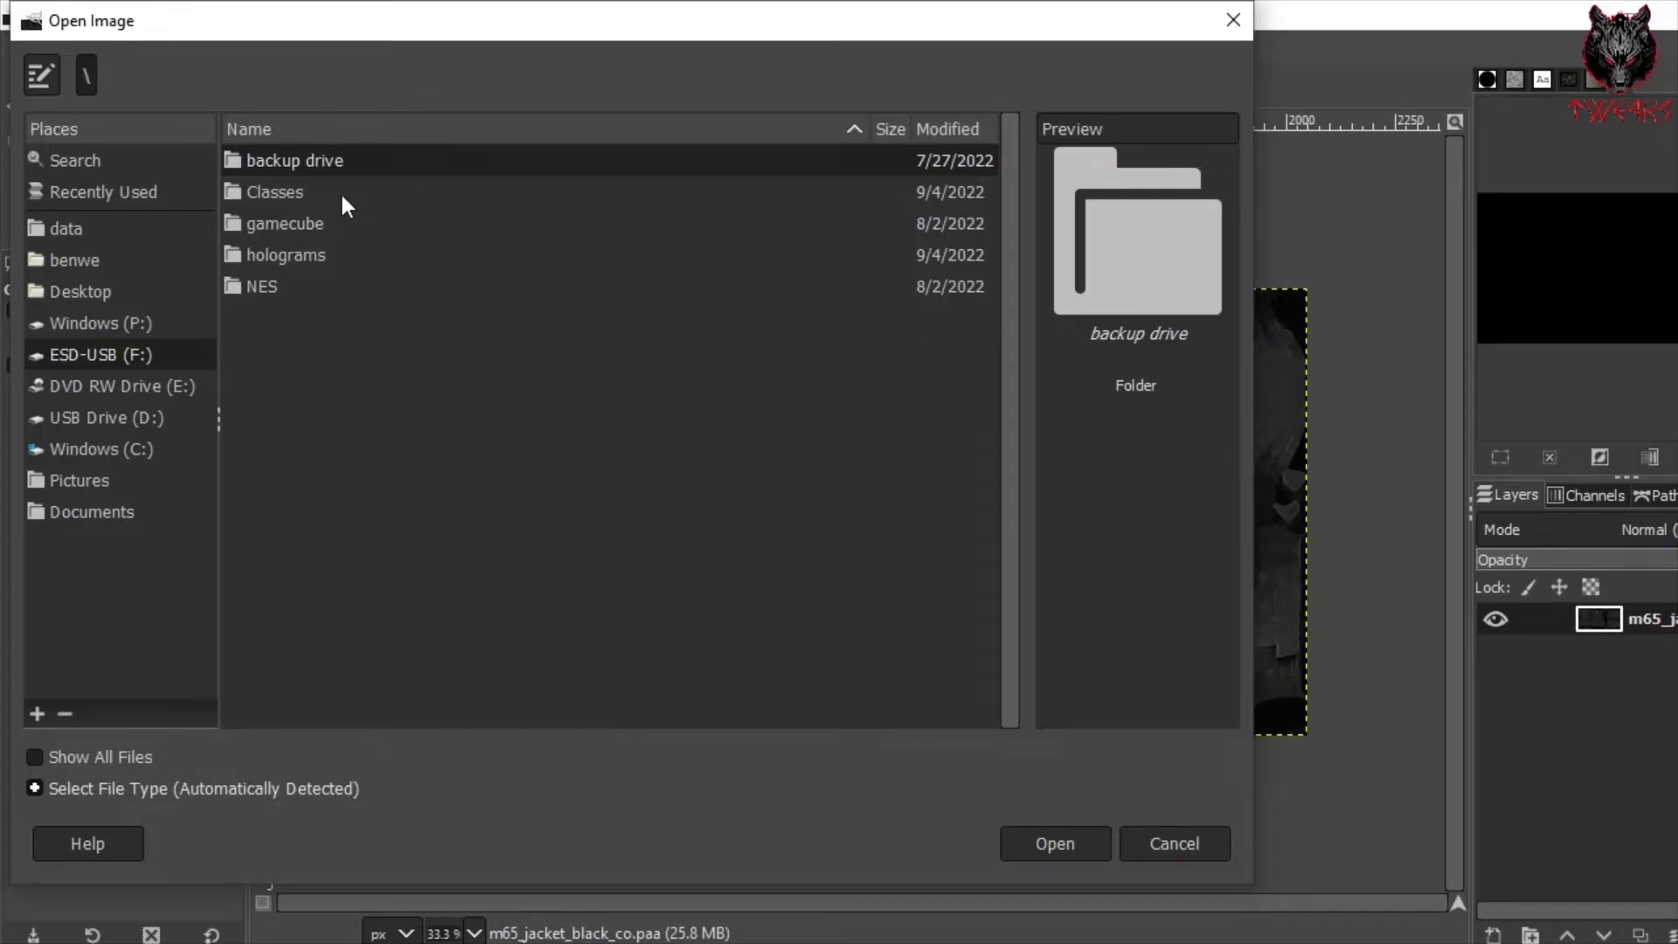
{"action": "double_click", "coordinate": [298, 163]}
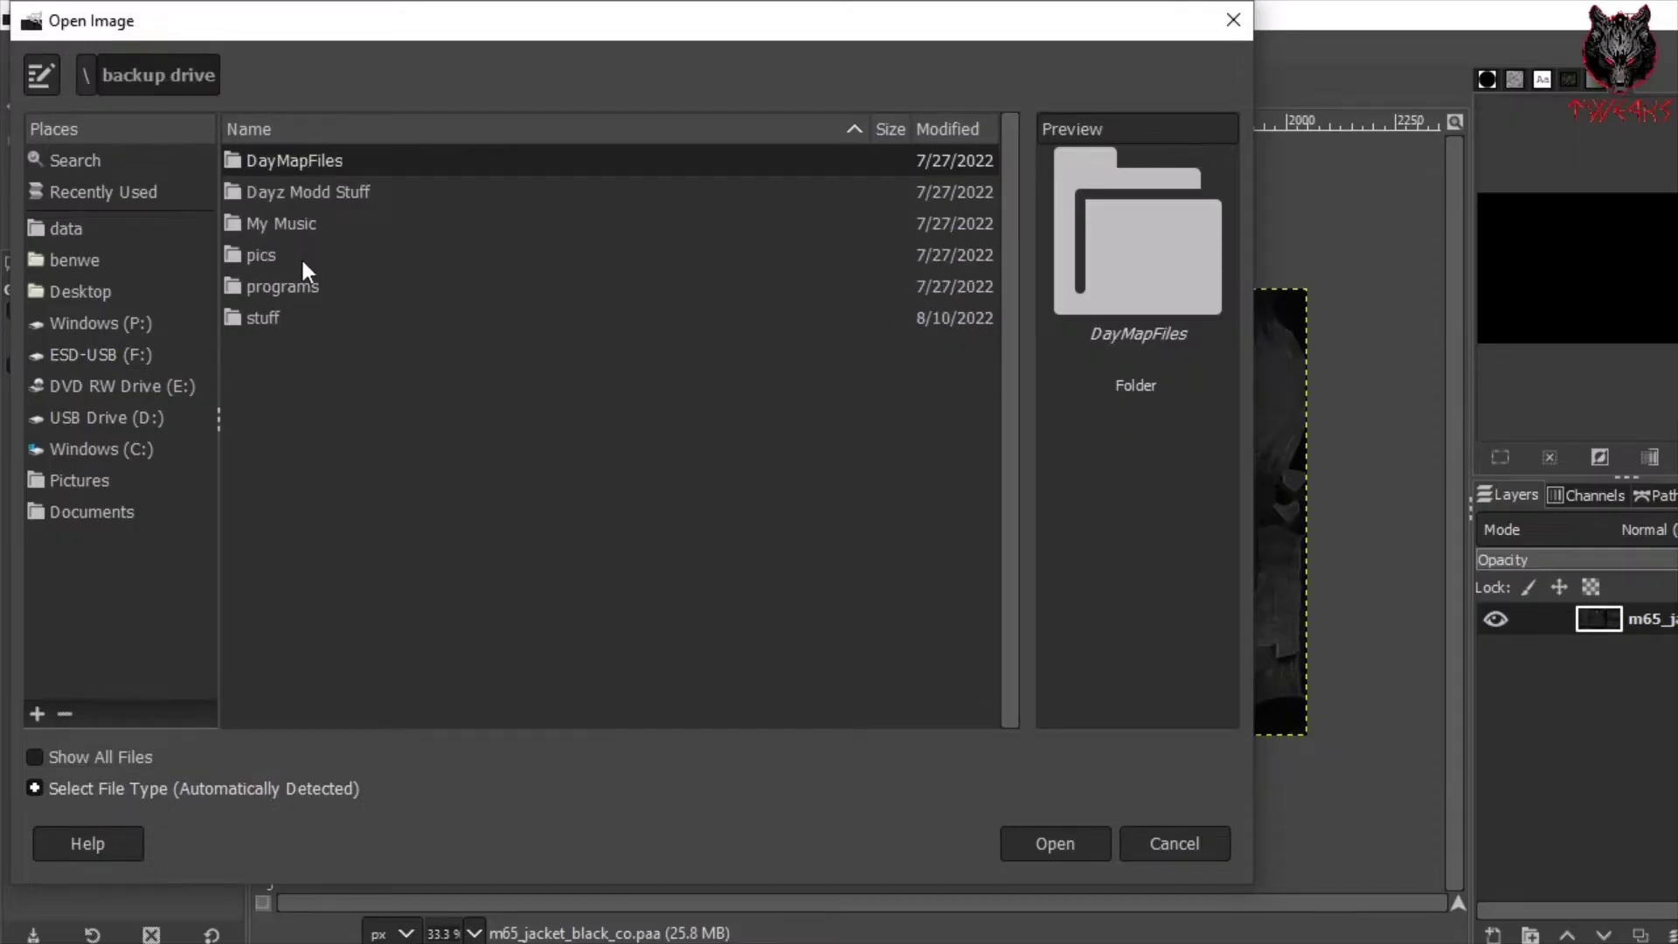
{"action": "double_click", "coordinate": [302, 259]}
{"action": "double_click", "coordinate": [339, 166]}
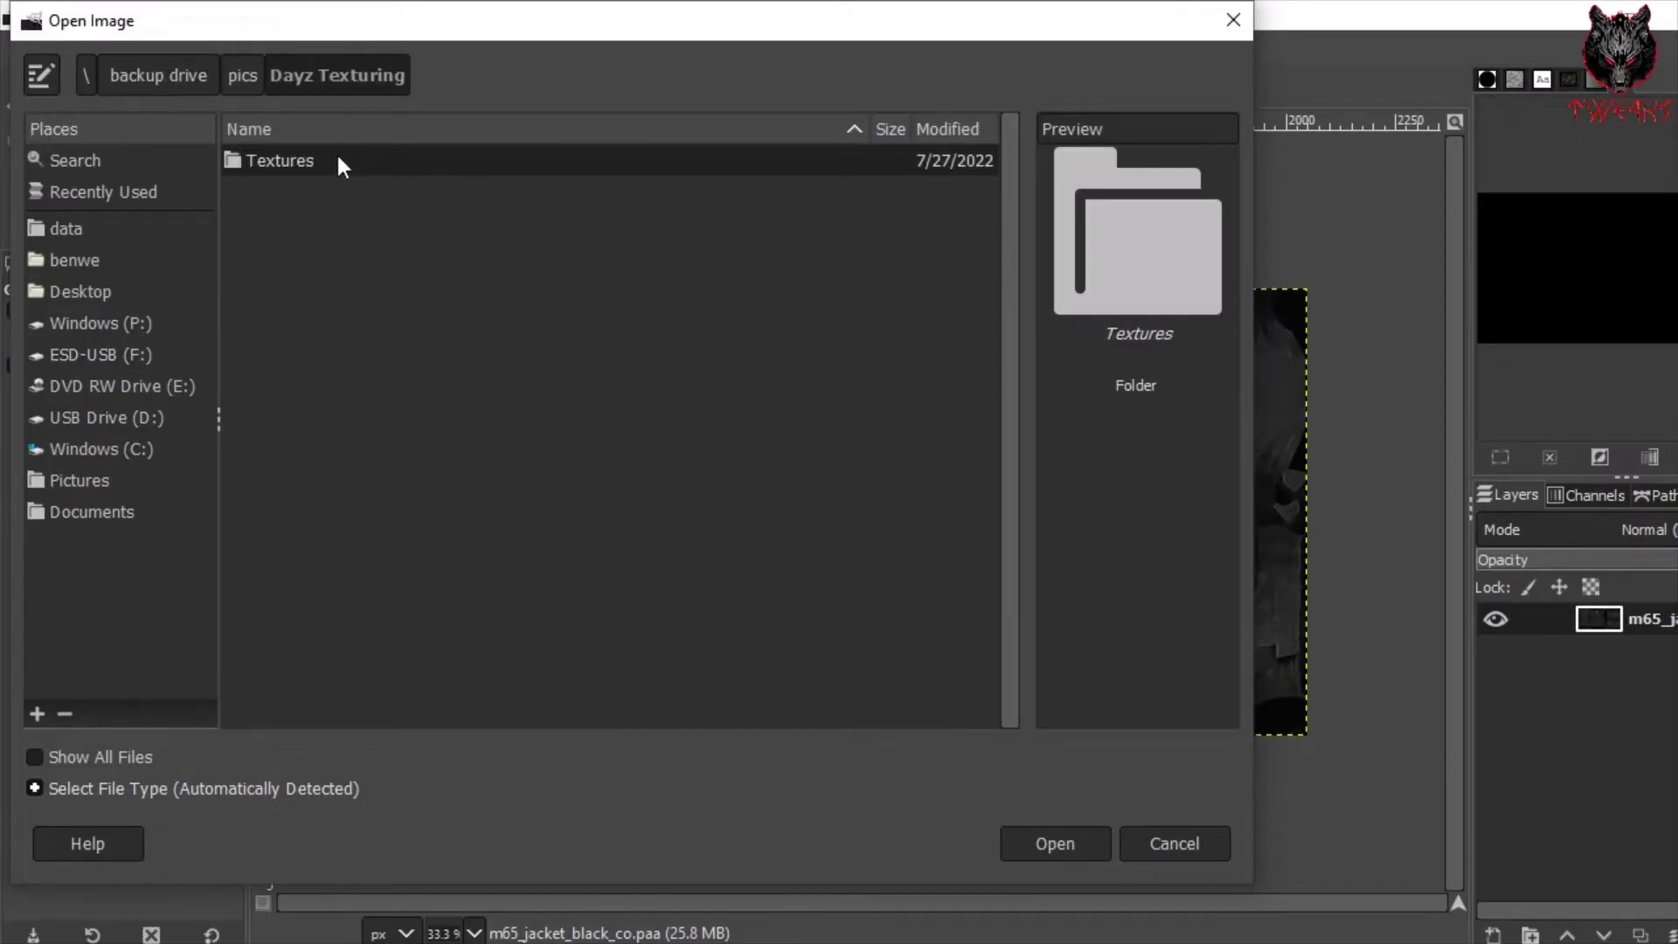
{"action": "double_click", "coordinate": [352, 166]}
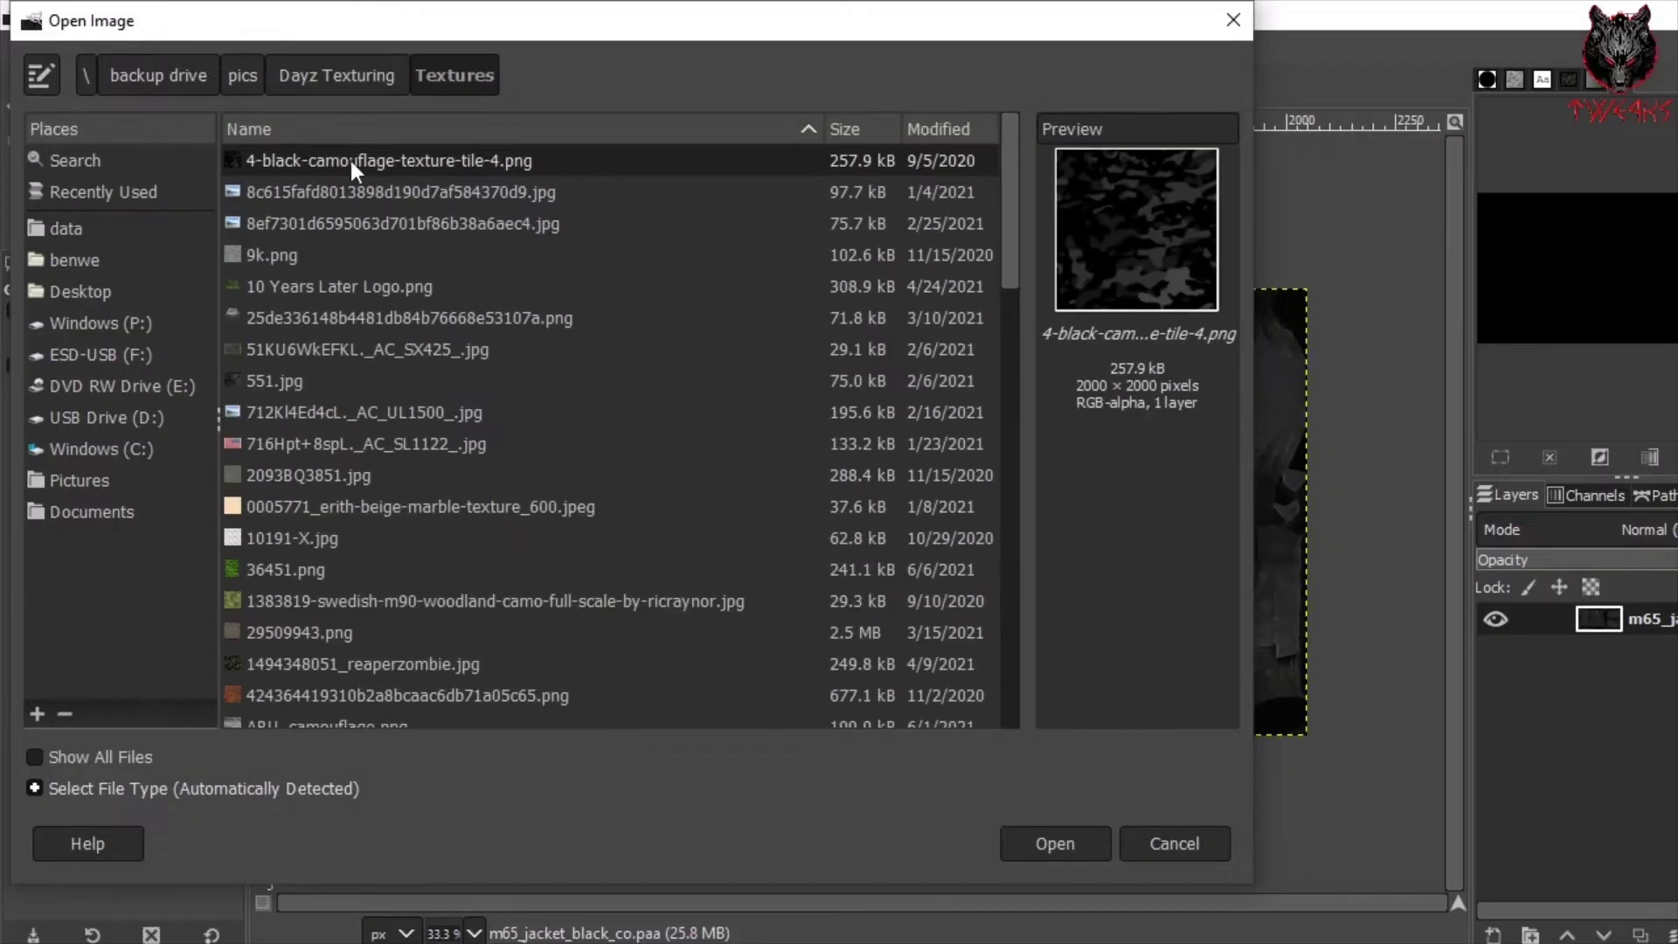
{"action": "scroll", "coordinate": [434, 454], "scroll_direction": "down", "scroll_amount": 10}
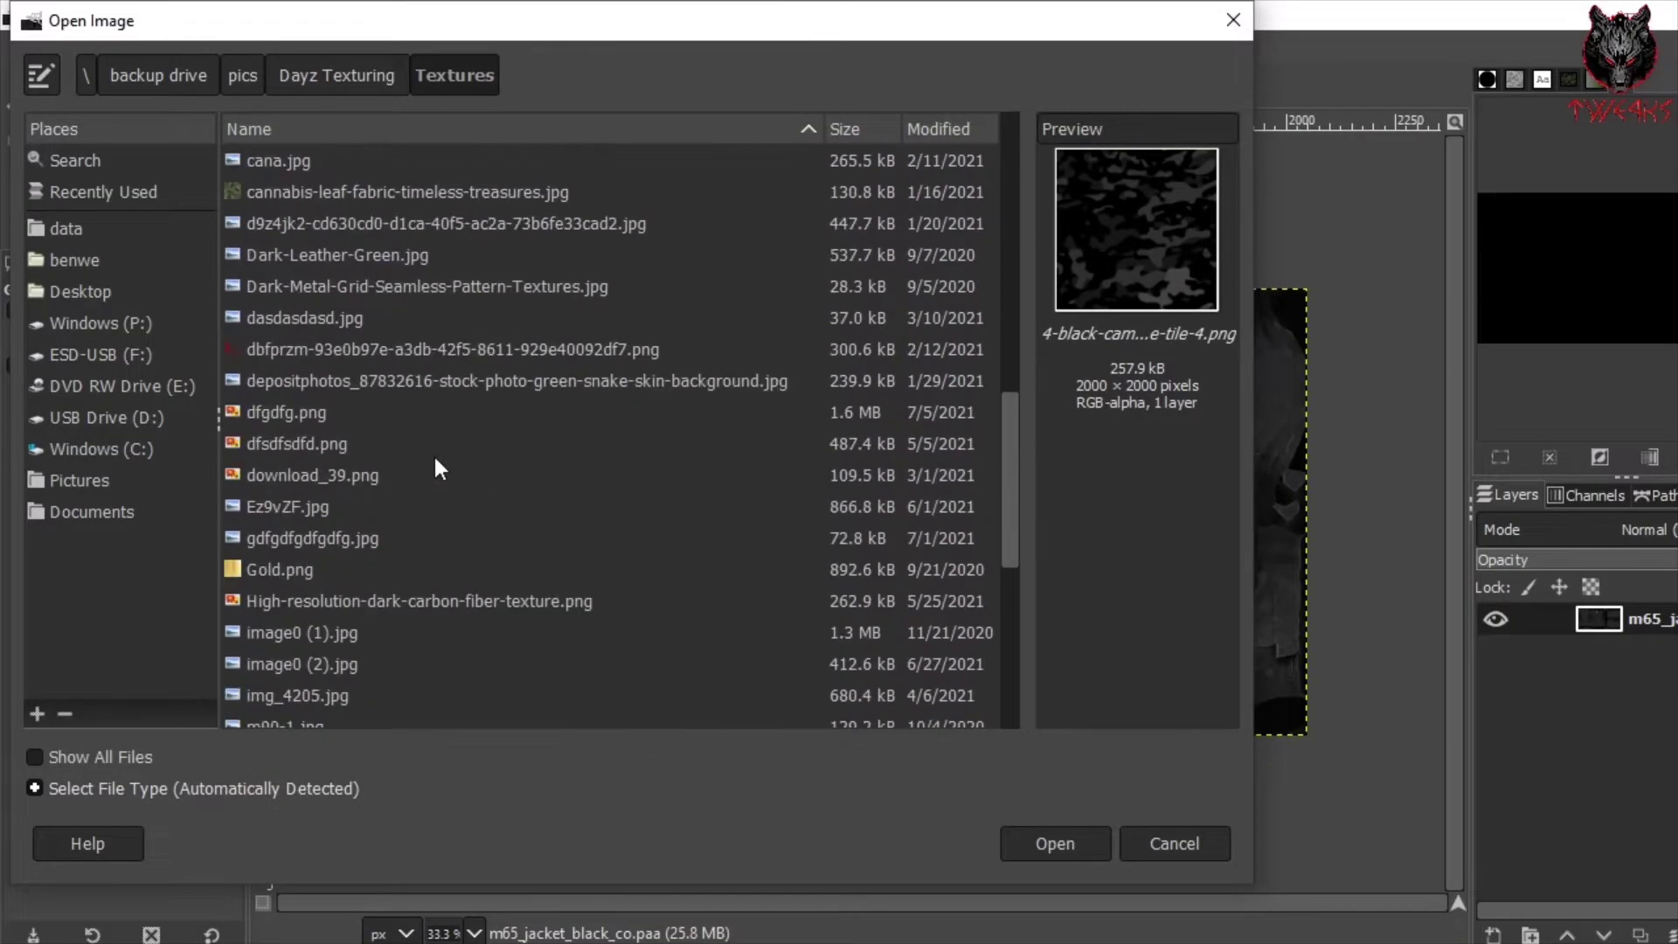
{"action": "left_click", "coordinate": [341, 496]}
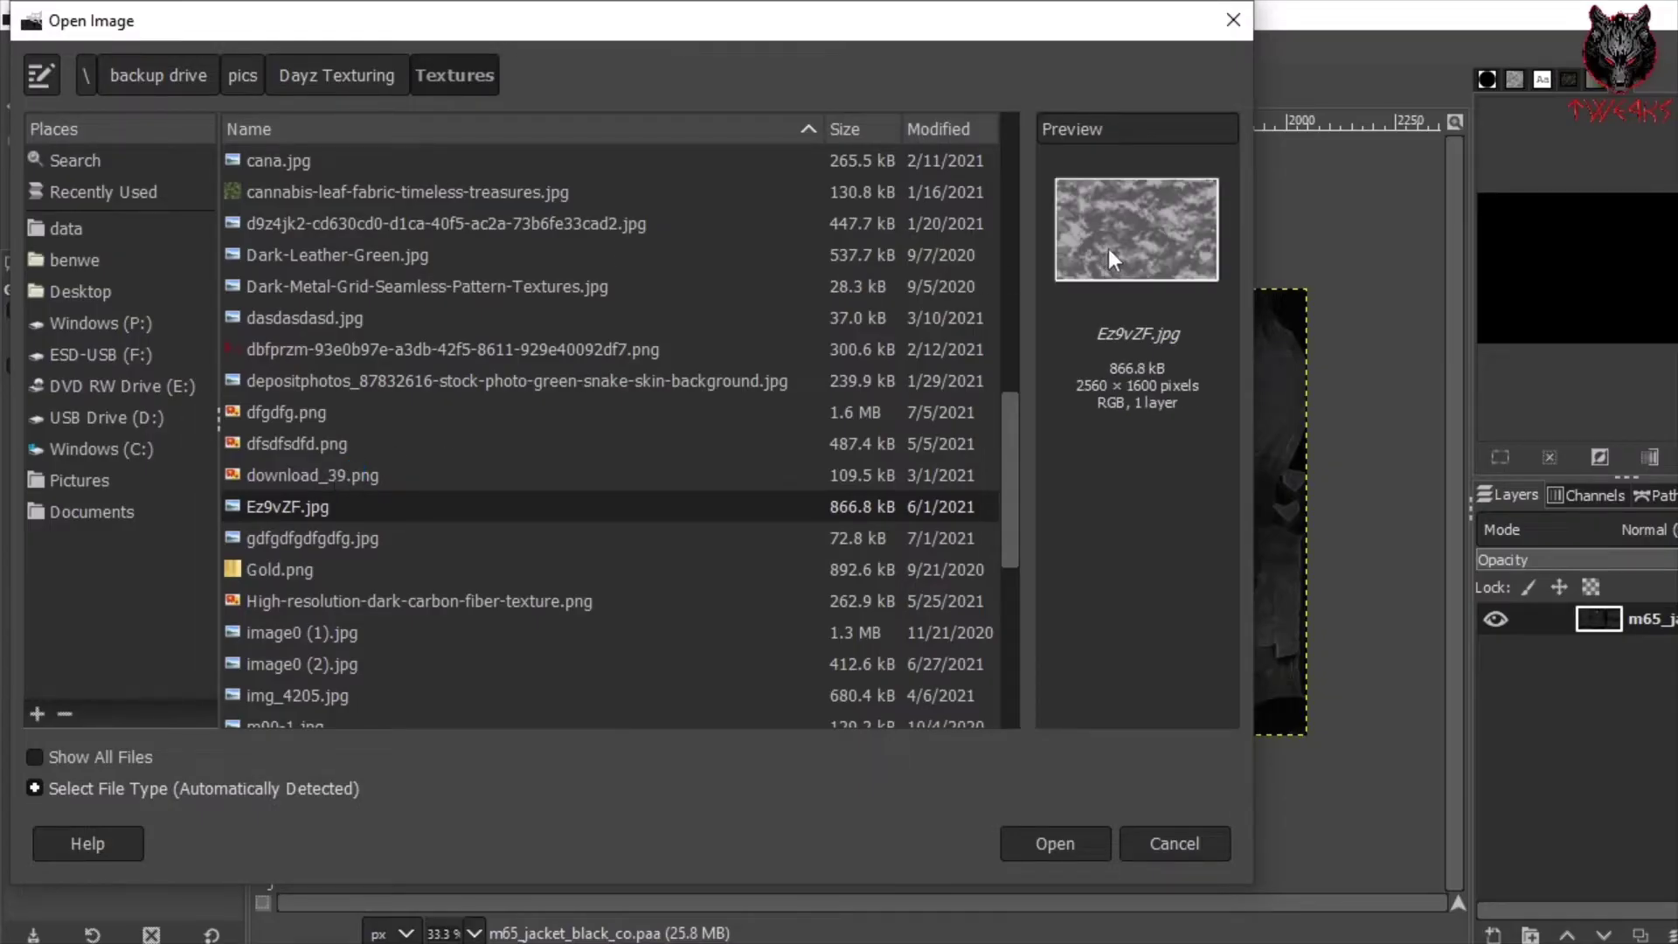
{"action": "left_click", "coordinate": [1053, 837]}
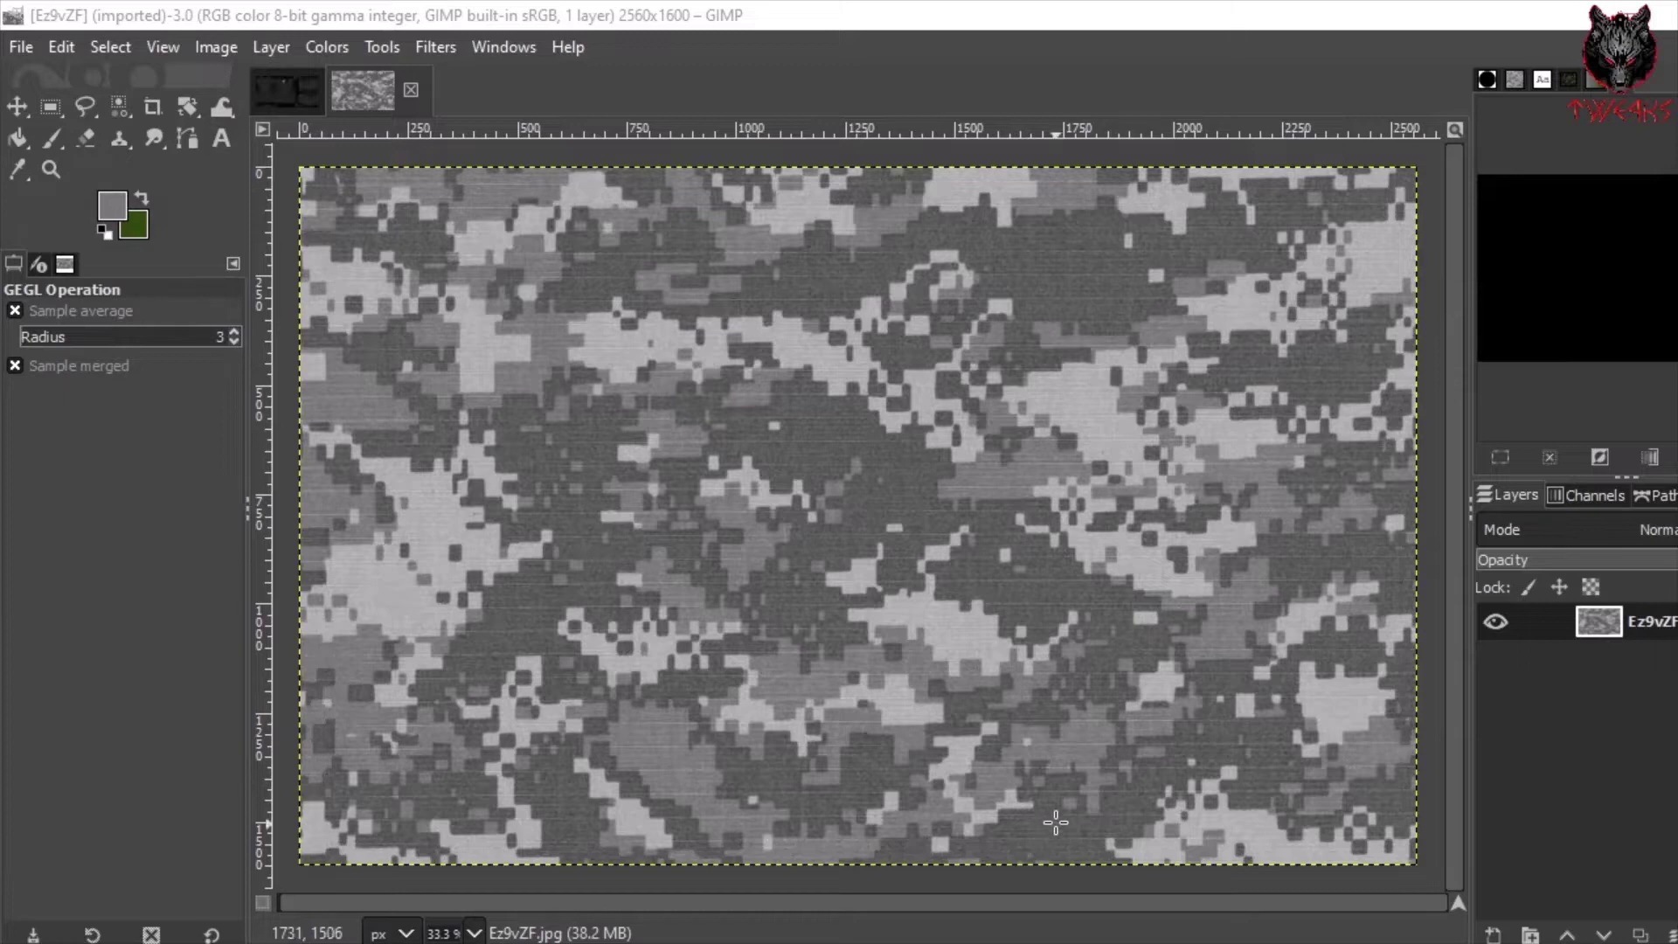
Copy the camo layer into the m65_jacket_black_co image and scale it down in inches to roughly the jacket texture's width
{"action": "left_click_drag", "start_coordinate": [1649, 631], "coordinate": [802, 511]}
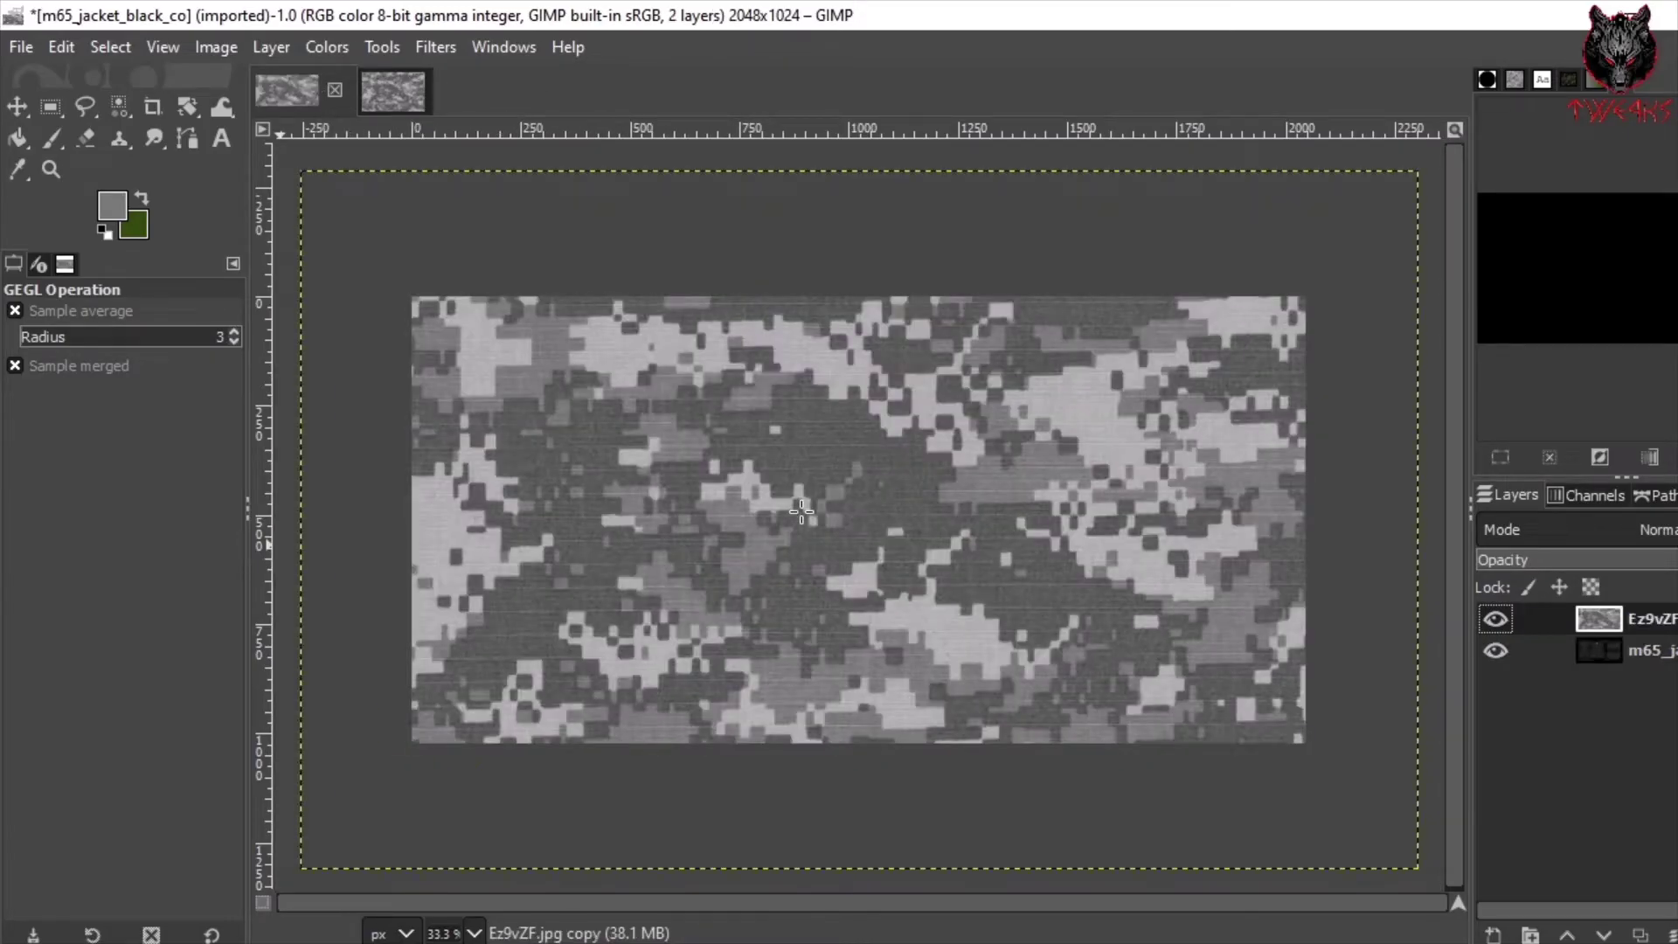
{"action": "right_click", "coordinate": [1622, 616]}
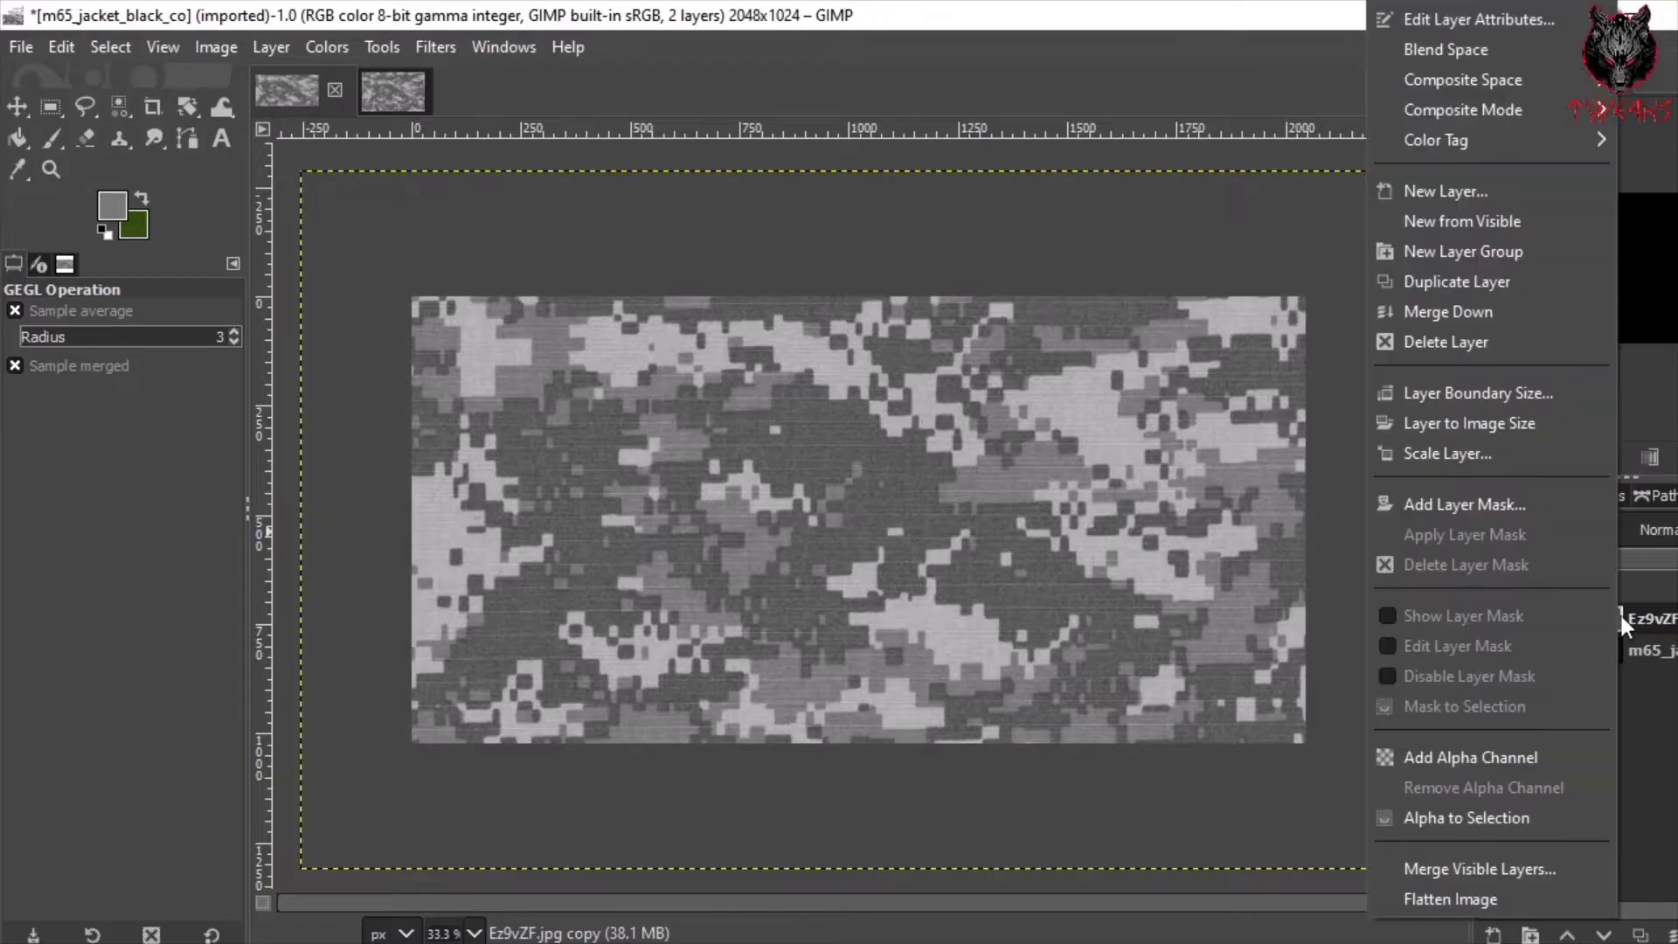
{"action": "left_click", "coordinate": [1478, 454]}
{"action": "left_click", "coordinate": [1552, 456]}
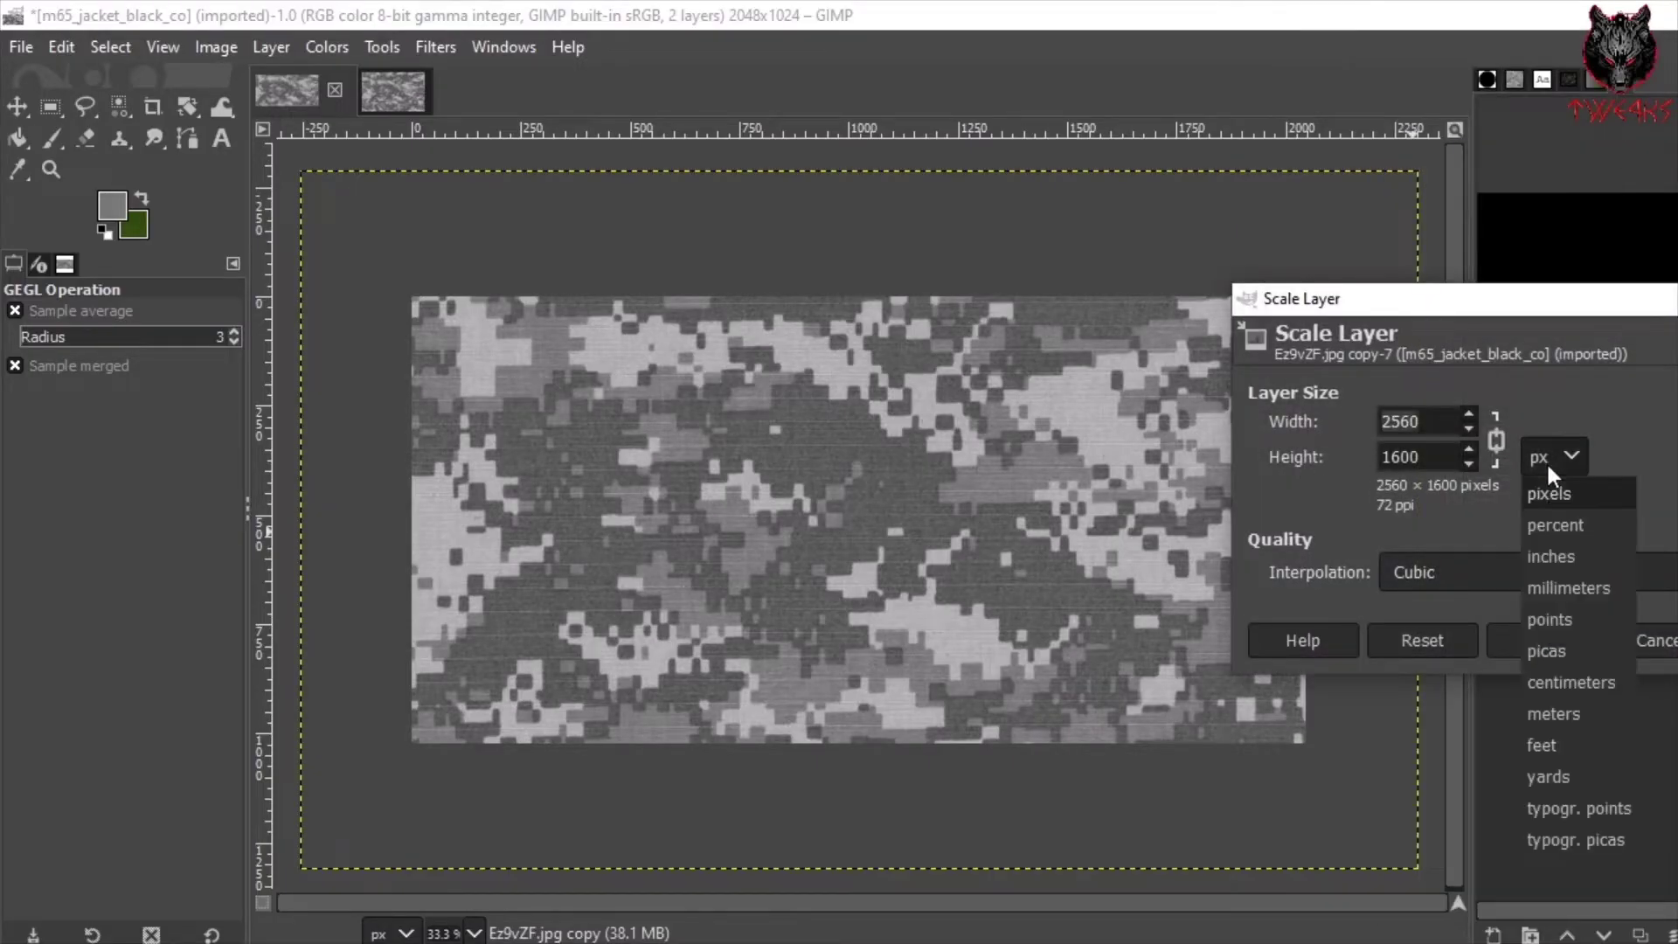
{"action": "left_click", "coordinate": [1567, 559]}
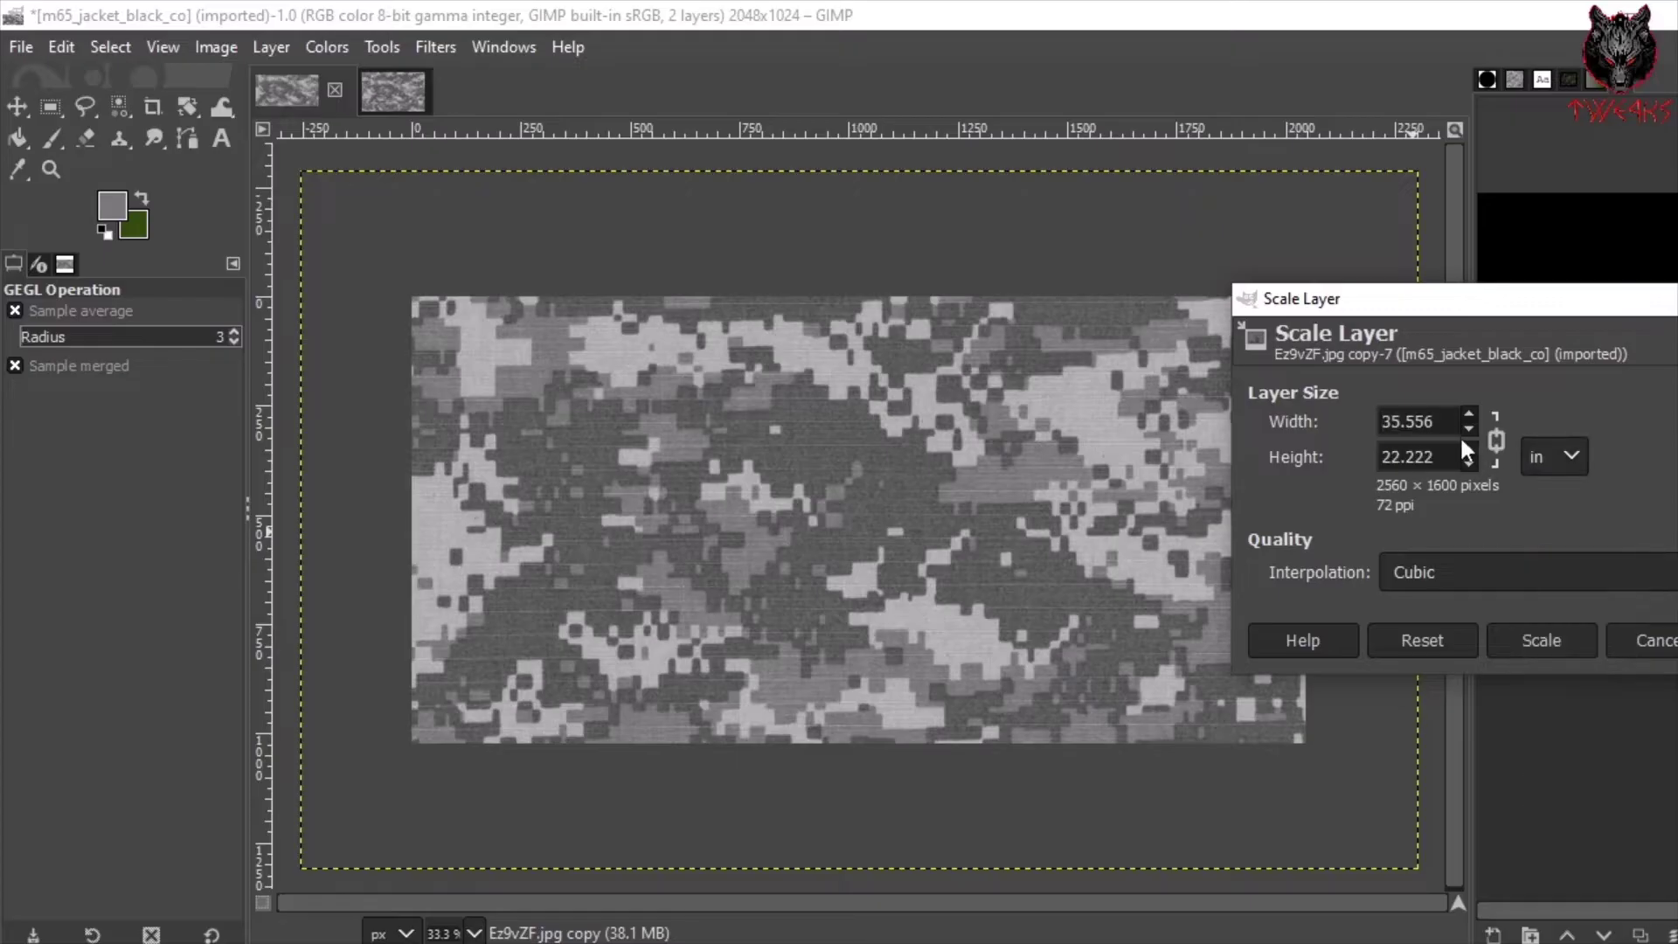
{"action": "scroll", "coordinate": [1448, 430], "scroll_direction": "down", "scroll_amount": 5}
{"action": "scroll", "coordinate": [1446, 430], "scroll_direction": "down", "scroll_amount": 2}
{"action": "left_click", "coordinate": [1536, 641]}
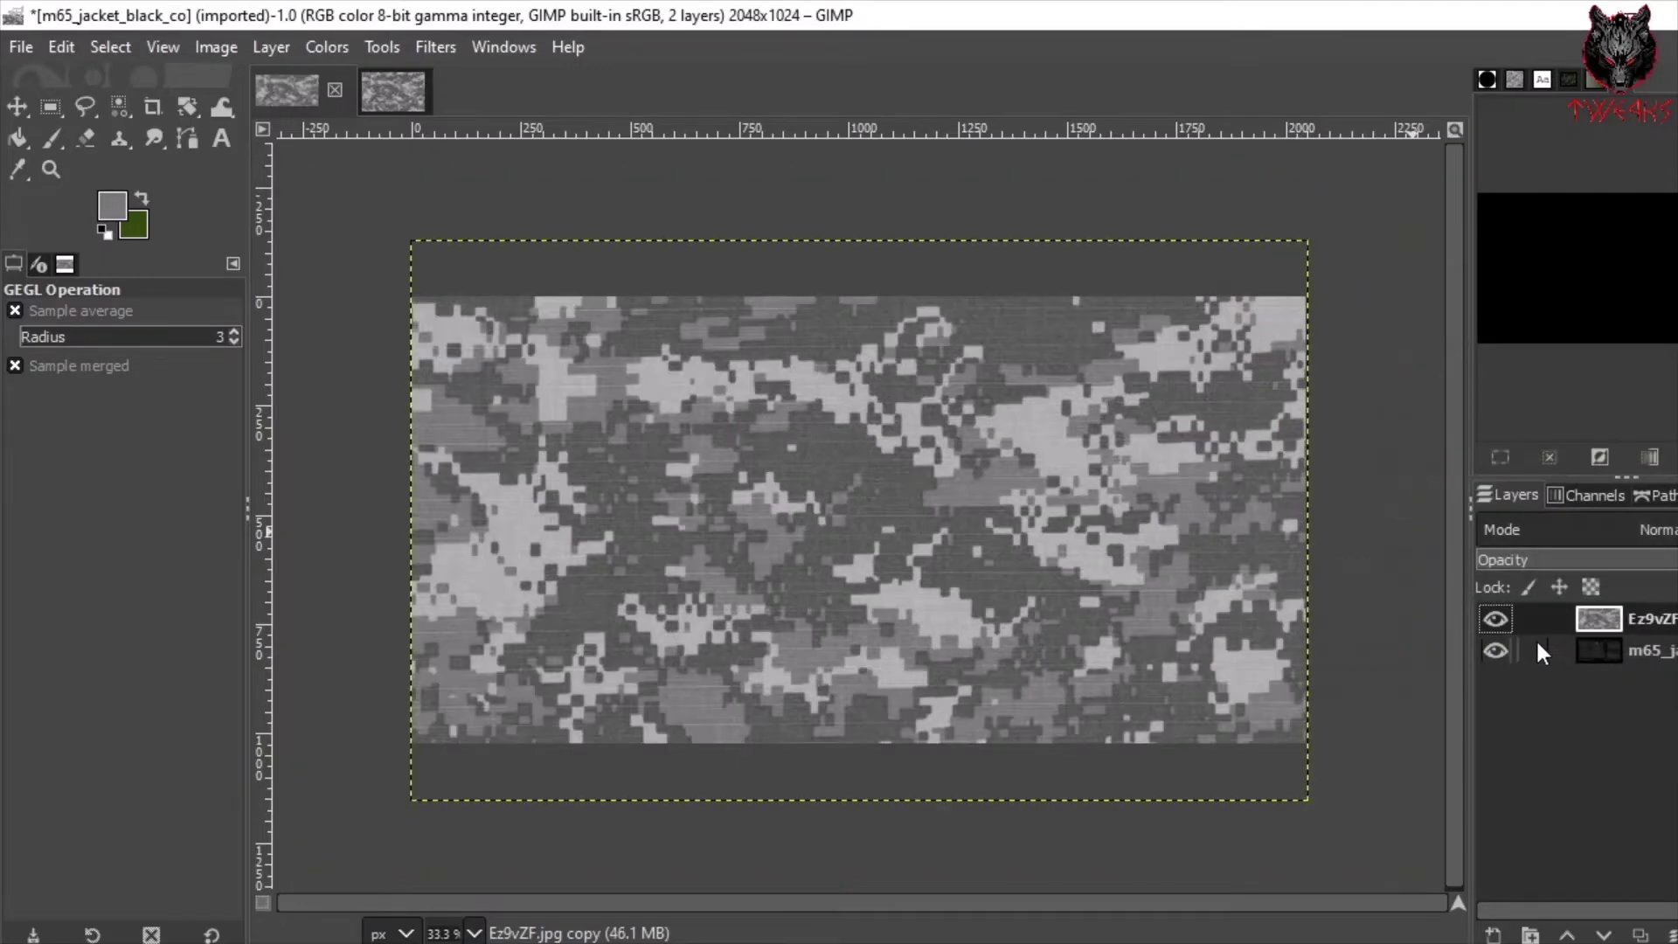
Scale the camo layer down further to 24.556 × 15.347 inches
{"action": "right_click", "coordinate": [1613, 616]}
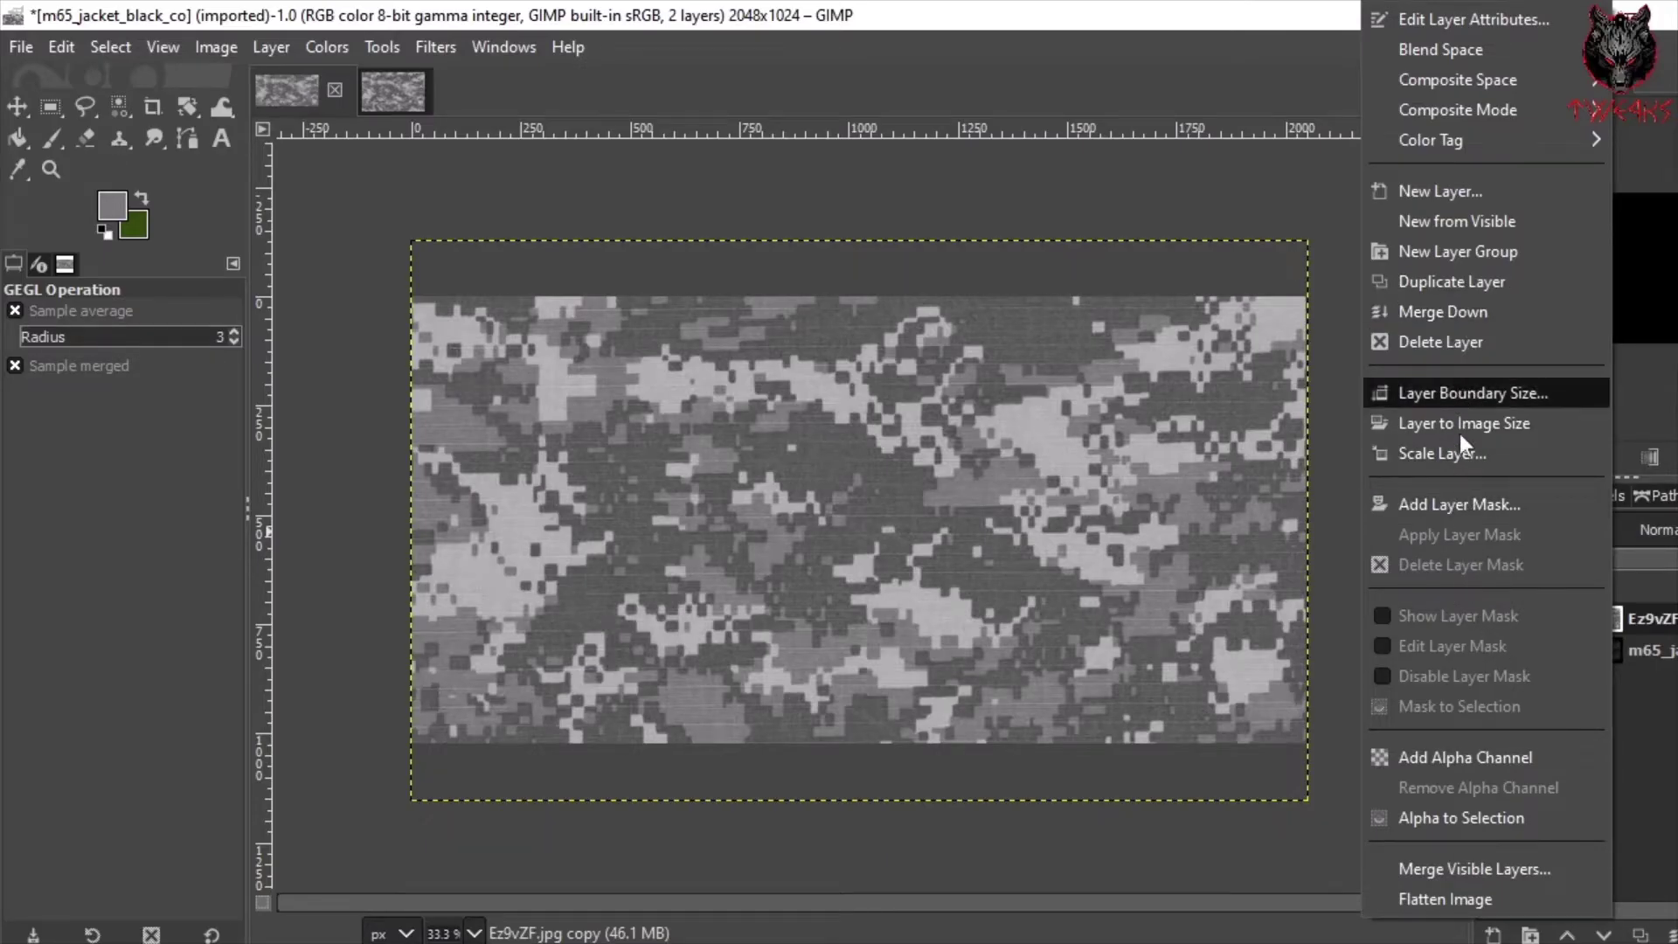
{"action": "left_click", "coordinate": [1465, 455]}
{"action": "scroll", "coordinate": [1425, 428], "scroll_direction": "down", "scroll_amount": 3}
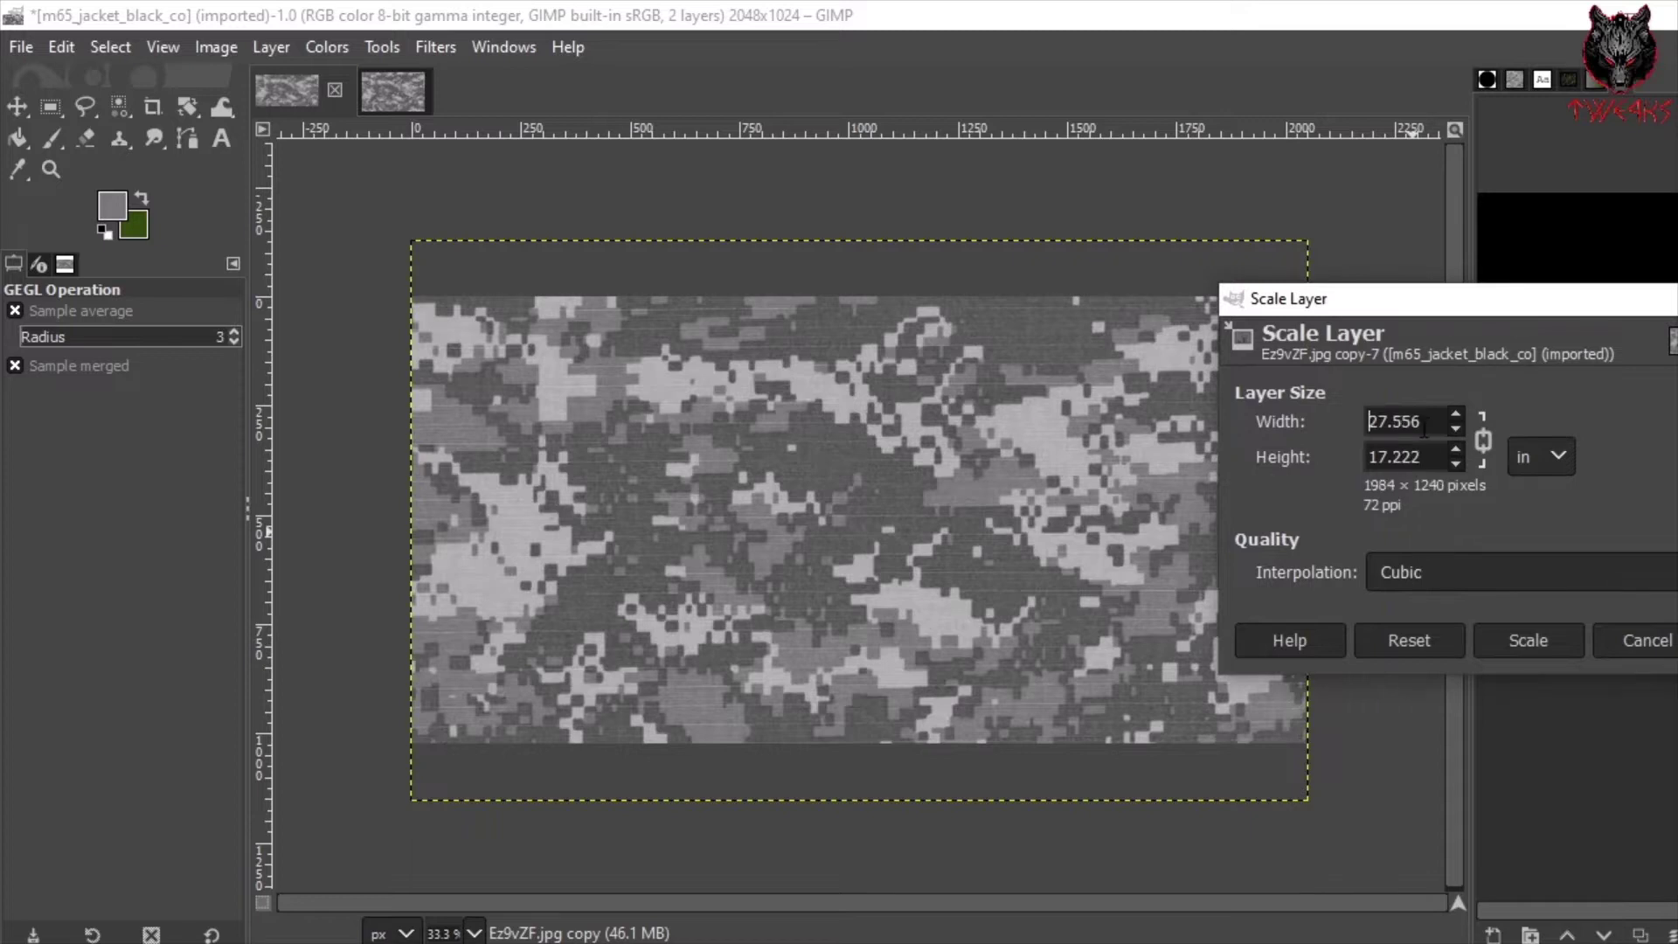
{"action": "scroll", "coordinate": [1425, 428], "scroll_direction": "down", "scroll_amount": 1}
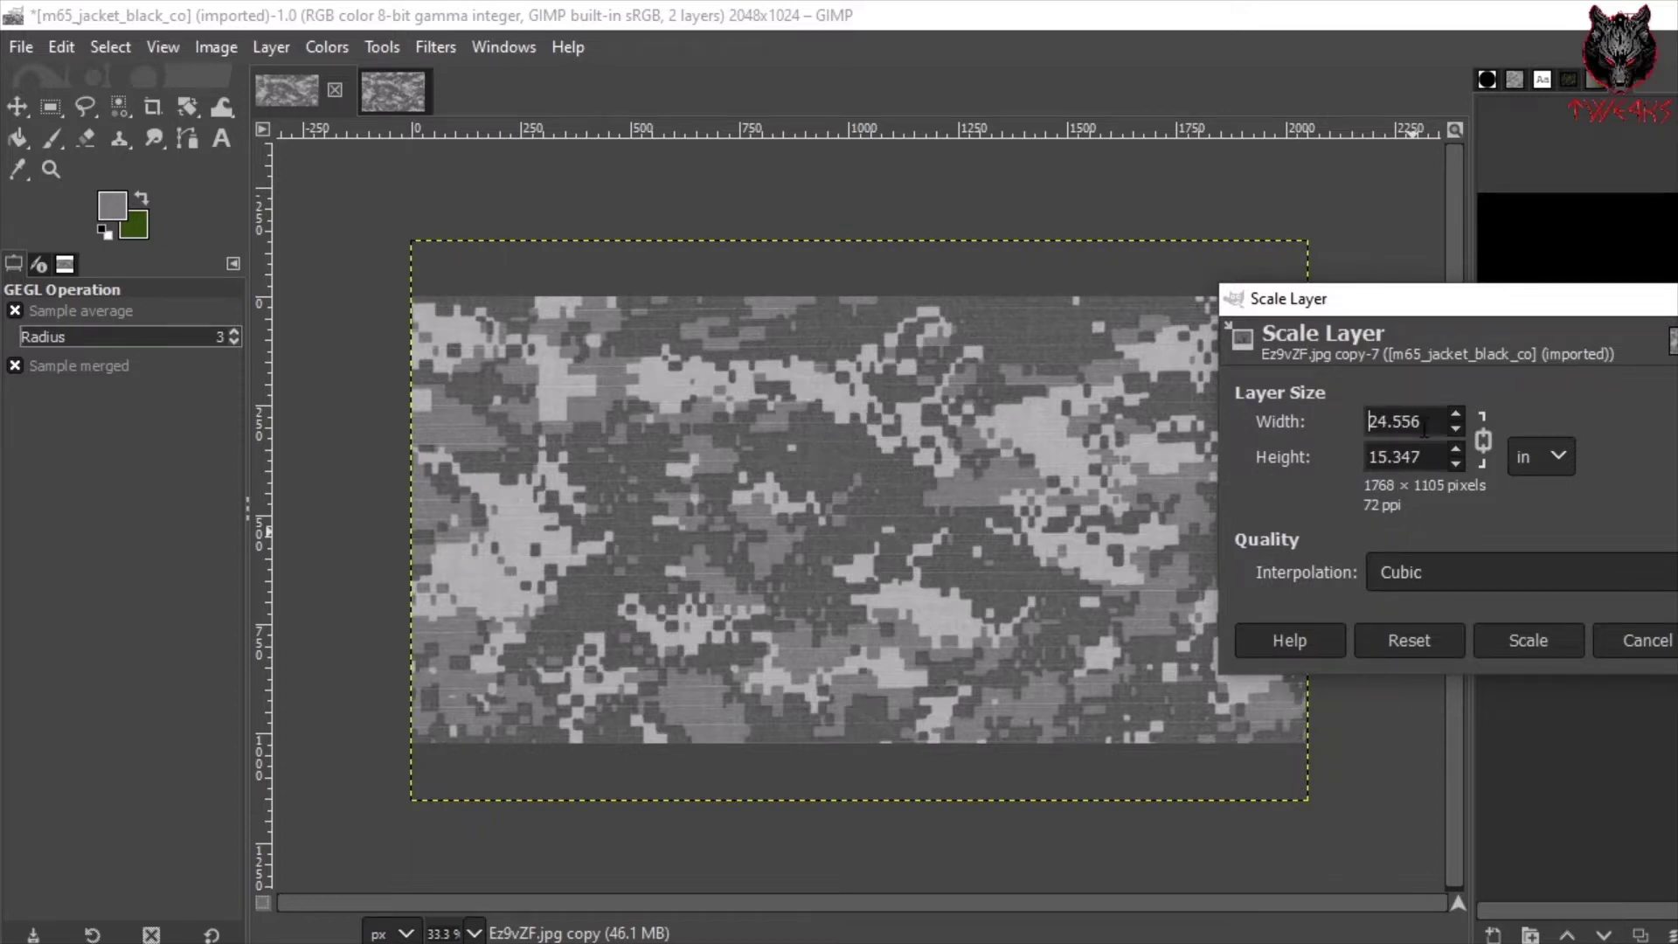
{"action": "left_click", "coordinate": [1531, 635]}
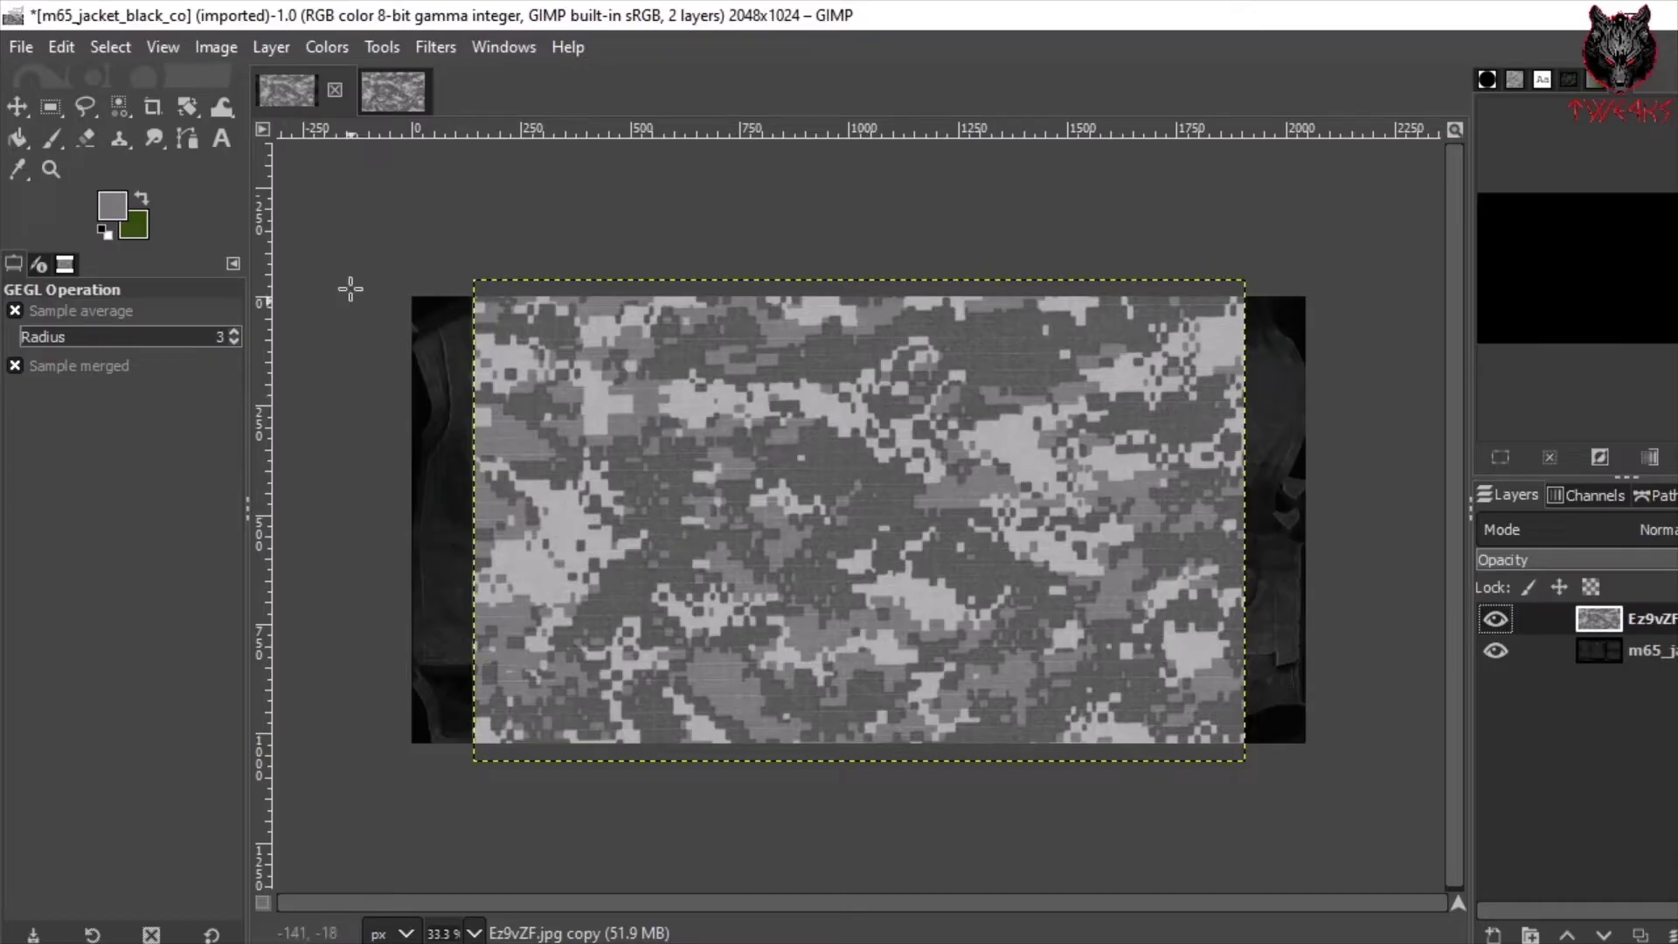
Align the camo layer with the jacket texture's left edge and place a duplicate of it over the uncovered right part
{"action": "left_click", "coordinate": [27, 106]}
{"action": "left_click_drag", "start_coordinate": [719, 472], "coordinate": [673, 473]}
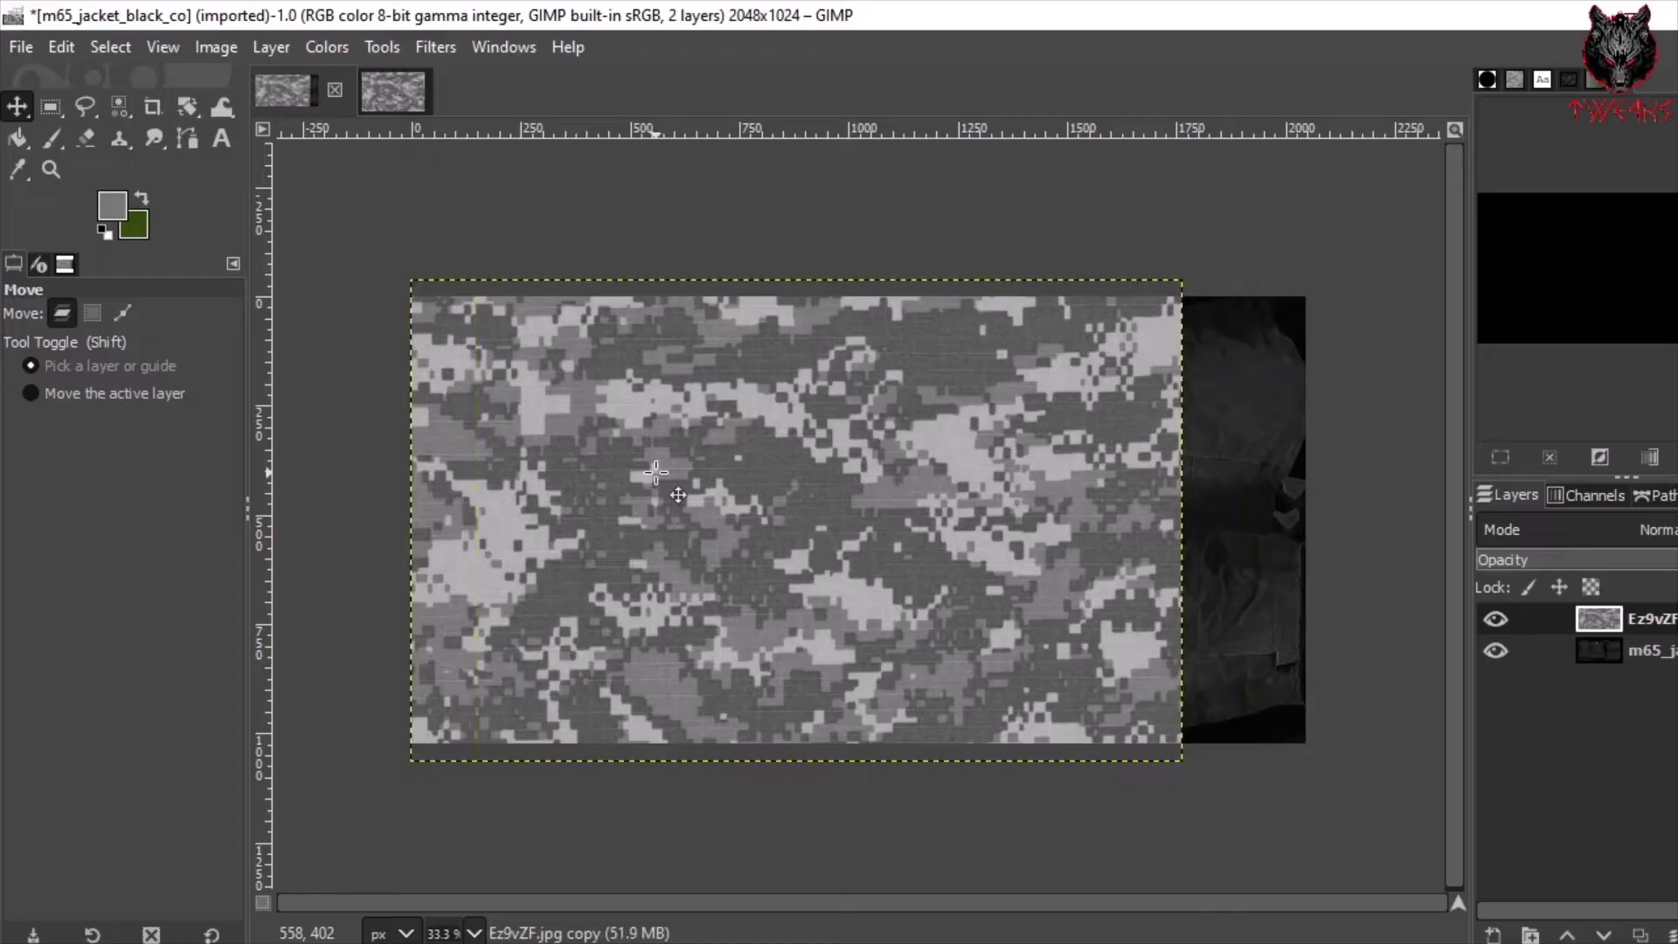
{"action": "right_click", "coordinate": [1624, 612]}
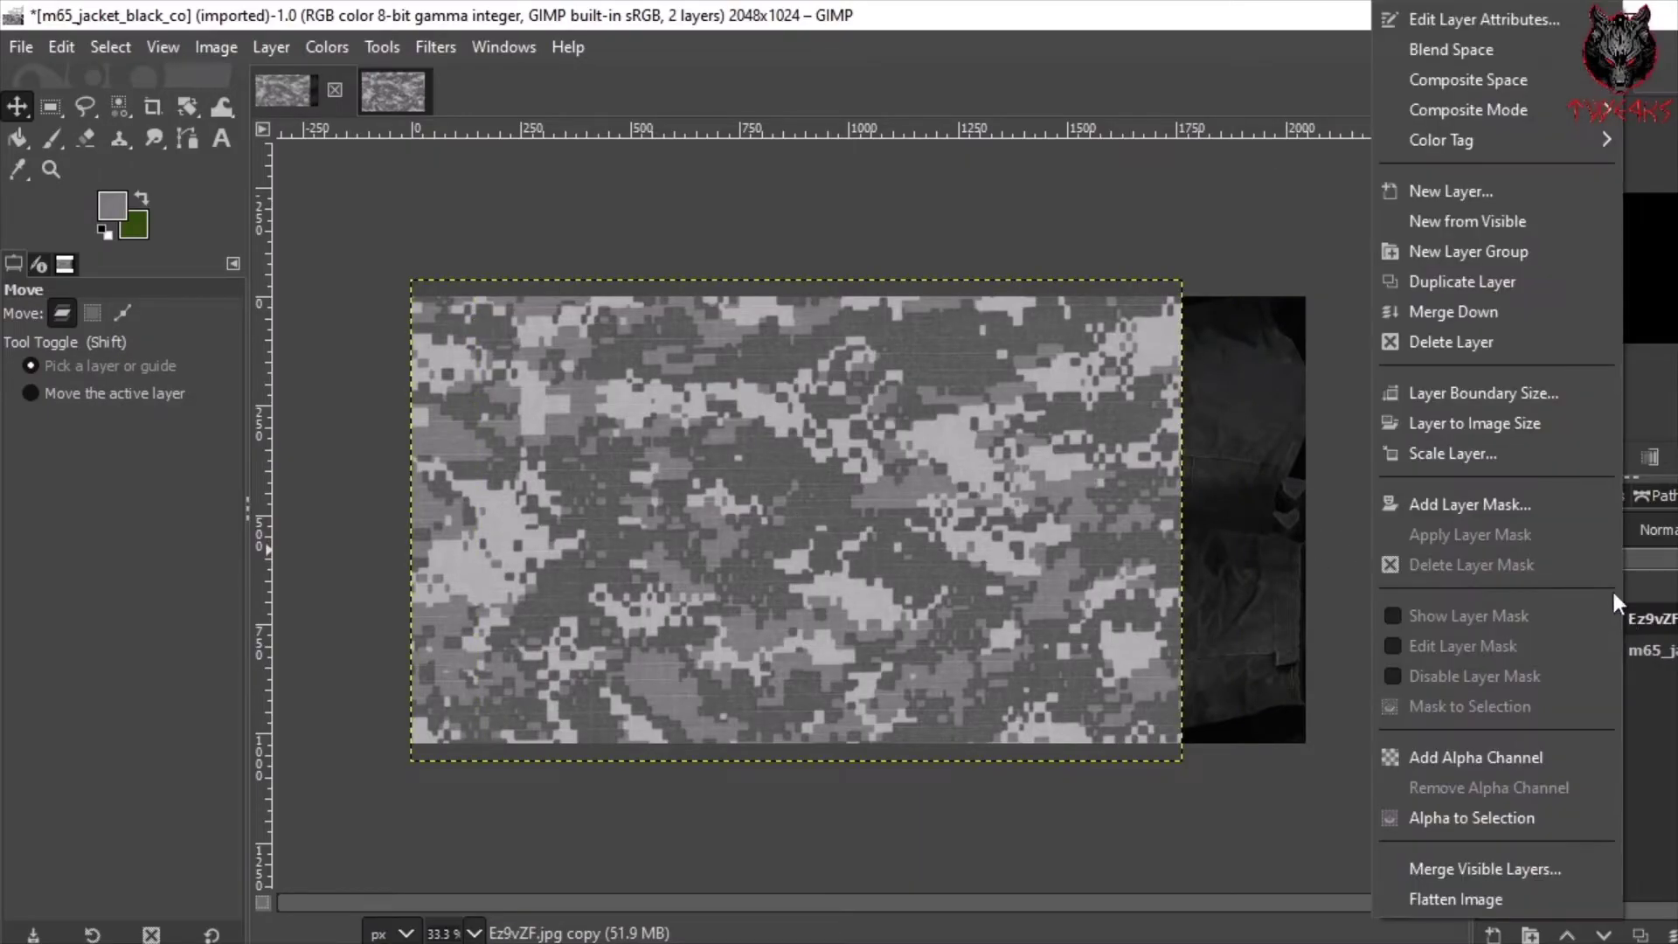
{"action": "left_click", "coordinate": [1519, 278]}
{"action": "left_click_drag", "start_coordinate": [506, 398], "coordinate": [1277, 410]}
Hide both camo layers and apply Color to Gray with its default settings to the m65_jacket_black_co layer
{"action": "left_click", "coordinate": [1539, 682]}
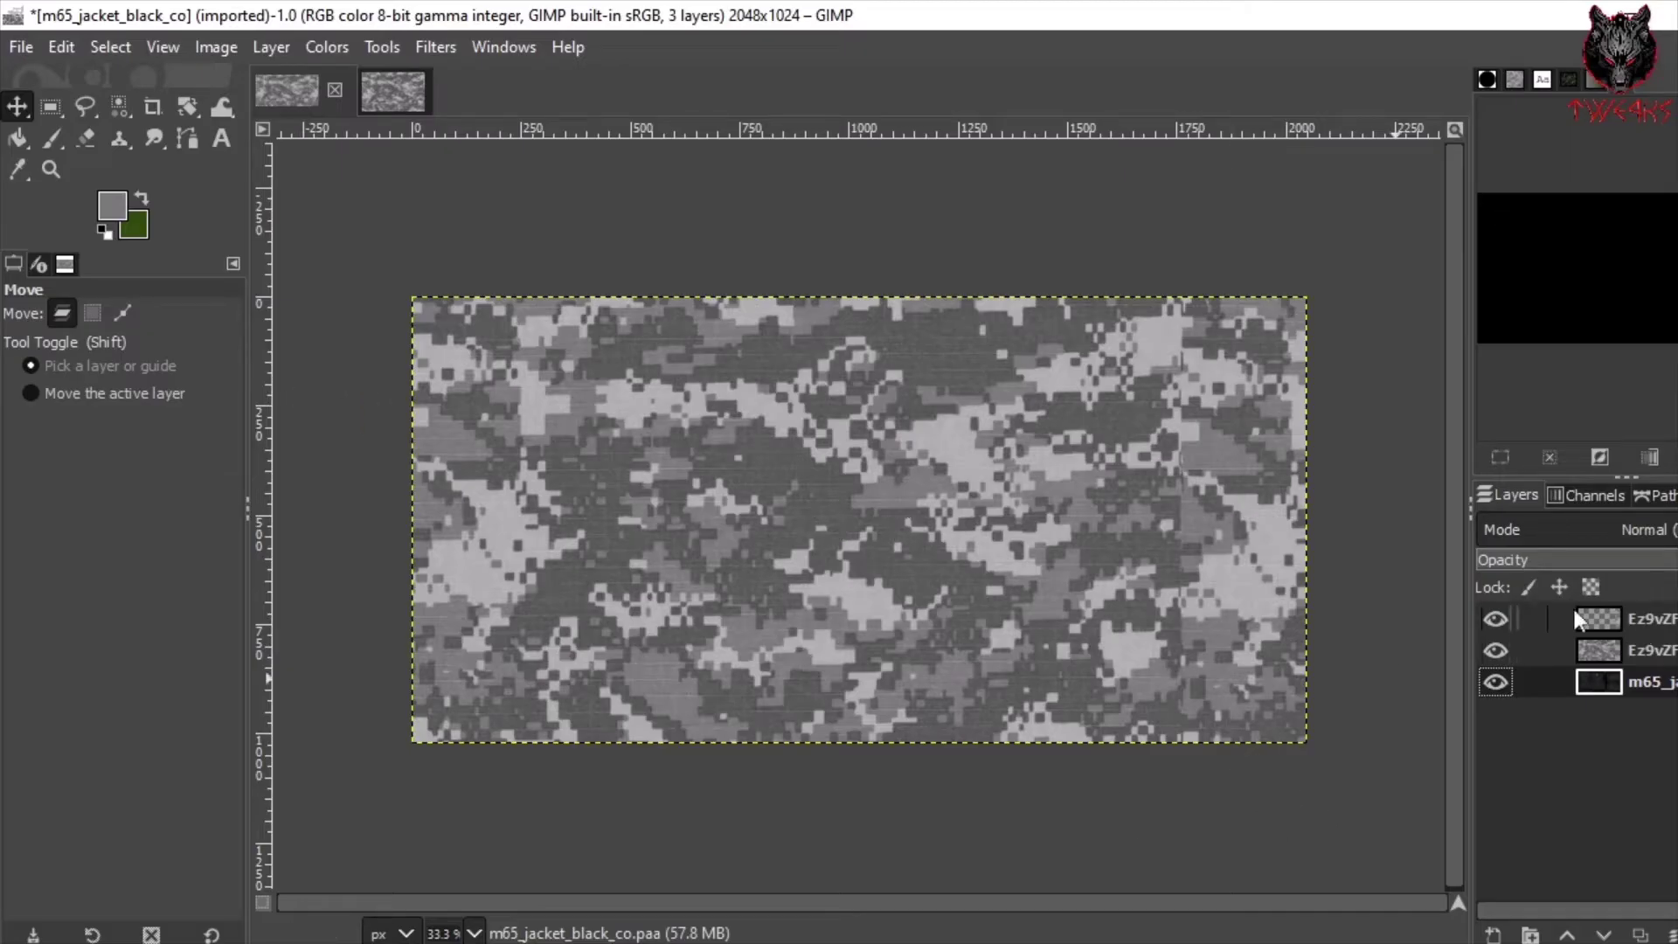
{"action": "left_click", "coordinate": [1496, 619]}
{"action": "left_click", "coordinate": [1495, 650]}
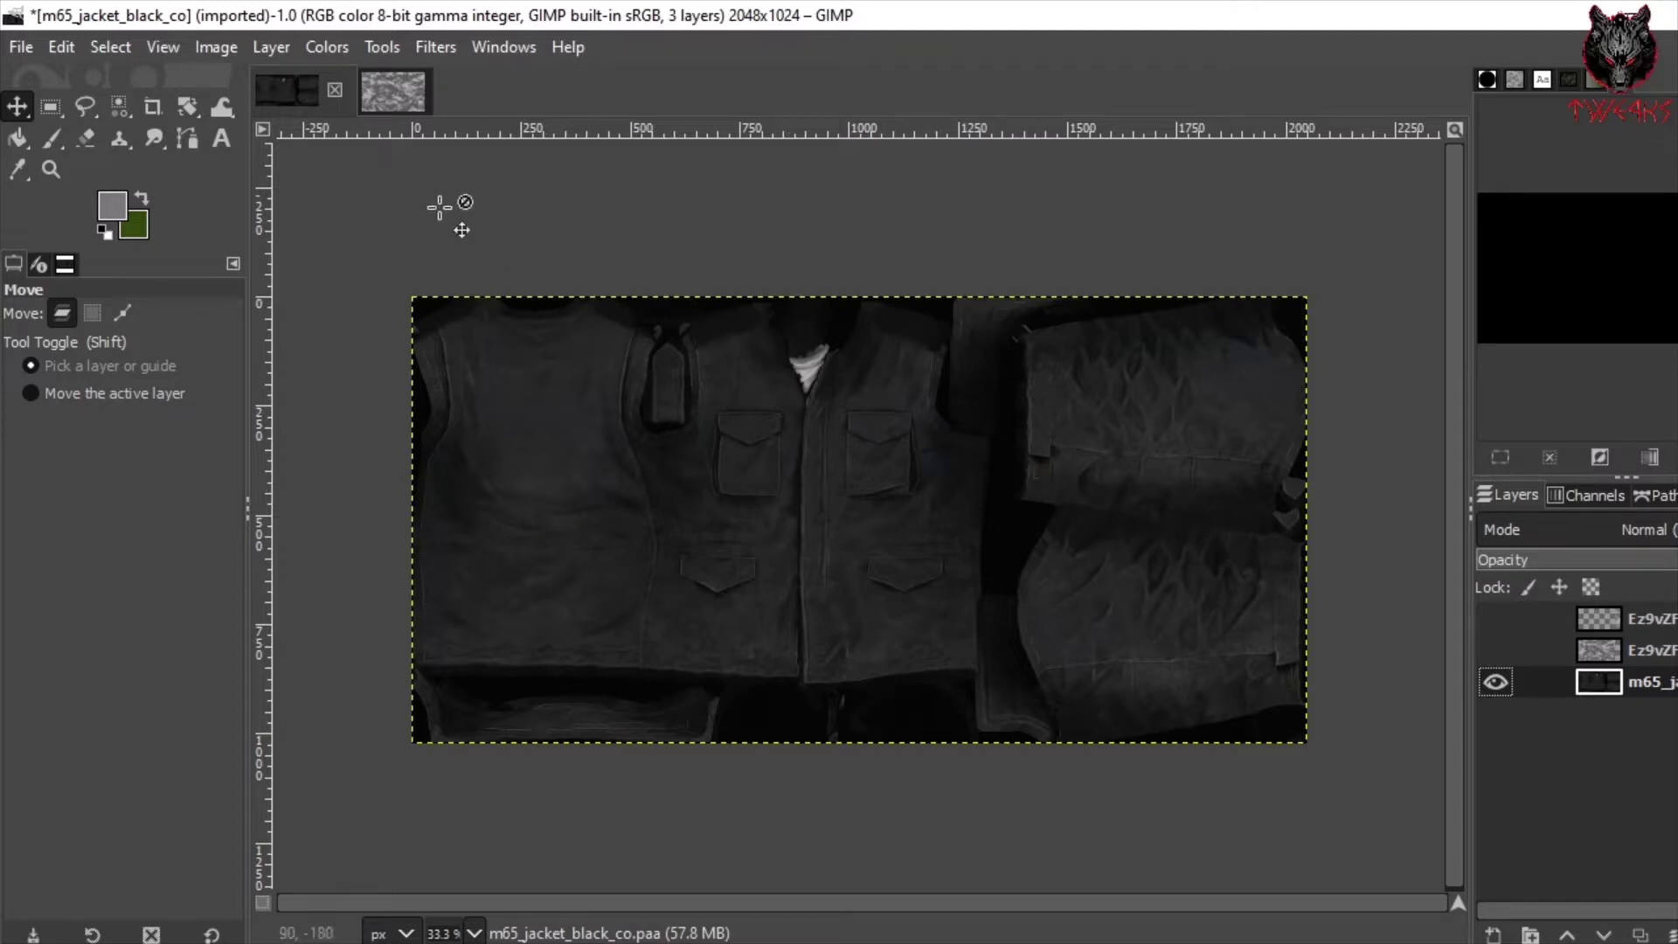
{"action": "left_click", "coordinate": [317, 44]}
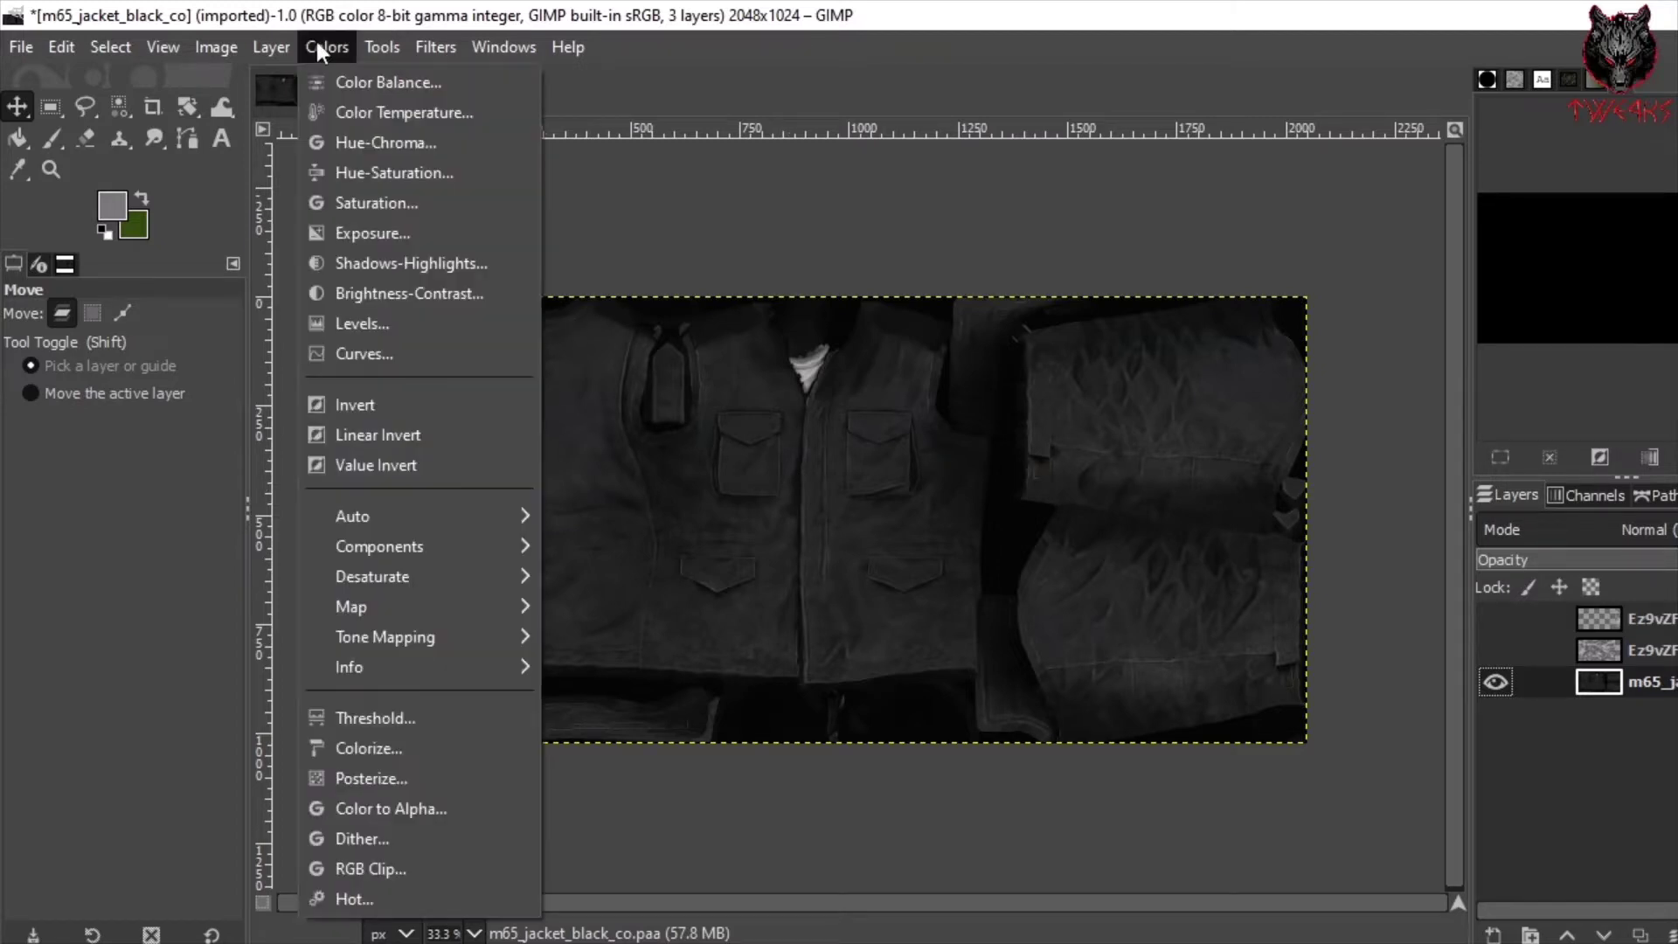
{"action": "mouse_move", "coordinate": [363, 580]}
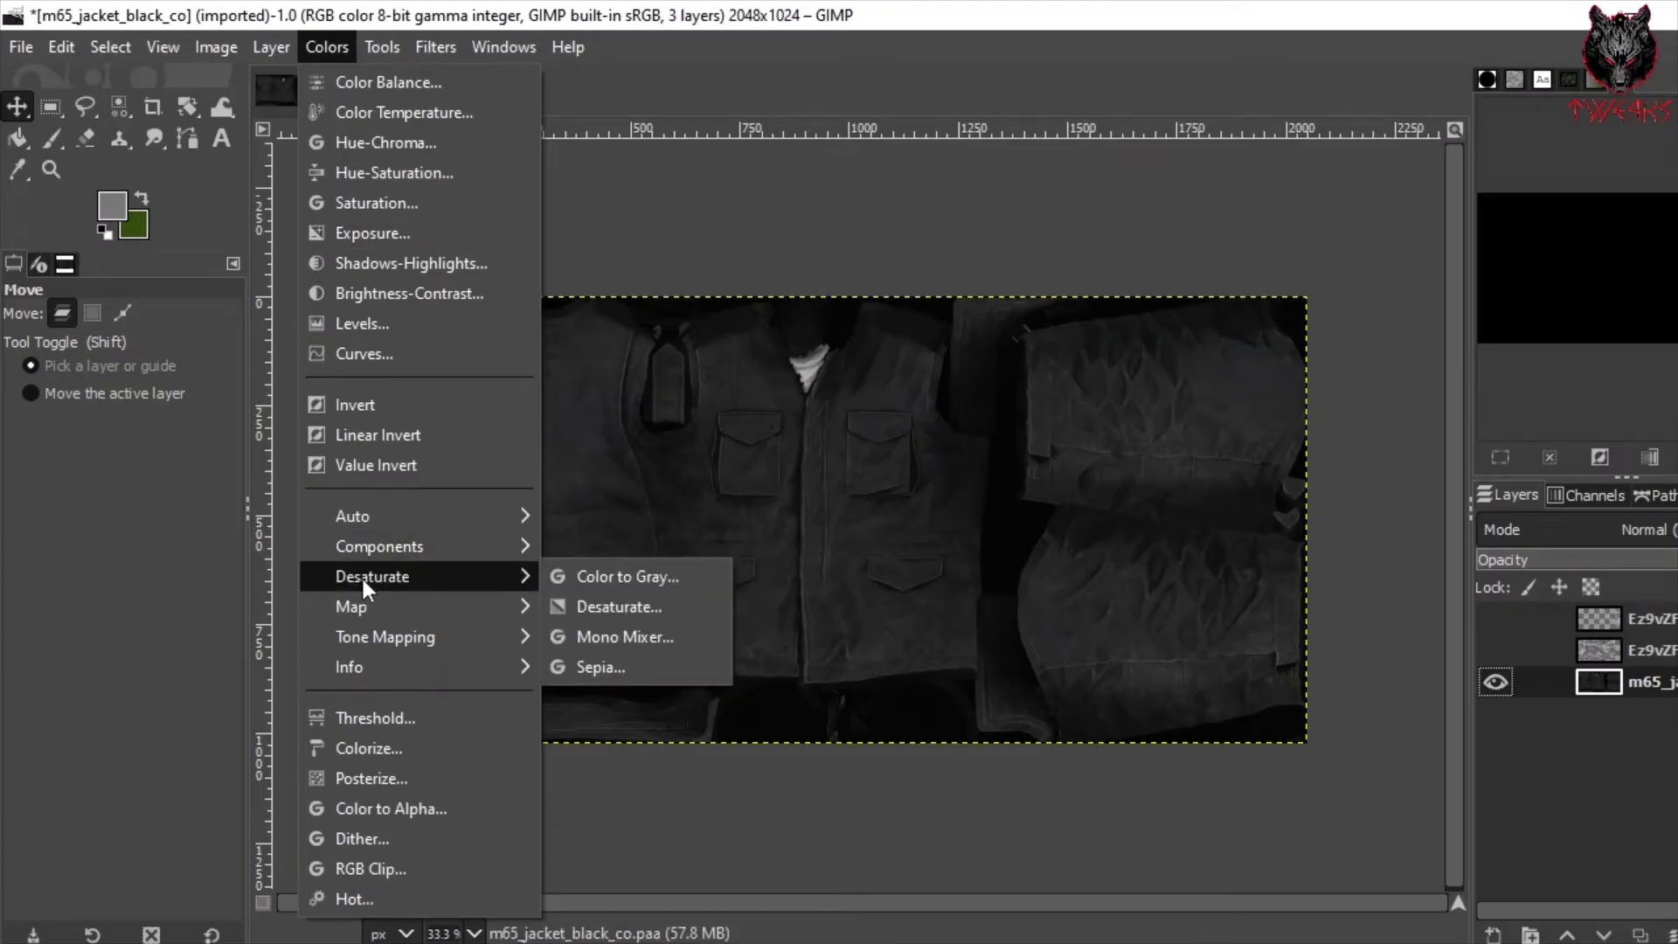
{"action": "left_click", "coordinate": [647, 587]}
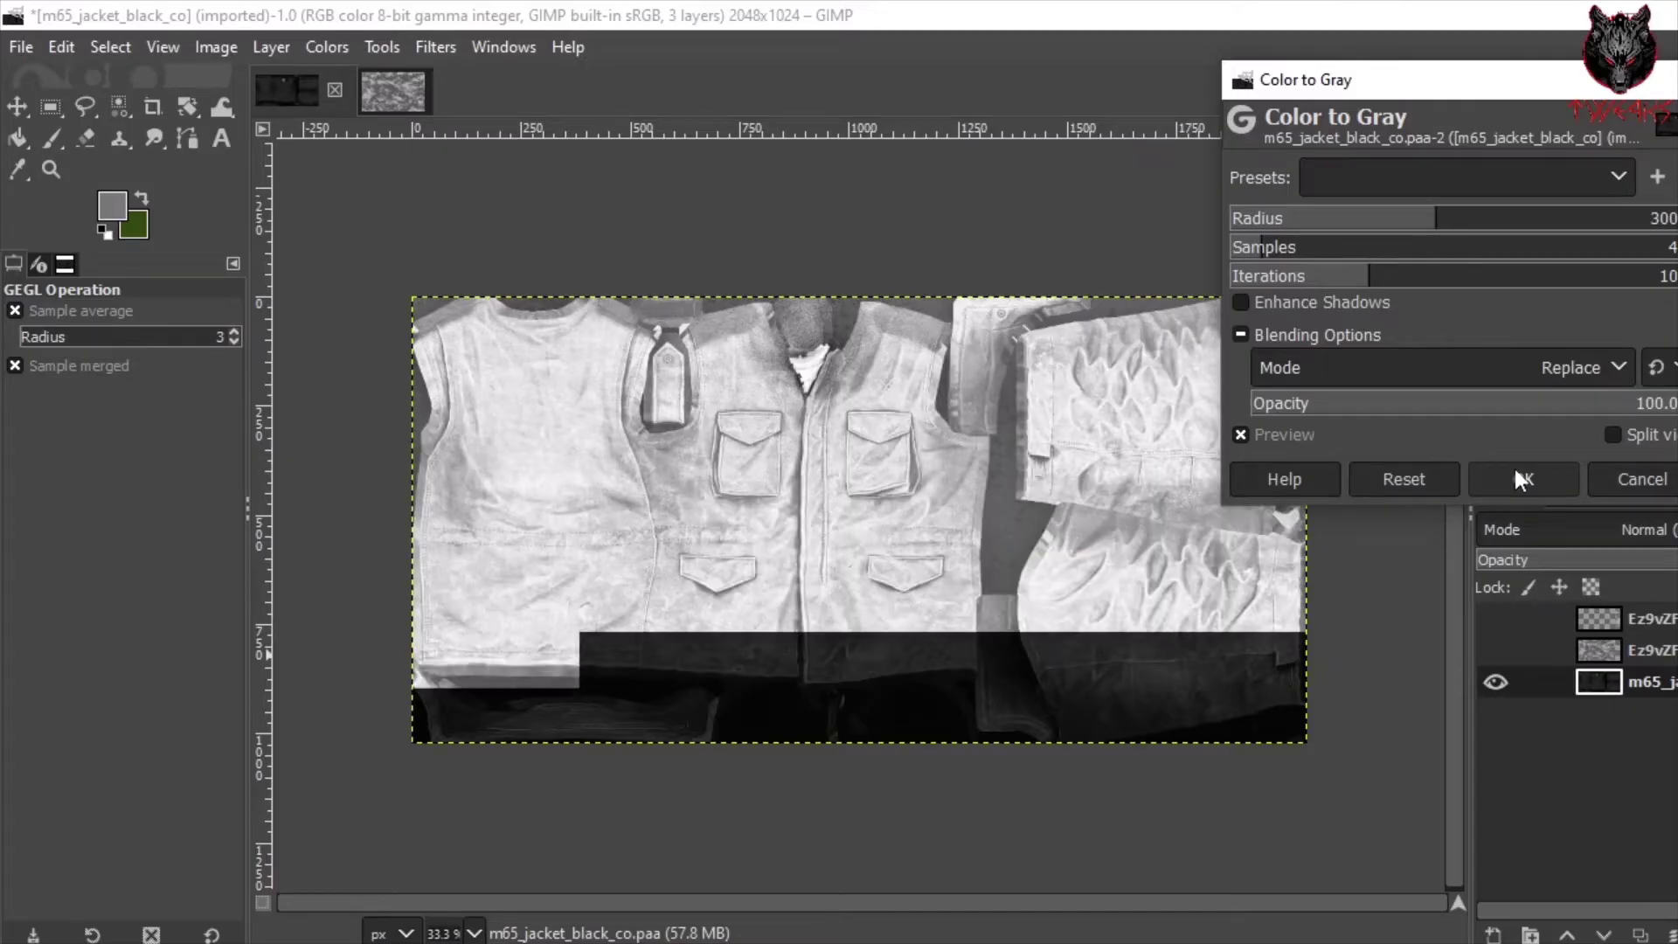
{"action": "left_click", "coordinate": [1515, 470]}
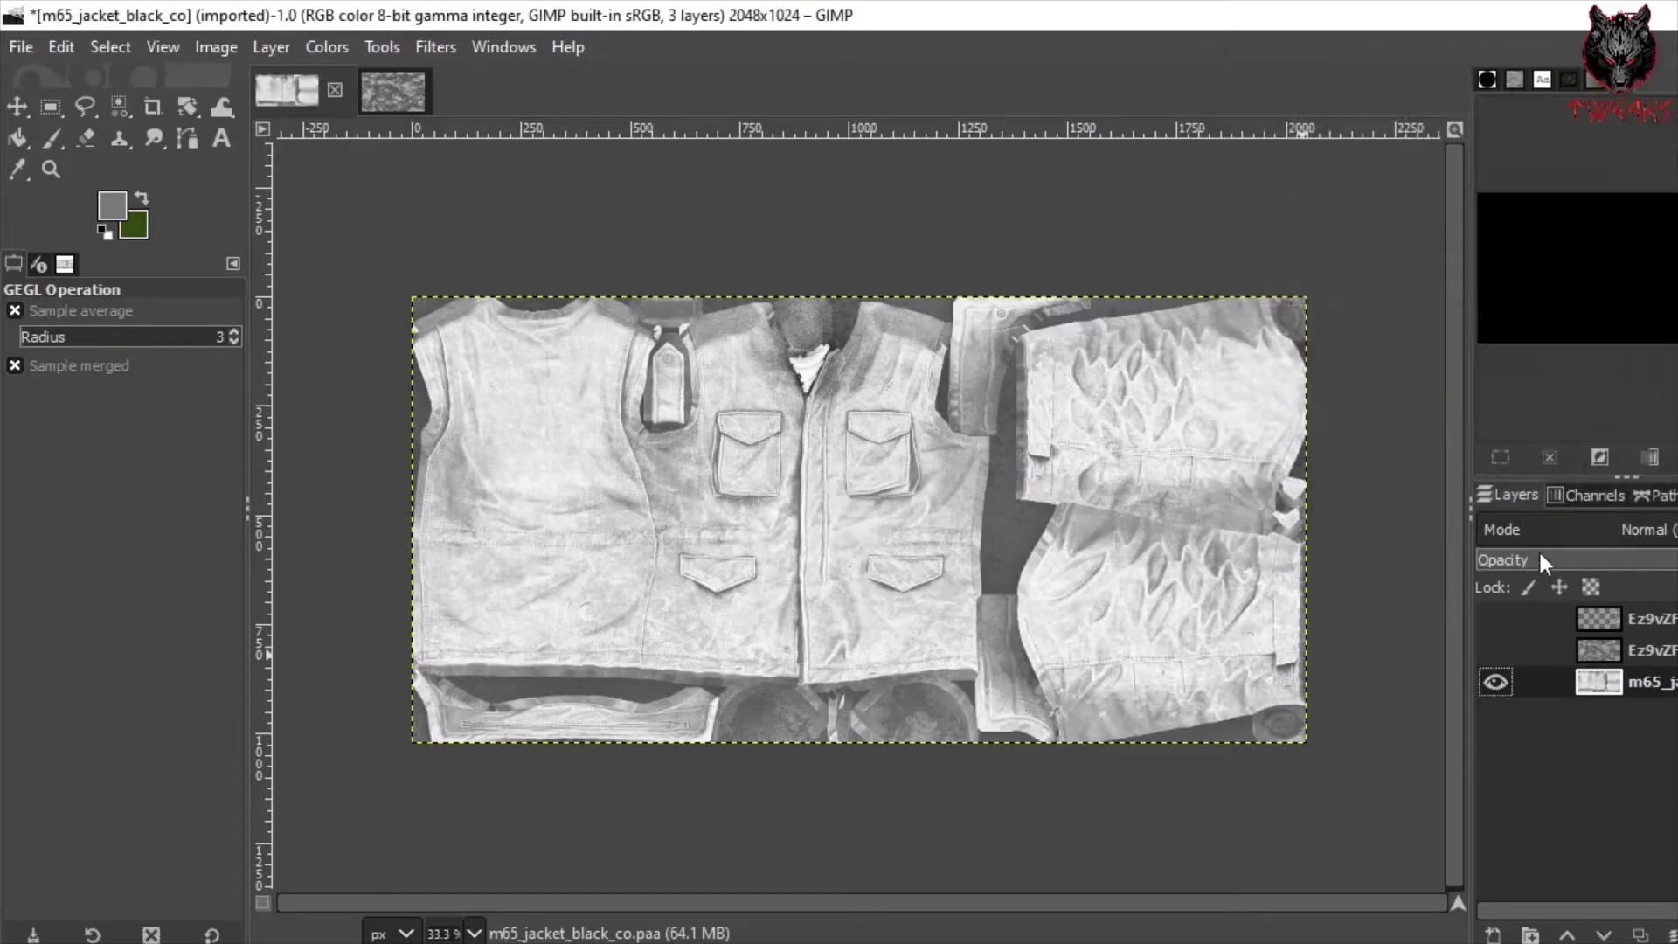
Show both camo layers again and set the lower camo layer's blend mode to Multiply
{"action": "left_click", "coordinate": [1486, 619]}
{"action": "left_click", "coordinate": [1495, 651]}
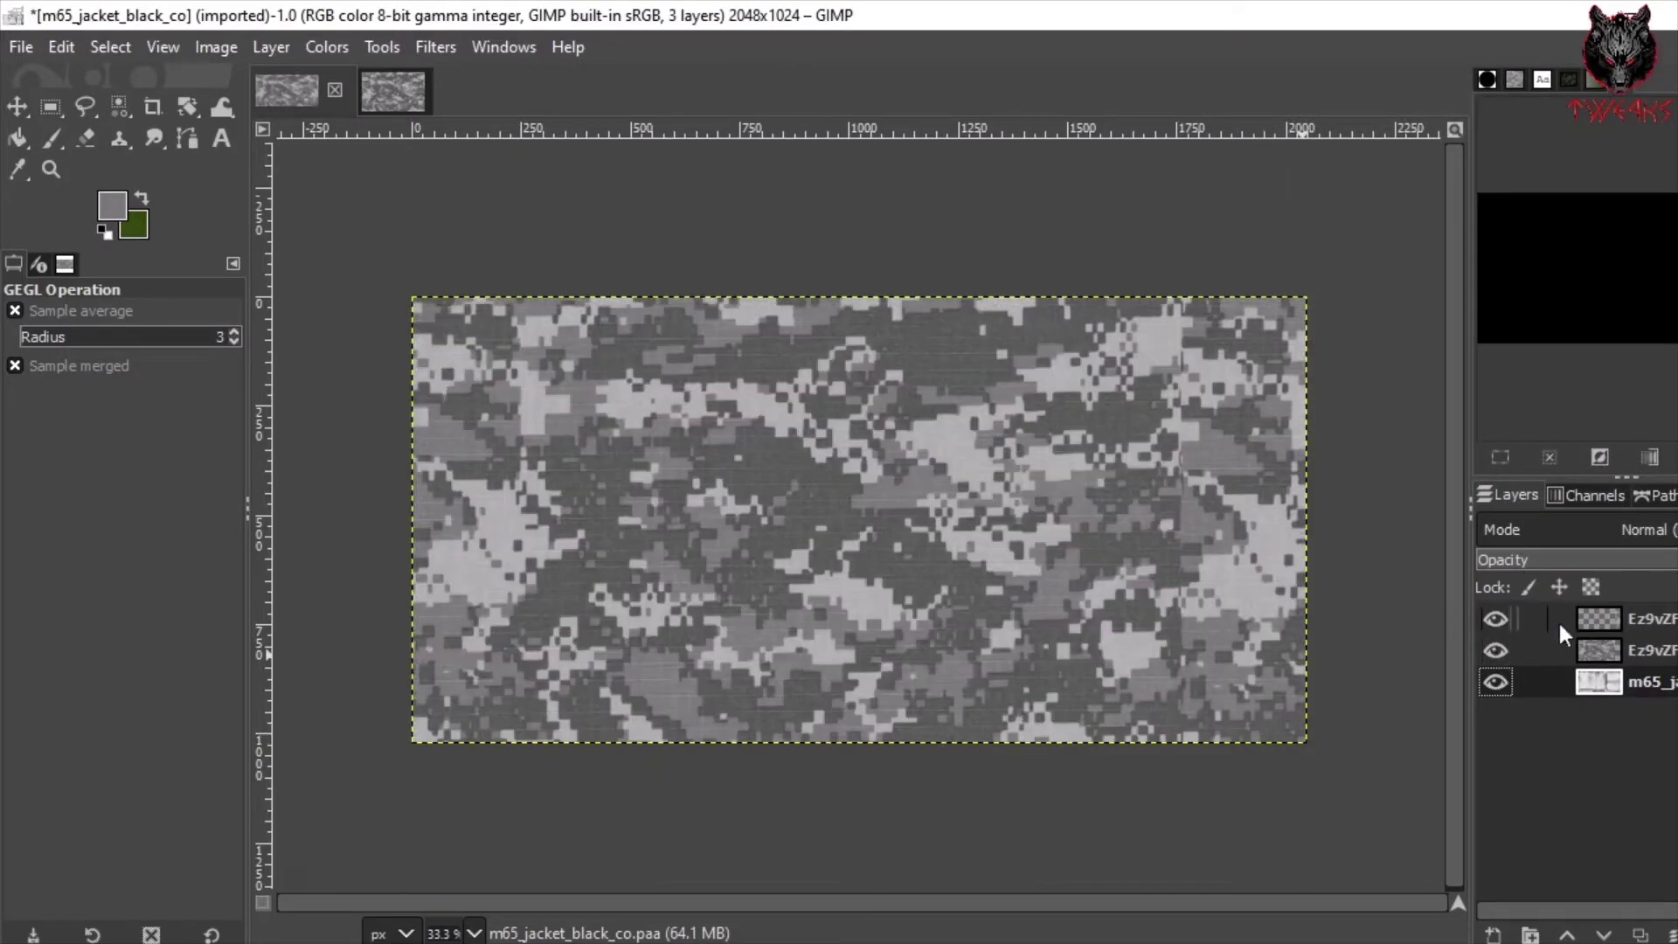
{"action": "right_click", "coordinate": [1656, 652]}
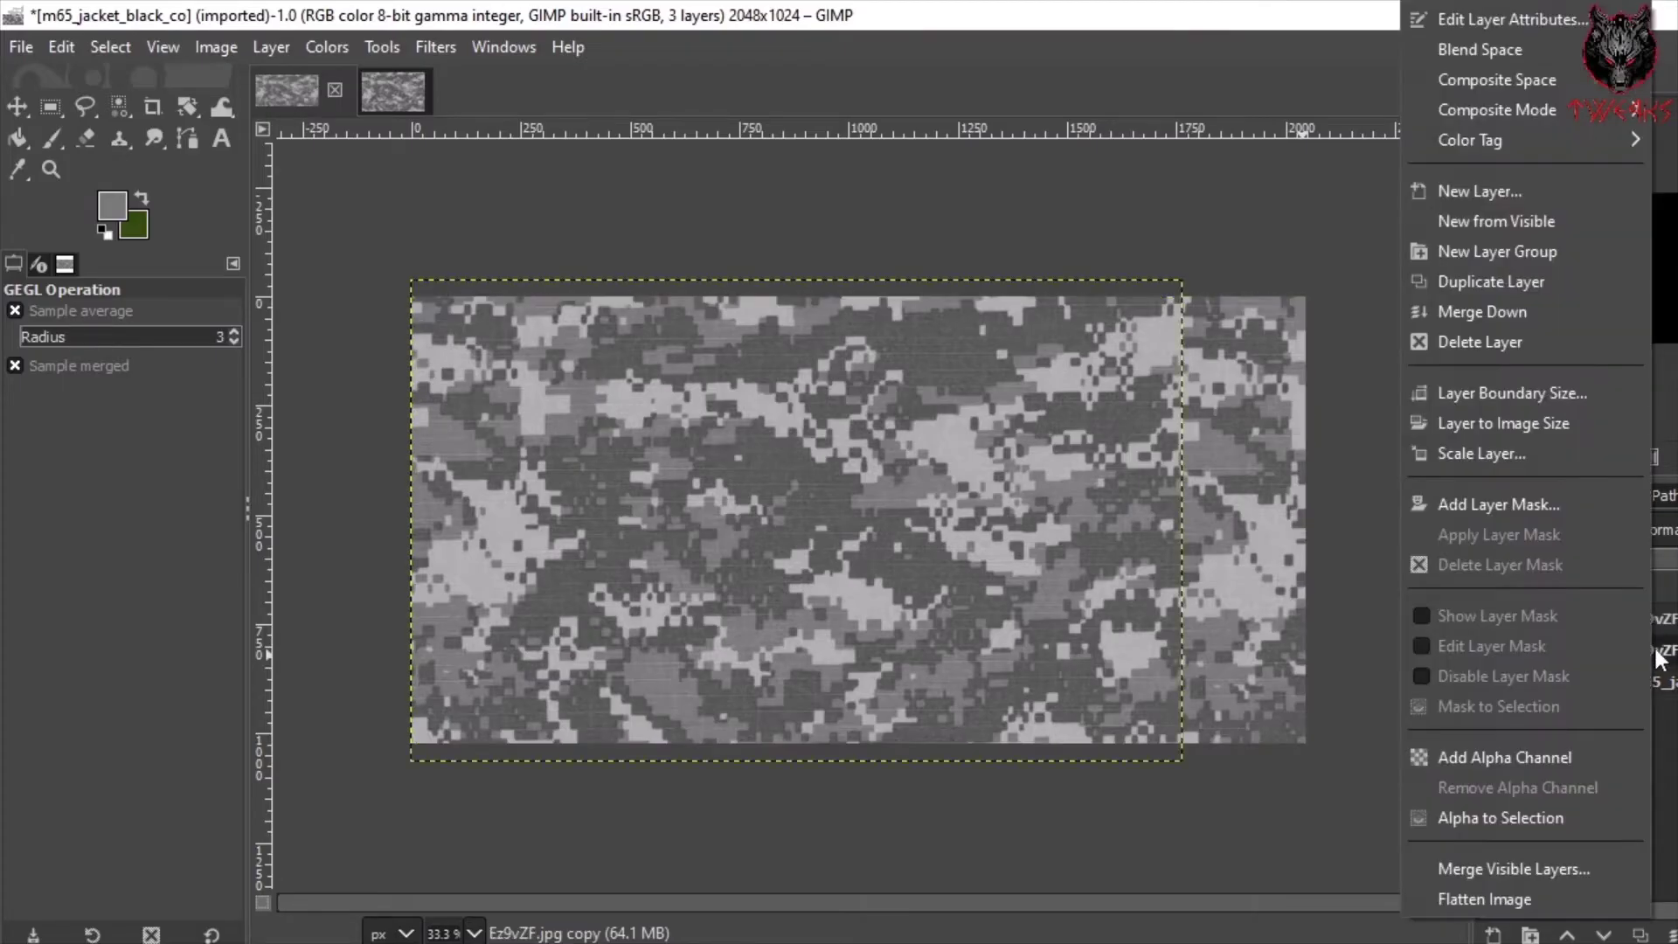
{"action": "left_click", "coordinate": [1472, 32]}
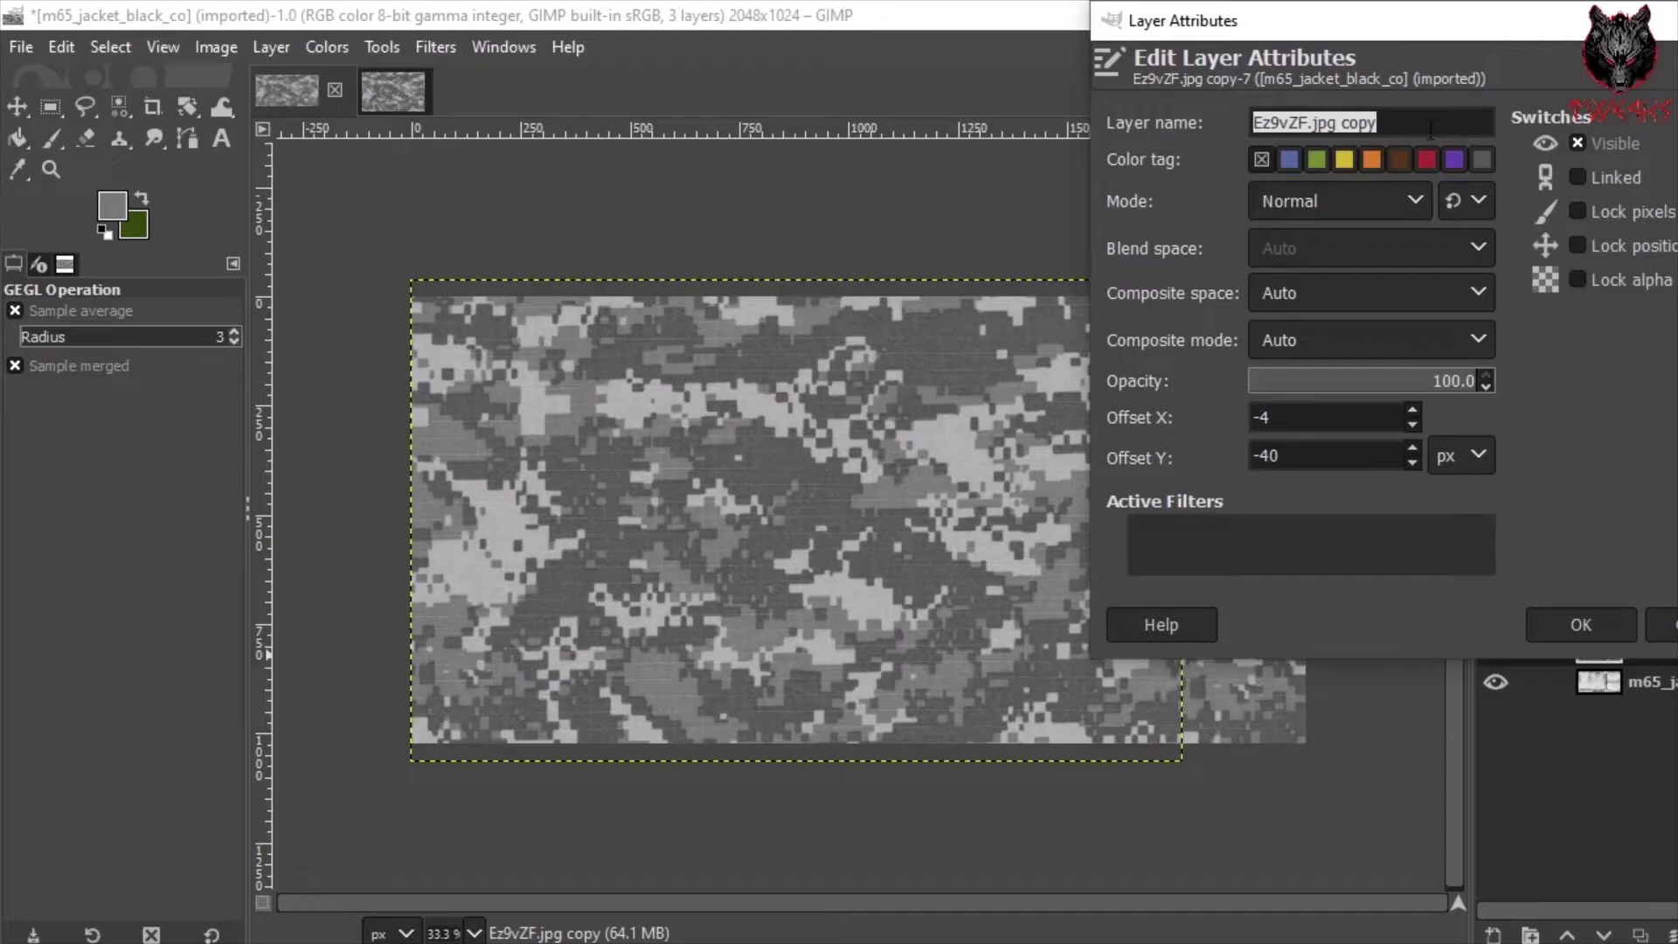
{"action": "left_click", "coordinate": [1376, 201]}
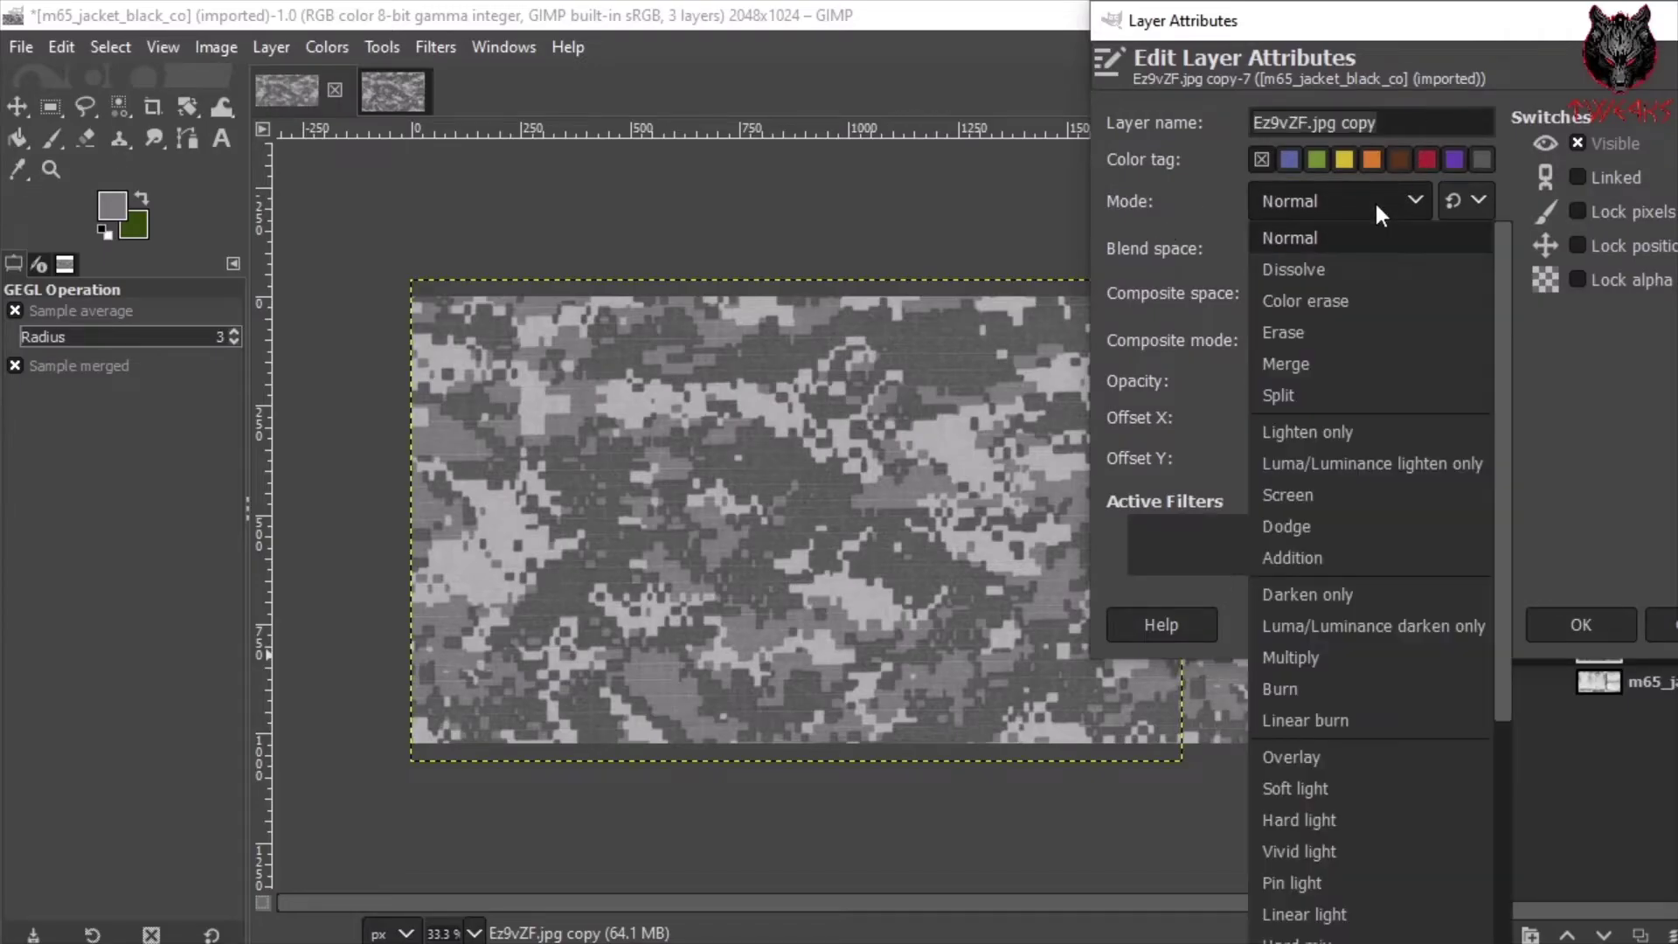
{"action": "left_click", "coordinate": [1357, 658]}
{"action": "left_click", "coordinate": [1561, 620]}
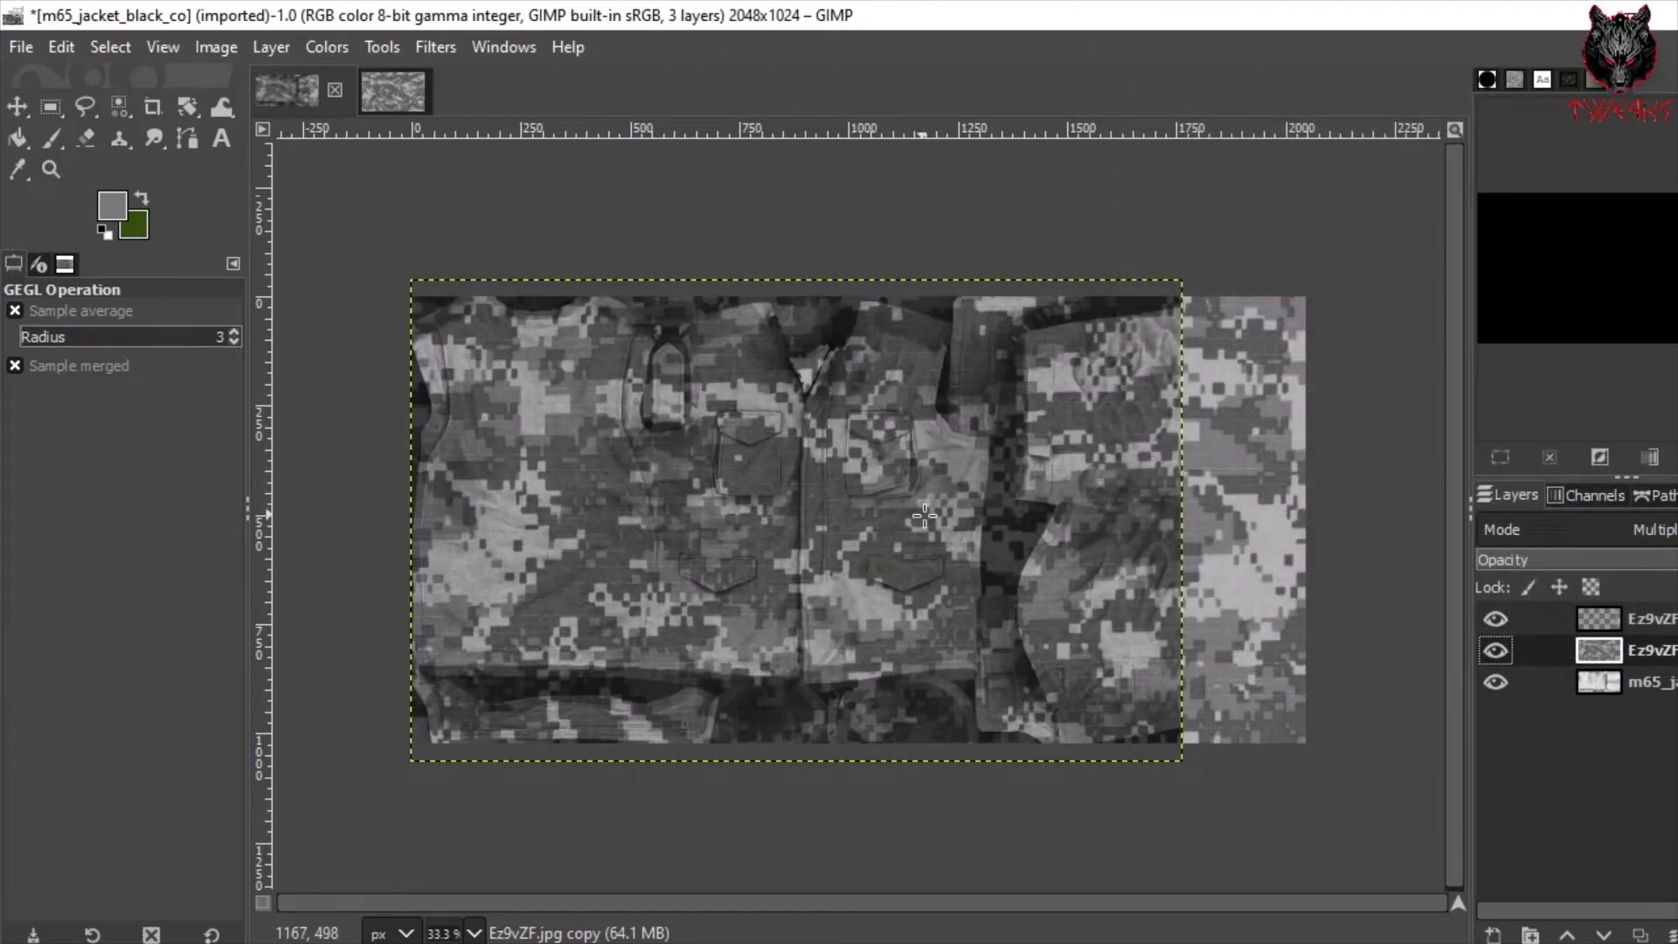
Set the duplicated camo layer's blend mode to Multiply as well
{"action": "left_click", "coordinate": [1660, 623]}
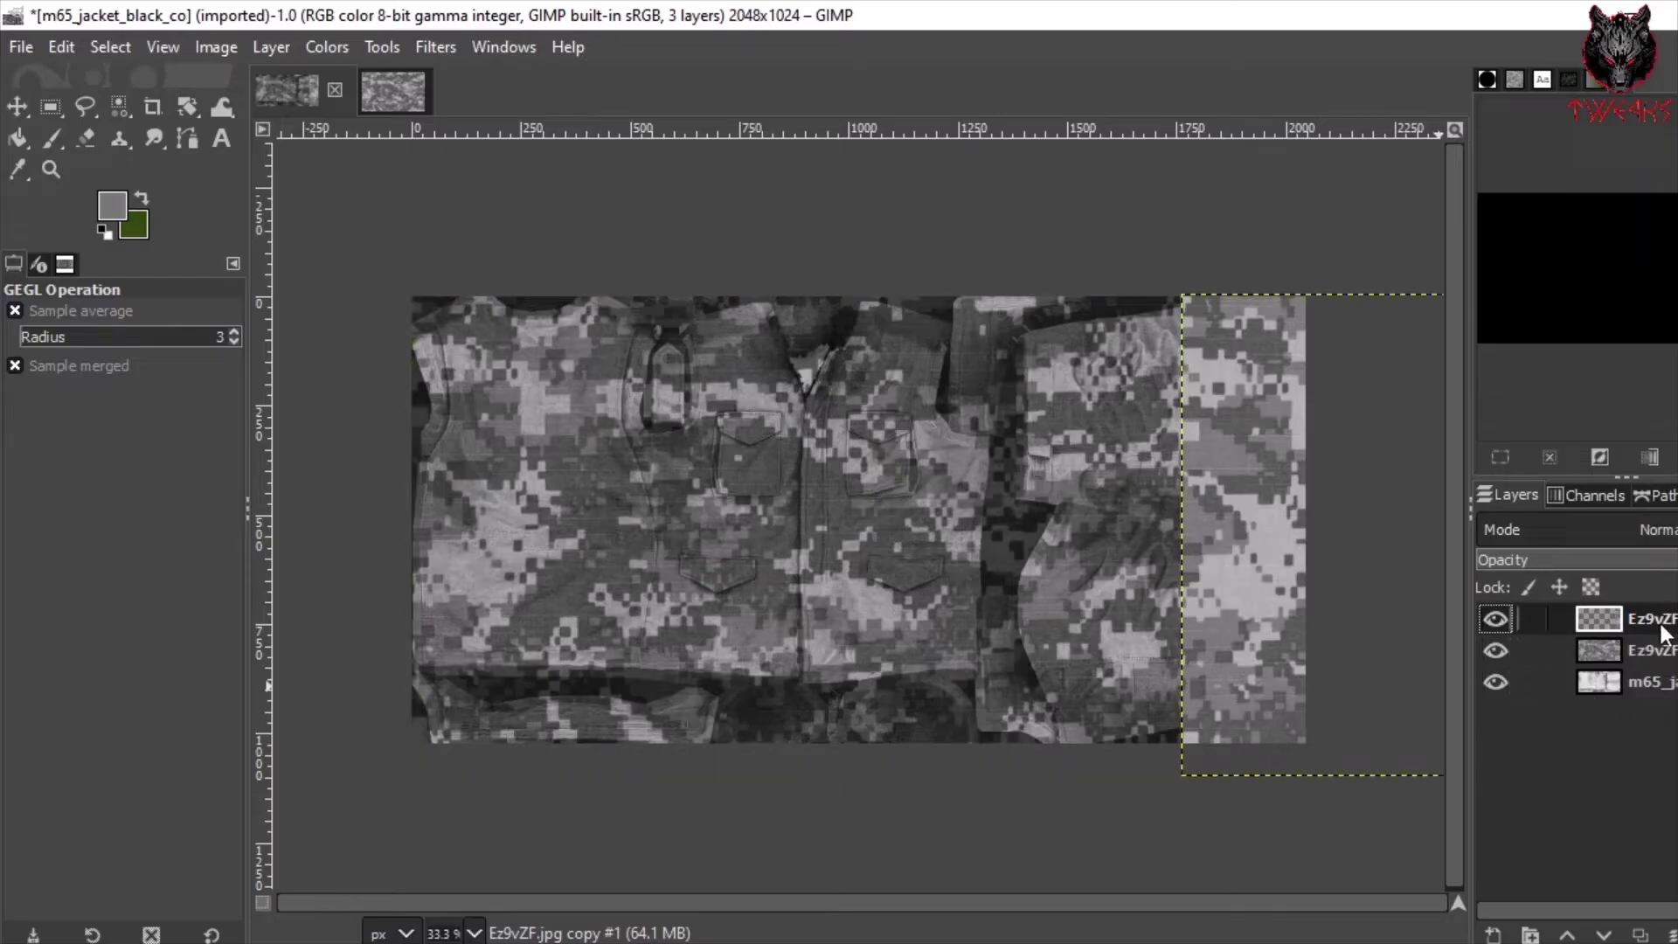
{"action": "right_click", "coordinate": [1661, 626]}
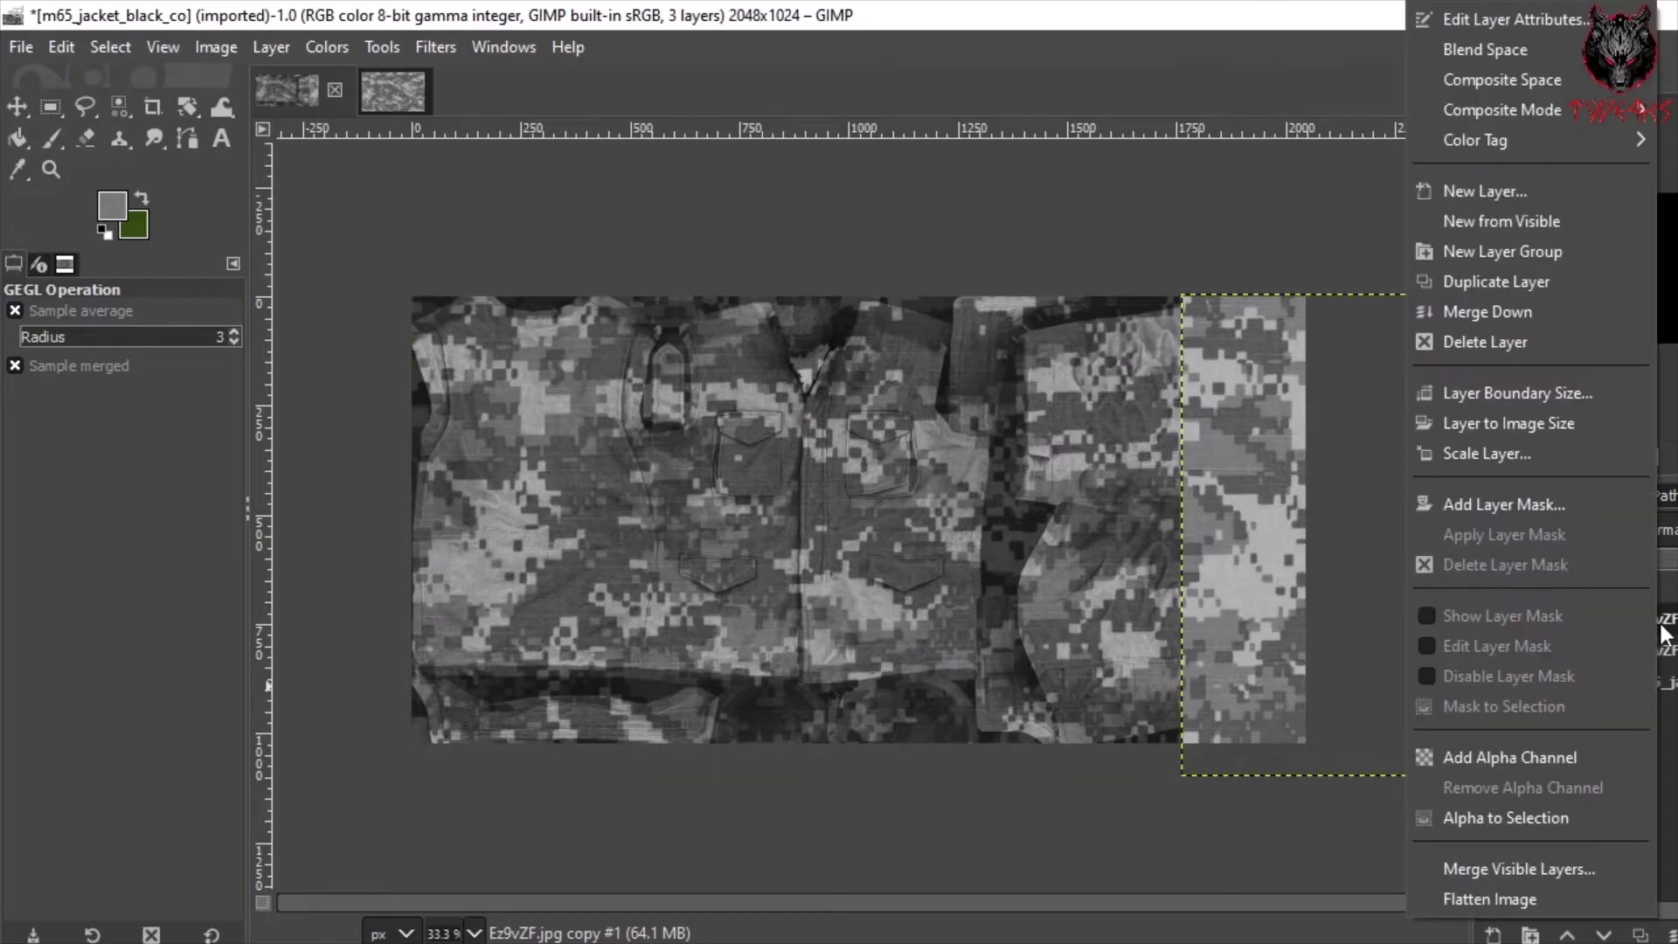
{"action": "left_click", "coordinate": [1549, 19]}
{"action": "left_click", "coordinate": [1376, 198]}
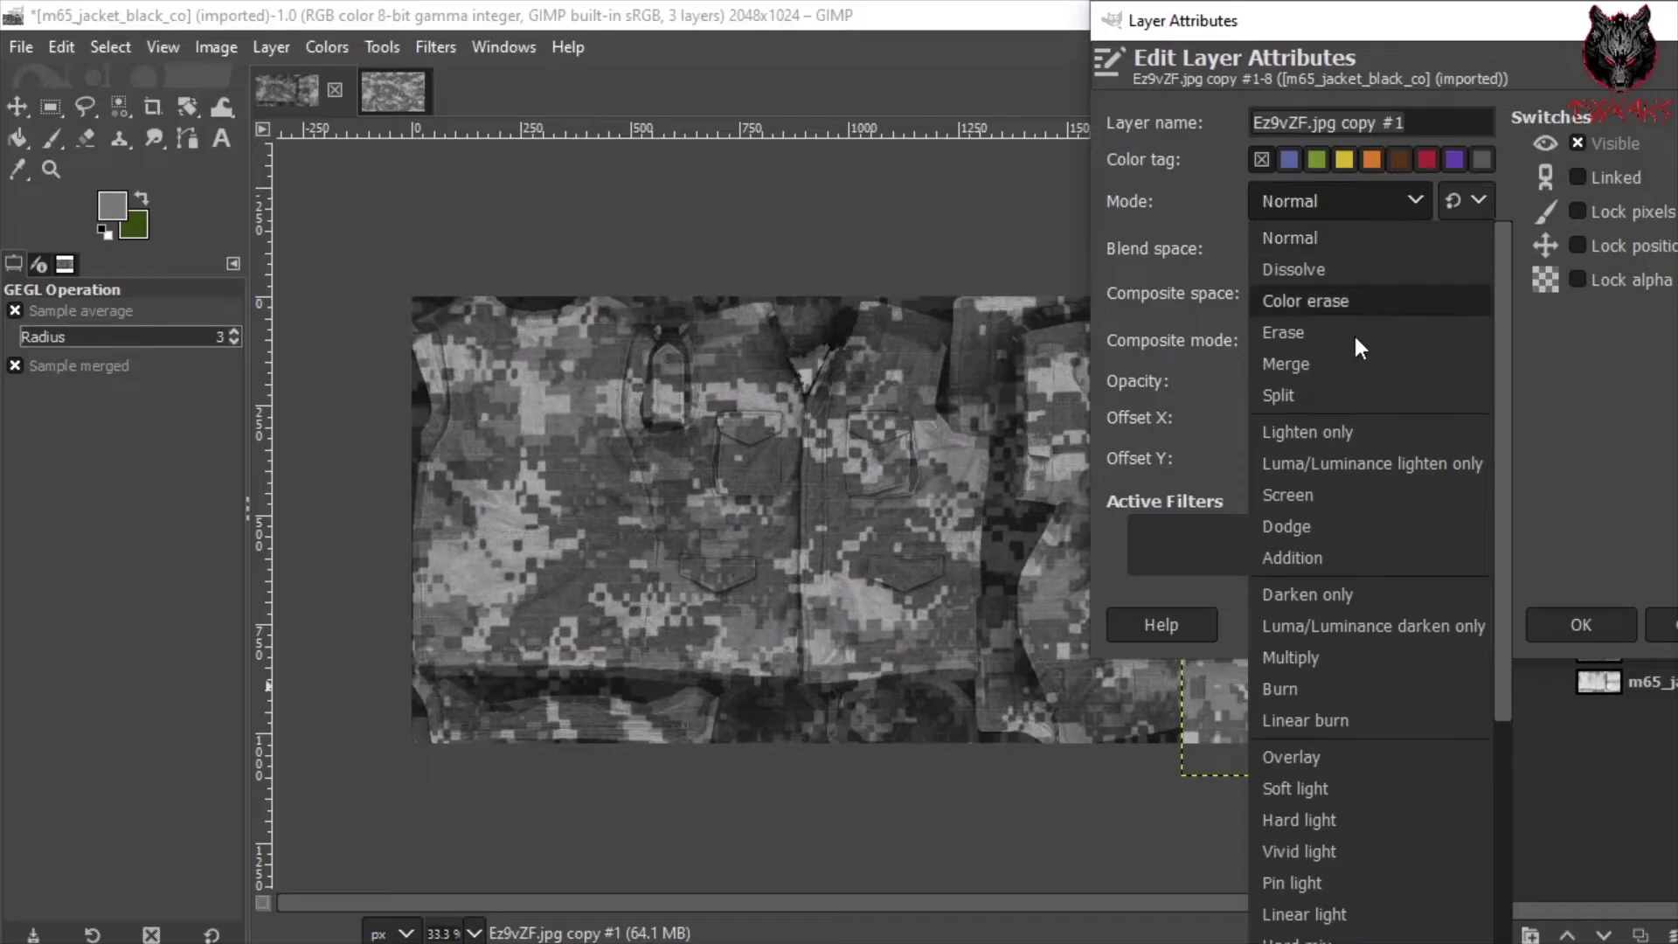
{"action": "left_click", "coordinate": [1334, 649]}
{"action": "left_click", "coordinate": [1588, 627]}
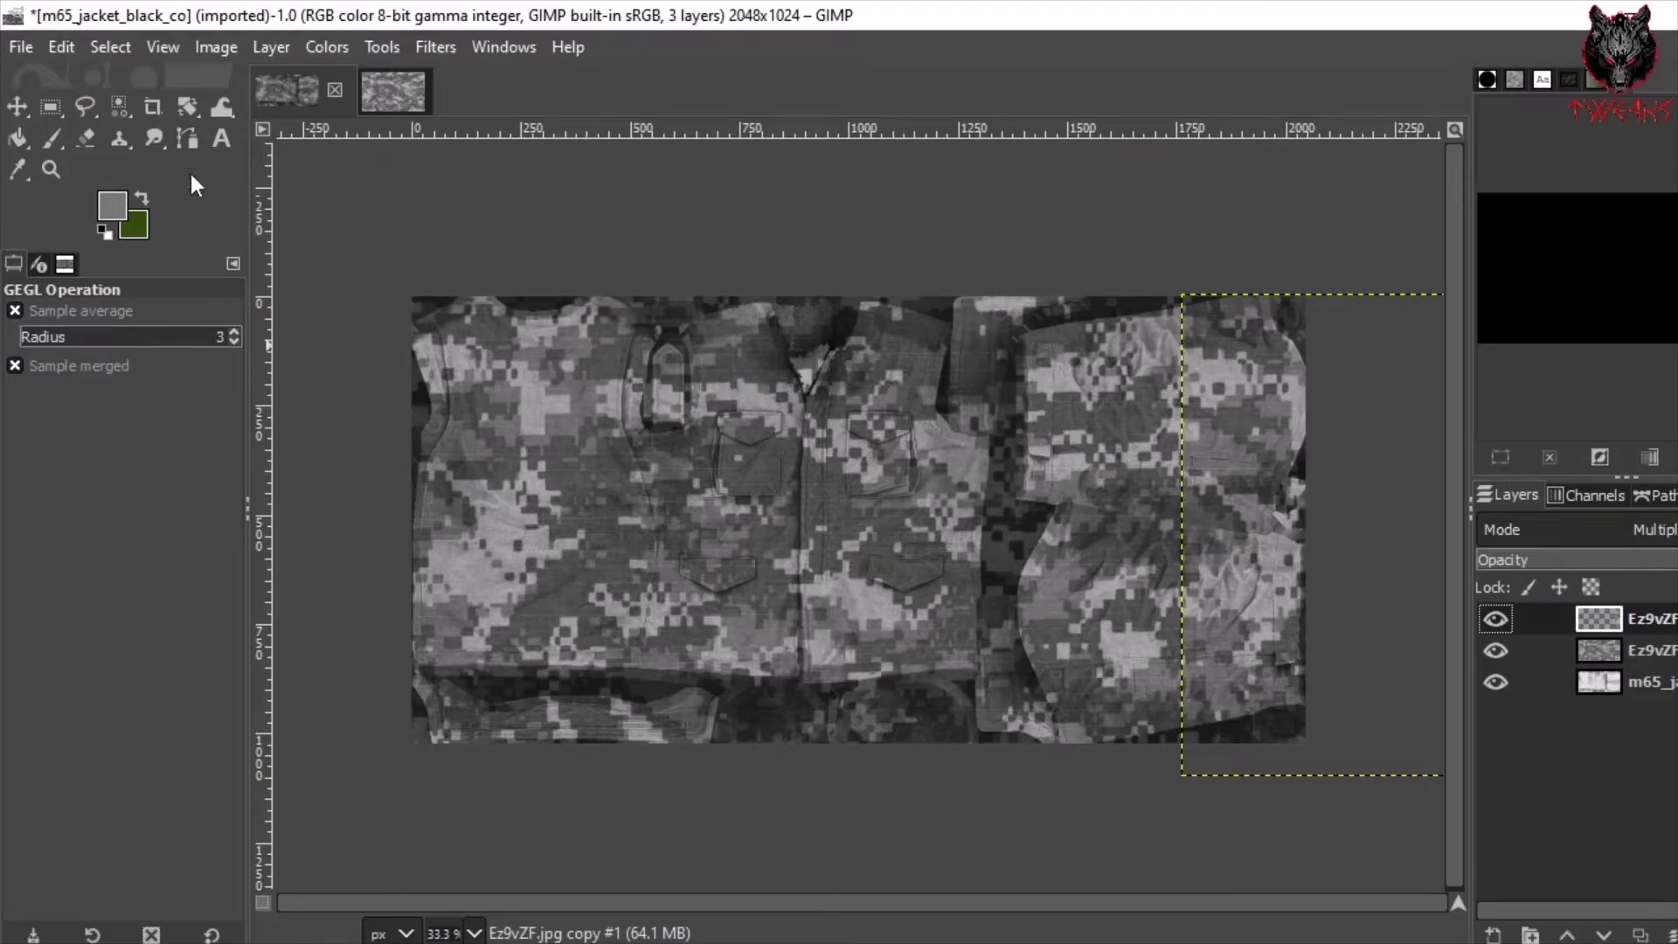
Add a text layer reading ADMIN in a wide text box spanning the chest pocket beside the jacket's collar opening
{"action": "left_click", "coordinate": [53, 174]}
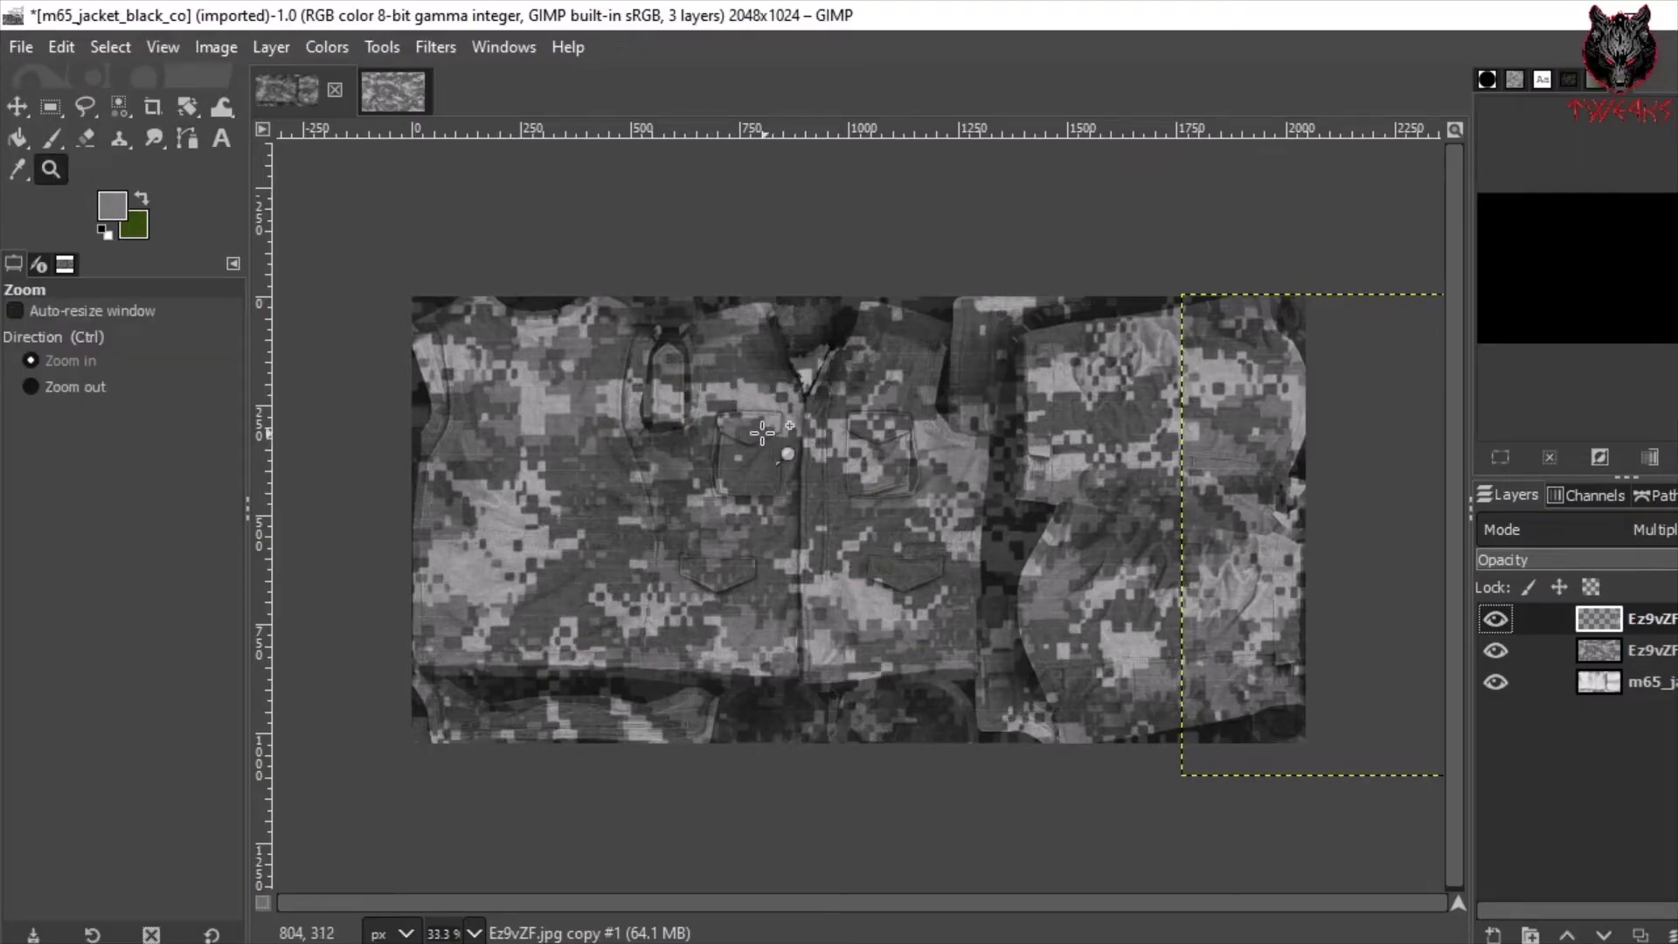
{"action": "left_click_drag", "start_coordinate": [740, 437], "coordinate": [750, 426]}
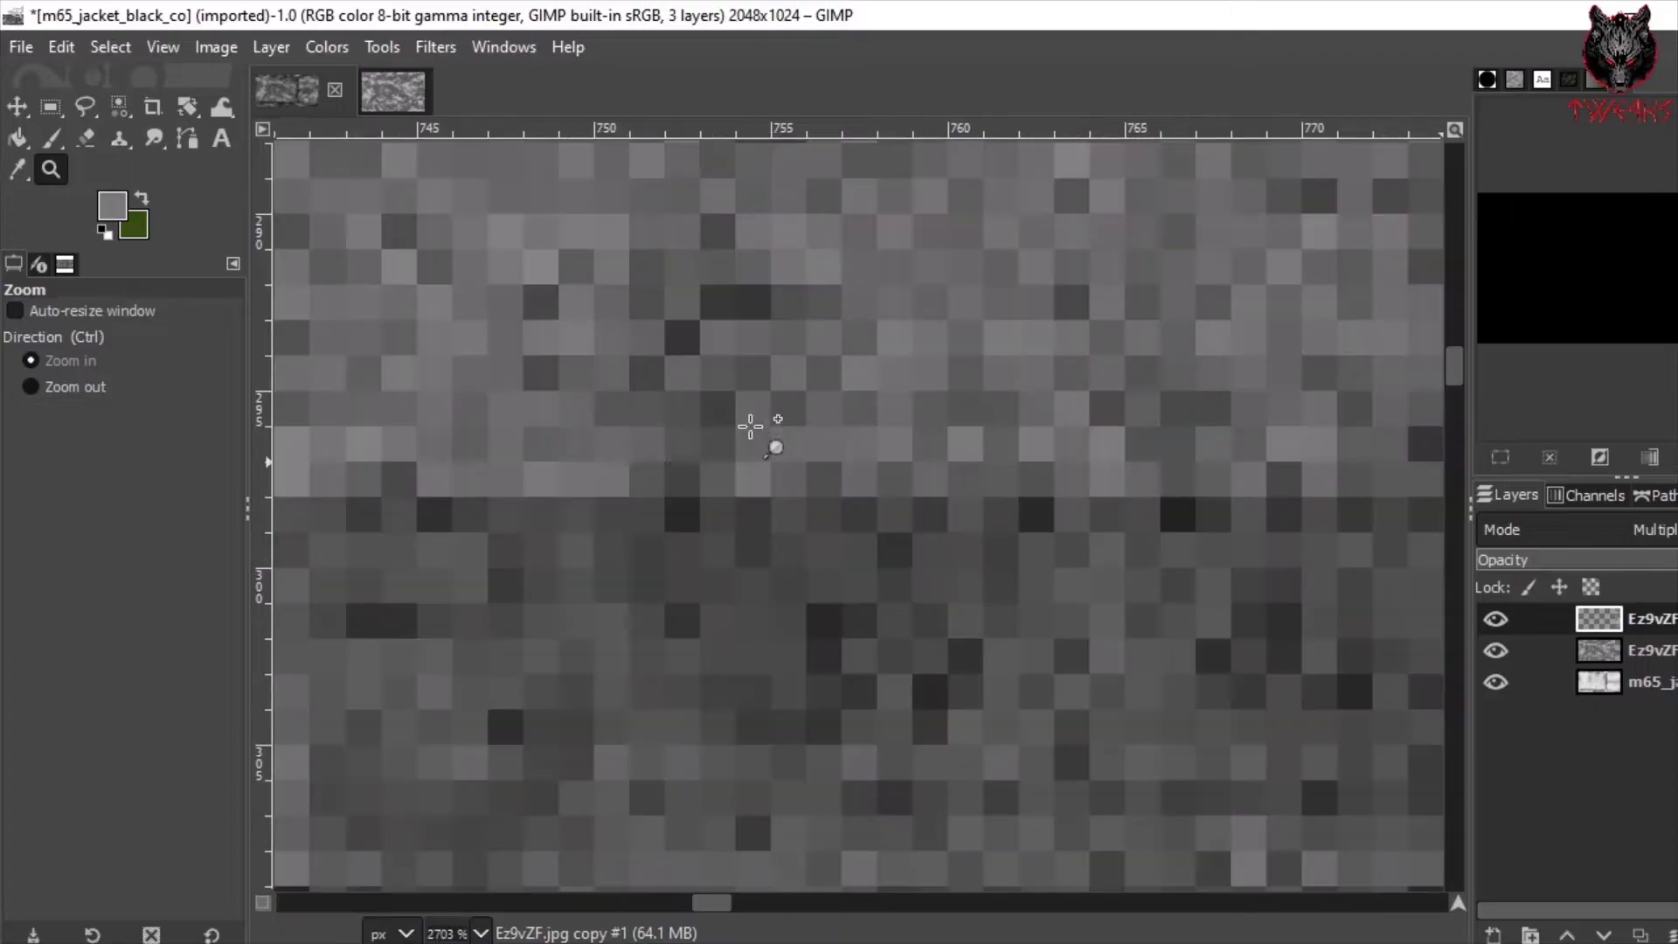
{"action": "left_click", "coordinate": [704, 514], "text": "ctrl"}
{"action": "left_click", "coordinate": [704, 514], "text": "ctrl"}
{"action": "left_click", "coordinate": [703, 514], "text": "ctrl"}
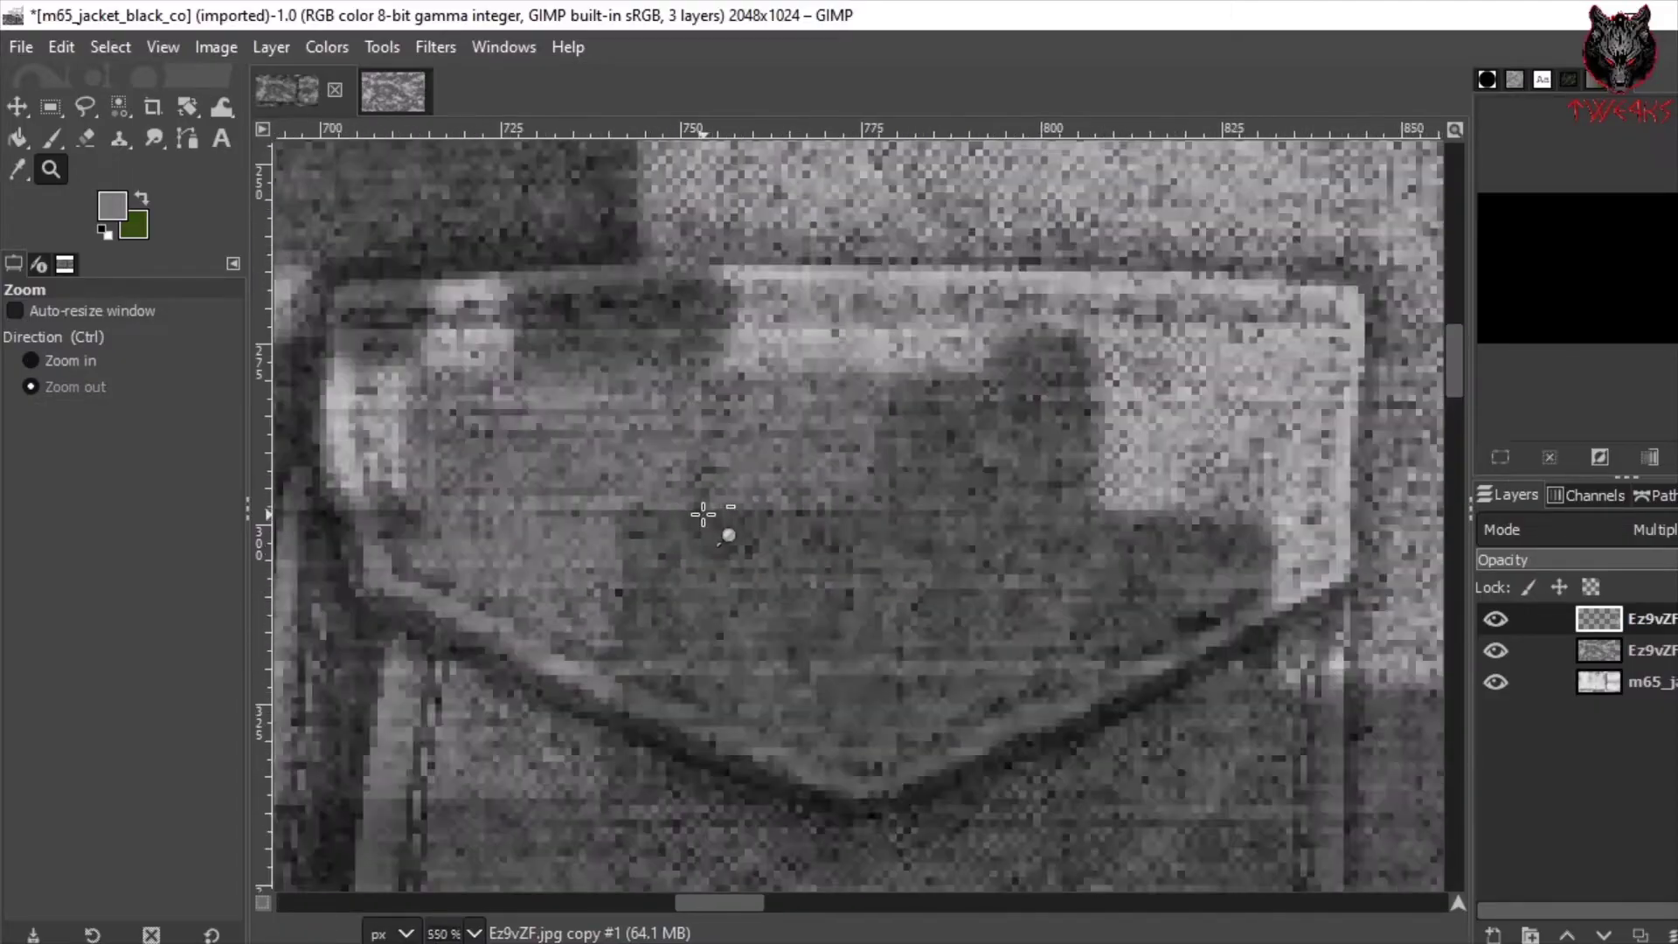
{"action": "left_click", "coordinate": [703, 513], "text": "ctrl"}
{"action": "left_click", "coordinate": [704, 514], "text": "ctrl"}
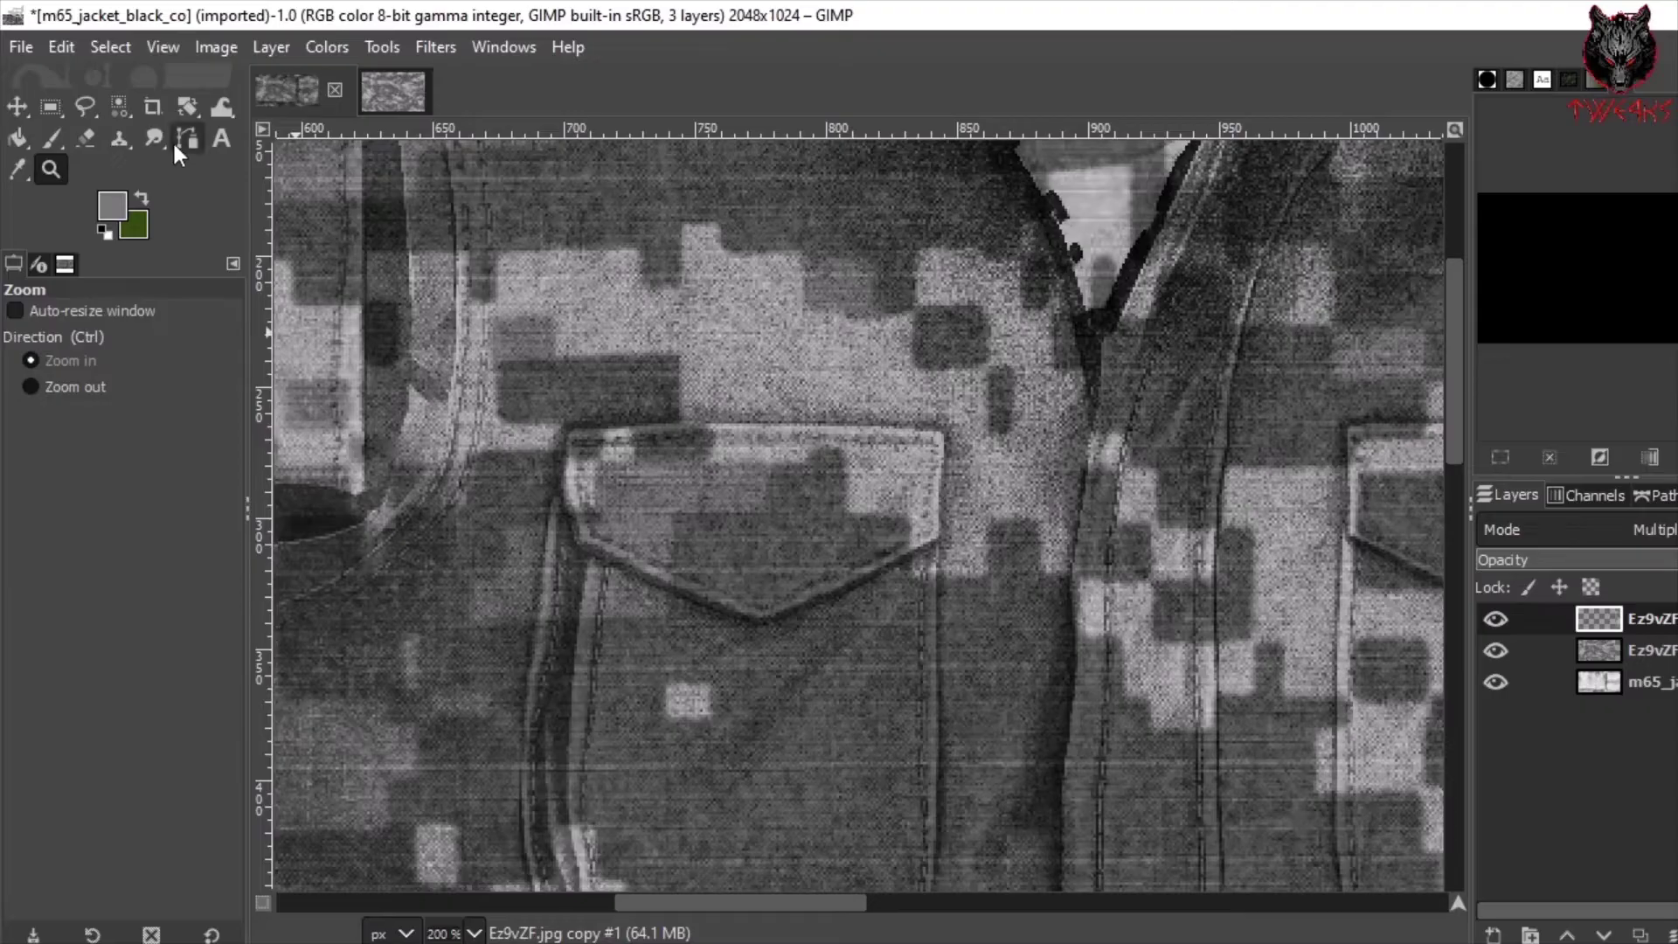
{"action": "left_click", "coordinate": [221, 138]}
{"action": "left_click_drag", "start_coordinate": [385, 419], "coordinate": [1131, 683]}
{"action": "type", "text": "A"}
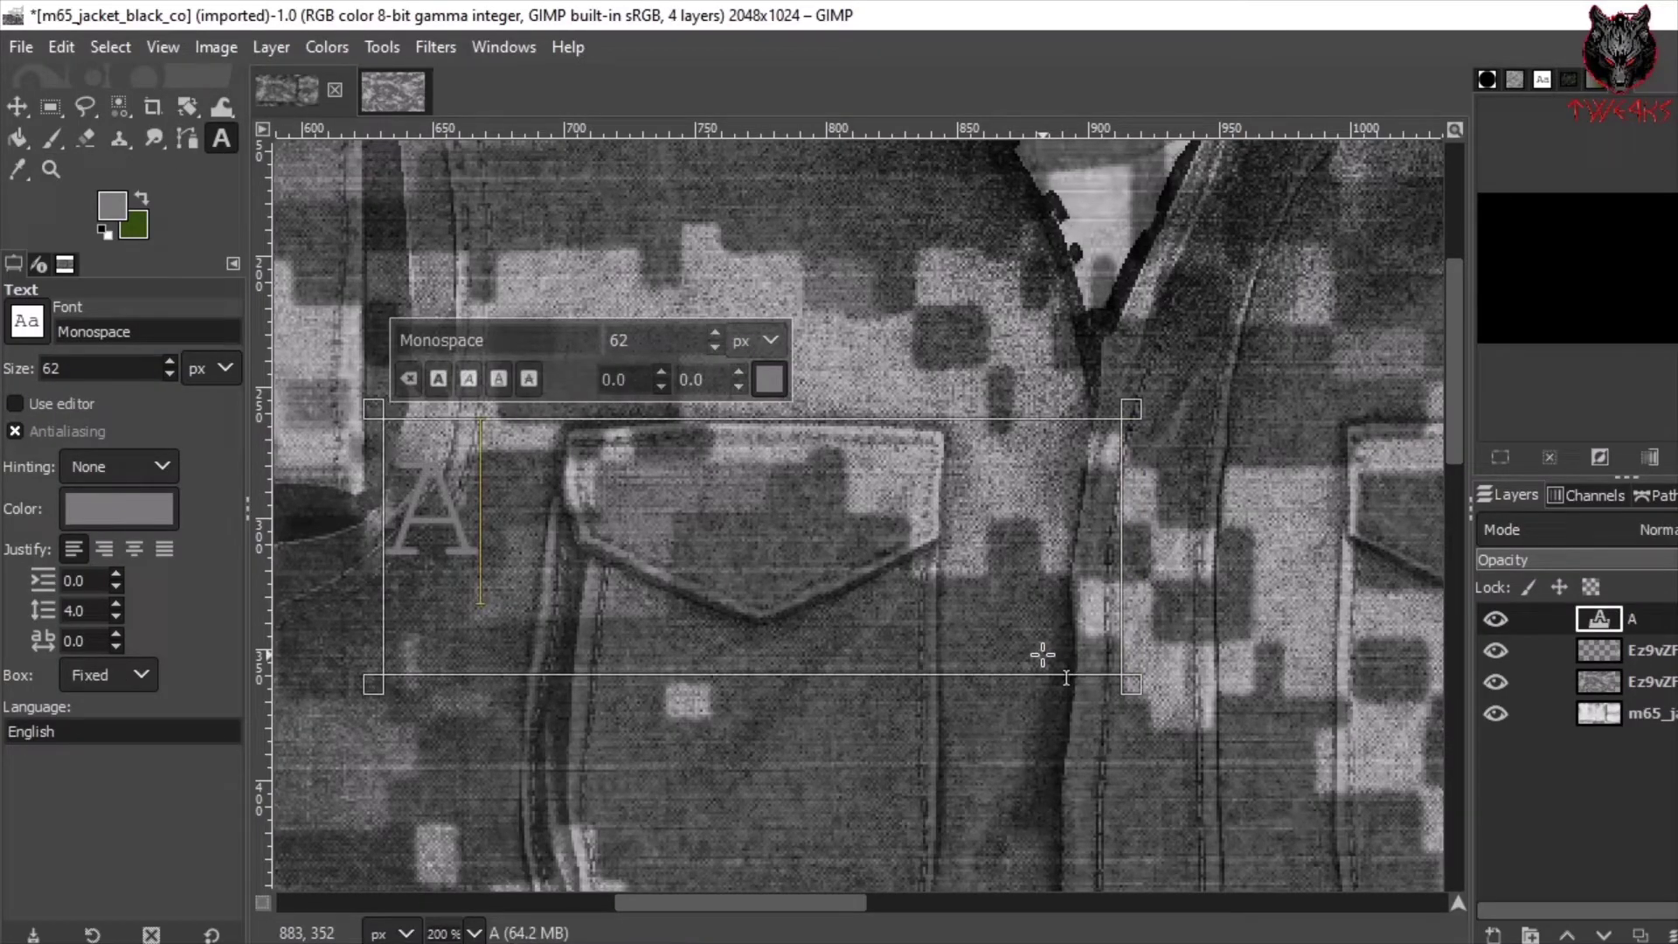
{"action": "type", "text": "DMIN"}
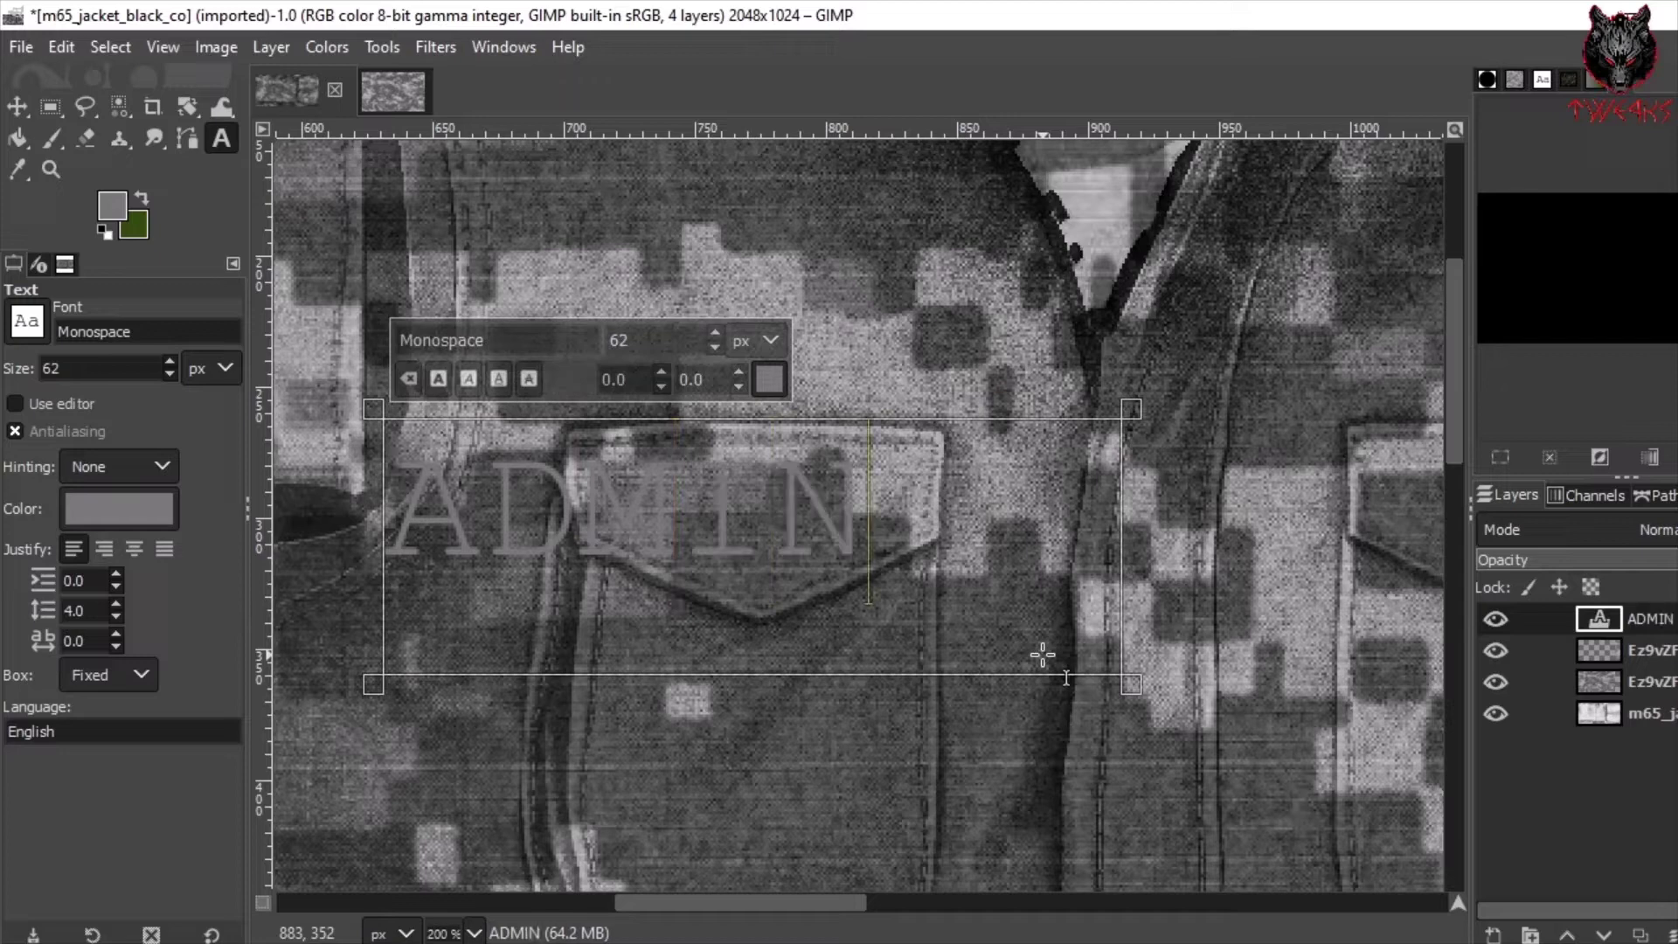
Change the ADMIN text's font to The Immortal
{"action": "left_click", "coordinate": [26, 321]}
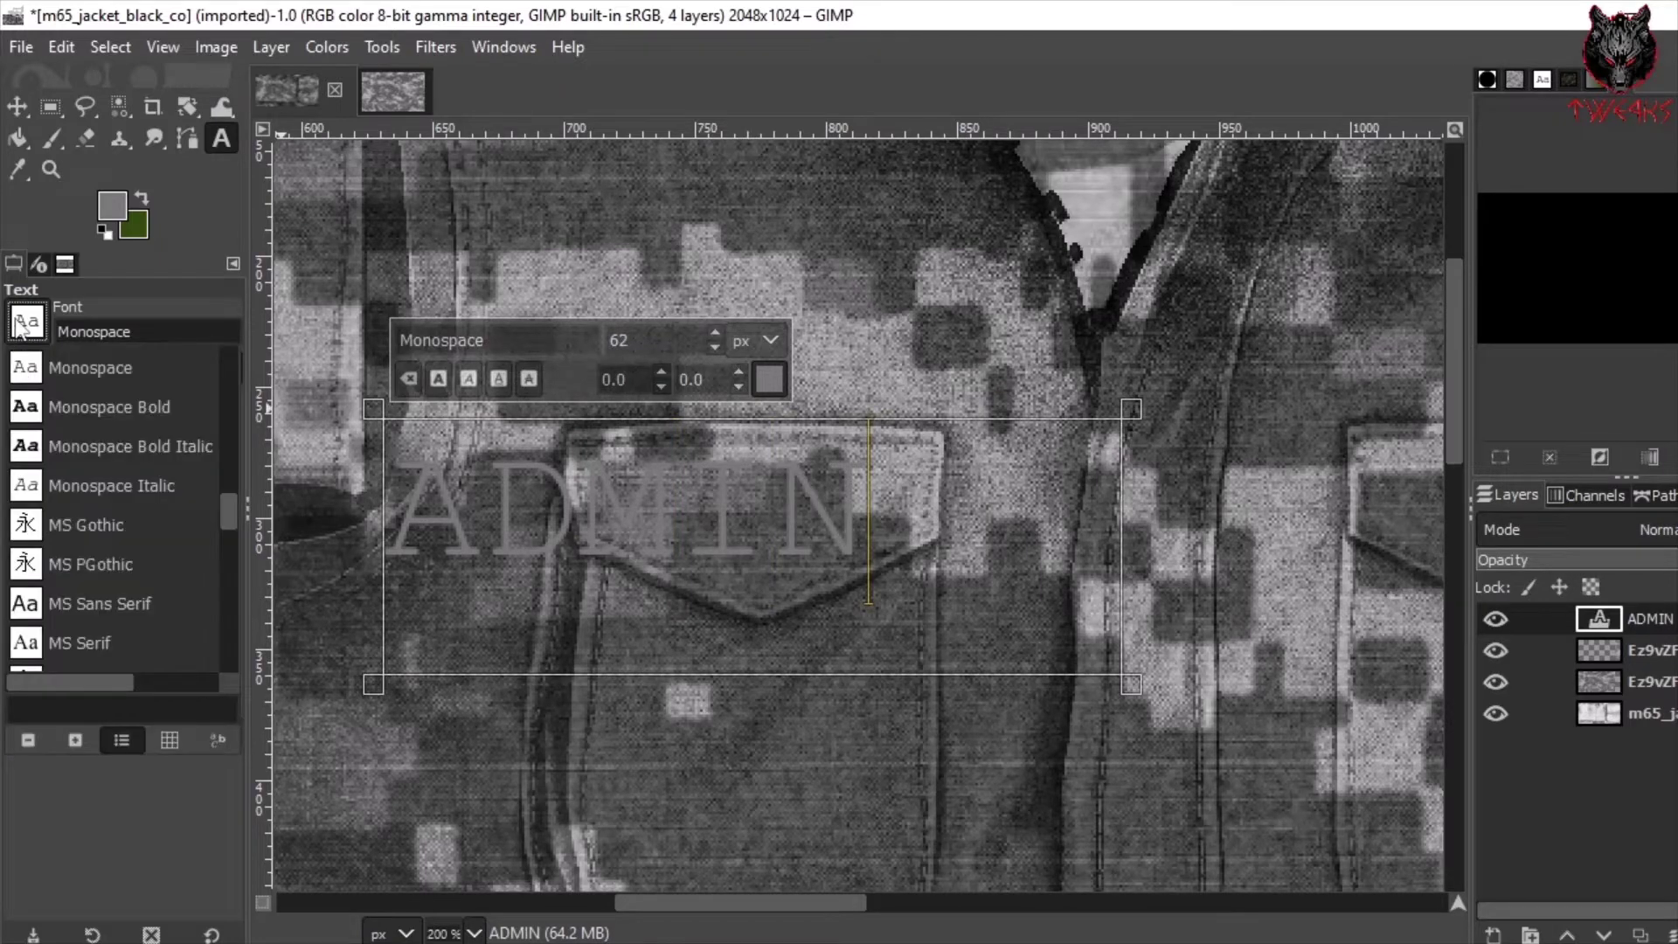
{"action": "scroll", "coordinate": [112, 416], "scroll_direction": "down", "scroll_amount": 10}
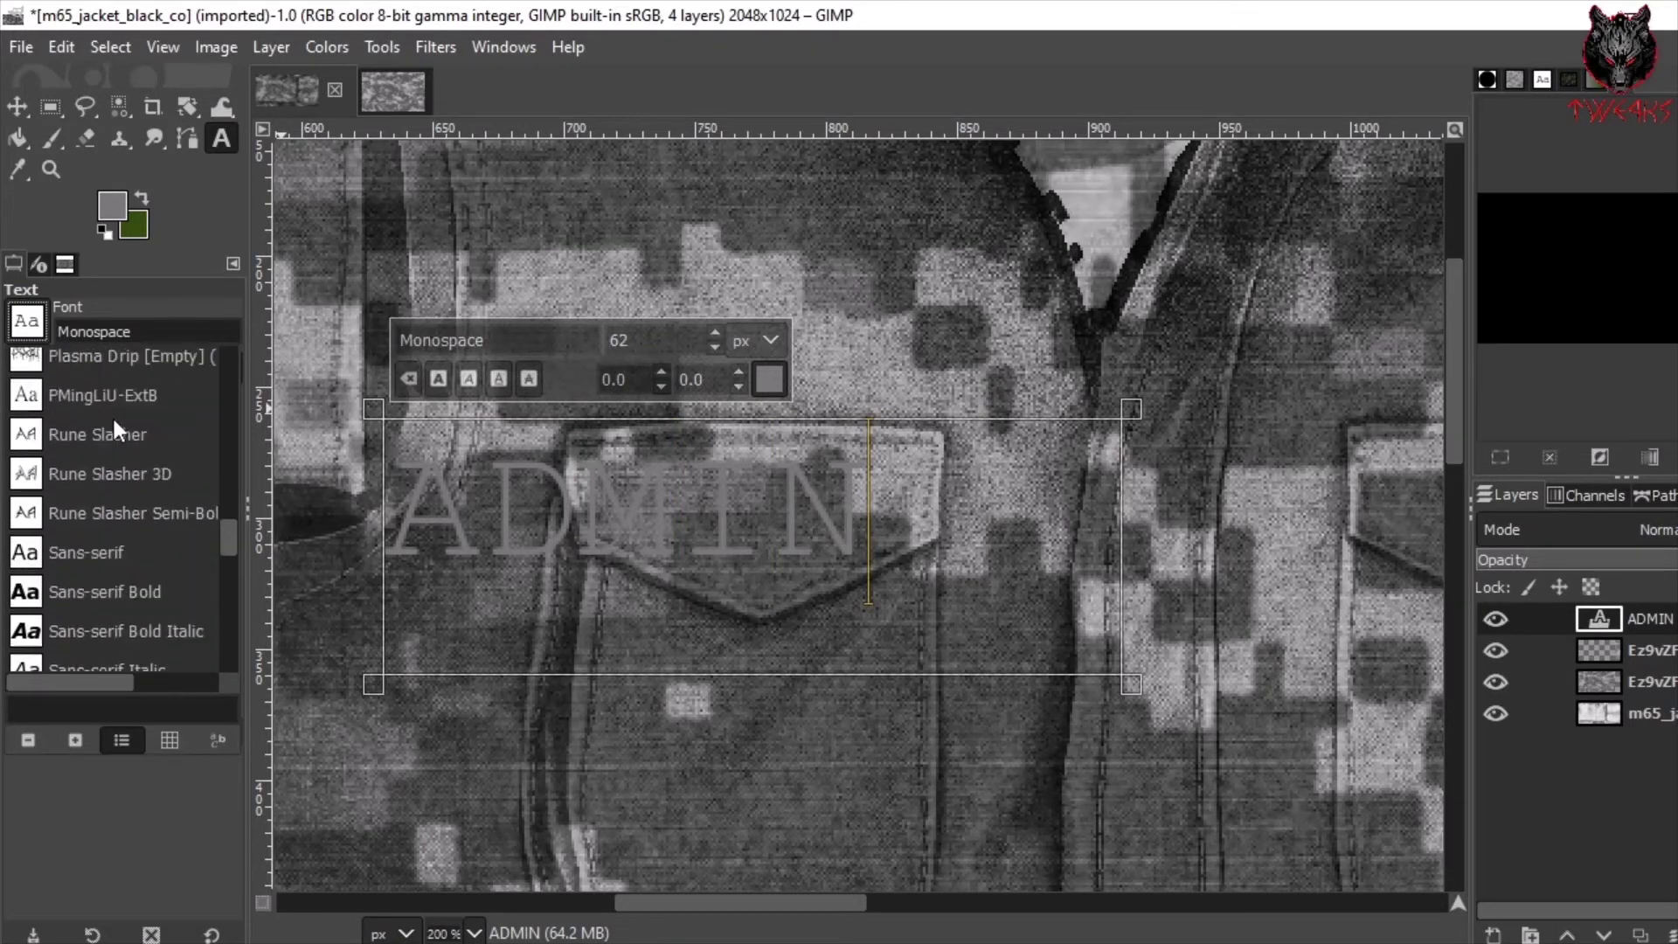
{"action": "scroll", "coordinate": [114, 422], "scroll_direction": "down", "scroll_amount": 12}
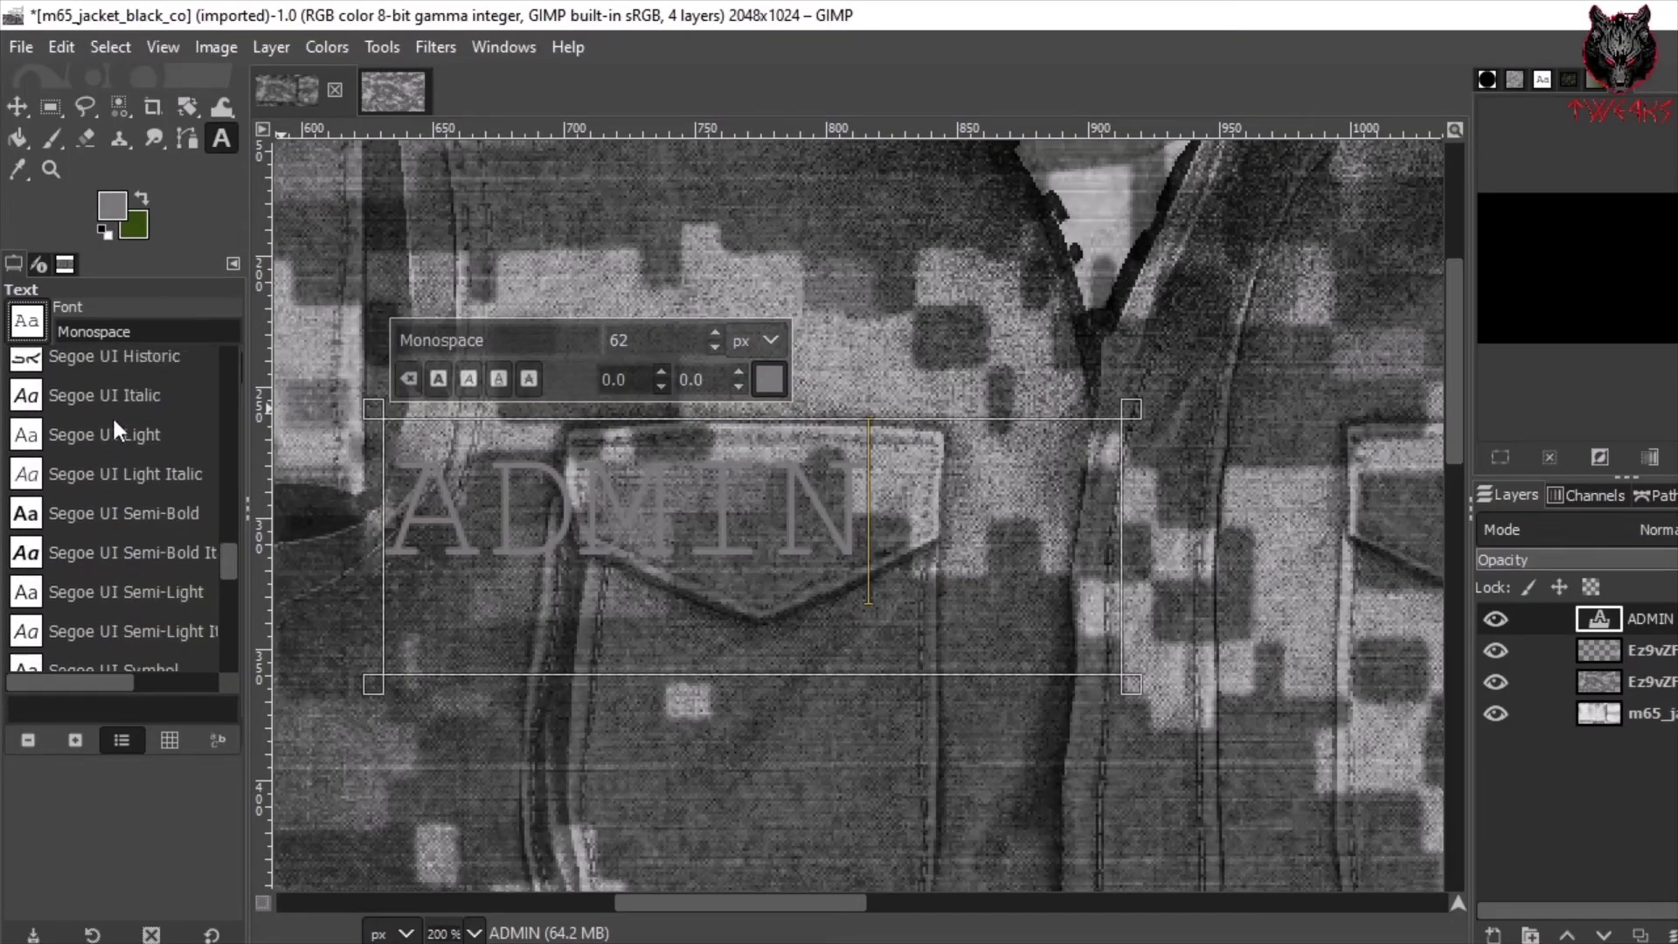
{"action": "scroll", "coordinate": [115, 426], "scroll_direction": "down", "scroll_amount": 12}
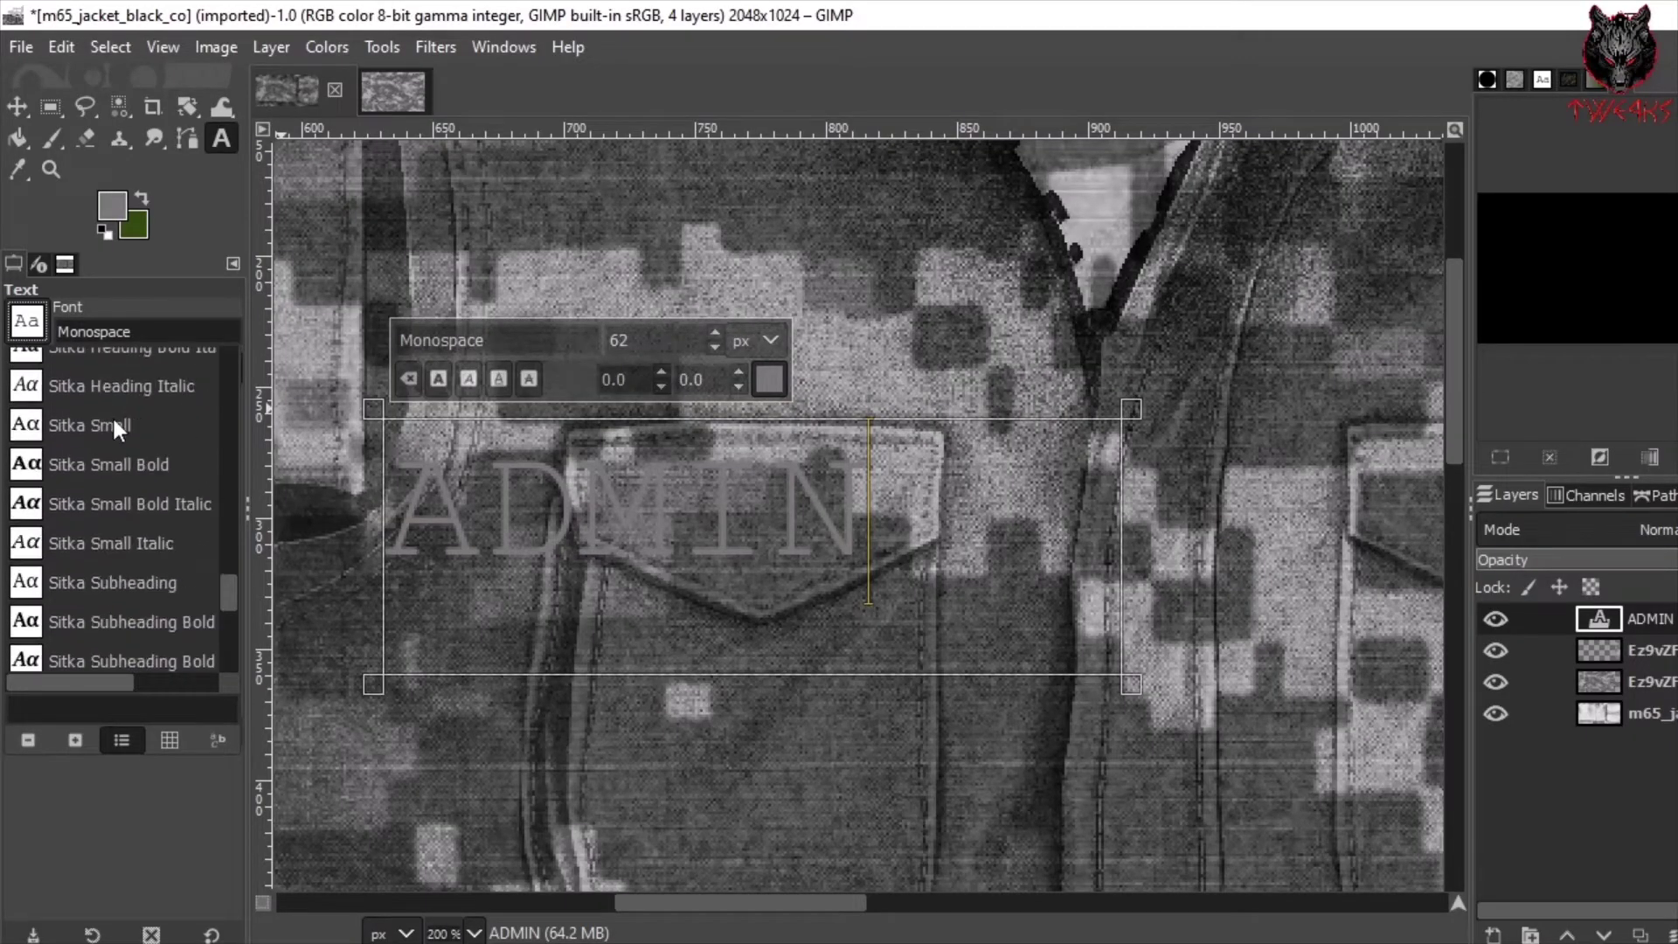
{"action": "scroll", "coordinate": [115, 429], "scroll_direction": "down", "scroll_amount": 6}
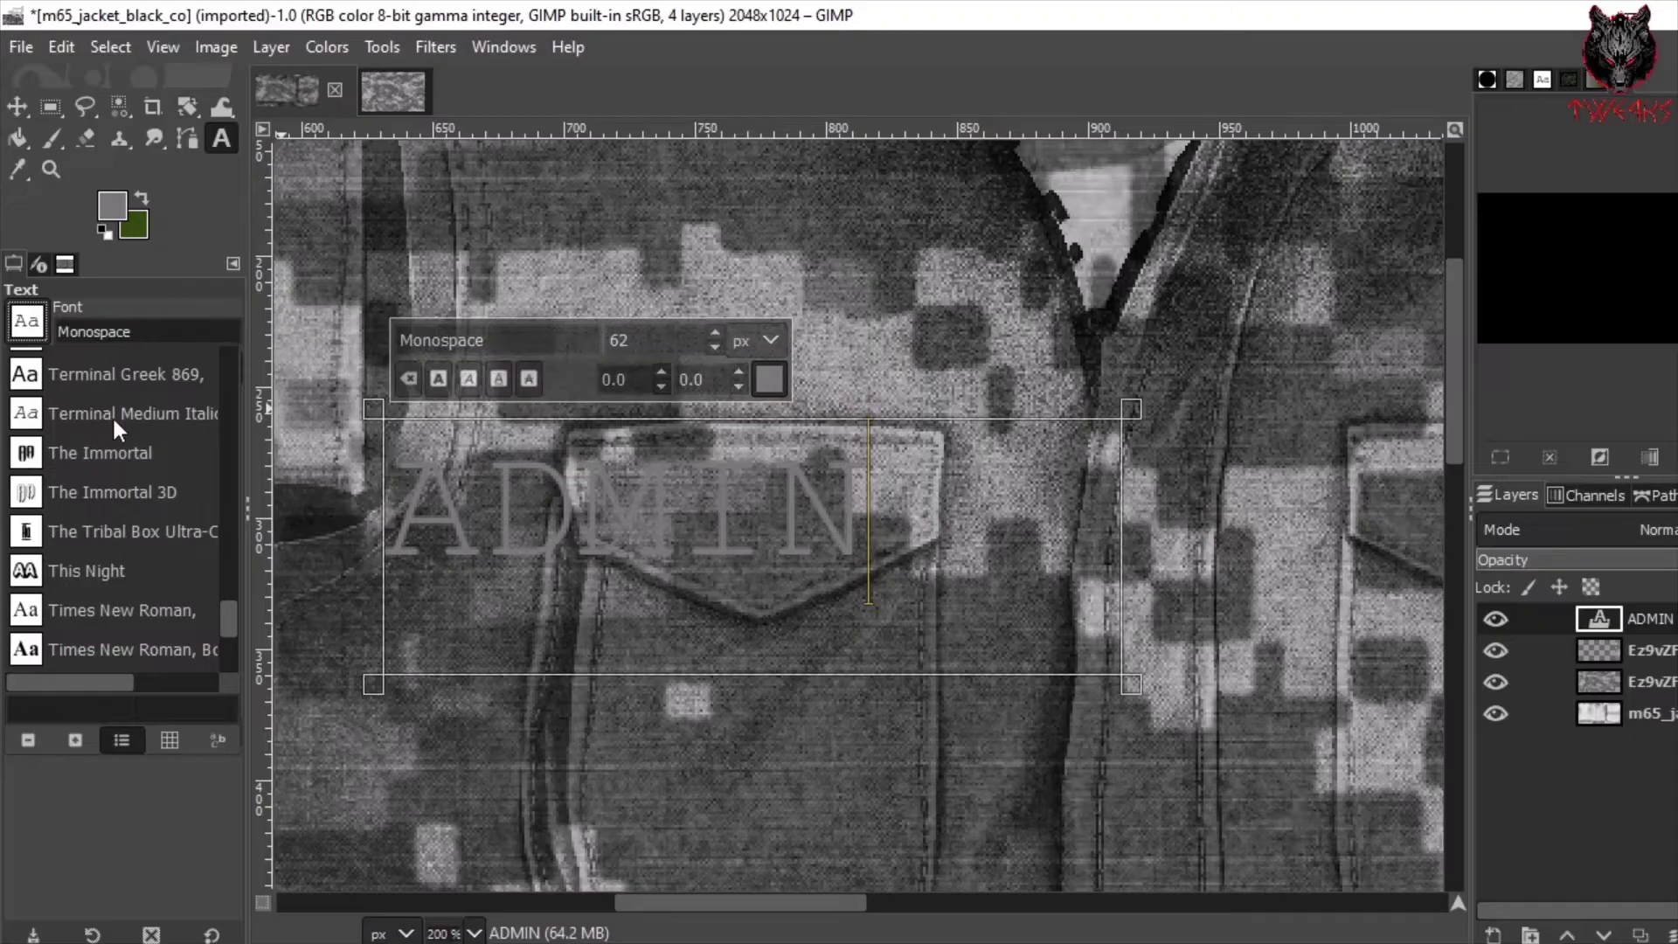
{"action": "left_click", "coordinate": [70, 453]}
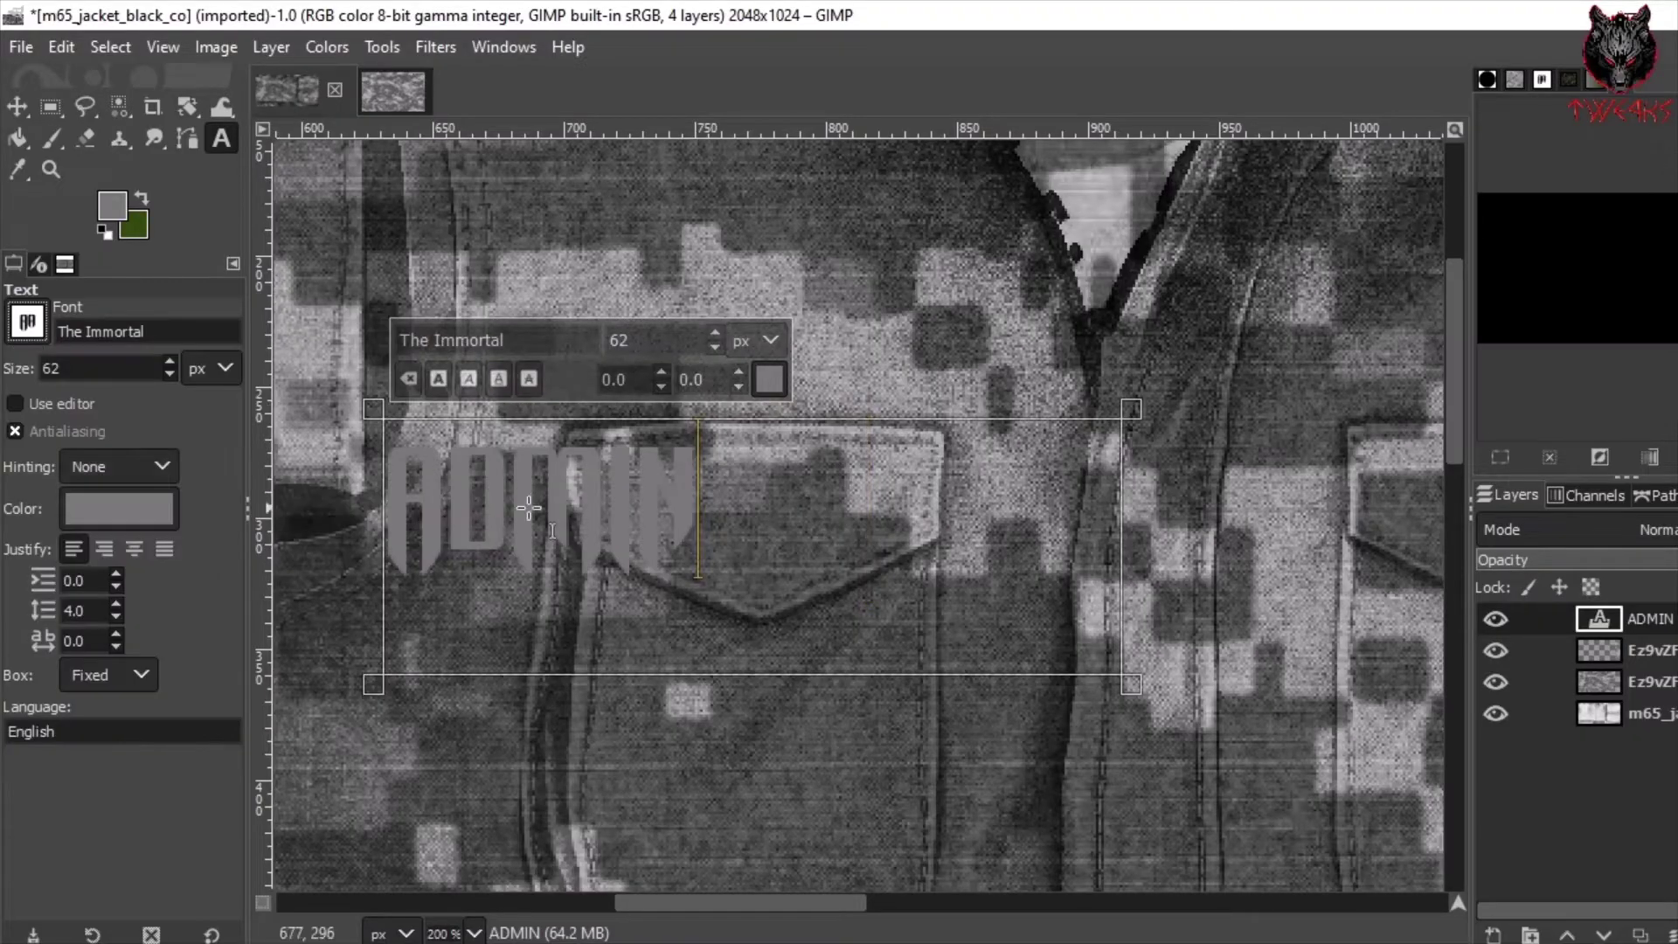
Recolor the ADMIN text to a very dark, nearly black gray
{"action": "left_click", "coordinate": [767, 381]}
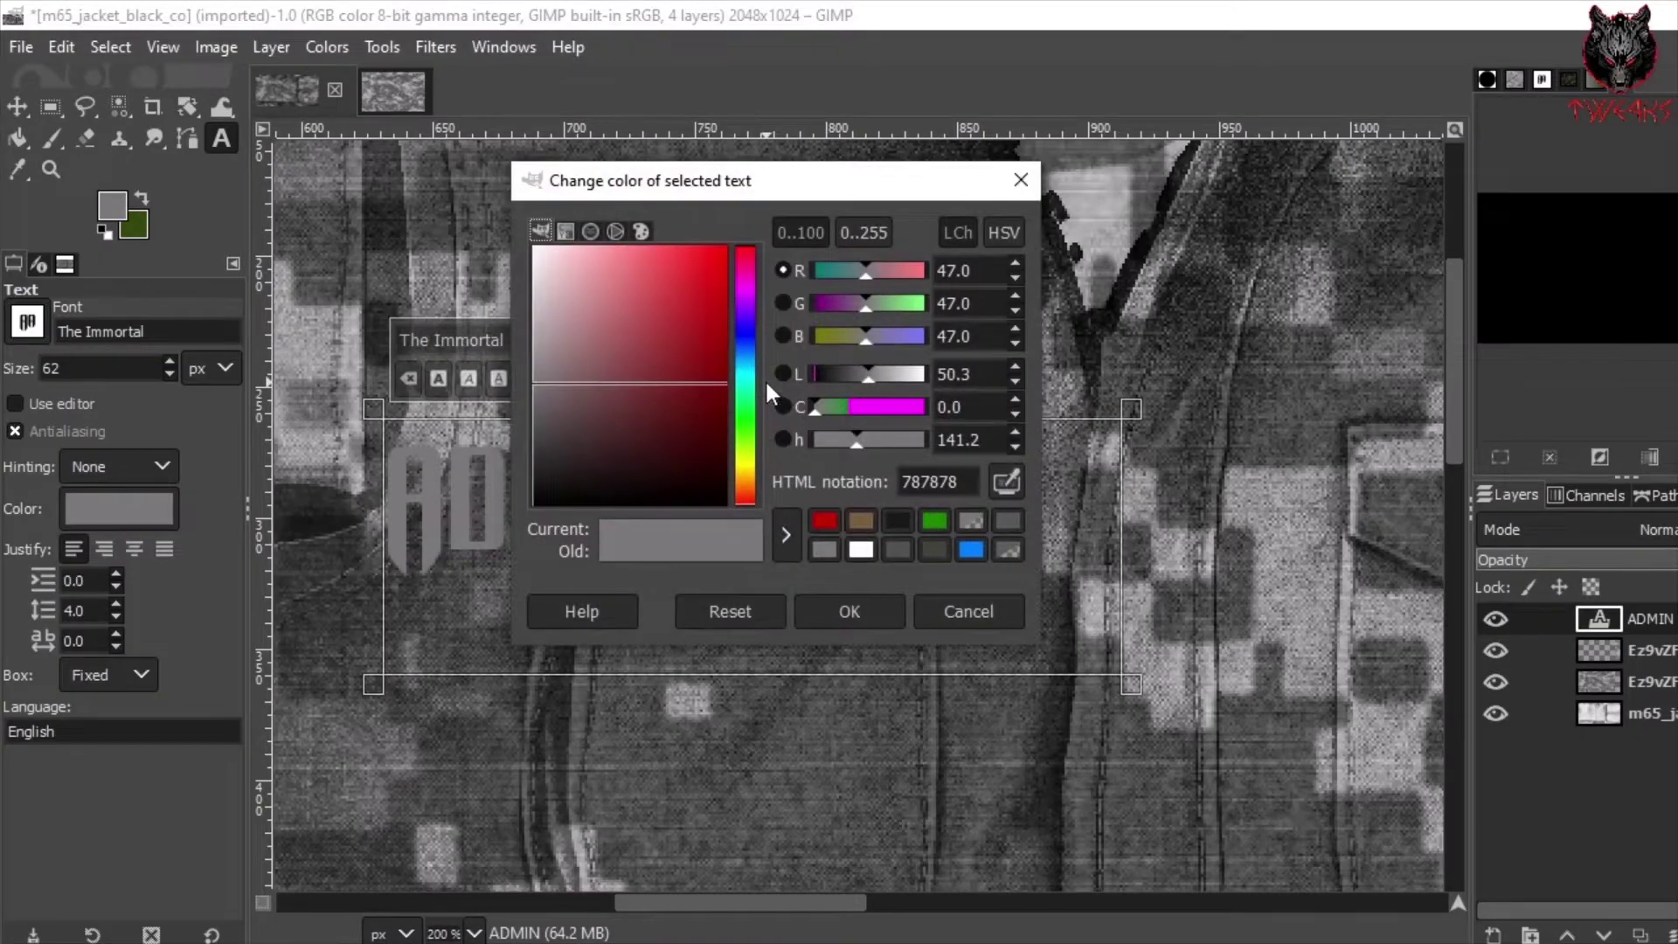
{"action": "left_click_drag", "start_coordinate": [682, 406], "coordinate": [767, 591]}
{"action": "left_click", "coordinate": [804, 608]}
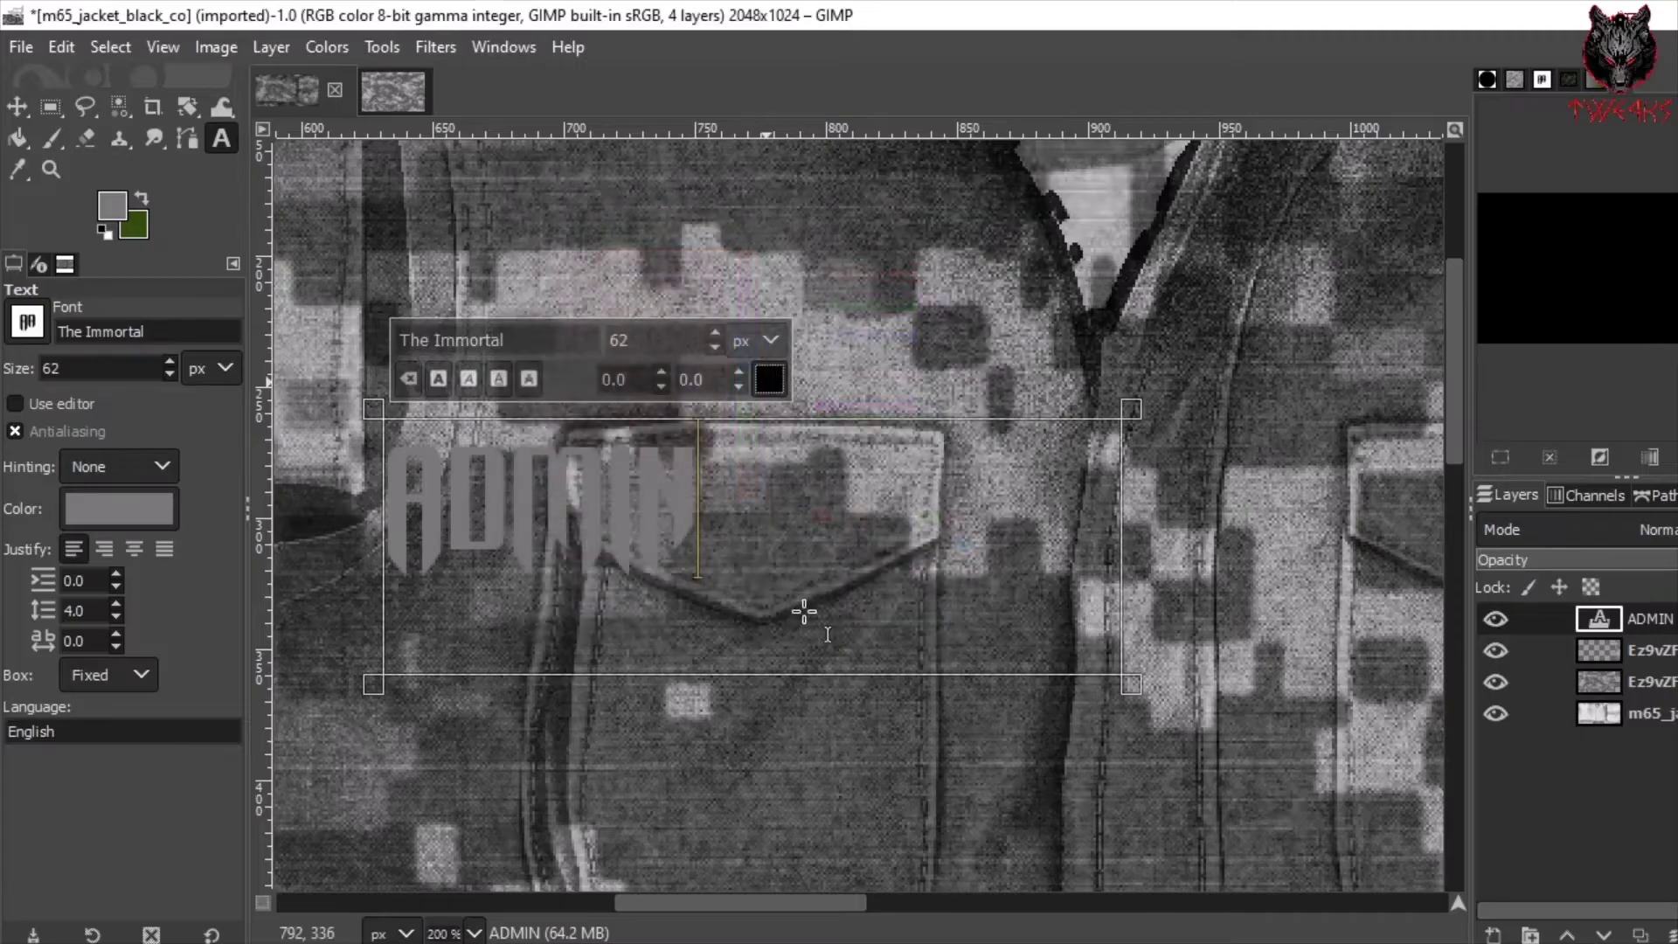
{"action": "left_click", "coordinate": [769, 379]}
{"action": "left_click", "coordinate": [901, 514]}
{"action": "left_click", "coordinate": [857, 601]}
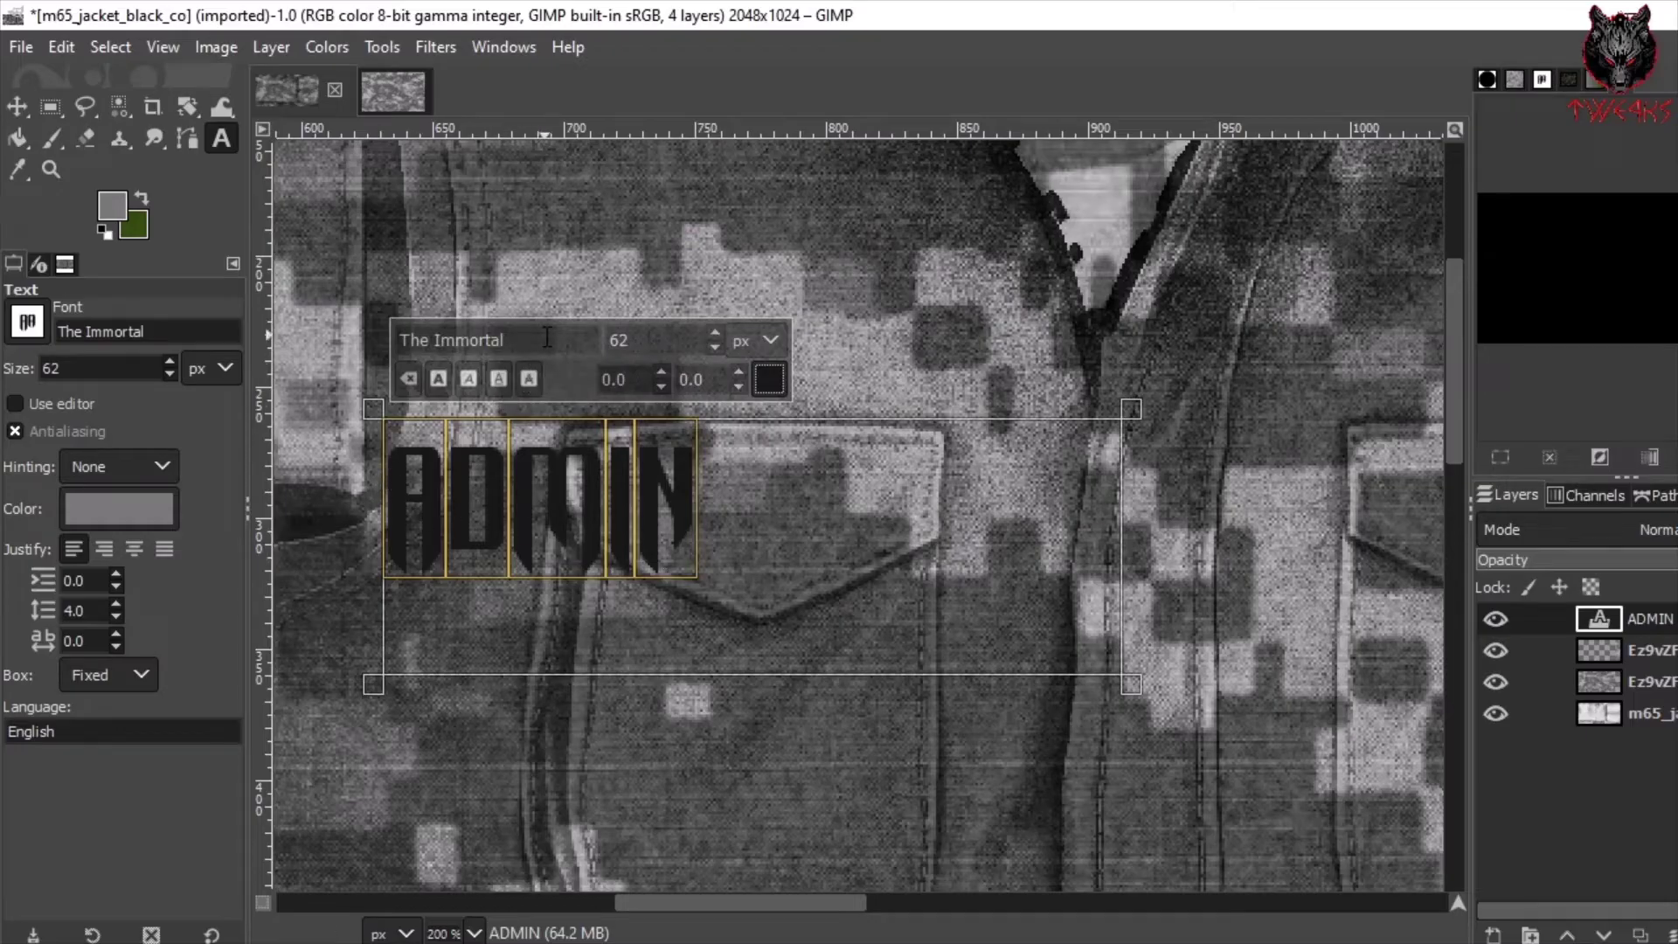
Set the ADMIN text's size to 38 px and its kerning to 6.0
{"action": "scroll", "coordinate": [665, 343], "scroll_direction": "down", "scroll_amount": 12}
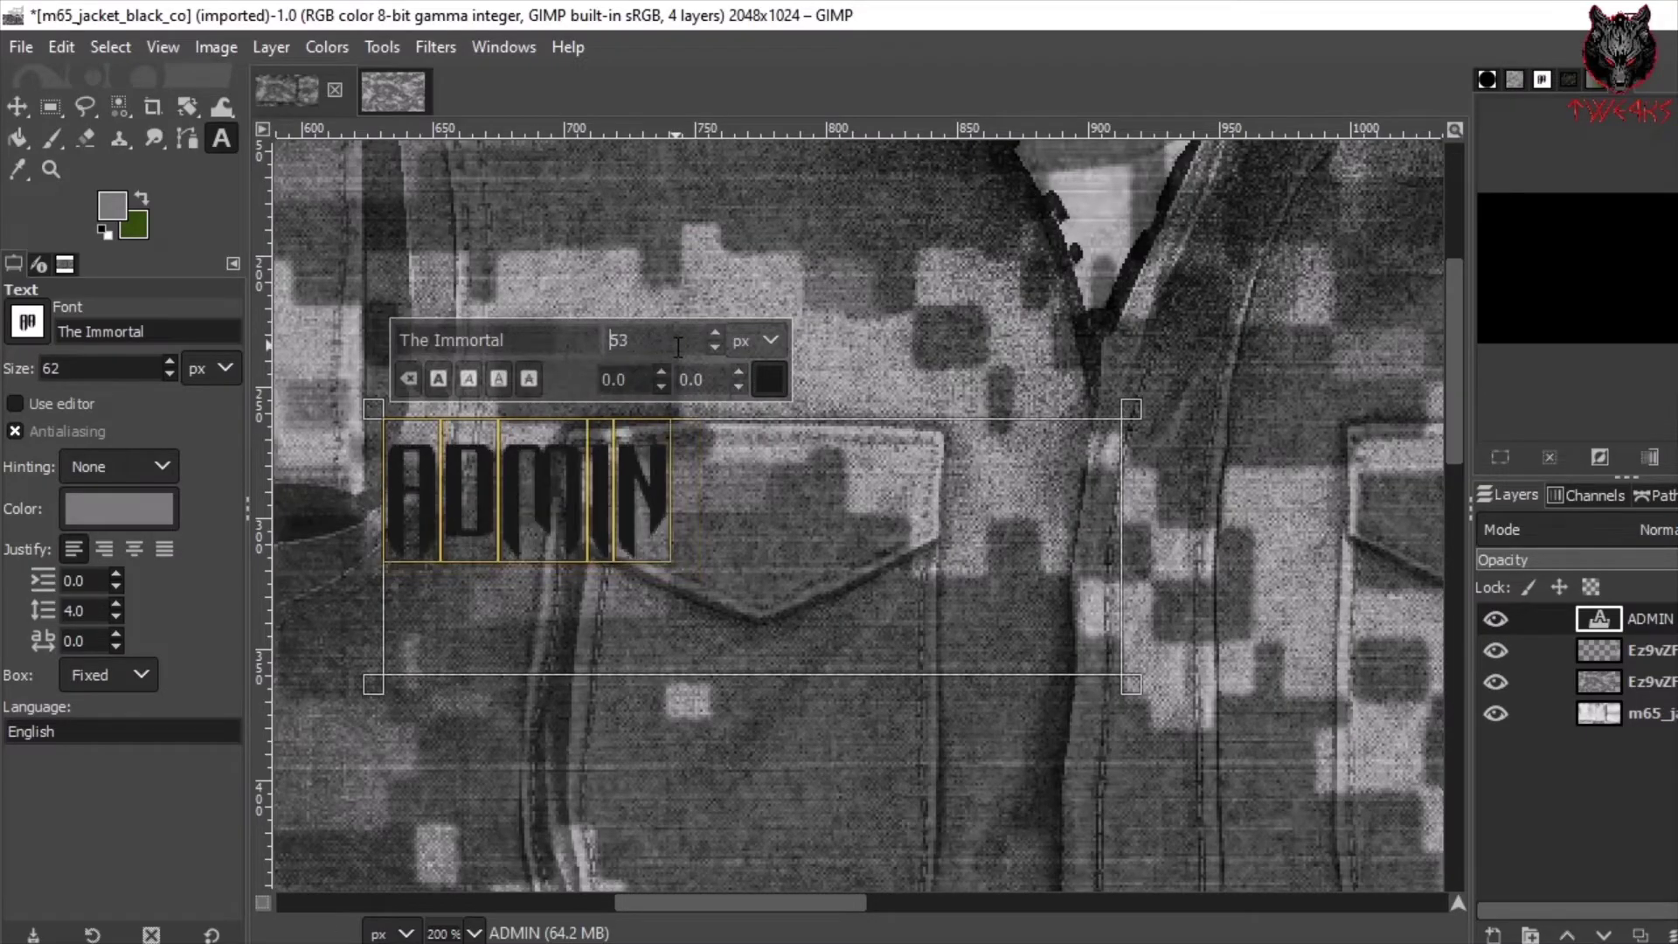
{"action": "scroll", "coordinate": [679, 347], "scroll_direction": "down", "scroll_amount": 4}
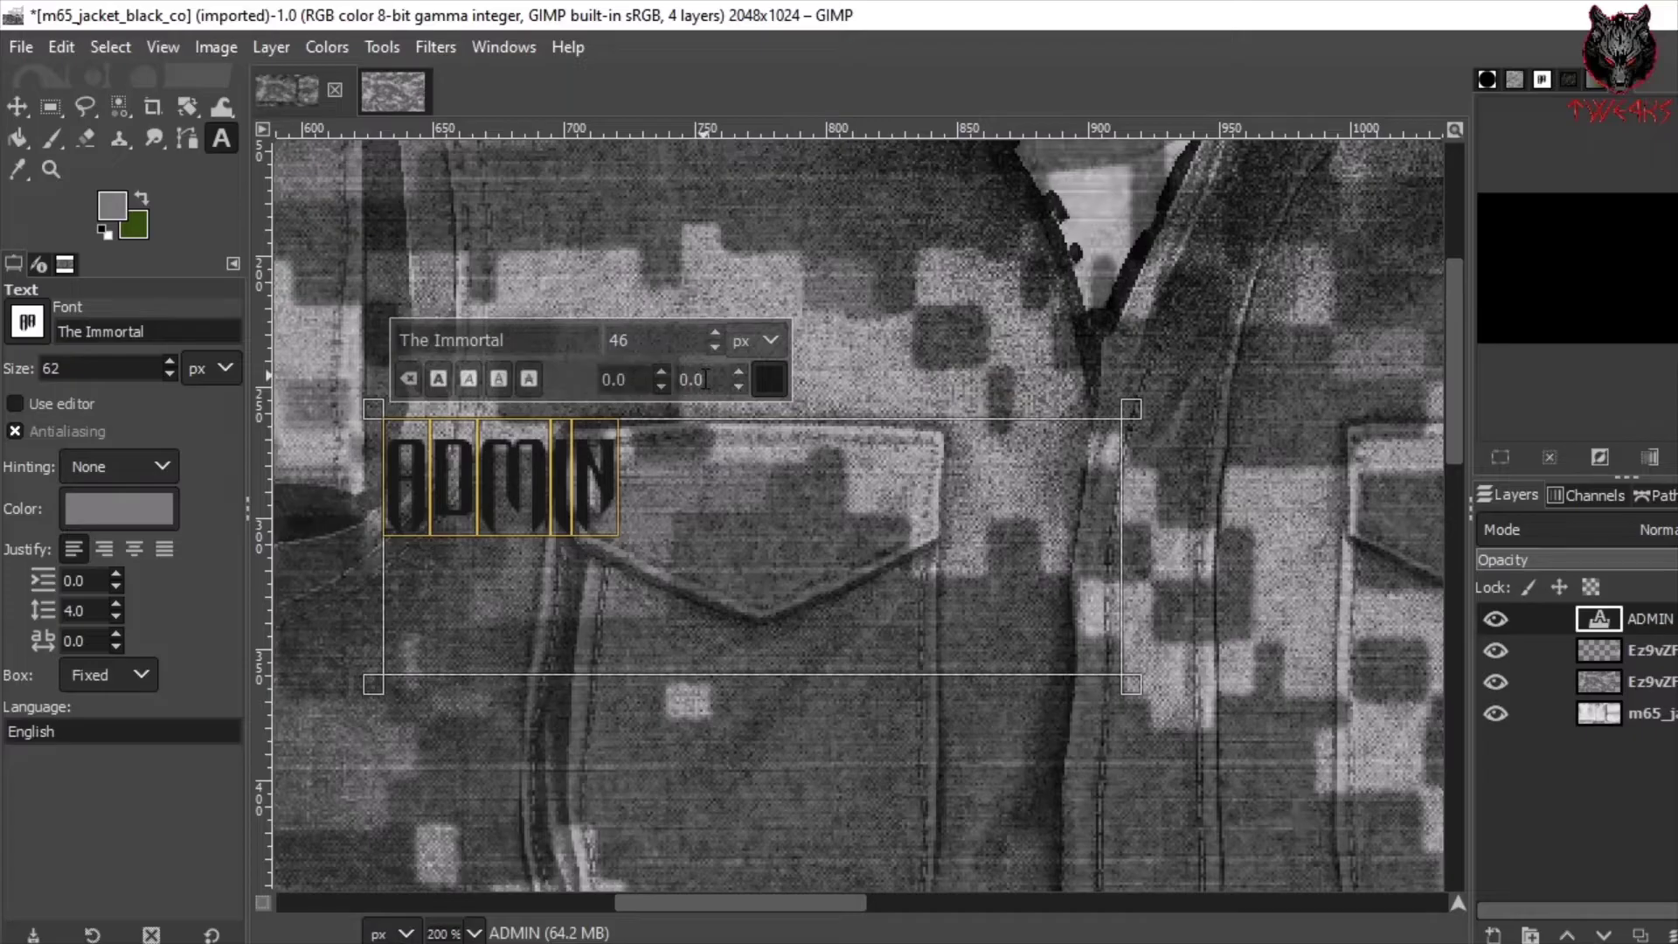
{"action": "scroll", "coordinate": [706, 379], "scroll_direction": "up", "scroll_amount": 6}
{"action": "scroll", "coordinate": [697, 341], "scroll_direction": "down", "scroll_amount": 8}
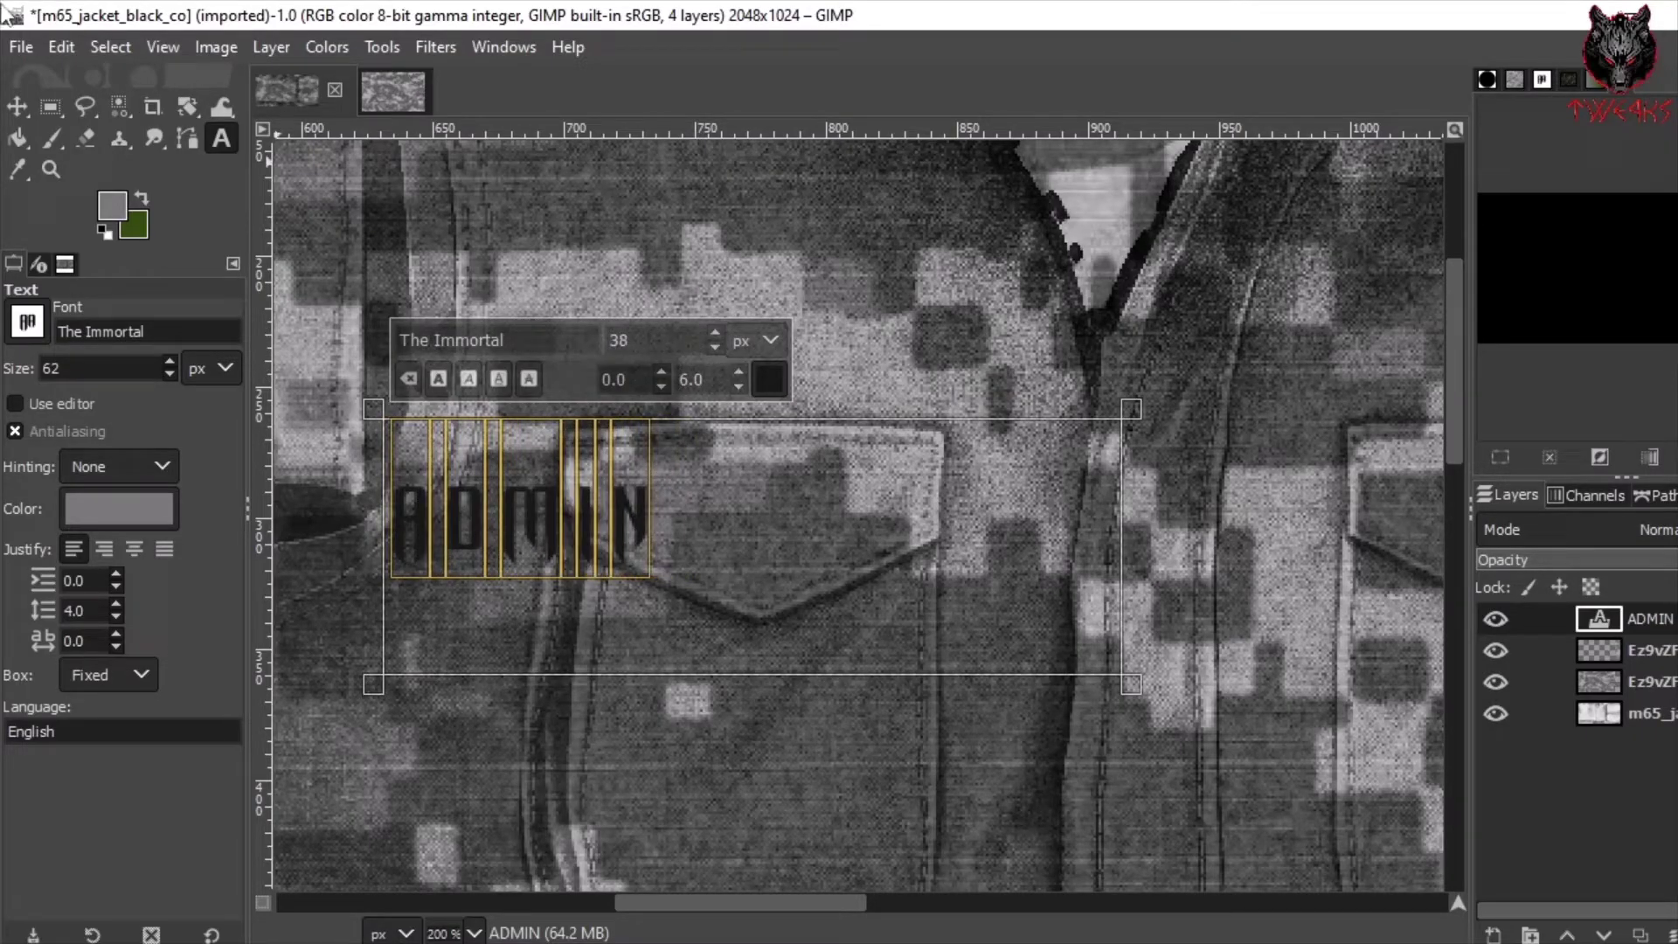
Move the ADMIN text about 90 px right and 8 px up onto the pocket flap, and make the jacket layer active
{"action": "left_click", "coordinate": [17, 106]}
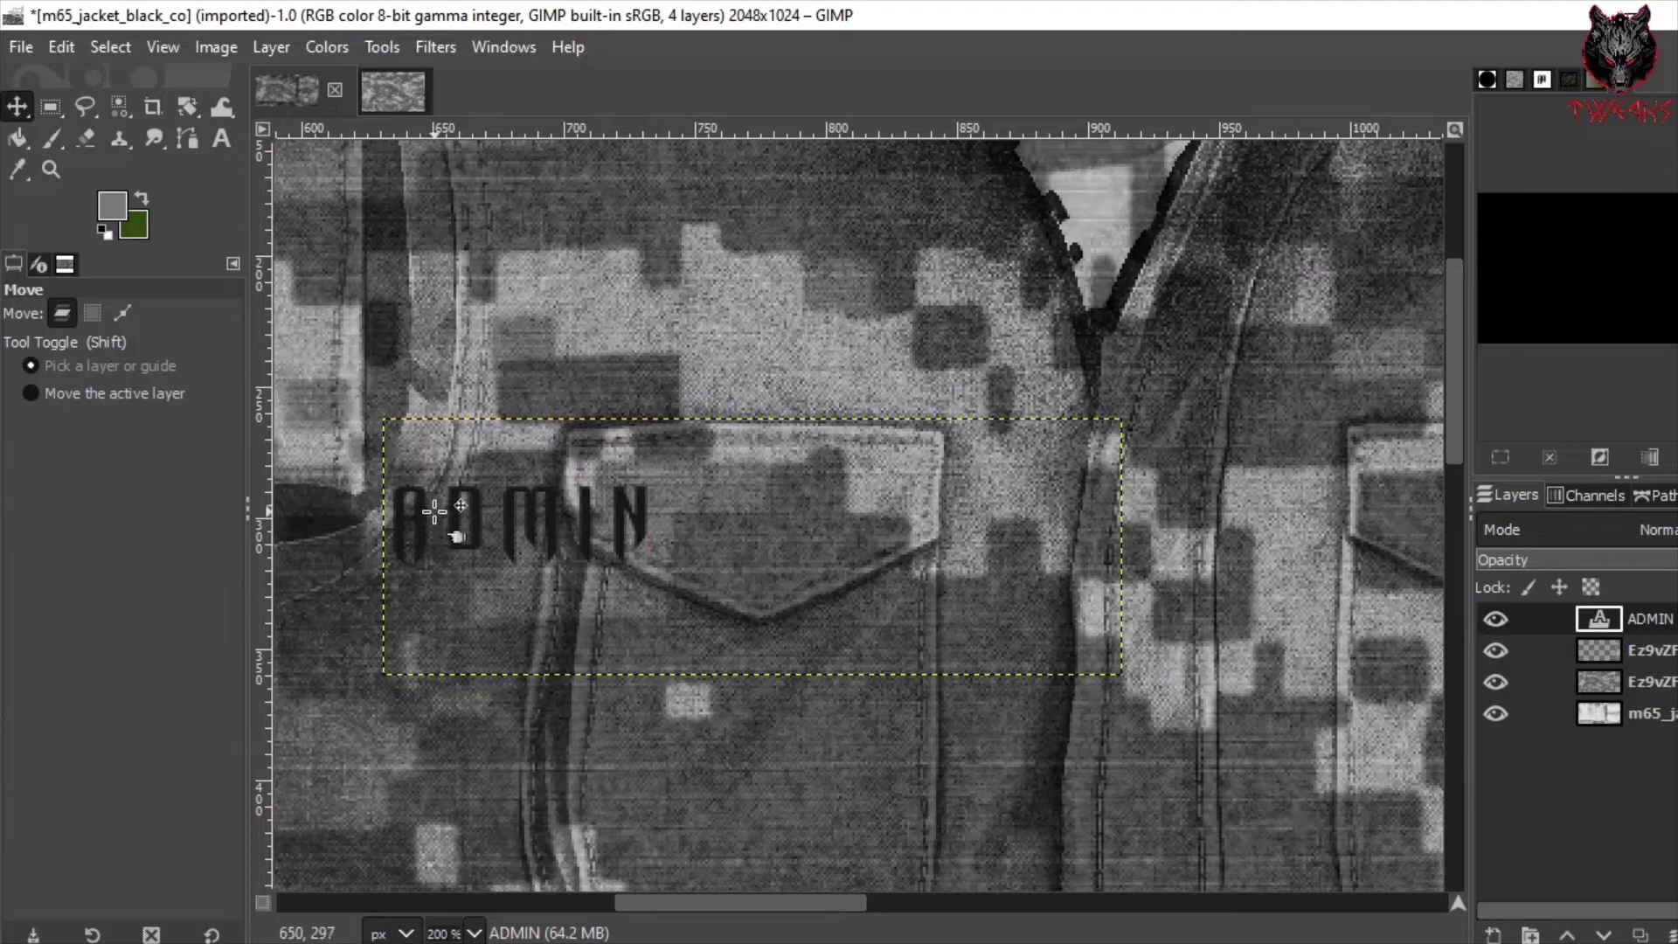
{"action": "left_click_drag", "start_coordinate": [458, 511], "coordinate": [692, 489]}
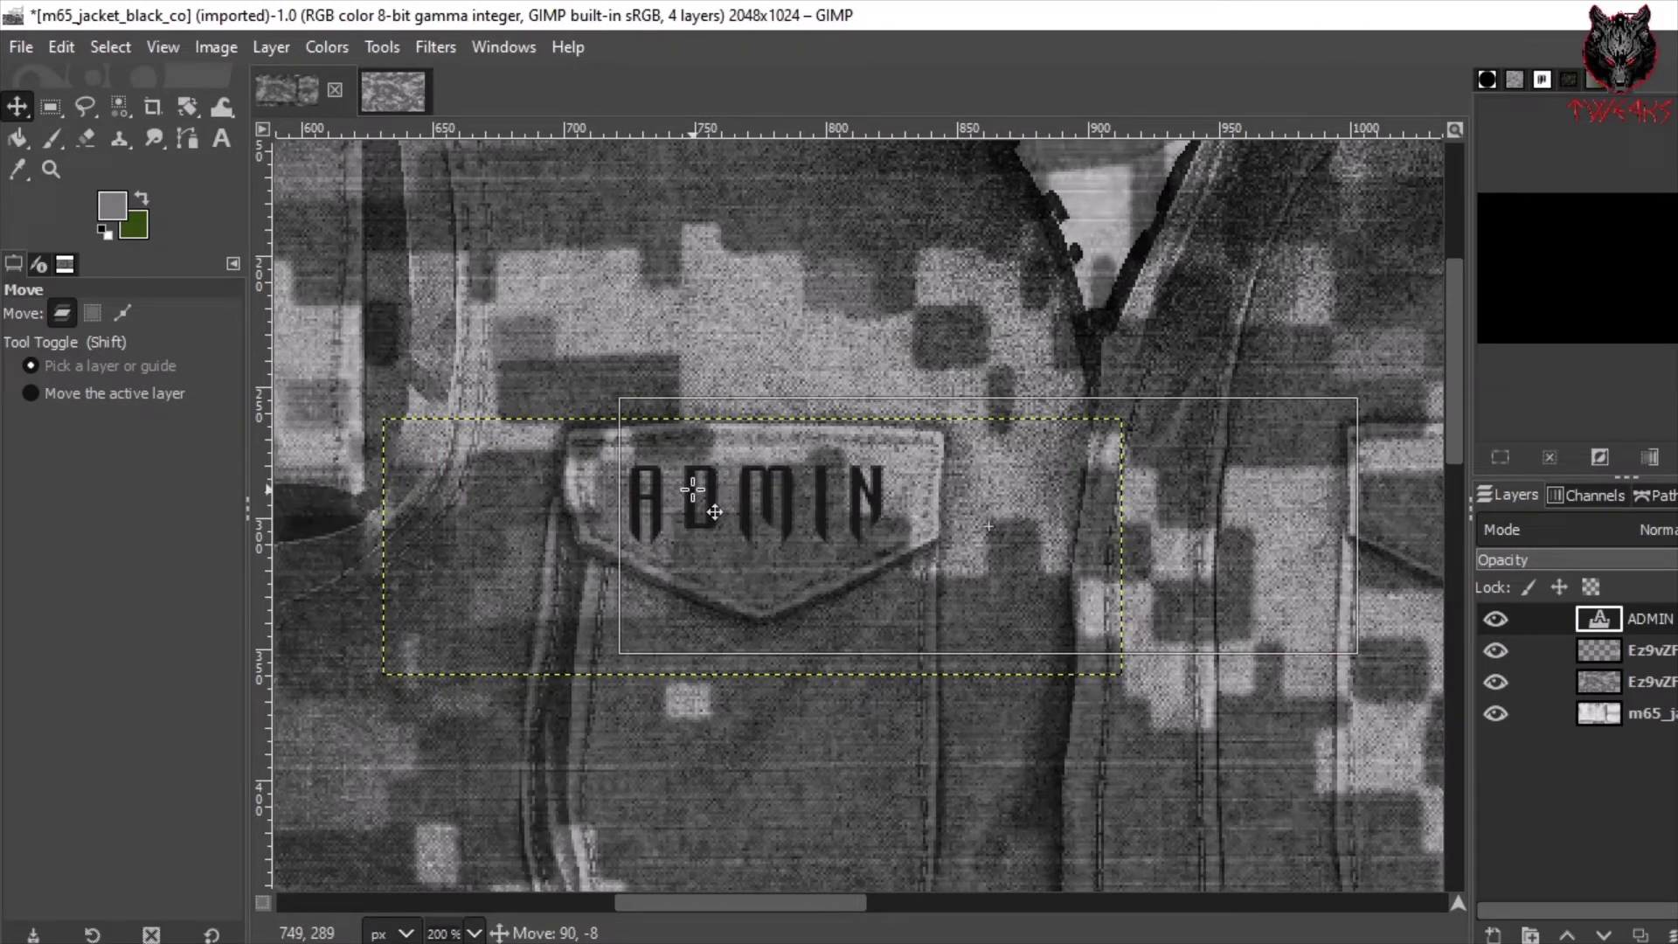
{"action": "left_click_drag", "start_coordinate": [692, 489], "coordinate": [692, 489]}
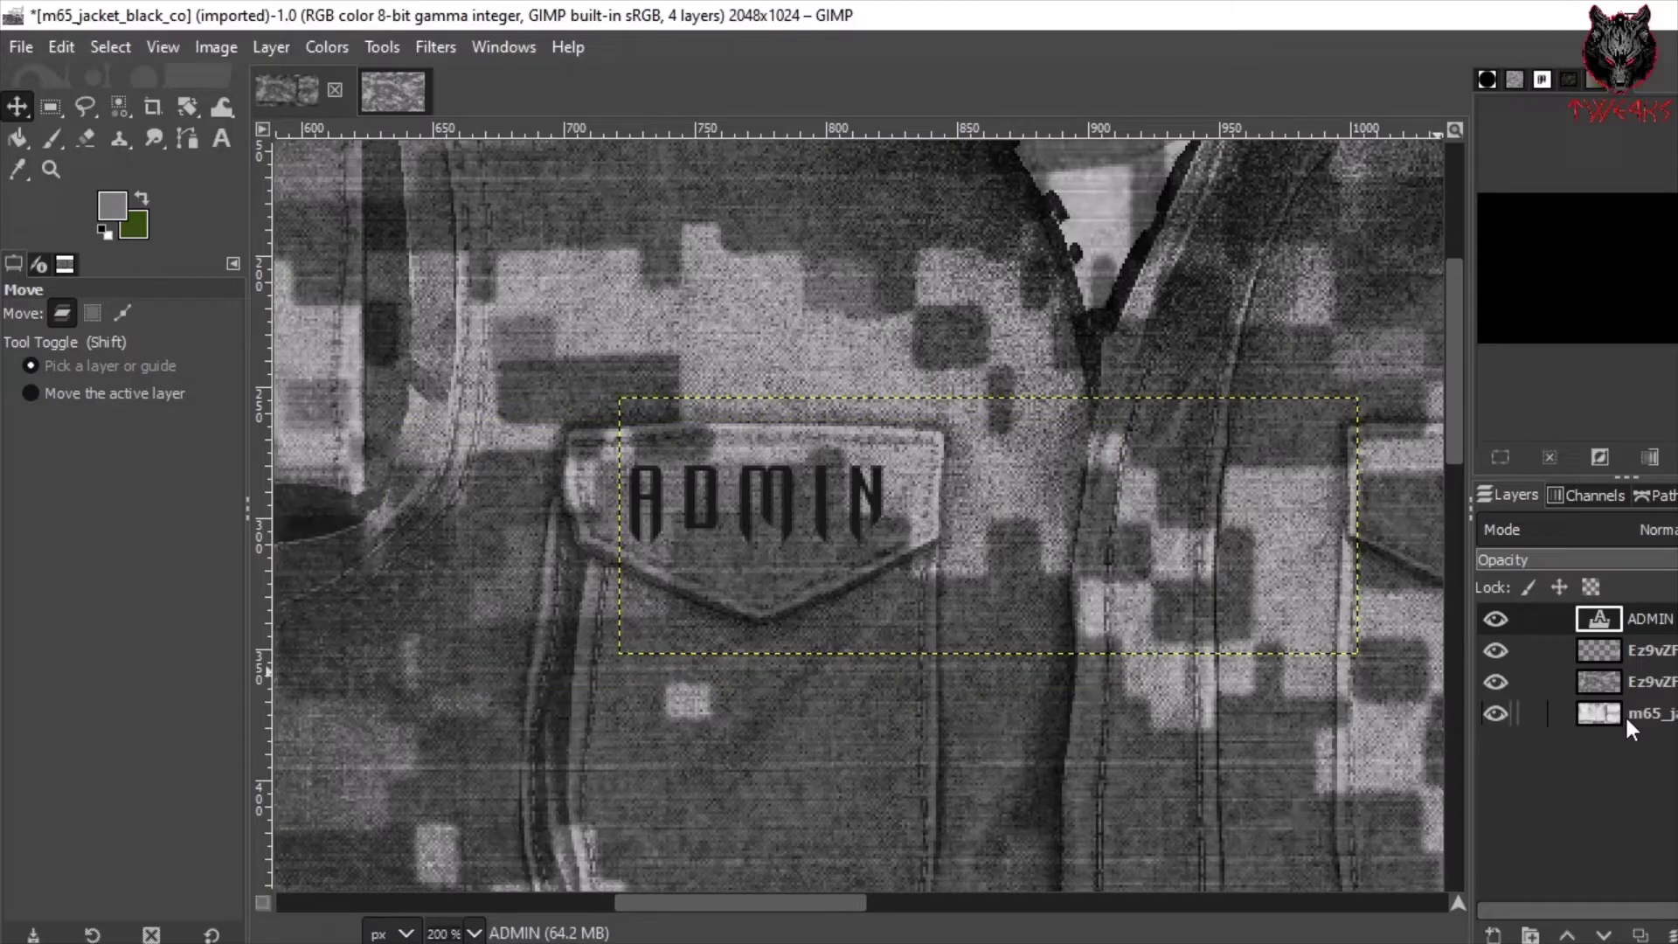
{"action": "left_click", "coordinate": [1600, 715]}
Shift the duplicated camo layer about 3 px right to remove the dark overlap line where the two camo layers meet
{"action": "left_click", "coordinate": [51, 169]}
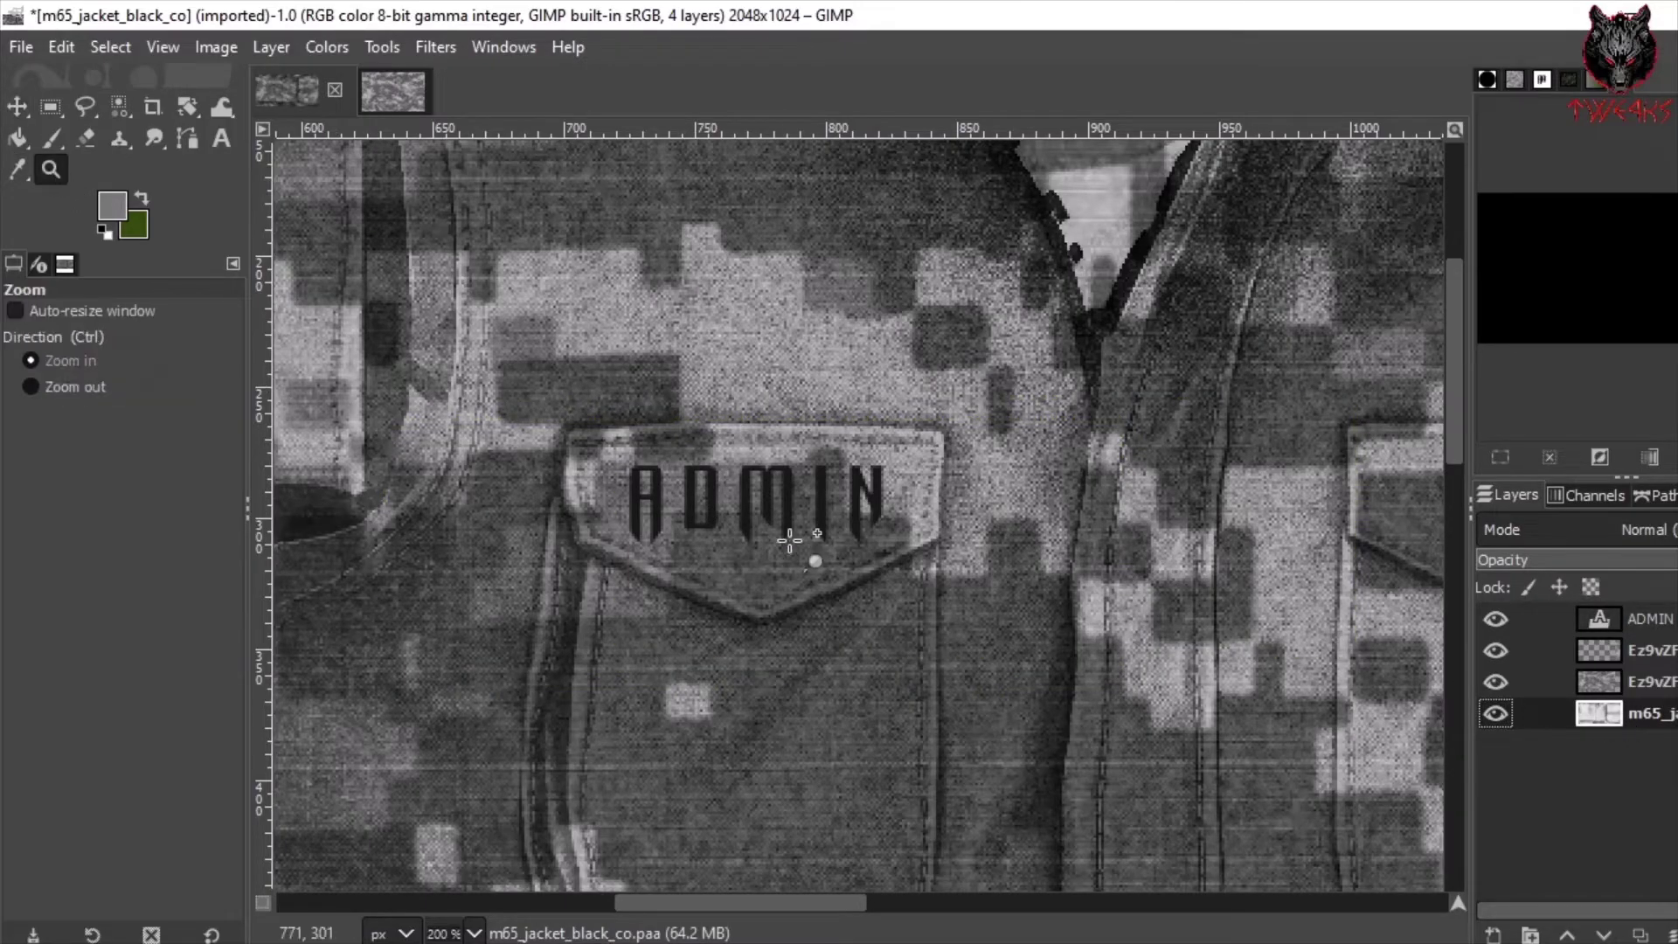
{"action": "left_click", "coordinate": [798, 551], "text": "ctrl"}
{"action": "left_click", "coordinate": [798, 548], "text": "ctrl"}
{"action": "left_click", "coordinate": [799, 546], "text": "ctrl"}
{"action": "left_click", "coordinate": [799, 546], "text": "ctrl"}
{"action": "left_click", "coordinate": [800, 546], "text": "ctrl"}
{"action": "left_click", "coordinate": [800, 546], "text": "ctrl"}
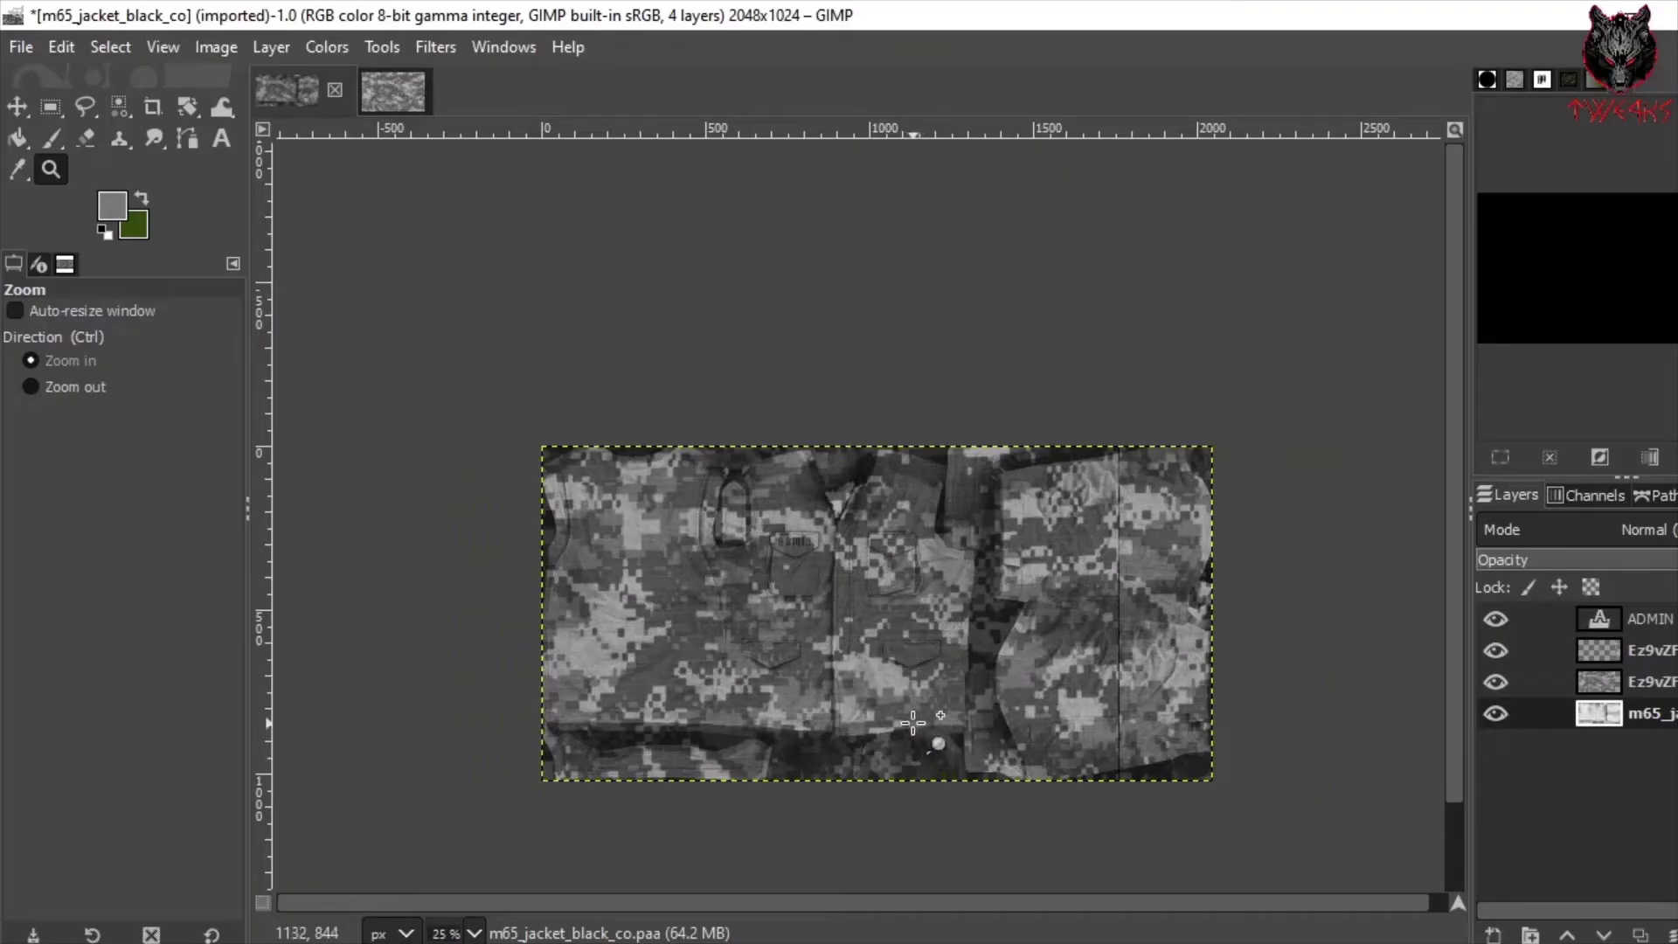
{"action": "left_click", "coordinate": [1123, 544]}
{"action": "left_click", "coordinate": [1123, 544]}
{"action": "left_click", "coordinate": [1123, 544]}
{"action": "left_click", "coordinate": [1123, 544]}
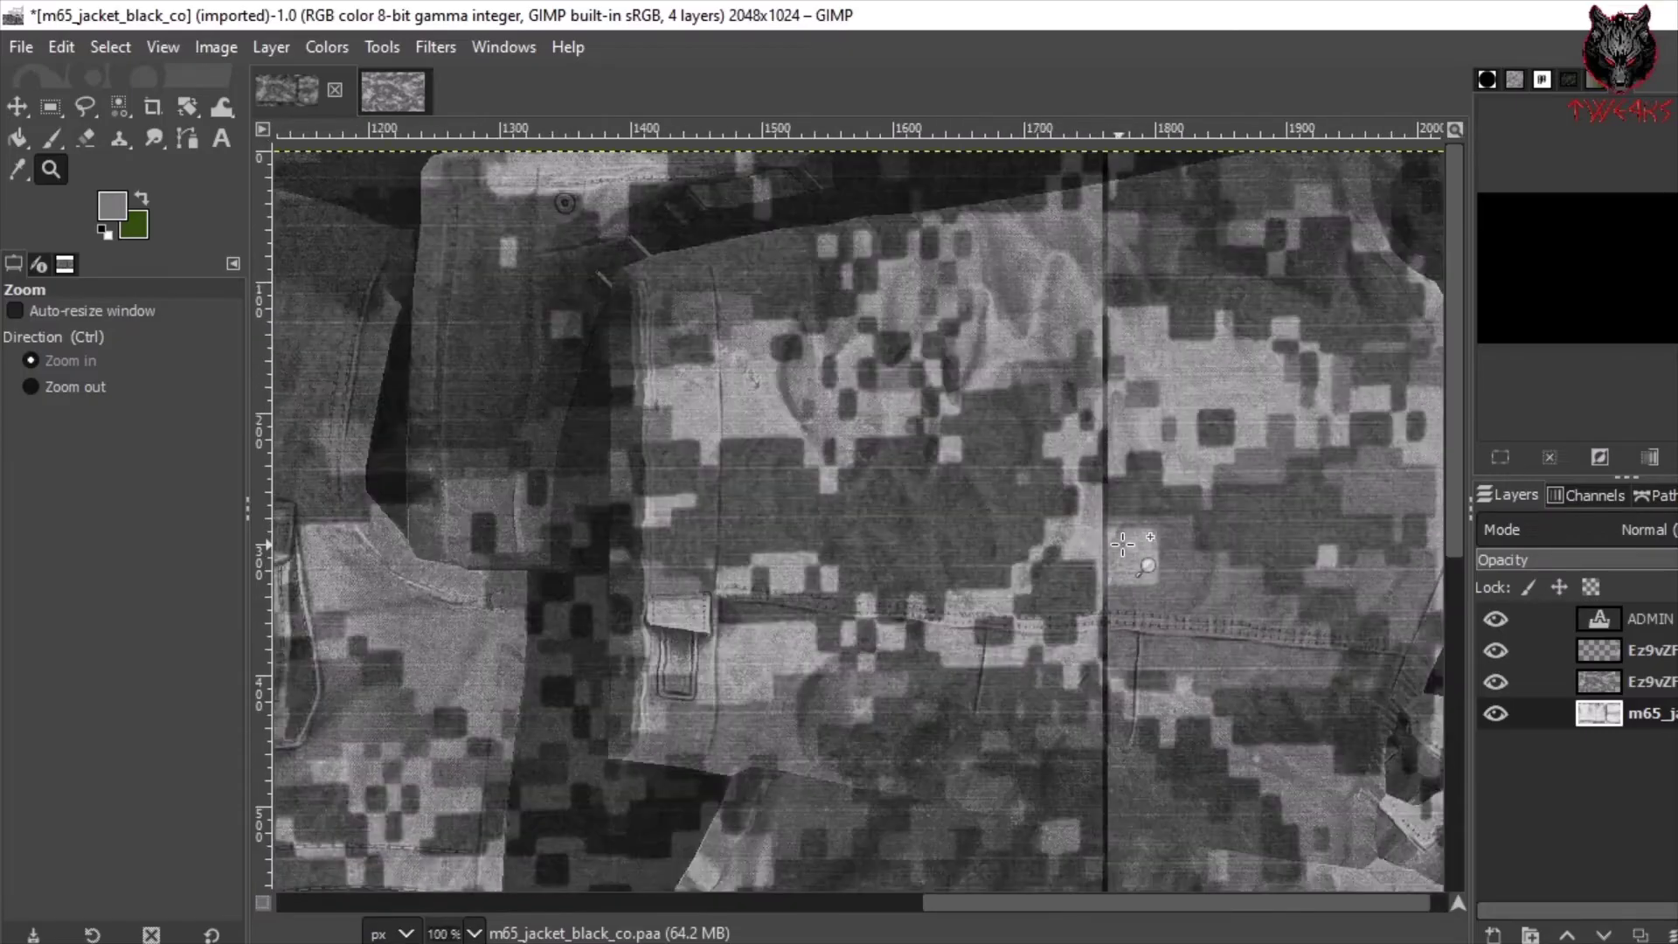
{"action": "left_click", "coordinate": [1123, 543]}
{"action": "left_click", "coordinate": [1124, 544]}
{"action": "left_click", "coordinate": [1123, 544]}
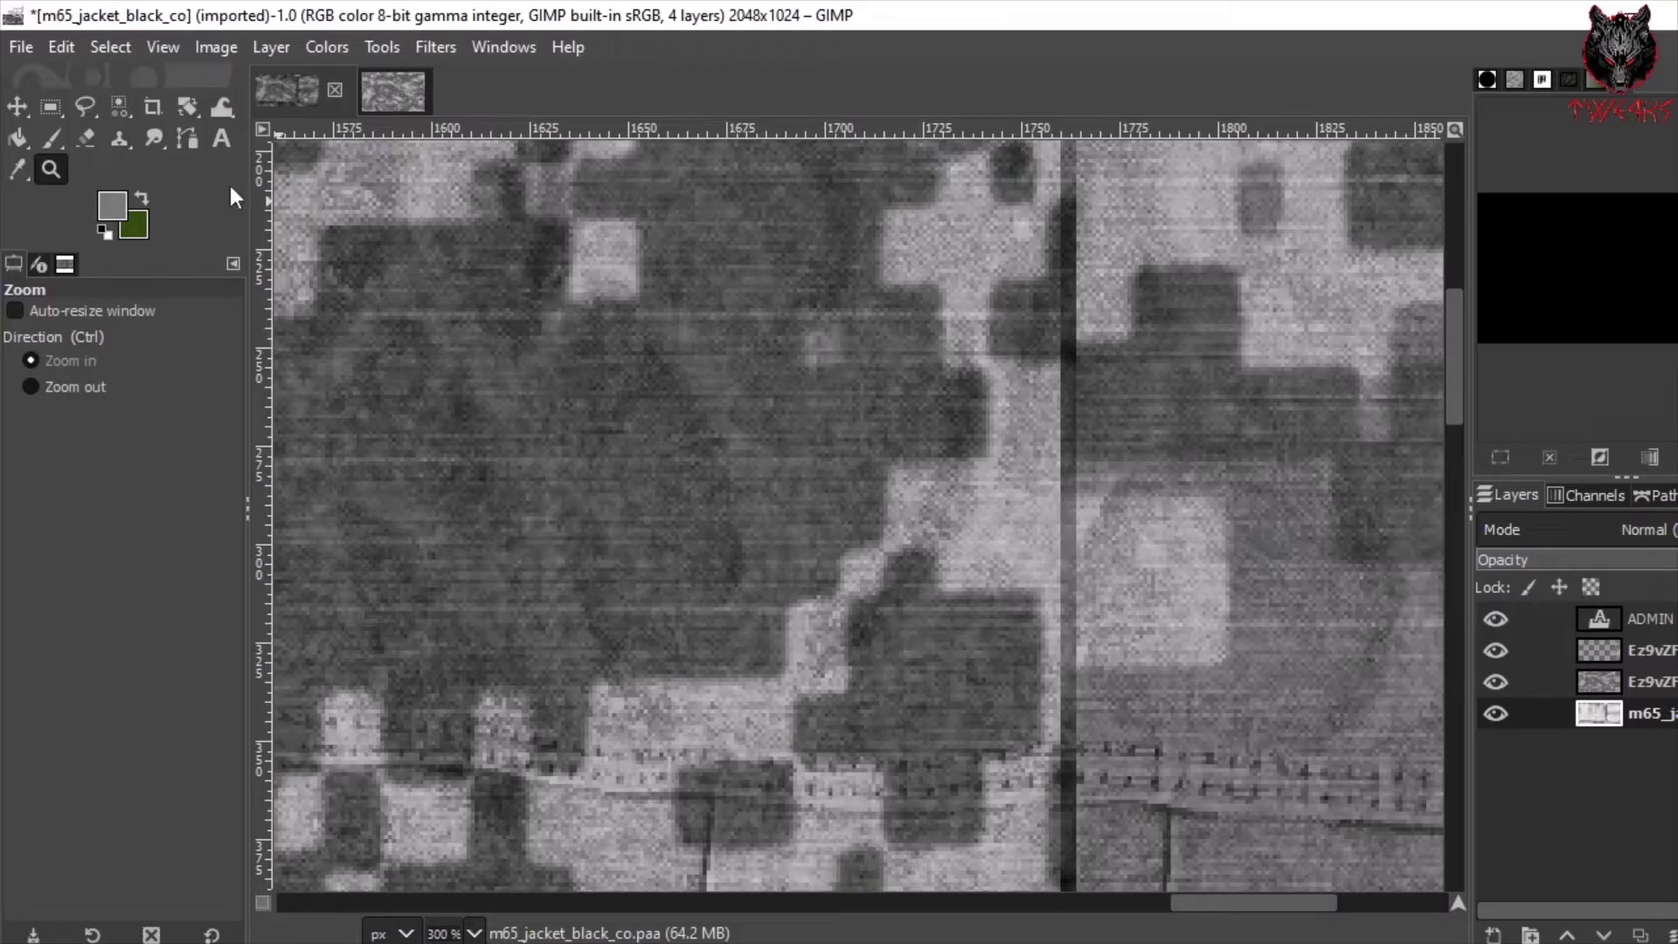
{"action": "left_click", "coordinate": [17, 106]}
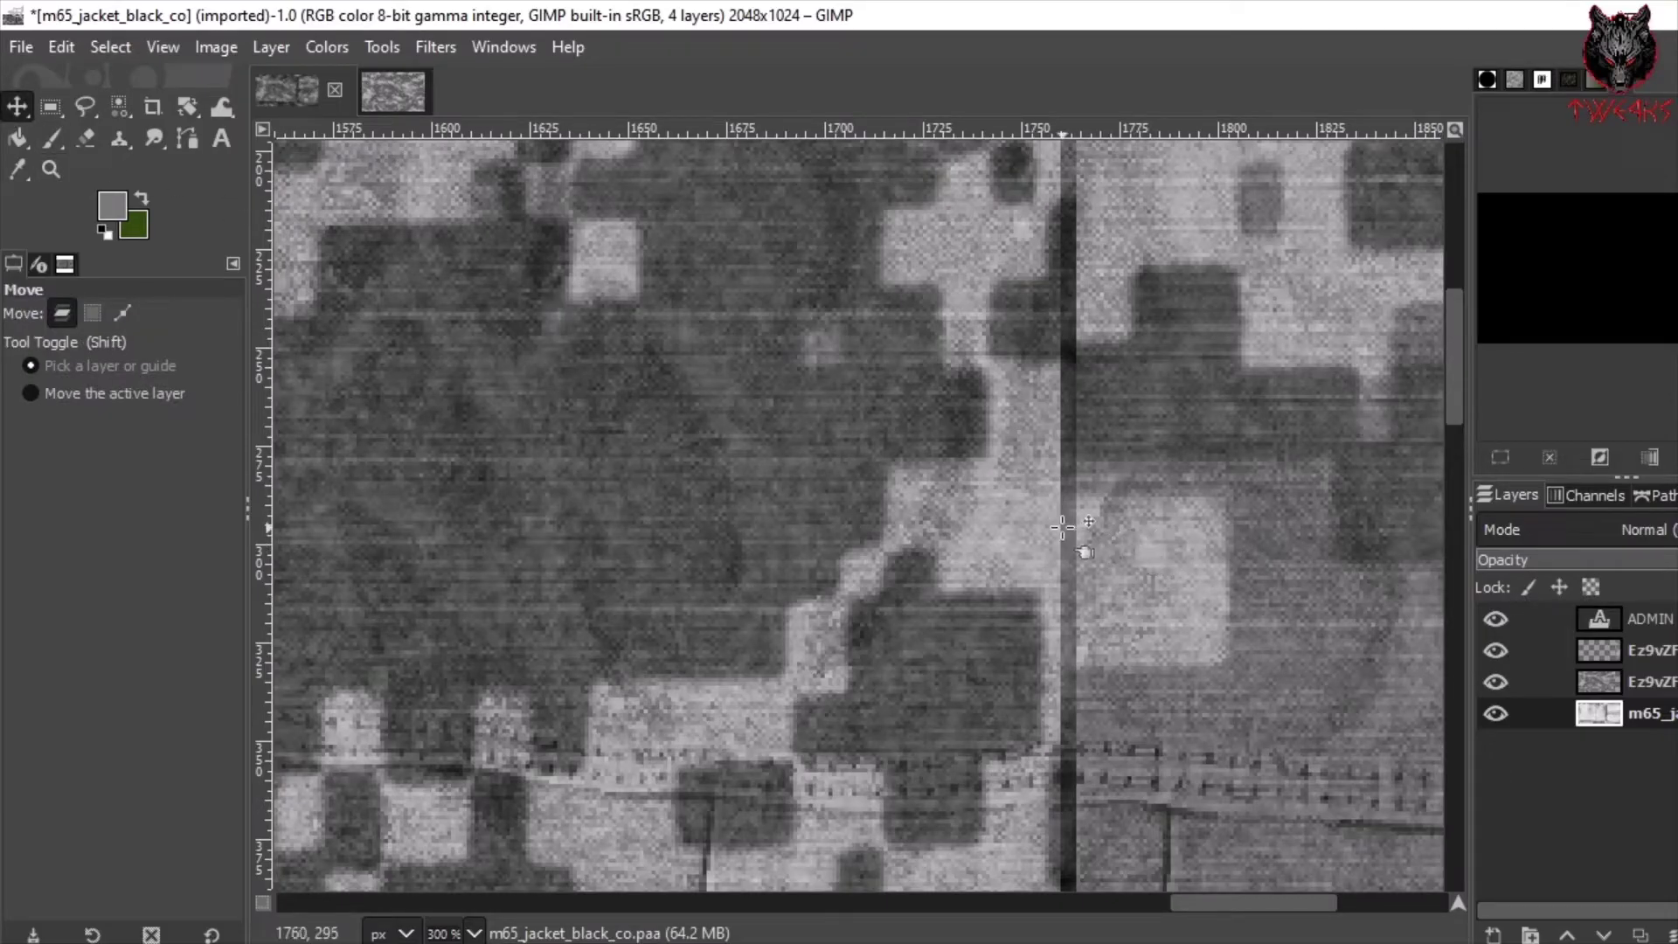
{"action": "left_click", "coordinate": [1113, 539]}
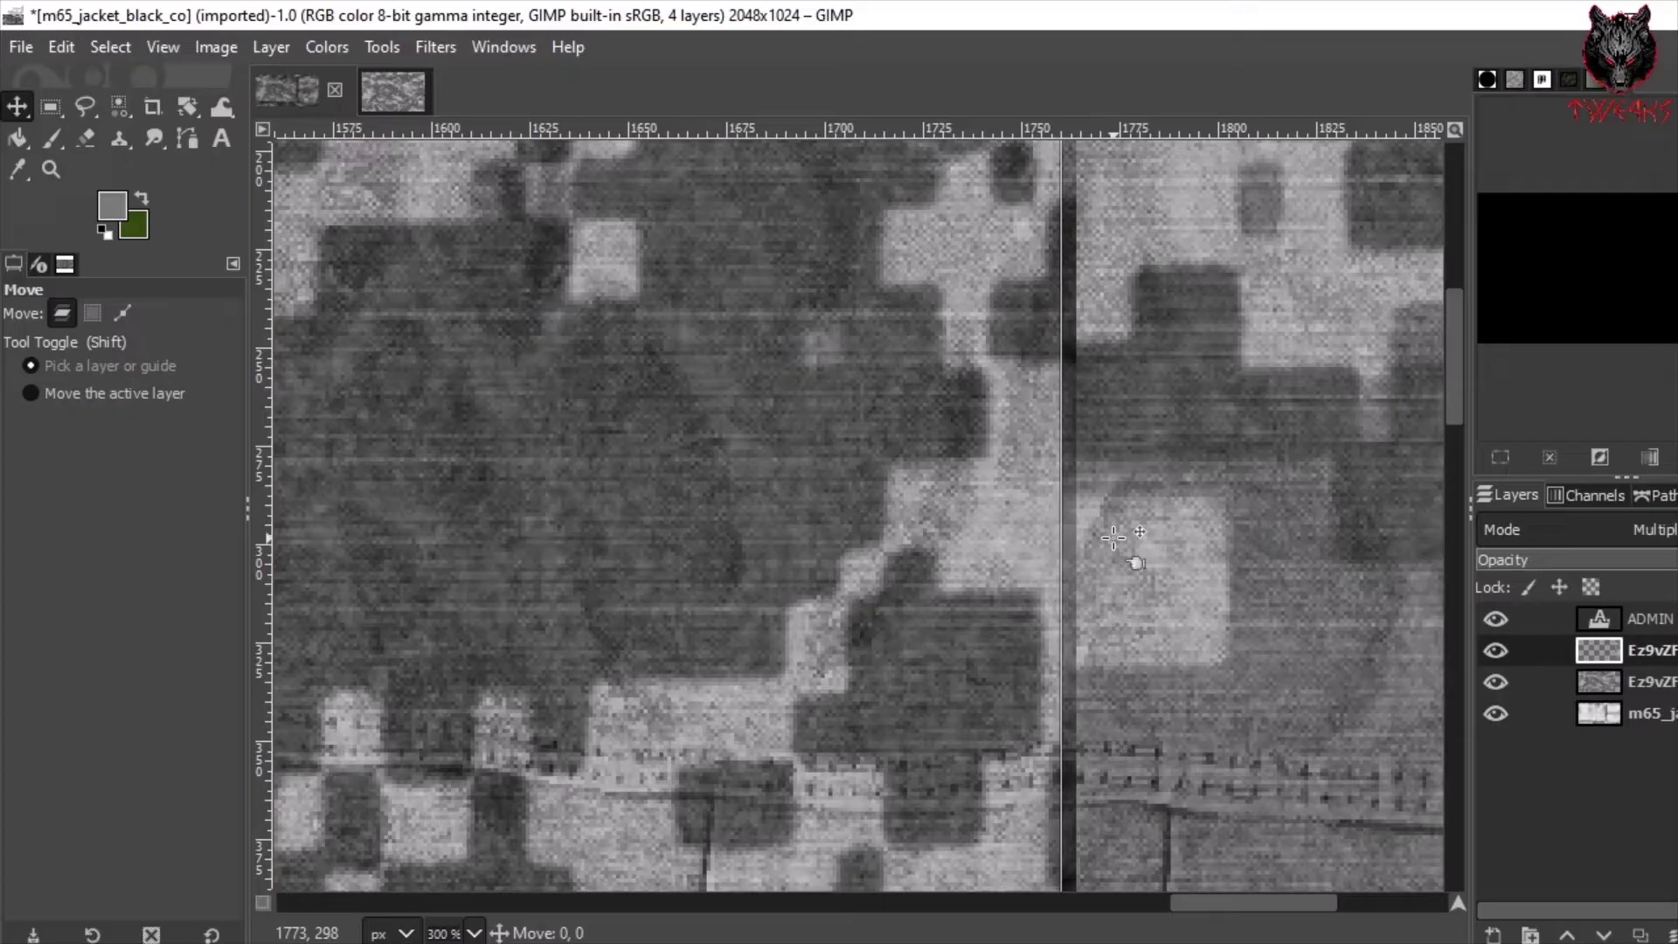
{"action": "left_click_drag", "start_coordinate": [1114, 538], "coordinate": [1129, 538]}
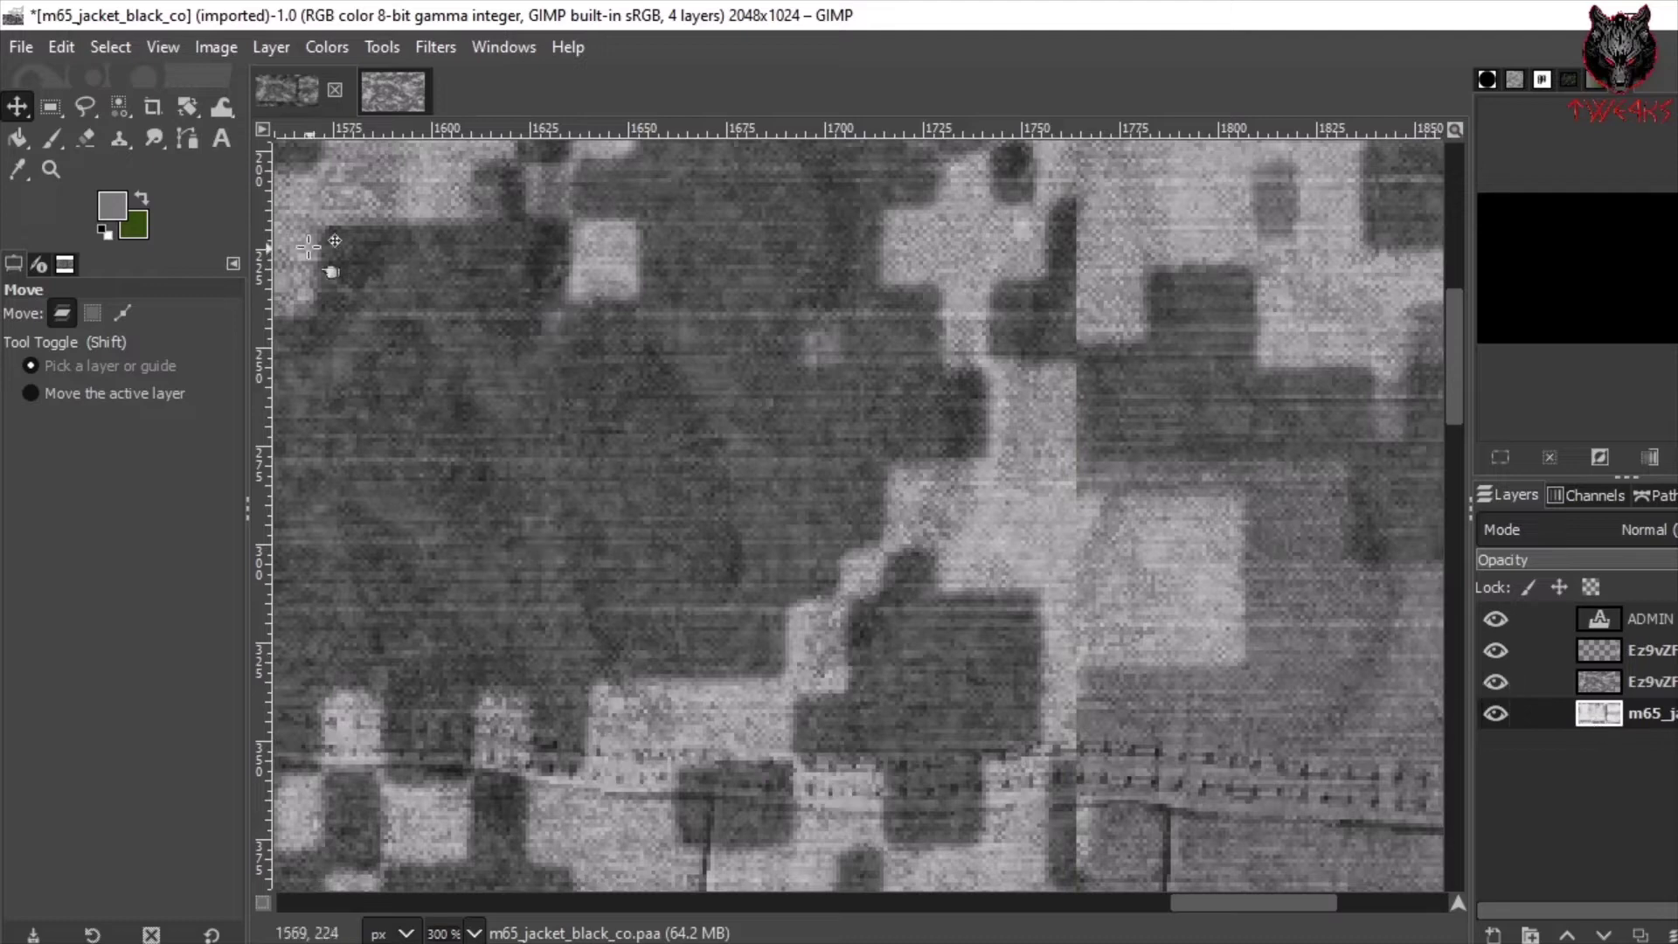
Start exporting the finished jacket texture and choose the CustomClothing\data folder on the P: drive as its destination
{"action": "left_click", "coordinate": [50, 169]}
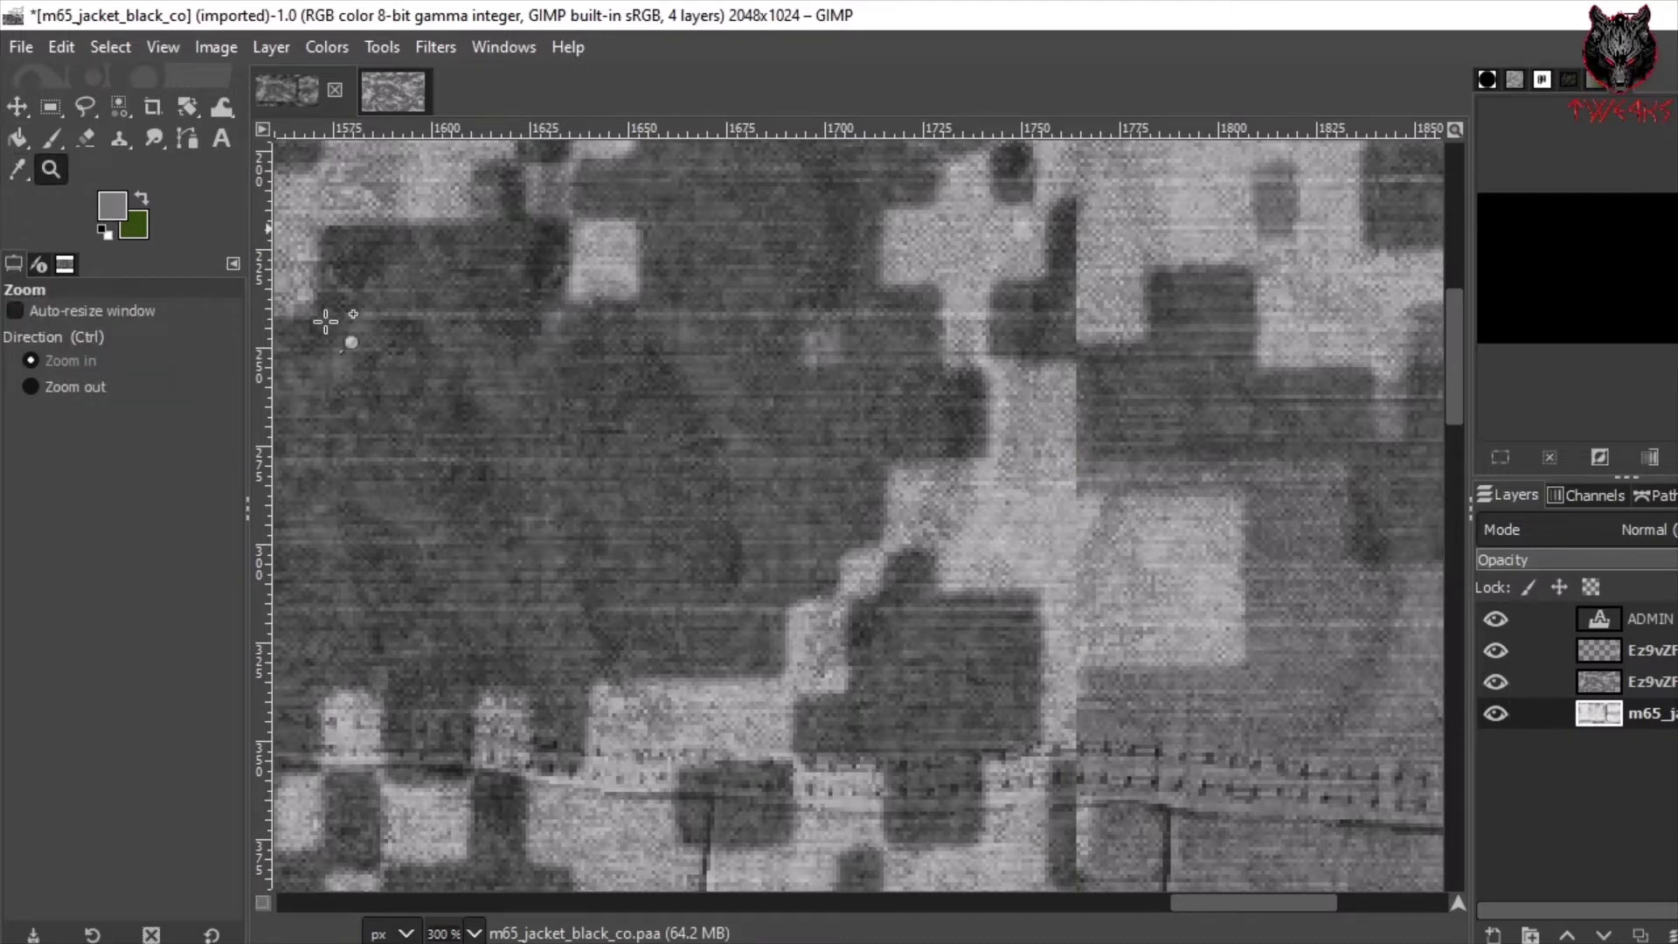
{"action": "left_click", "coordinate": [523, 406], "text": "ctrl"}
{"action": "left_click", "coordinate": [523, 406], "text": "ctrl"}
{"action": "left_click", "coordinate": [518, 411], "text": "ctrl"}
{"action": "left_click", "coordinate": [518, 410], "text": "ctrl"}
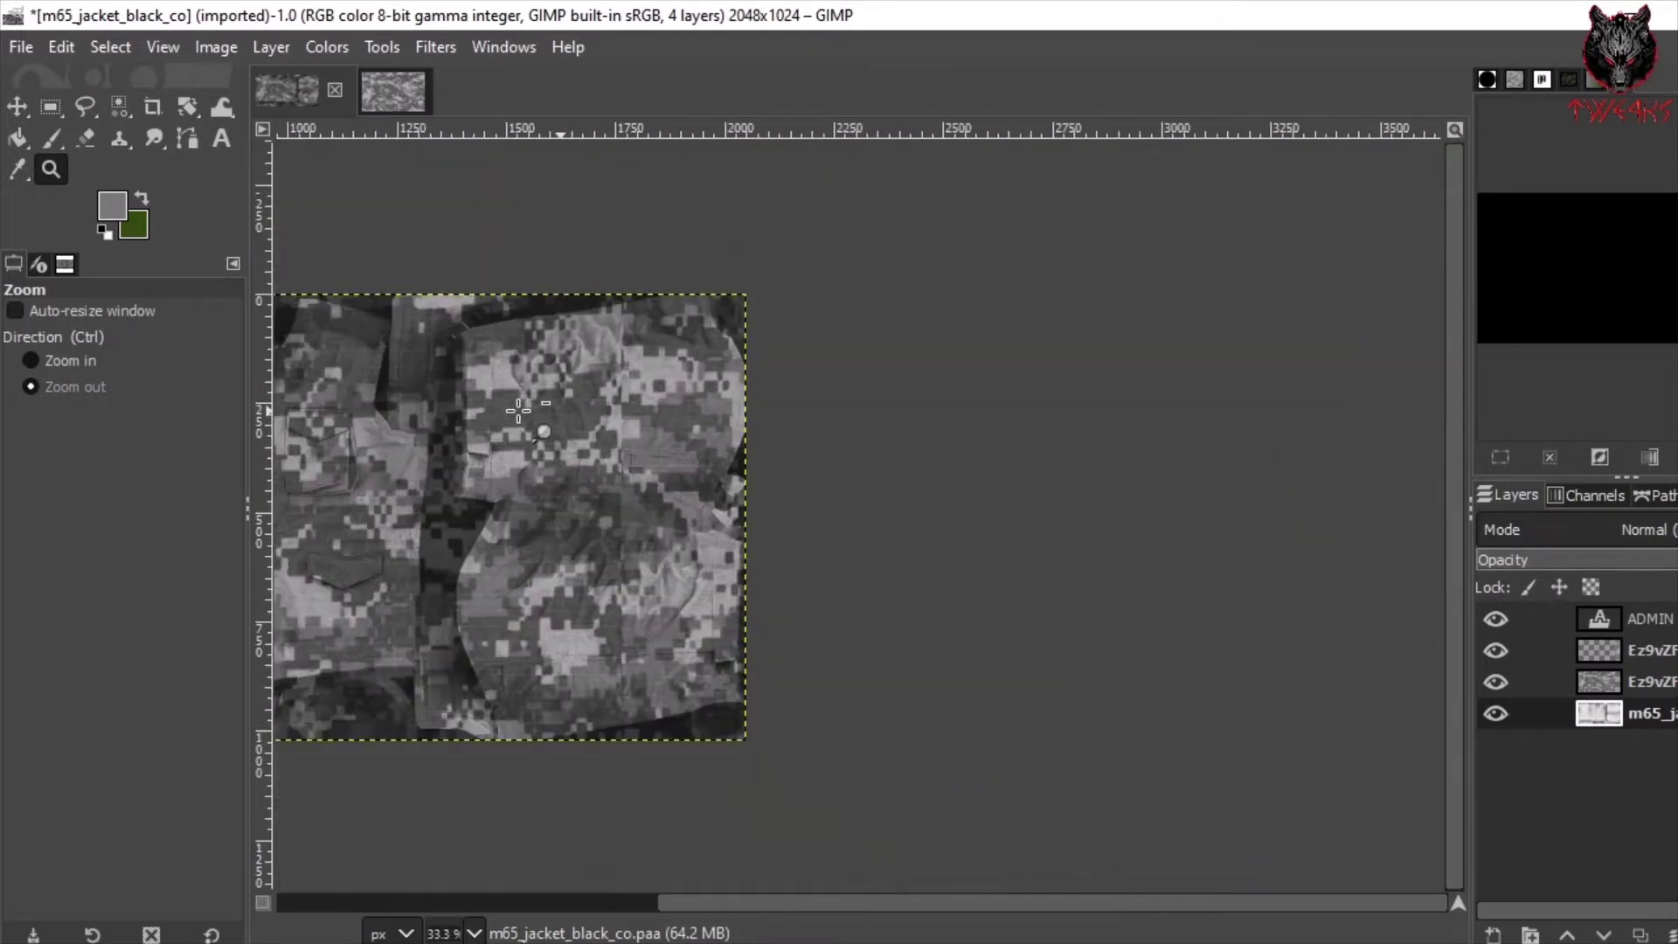
{"action": "left_click_drag", "start_coordinate": [739, 903], "coordinate": [480, 898]}
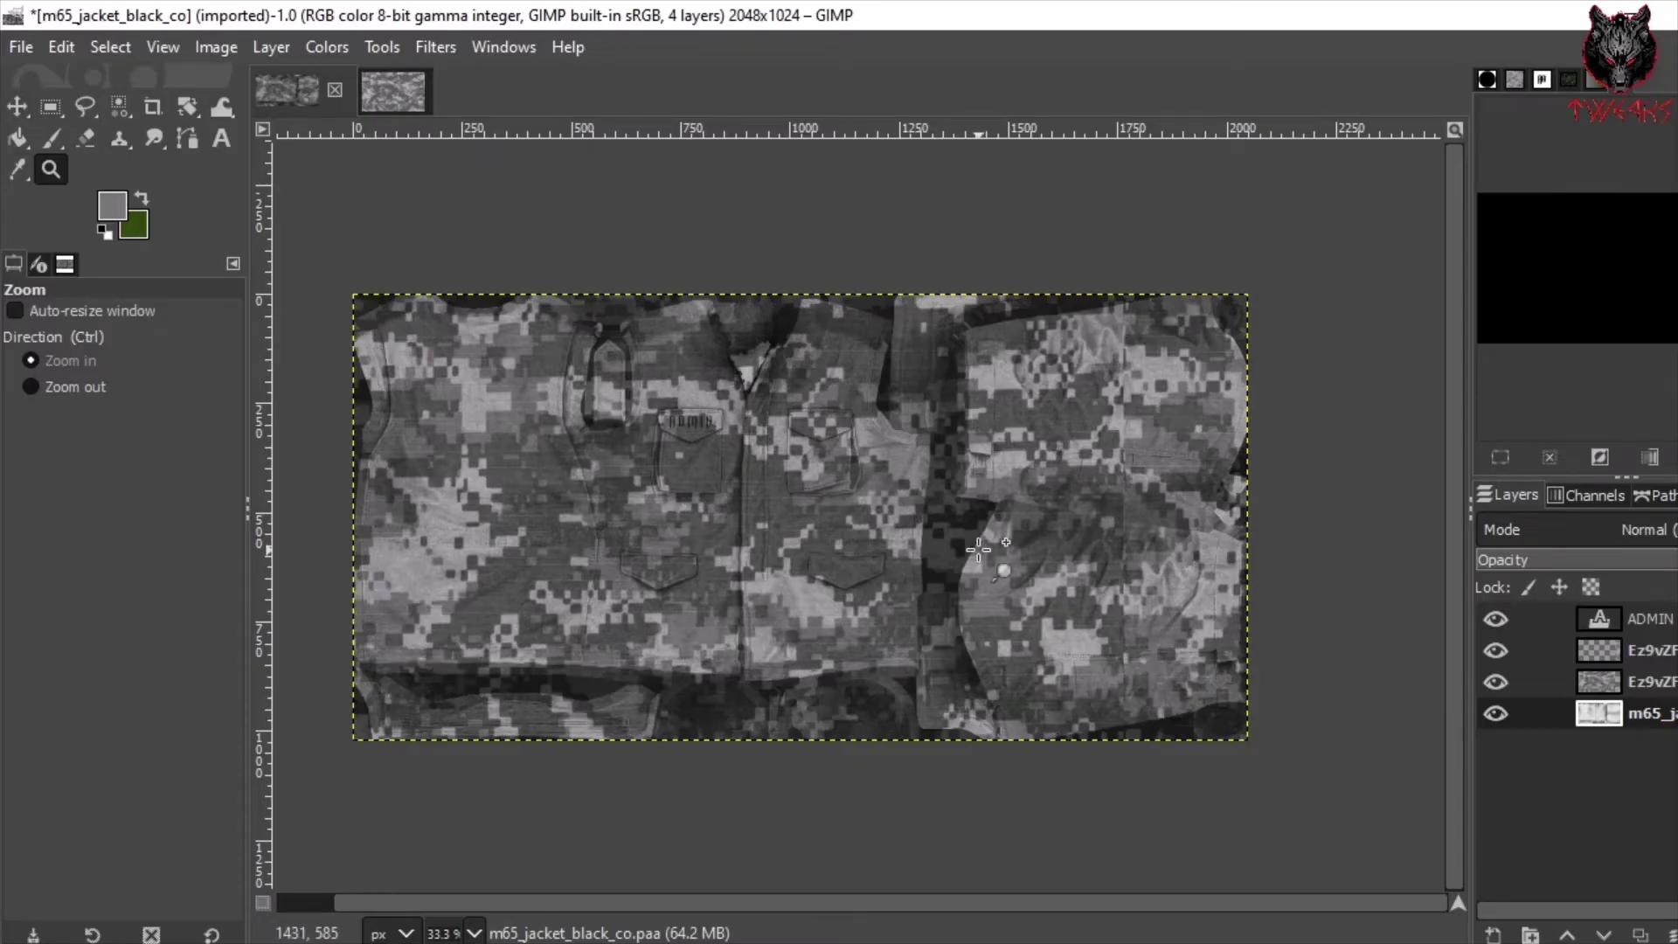
{"action": "left_click", "coordinate": [18, 48]}
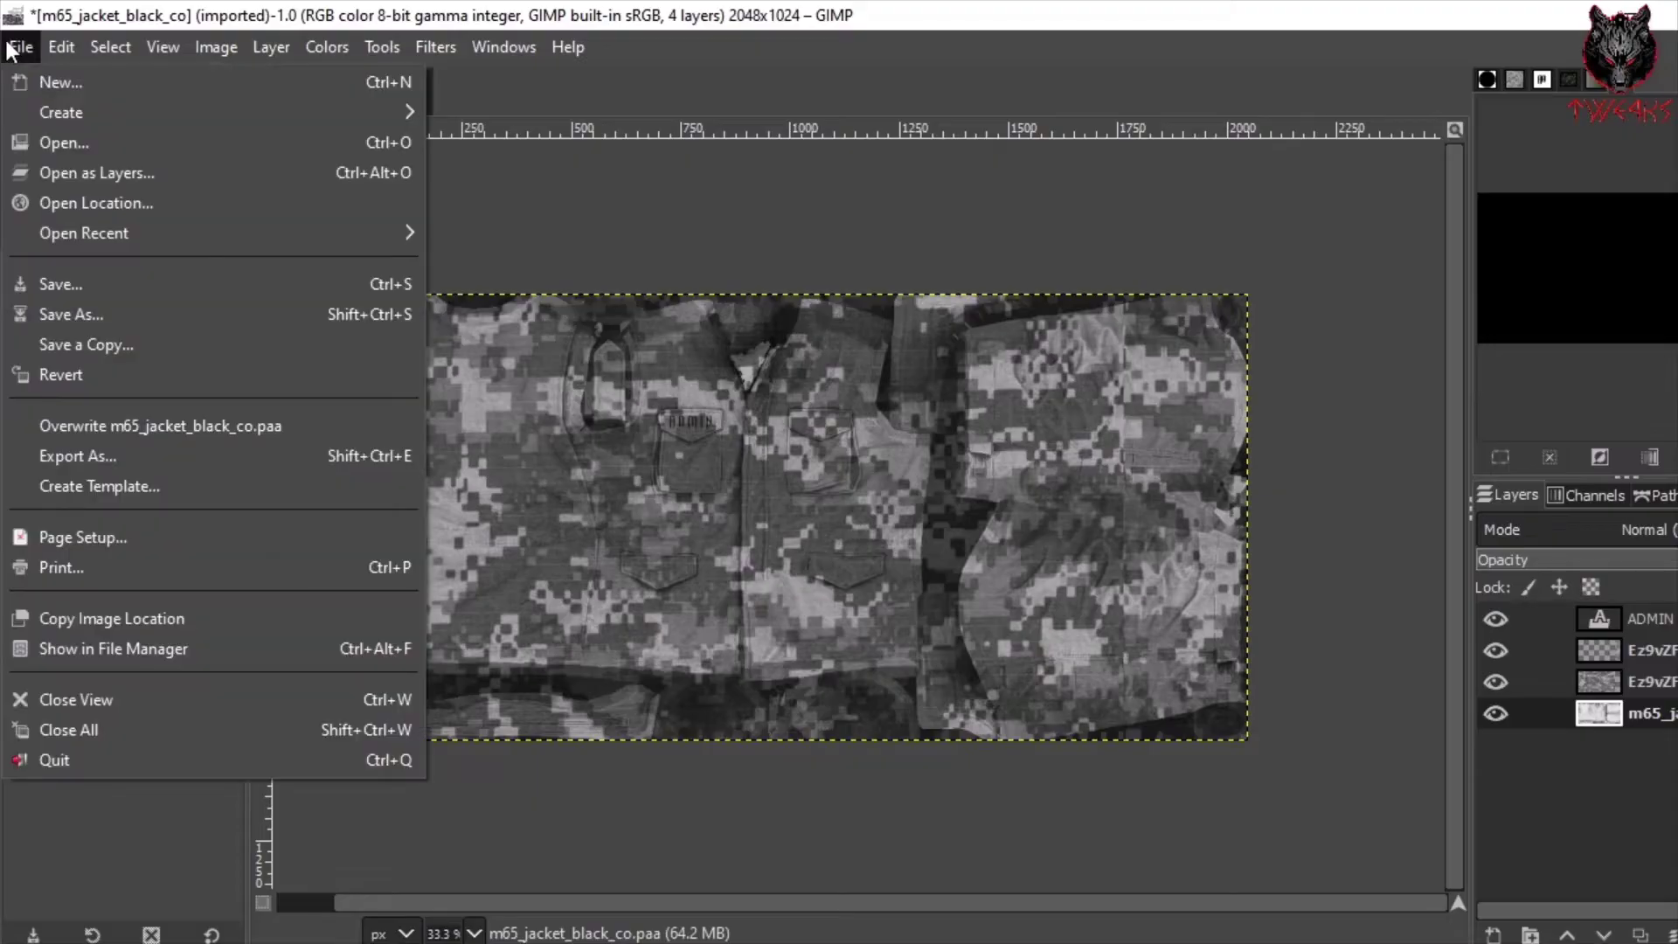
{"action": "left_click", "coordinate": [129, 458]}
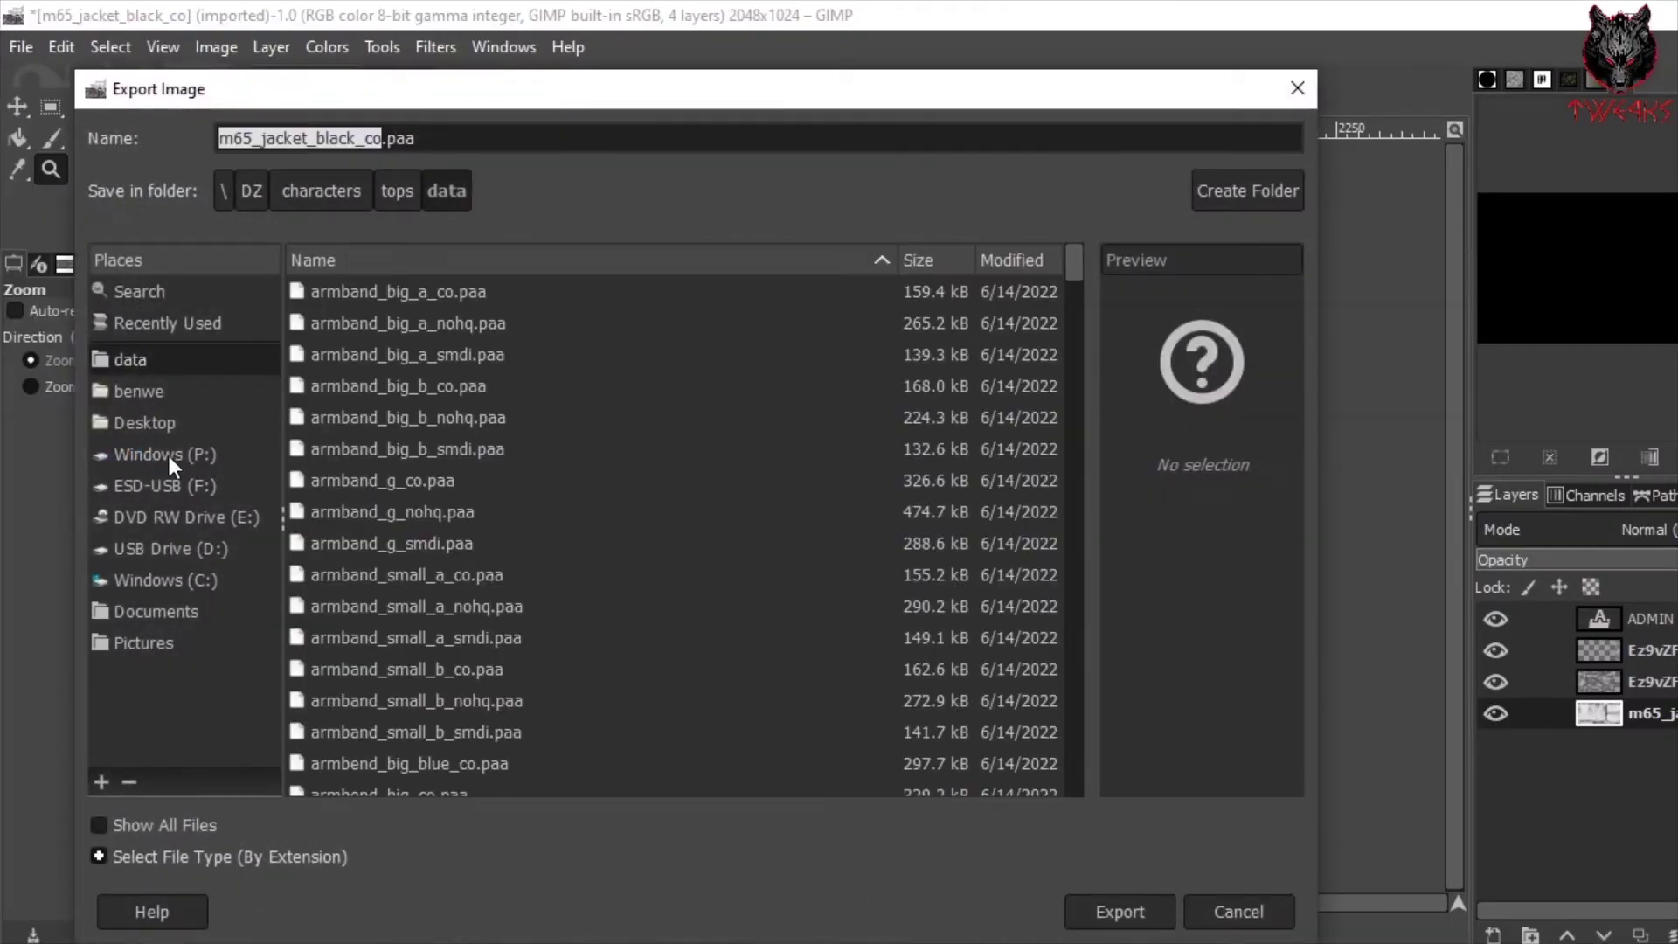
{"action": "left_click", "coordinate": [175, 455]}
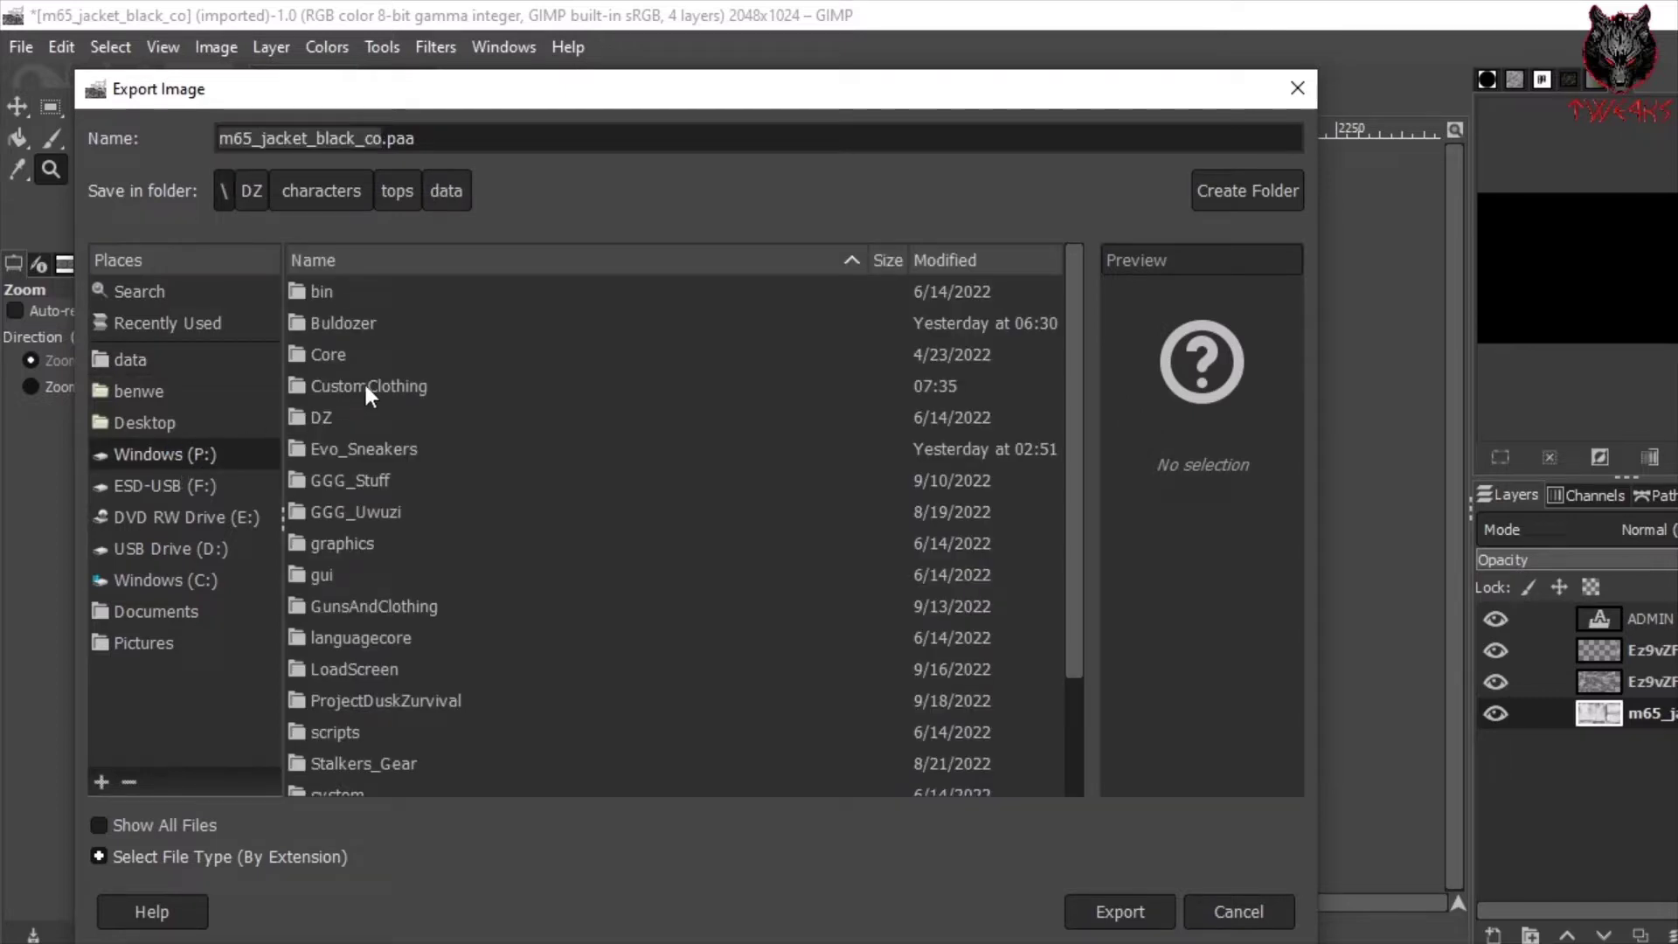
{"action": "double_click", "coordinate": [365, 388]}
{"action": "double_click", "coordinate": [366, 293]}
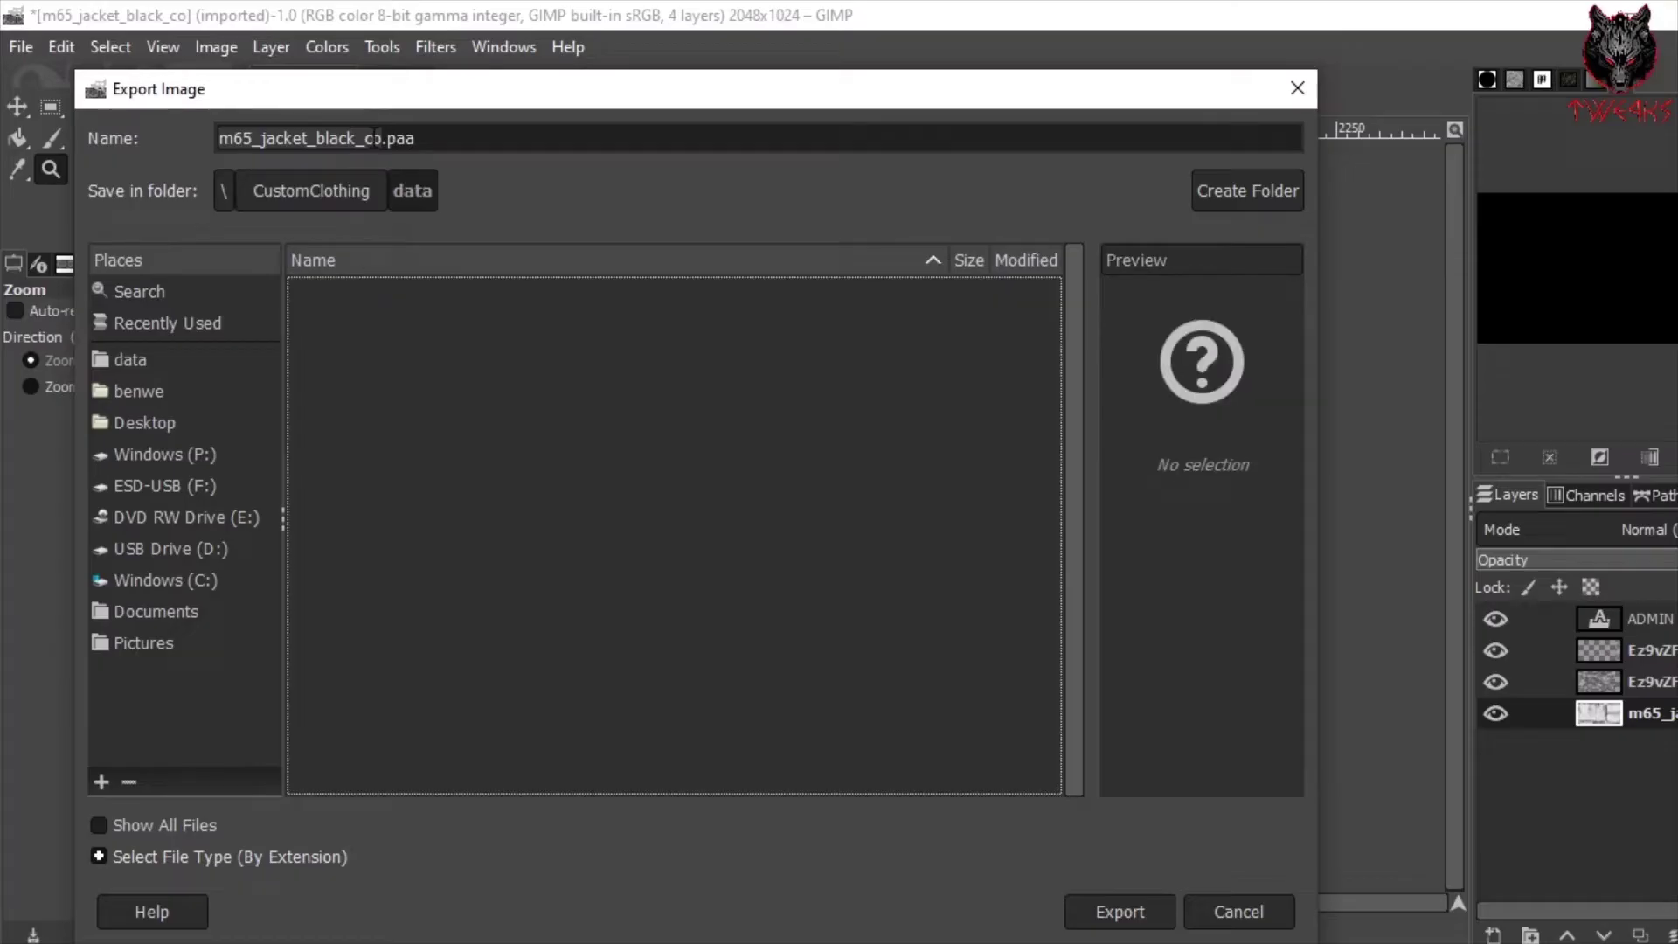
Name the export admin_jacket_co.paa and export it
{"action": "left_click", "coordinate": [359, 138]}
{"action": "left_click", "coordinate": [357, 138]}
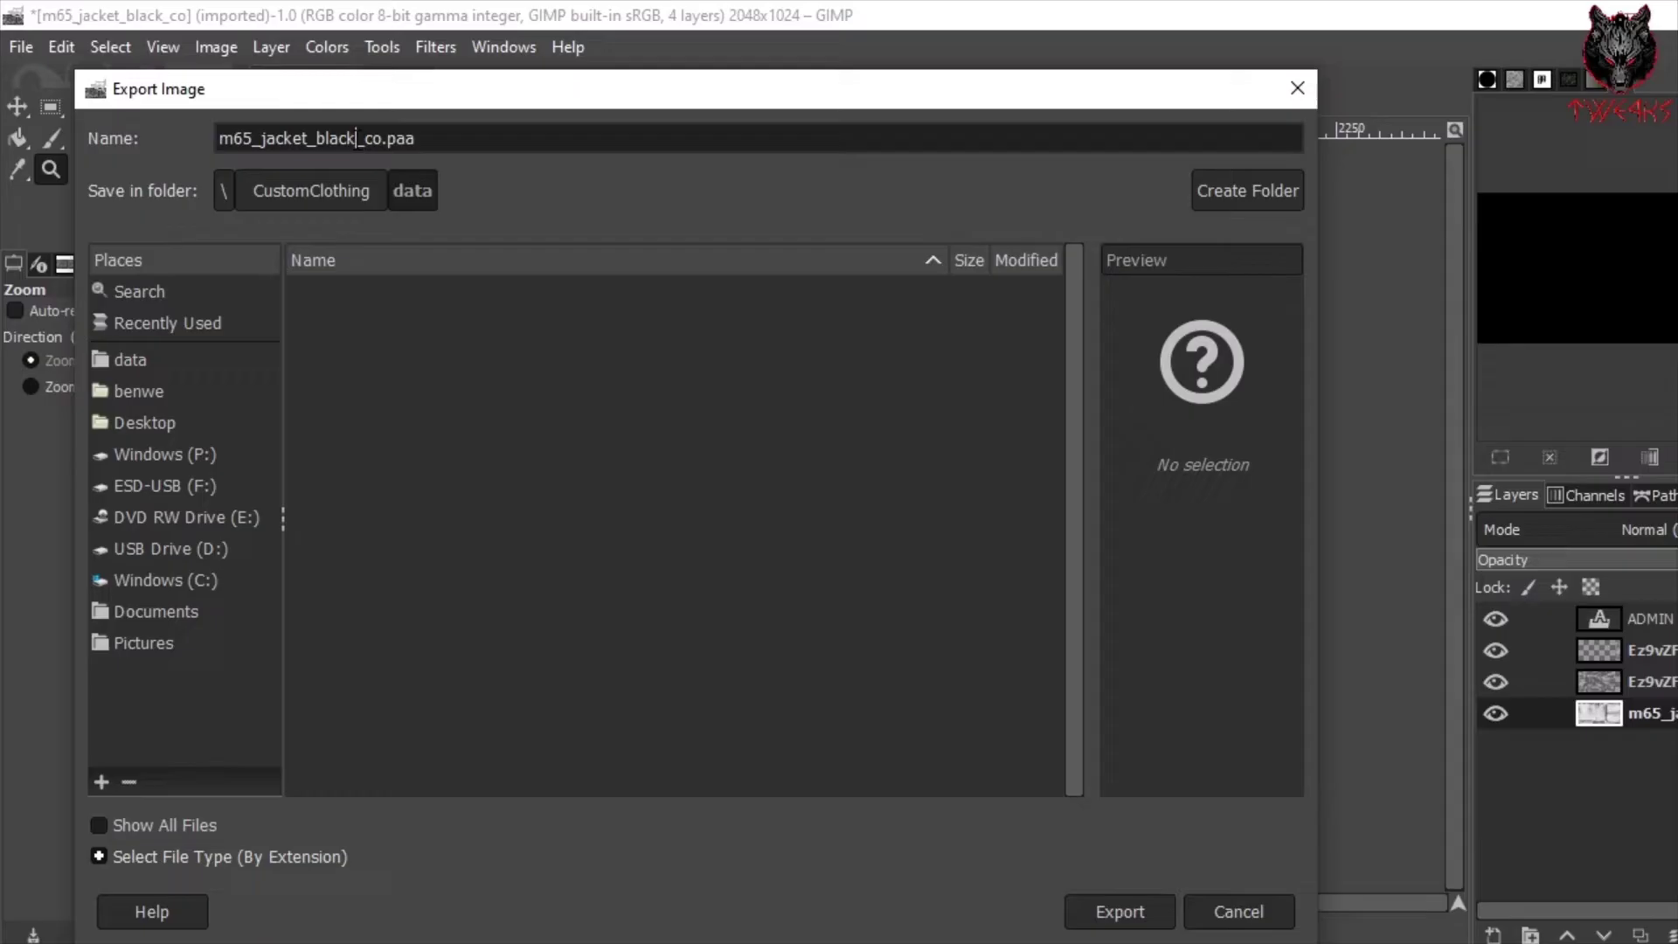
{"action": "left_click_drag", "start_coordinate": [359, 138], "coordinate": [204, 132]}
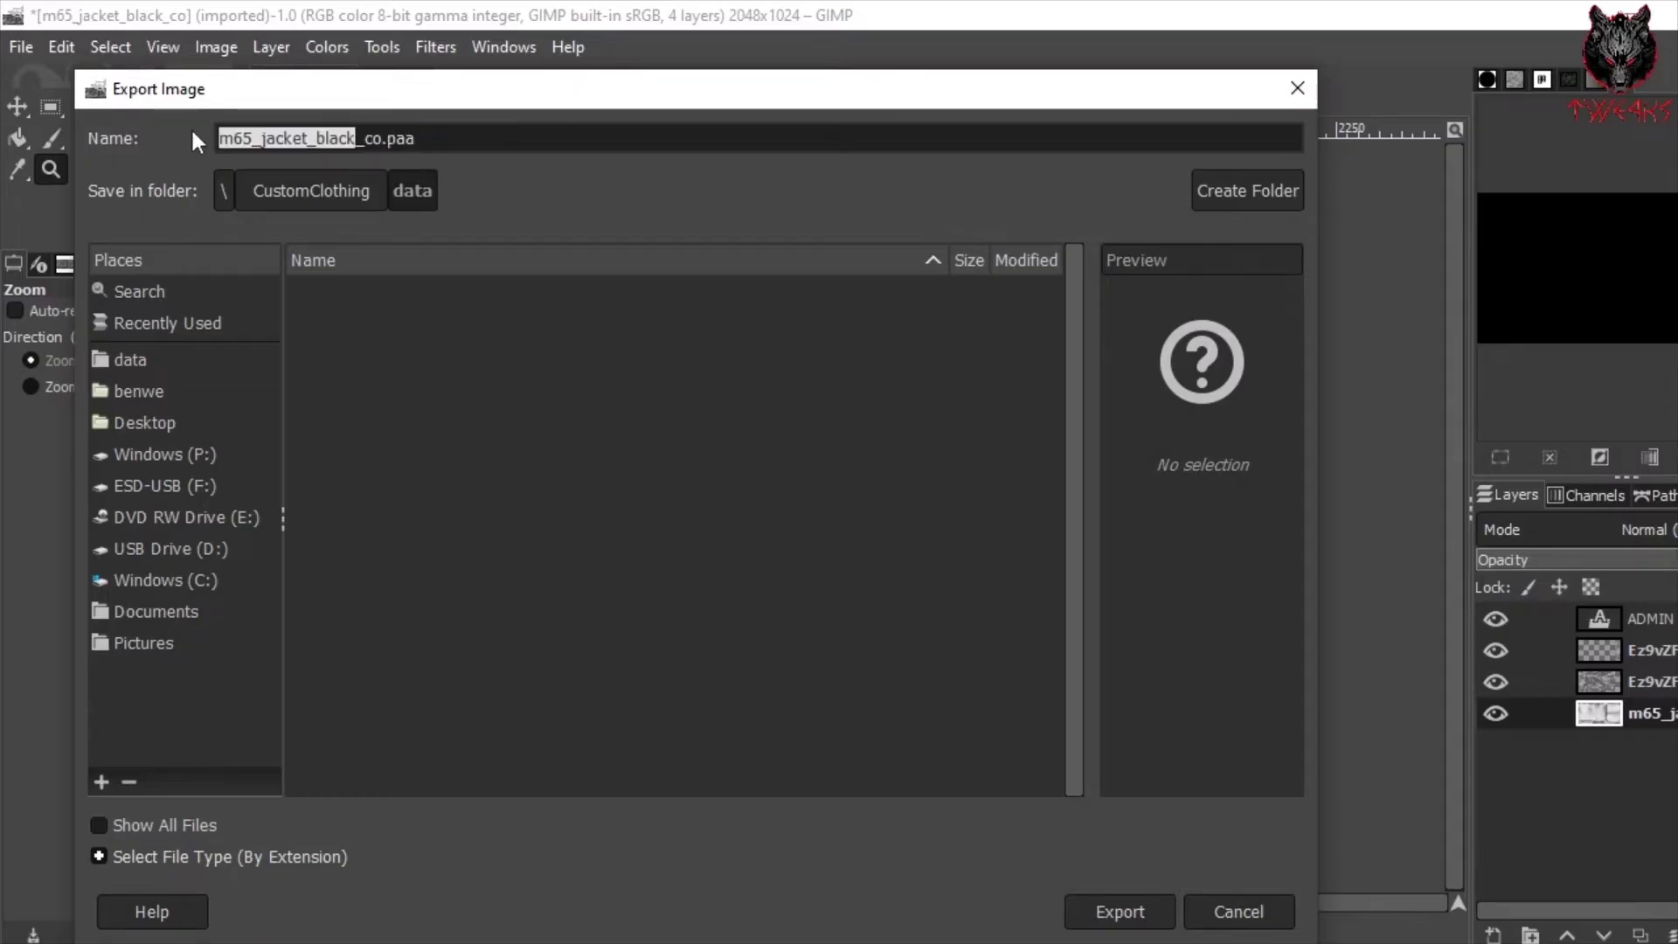
{"action": "type", "text": "admin"}
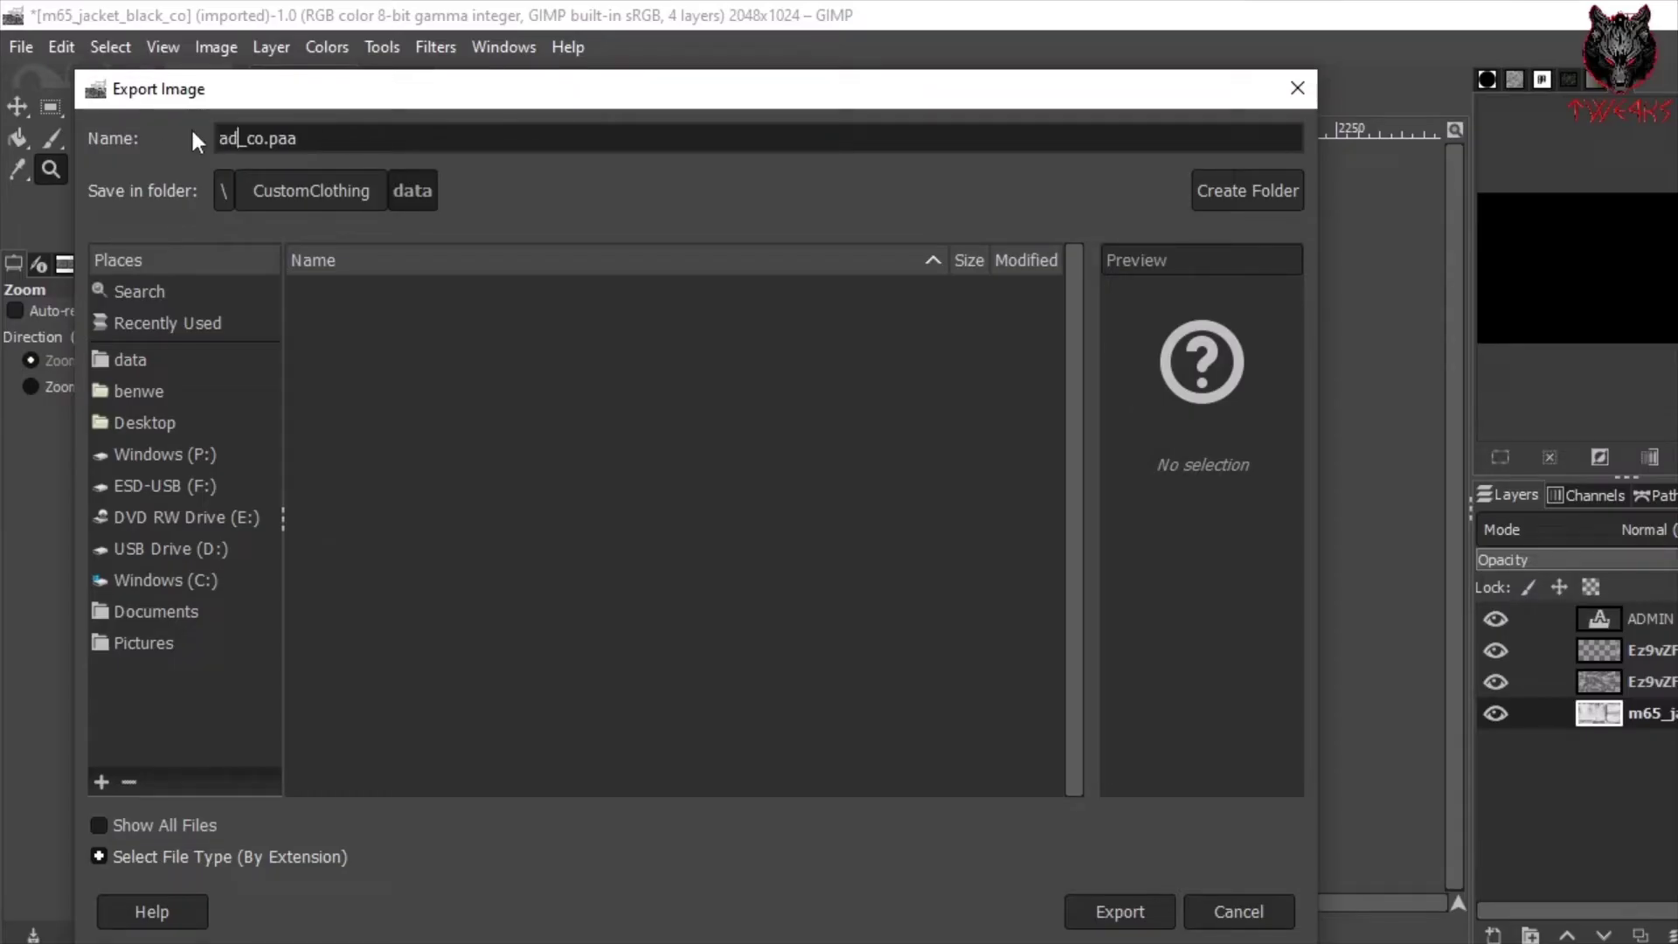
{"action": "type", "text": "_jacket"}
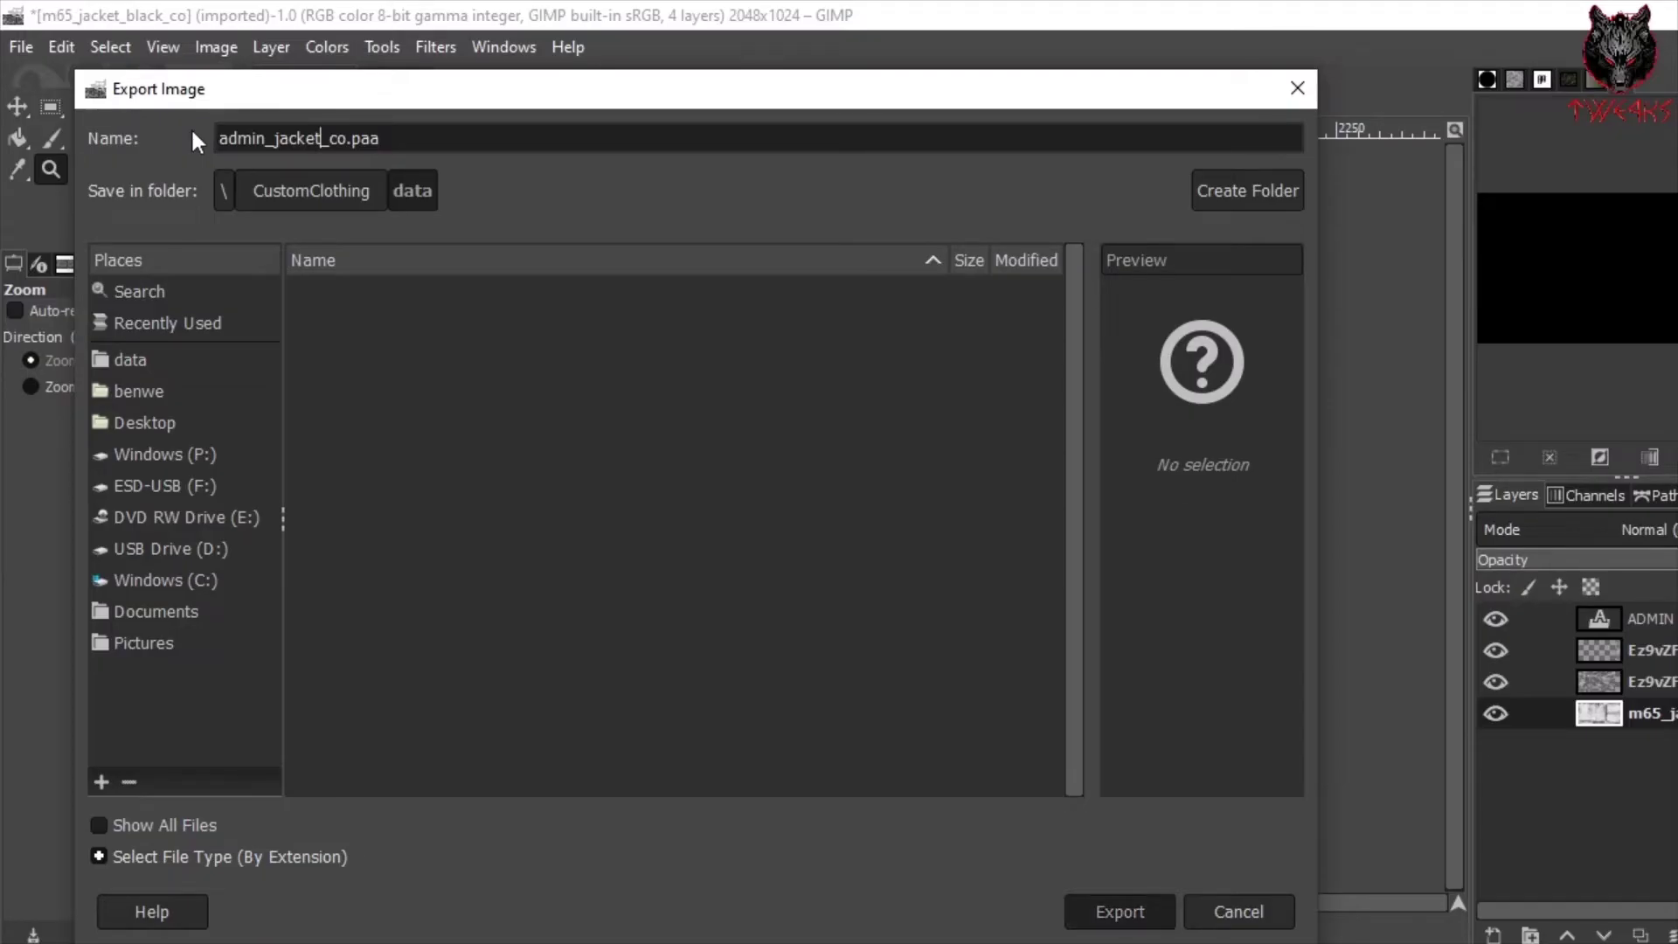
{"action": "key", "text": "Return"}
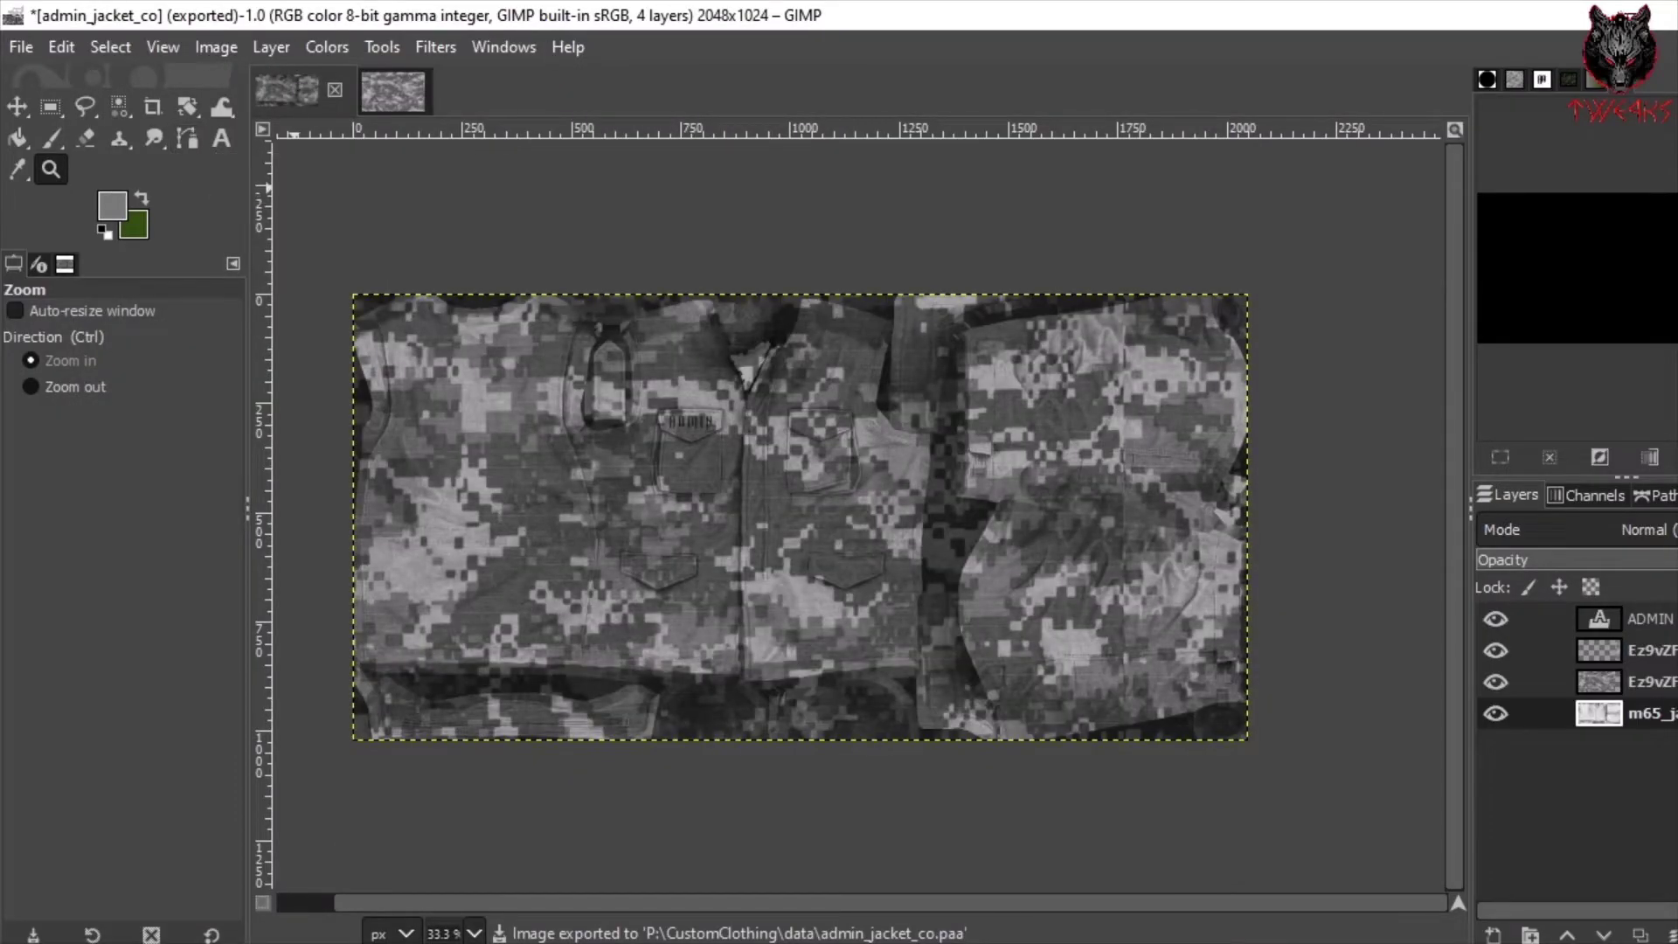
Leave GIMP for File Explorer and open the config C++ source file from P:\DZ\characters\tops in Visual Studio Code
{"action": "key", "text": "ctrl+q"}
{"action": "left_click", "coordinate": [353, 387]}
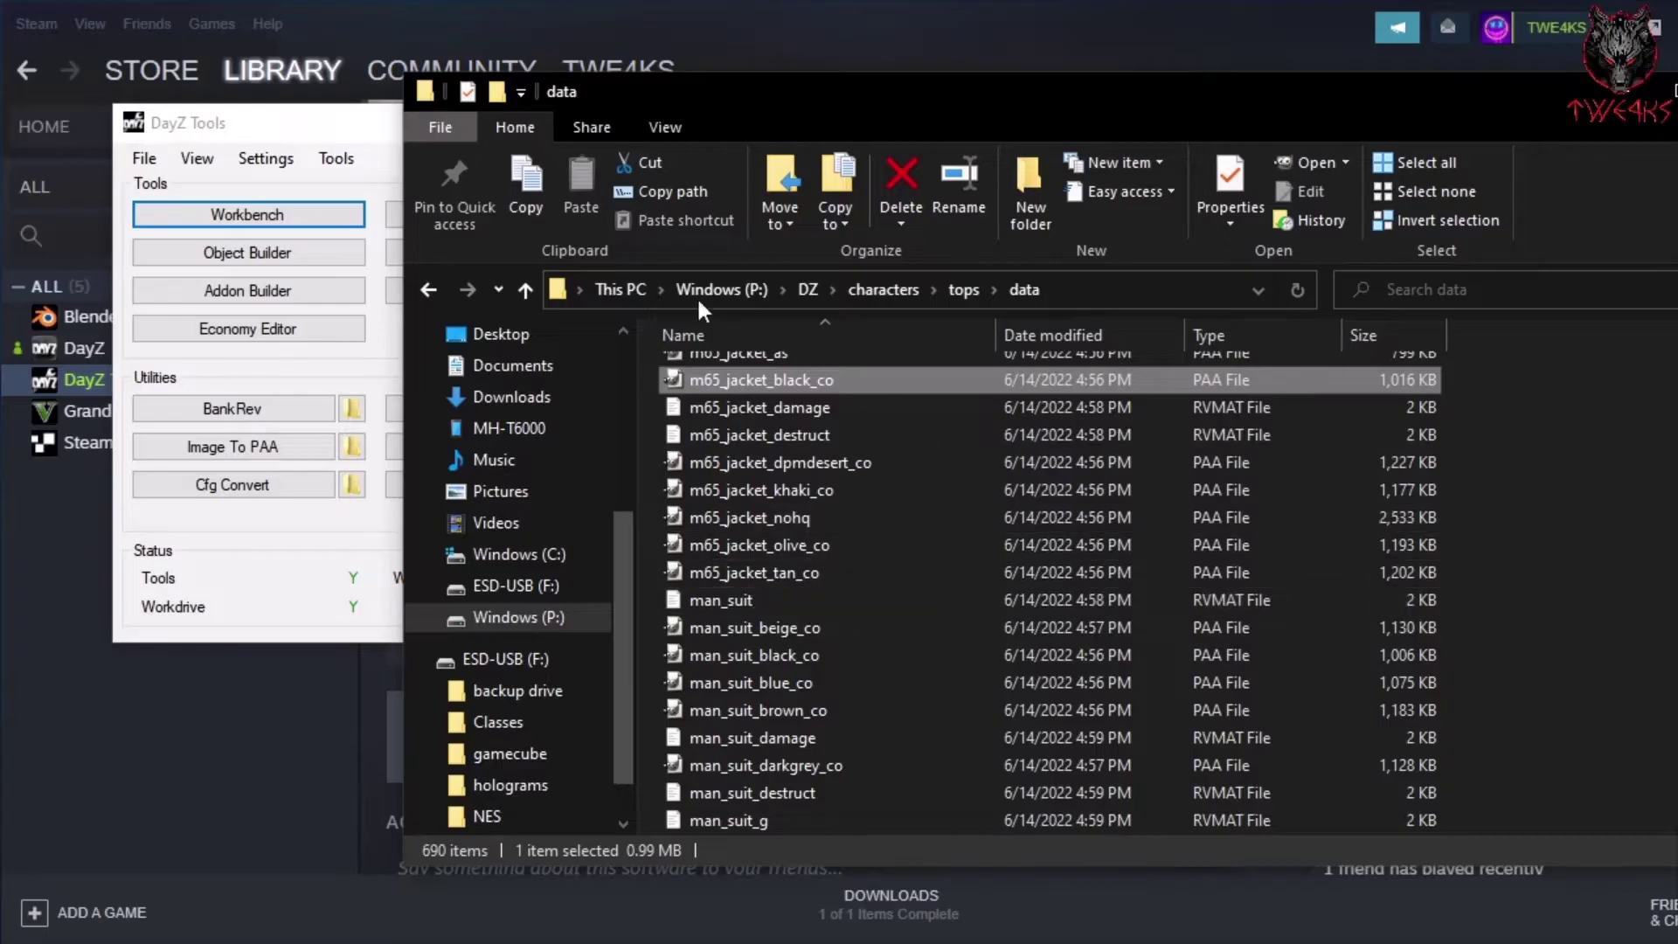
{"action": "left_click", "coordinate": [533, 285]}
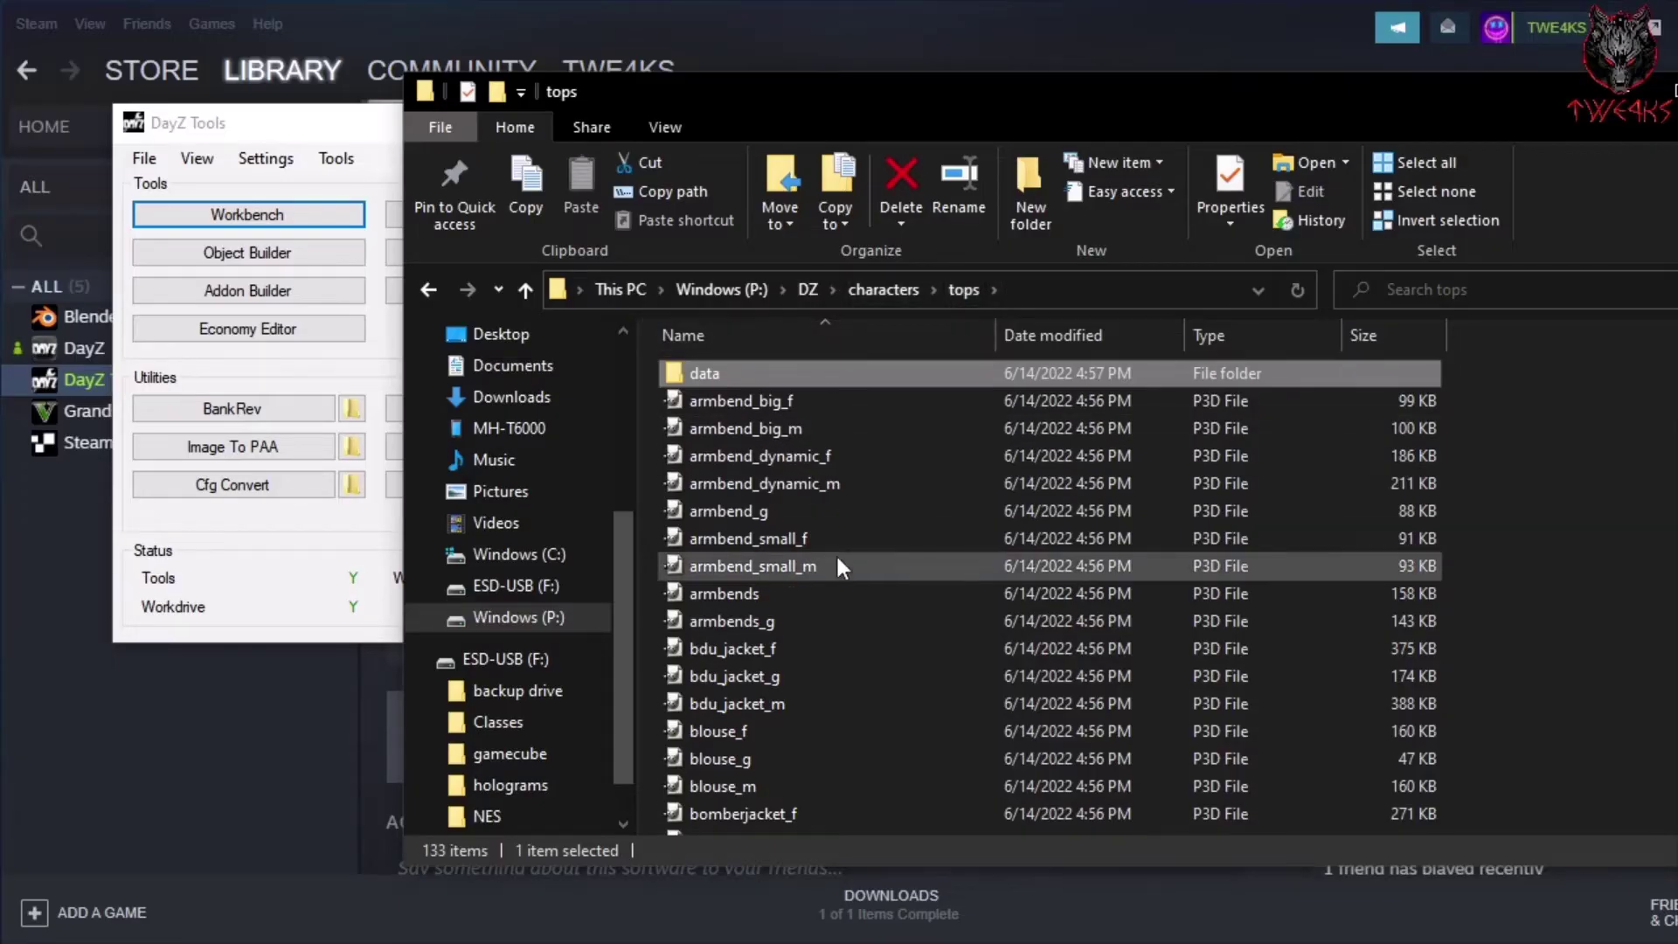
{"action": "scroll", "coordinate": [837, 566], "scroll_direction": "down", "scroll_amount": 5}
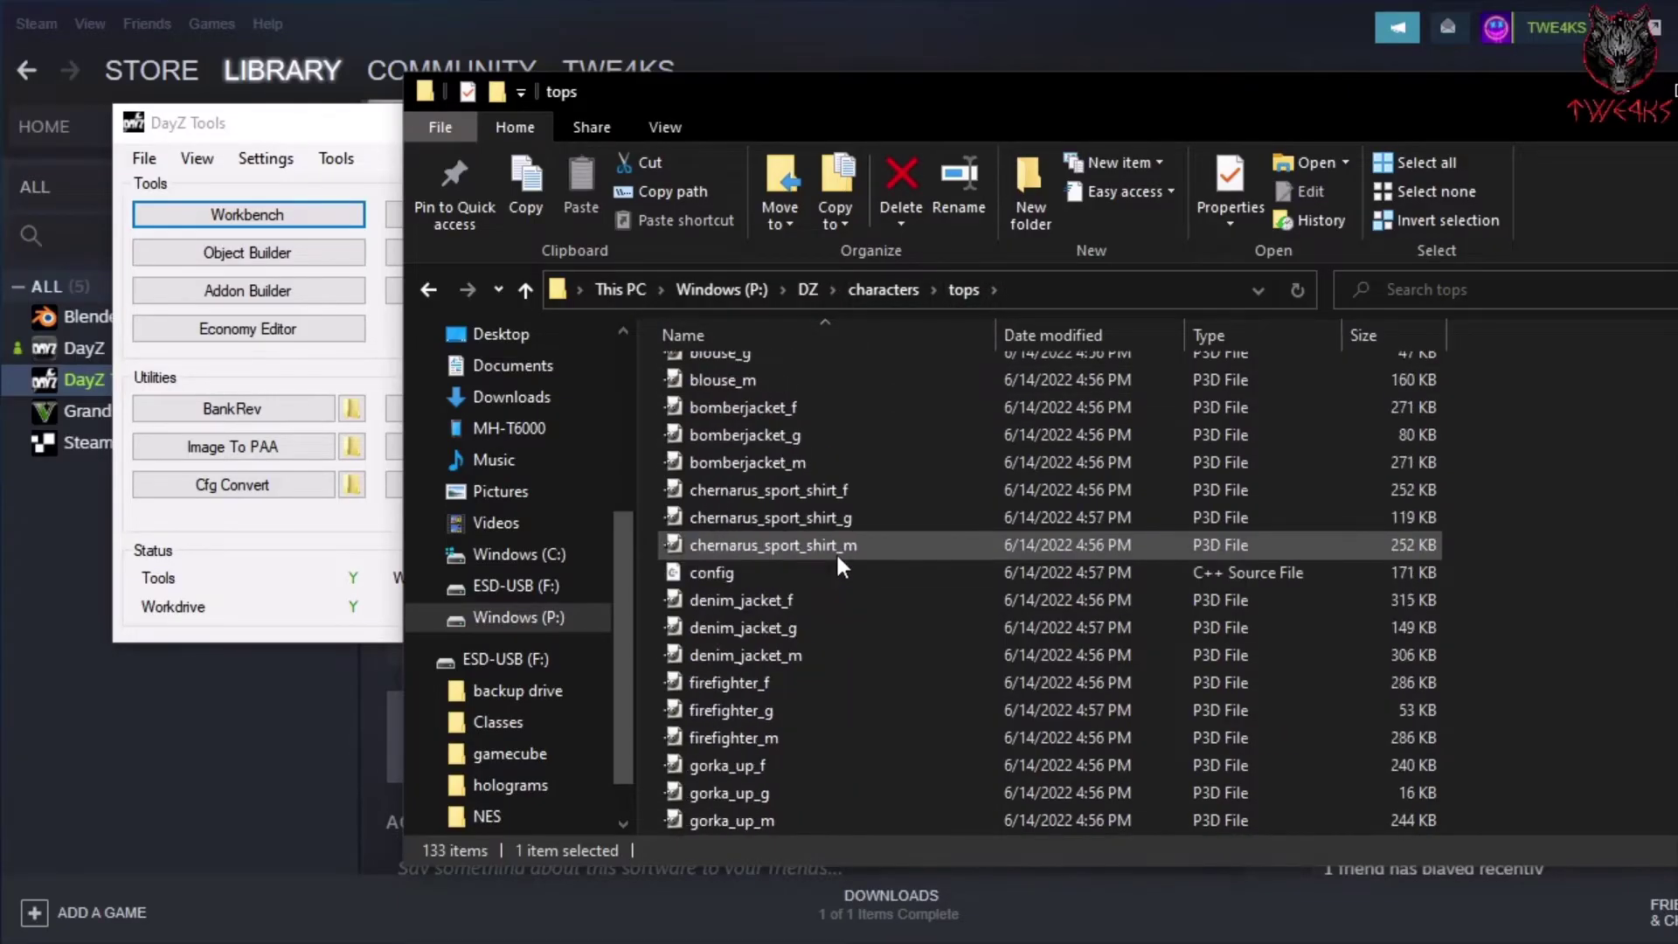
{"action": "left_click", "coordinate": [743, 569]}
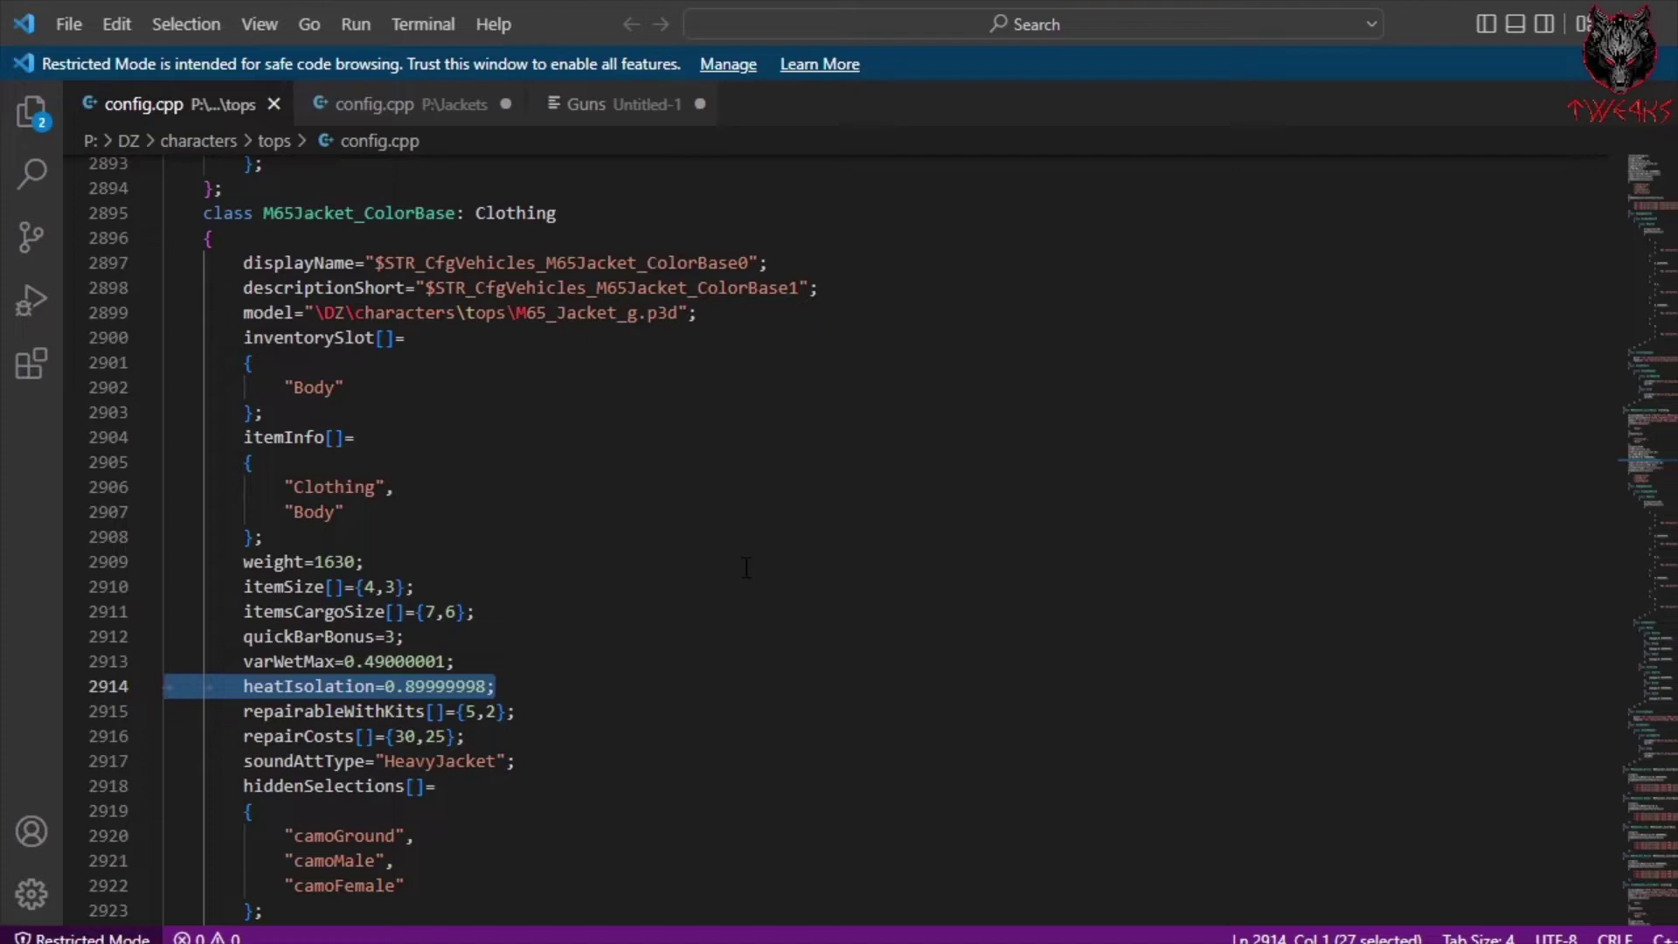
Locate the M65Jacket_ColorBase class in the tops config.cpp through the m65 search results, and collapse the search sidebar
{"action": "scroll", "coordinate": [725, 556], "scroll_direction": "up", "scroll_amount": 8}
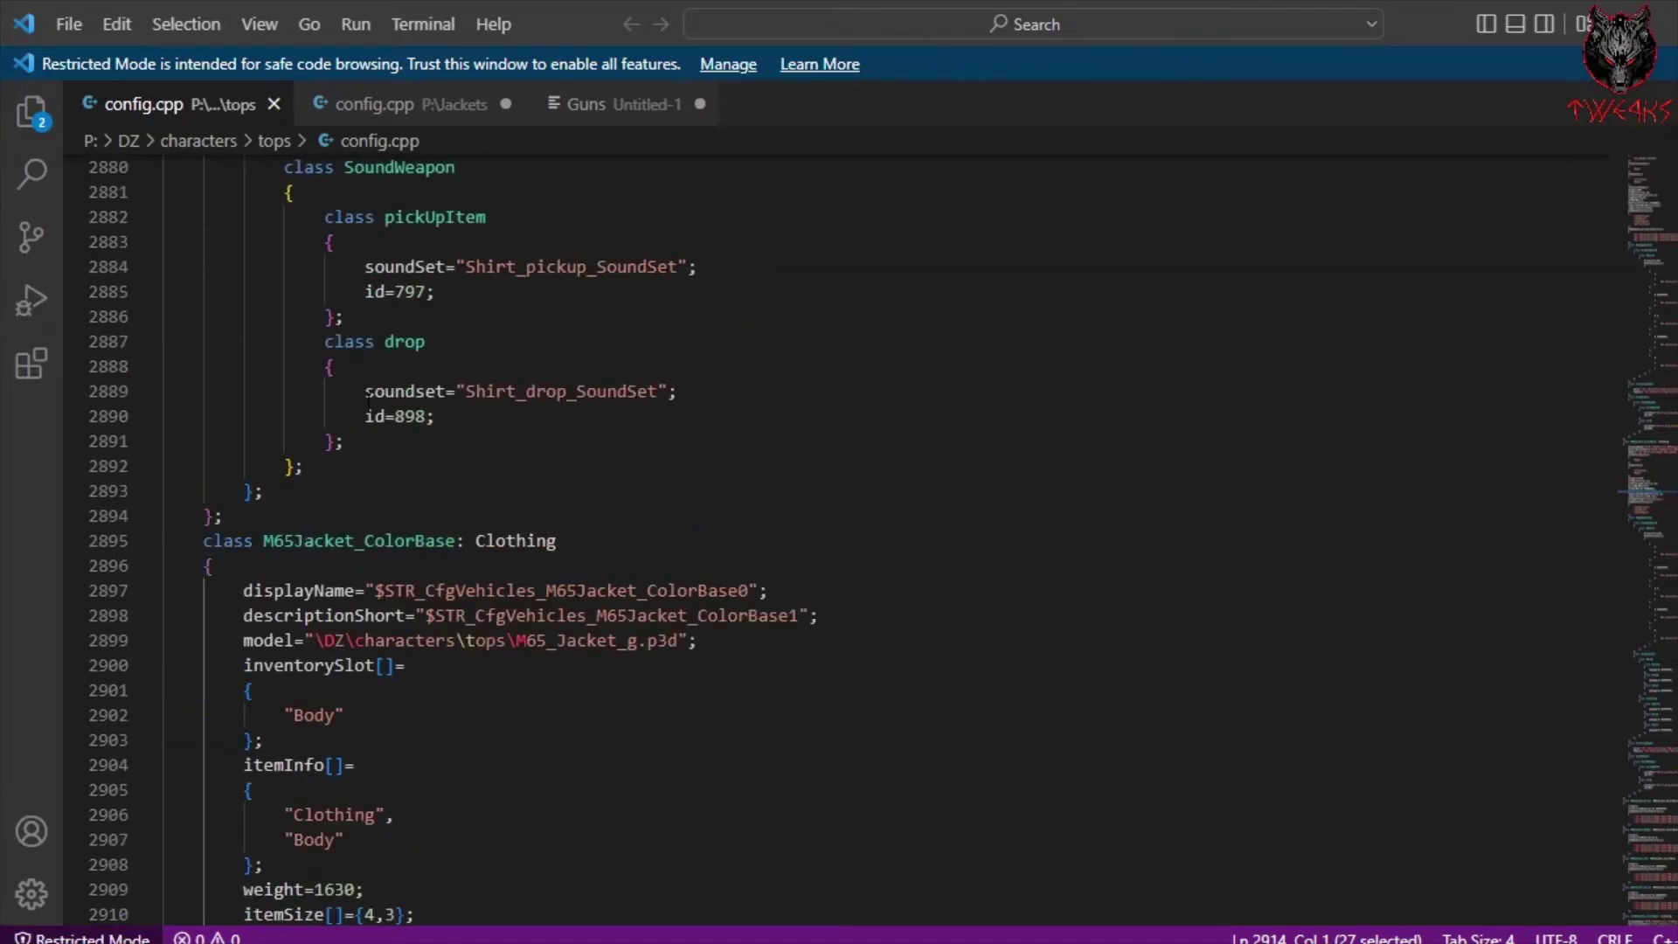
{"action": "left_click_drag", "start_coordinate": [1655, 472], "coordinate": [1644, 179]}
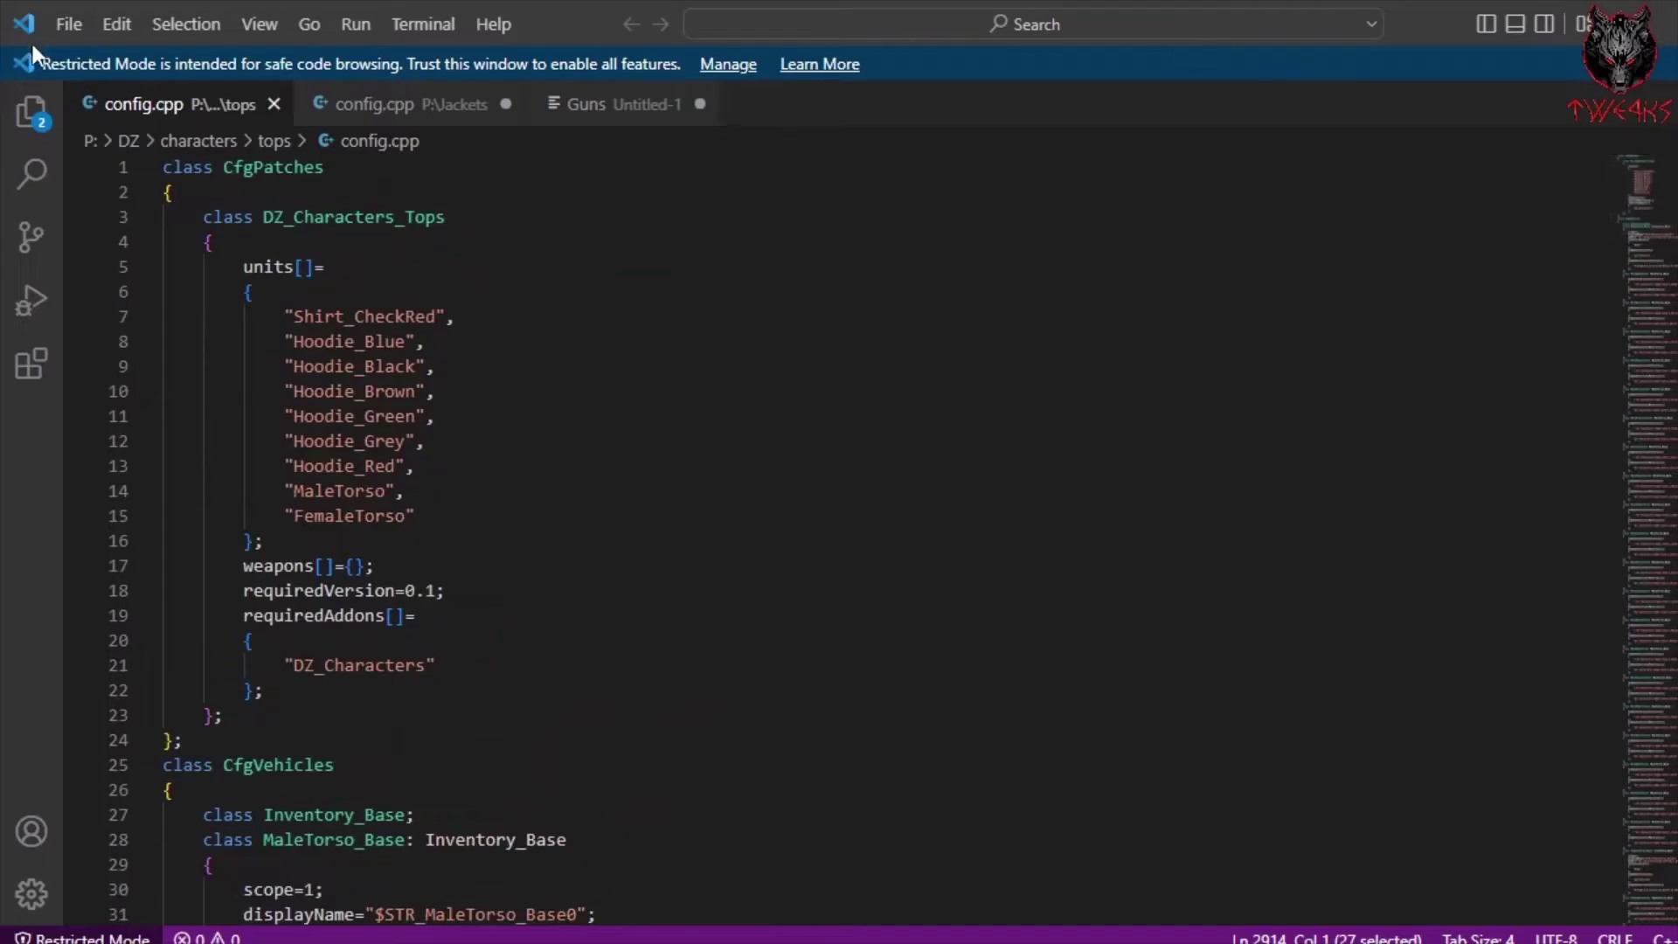
{"action": "left_click", "coordinate": [33, 179]}
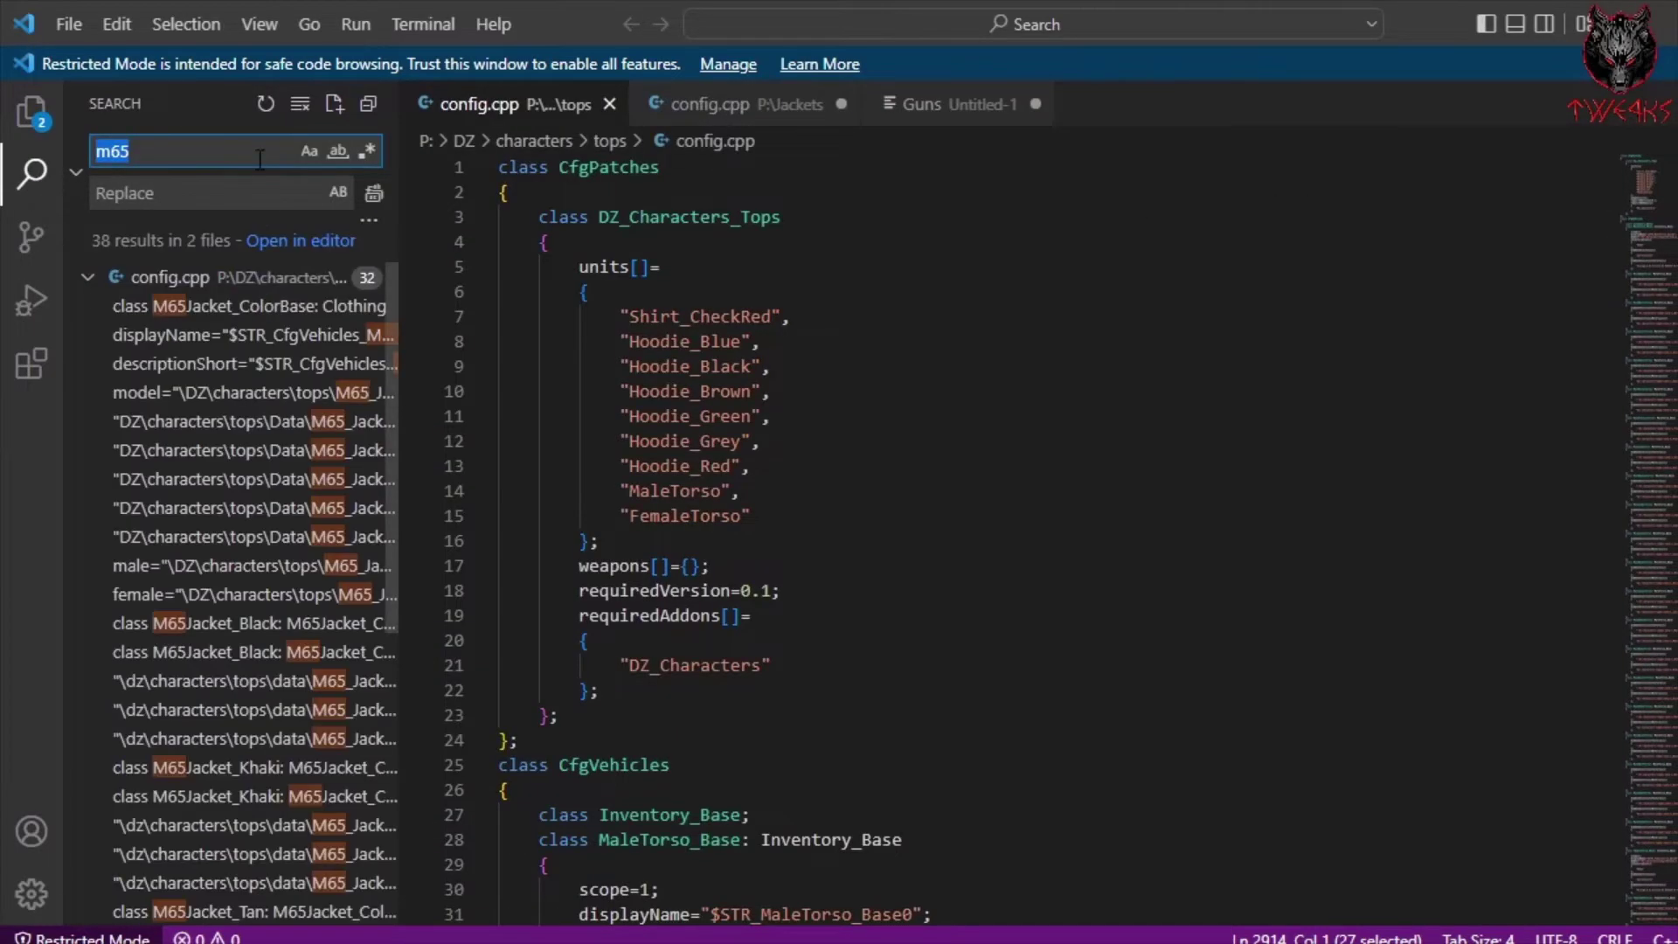
{"action": "left_click", "coordinate": [225, 315]}
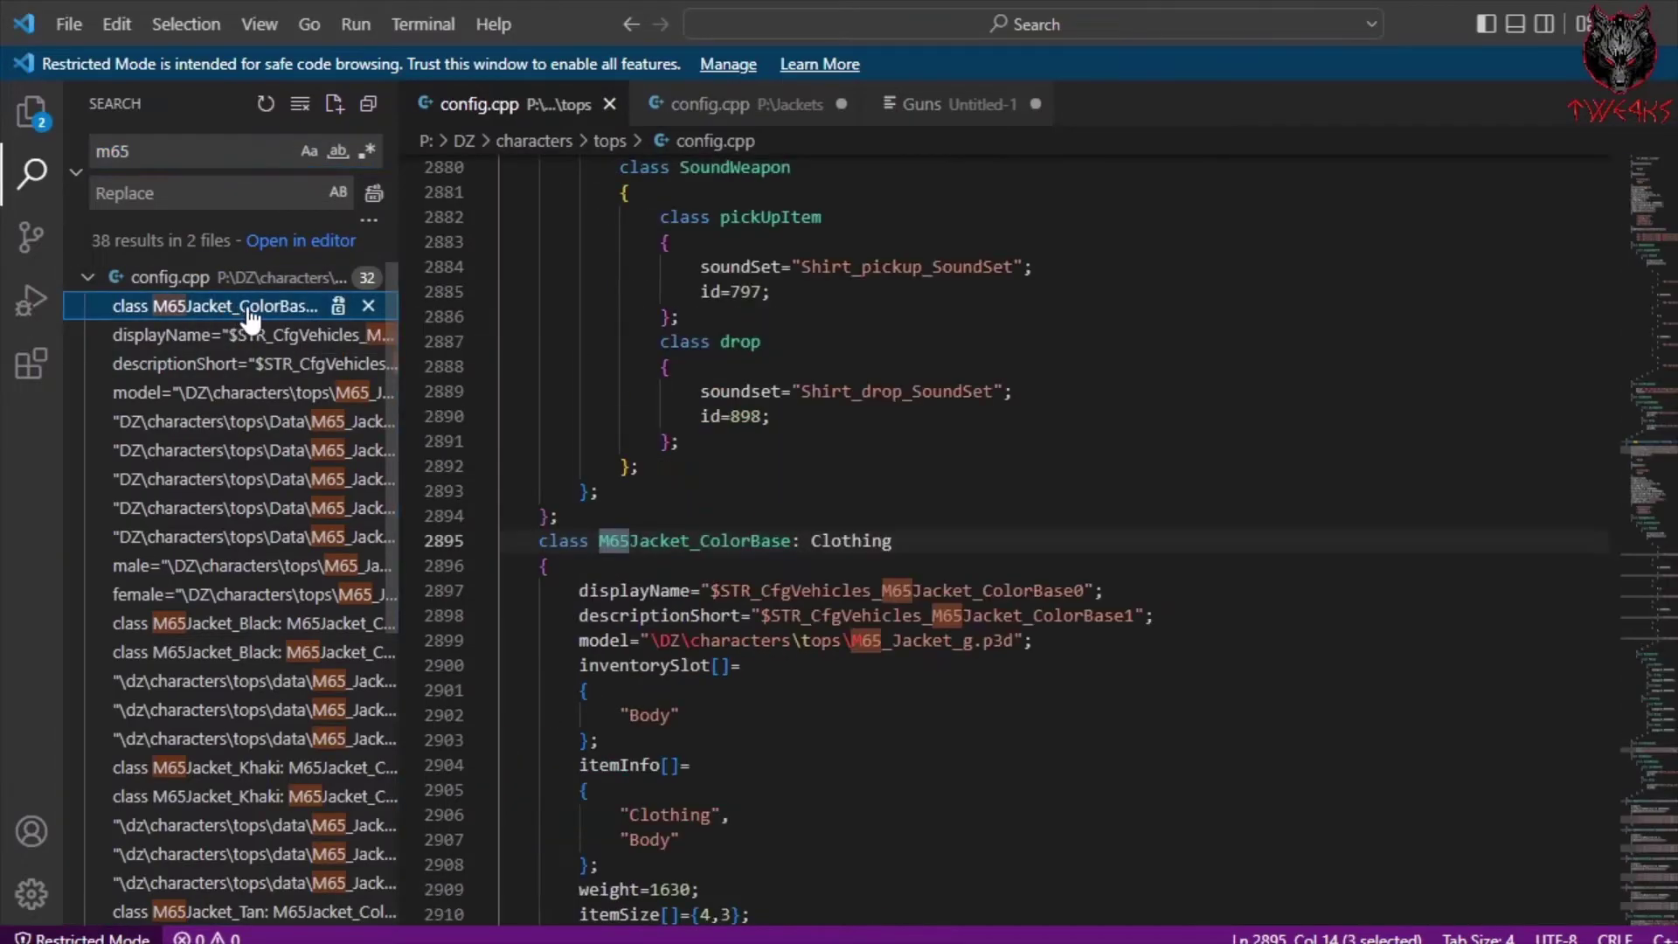
{"action": "scroll", "coordinate": [416, 567], "scroll_direction": "down", "scroll_amount": 3}
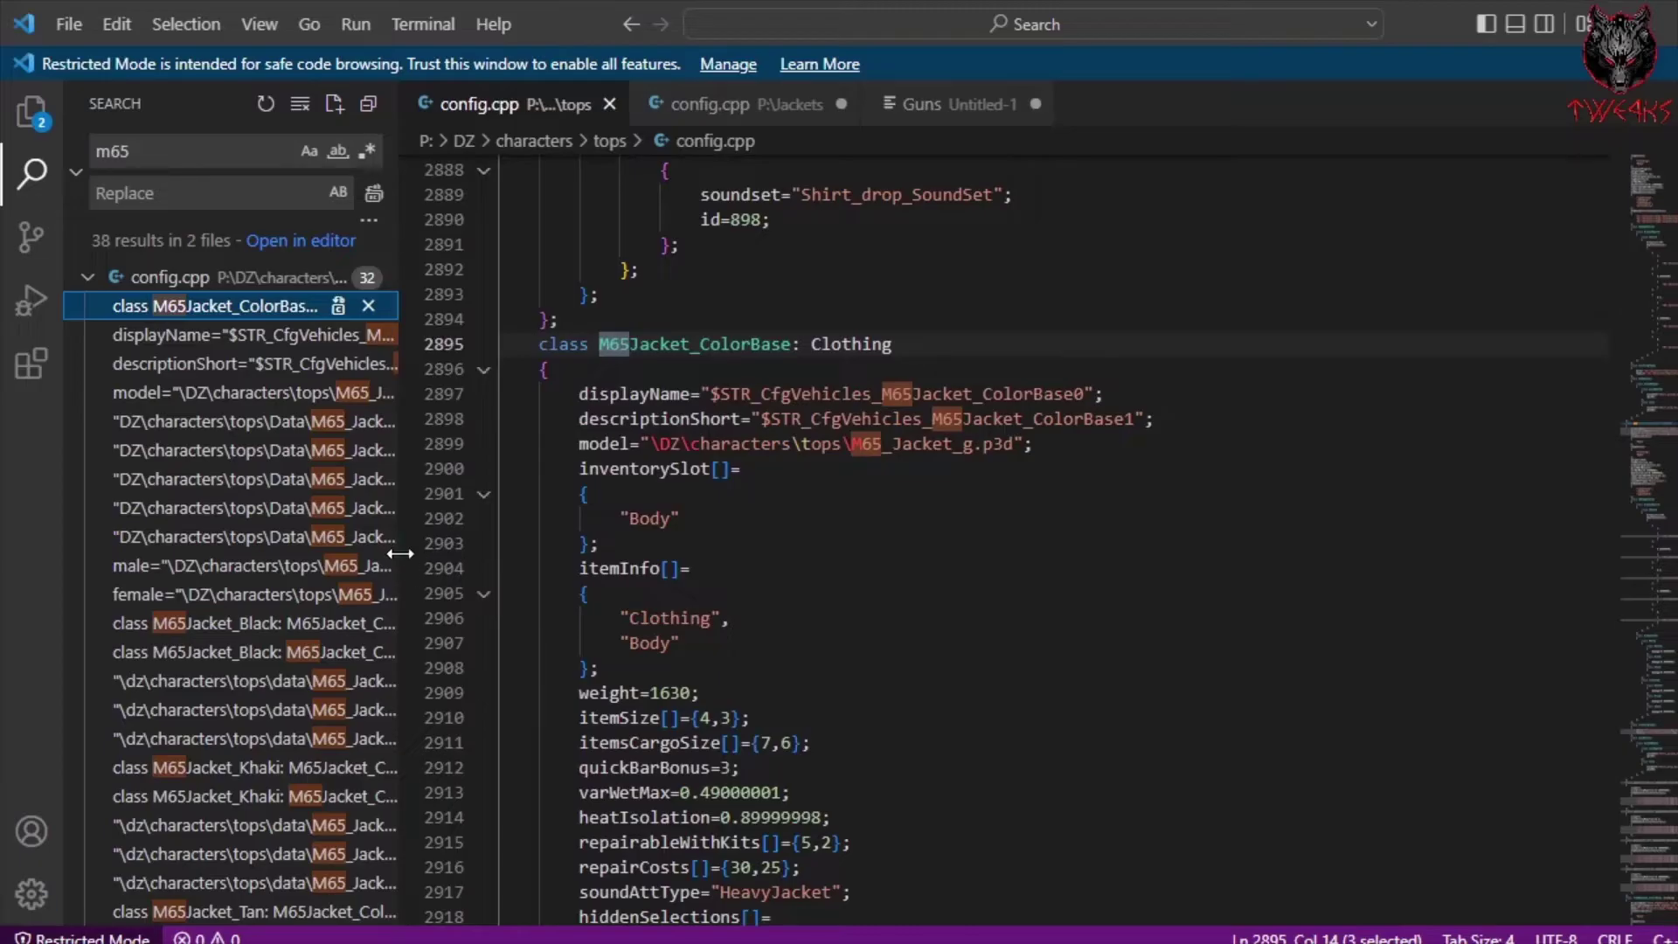
{"action": "left_click_drag", "start_coordinate": [400, 549], "coordinate": [1, 570]}
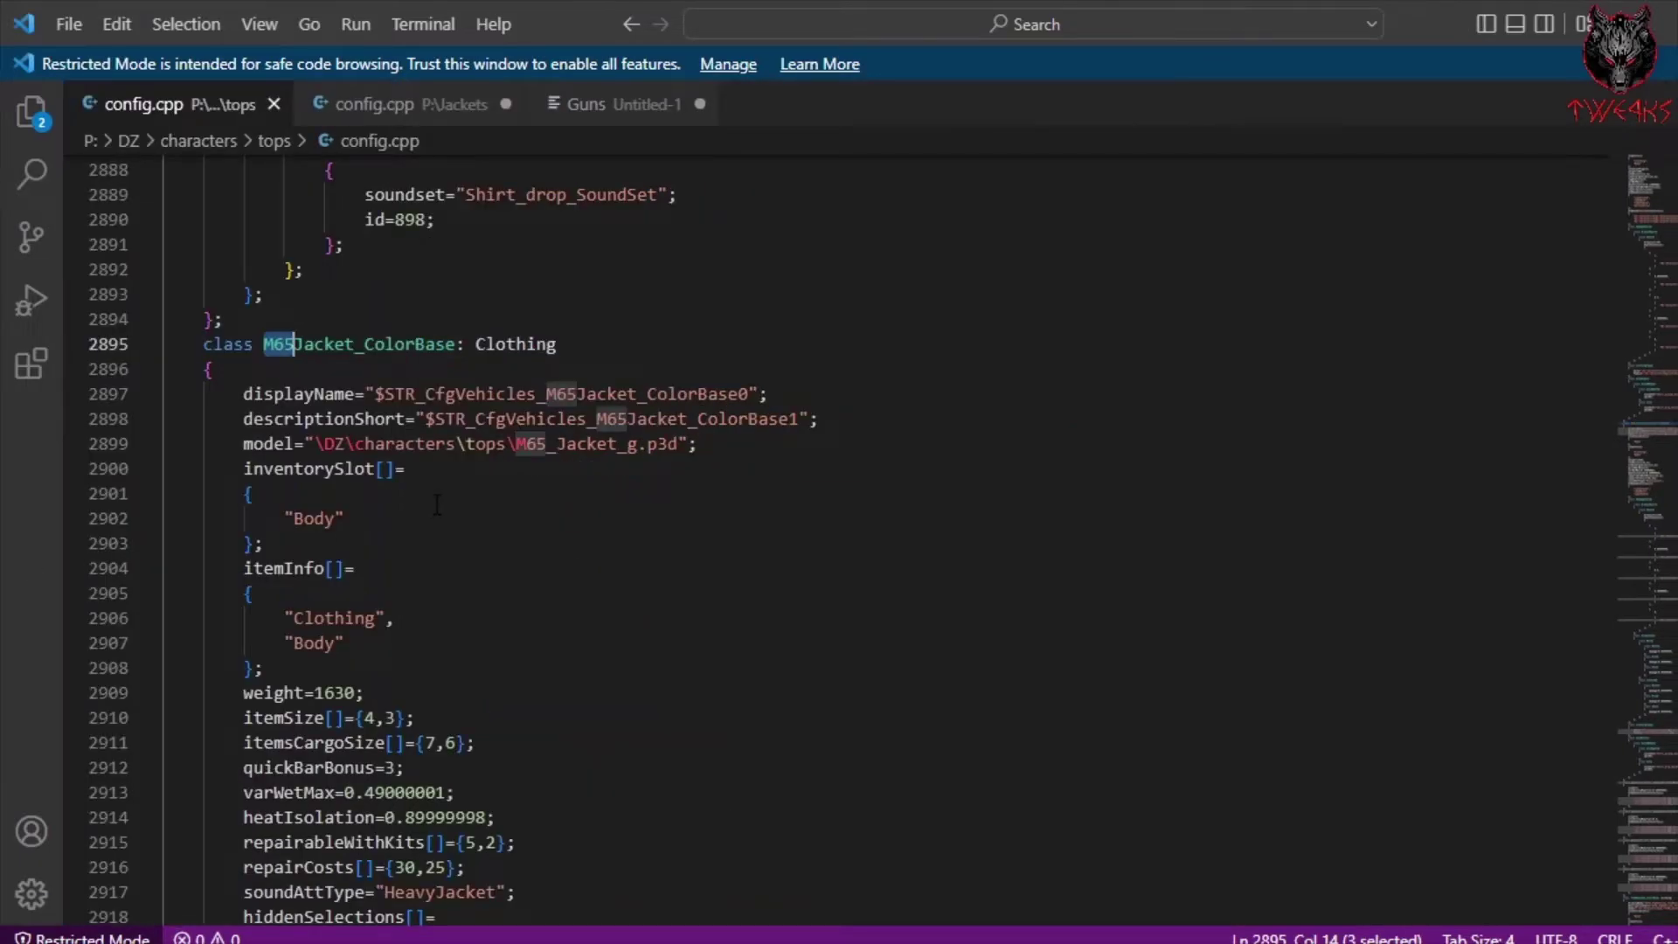
Copy the complete M65Jacket_Black class block, from its class line through its closing brace, in the tops config.cpp
{"action": "scroll", "coordinate": [437, 505], "scroll_direction": "down", "scroll_amount": 10}
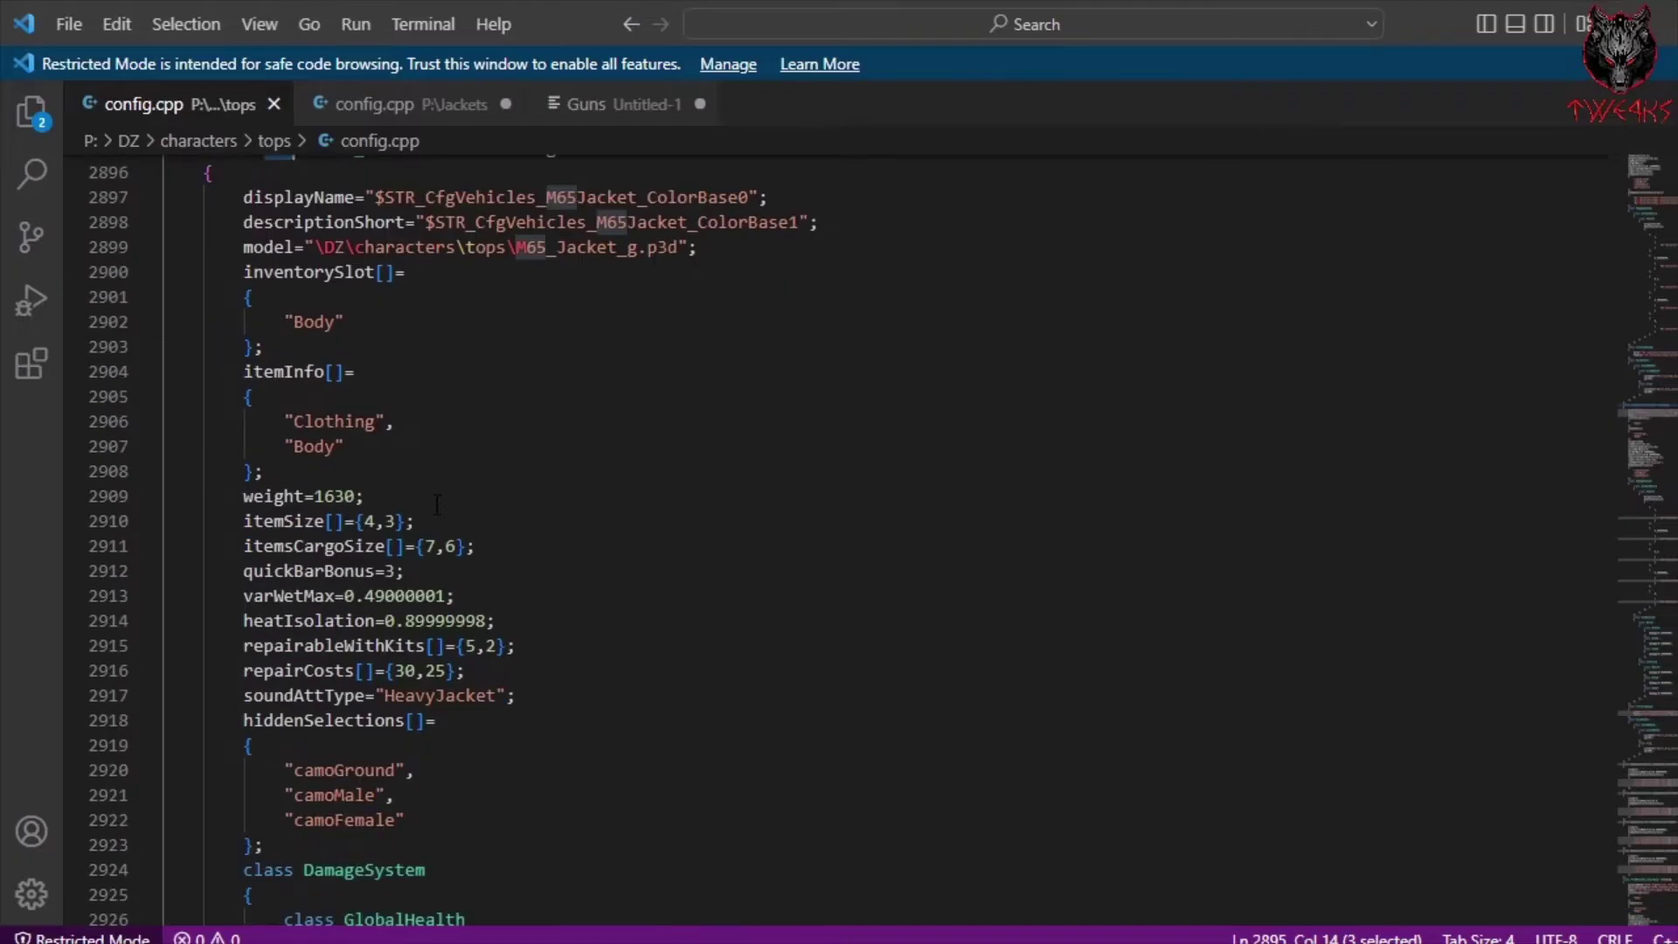
{"action": "scroll", "coordinate": [437, 505], "scroll_direction": "down", "scroll_amount": 15}
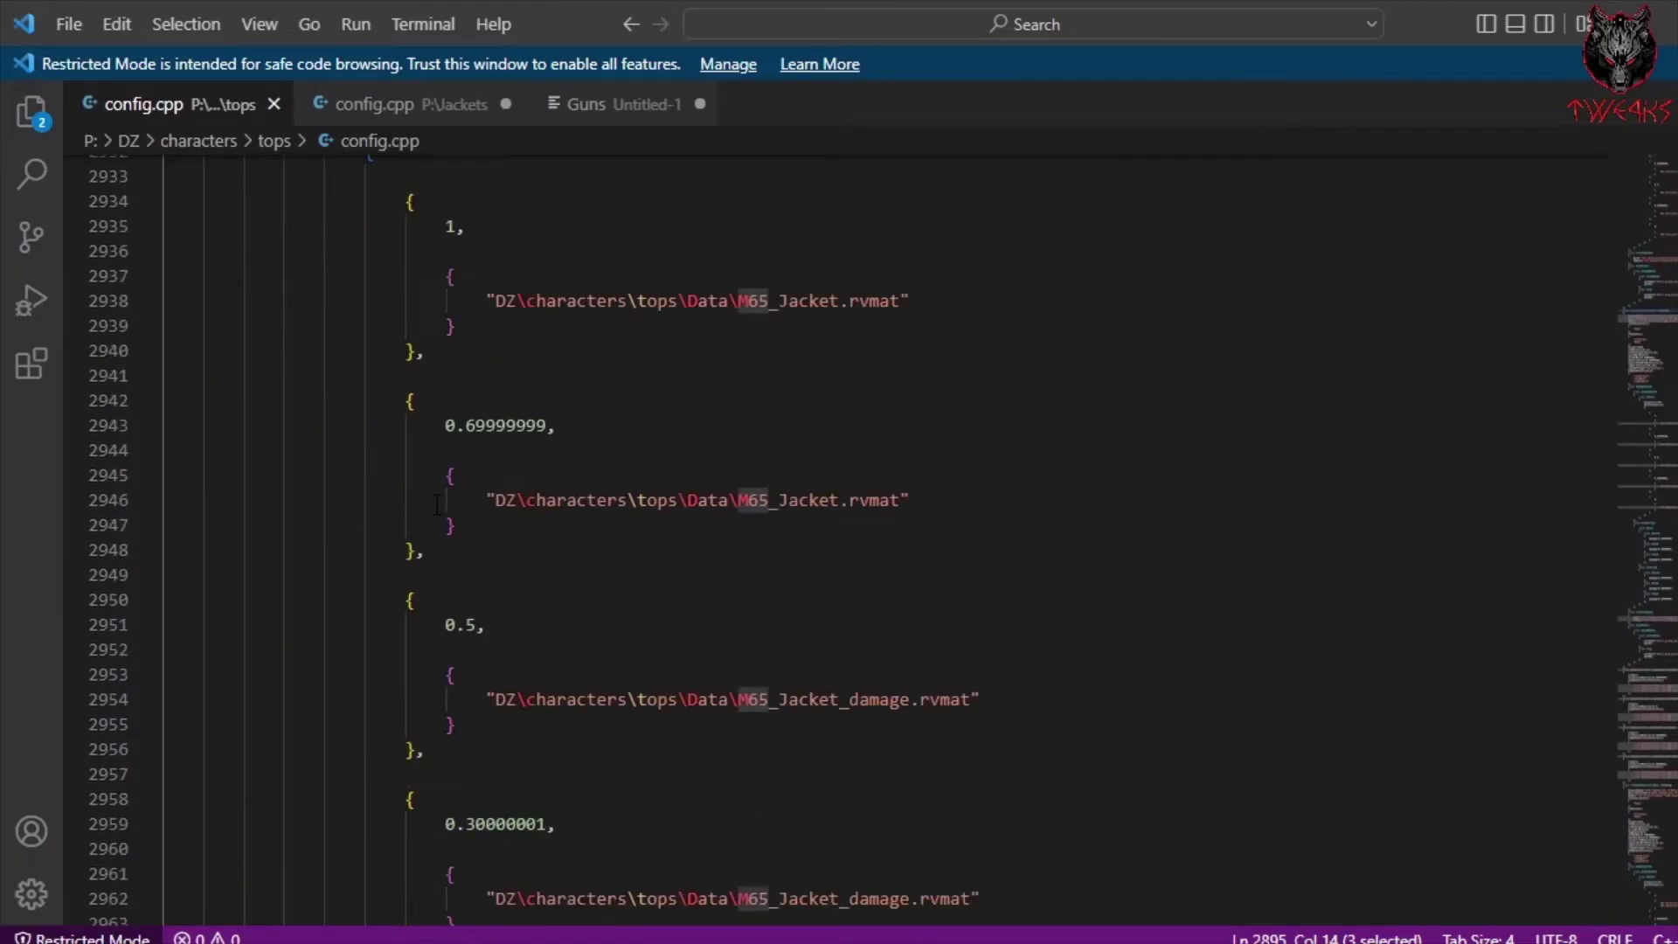
{"action": "scroll", "coordinate": [438, 505], "scroll_direction": "down", "scroll_amount": 18}
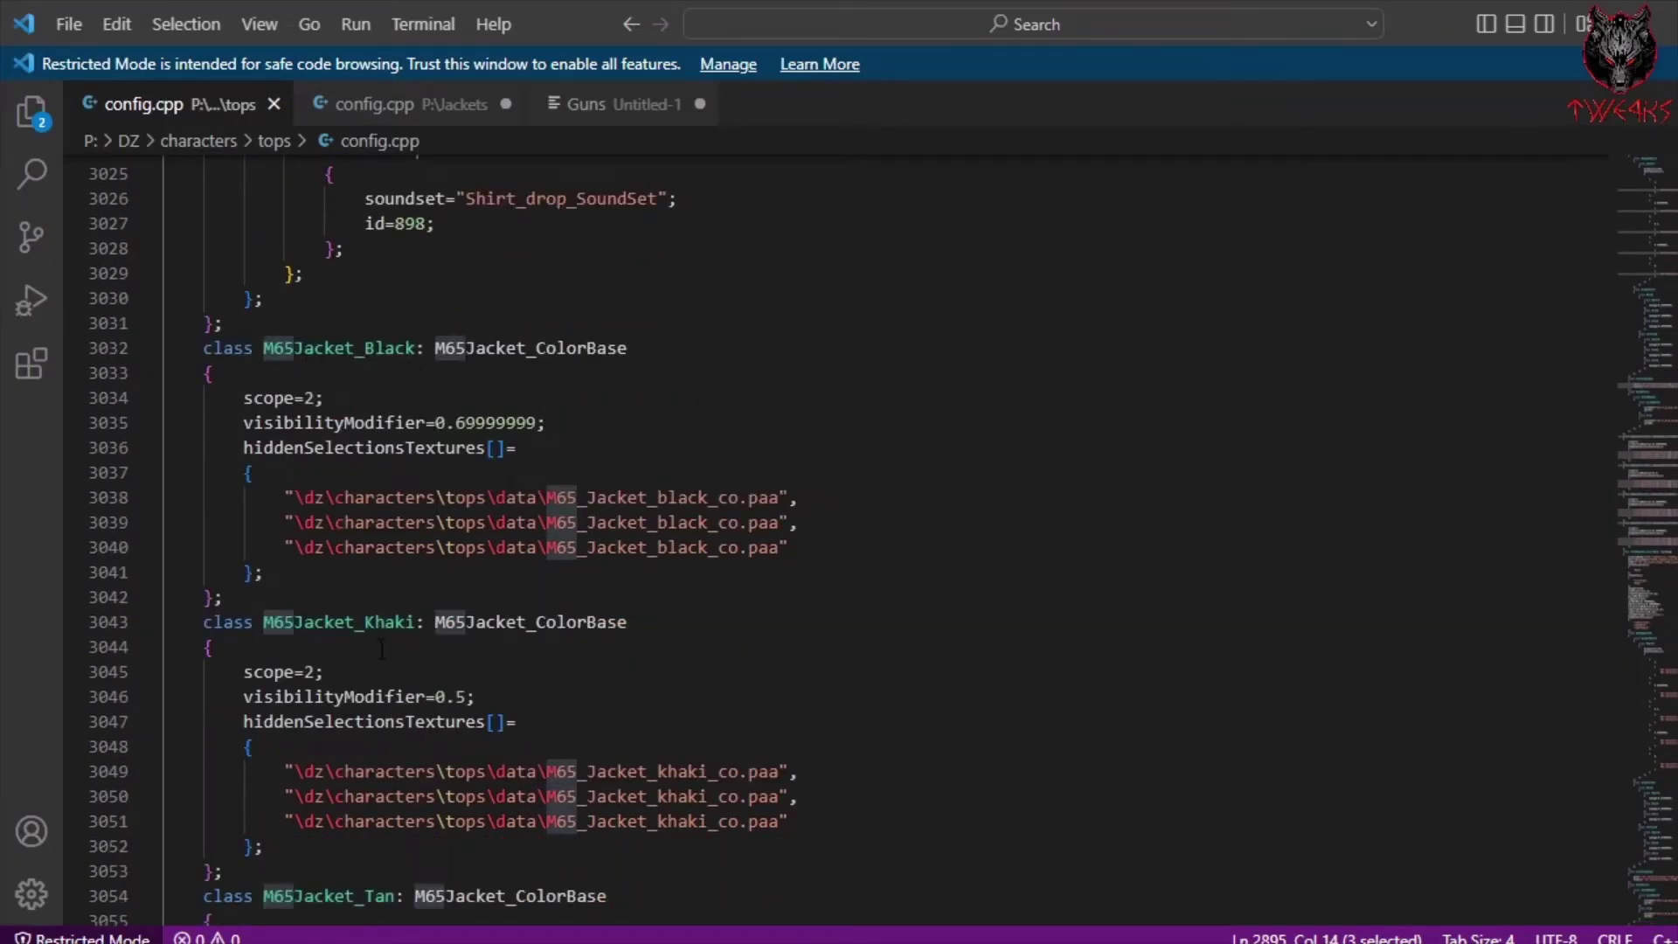
{"action": "scroll", "coordinate": [385, 717], "scroll_direction": "down", "scroll_amount": 1}
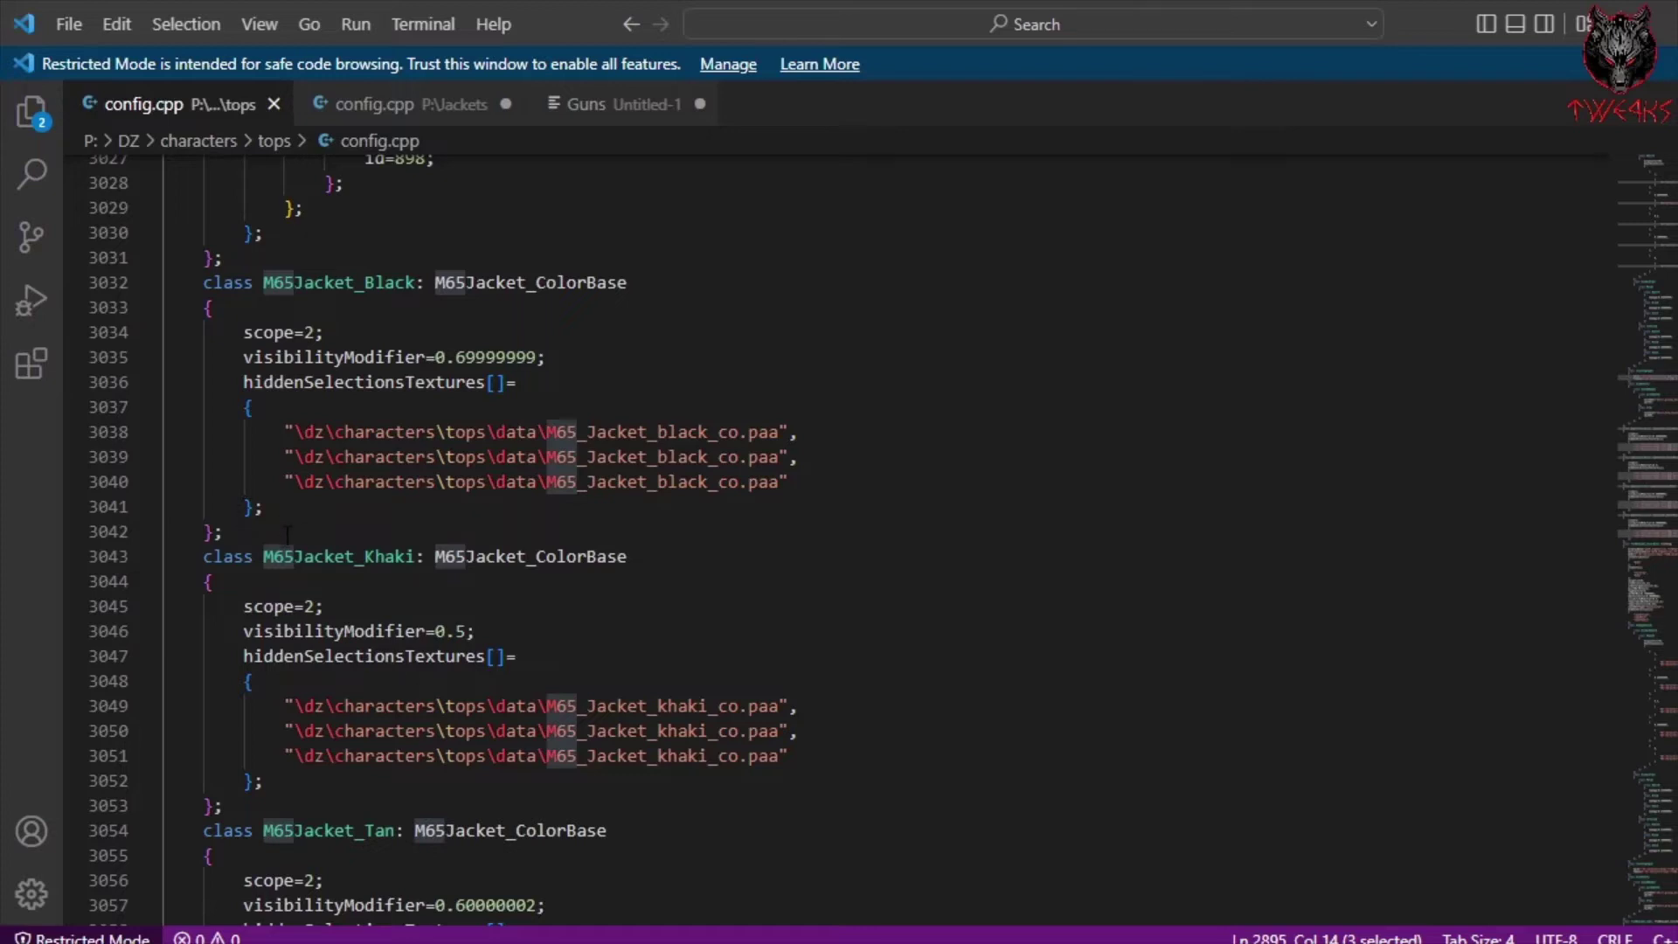
{"action": "left_click_drag", "start_coordinate": [277, 535], "coordinate": [165, 481]}
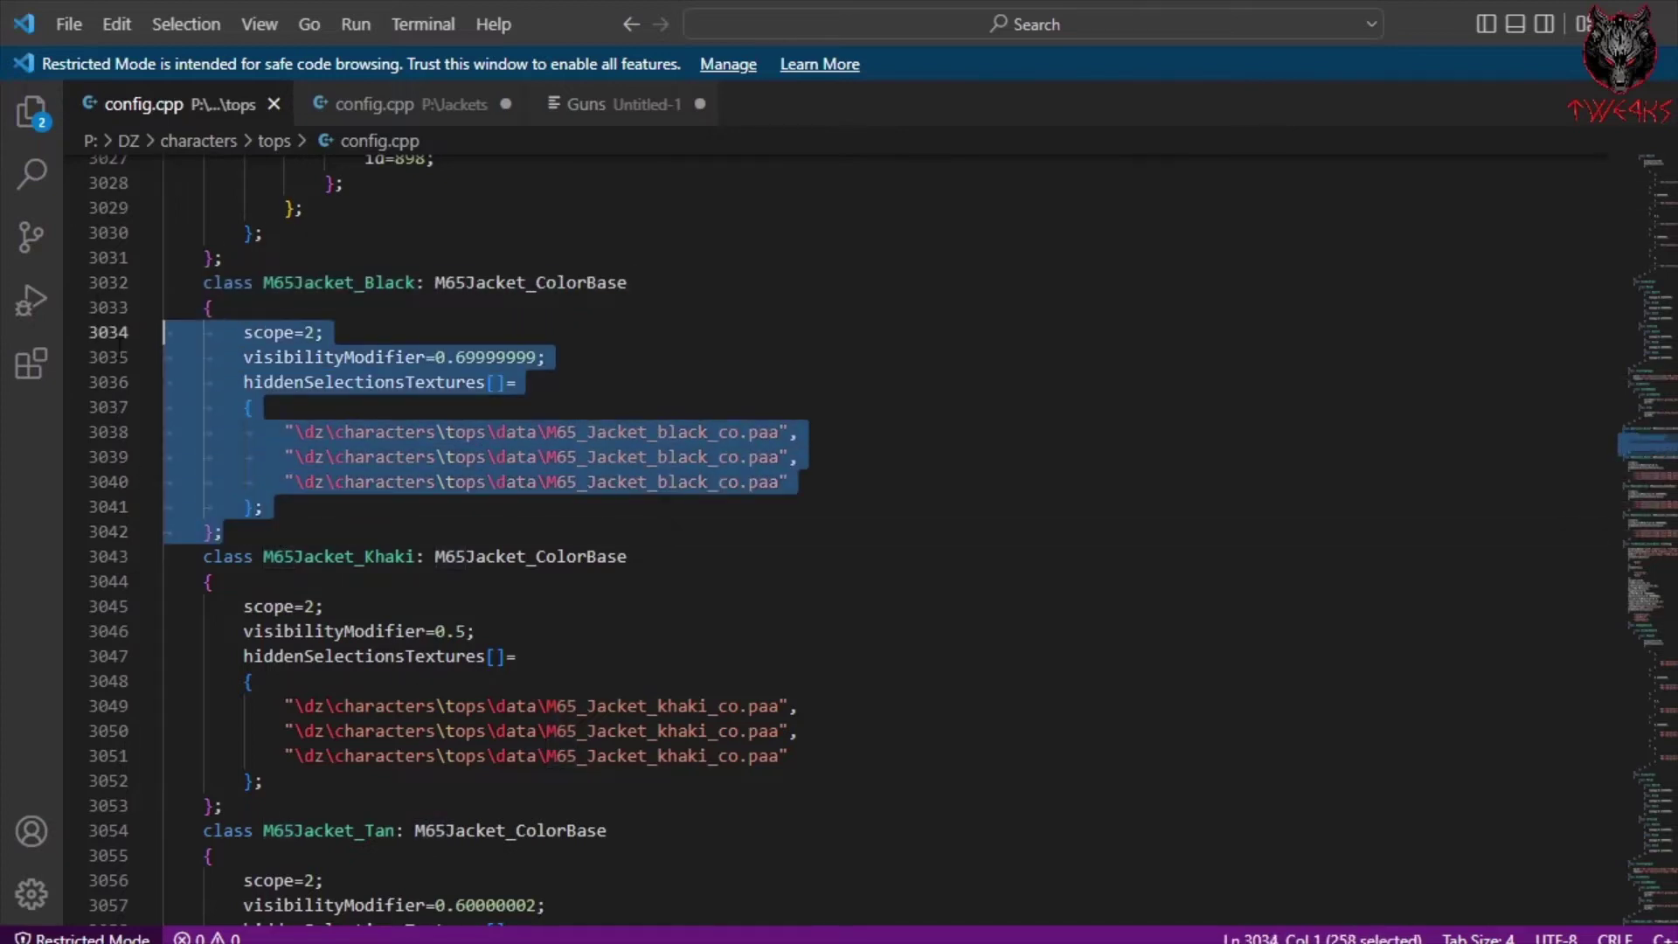
{"action": "key", "text": "Right"}
{"action": "key", "text": "Left"}
{"action": "left_click_drag", "start_coordinate": [223, 531], "coordinate": [177, 290]}
{"action": "key", "text": "ctrl+c"}
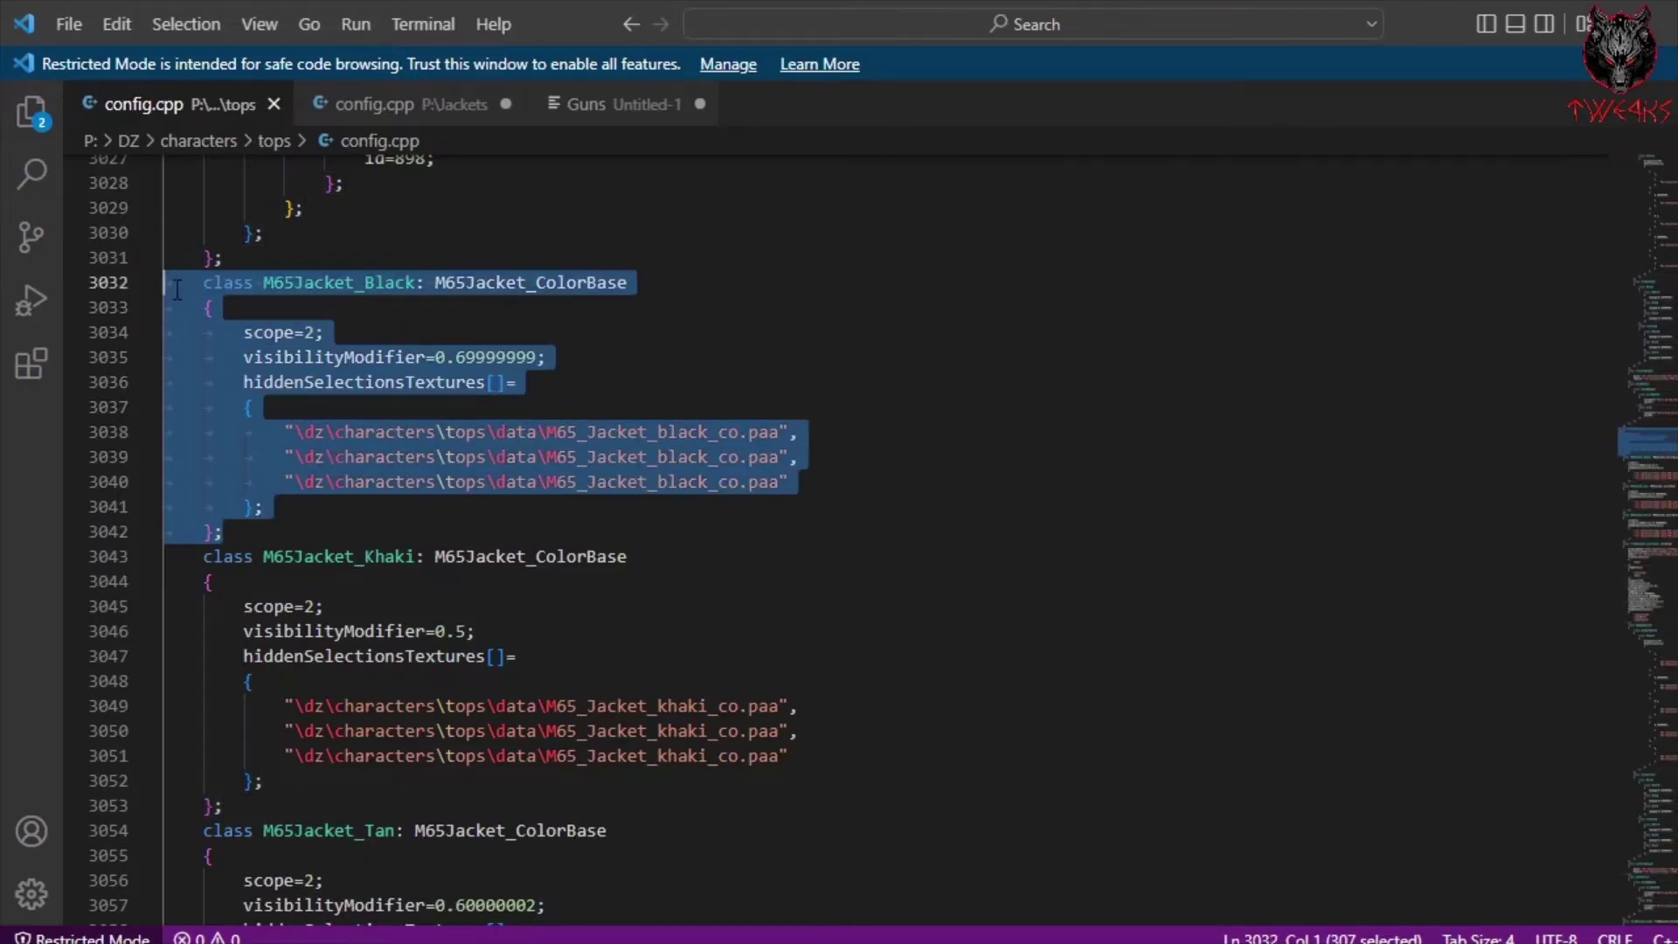
Create a new text file, paste the M65Jacket_Black class into it, and insert an empty line above the class
{"action": "left_click", "coordinate": [75, 21]}
{"action": "left_click", "coordinate": [84, 65]}
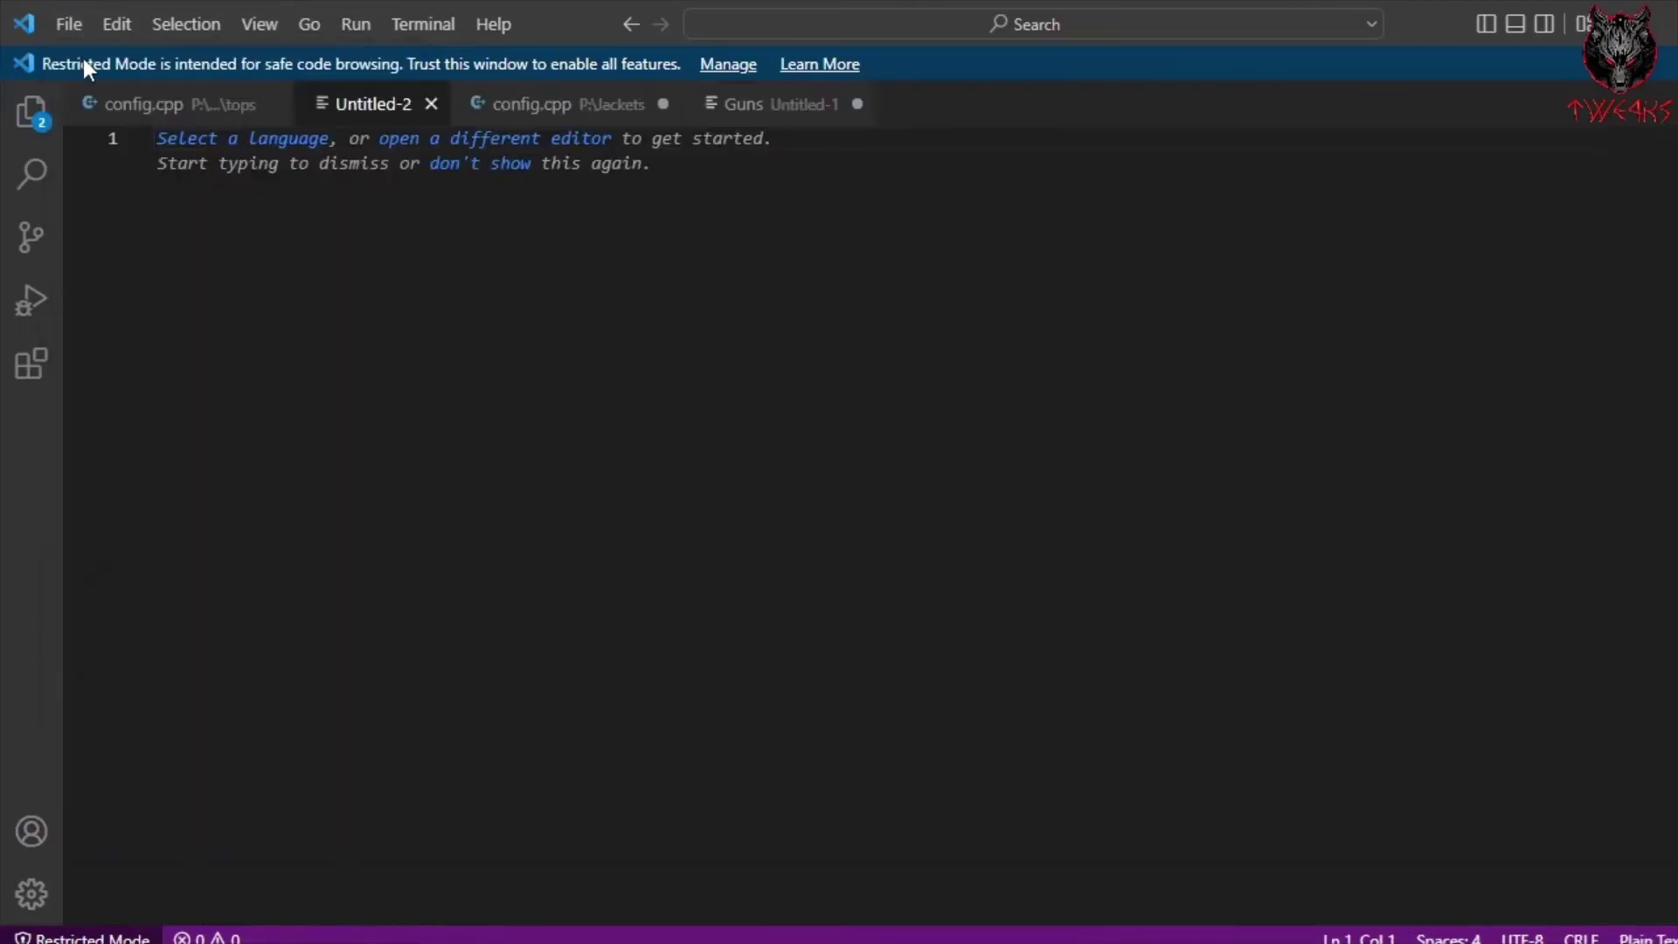
{"action": "key", "text": "ctrl+v"}
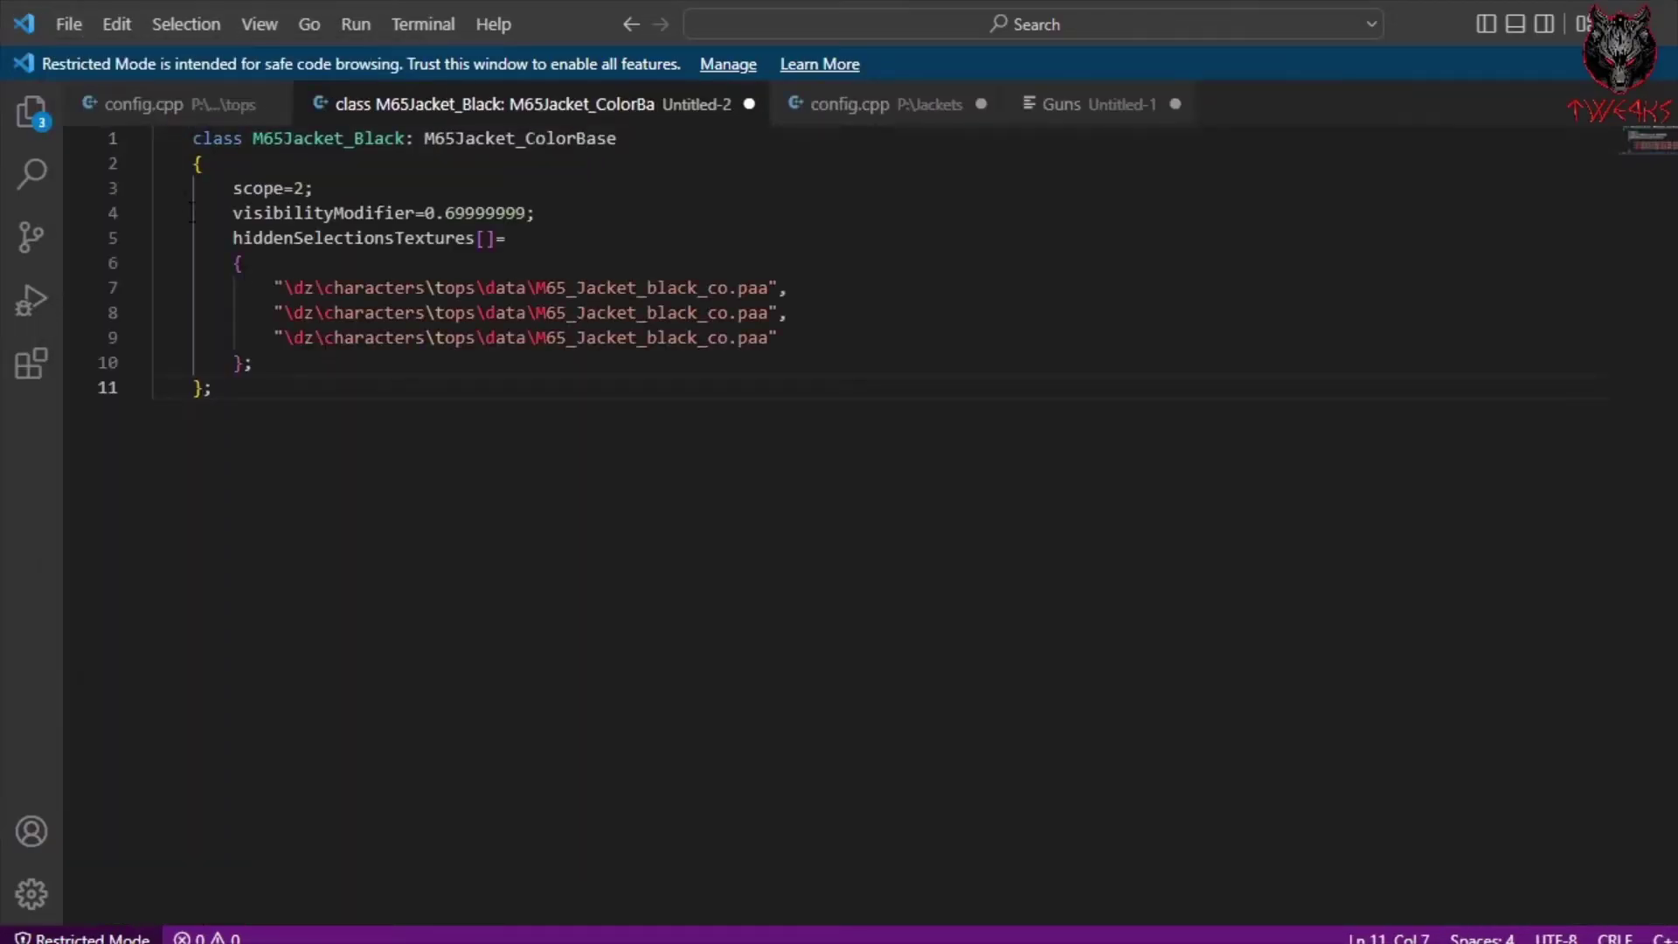
{"action": "left_click", "coordinate": [162, 140]}
{"action": "key", "text": "Return"}
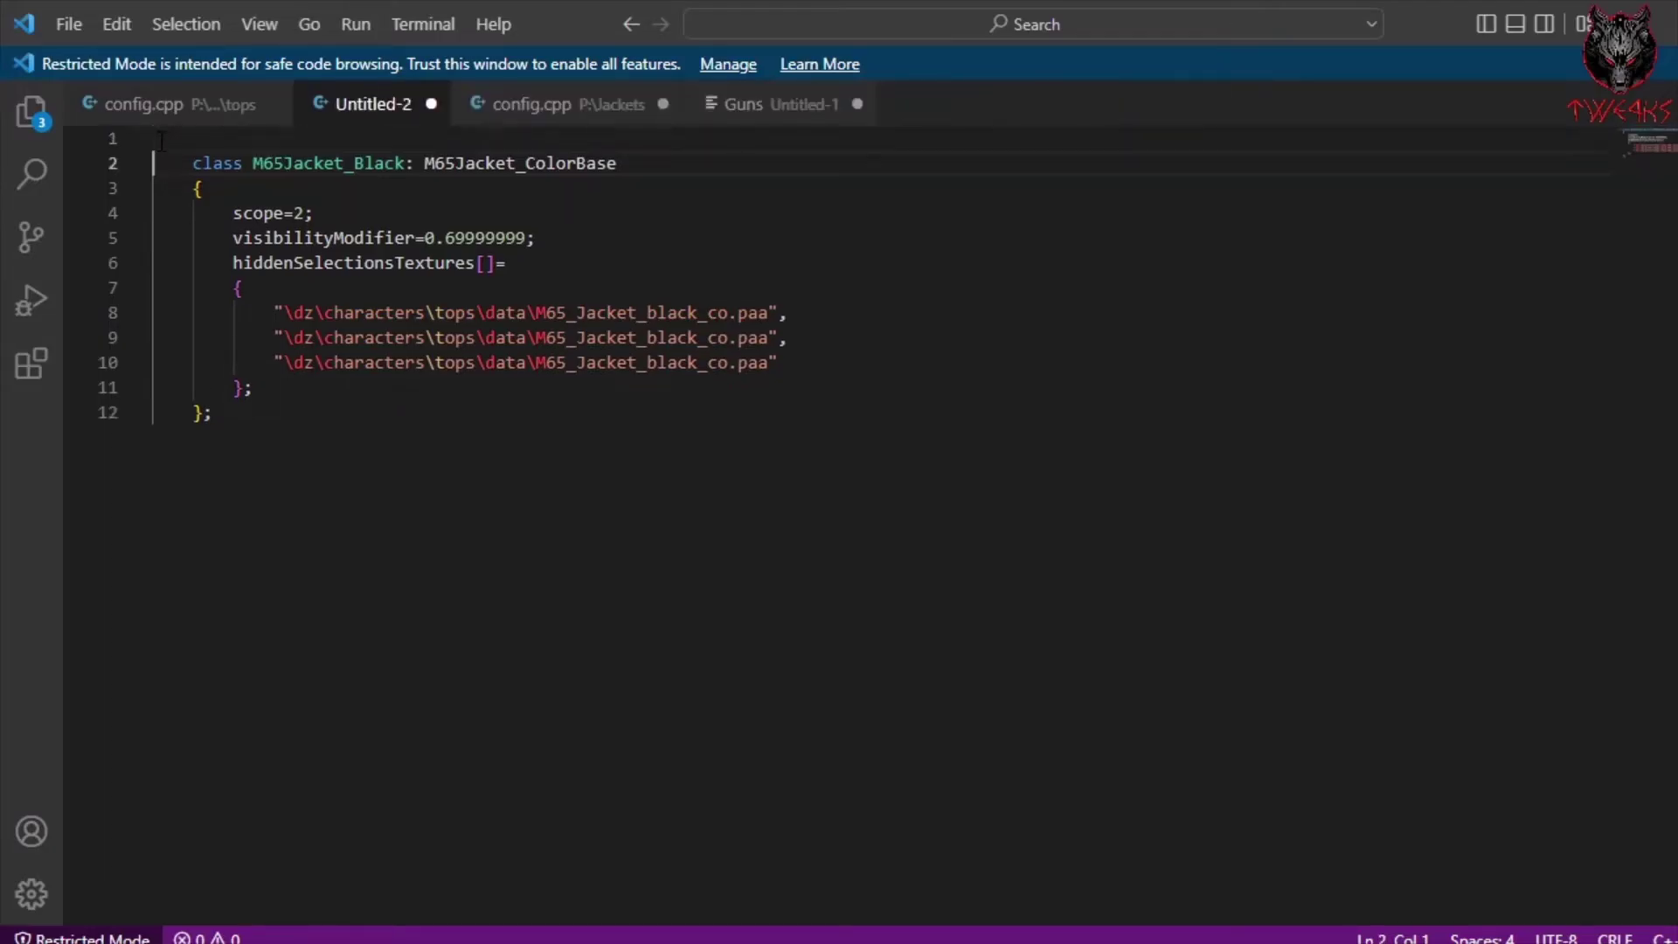
Copy the tops config.cpp header, from class CfgPatches through the opening brace of class CfgVehicles
{"action": "left_click", "coordinate": [170, 104]}
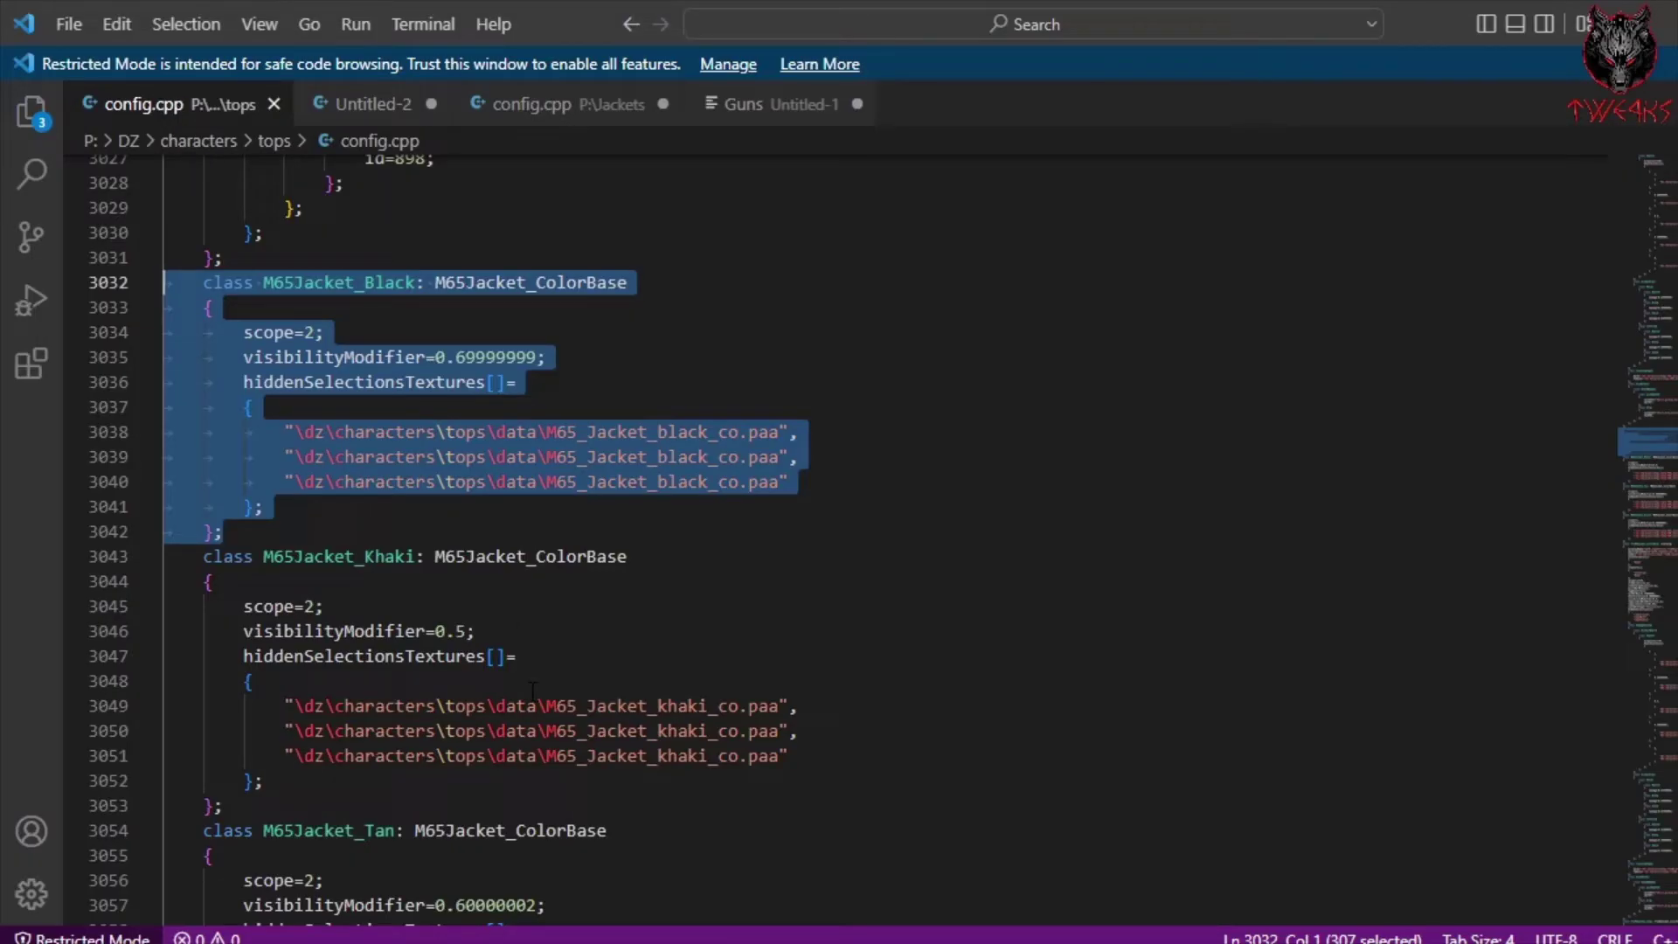
{"action": "scroll", "coordinate": [532, 690], "scroll_direction": "up", "scroll_amount": 5}
{"action": "left_click_drag", "start_coordinate": [1647, 450], "coordinate": [1647, 188]}
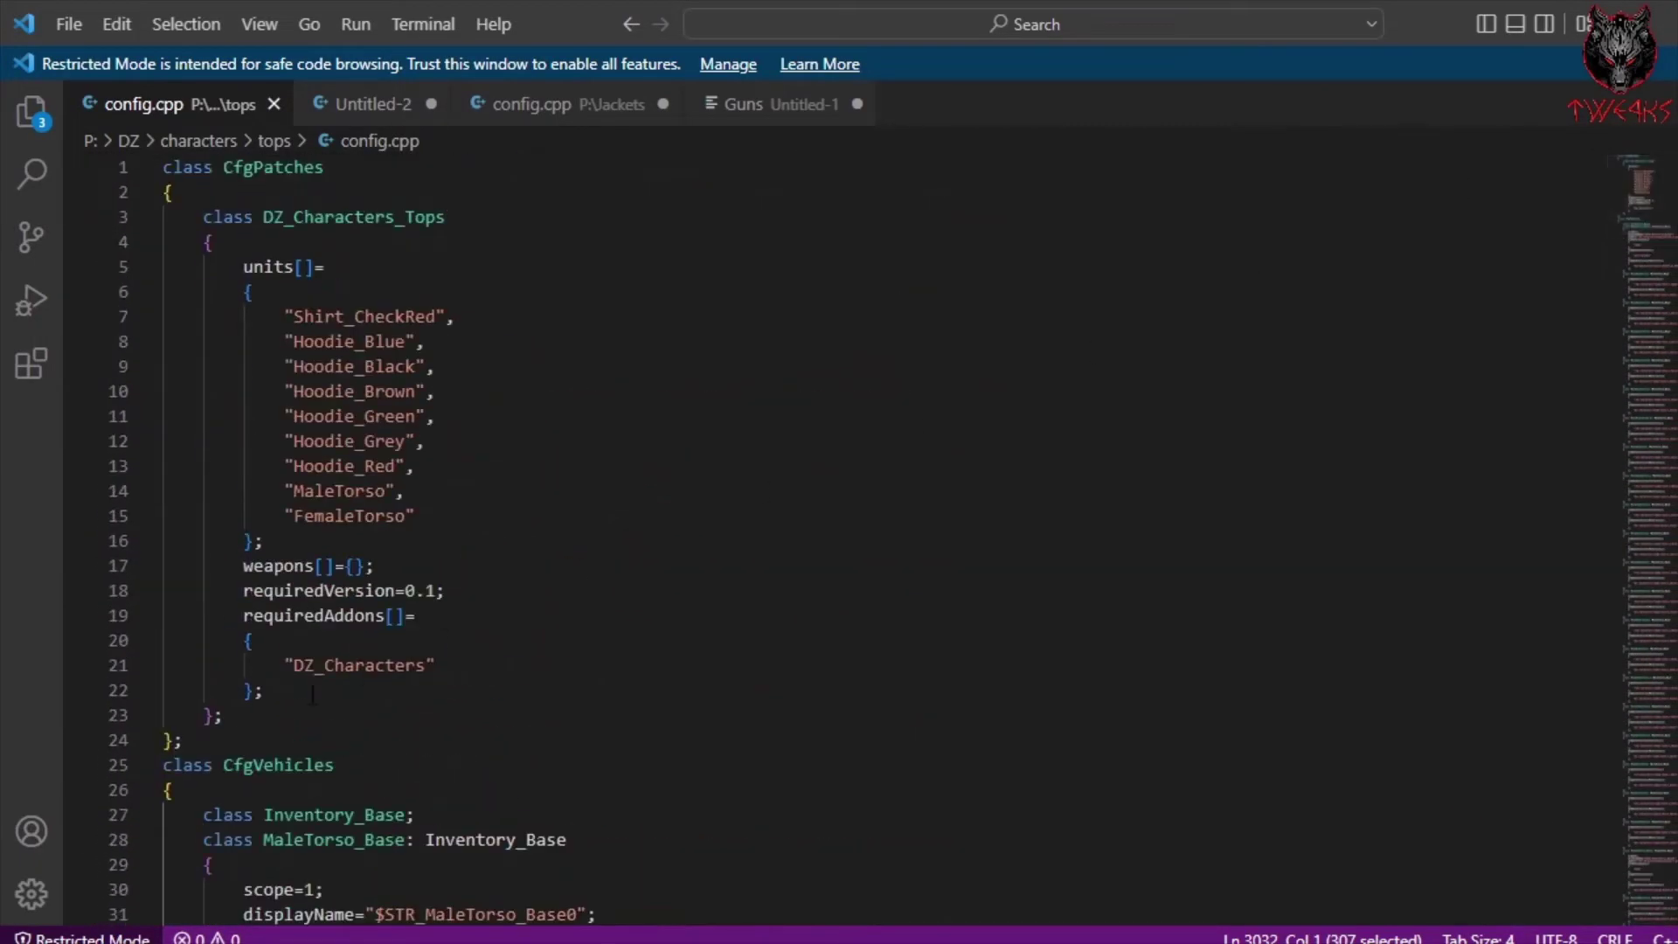
{"action": "left_click", "coordinate": [178, 790]}
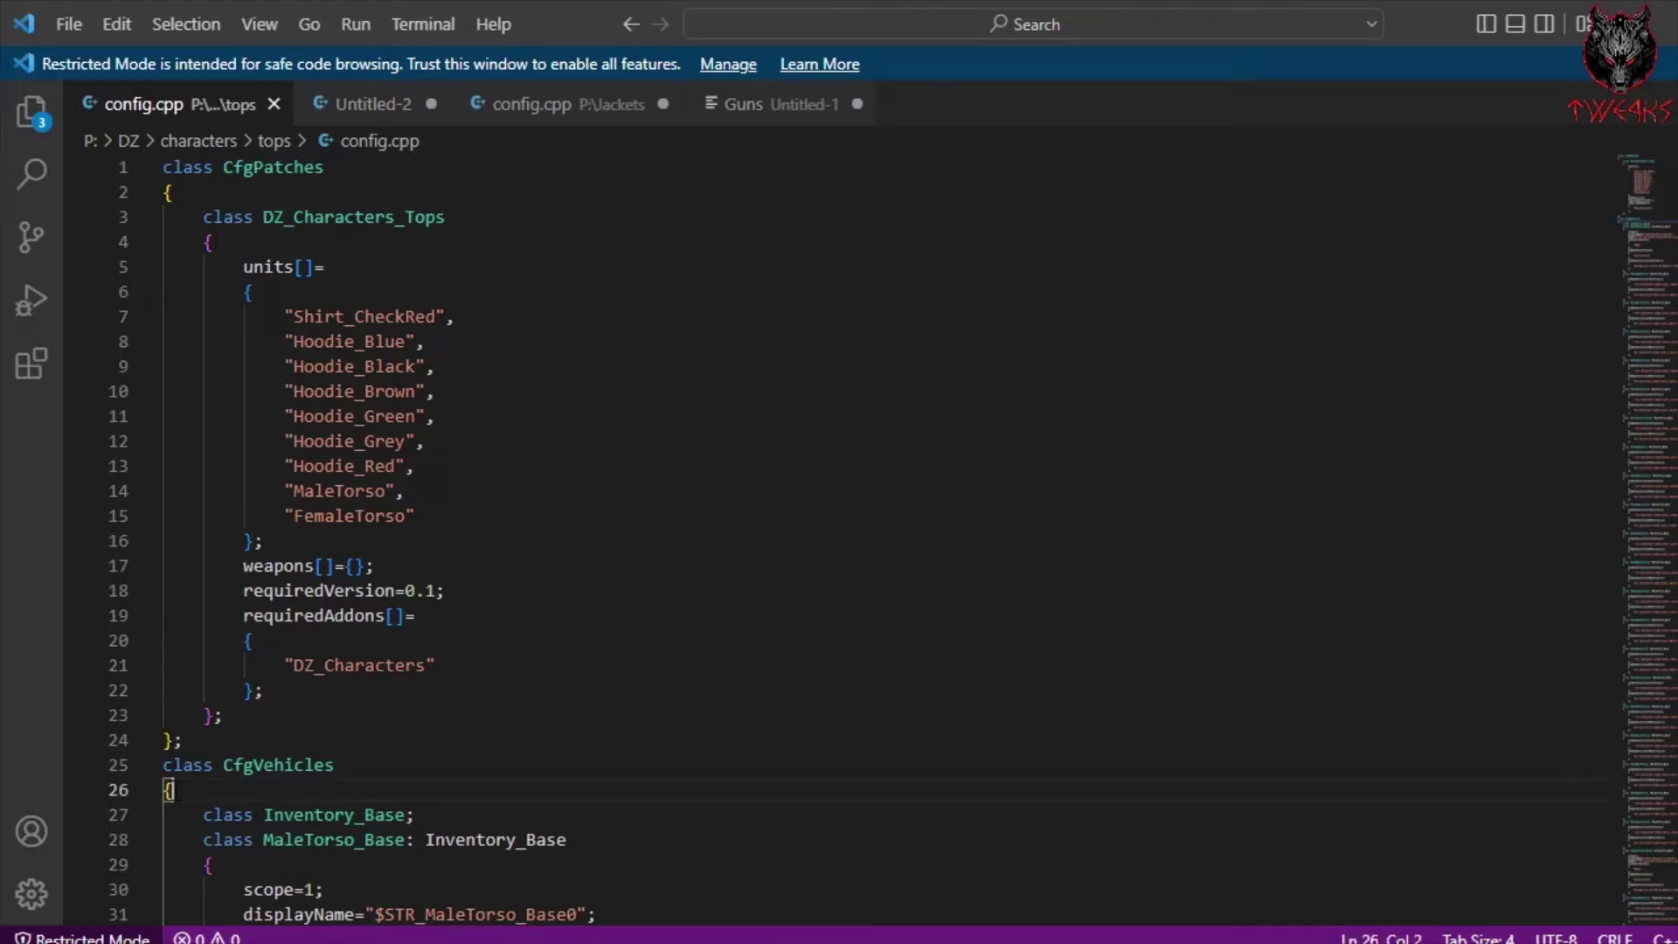
{"action": "left_click_drag", "start_coordinate": [164, 791], "coordinate": [81, 105]}
{"action": "key", "text": "ctrl+c"}
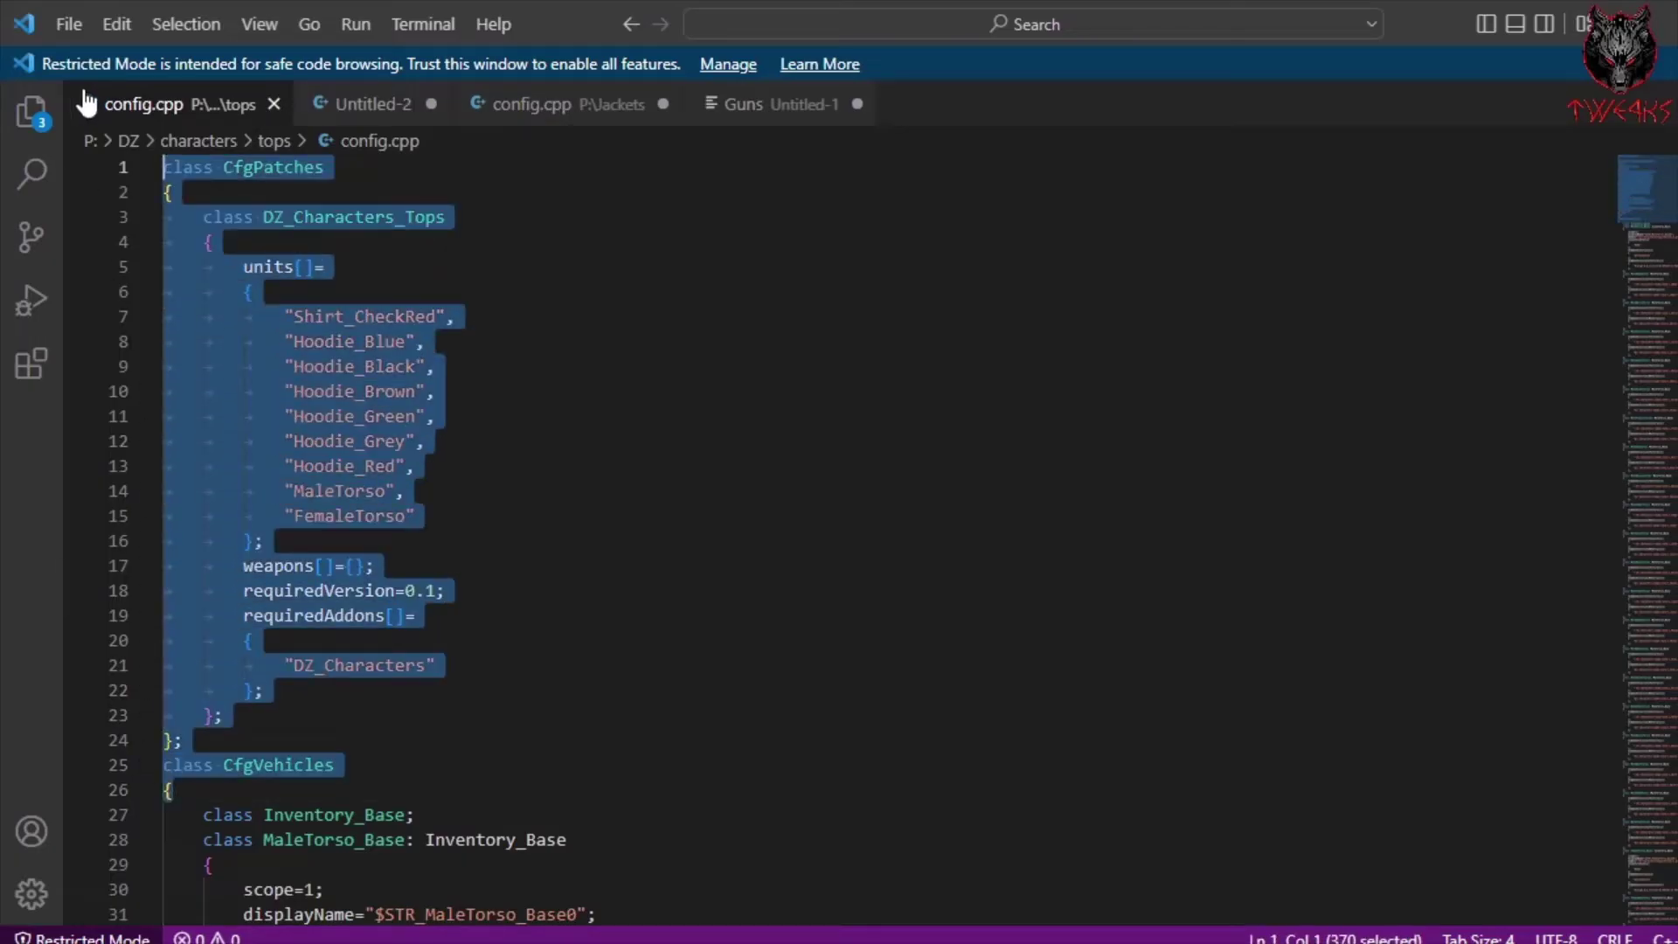
Paste the copied CfgPatches and CfgVehicles header above the M65Jacket_Black class in the untitled file, and end CfgVehicles with a closing brace and semicolon
{"action": "left_click", "coordinate": [389, 107]}
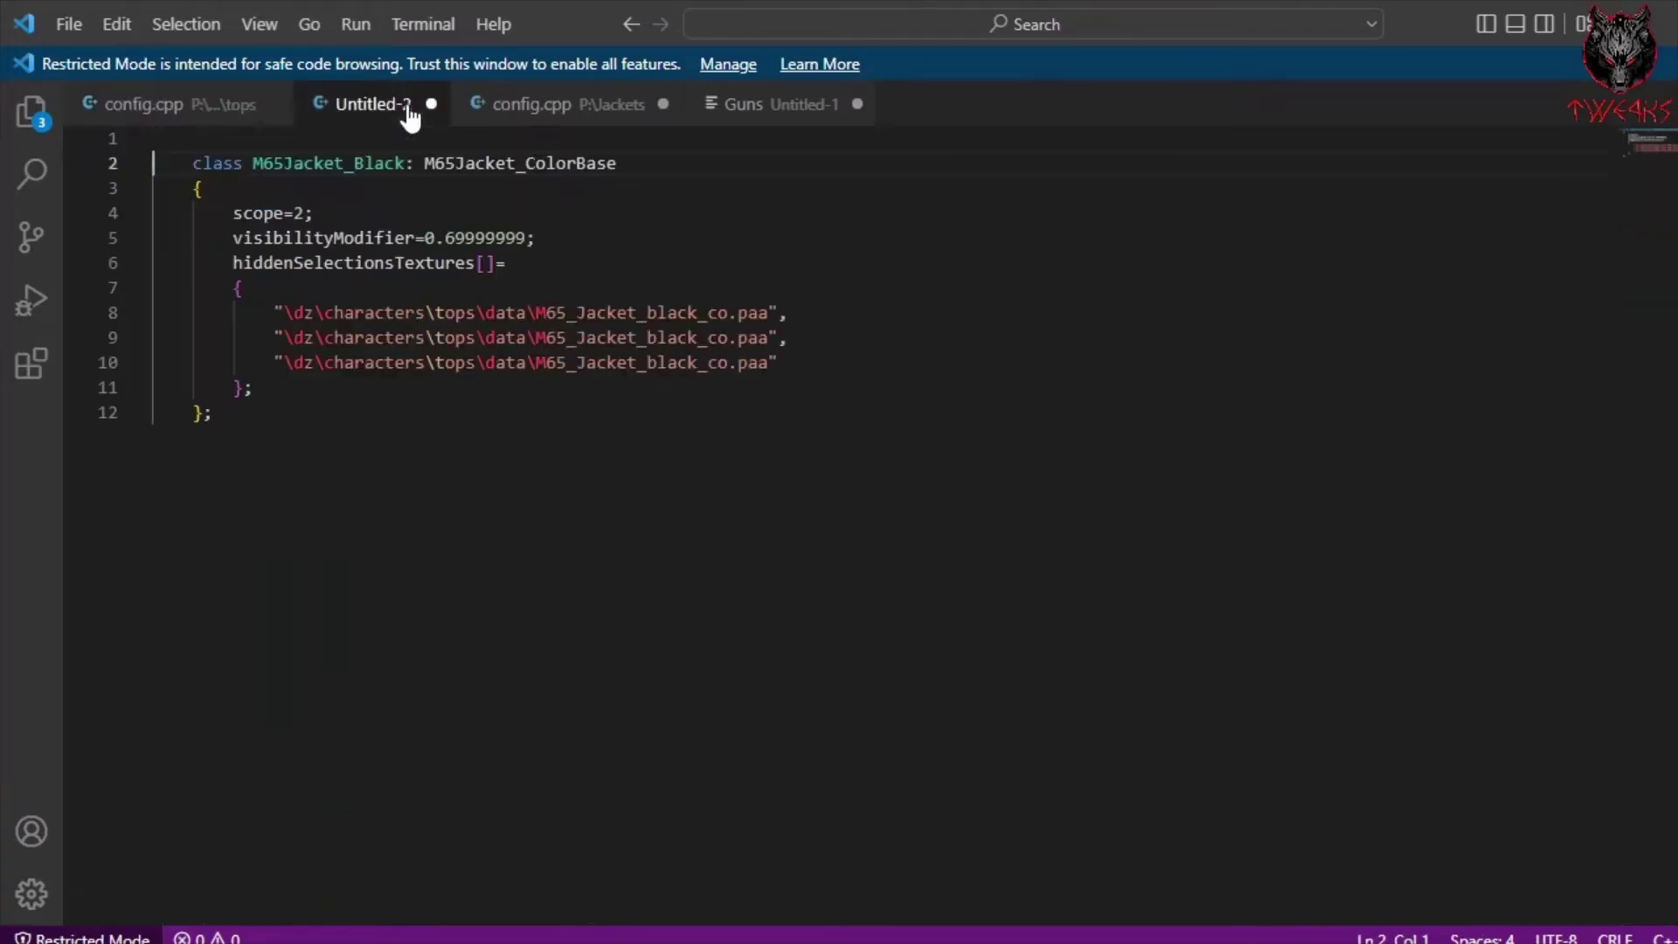
{"action": "left_click", "coordinate": [160, 138]}
{"action": "key", "text": "ctrl+v"}
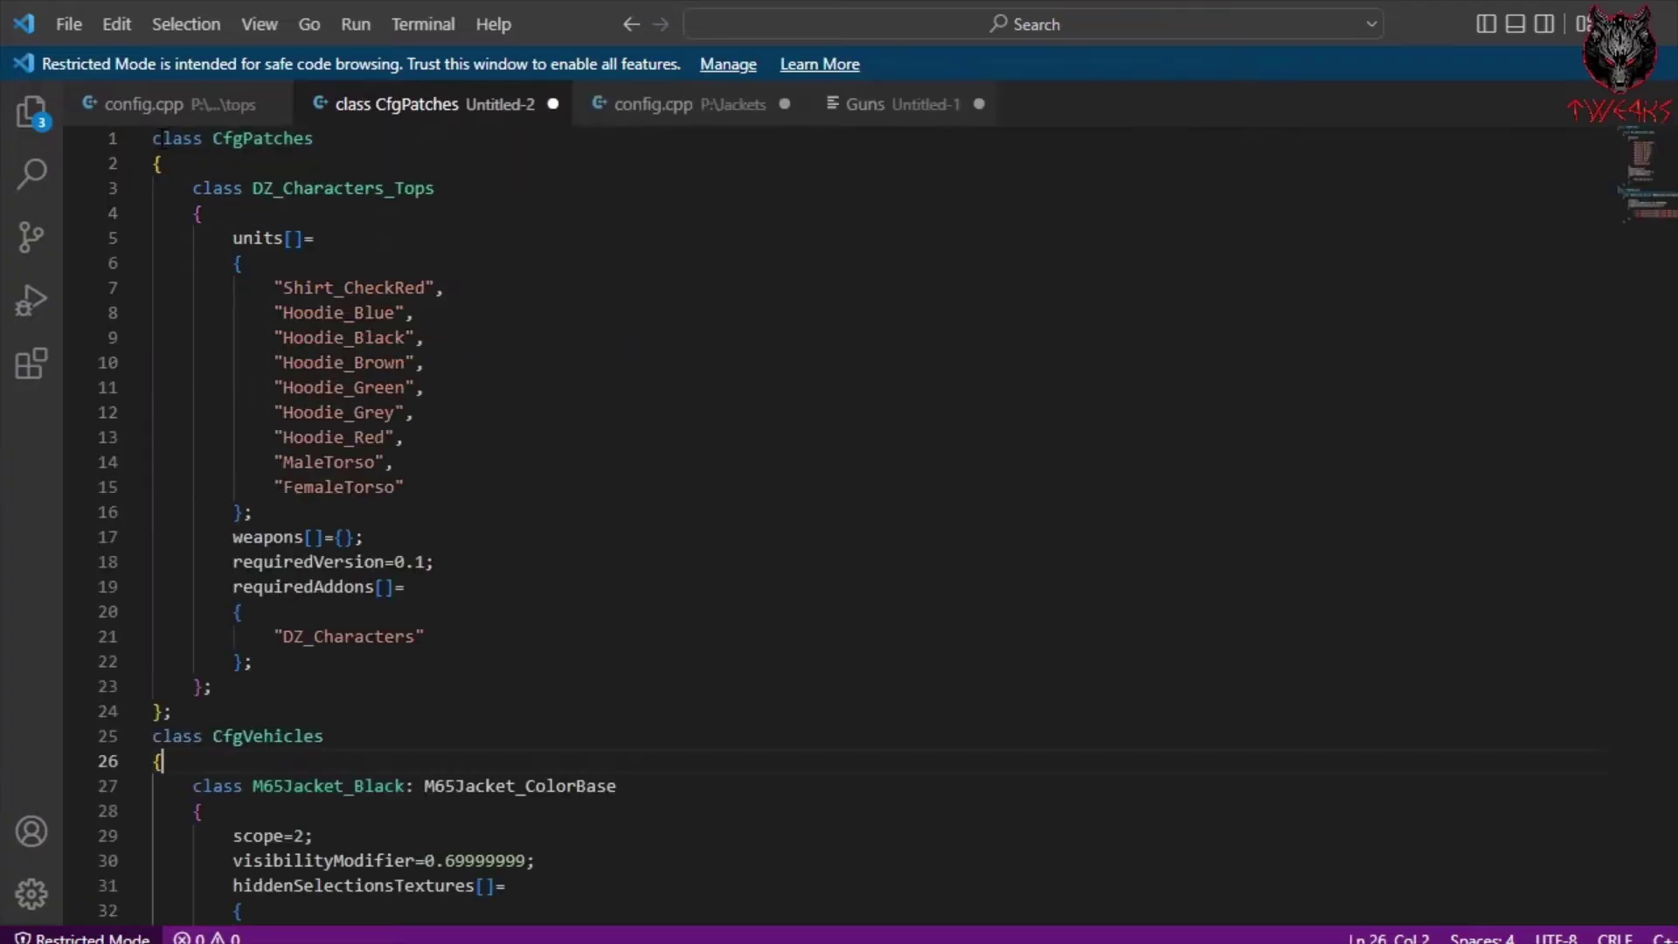
{"action": "scroll", "coordinate": [527, 516], "scroll_direction": "down", "scroll_amount": 5}
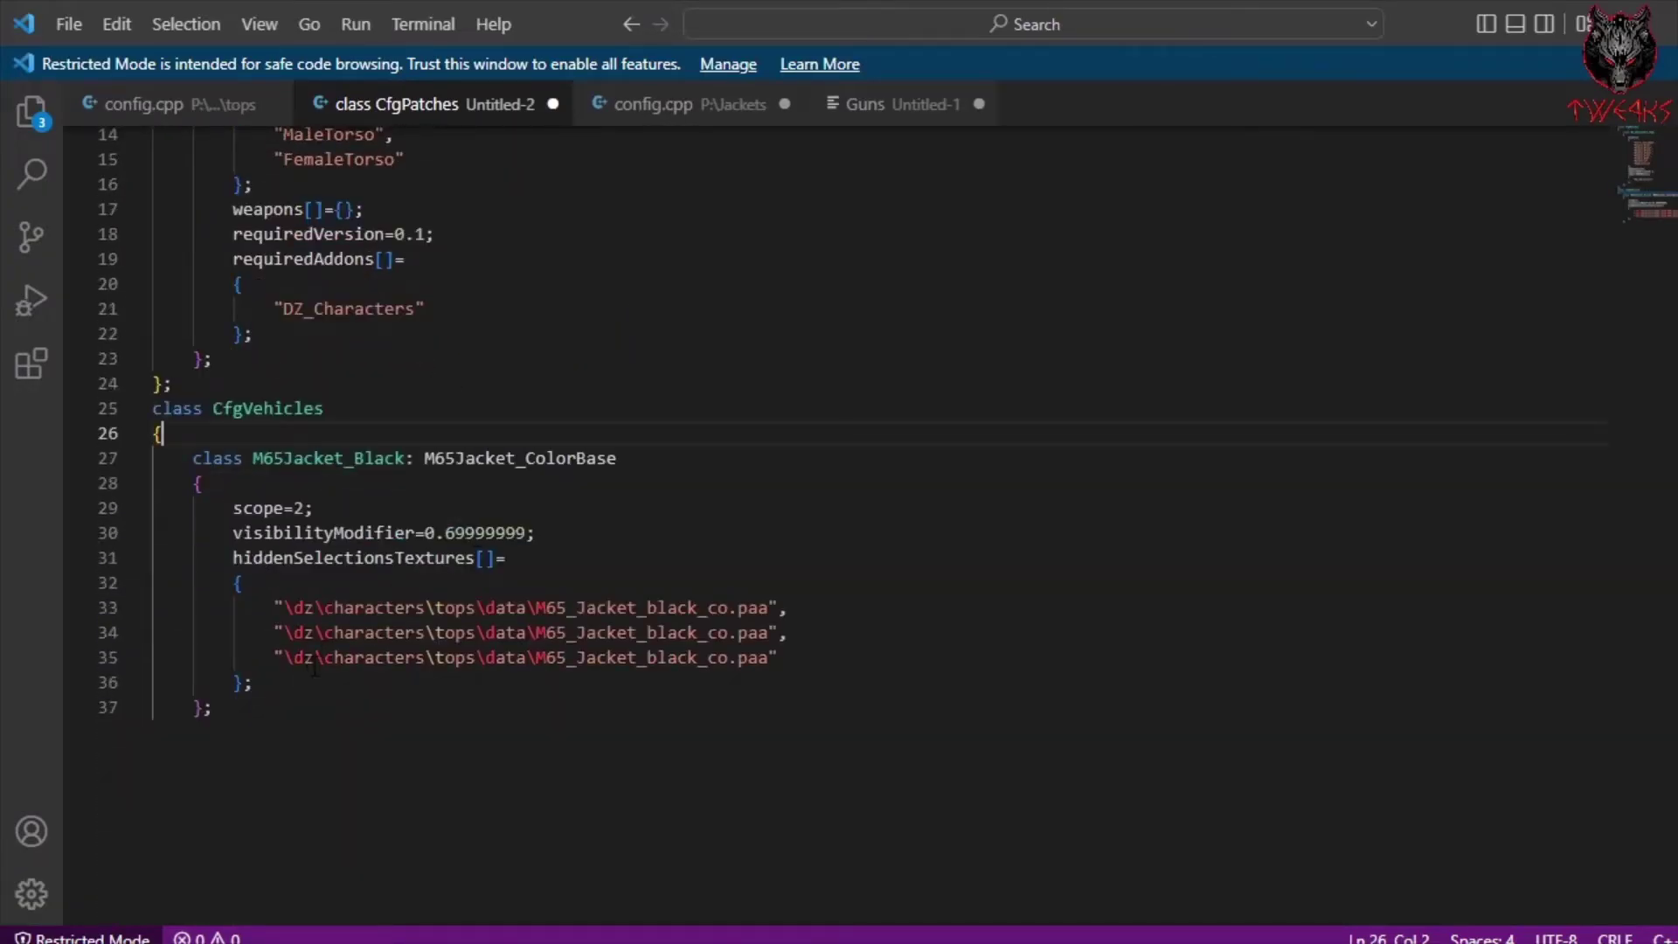
{"action": "left_click", "coordinate": [258, 719]}
{"action": "key", "text": "Return"}
{"action": "key", "text": "BackSpace"}
{"action": "type", "text": "};"}
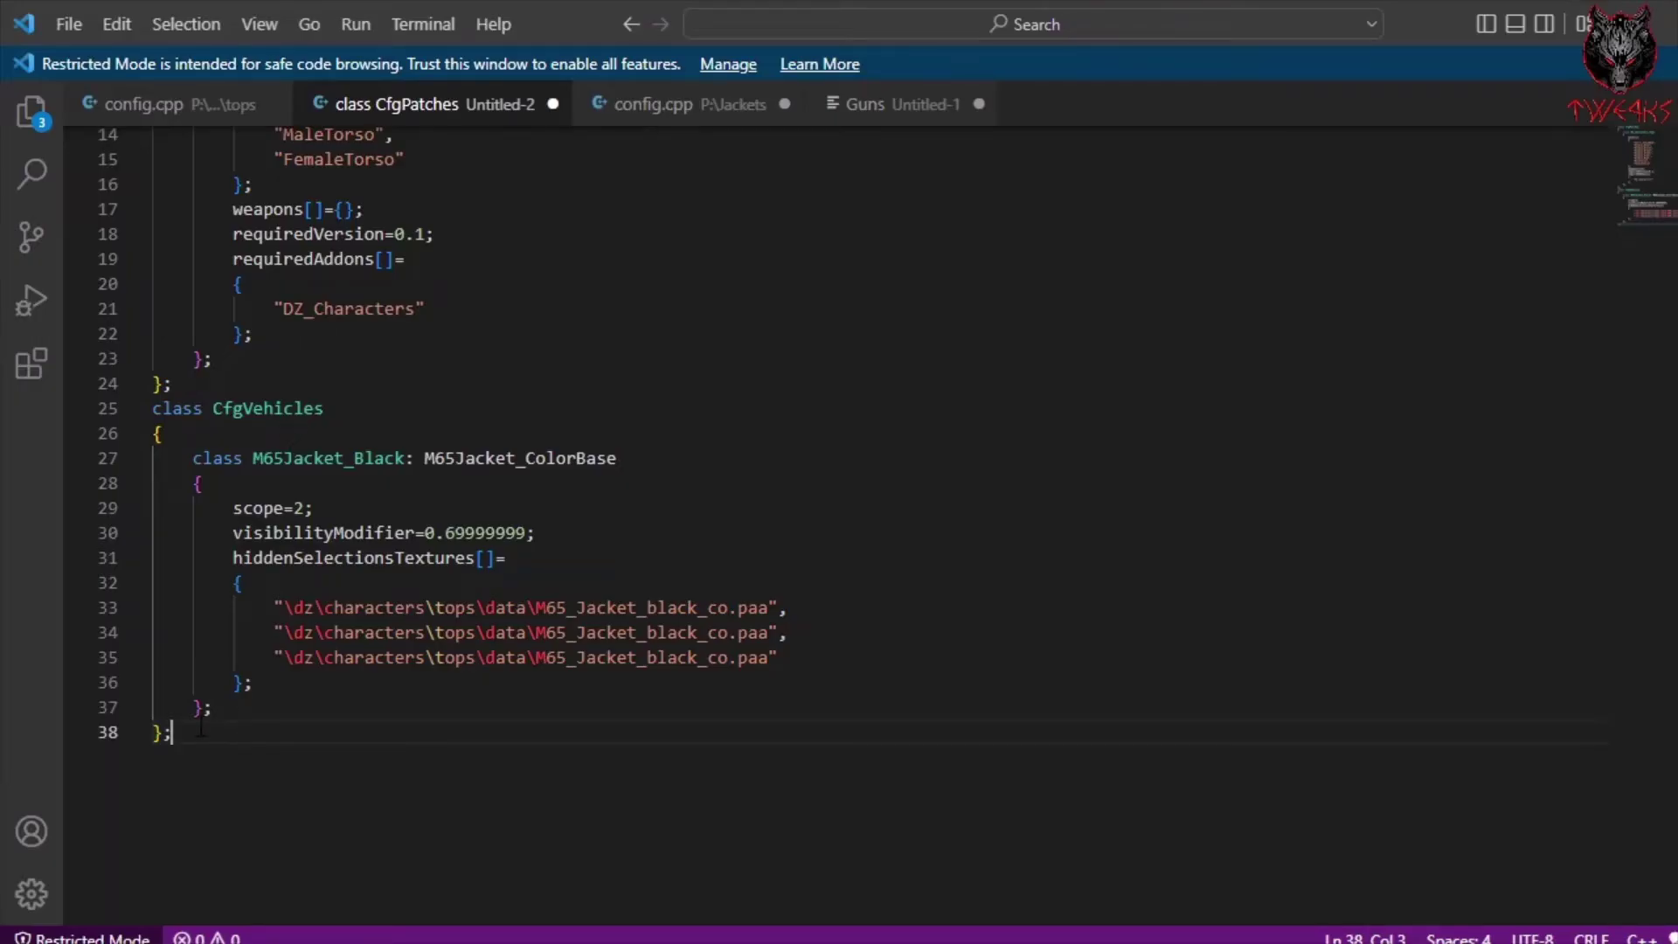
Rename the M65Jacket_Black class to Admin_Jacket, keeping M65Jacket_ColorBase as its parent
{"action": "scroll", "coordinate": [201, 727], "scroll_direction": "up", "scroll_amount": 3}
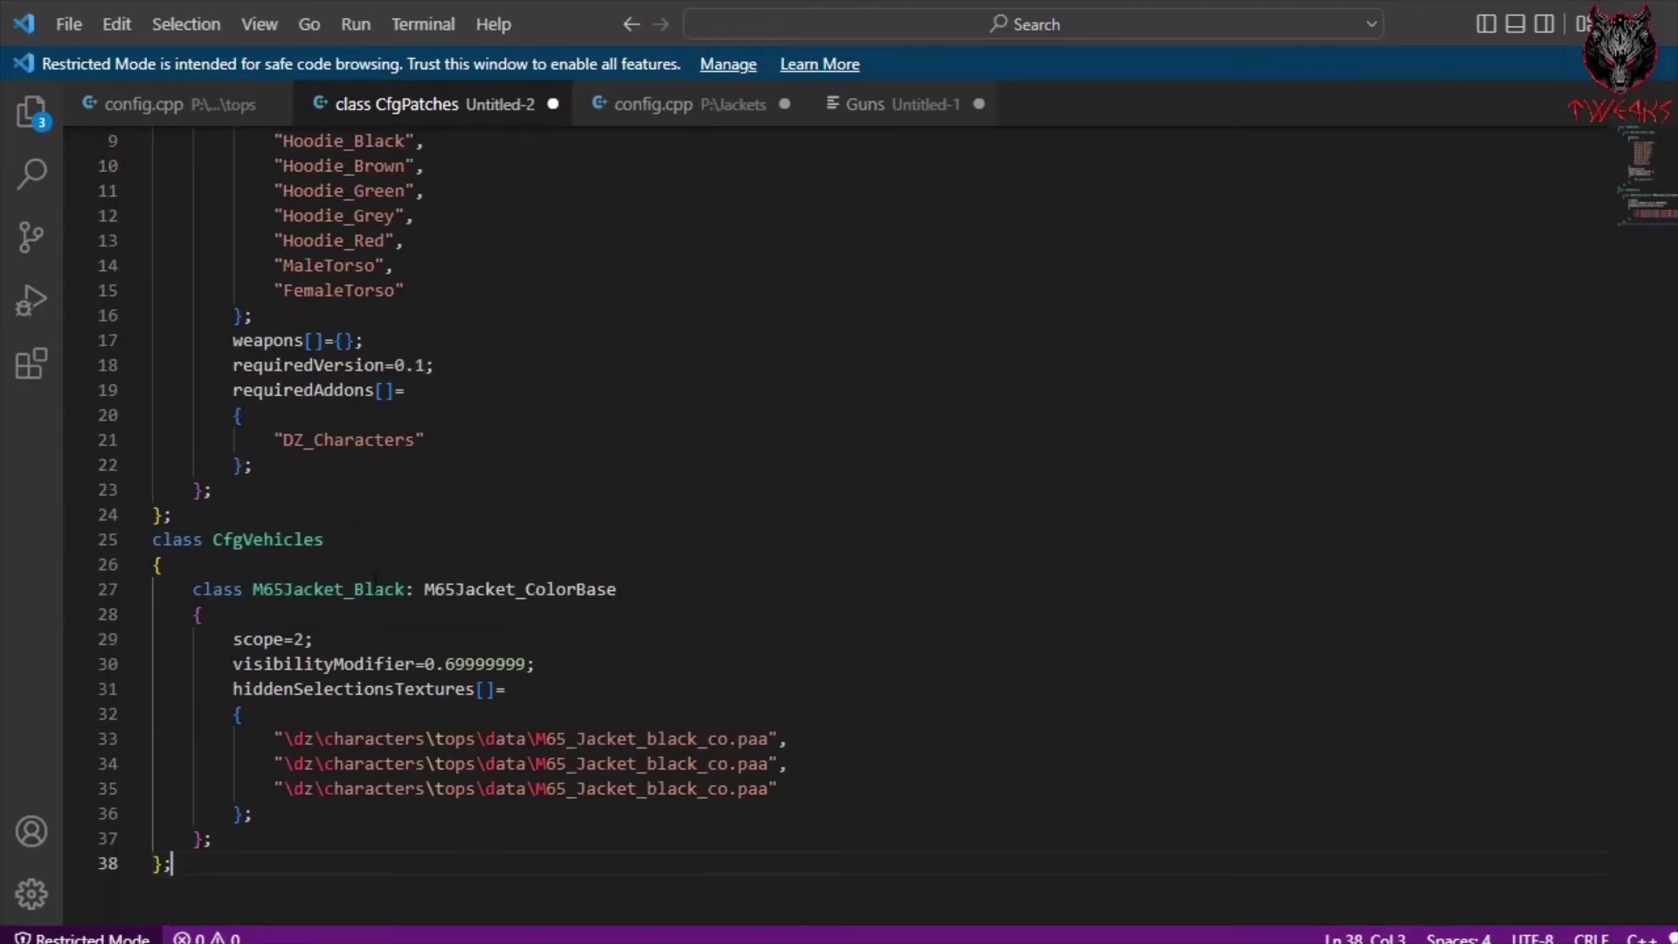
{"action": "double_click", "coordinate": [361, 588]}
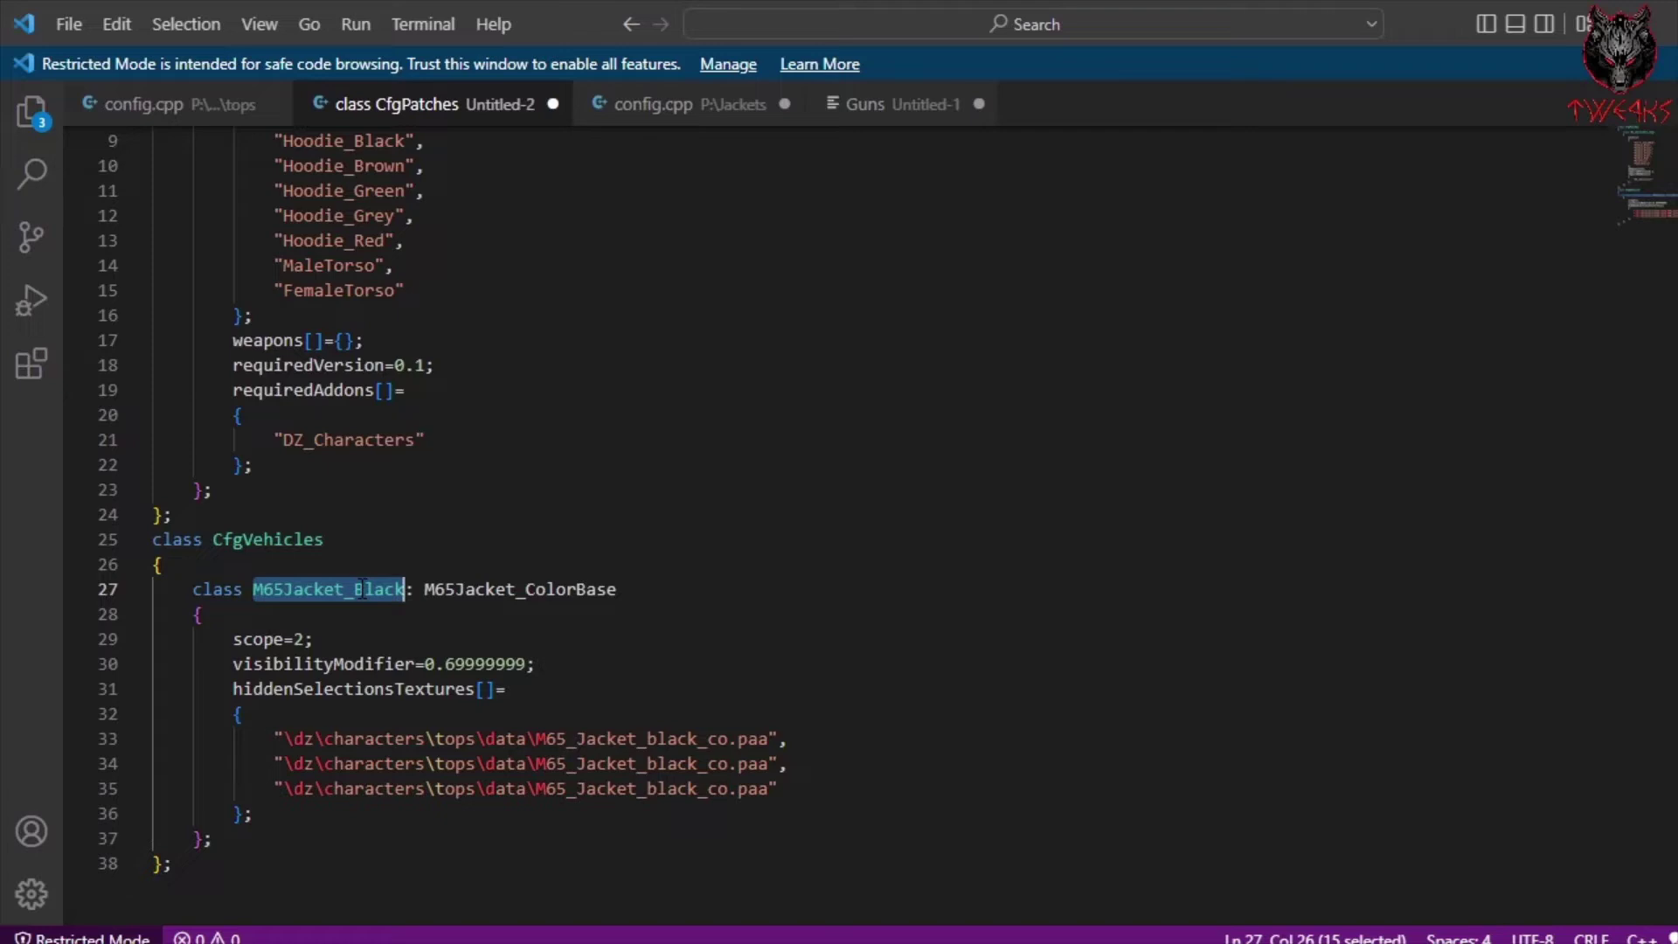
{"action": "type", "text": "Ad"}
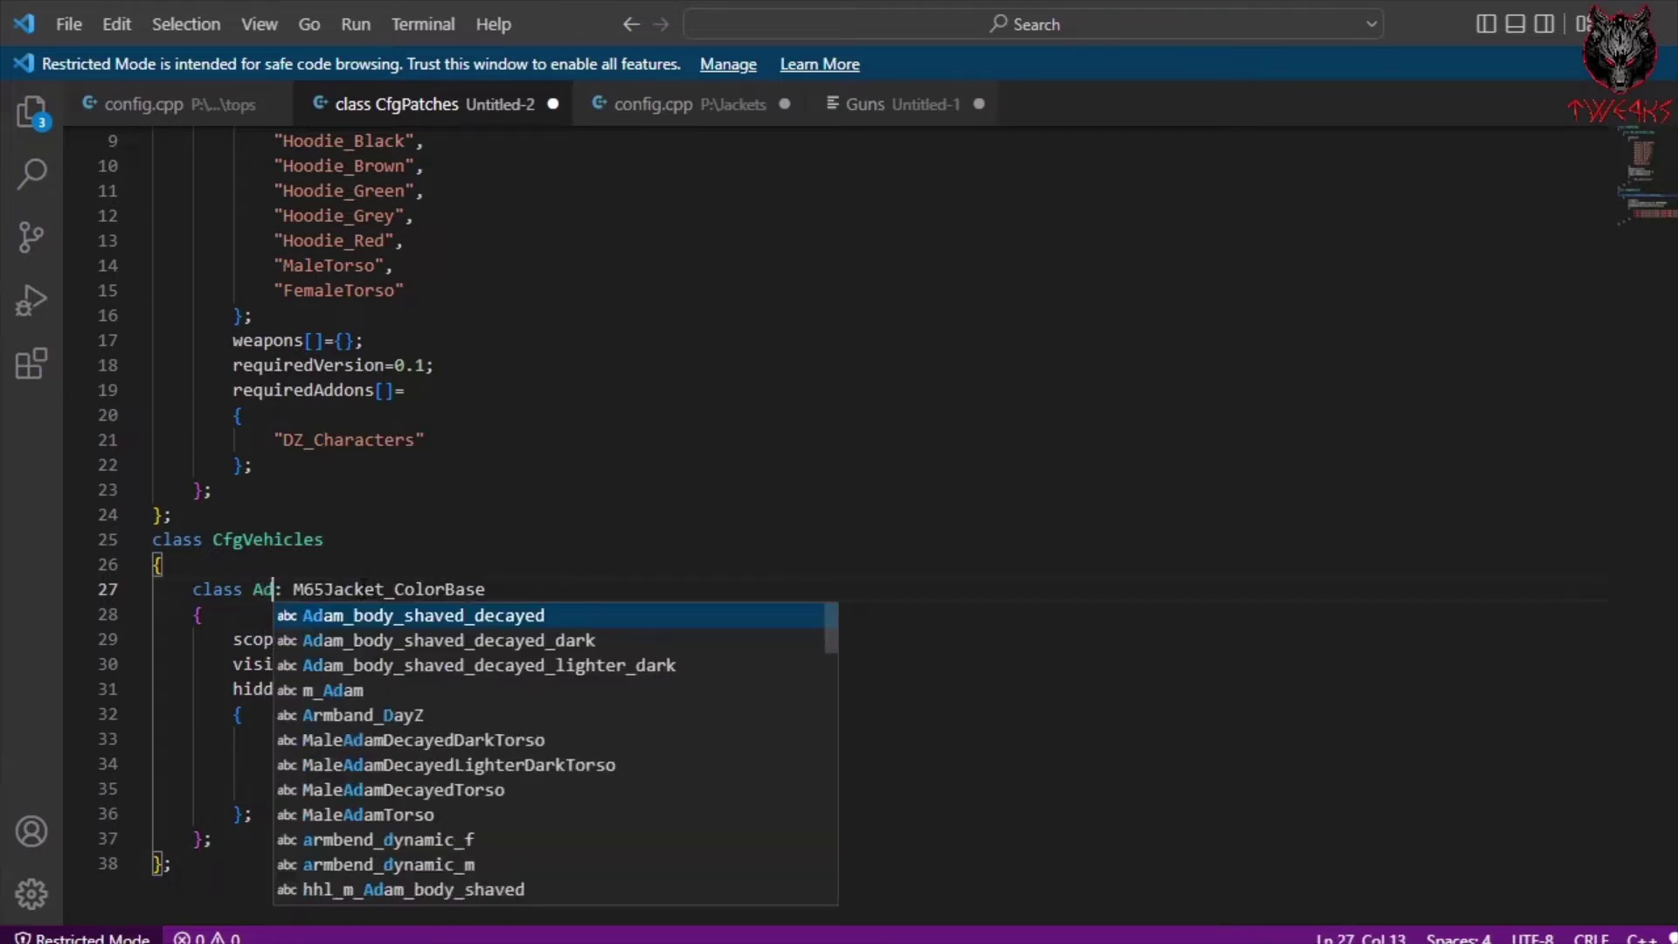
{"action": "type", "text": "min"}
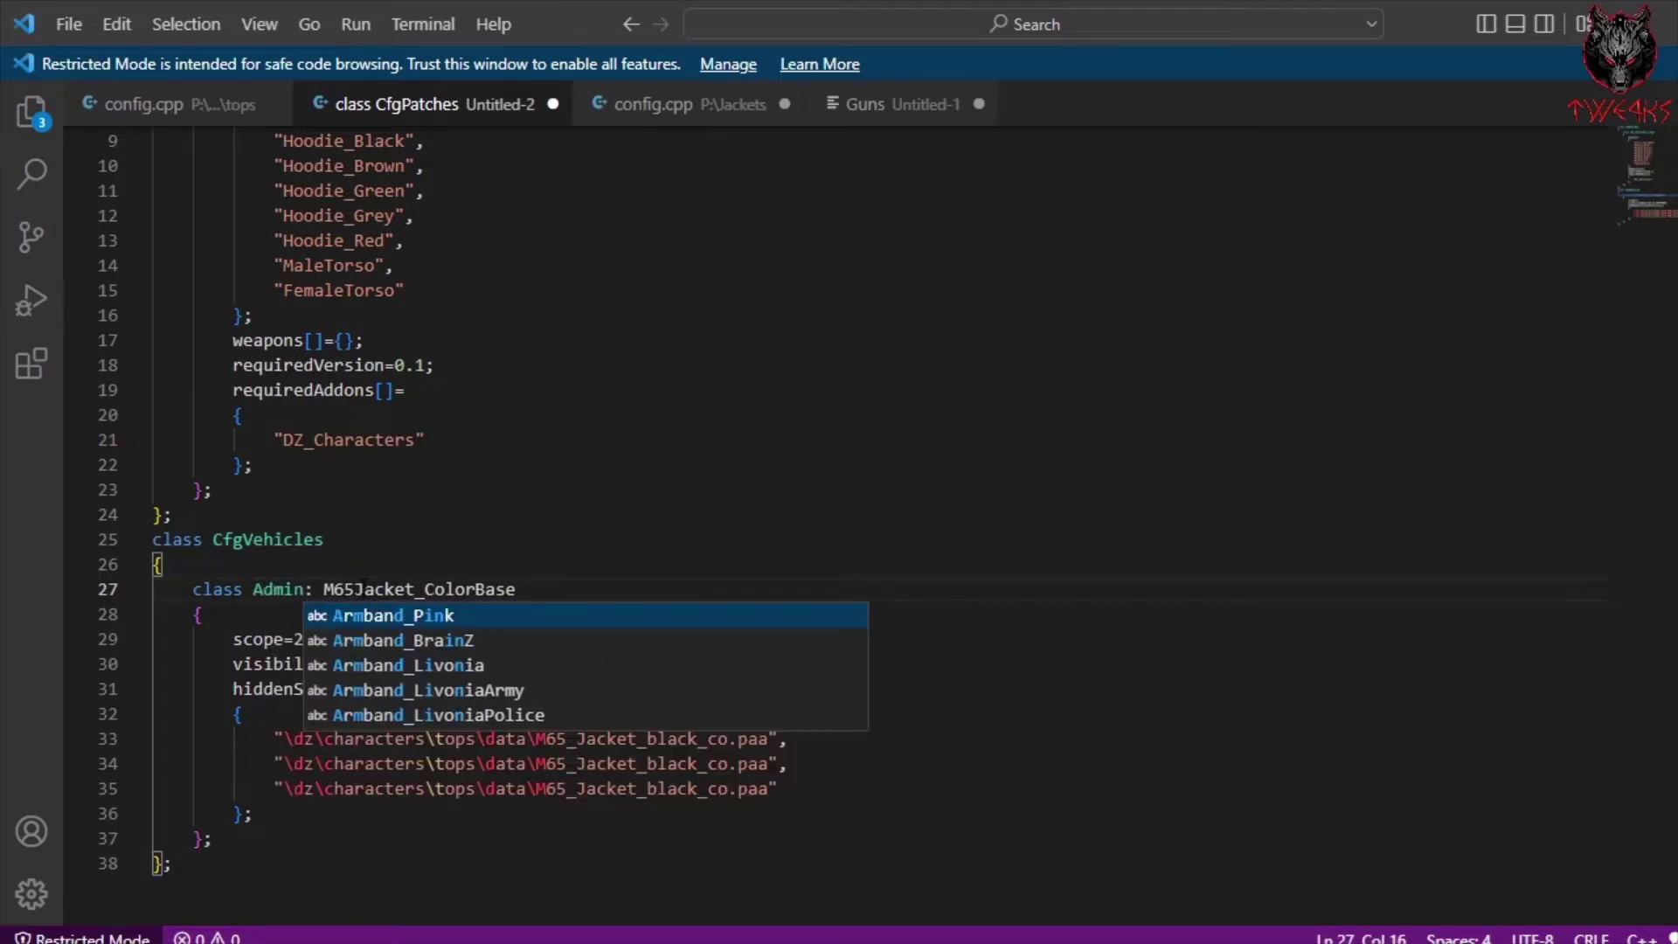
{"action": "type", "text": "_Jacket"}
Add the declaration class M65Jacket_ColorBase; on its own line directly above the Admin_Jacket class in CfgVehicles
{"action": "left_click", "coordinate": [214, 564]}
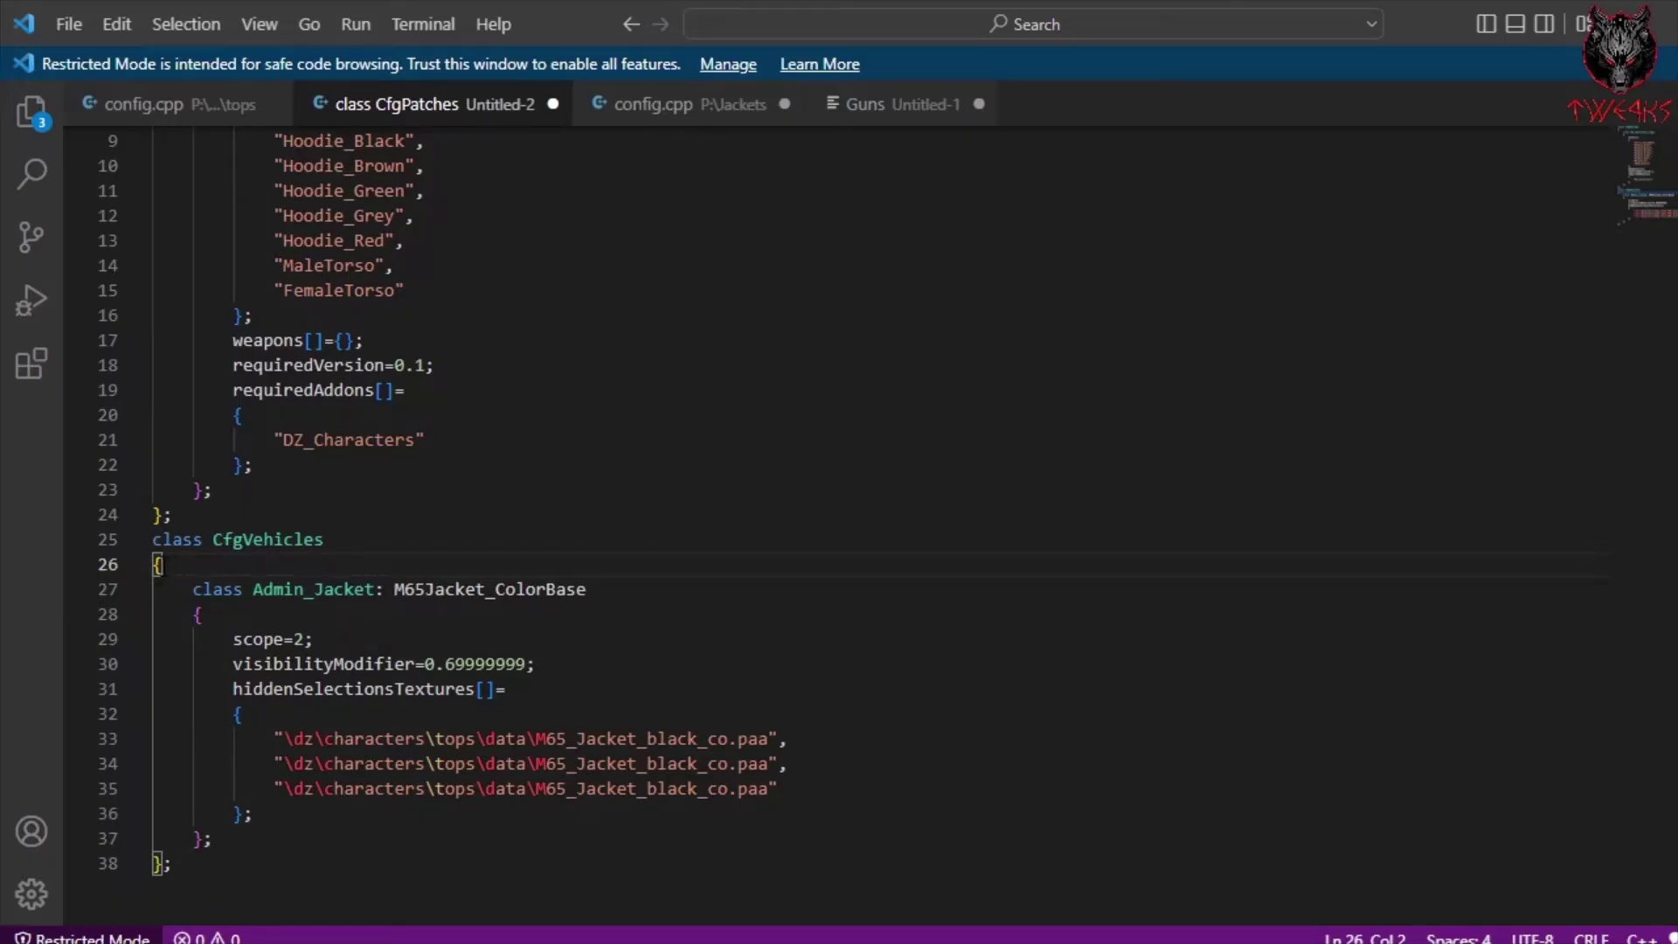
{"action": "key", "text": "Return"}
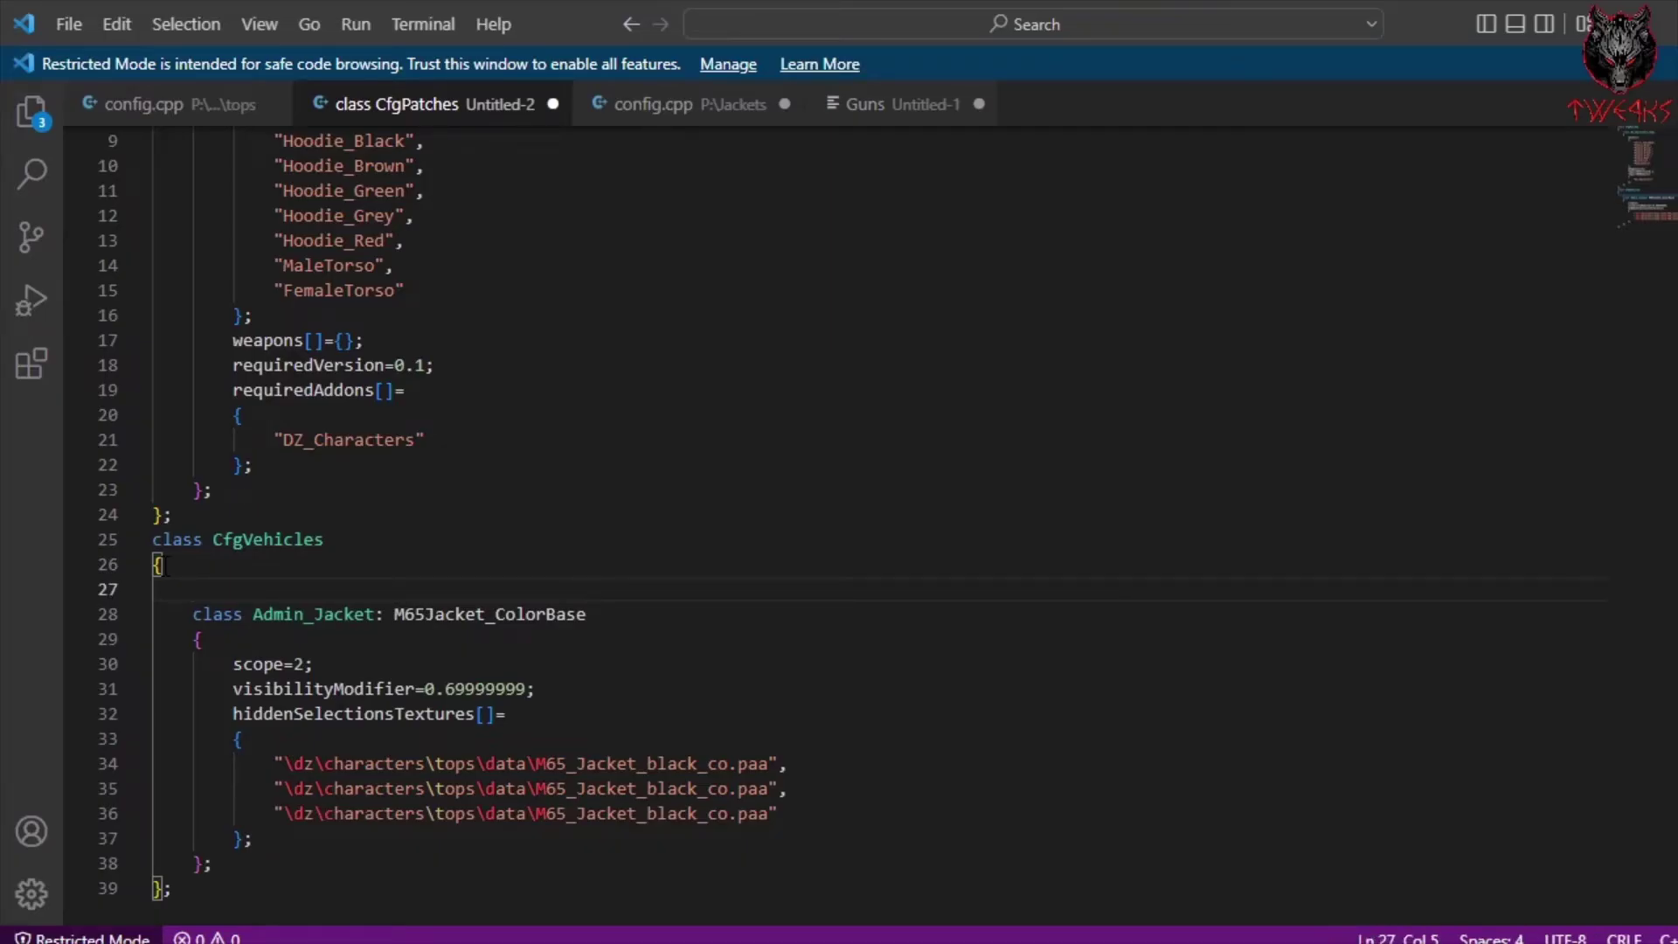
{"action": "type", "text": "class"}
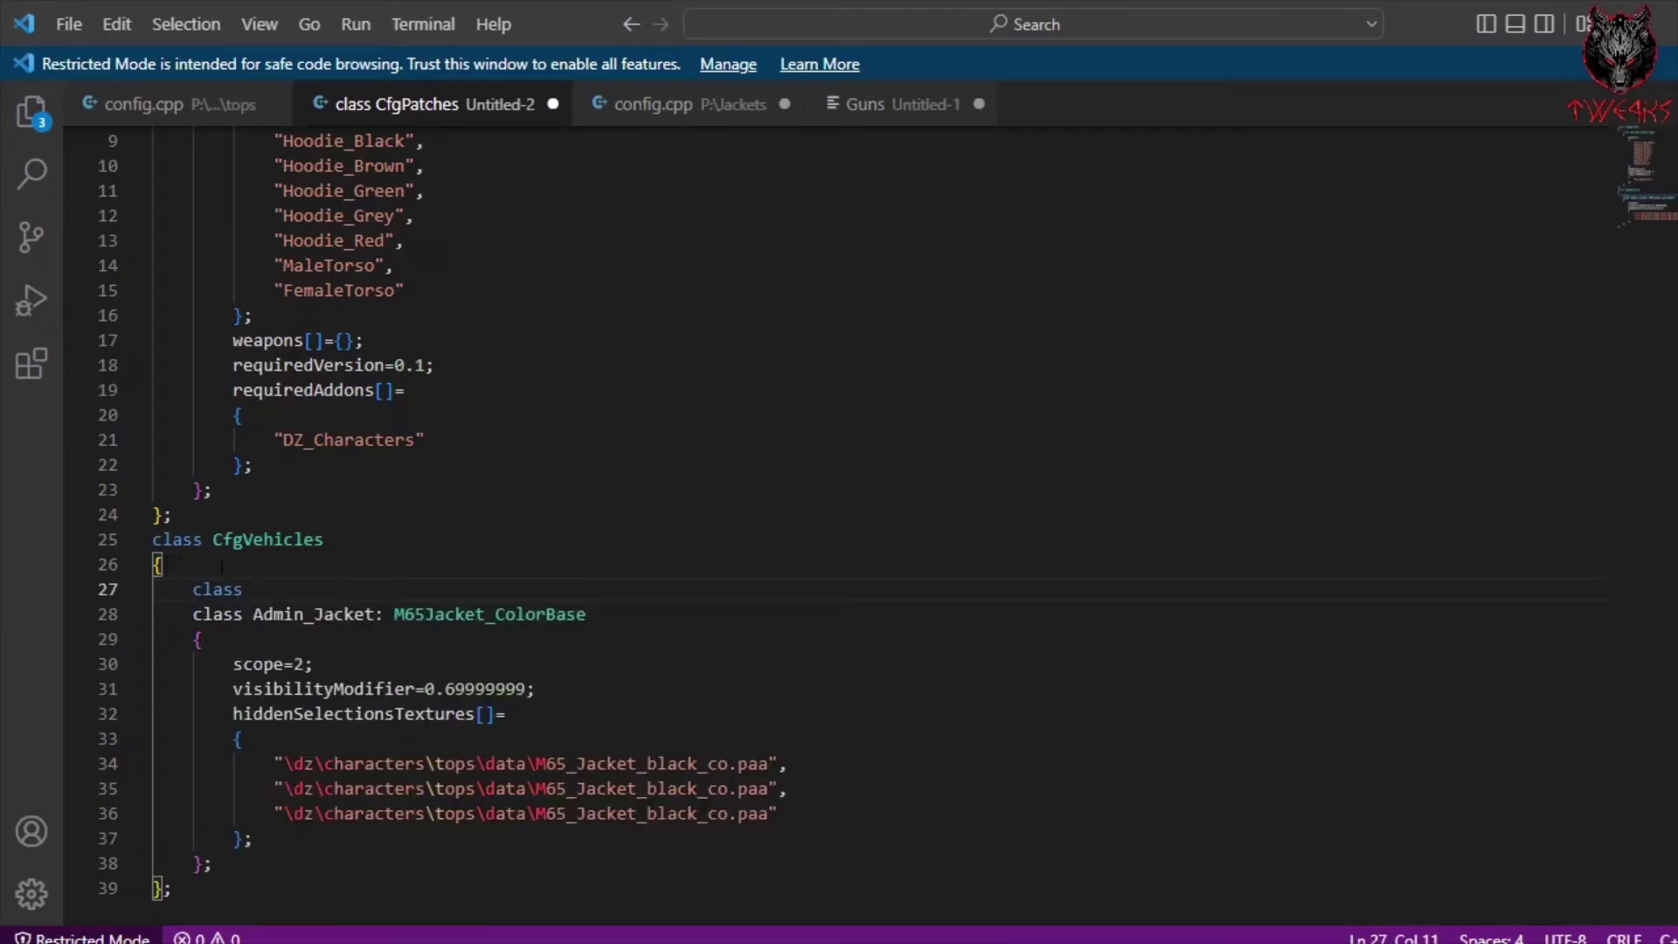
{"action": "left_click", "coordinate": [454, 615]}
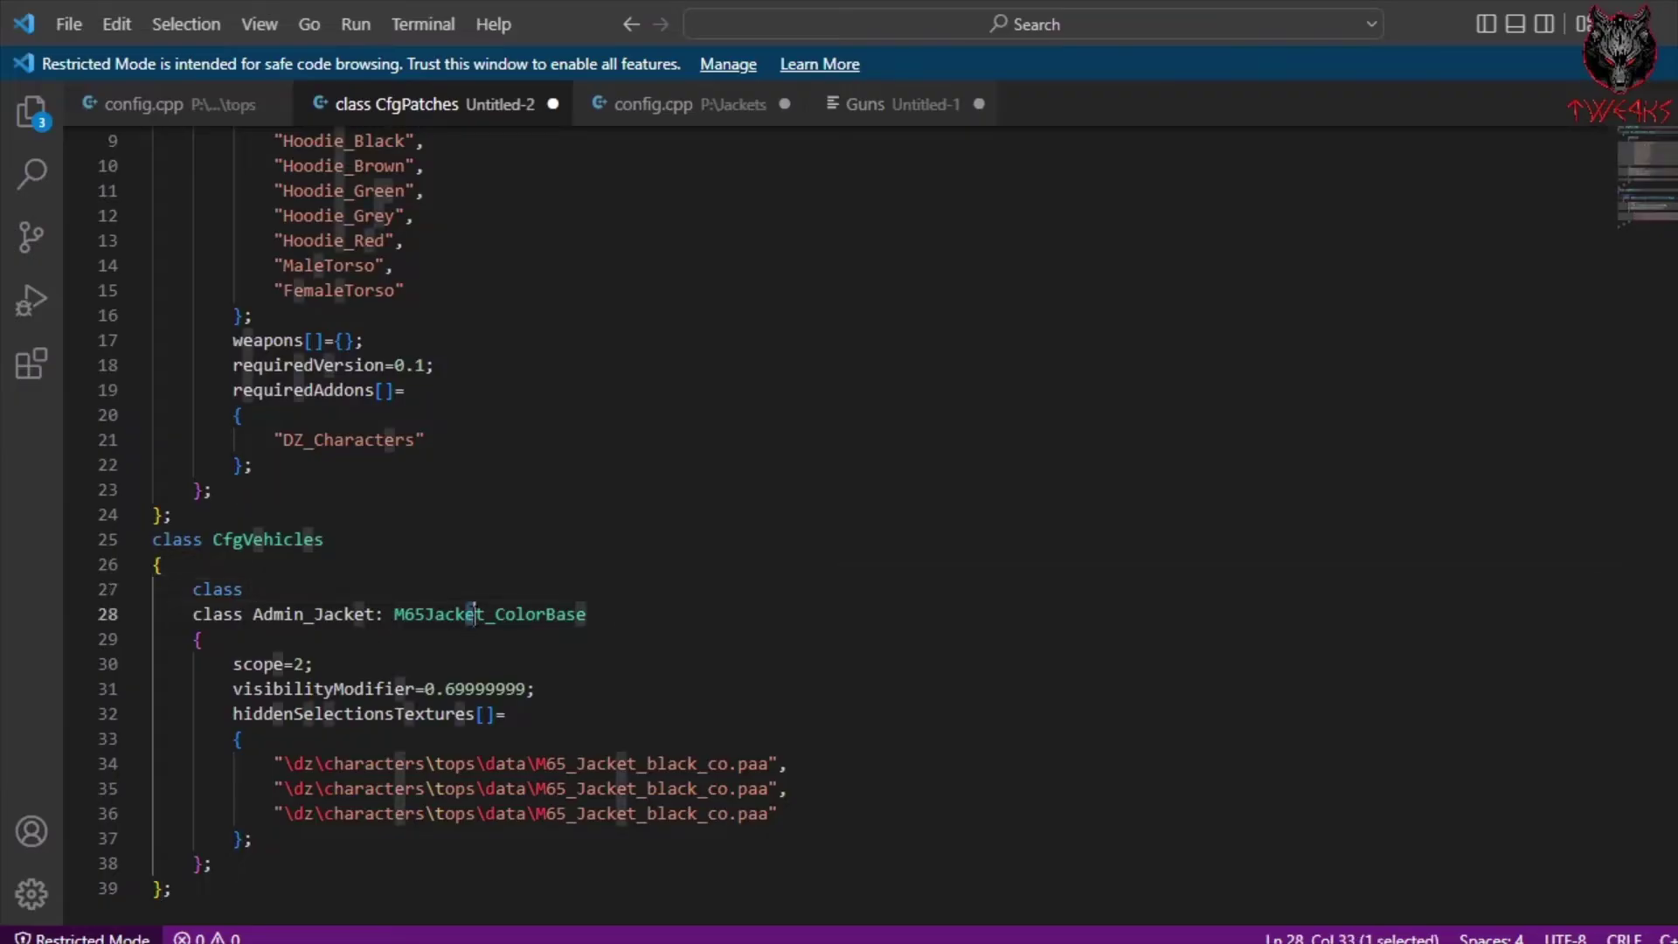
{"action": "double_click", "coordinate": [455, 614]}
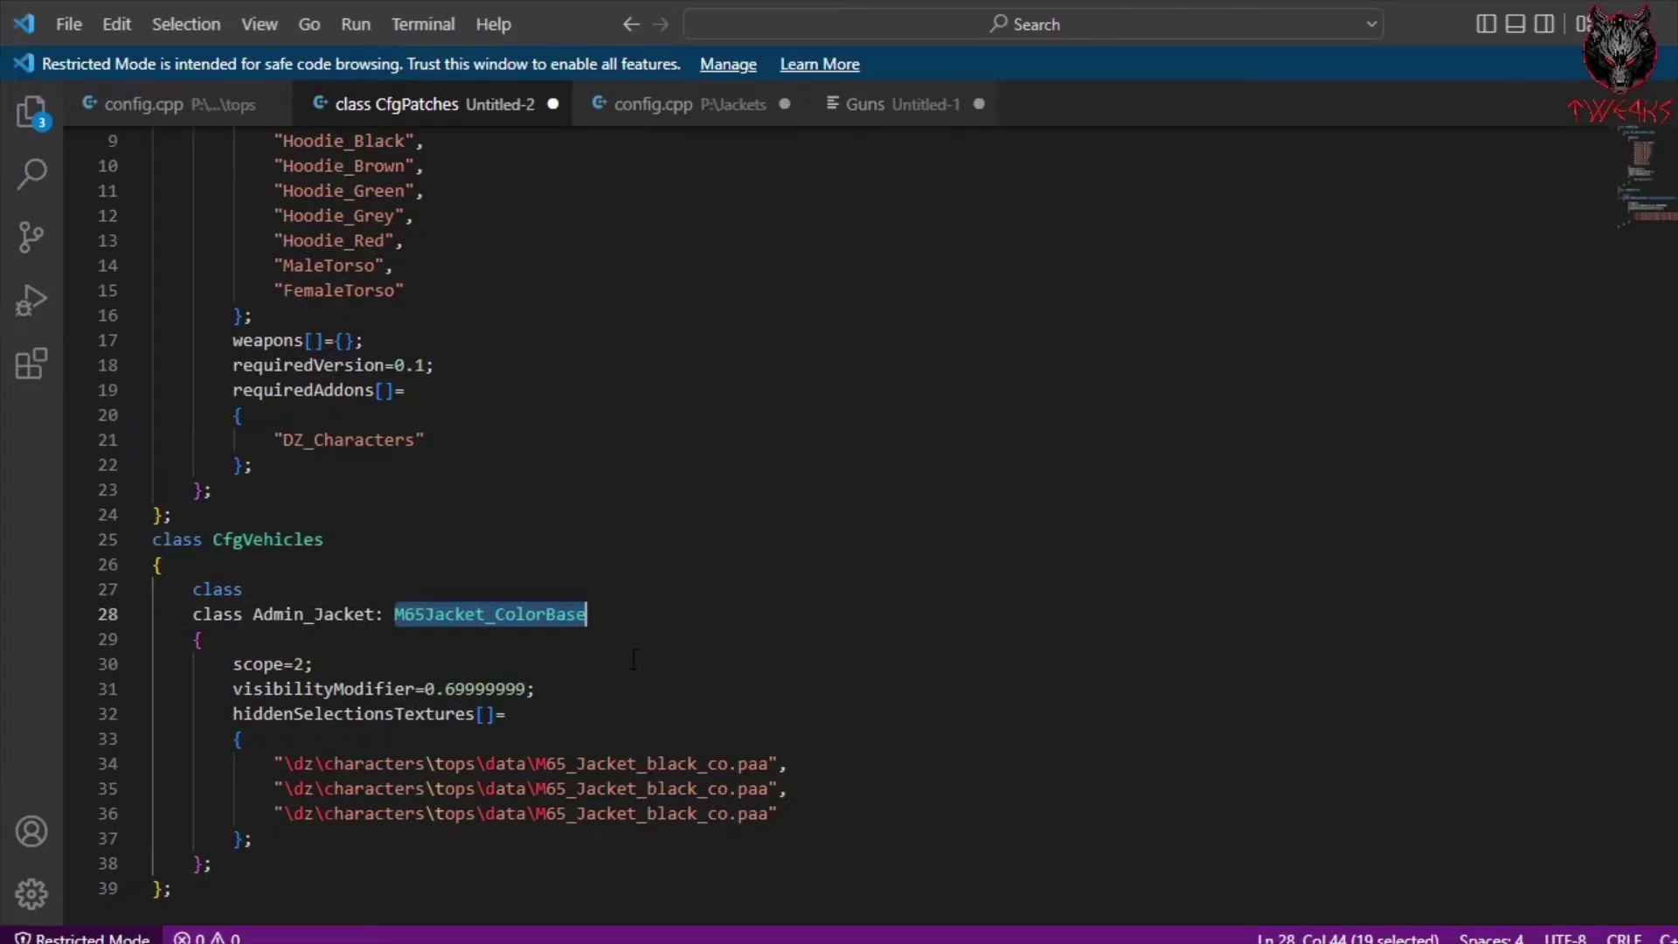
{"action": "key", "text": "ctrl+c"}
{"action": "left_click", "coordinate": [349, 589]}
{"action": "key", "text": "ctrl+v"}
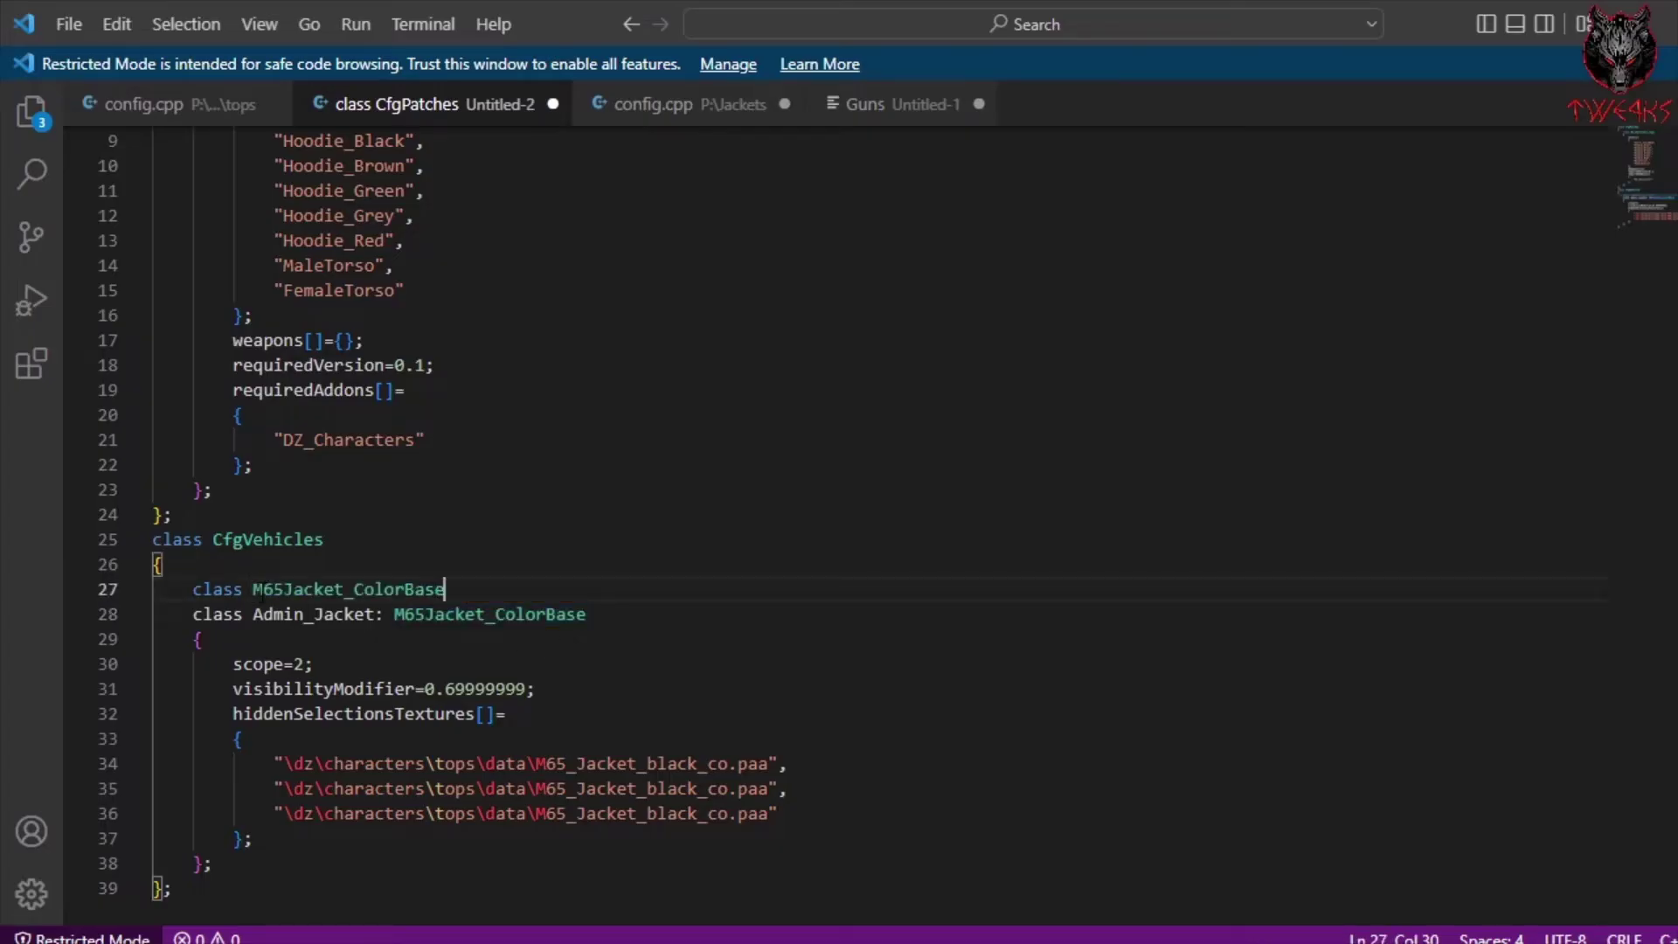
{"action": "type", "text": ";"}
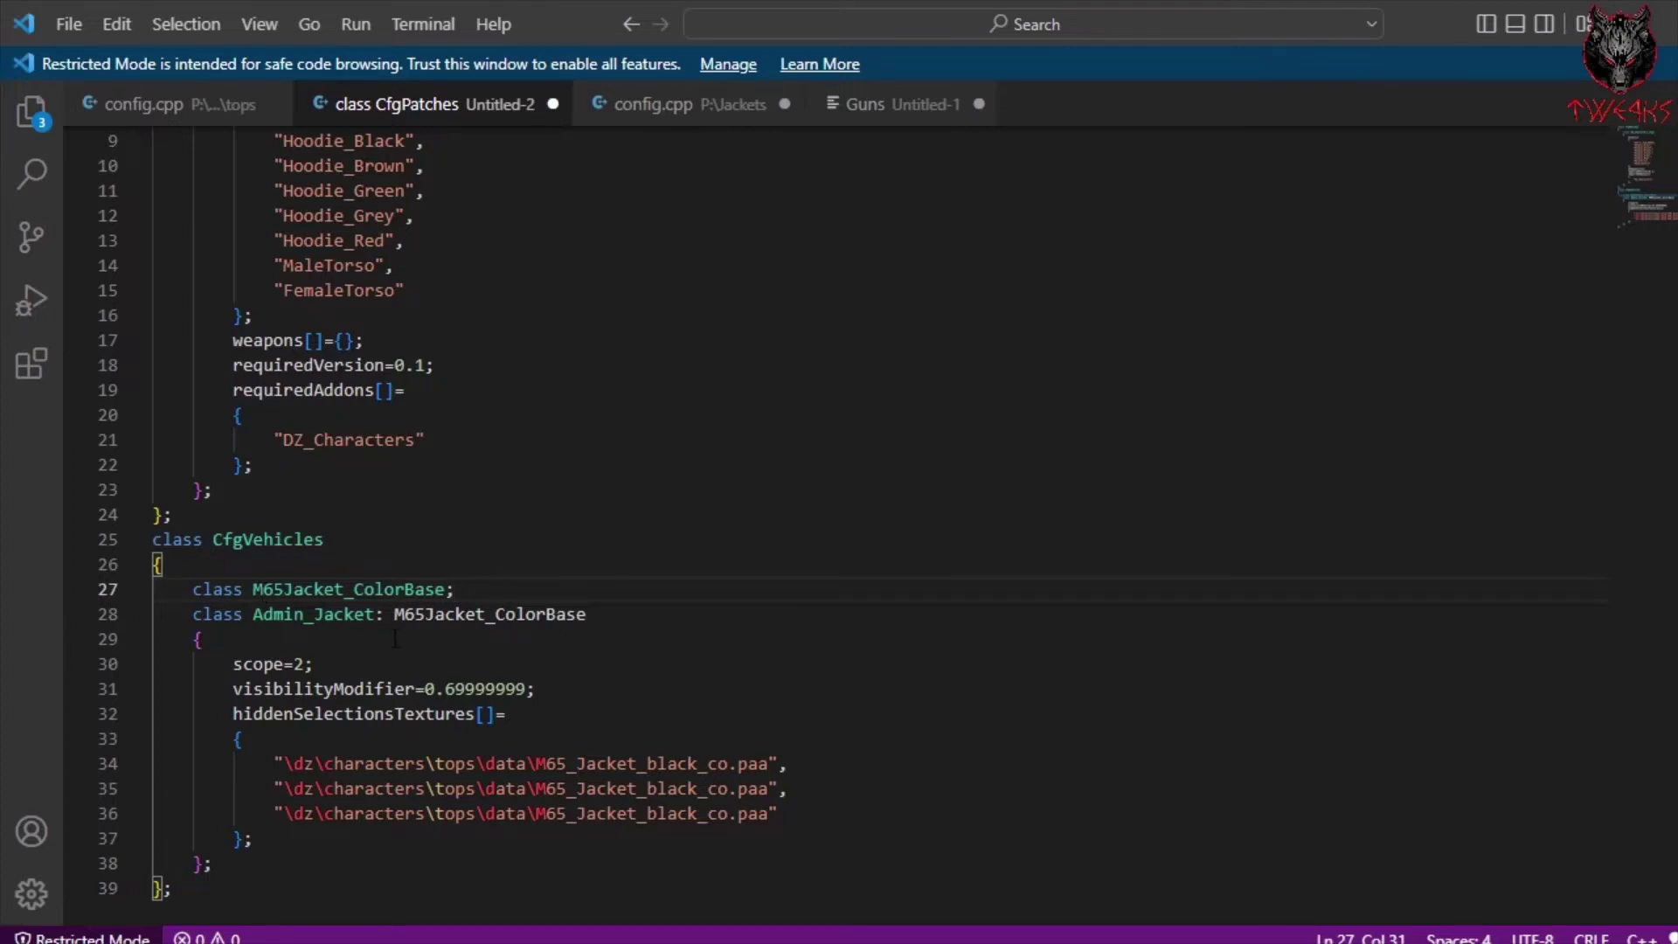
Delete all units[] entries below "Shirt_CheckRed" in CfgPatches, including the comma after that entry
{"action": "scroll", "coordinate": [394, 637], "scroll_direction": "up", "scroll_amount": 3}
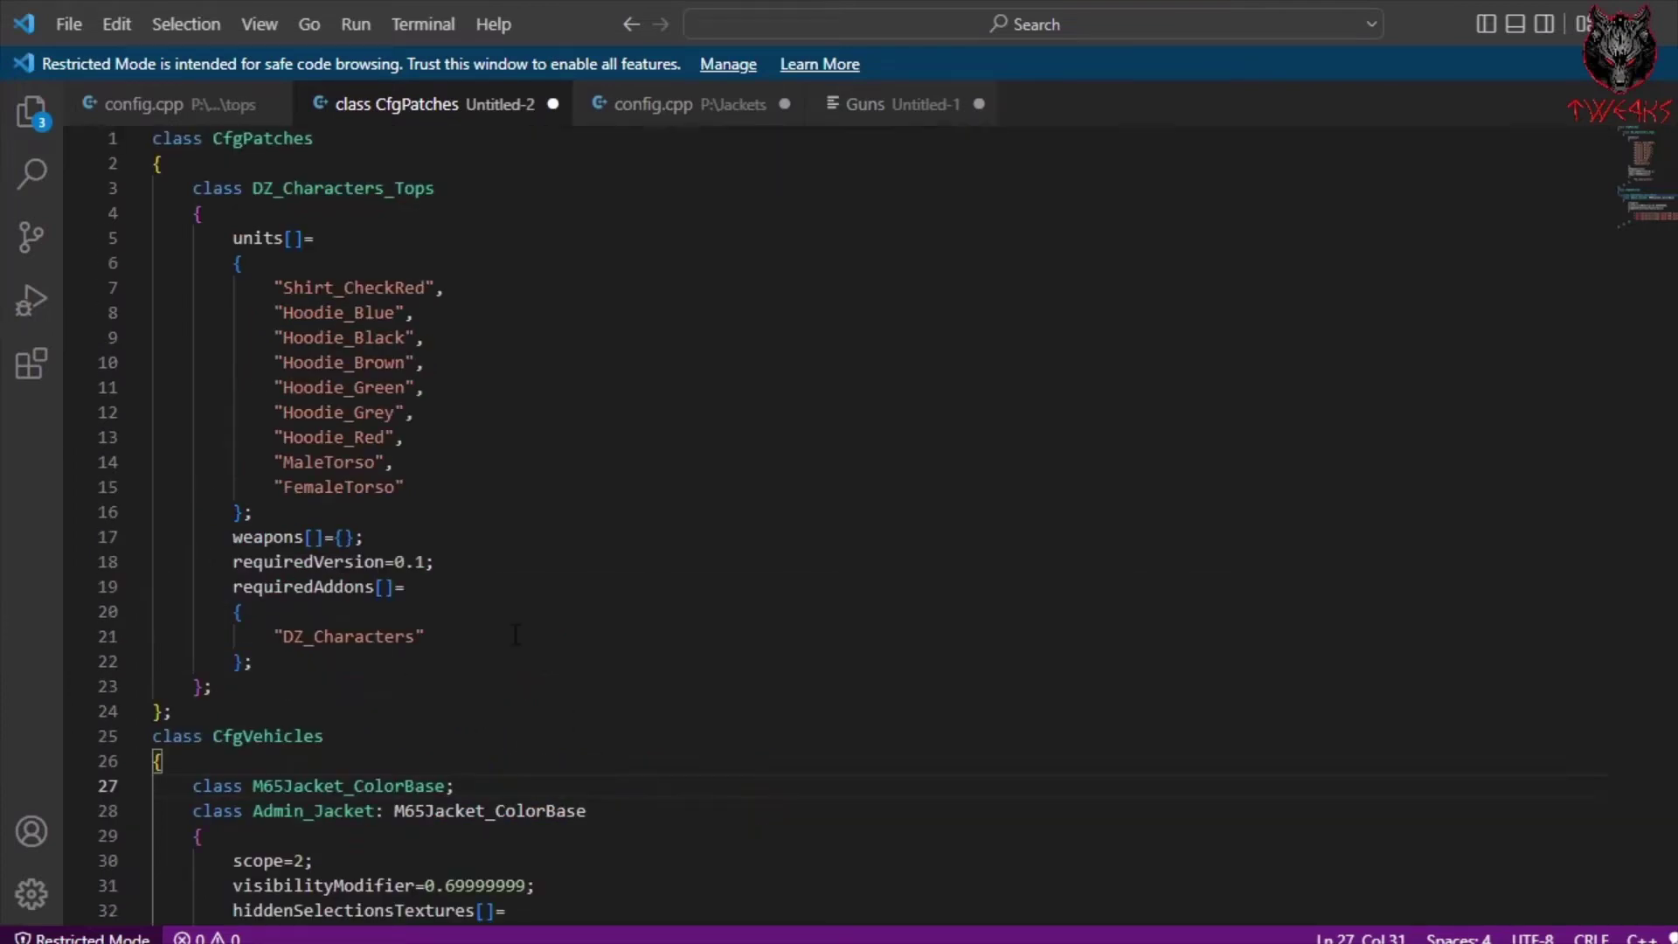
{"action": "left_click_drag", "start_coordinate": [404, 487], "coordinate": [38, 313]}
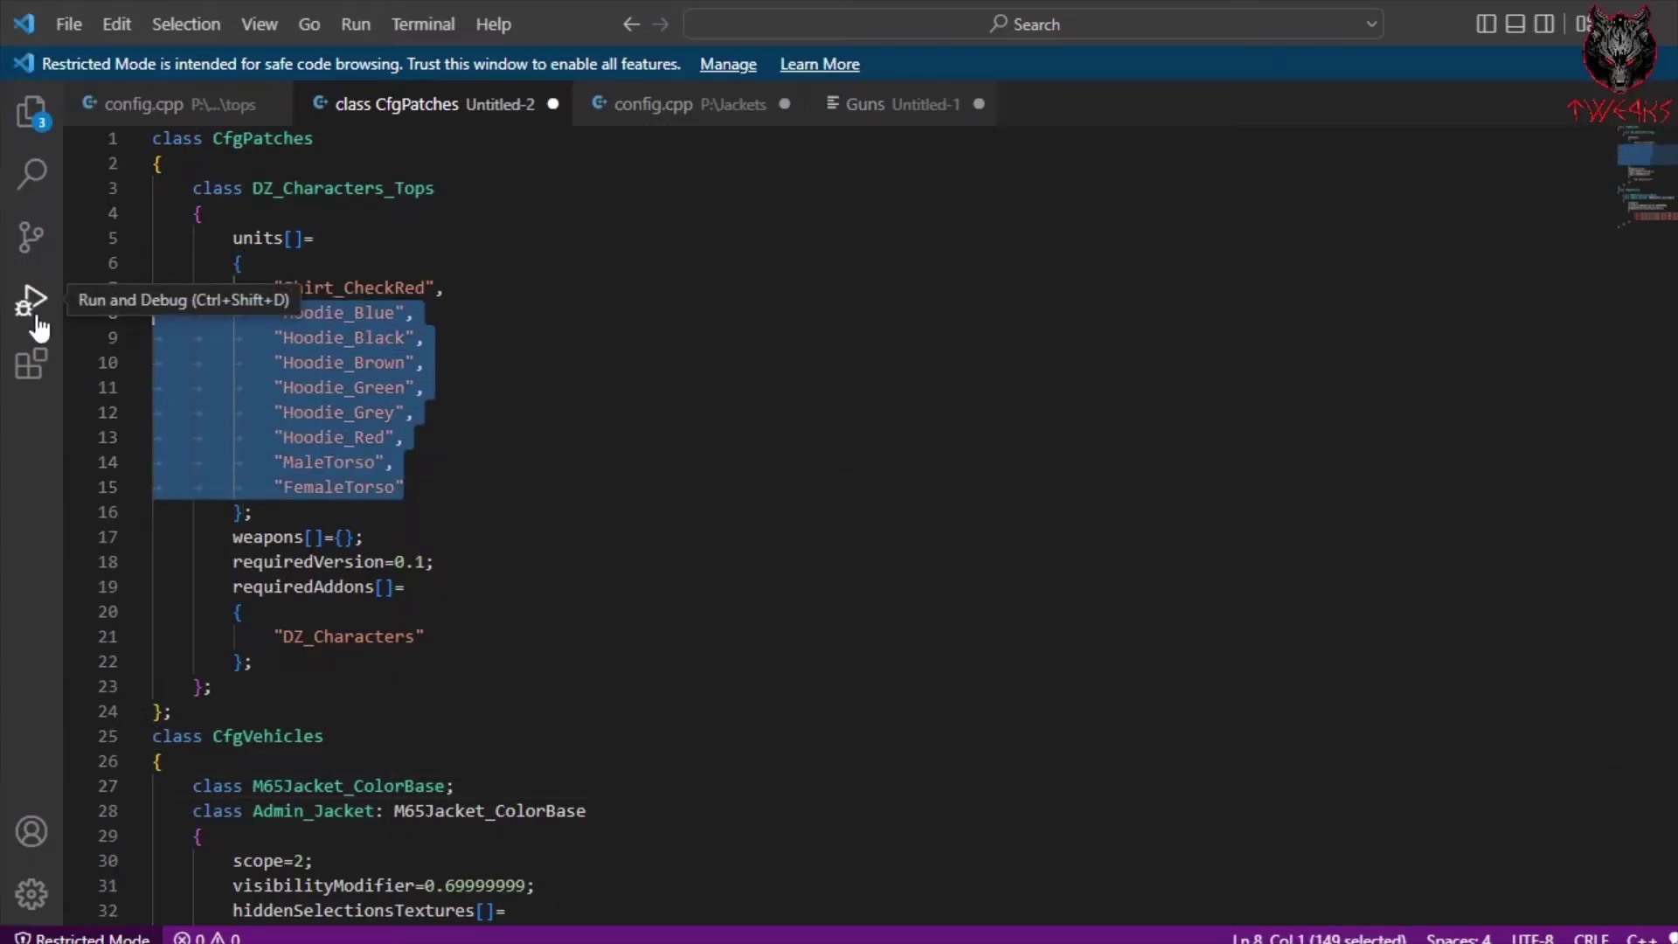
{"action": "key", "text": "BackSpace"}
{"action": "key", "text": "BackSpace"}
{"action": "key", "text": "BackSpace"}
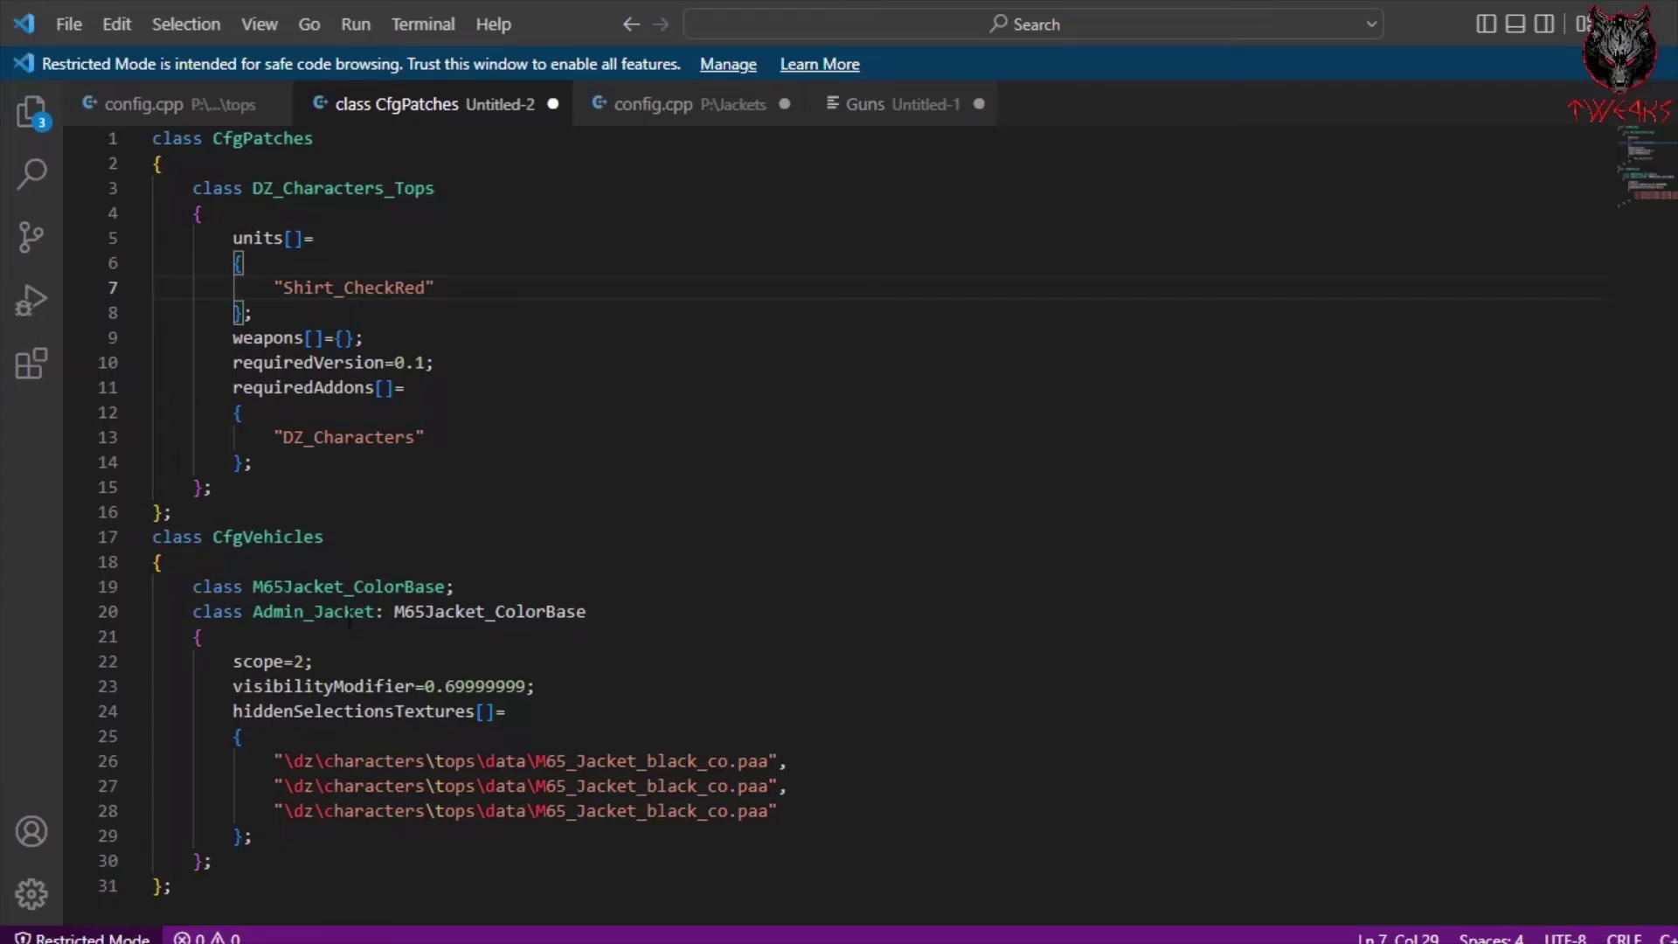
Replace both the remaining units[] entry and the DZ_Characters_Tops class name in CfgPatches with Admin_Jacket
{"action": "double_click", "coordinate": [349, 616]}
{"action": "key", "text": "ctrl+c"}
{"action": "double_click", "coordinate": [307, 289]}
{"action": "key", "text": "ctrl+v"}
{"action": "double_click", "coordinate": [325, 191]}
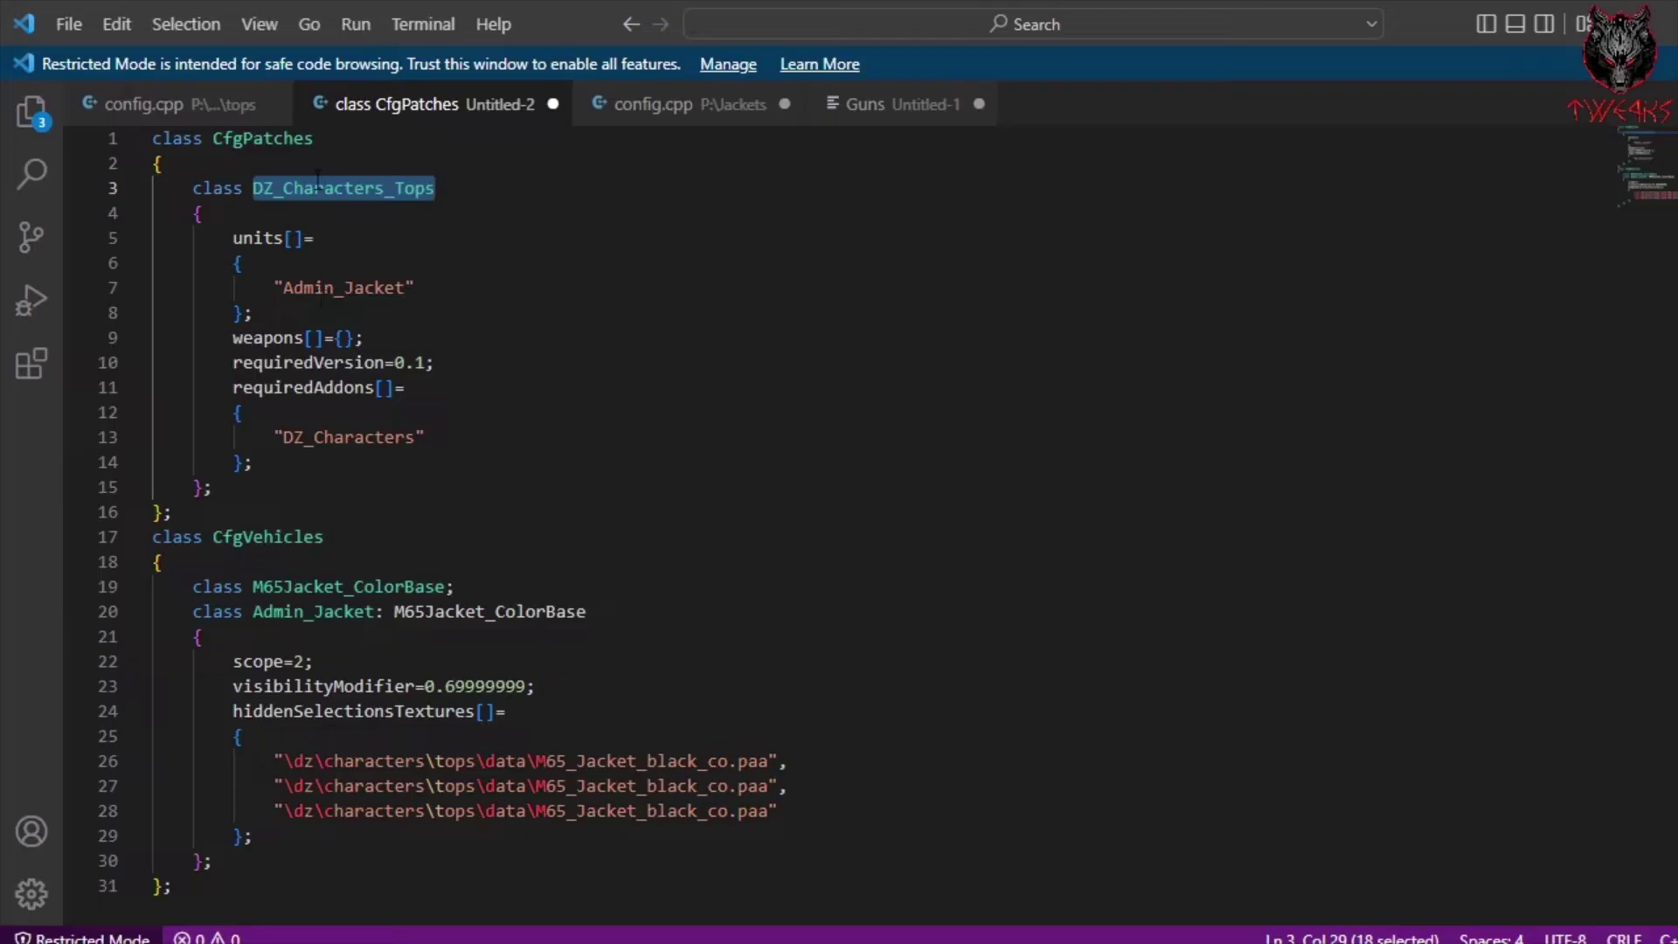
{"action": "key", "text": "ctrl+v"}
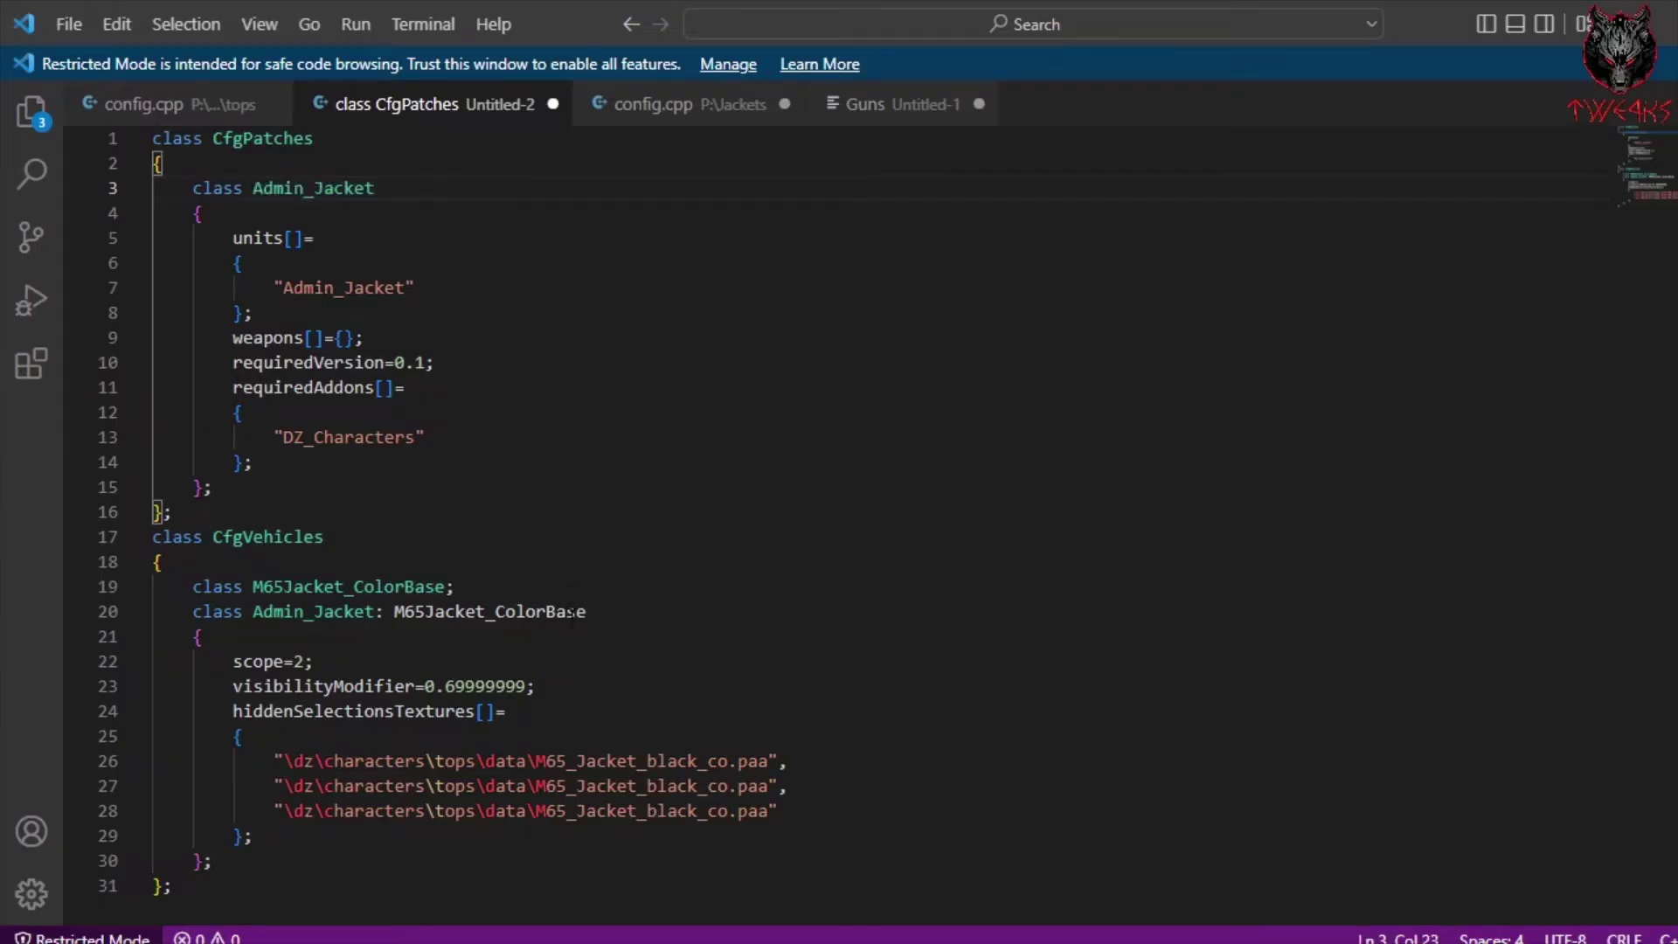
Switch to File Explorer and open the CustomClothing\data folder on the P: drive
{"action": "scroll", "coordinate": [570, 612], "scroll_direction": "down", "scroll_amount": 3}
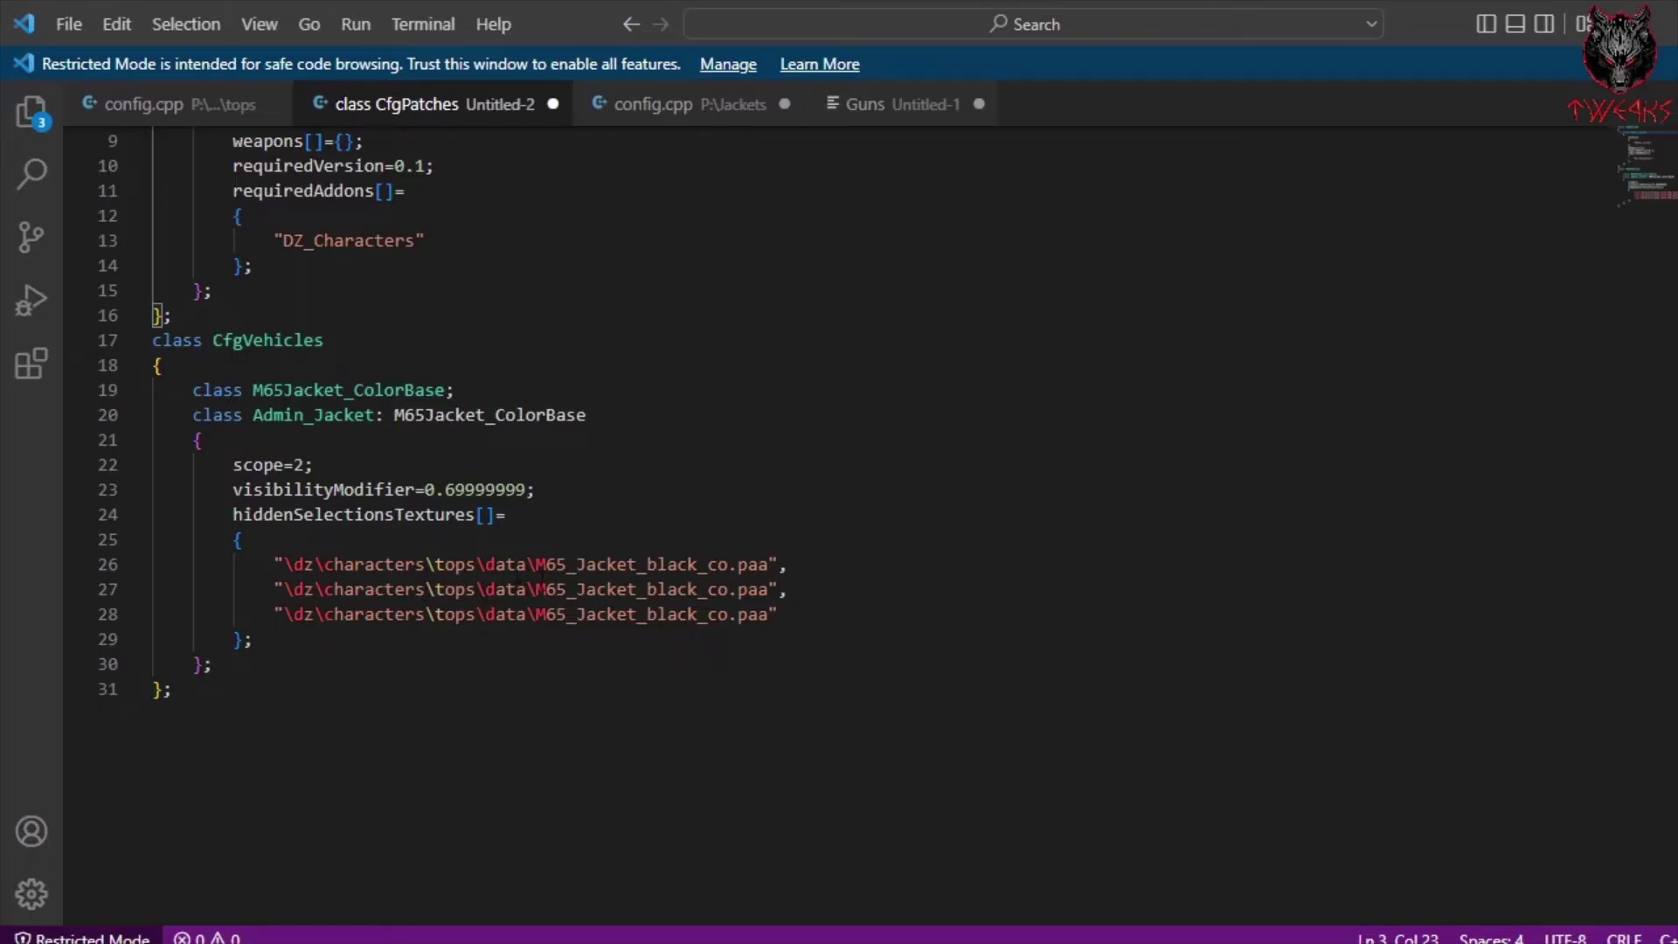
{"action": "left_click", "coordinate": [754, 861]}
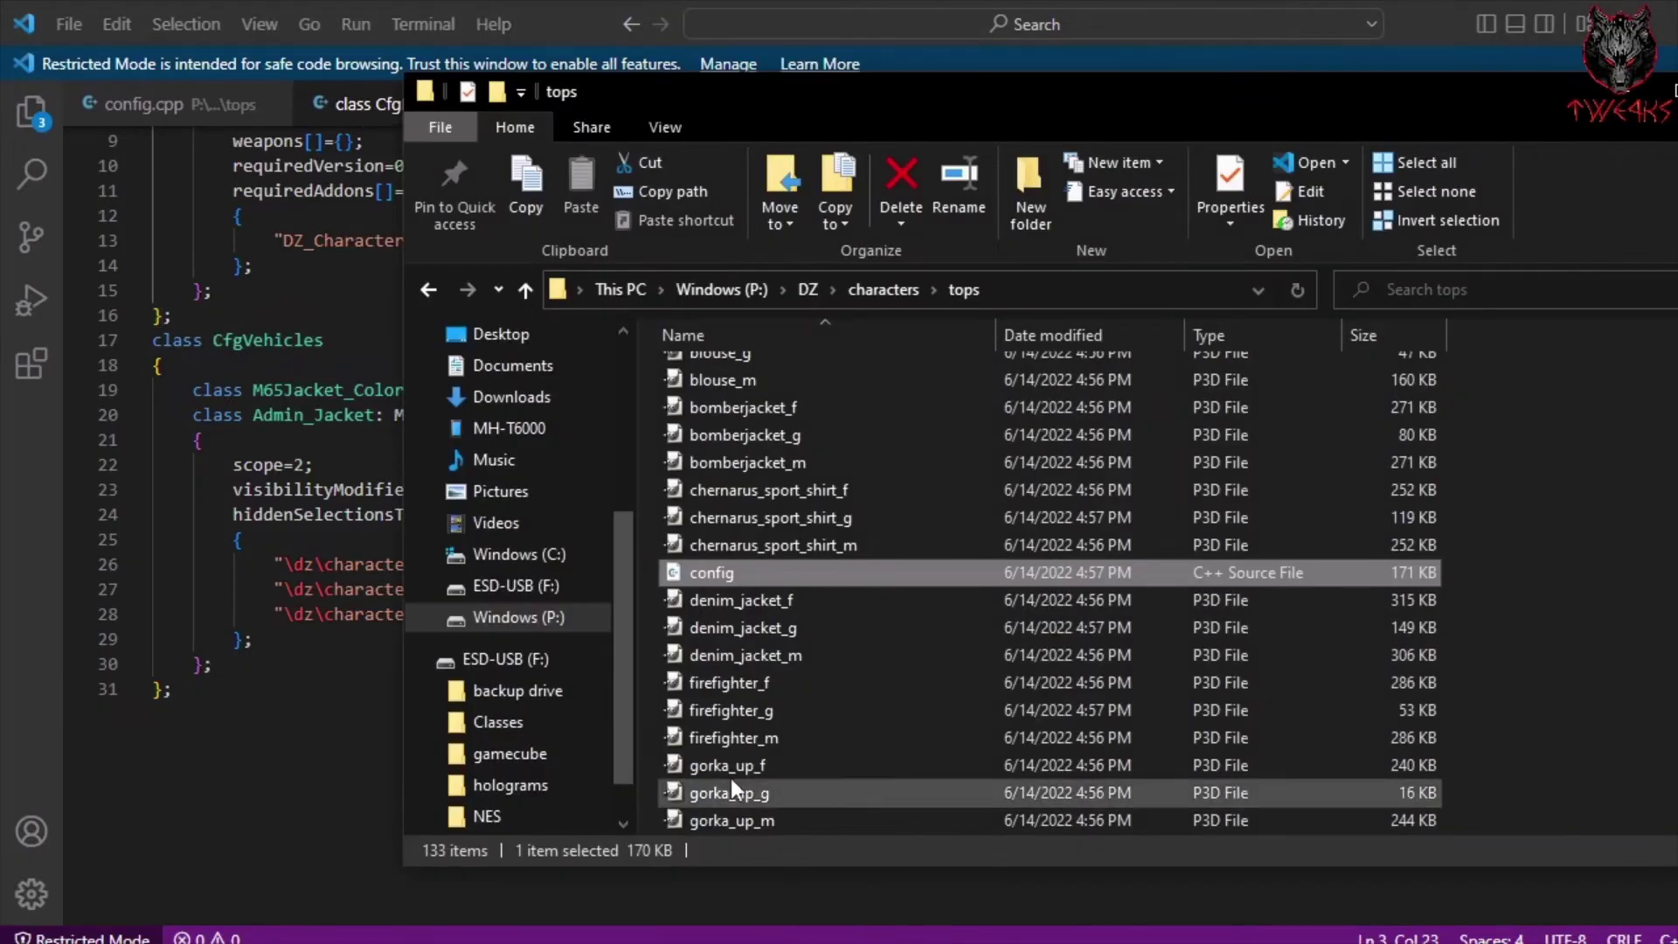
{"action": "left_click", "coordinate": [524, 621]}
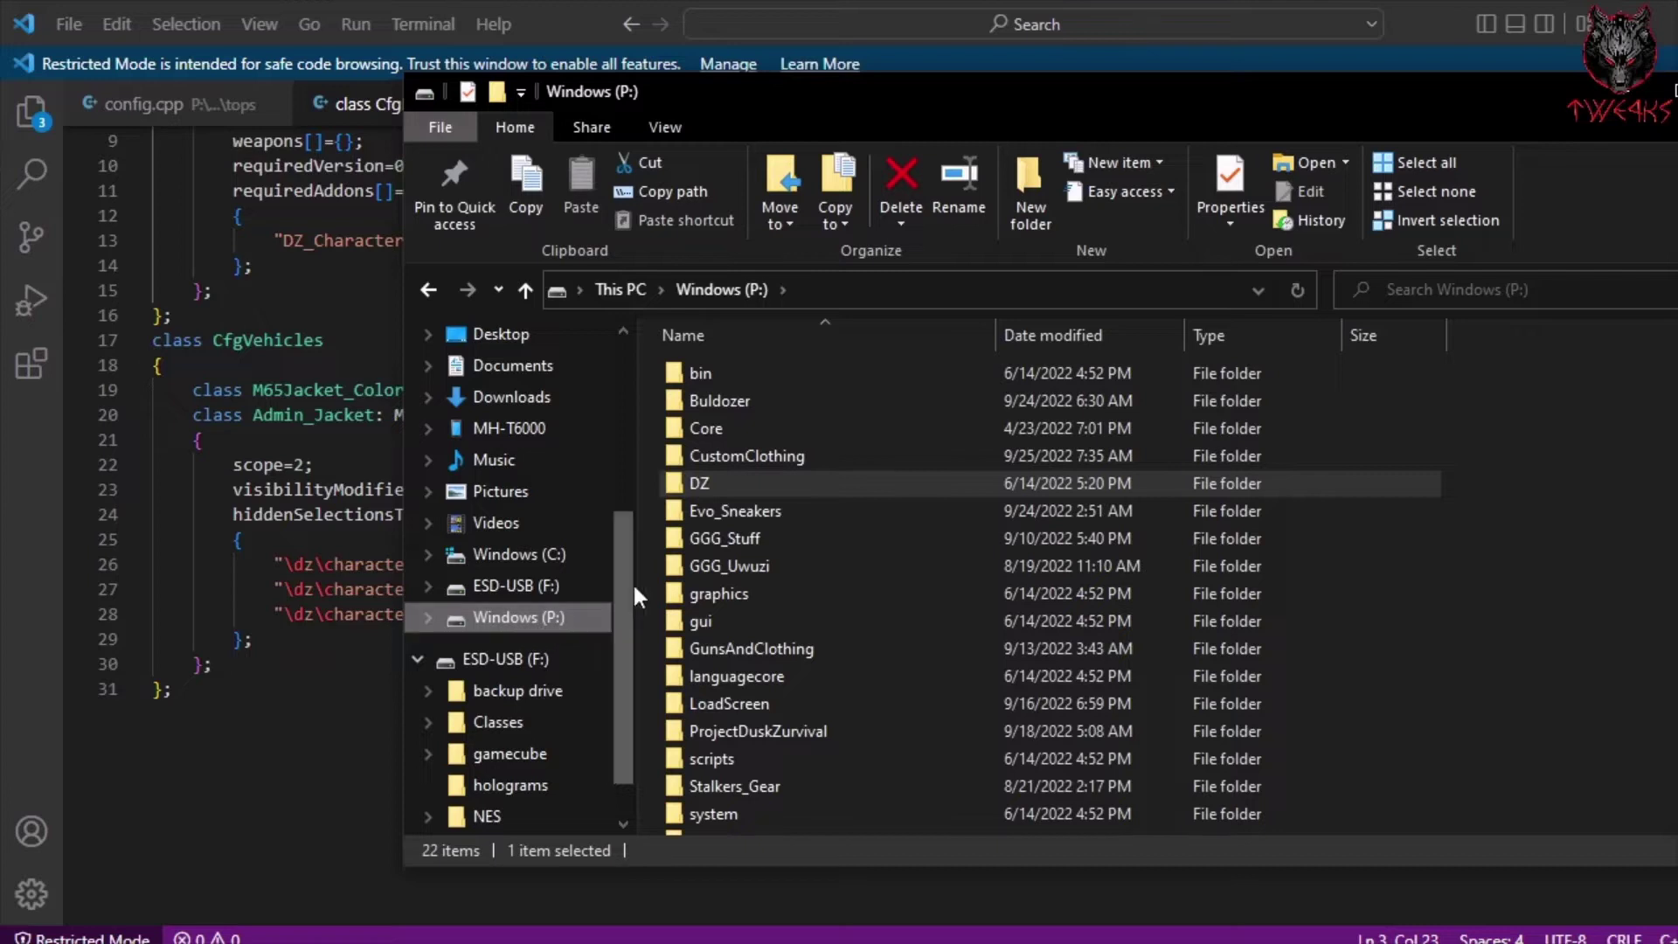
{"action": "double_click", "coordinate": [737, 469]}
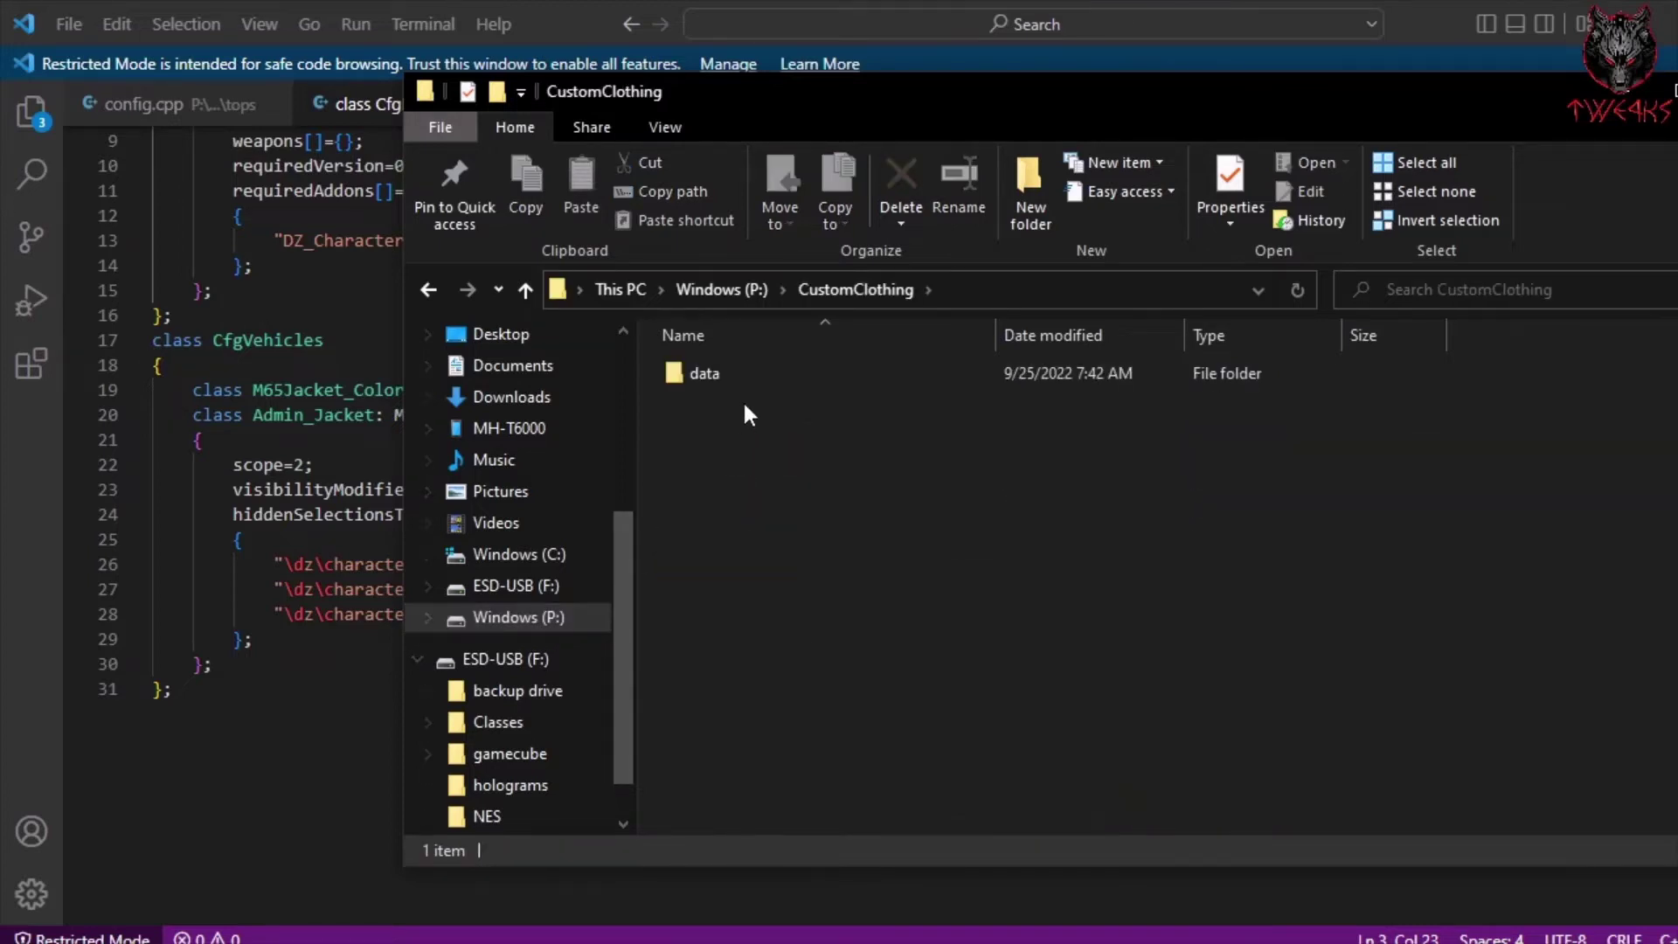
{"action": "double_click", "coordinate": [753, 370]}
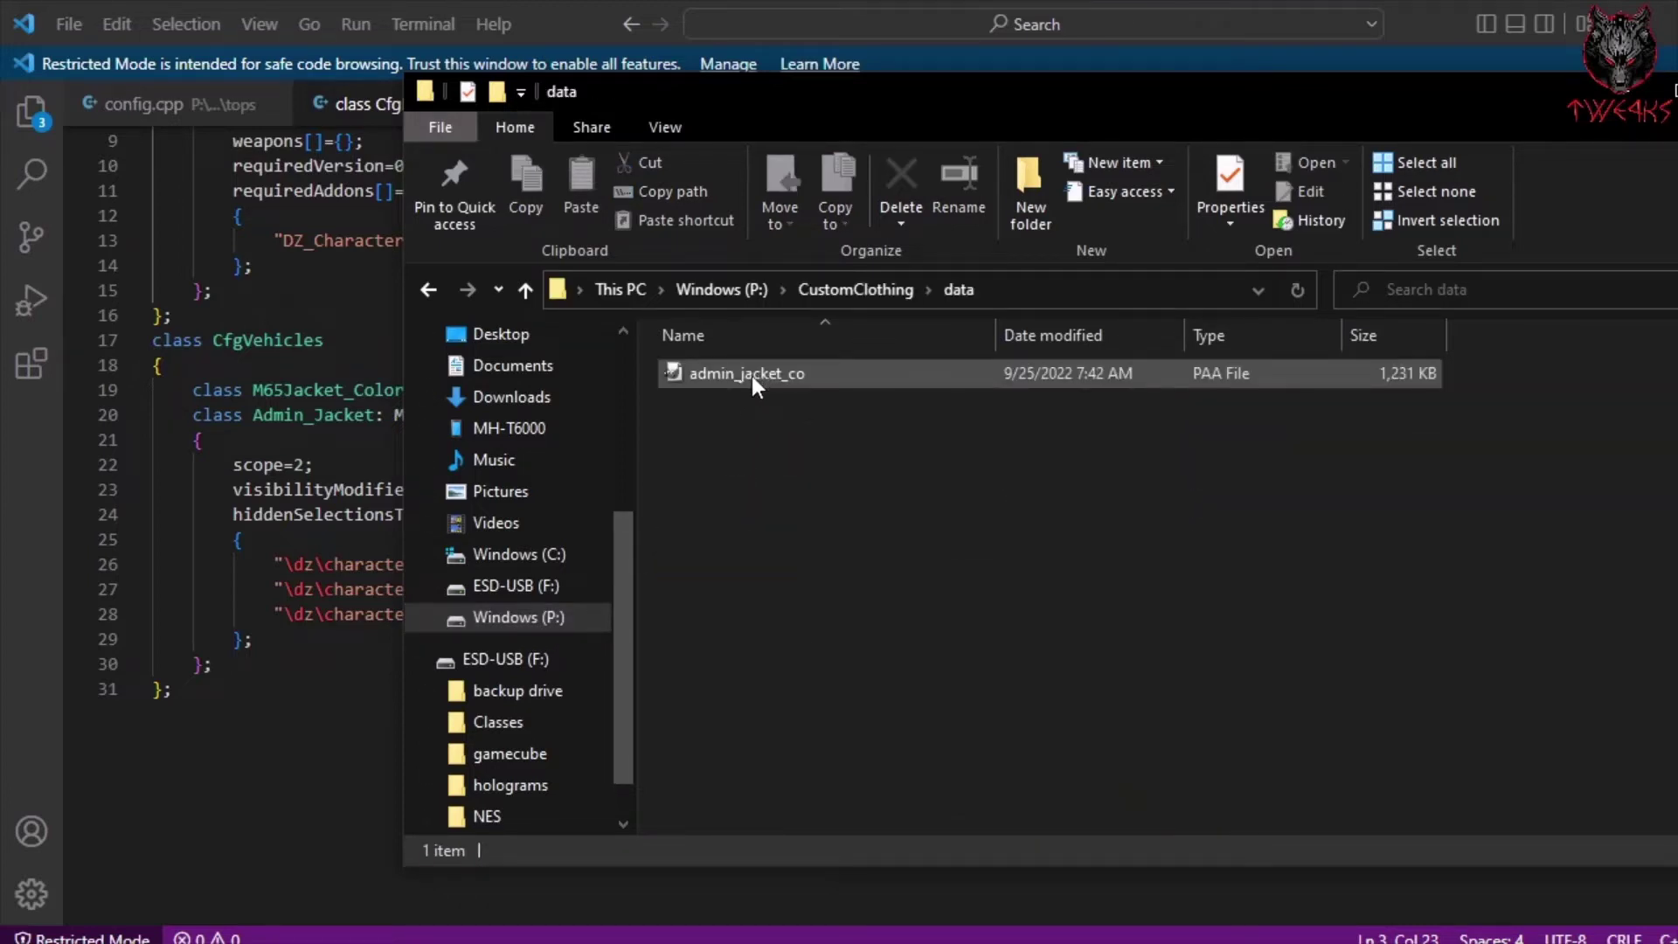
Copy the CustomClothing\data part of the folder path, without the drive letter, and return to the code editor
{"action": "left_click_drag", "start_coordinate": [939, 103], "coordinate": [1045, 120]}
{"action": "left_click", "coordinate": [1104, 308]}
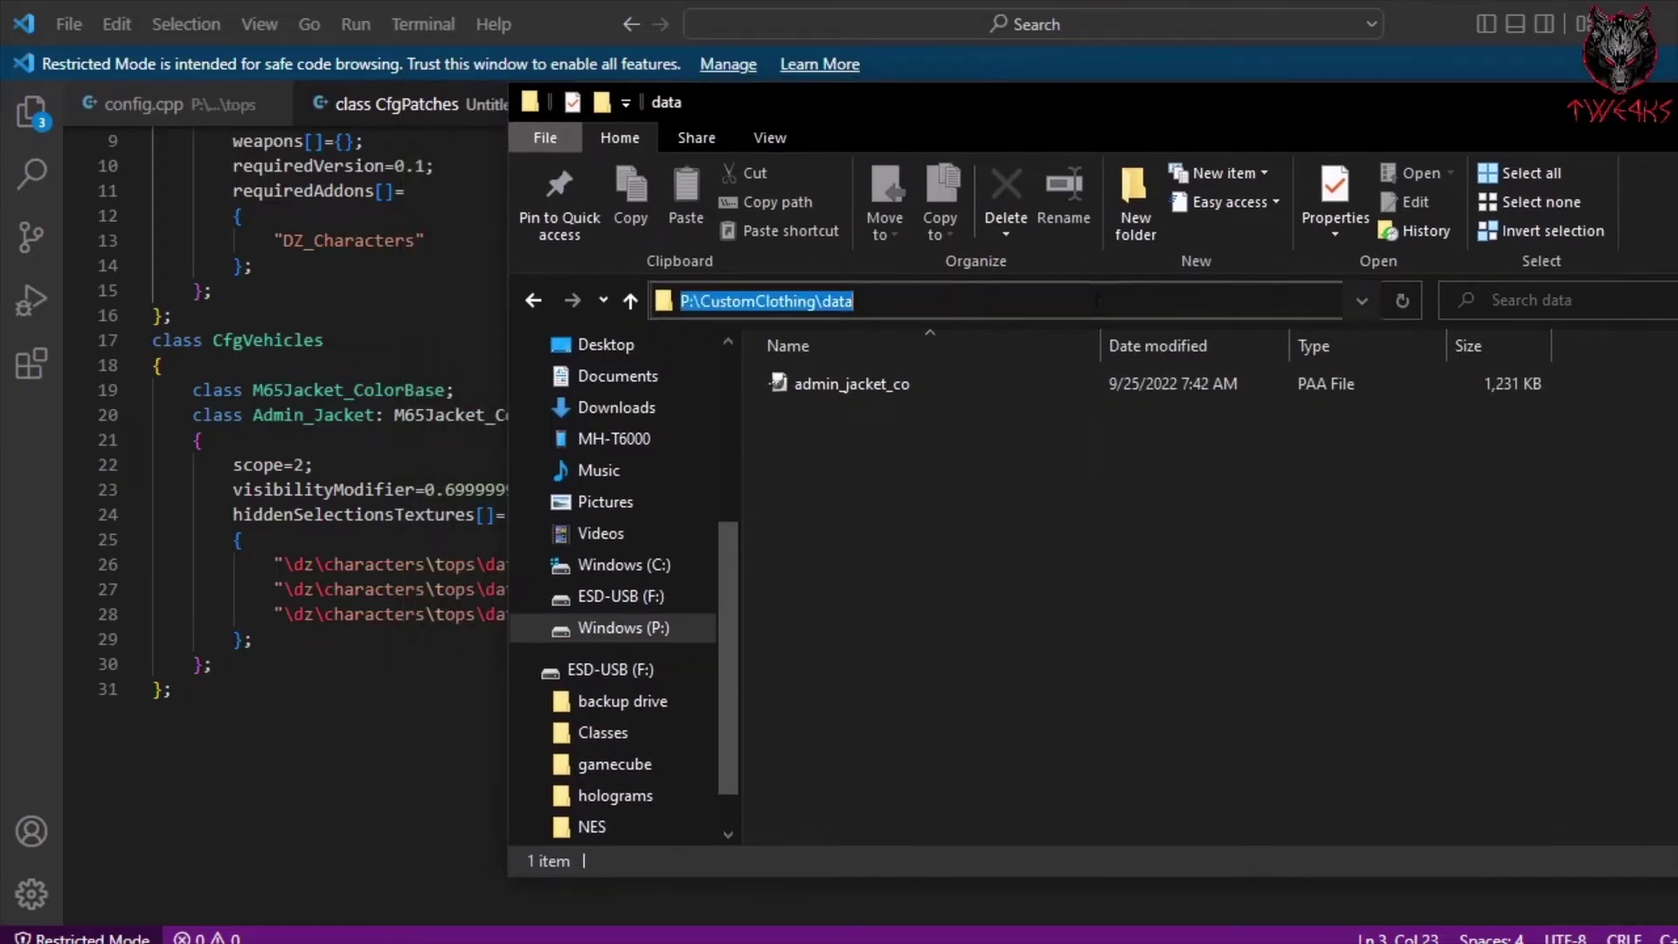
{"action": "left_click", "coordinate": [889, 298]}
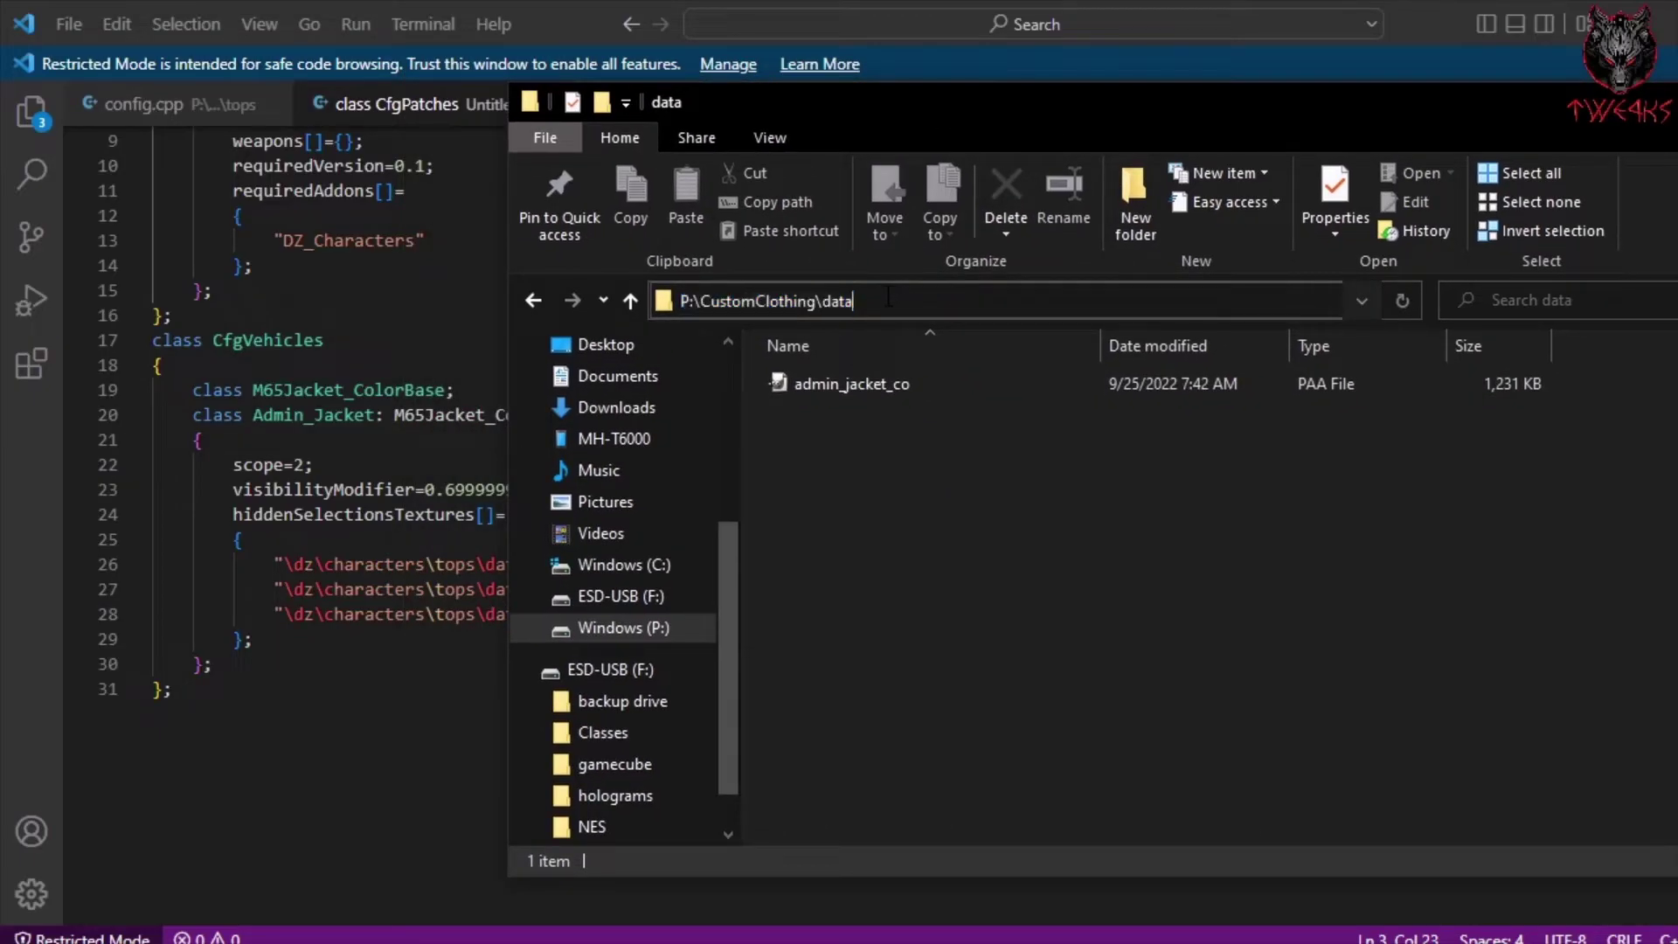
{"action": "left_click_drag", "start_coordinate": [866, 300], "coordinate": [704, 300]}
{"action": "key", "text": "ctrl+c"}
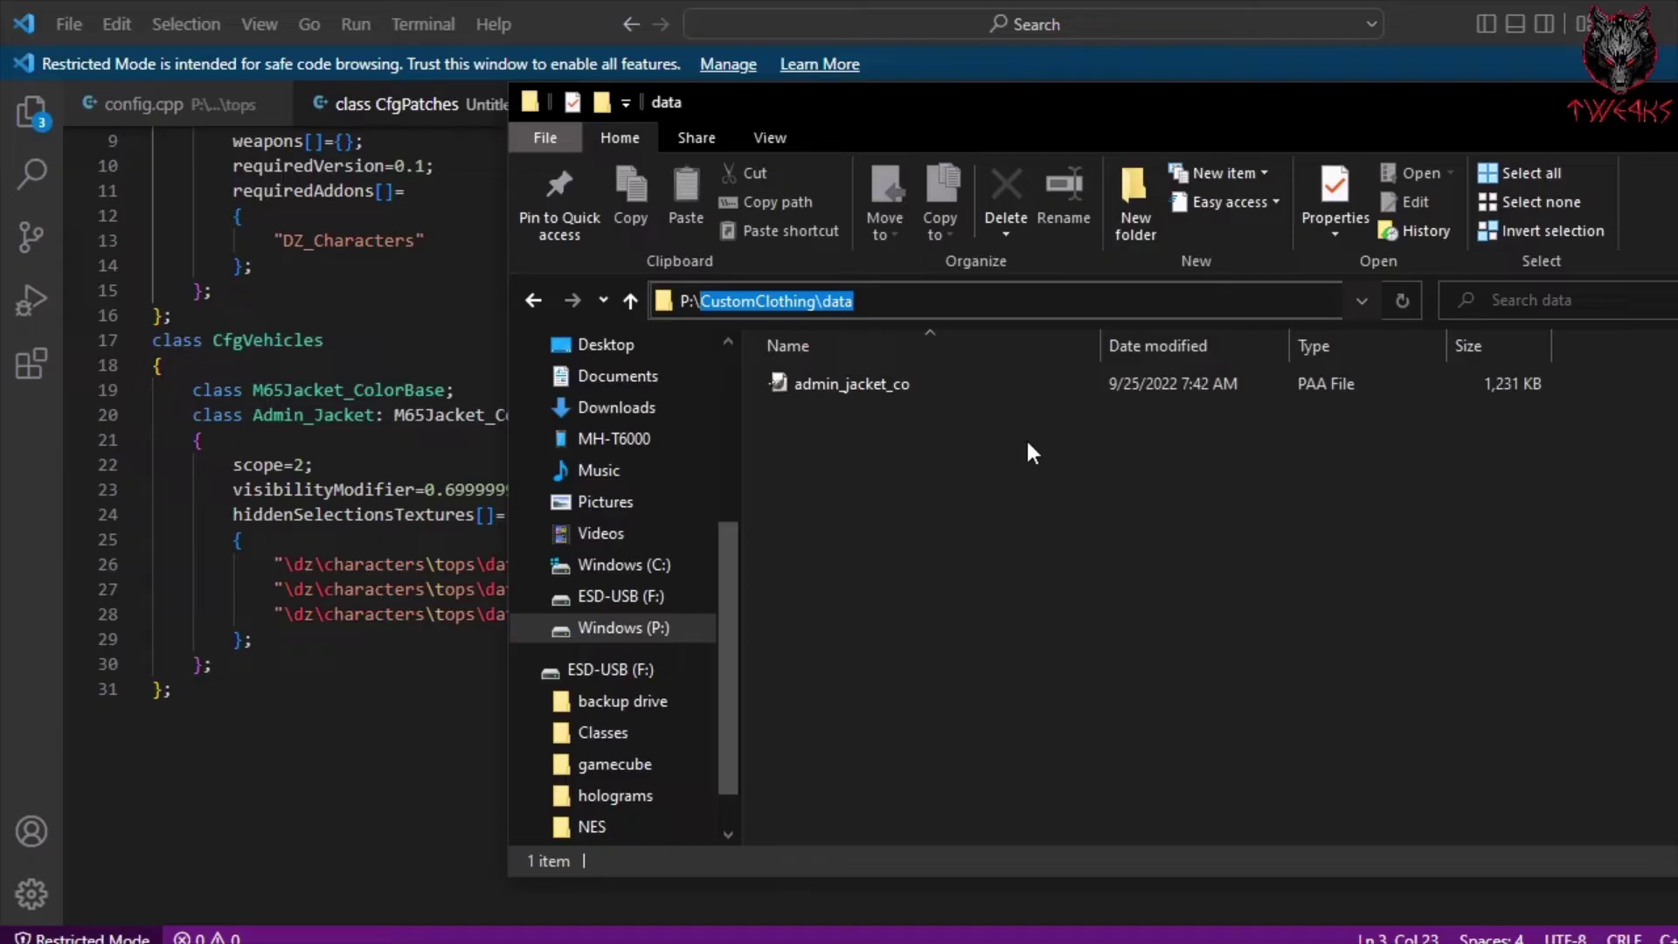
{"action": "left_click", "coordinate": [1320, 66]}
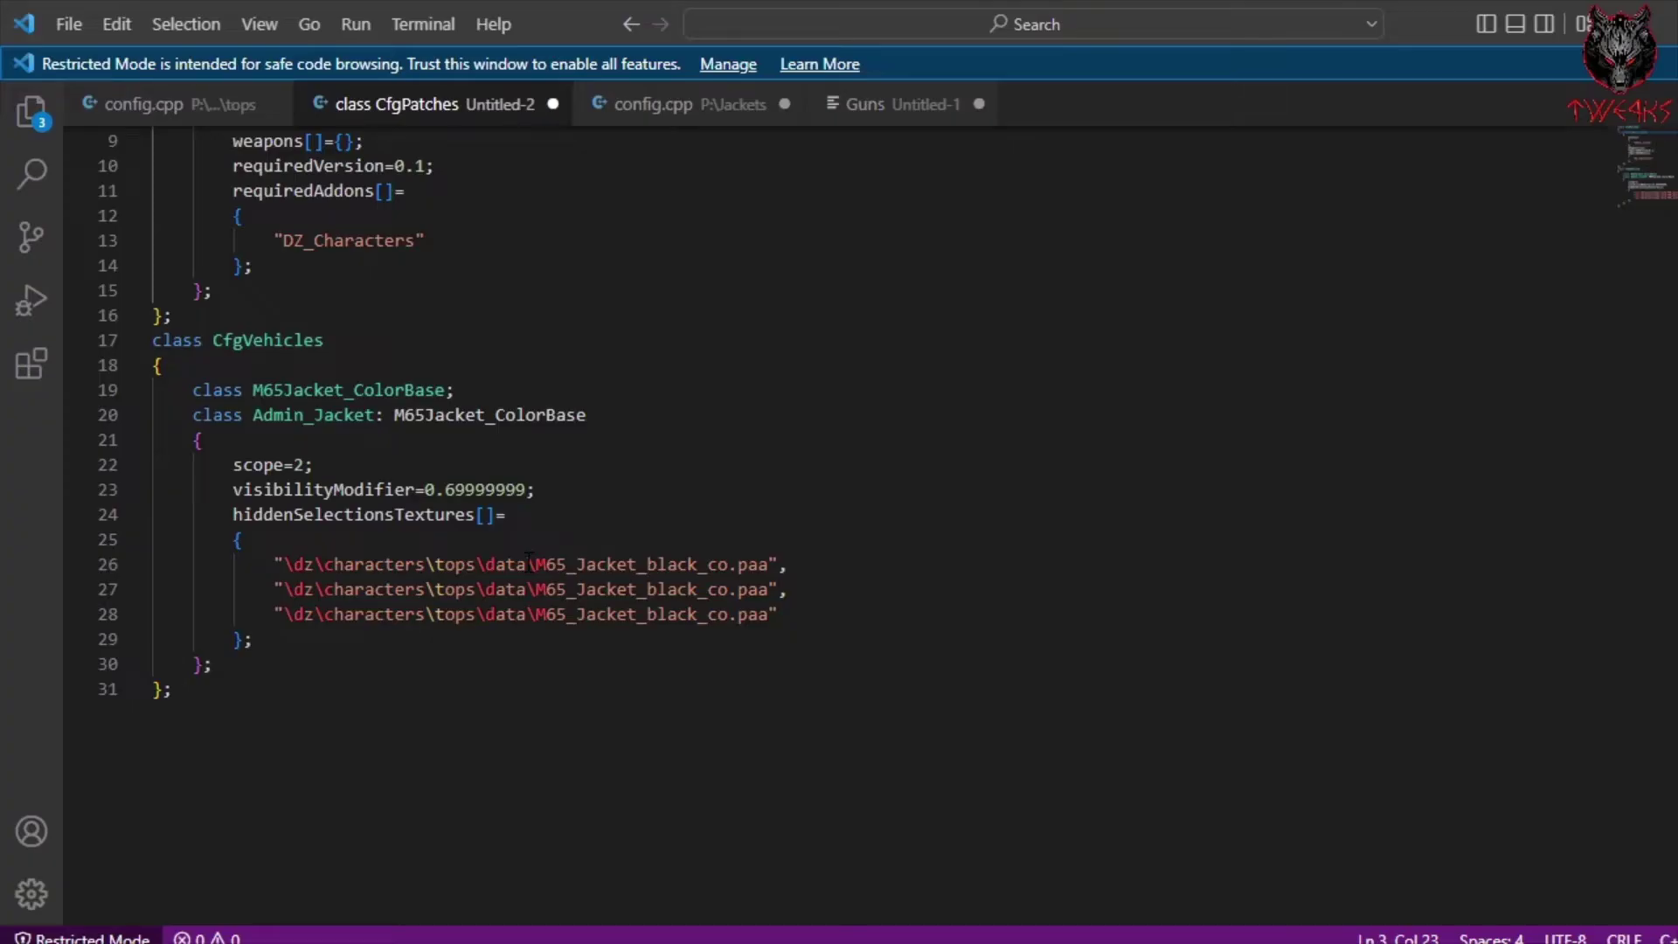
Replace \dz\characters\tops\data in the first hiddenSelectionsTextures path of Admin_Jacket with CustomClothing\data
{"action": "left_click_drag", "start_coordinate": [528, 564], "coordinate": [313, 564]}
{"action": "key", "text": "ctrl+shift+Left"}
{"action": "key", "text": "ctrl+shift+Left"}
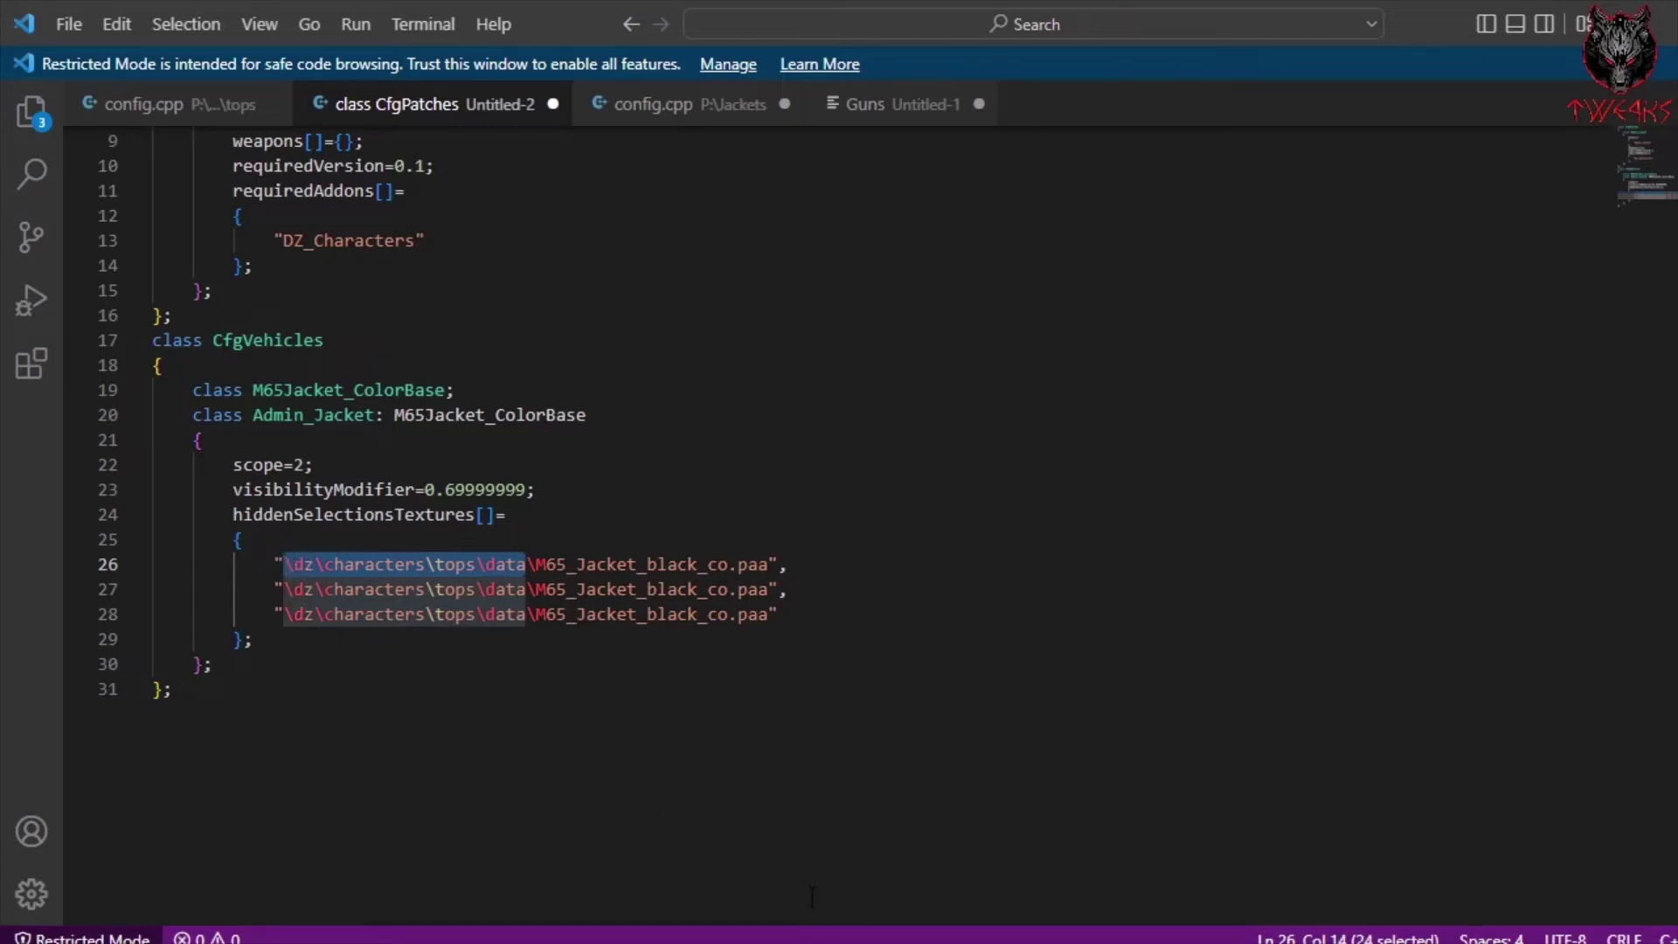
{"action": "key", "text": "ctrl+v"}
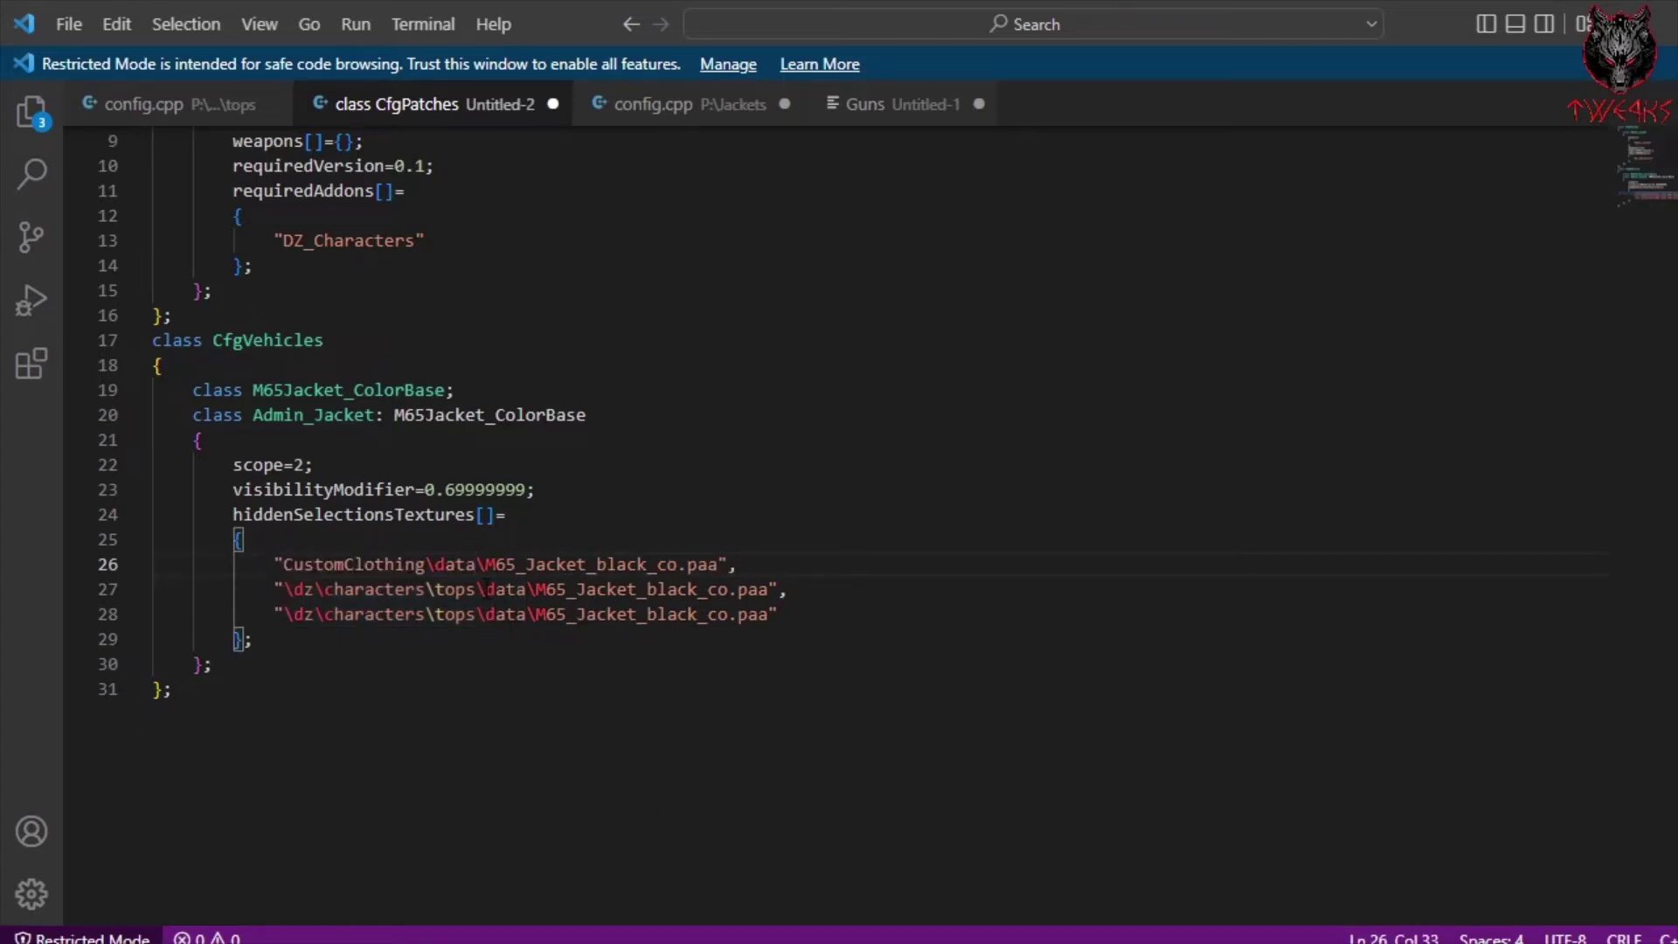
Replace \dz\characters\tops with CustomClothing\data in the second and third hiddenSelectionsTextures paths of Admin_Jacket
{"action": "left_click_drag", "start_coordinate": [474, 589], "coordinate": [284, 590]}
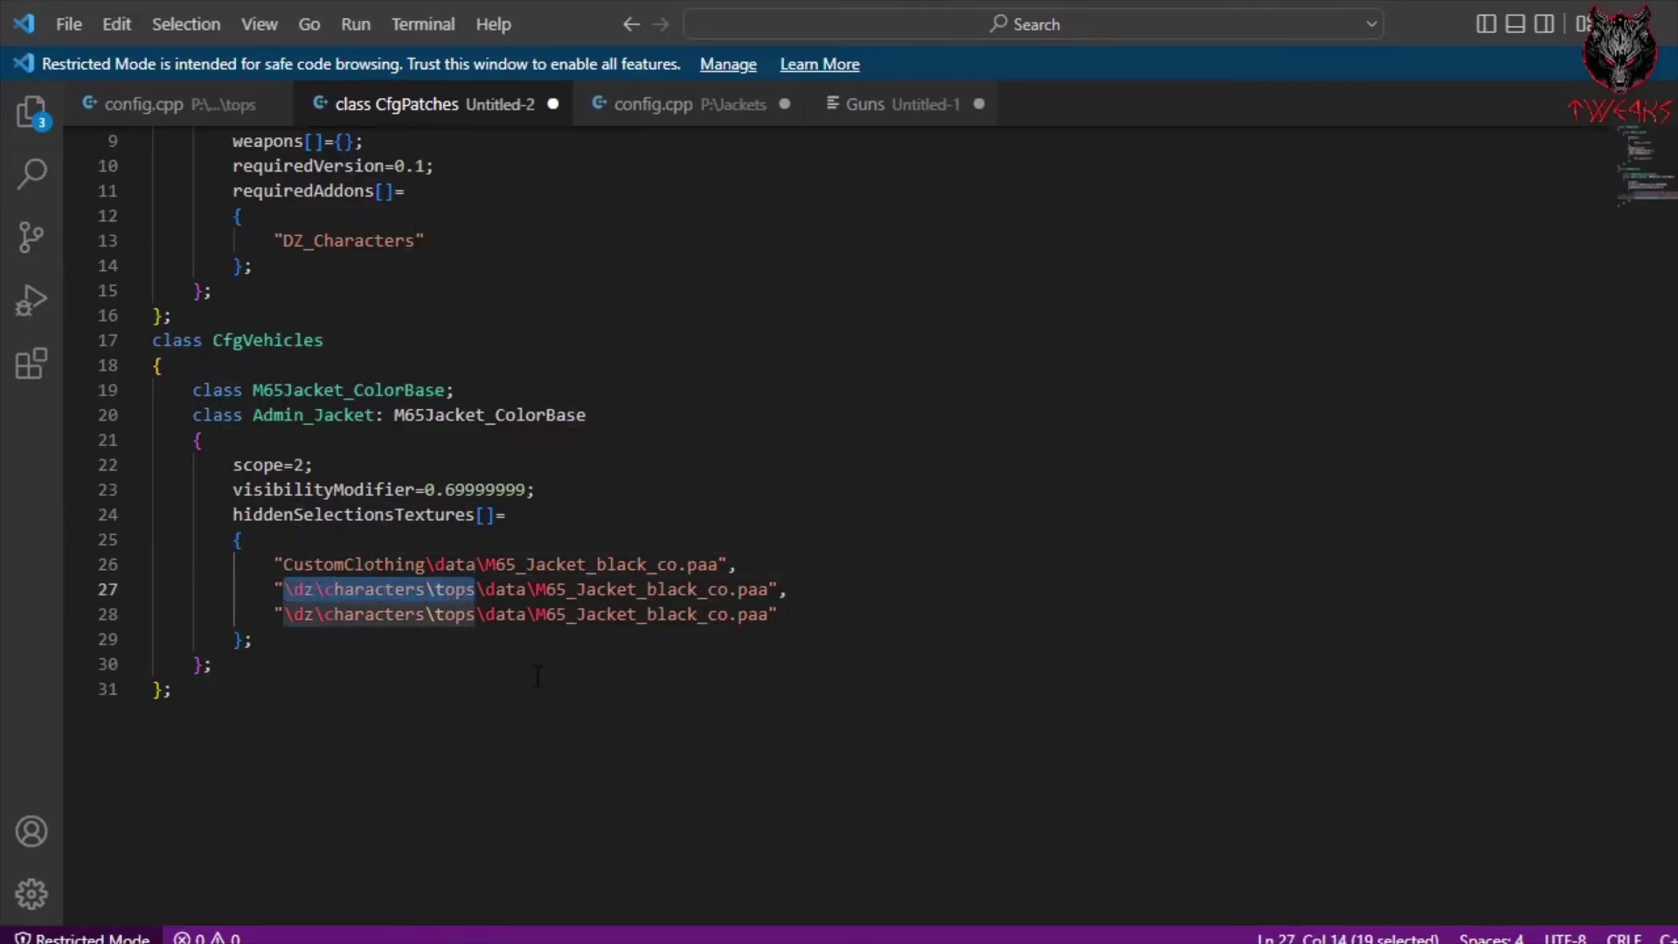
{"action": "left_click", "coordinate": [124, 30]}
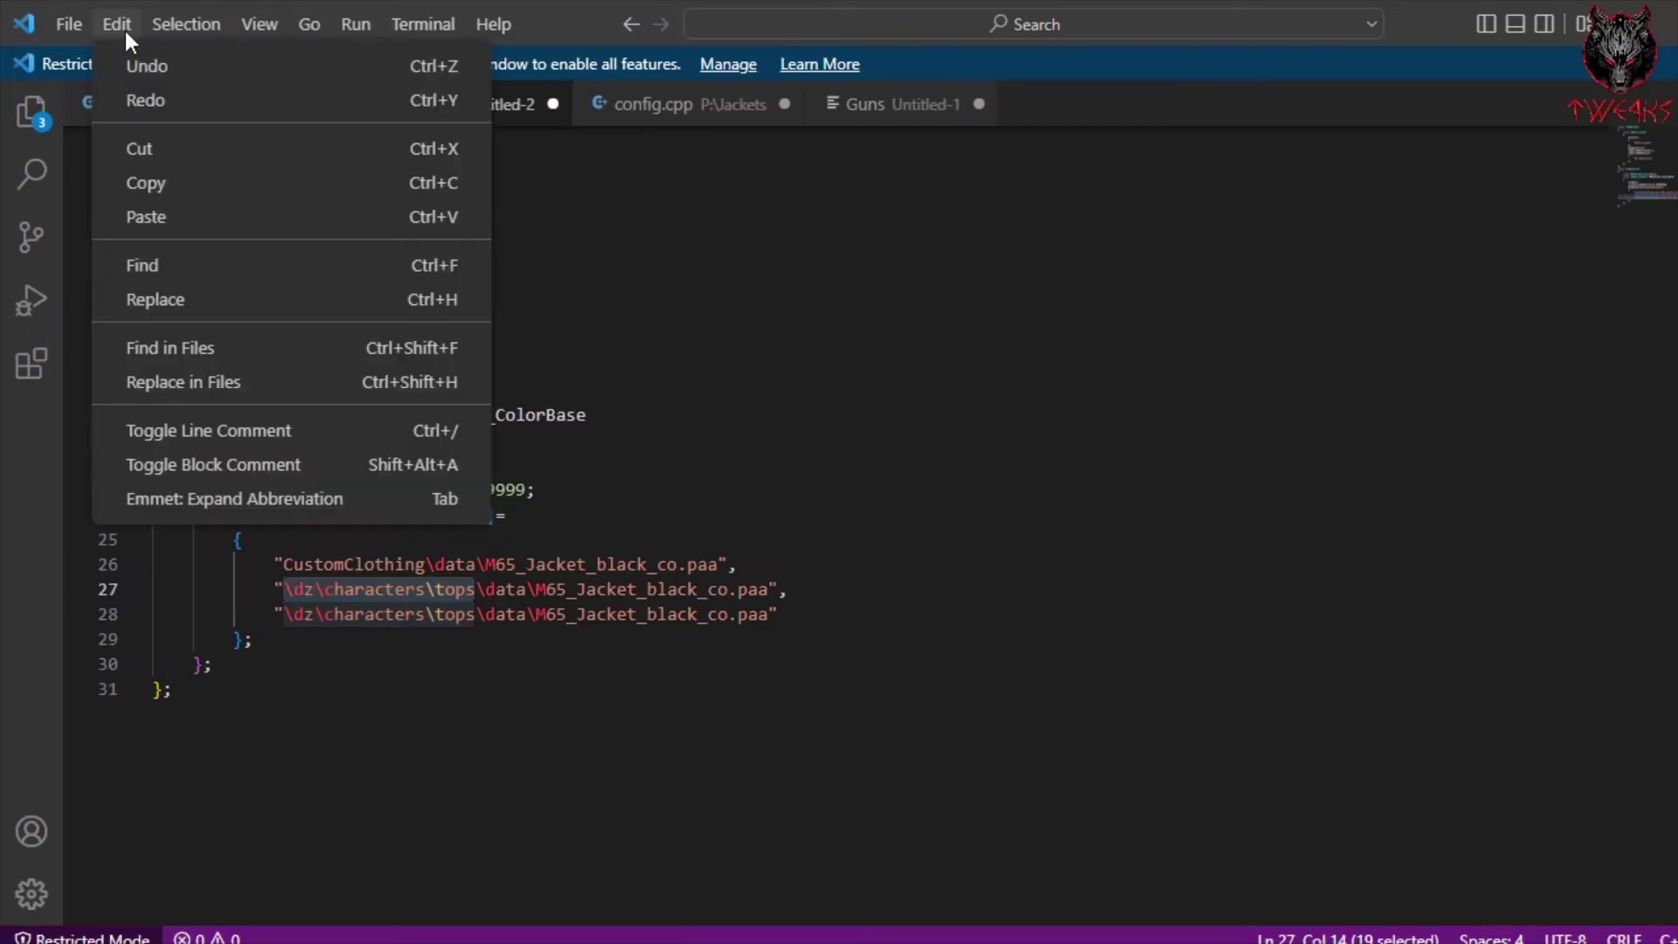
{"action": "left_click", "coordinate": [226, 311]}
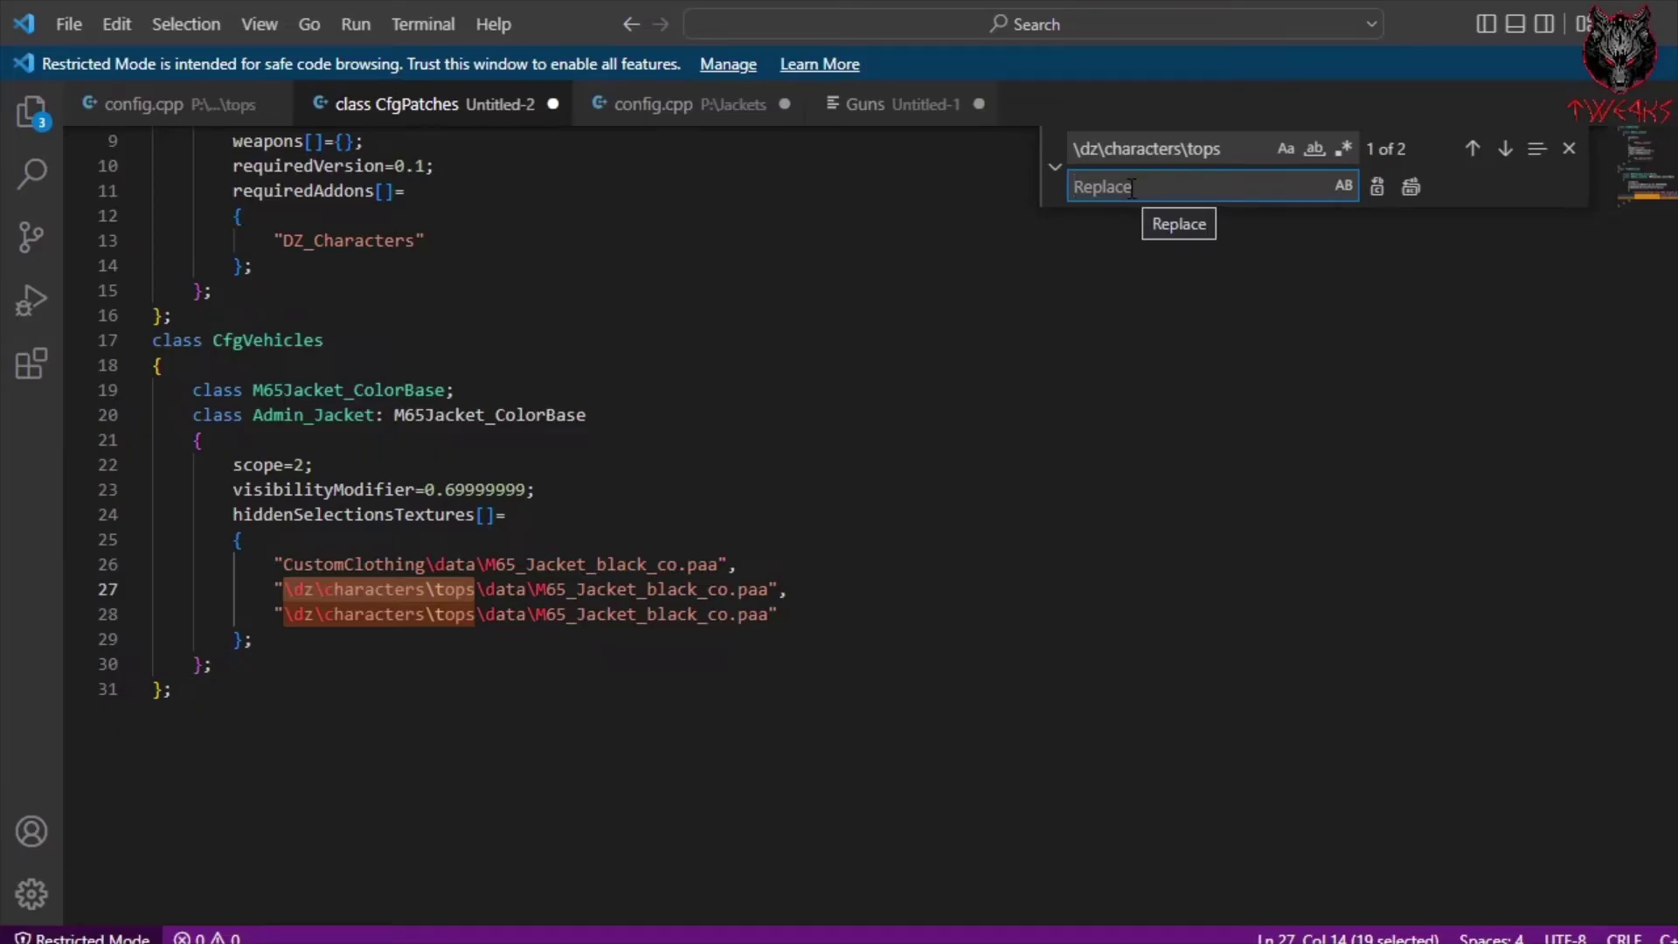
{"action": "key", "text": "ctrl+v"}
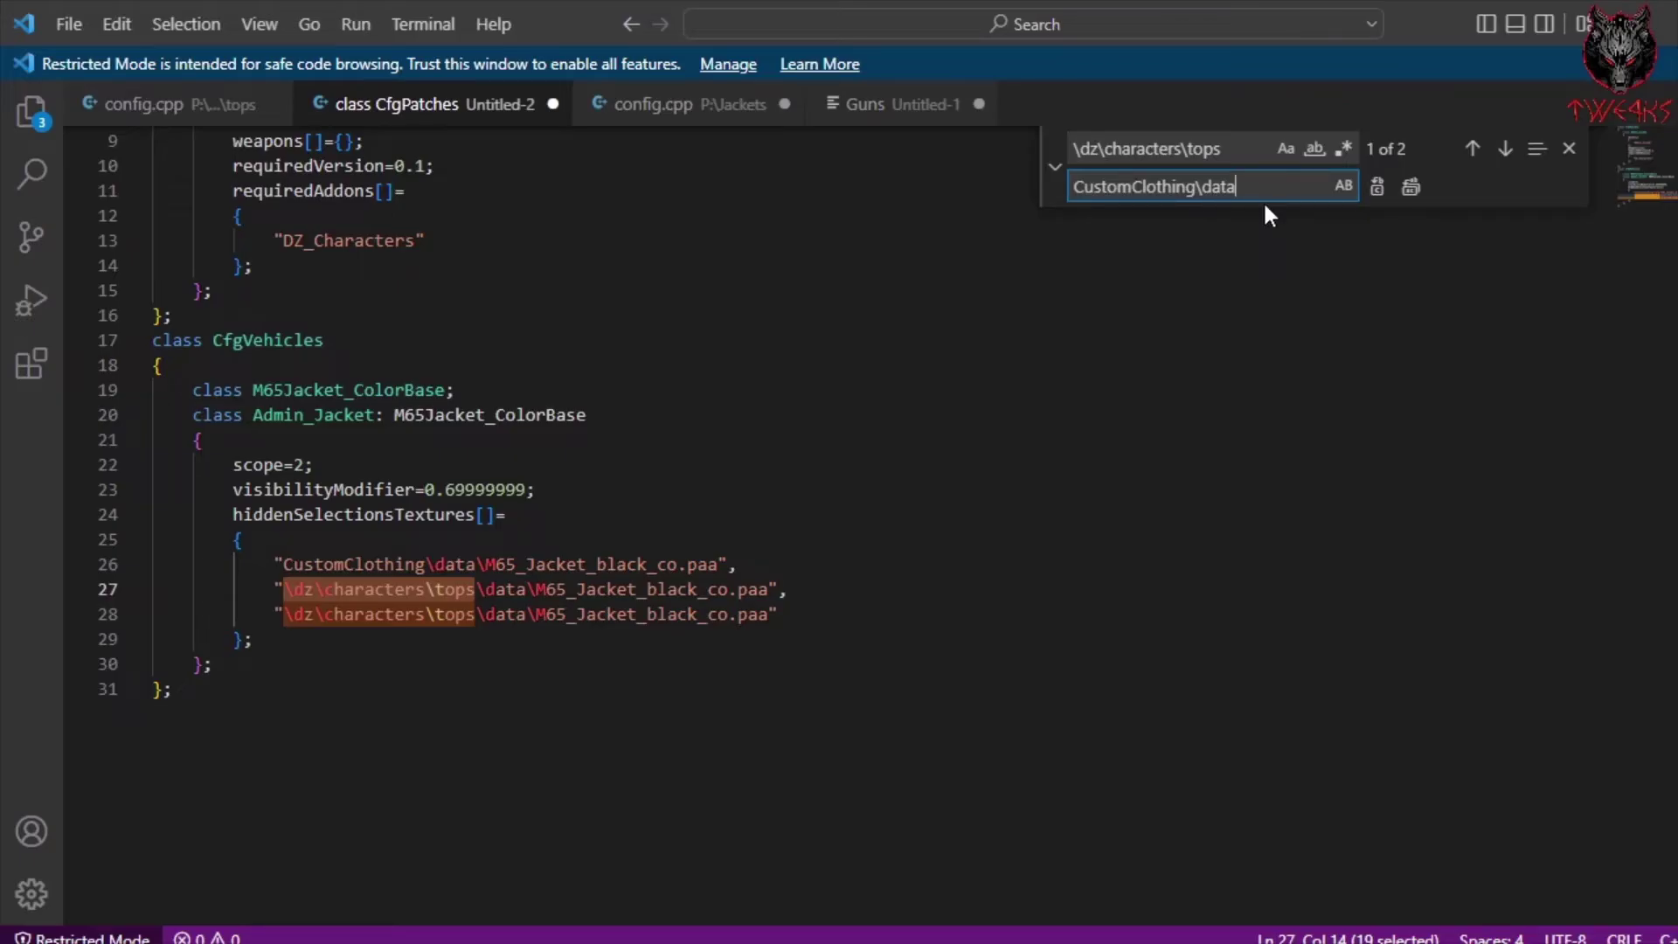
{"action": "key", "text": "Return"}
{"action": "key", "text": "Return"}
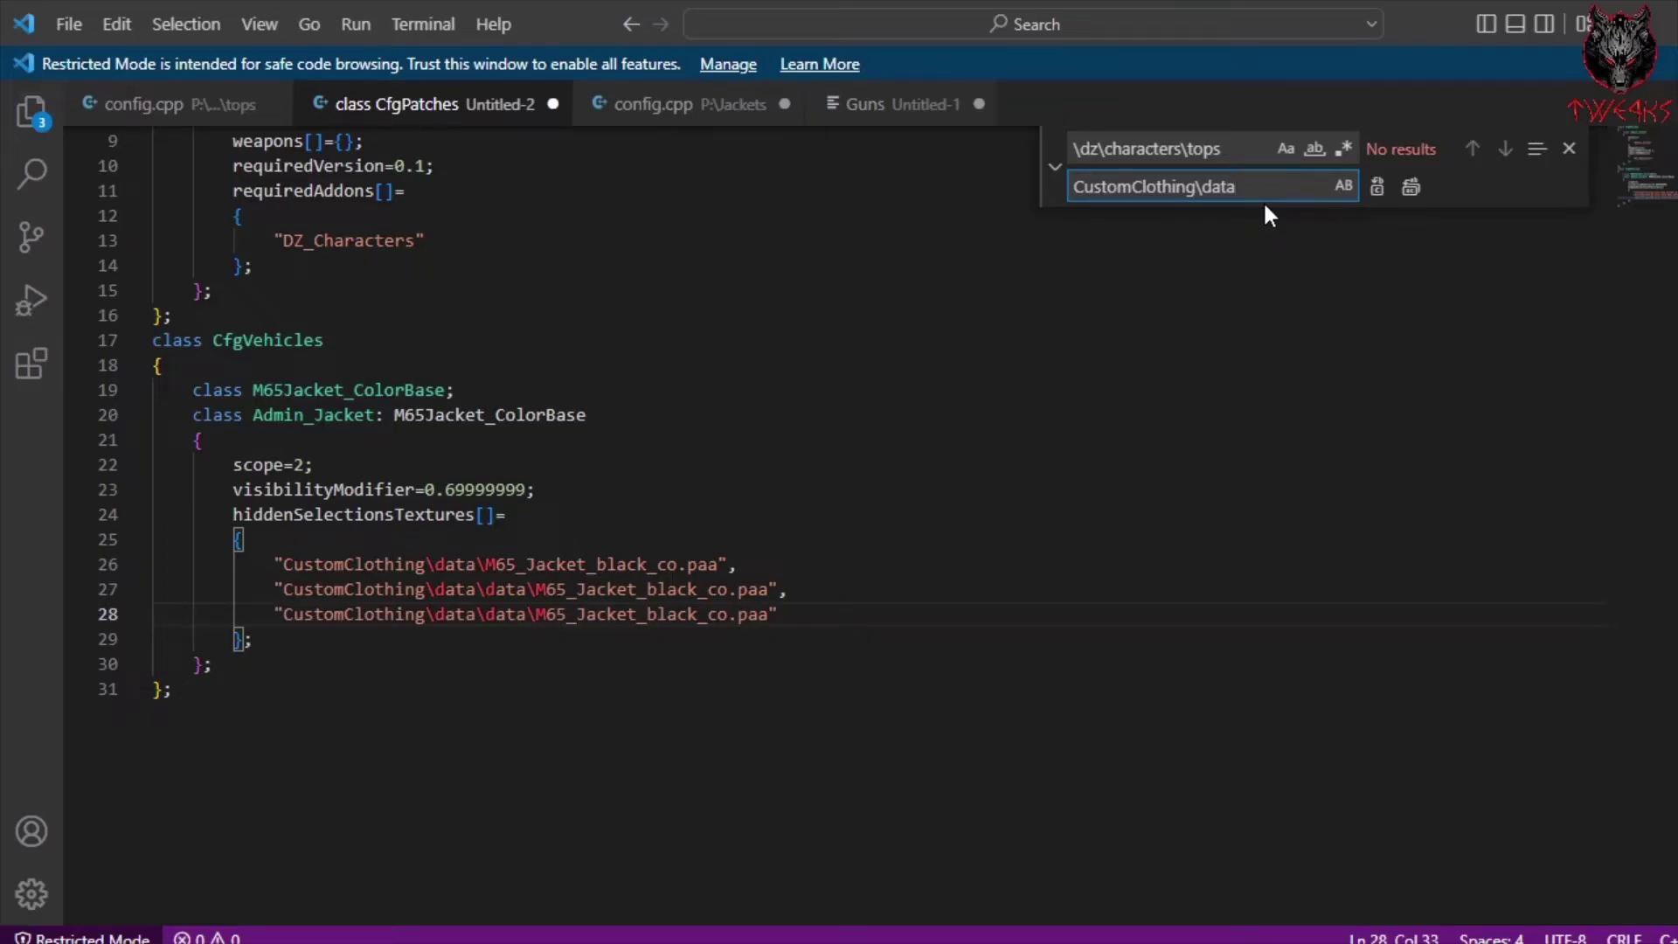
{"action": "left_click", "coordinate": [1569, 149]}
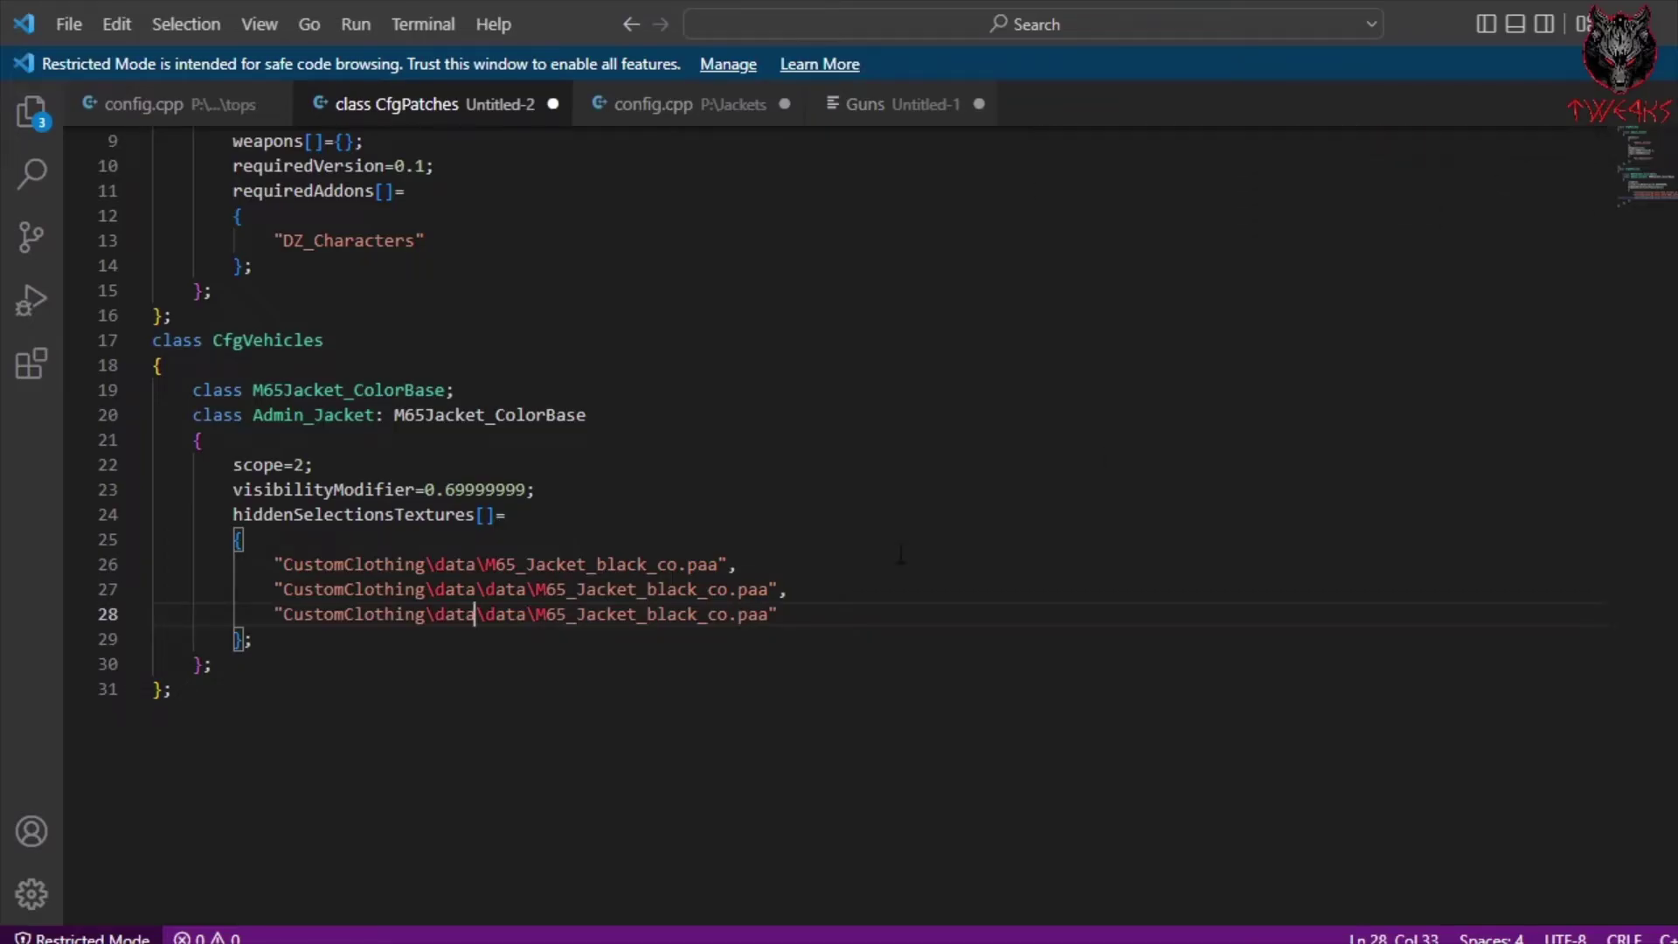
Remove the duplicate \data folder from the second and third hiddenSelectionsTextures paths
{"action": "left_click", "coordinate": [525, 589]}
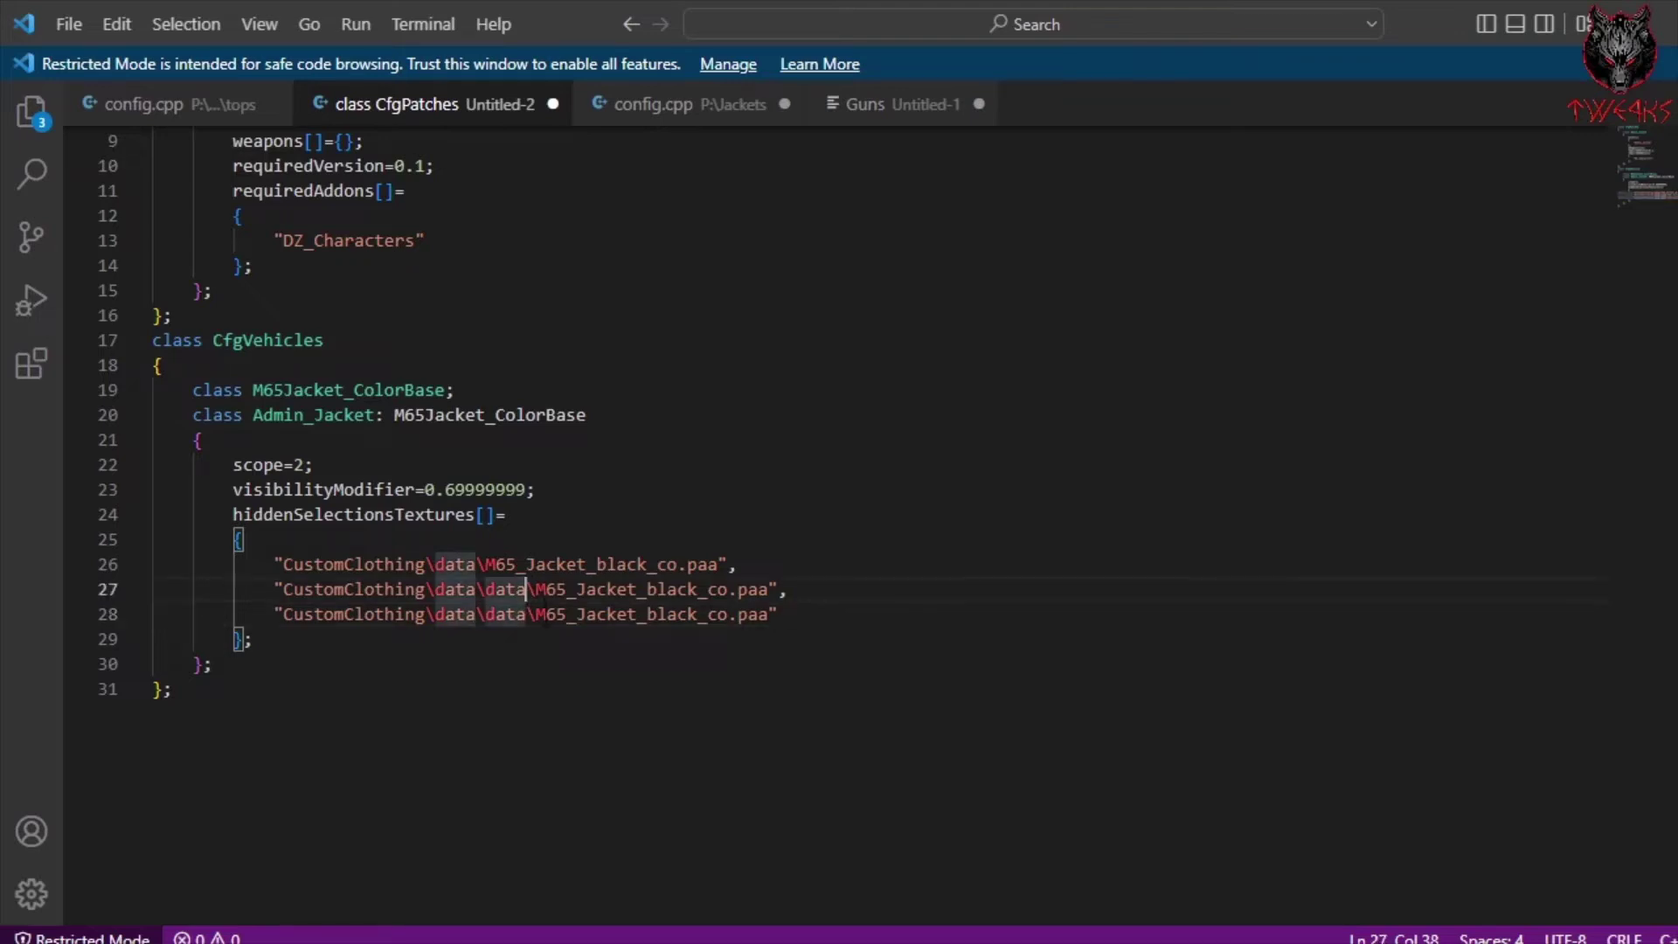
{"action": "key", "text": "BackSpace"}
{"action": "key", "text": "BackSpace"}
{"action": "key", "text": "BackSpace"}
{"action": "key", "text": "BackSpace"}
{"action": "key", "text": "BackSpace"}
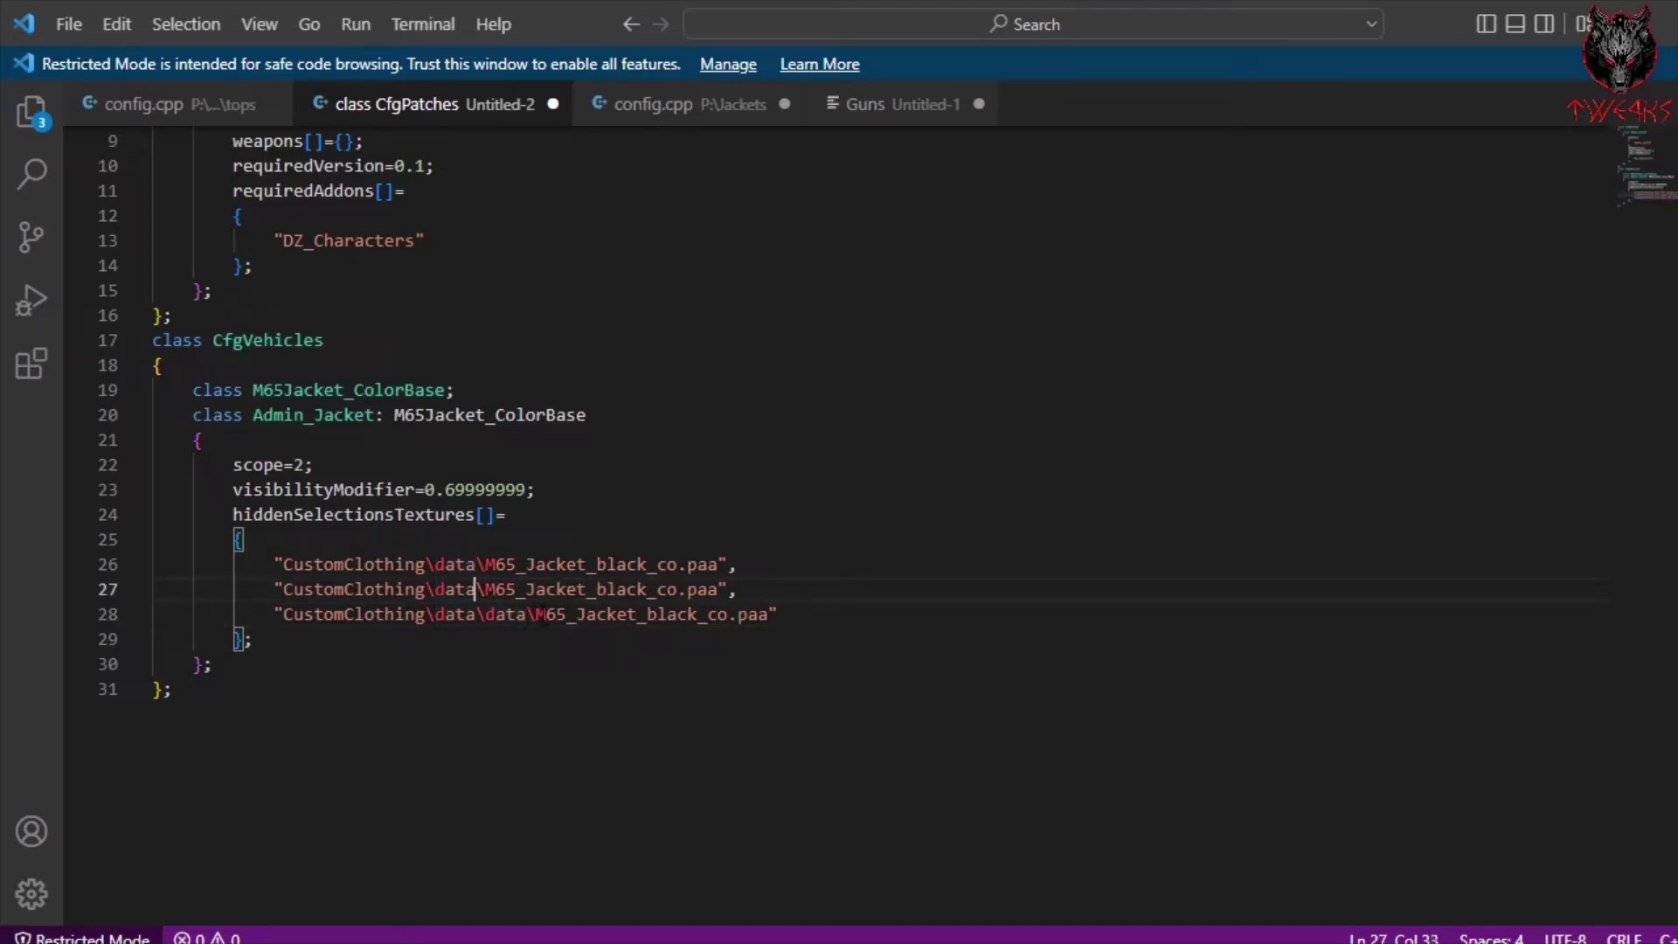
{"action": "double_click", "coordinate": [522, 614]}
{"action": "key", "text": "BackSpace"}
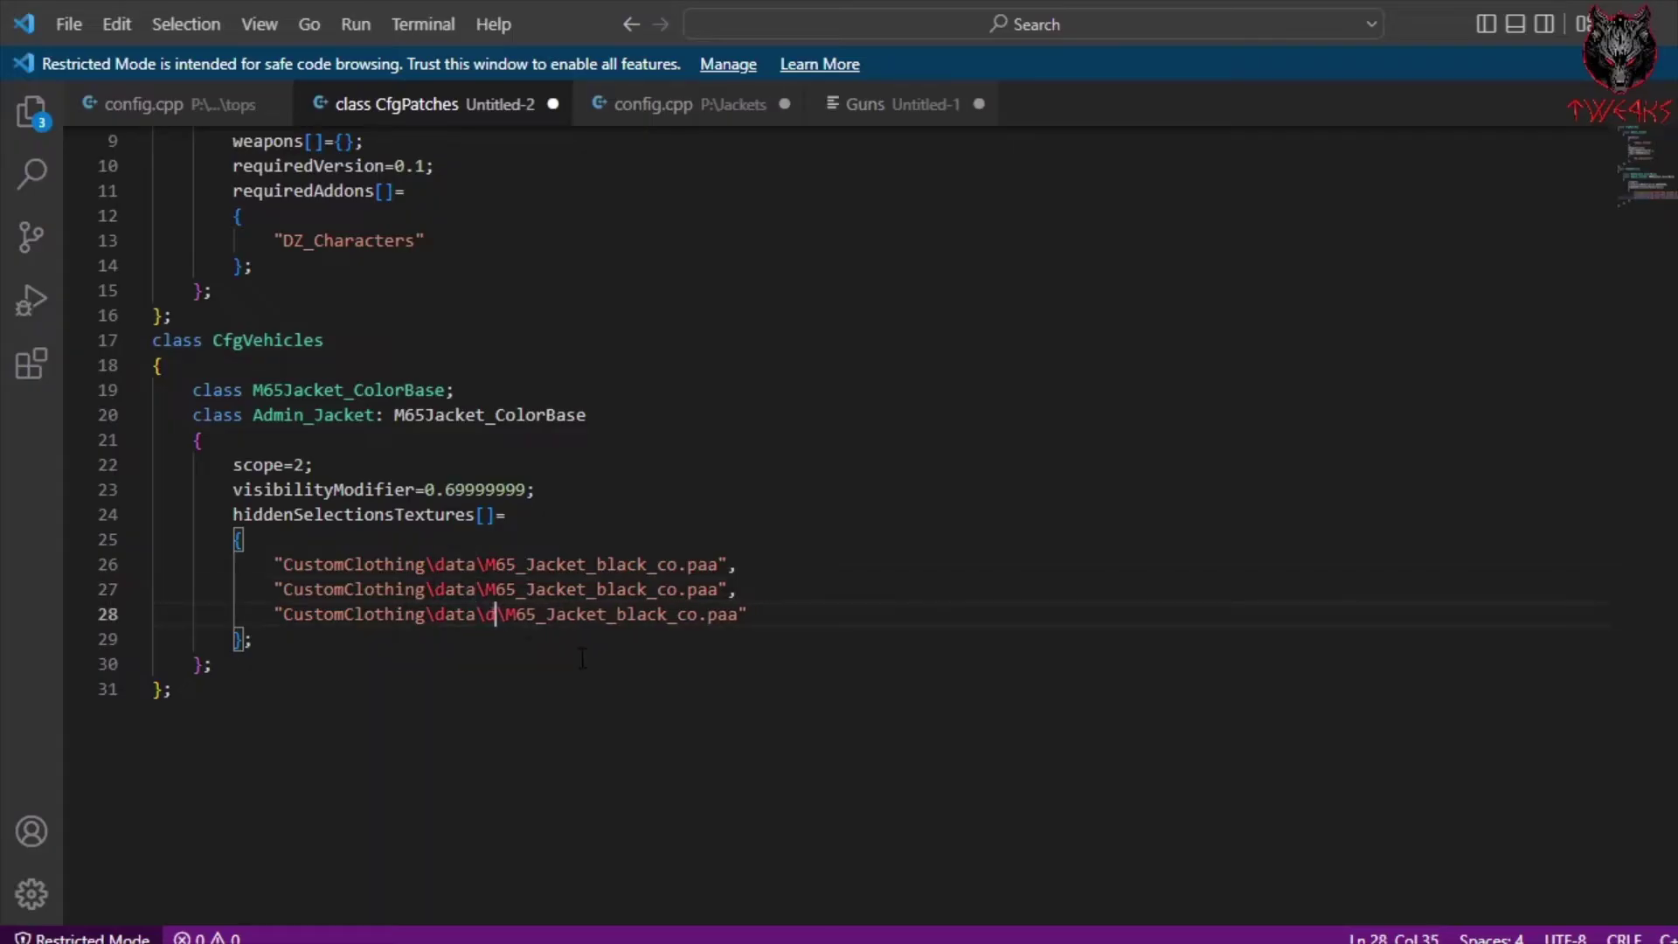
{"action": "key", "text": "BackSpace"}
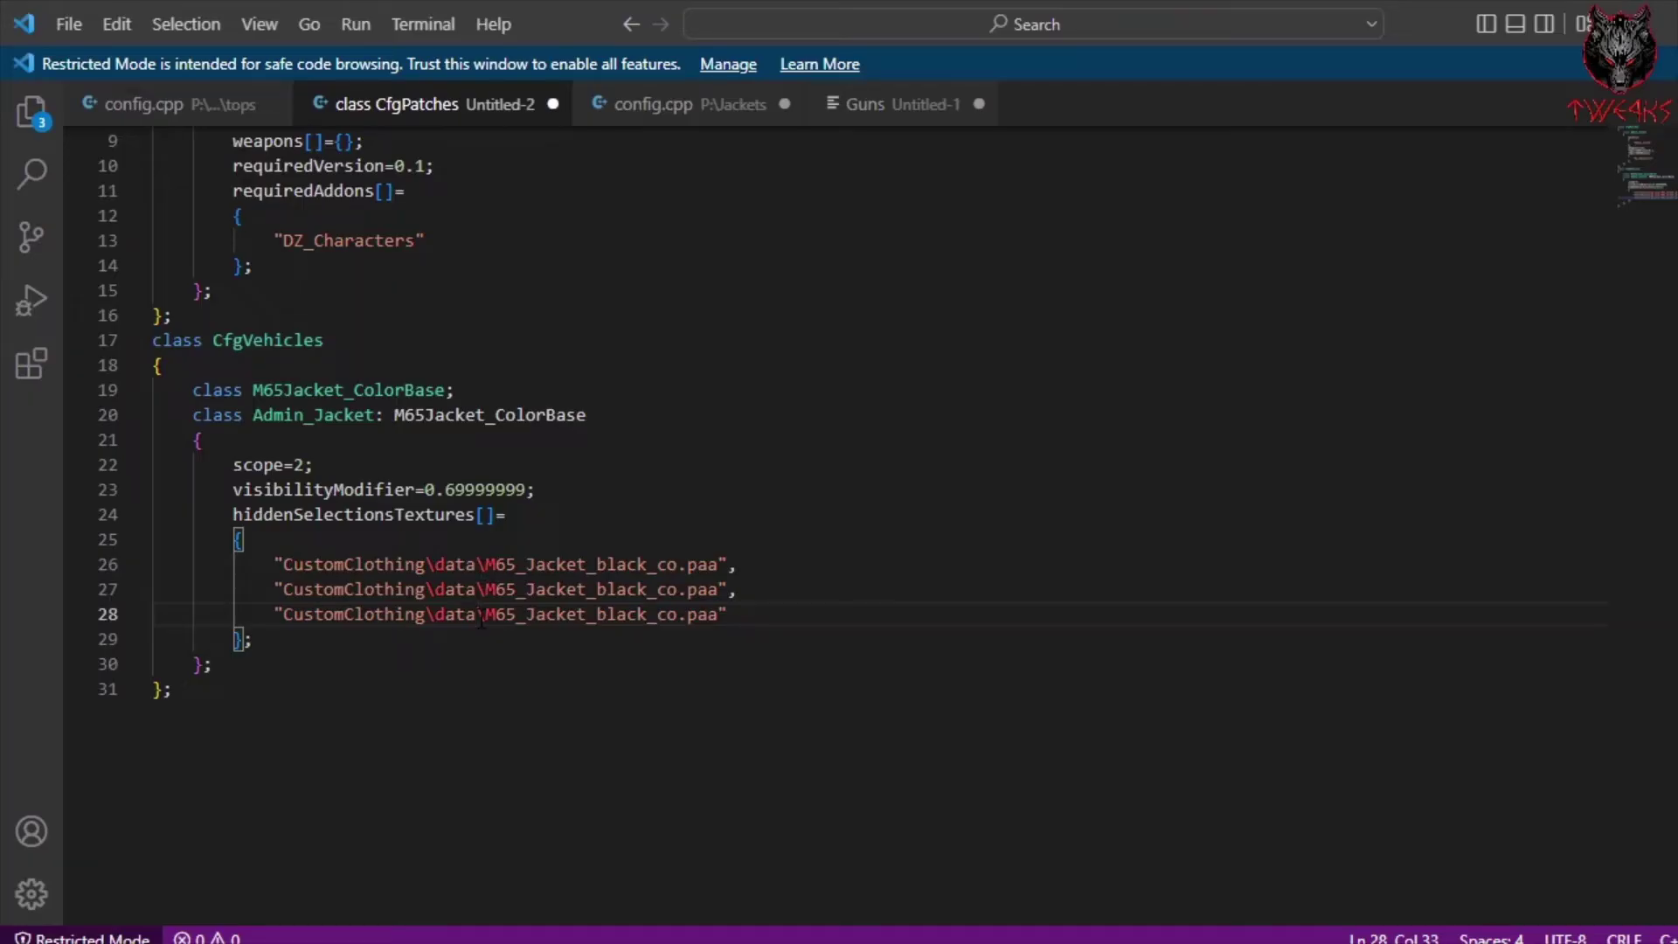
Copy the name of the admin_jacket_co texture file from the CustomClothing\data folder in File Explorer and return to the code editor
{"action": "mouse_move", "coordinate": [803, 941]}
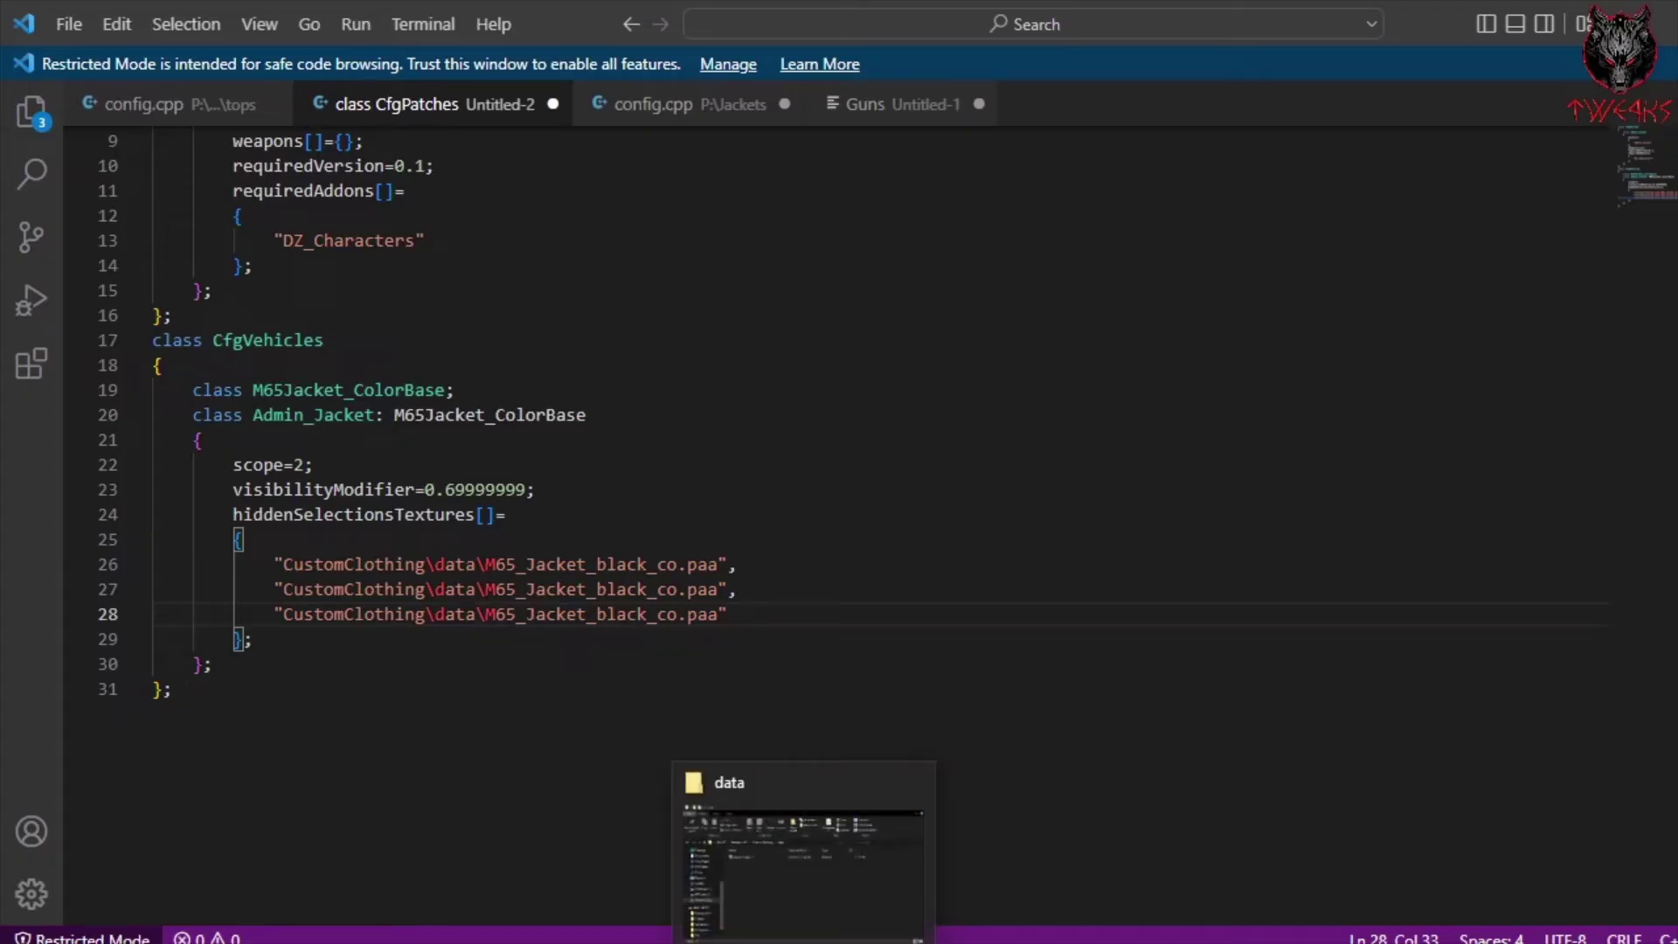
{"action": "left_click", "coordinate": [804, 941]}
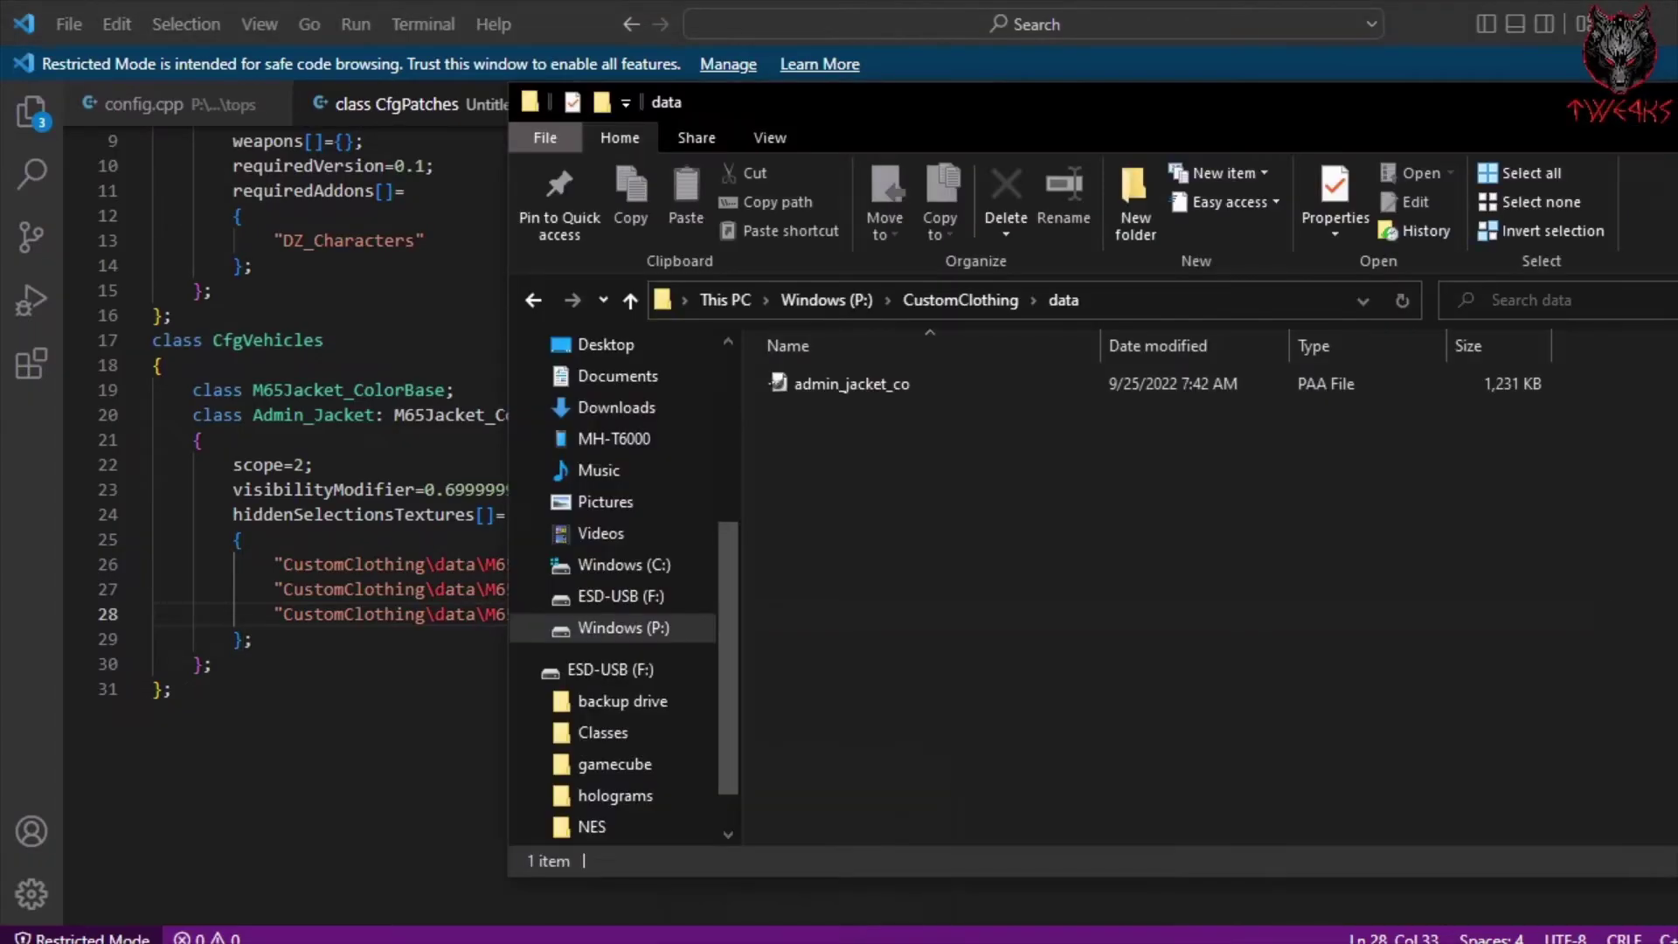
{"action": "left_click", "coordinate": [470, 722]}
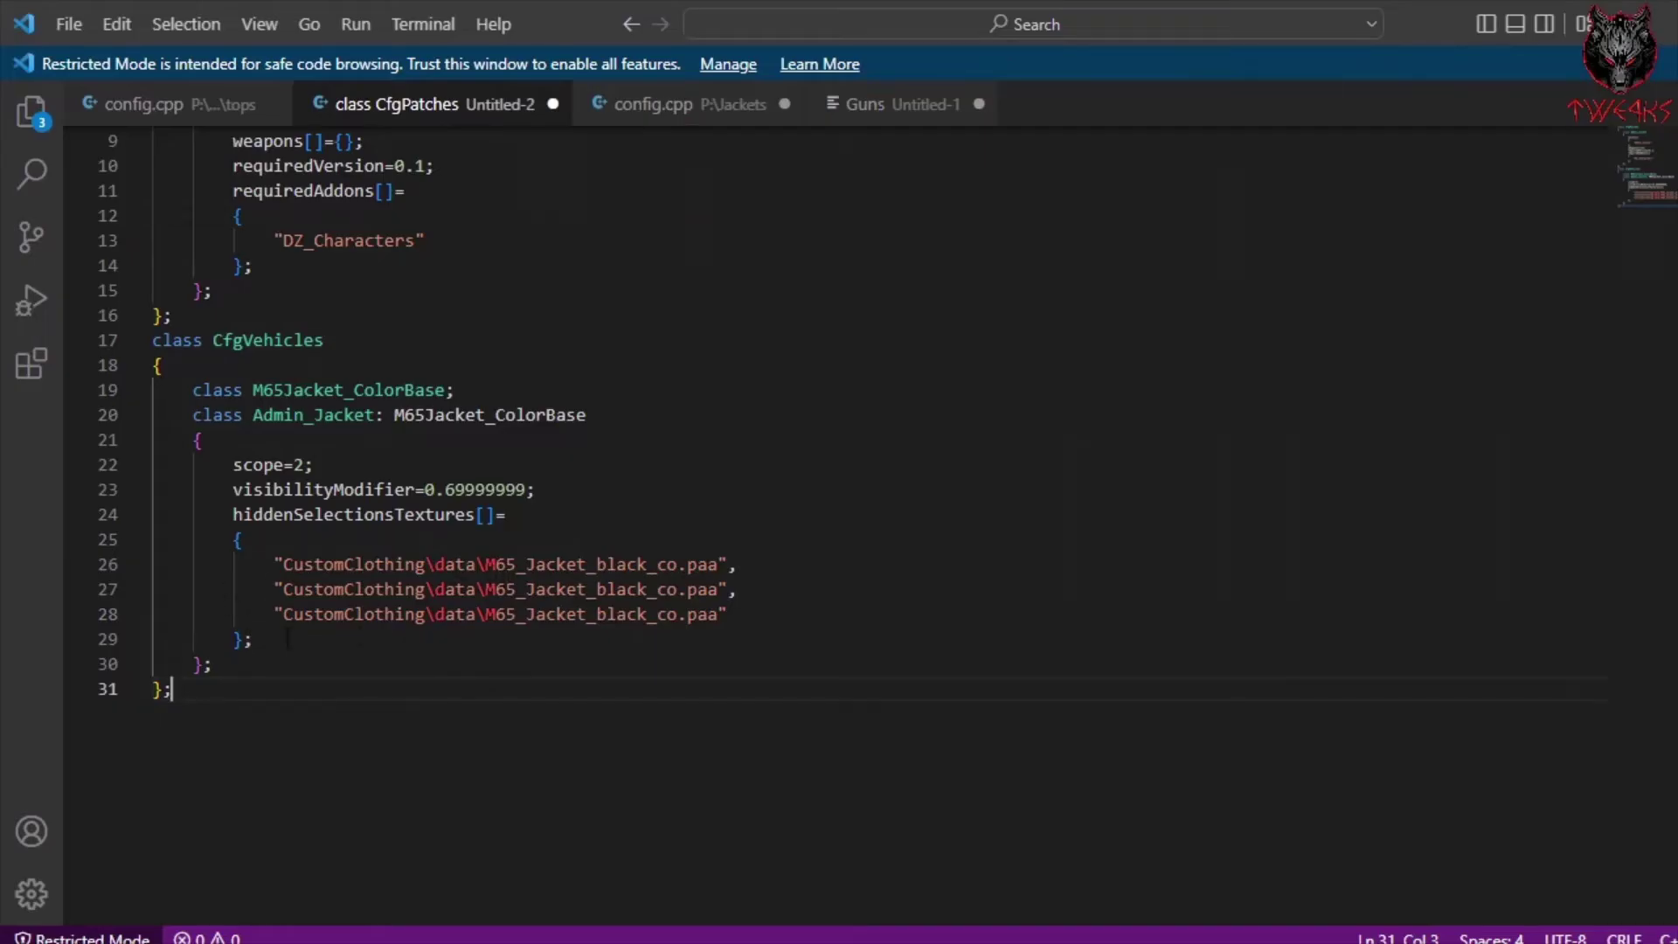
{"action": "left_click", "coordinate": [803, 941]}
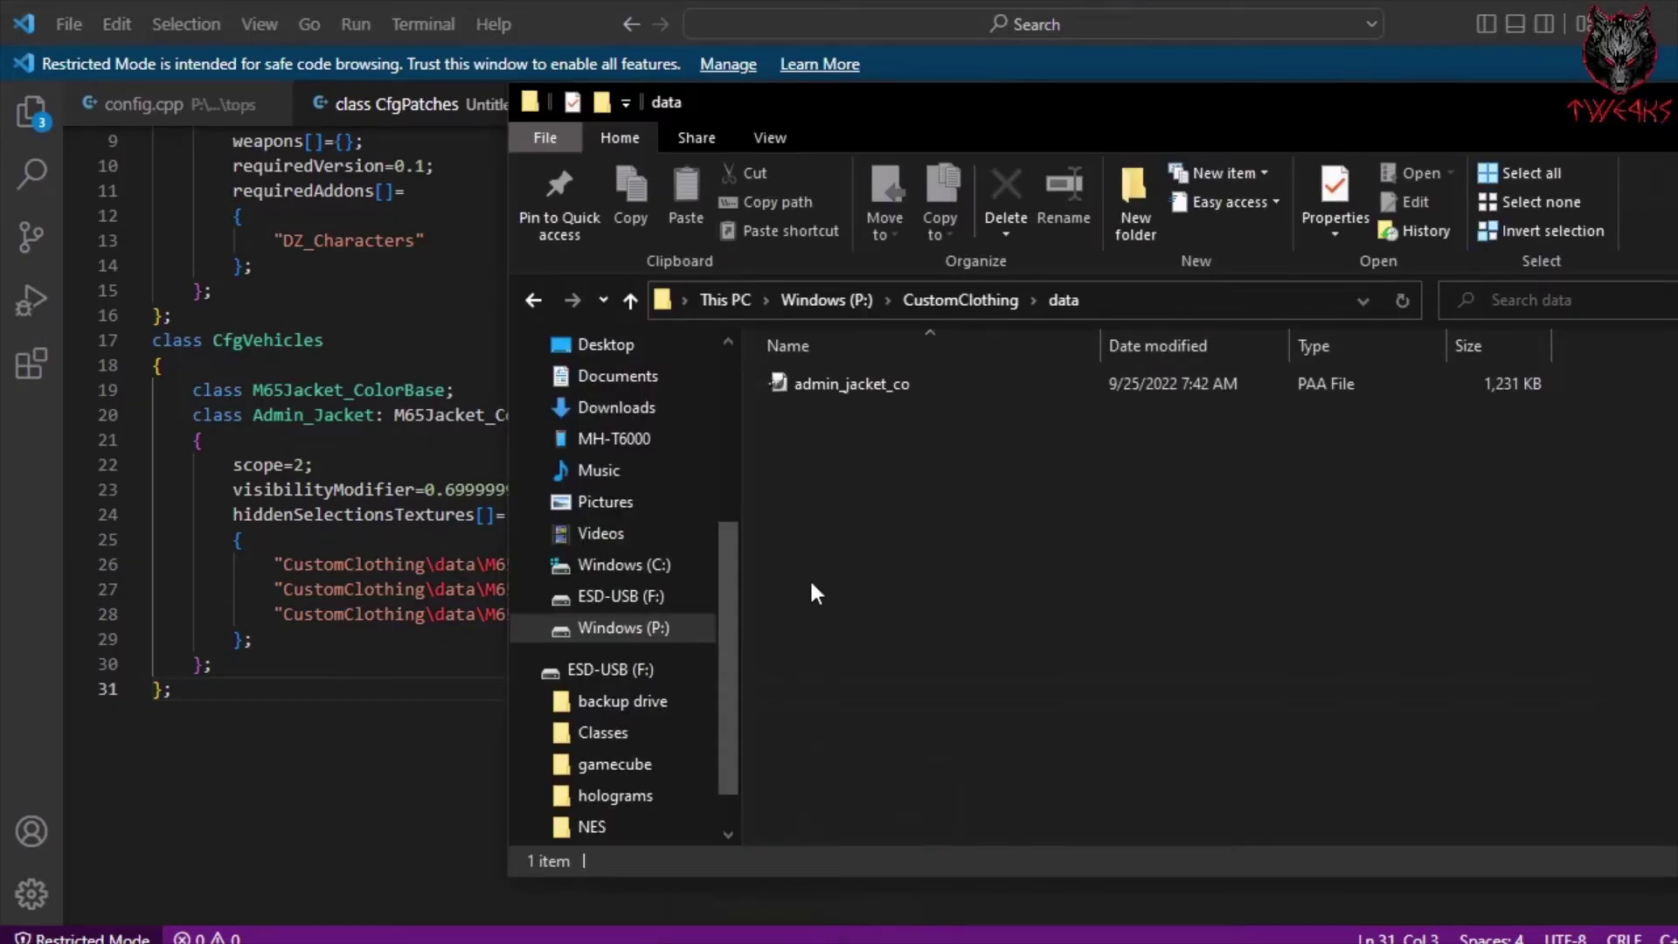
{"action": "left_click", "coordinate": [883, 384]}
{"action": "right_click", "coordinate": [883, 384]}
{"action": "left_click", "coordinate": [999, 806]}
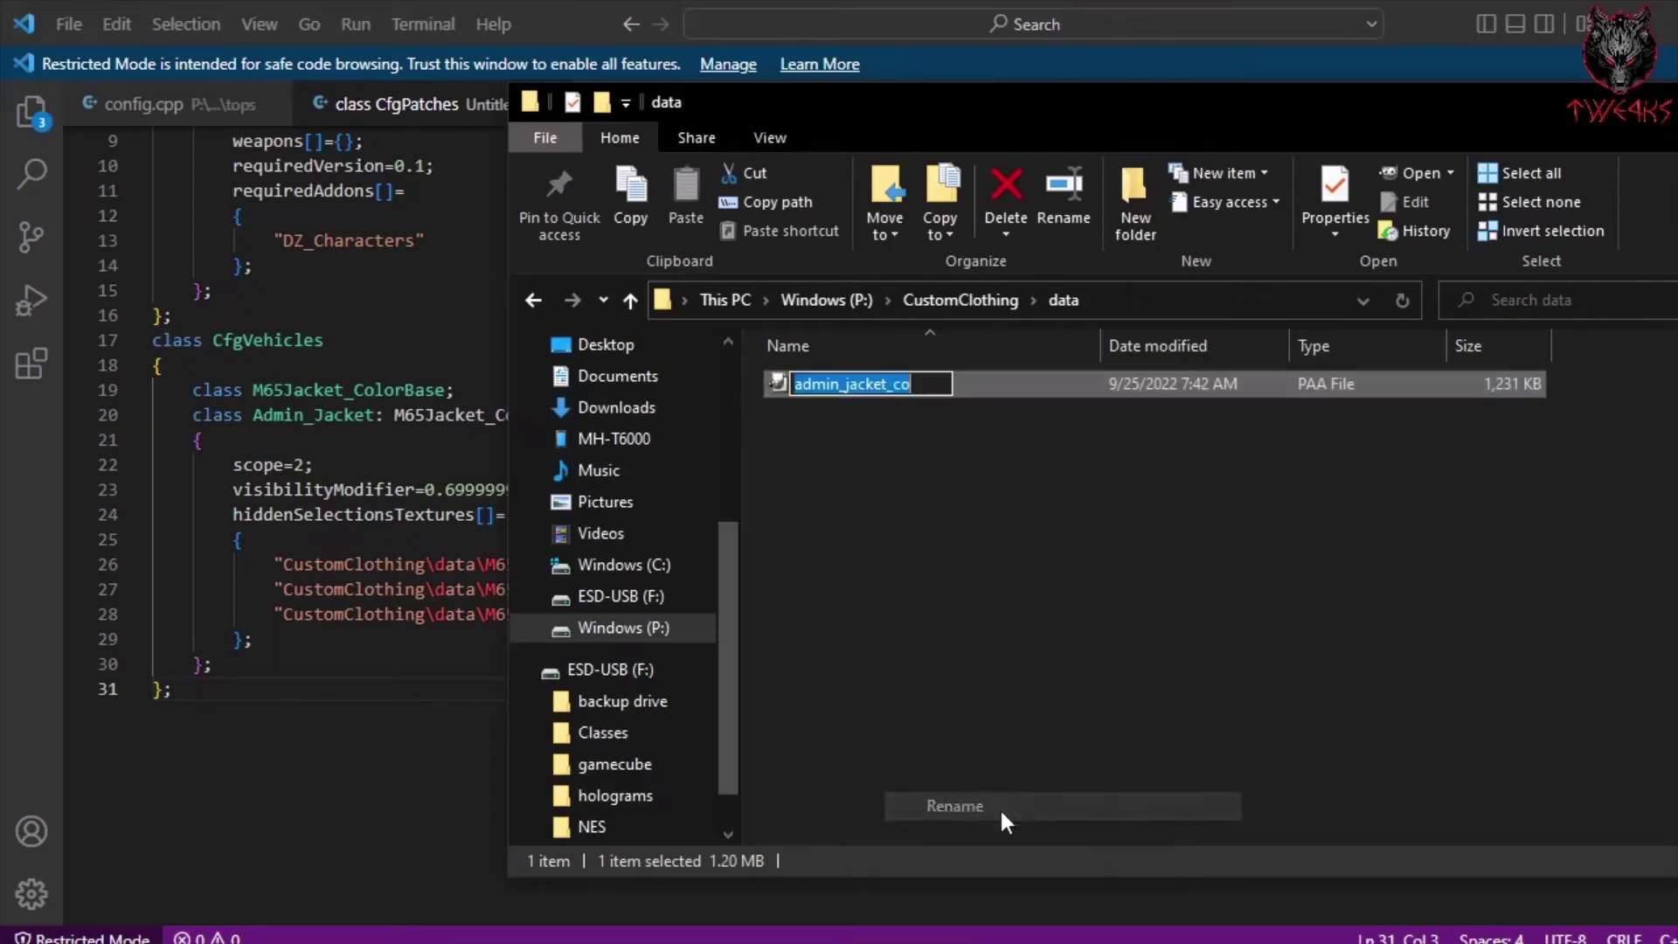
{"action": "left_click", "coordinate": [991, 723]}
{"action": "left_click", "coordinate": [179, 802]}
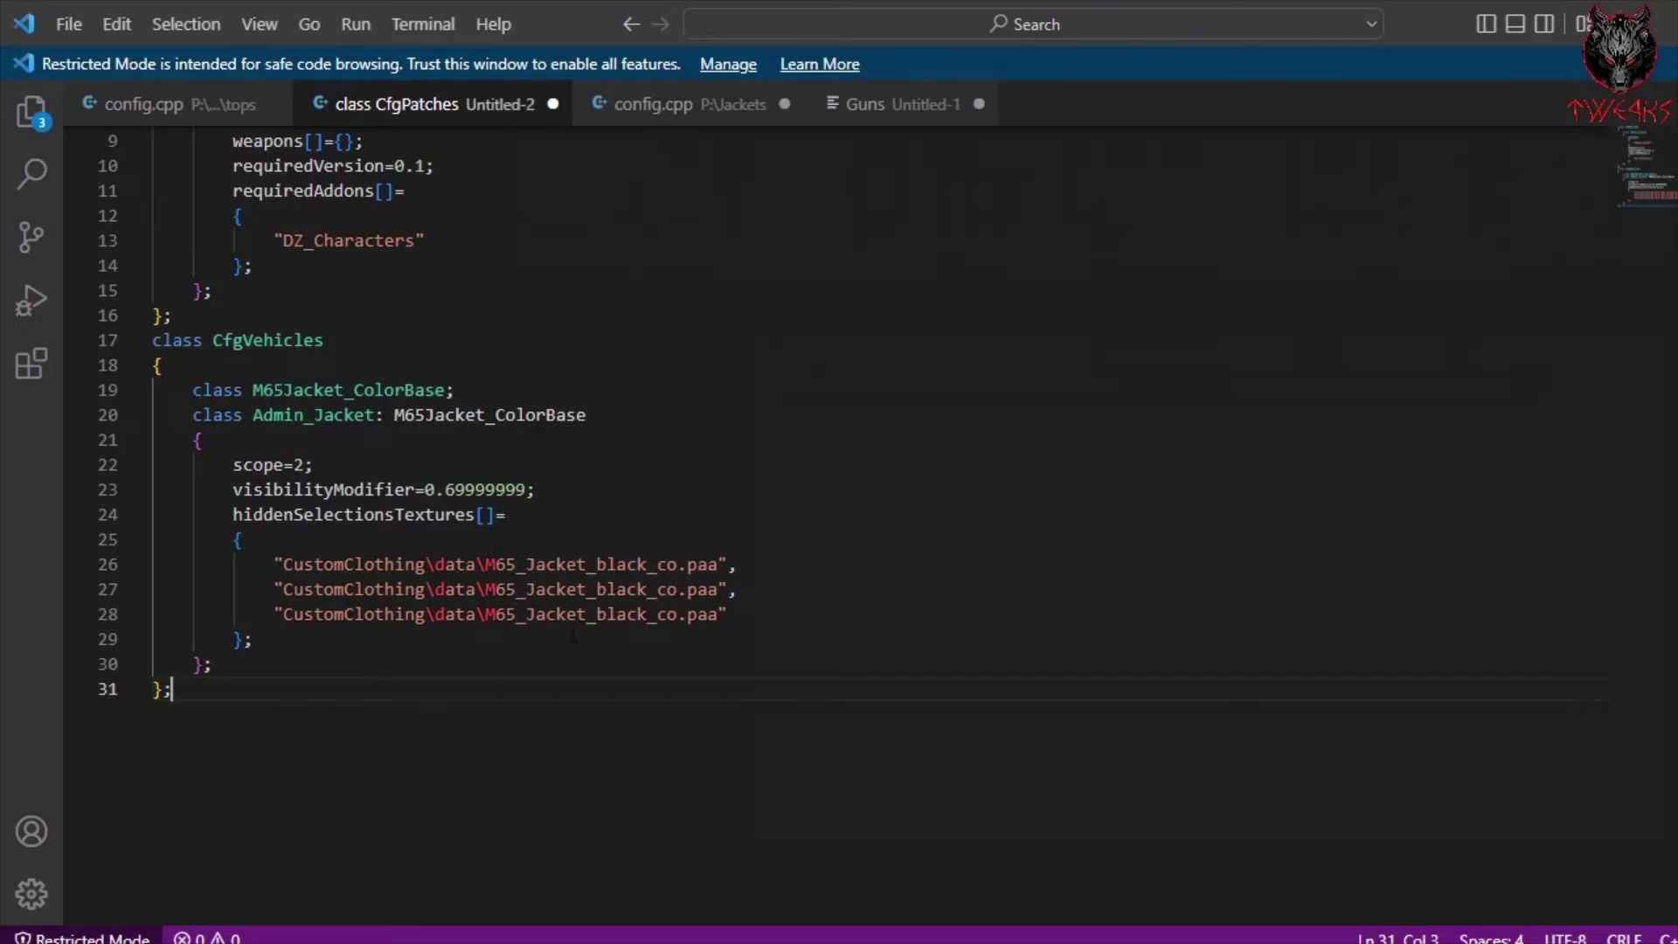
Replace the texture name M65_Jacket_black_co with admin_jacket_co in all three hiddenSelectionsTextures paths
{"action": "left_click", "coordinate": [585, 564]}
{"action": "double_click", "coordinate": [585, 564]}
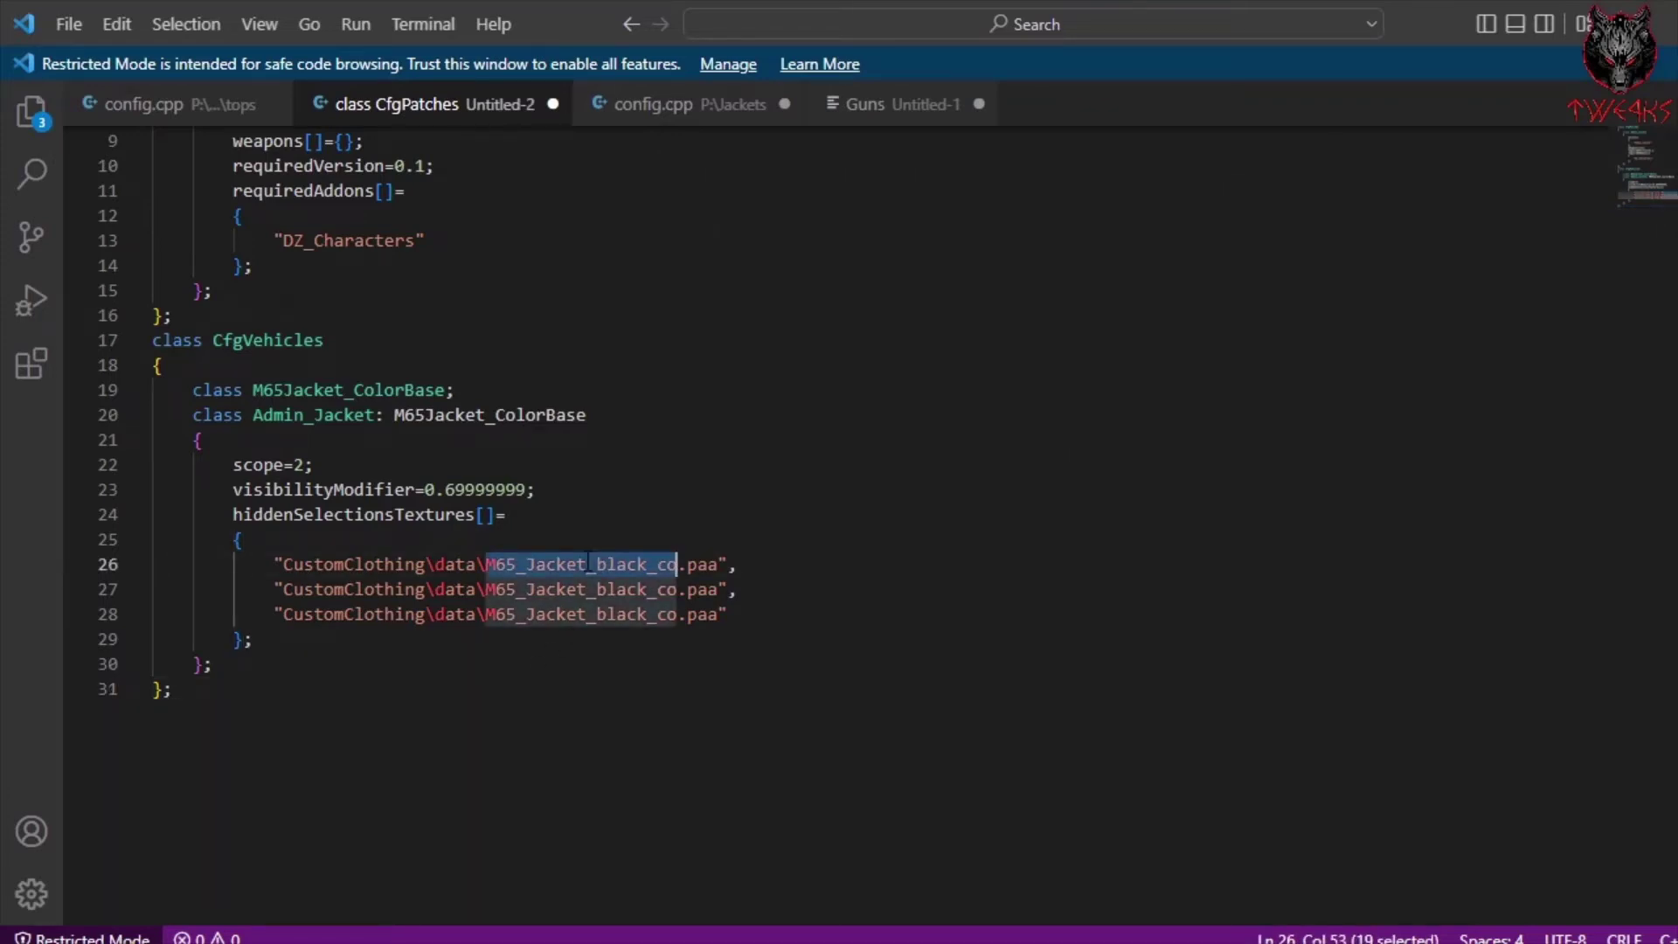
{"action": "key", "text": "ctrl+v"}
{"action": "double_click", "coordinate": [555, 590]}
{"action": "key", "text": "ctrl+v"}
{"action": "double_click", "coordinate": [555, 615]}
{"action": "key", "text": "ctrl+v"}
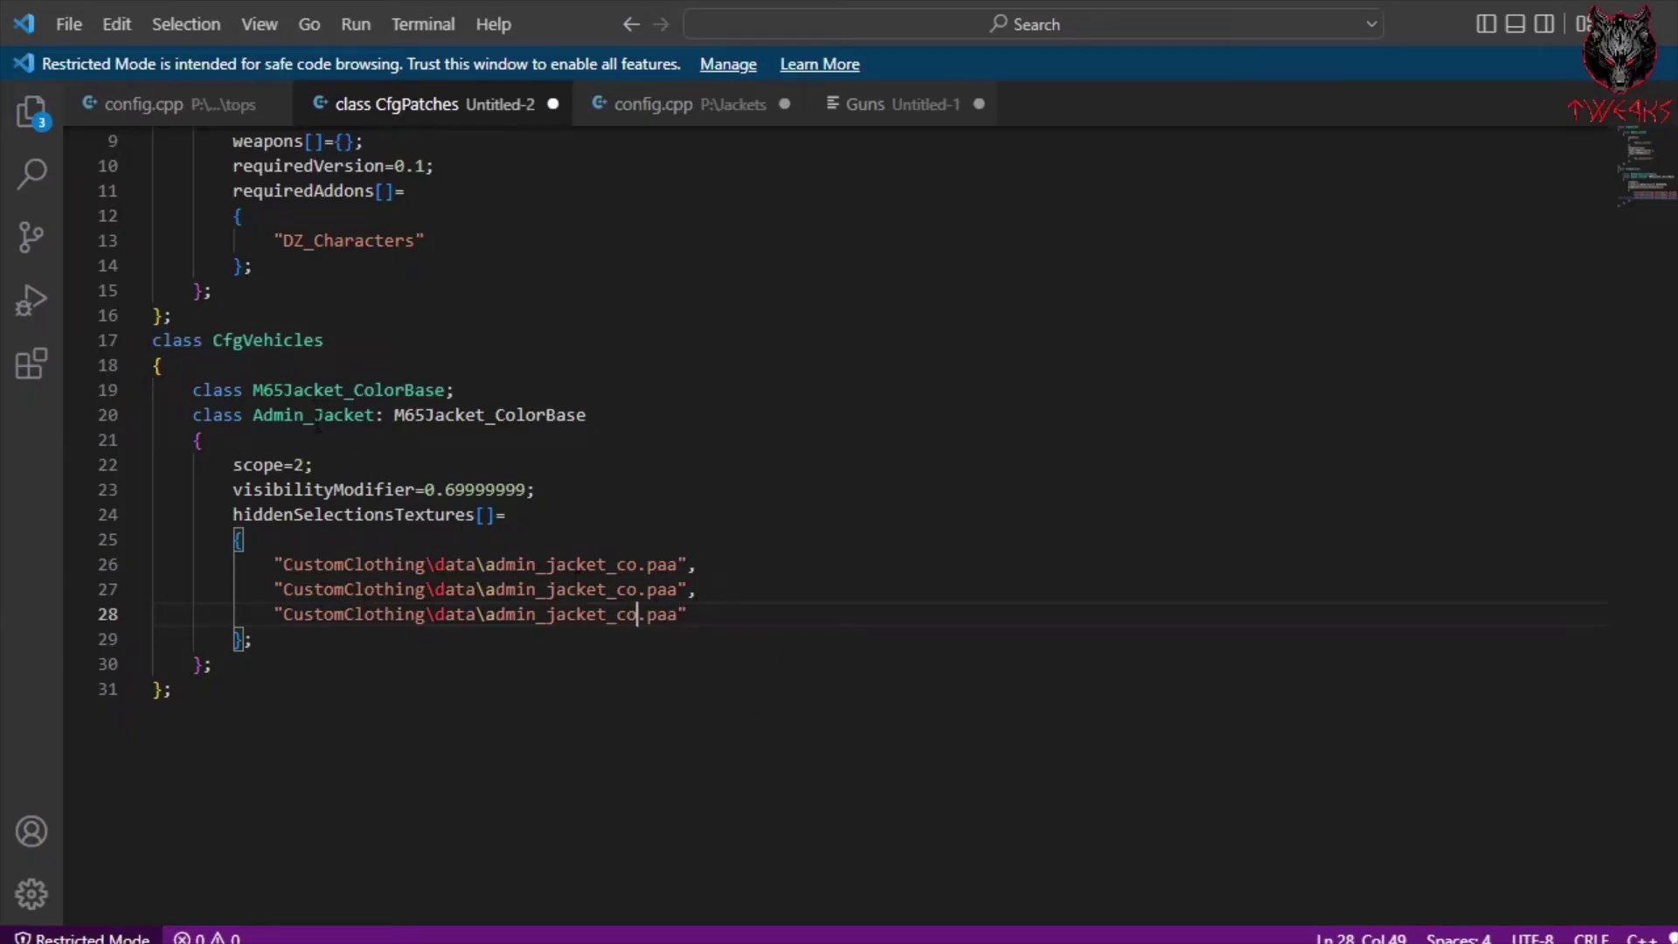
Find the M65Jacket_ColorBase class in the vanilla tops config.cpp through the m65 search results and copy its itemsCargoSize line
{"action": "scroll", "coordinate": [317, 426], "scroll_direction": "up", "scroll_amount": 3}
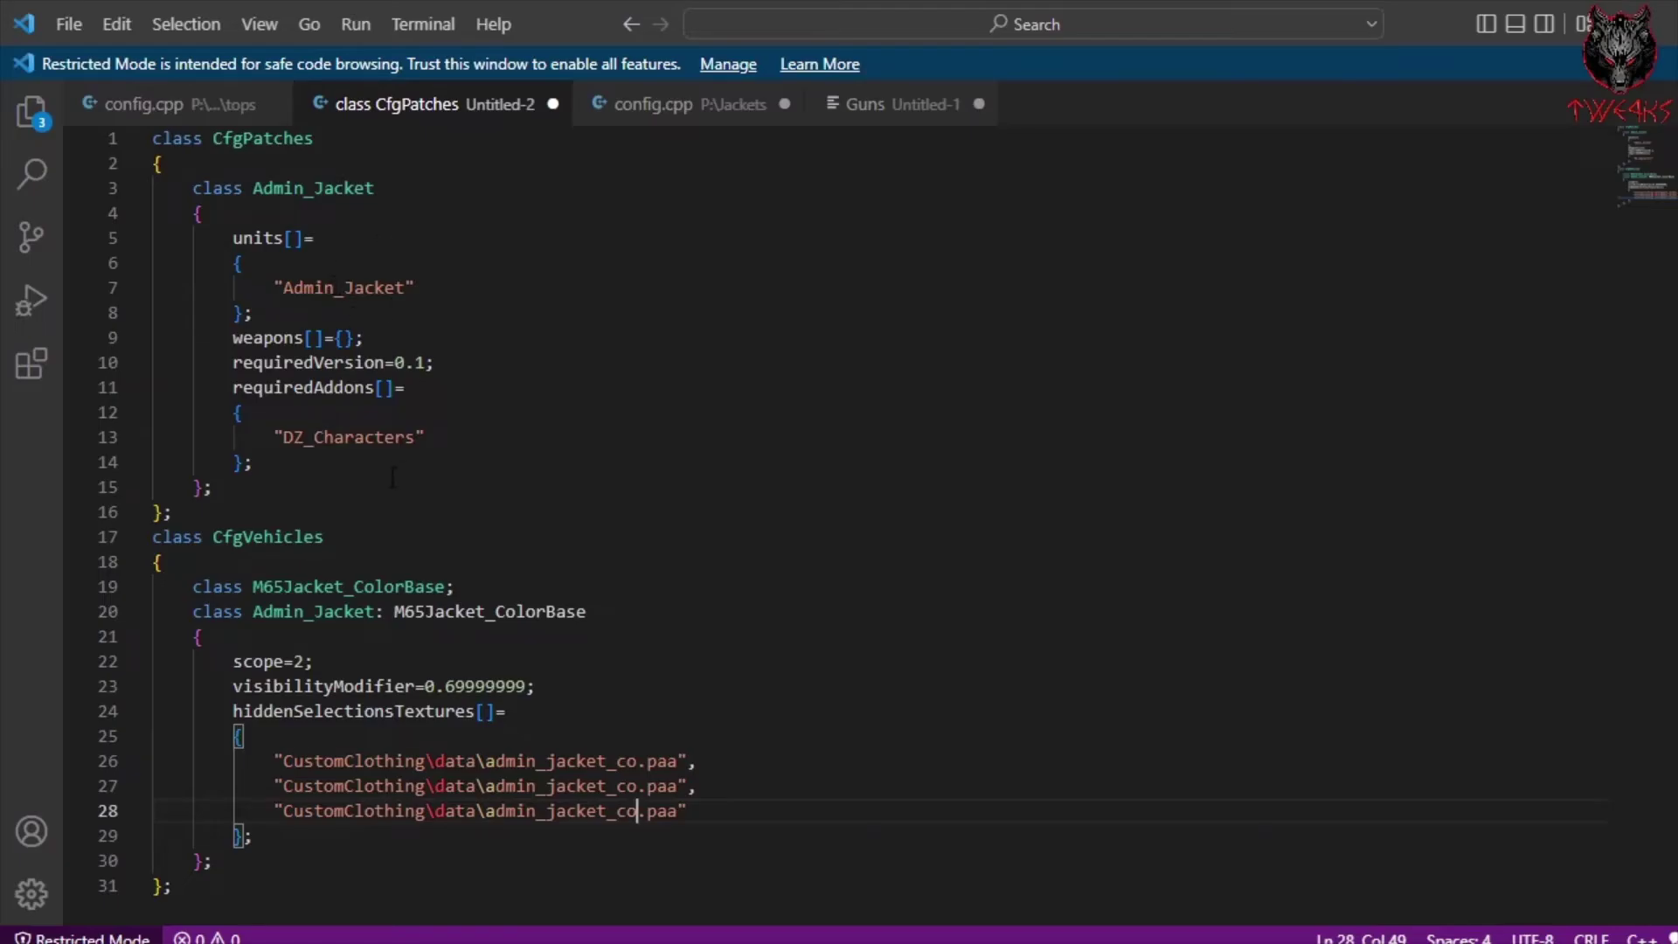
{"action": "scroll", "coordinate": [412, 525], "scroll_direction": "down", "scroll_amount": 2}
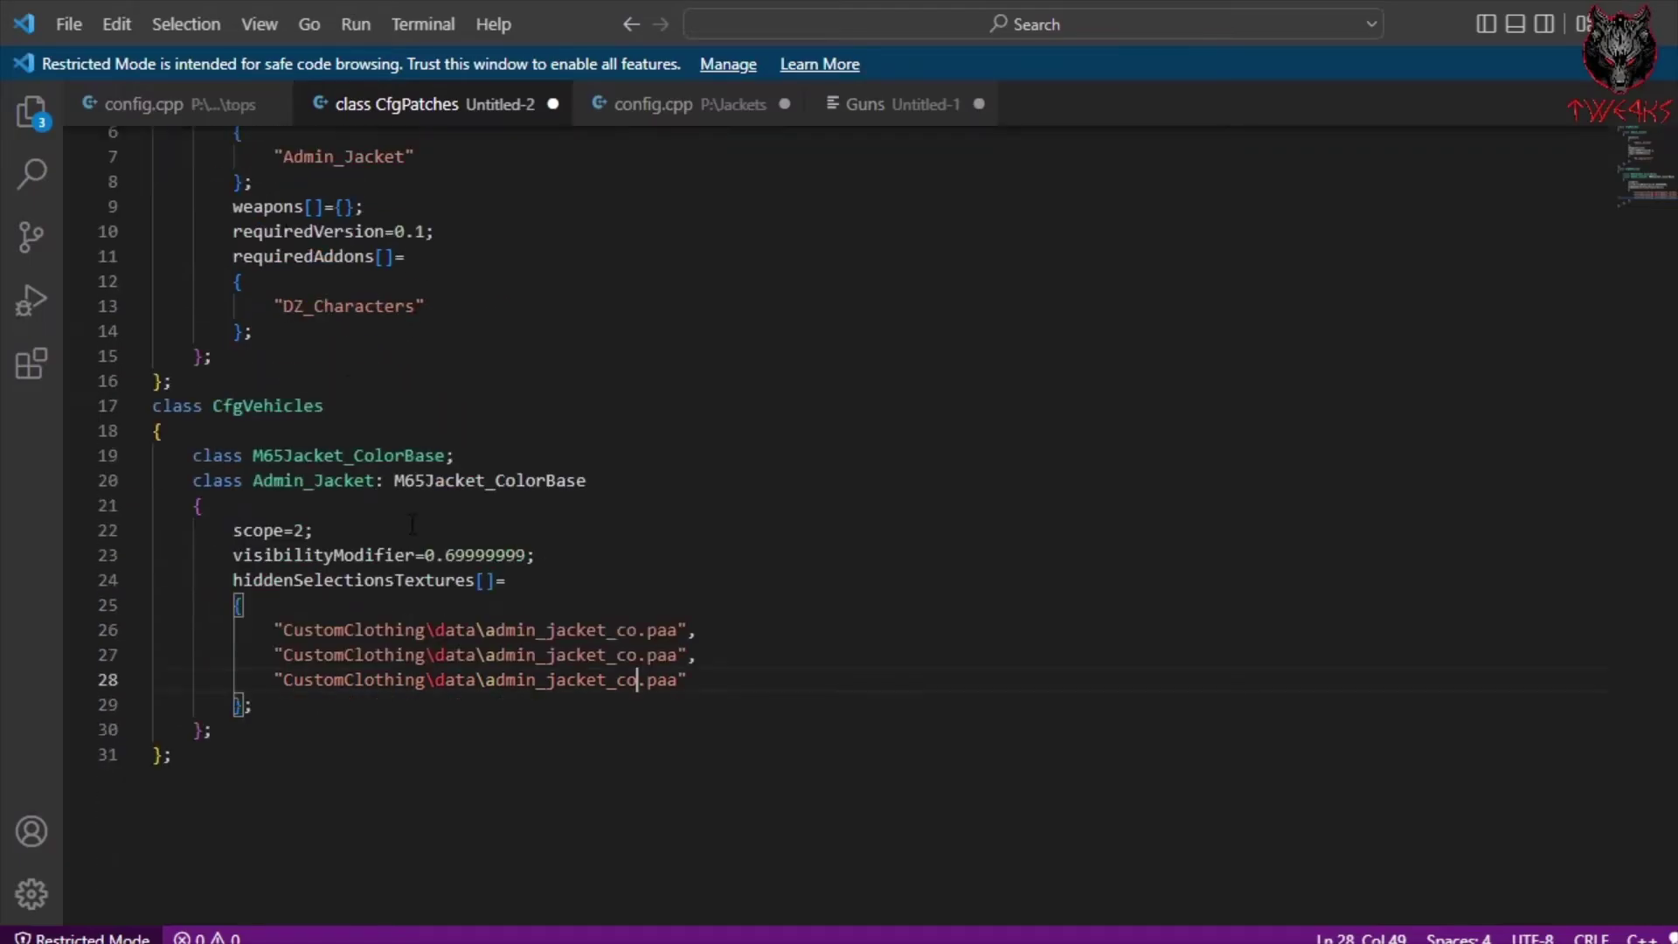
{"action": "left_click", "coordinate": [238, 112]}
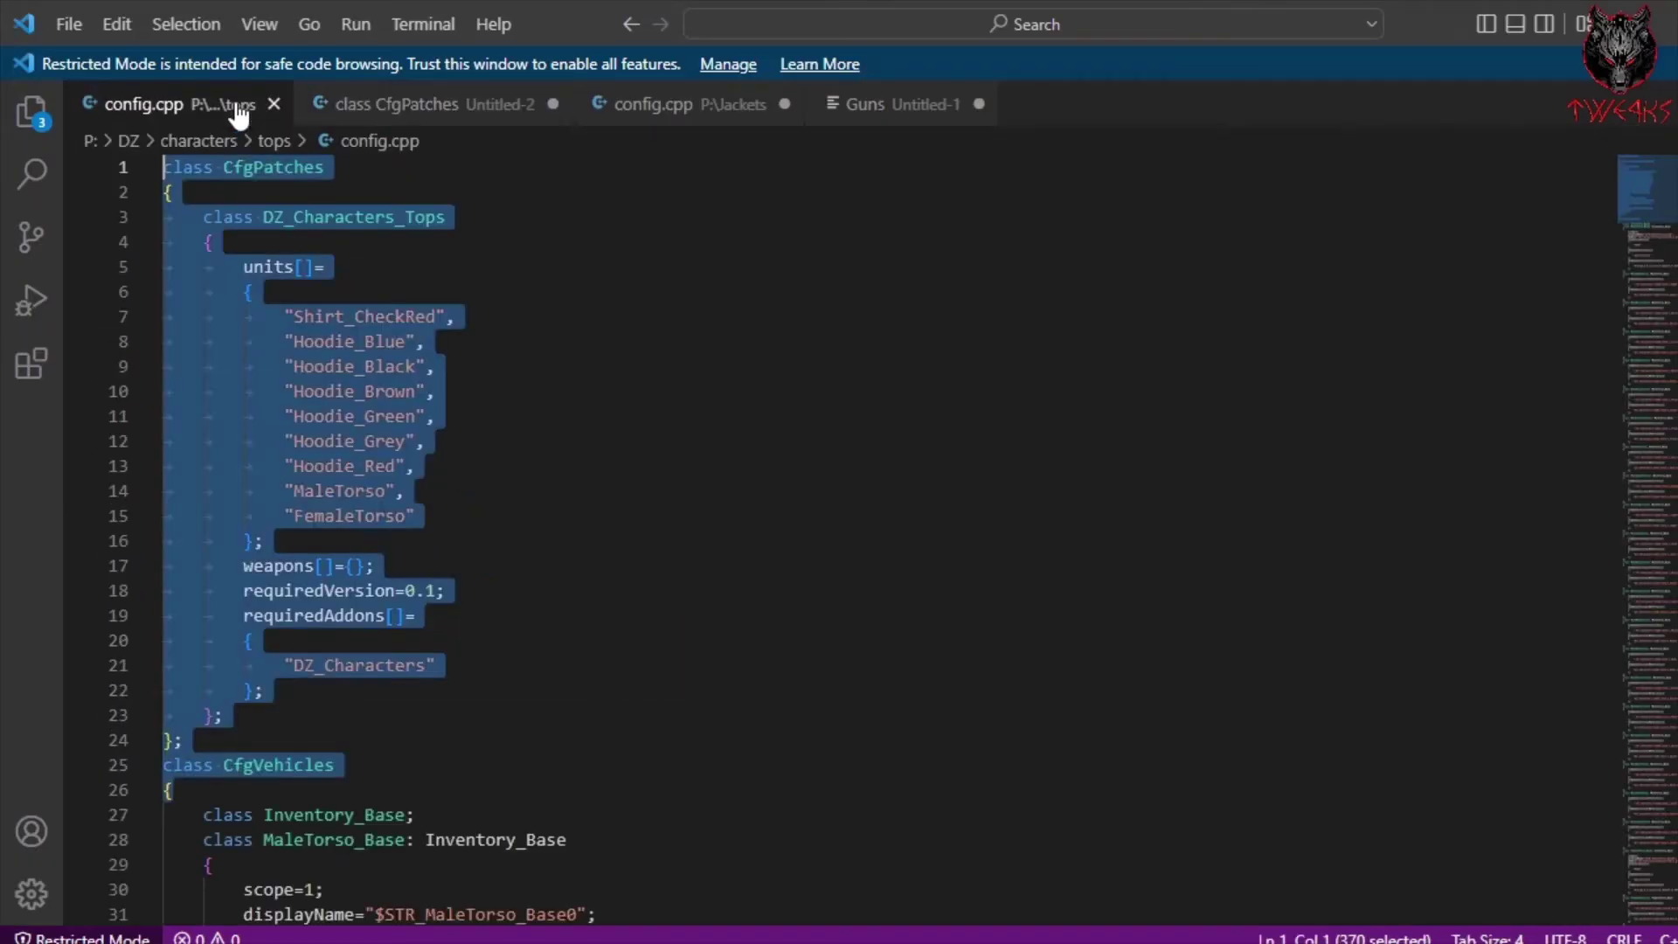
{"action": "scroll", "coordinate": [413, 540], "scroll_direction": "down", "scroll_amount": 4}
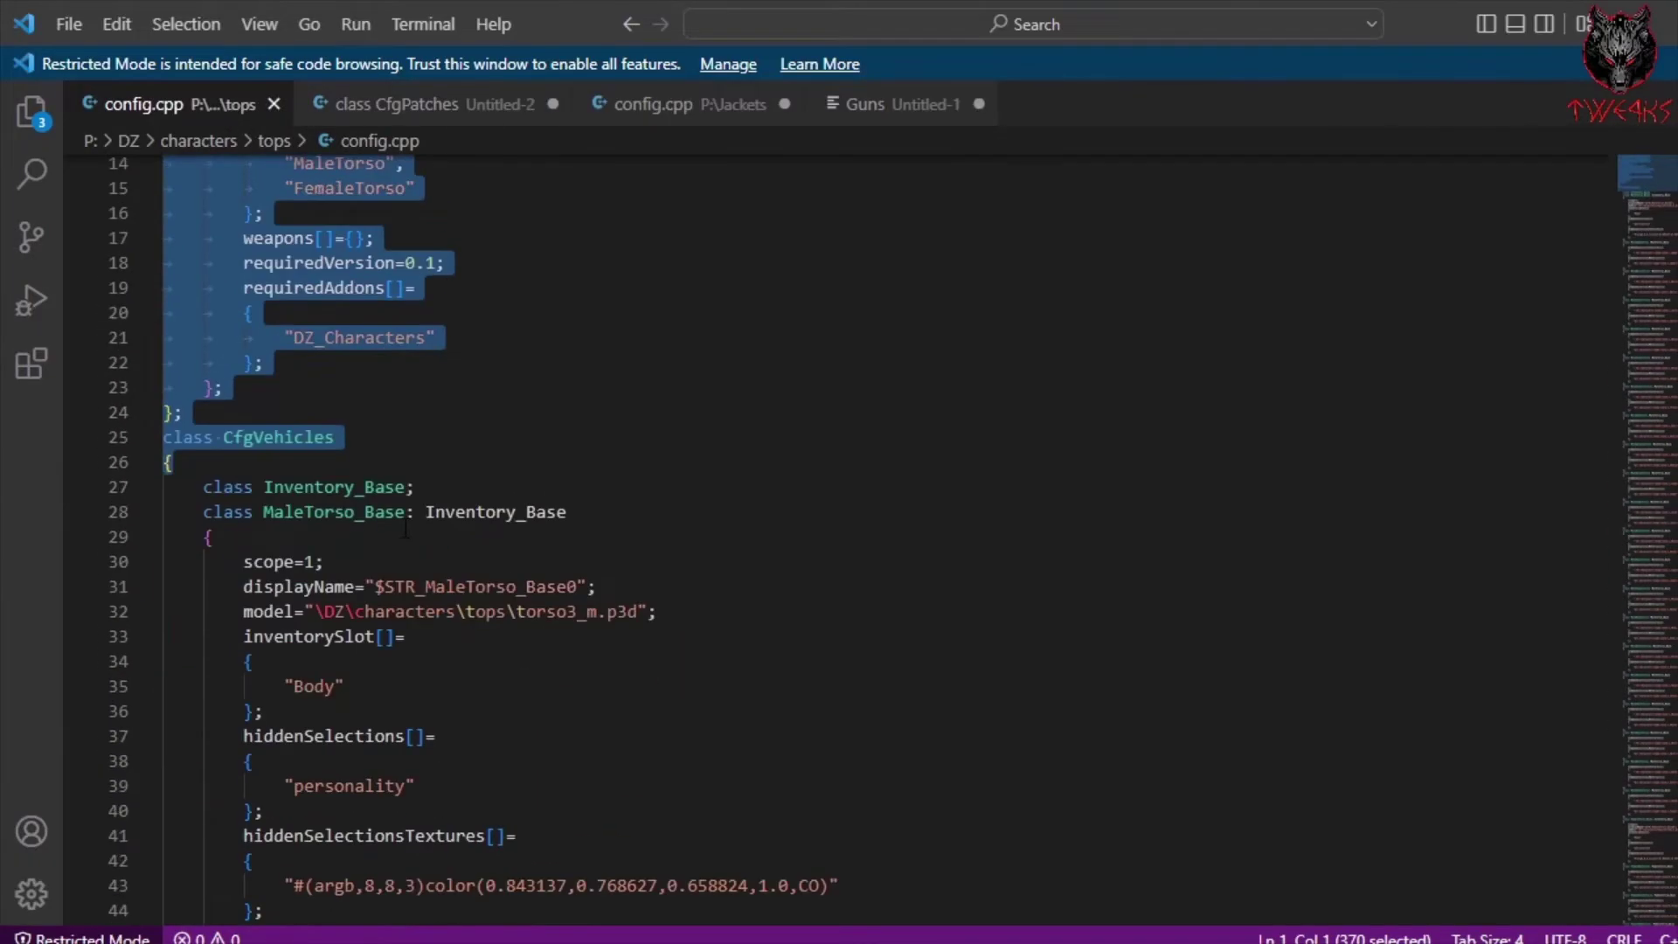
{"action": "left_click", "coordinate": [31, 173]}
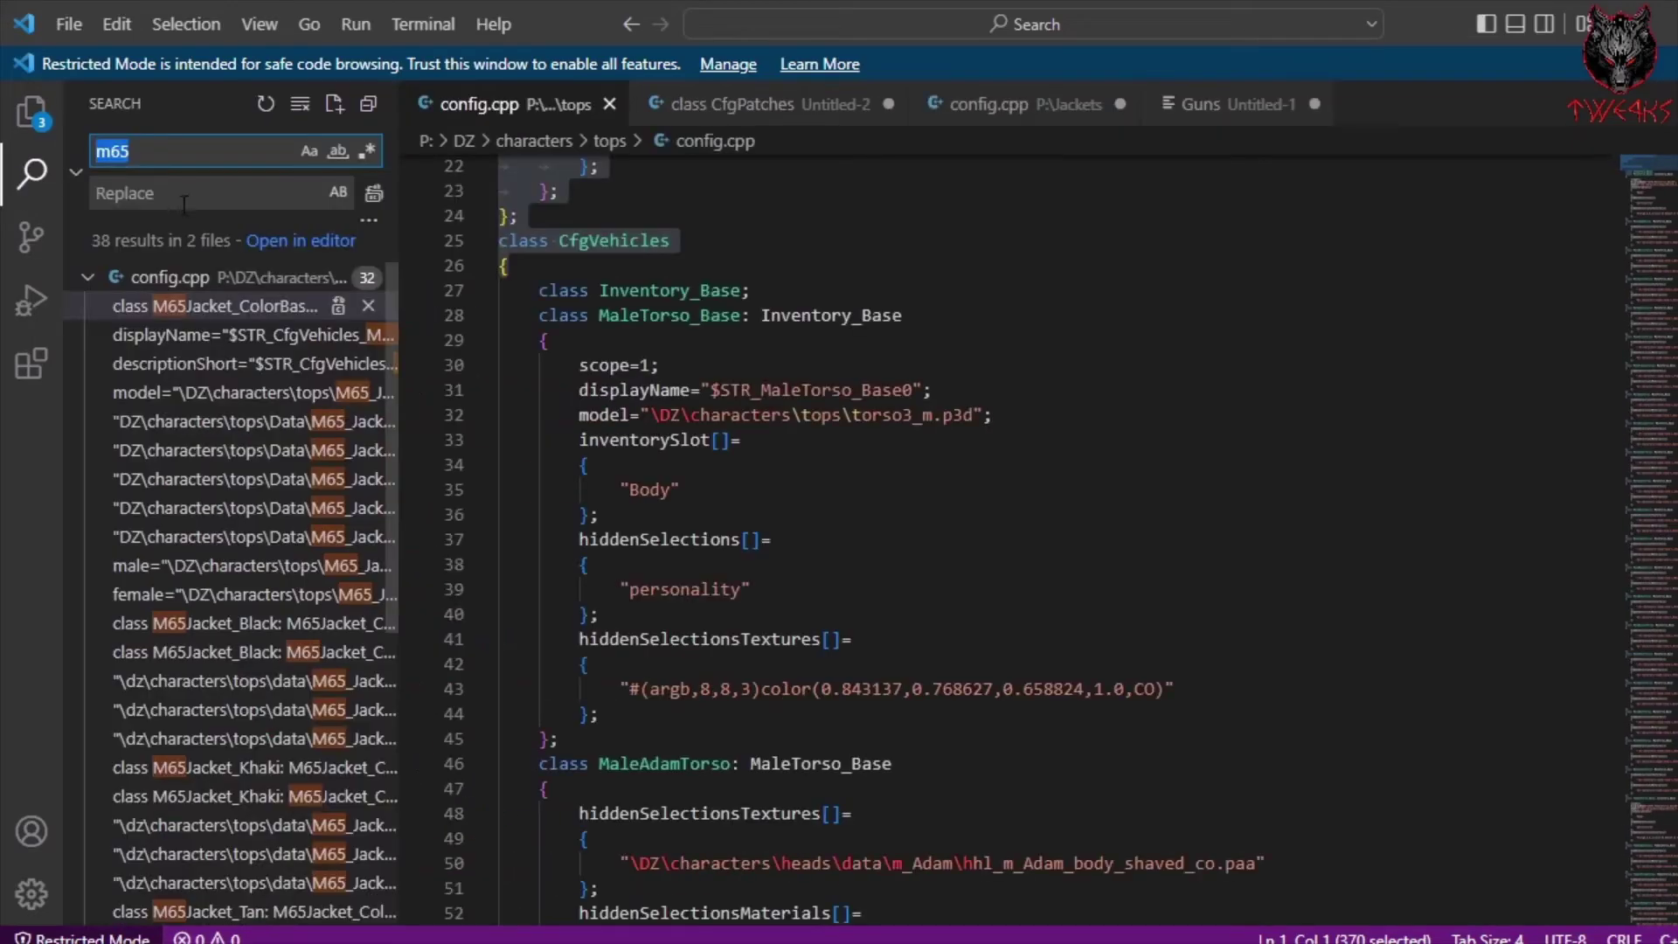
{"action": "left_click", "coordinate": [208, 308]}
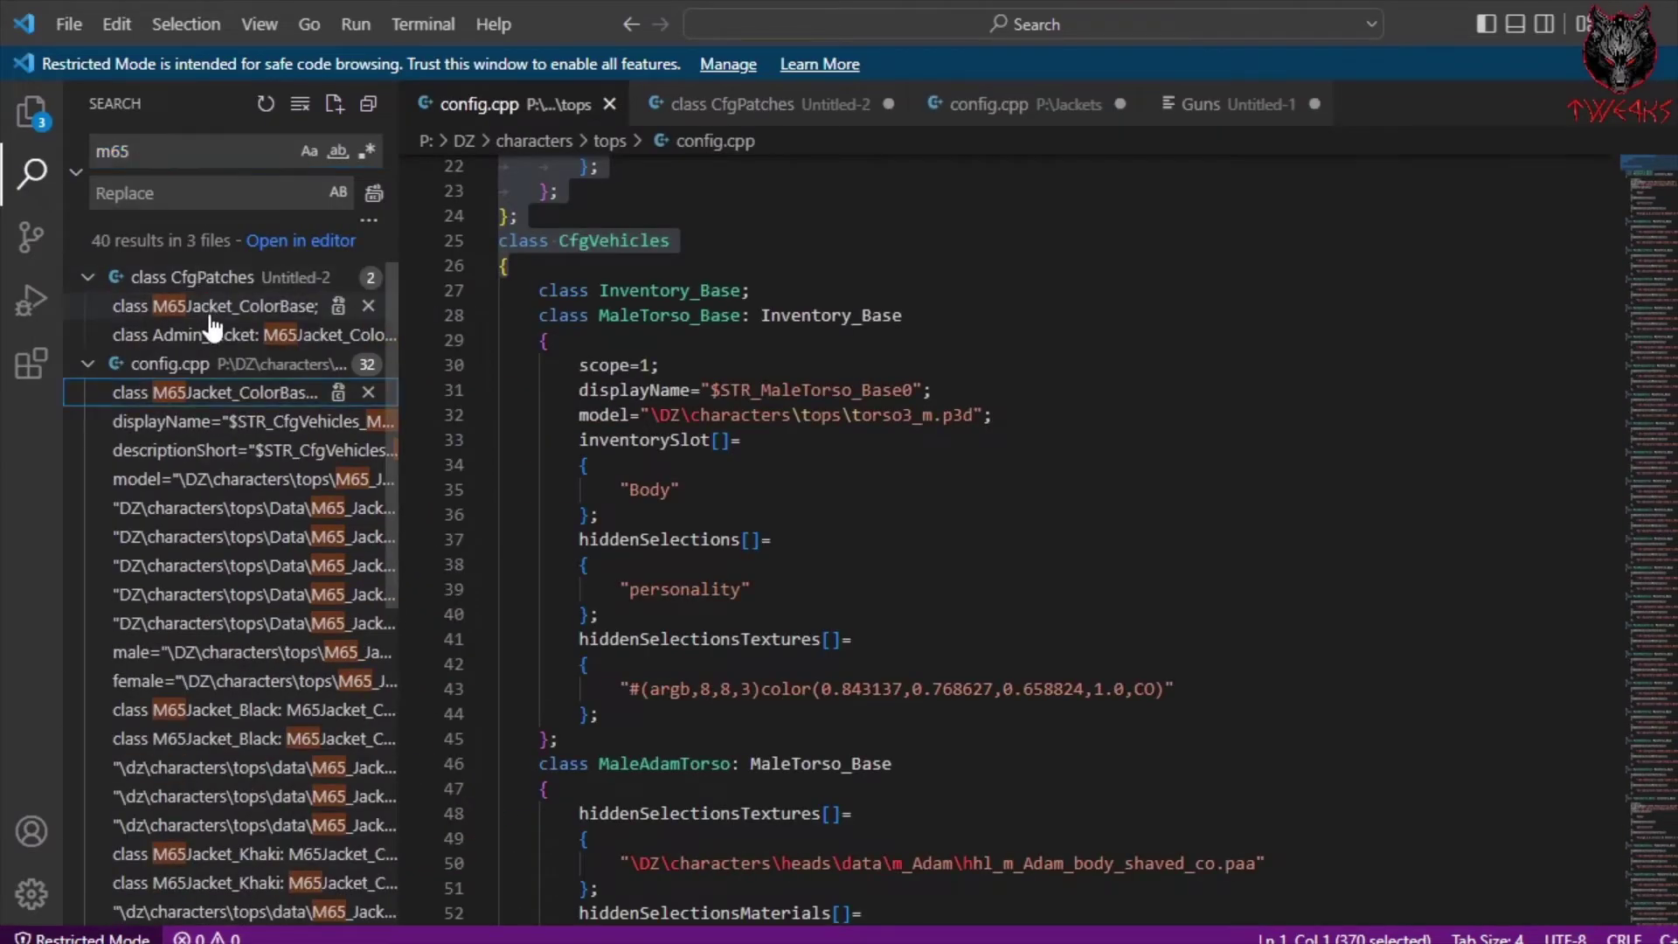
{"action": "scroll", "coordinate": [833, 712], "scroll_direction": "up", "scroll_amount": 1}
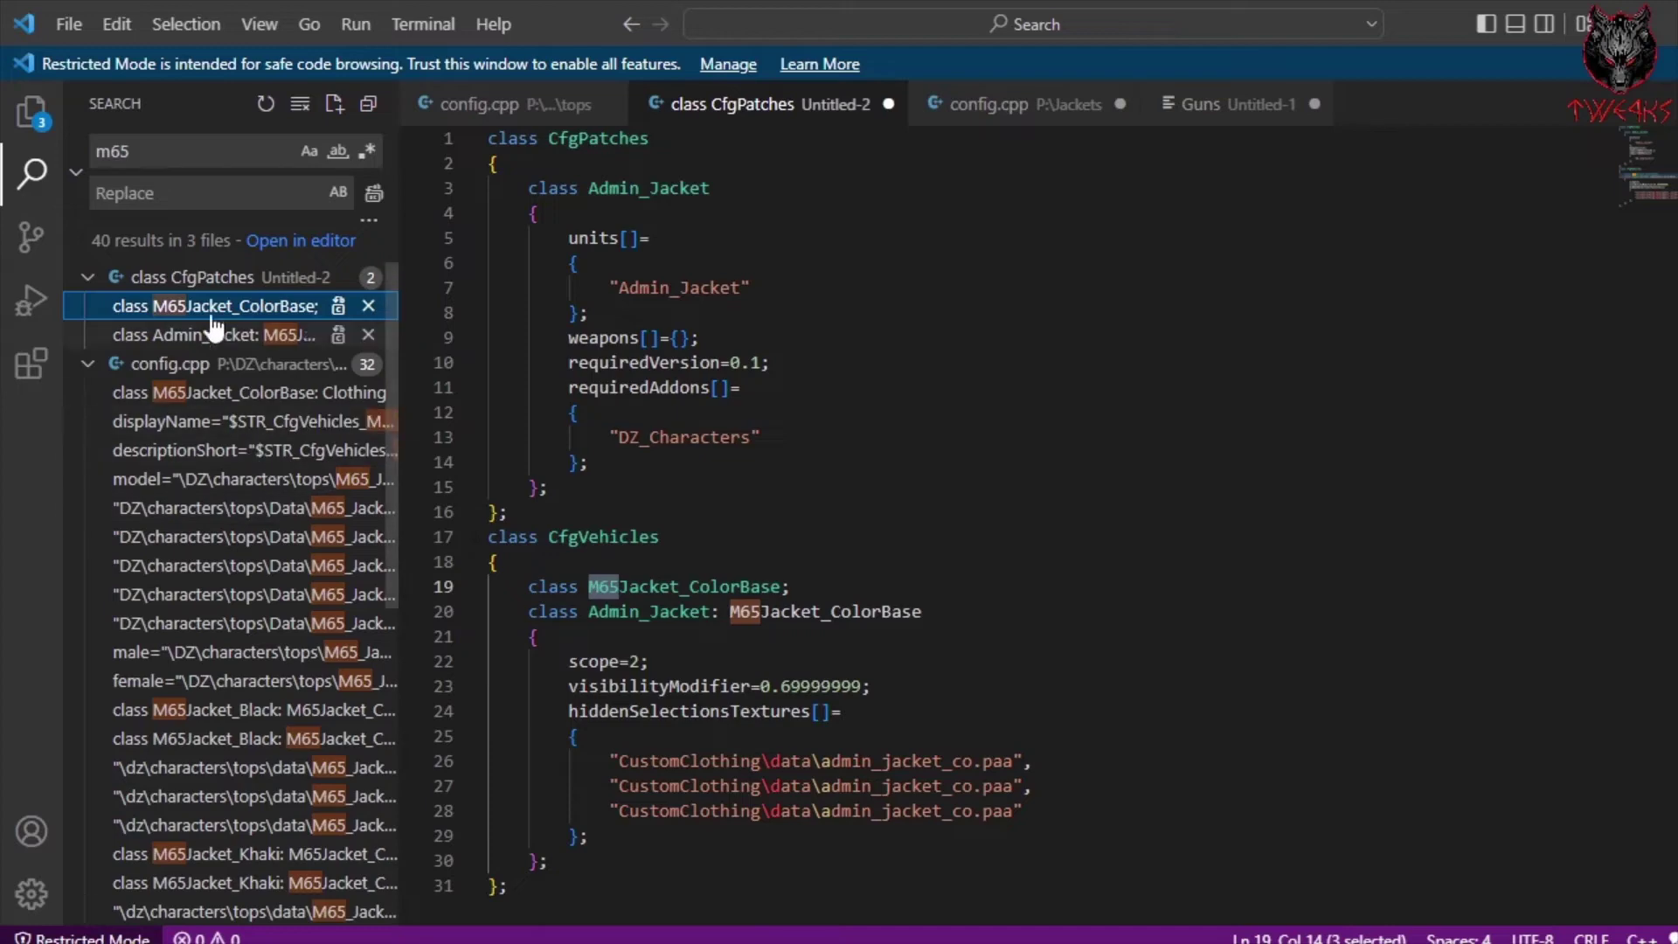
{"action": "left_click", "coordinate": [226, 392]}
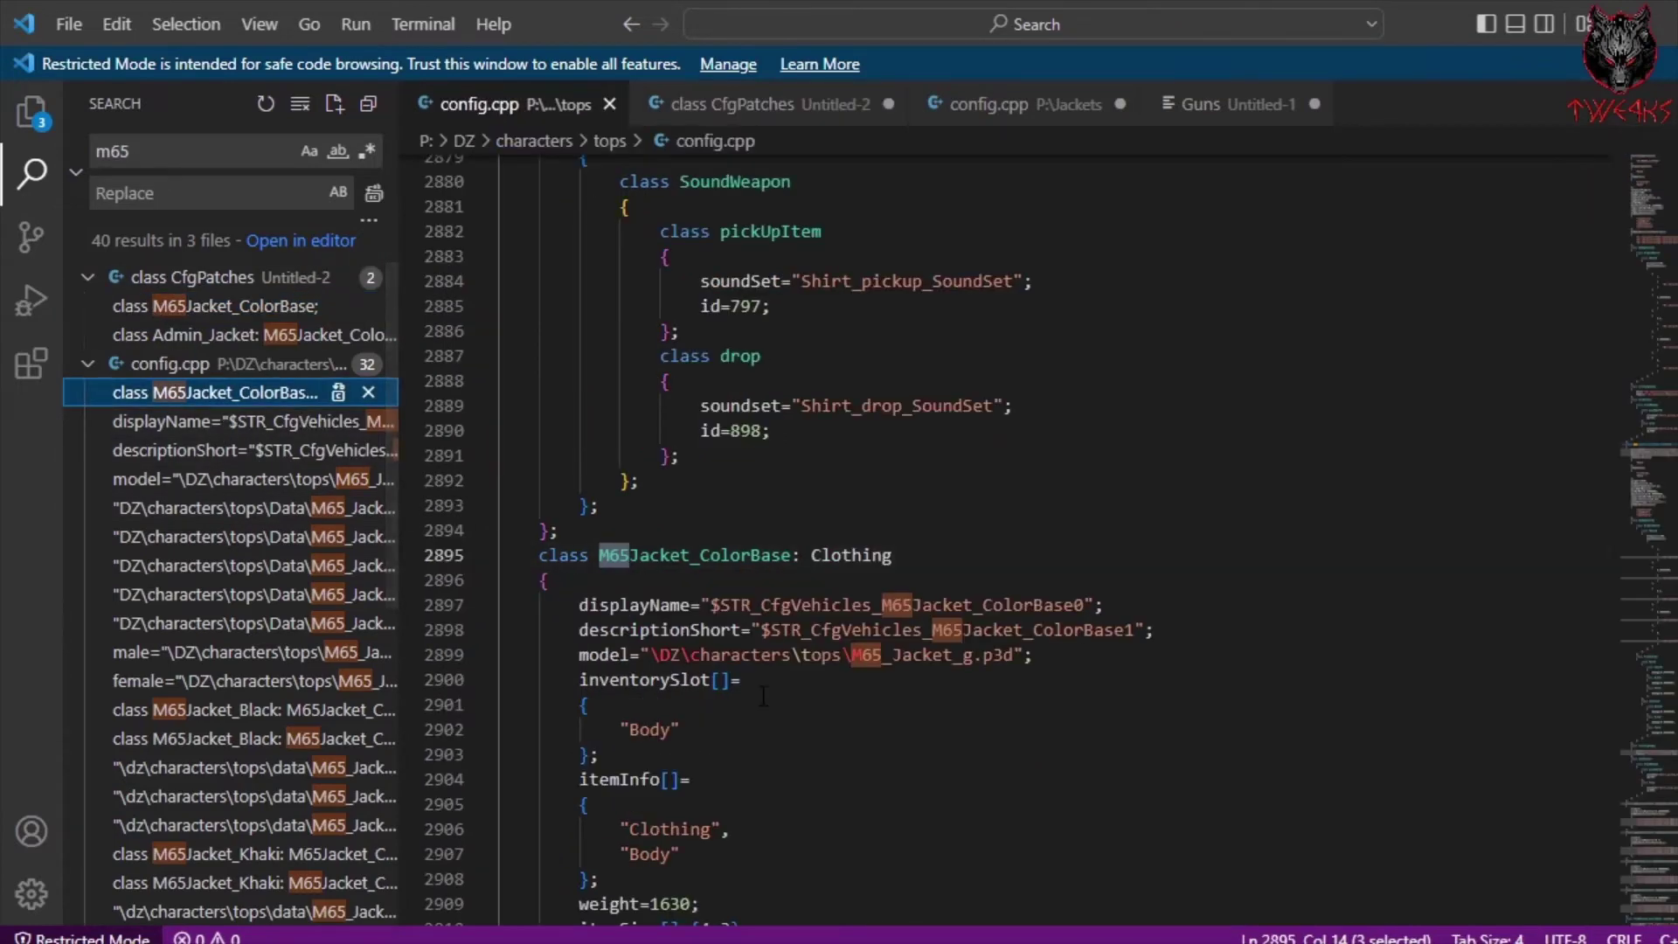
{"action": "scroll", "coordinate": [764, 695], "scroll_direction": "down", "scroll_amount": 3}
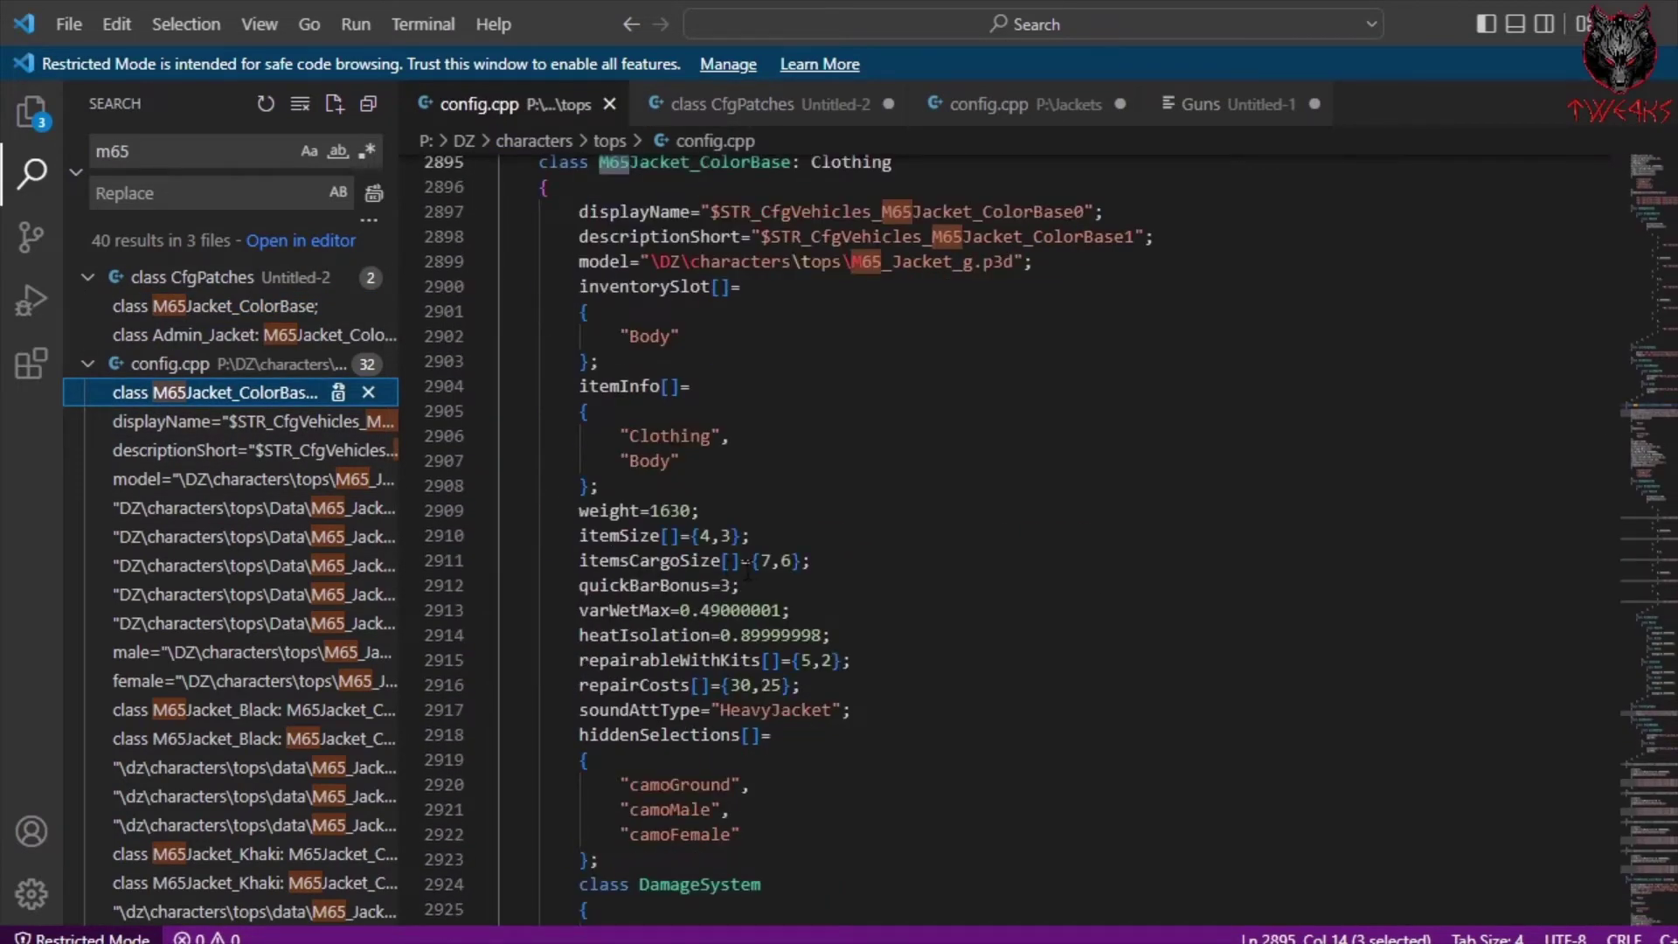
{"action": "left_click_drag", "start_coordinate": [827, 560], "coordinate": [483, 568]}
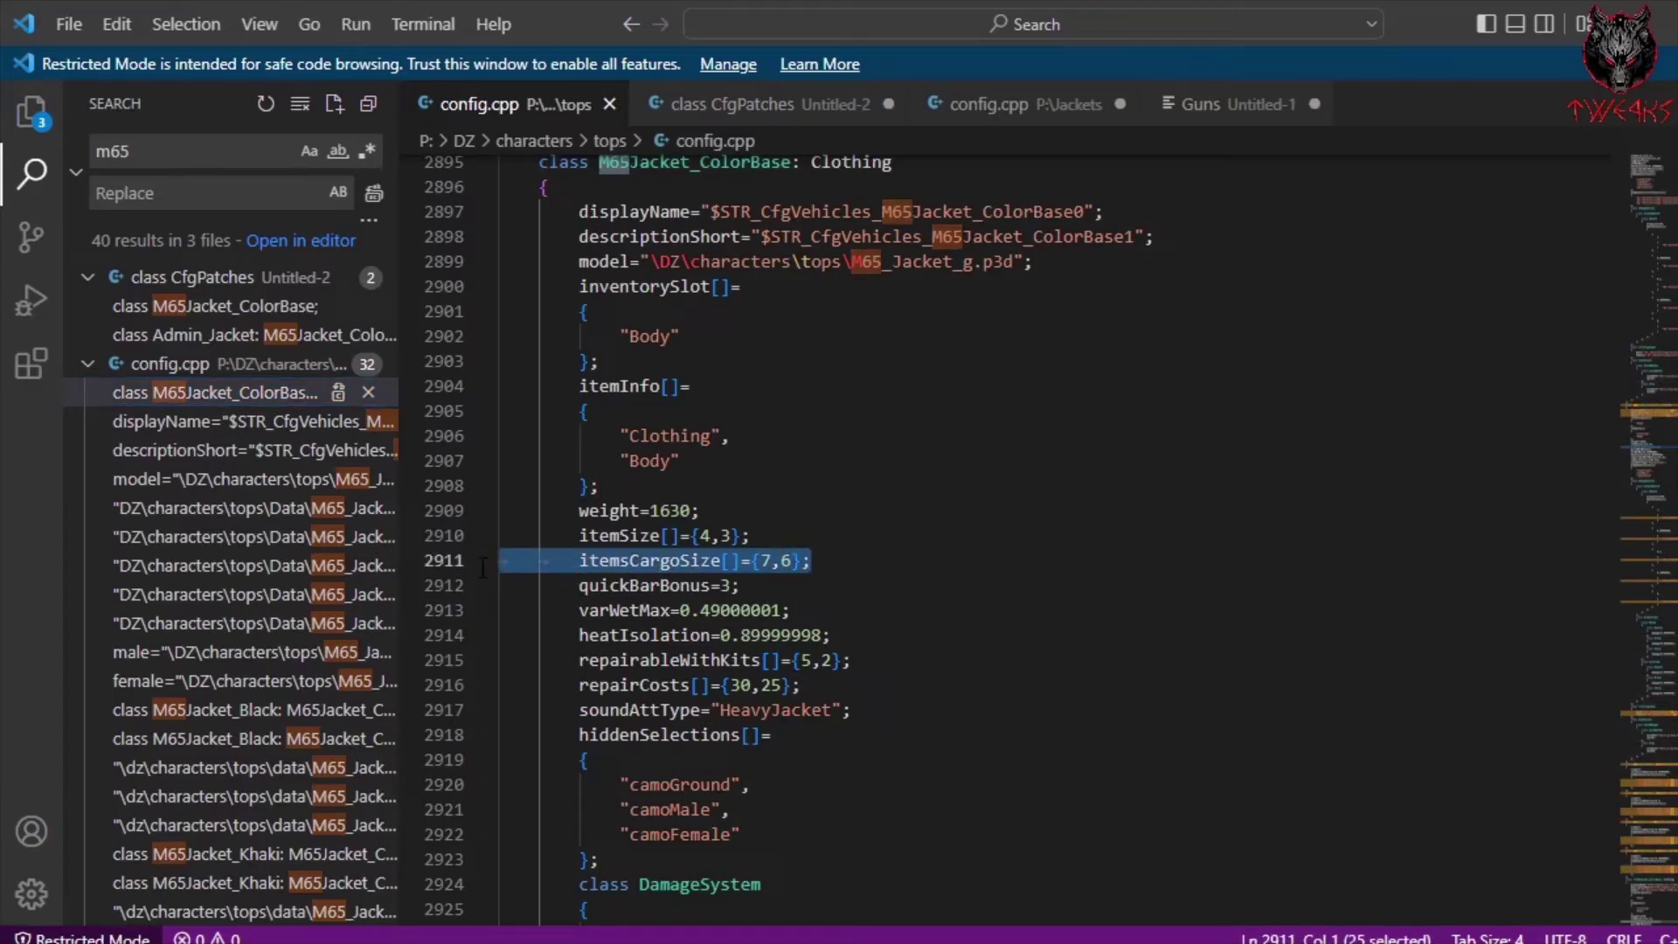
Paste the copied itemsCargoSize line on a new line below scope=2 in the Admin_Jacket class of the new config
{"action": "left_click", "coordinate": [745, 108]}
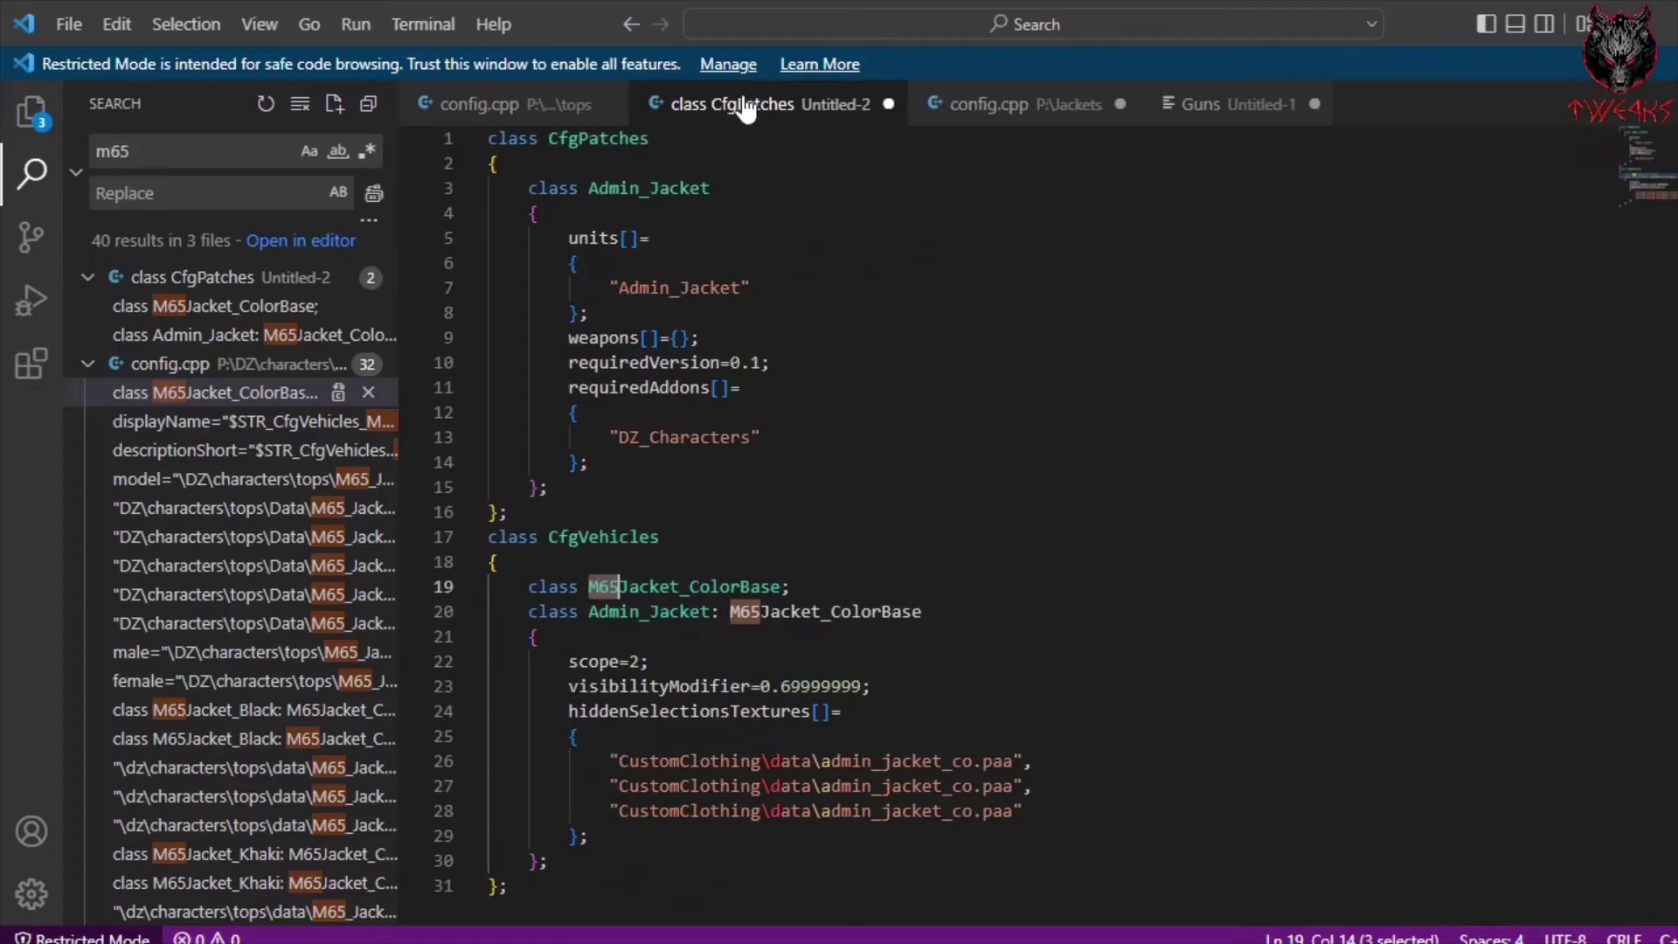
{"action": "left_click", "coordinate": [661, 667]}
{"action": "key", "text": "Return"}
{"action": "key", "text": "BackSpace"}
{"action": "key", "text": "BackSpace"}
{"action": "key", "text": "ctrl+v"}
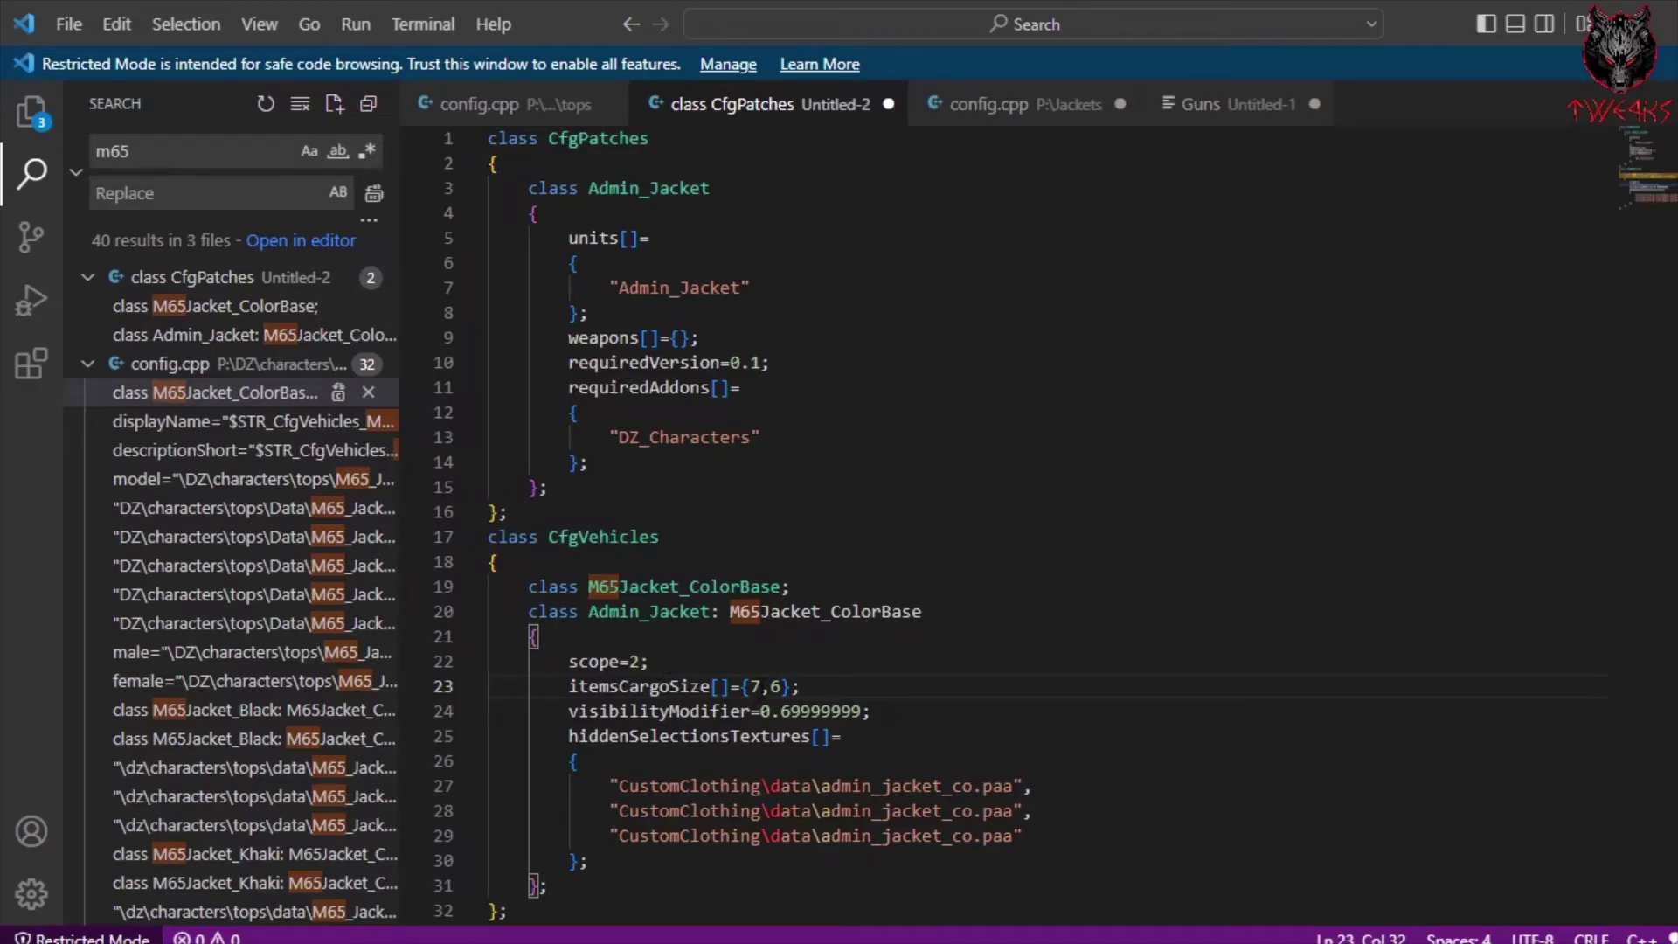
Set the itemsCargoSize values of Admin_Jacket to {10,100}
{"action": "left_click_drag", "start_coordinate": [761, 687], "coordinate": [751, 686]}
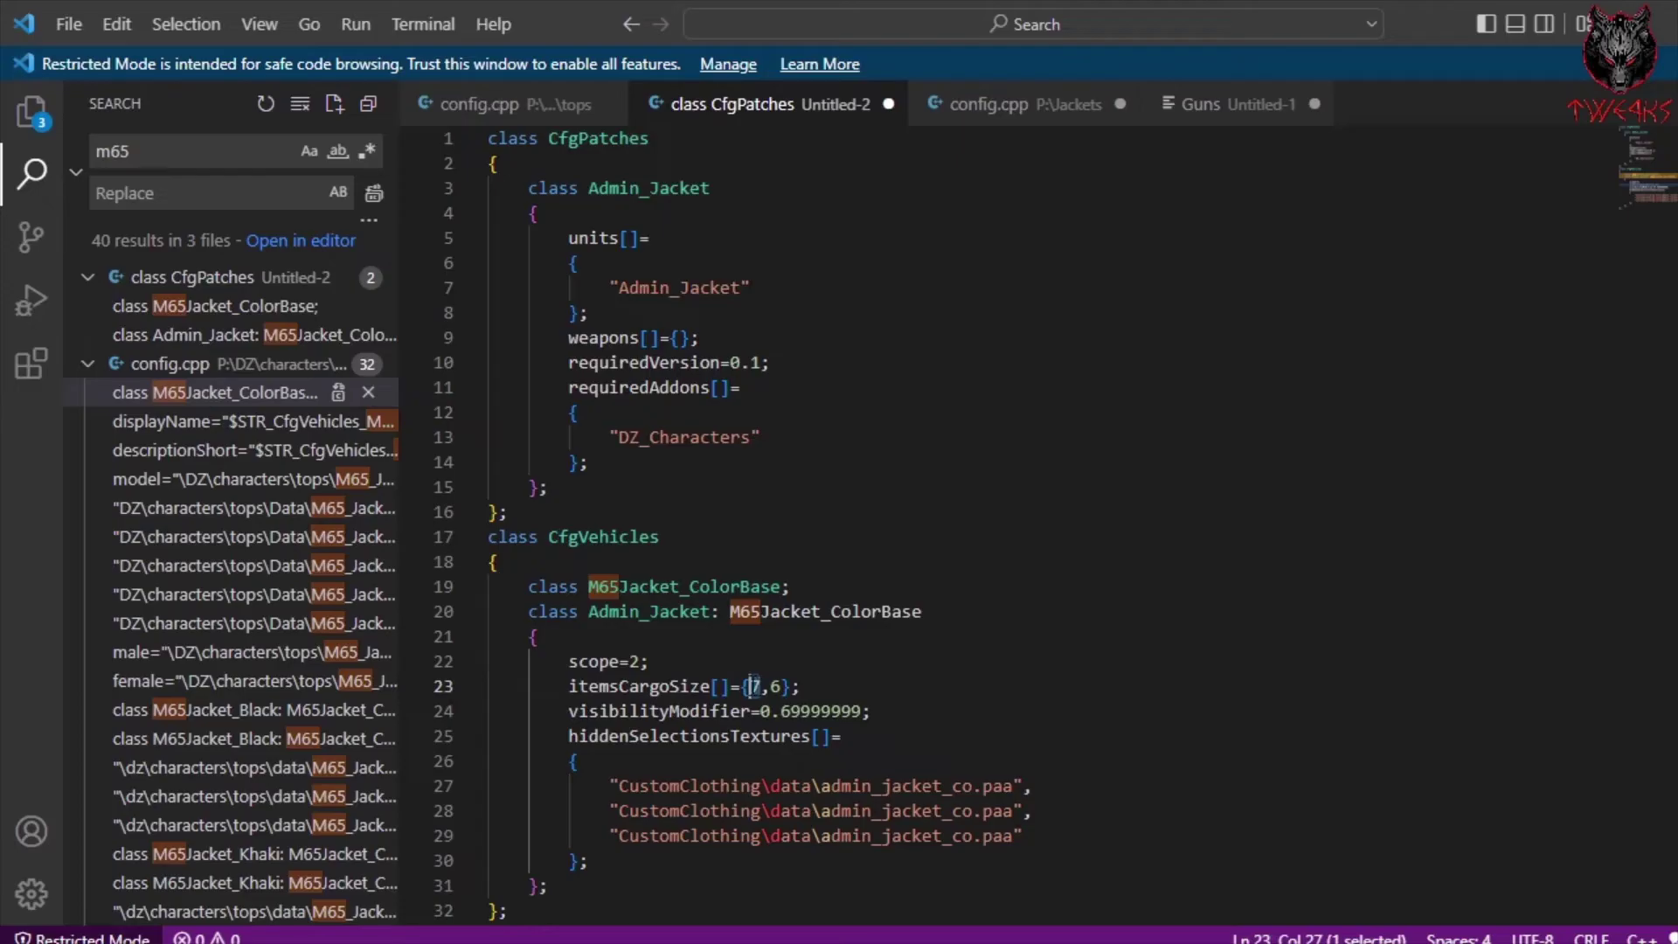
{"action": "type", "text": "10"}
{"action": "left_click_drag", "start_coordinate": [791, 686], "coordinate": [781, 686]}
{"action": "type", "text": "100"}
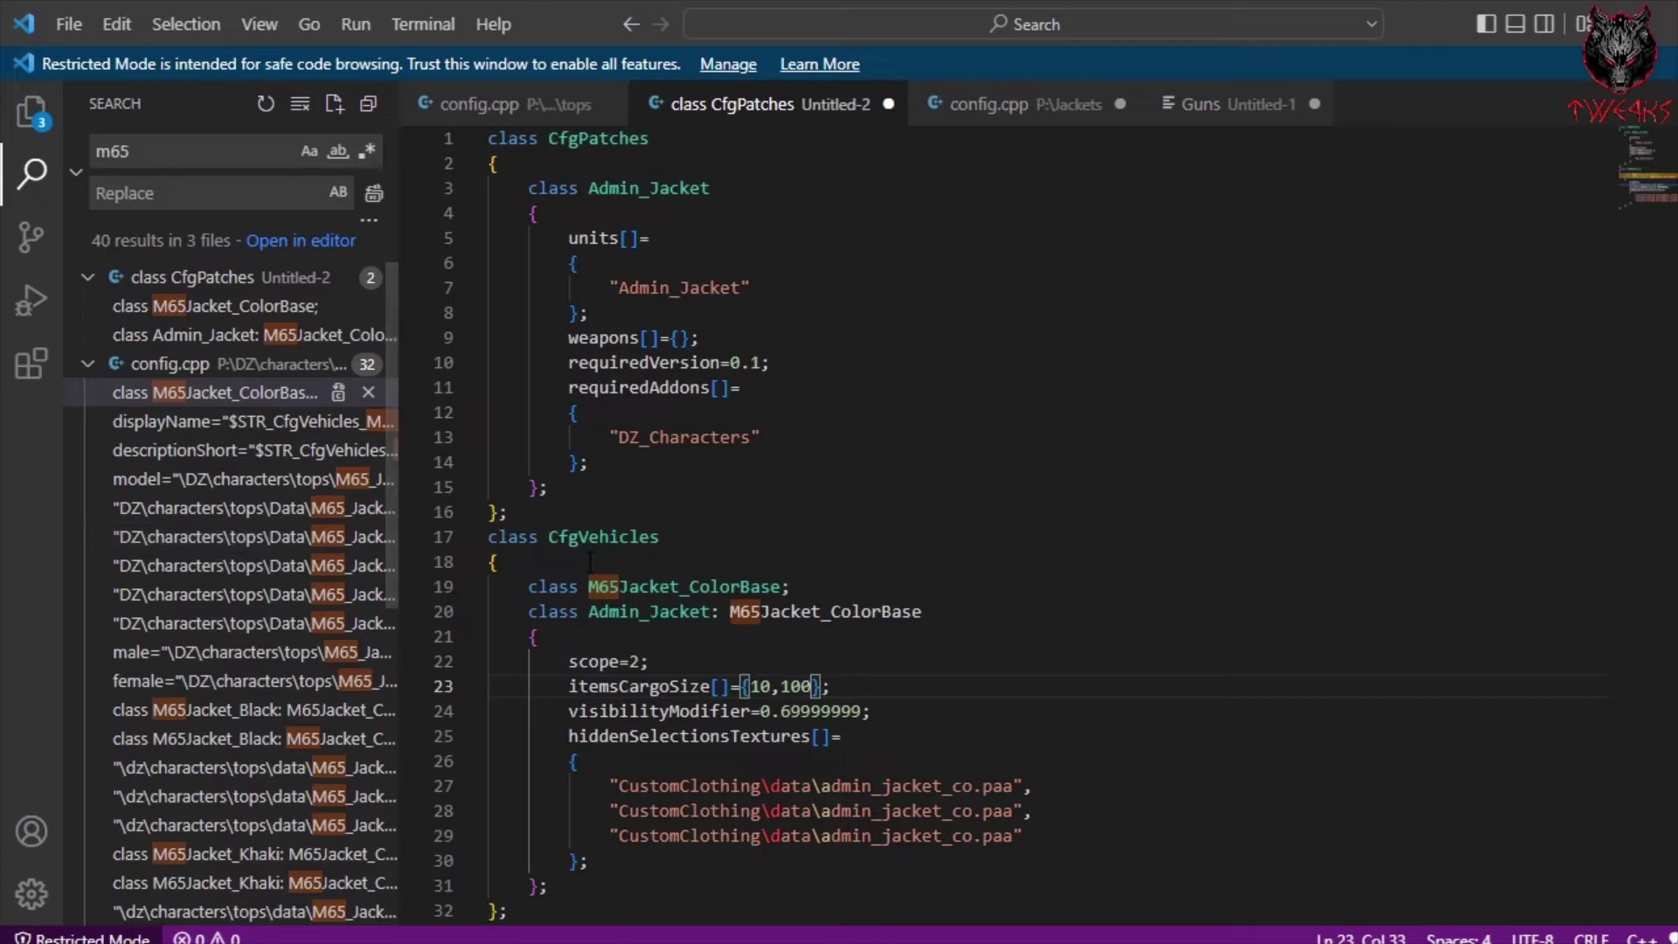
Copy the heatIsolation line from M65Jacket_ColorBase in the vanilla tops config and paste it below itemsCargoSize in the Admin_Jacket class
{"action": "left_click", "coordinate": [489, 104]}
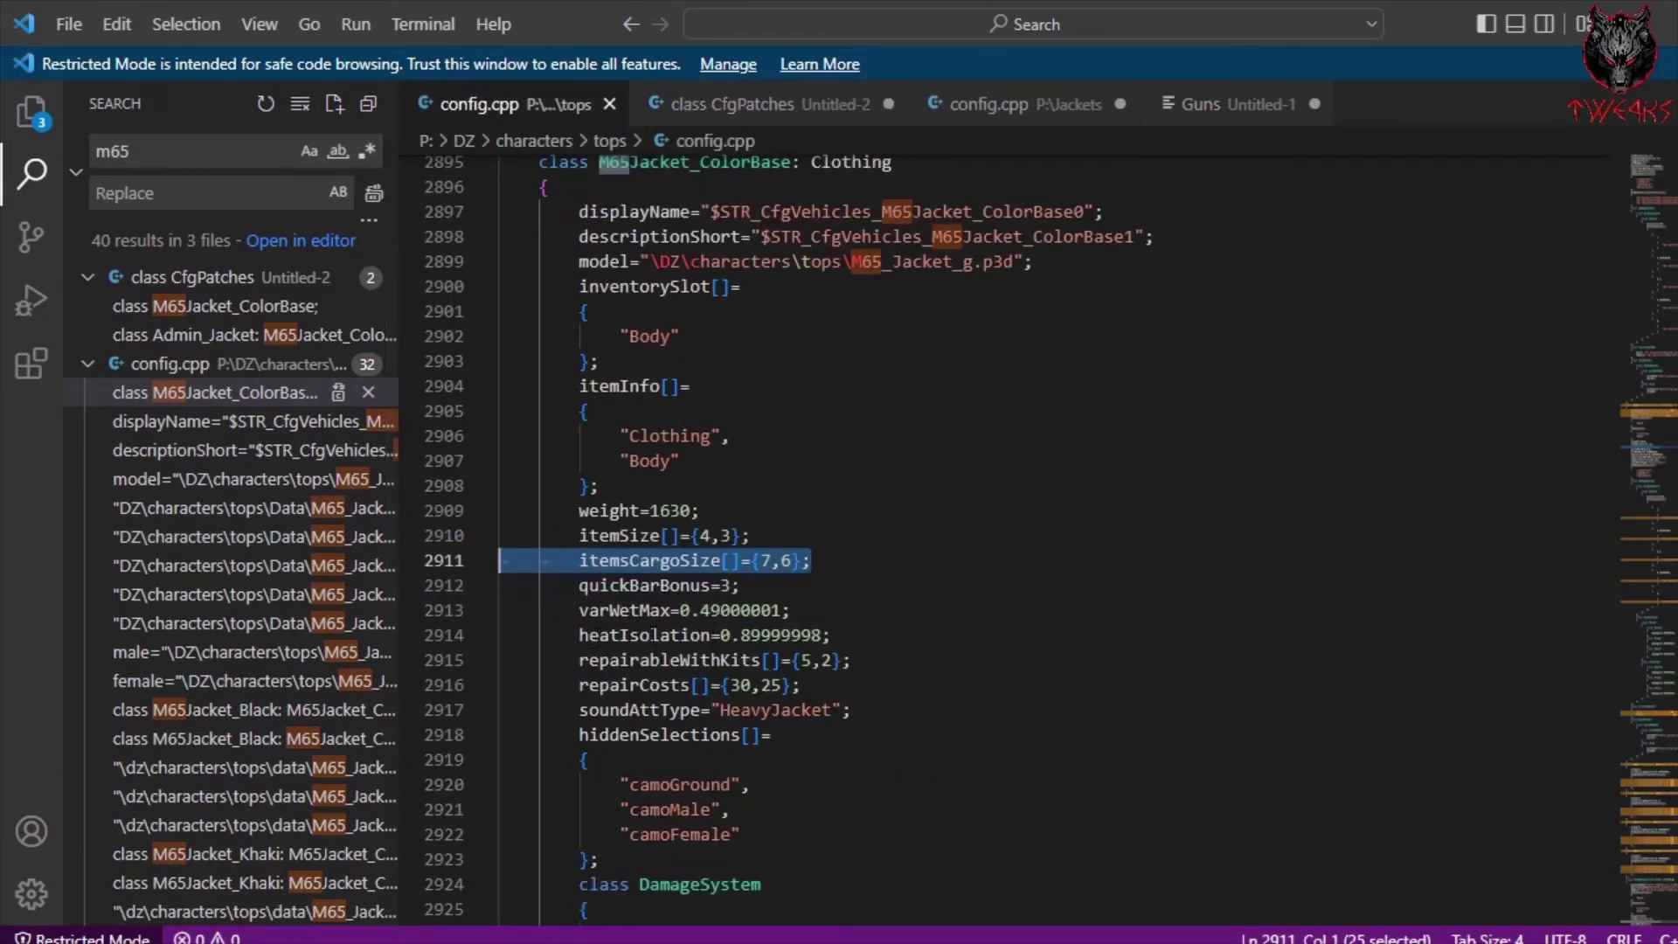
{"action": "left_click_drag", "start_coordinate": [861, 636], "coordinate": [442, 626]}
{"action": "key", "text": "ctrl+c"}
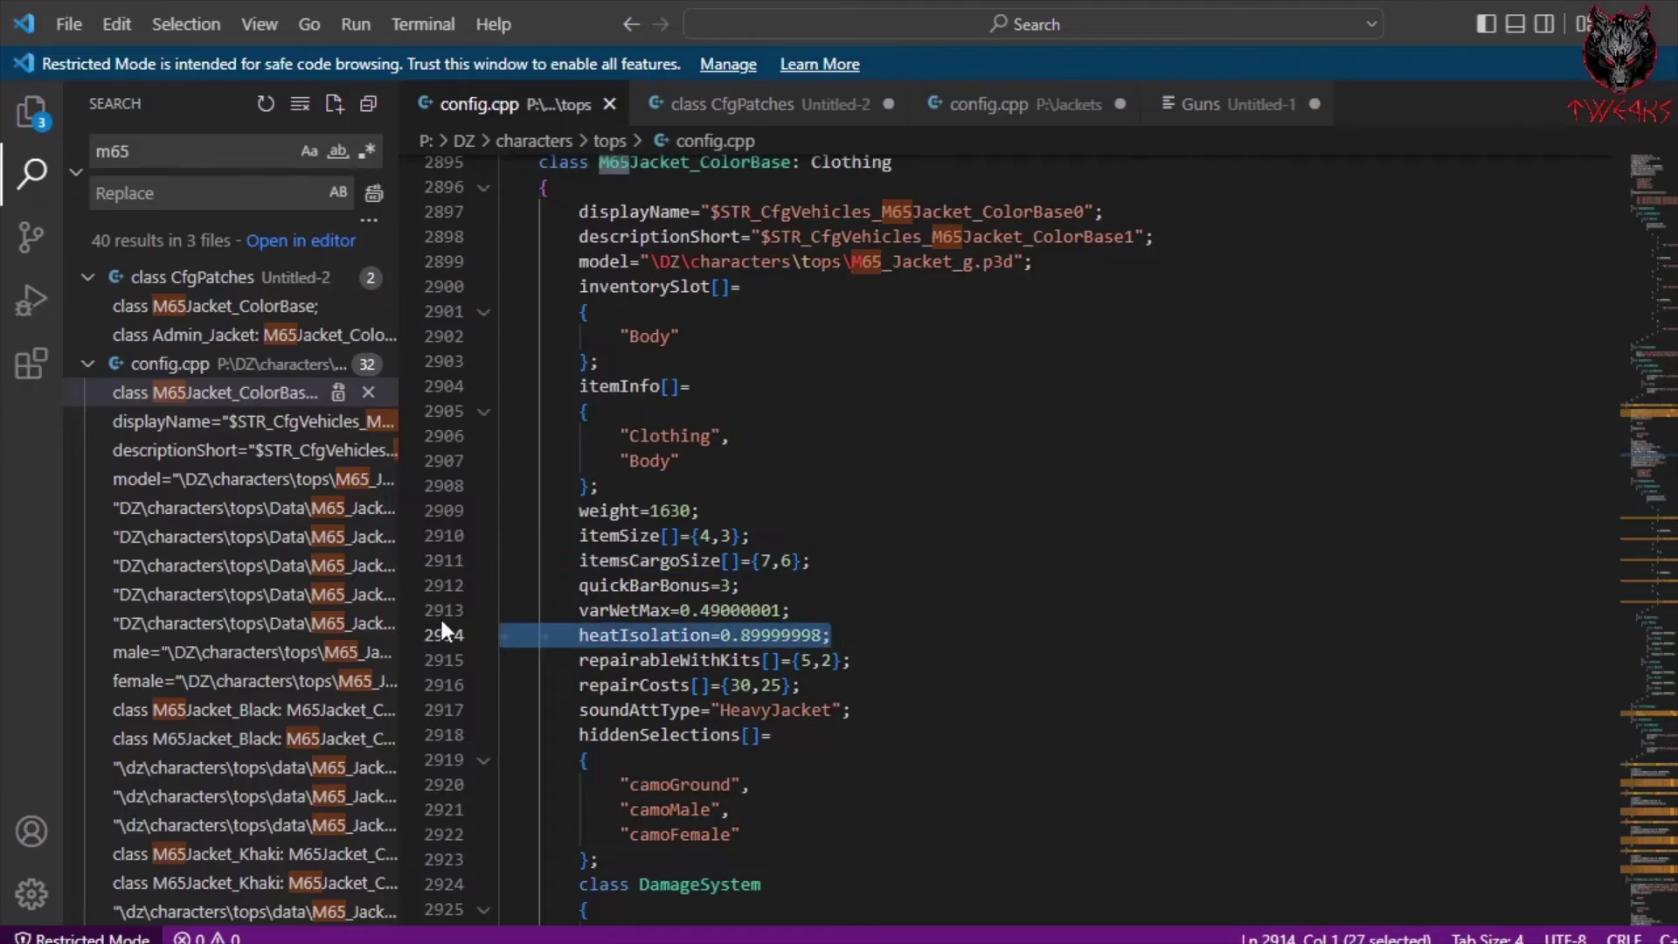
{"action": "left_click", "coordinate": [820, 105]}
{"action": "left_click", "coordinate": [855, 690]}
{"action": "key", "text": "Return"}
{"action": "key", "text": "Return"}
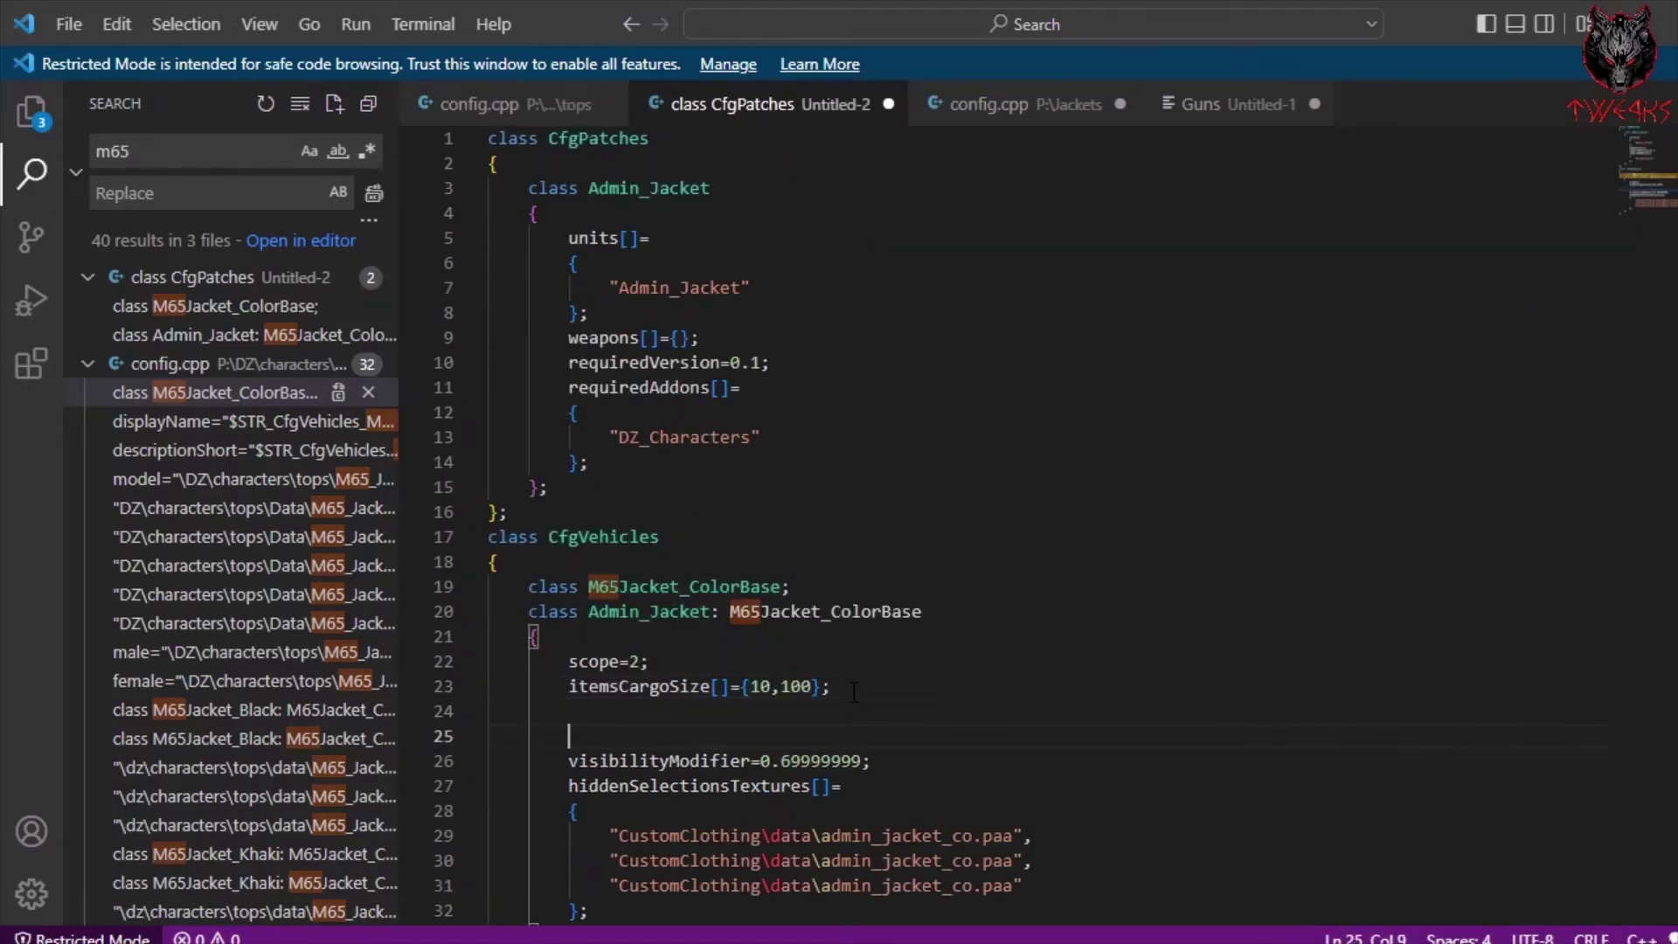
{"action": "key", "text": "BackSpace"}
{"action": "key", "text": "BackSpace"}
{"action": "key", "text": "BackSpace"}
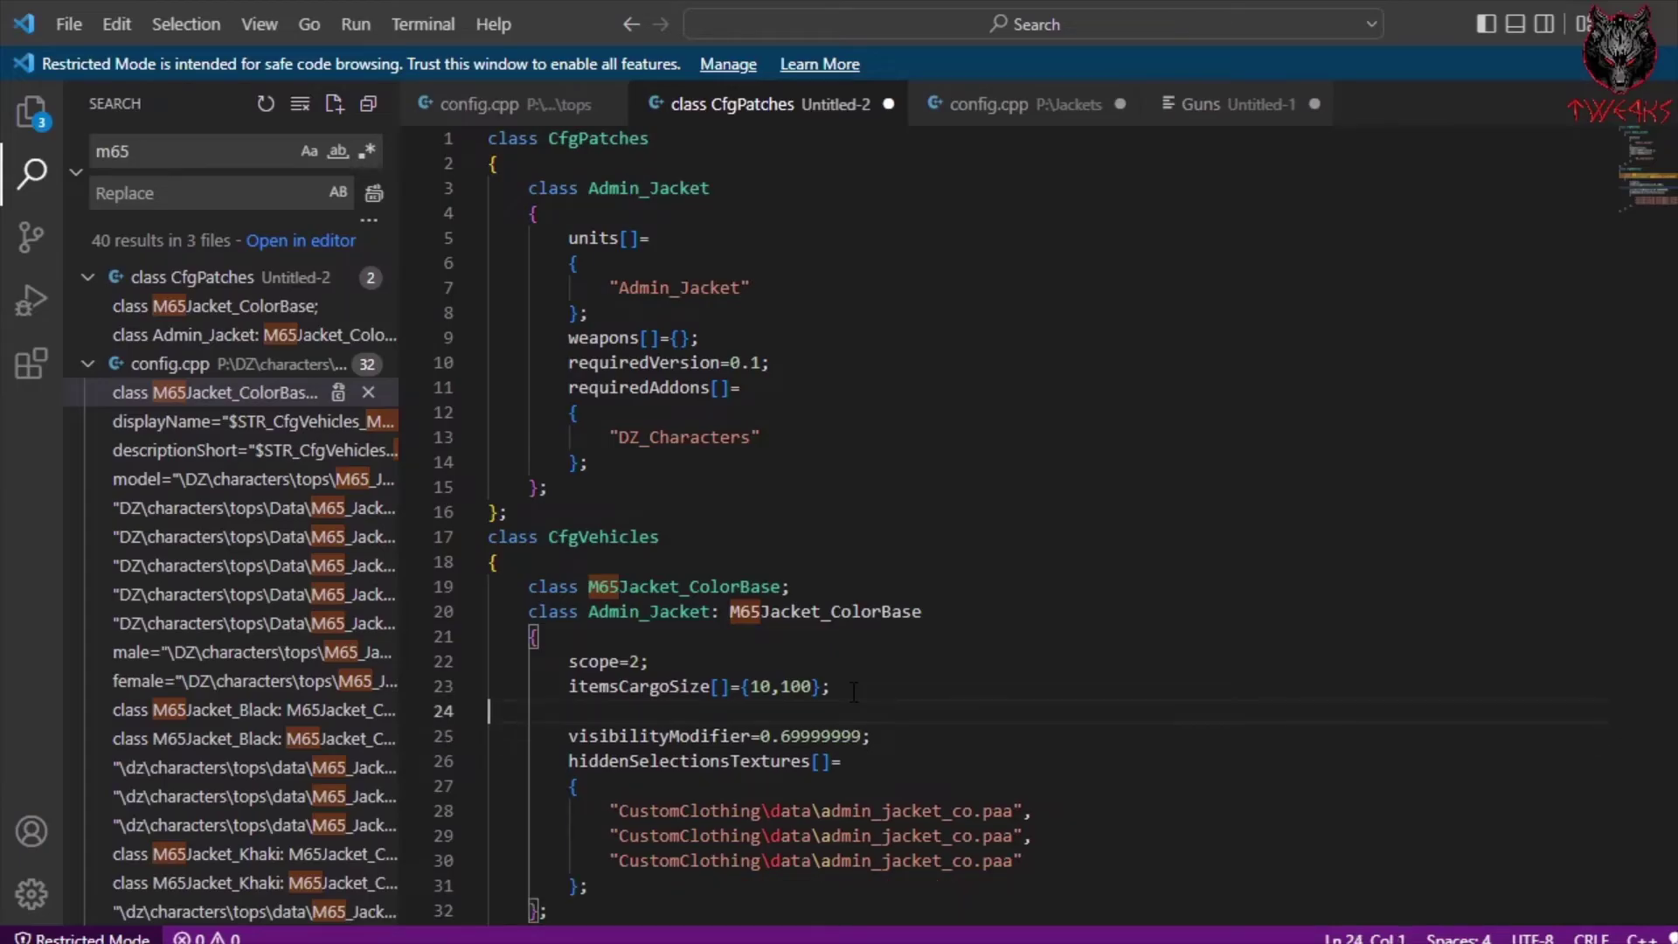
{"action": "key", "text": "ctrl+v"}
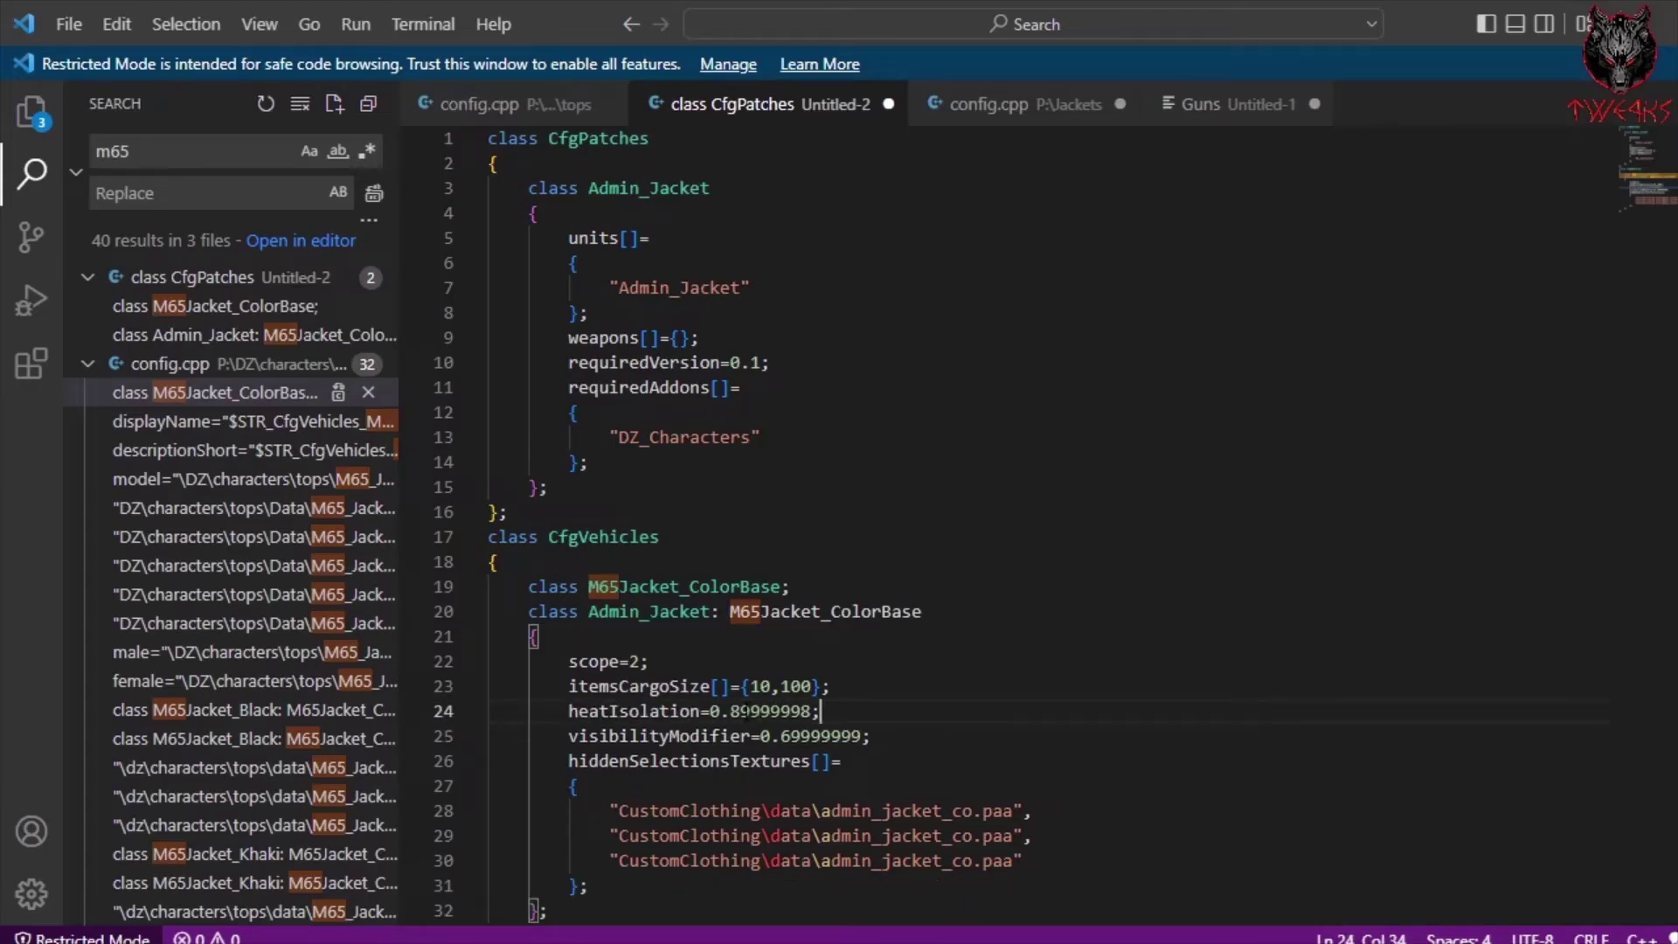
Set the heatIsolation value of Admin_Jacket to 1.89999998
{"action": "left_click_drag", "start_coordinate": [720, 711], "coordinate": [710, 711]}
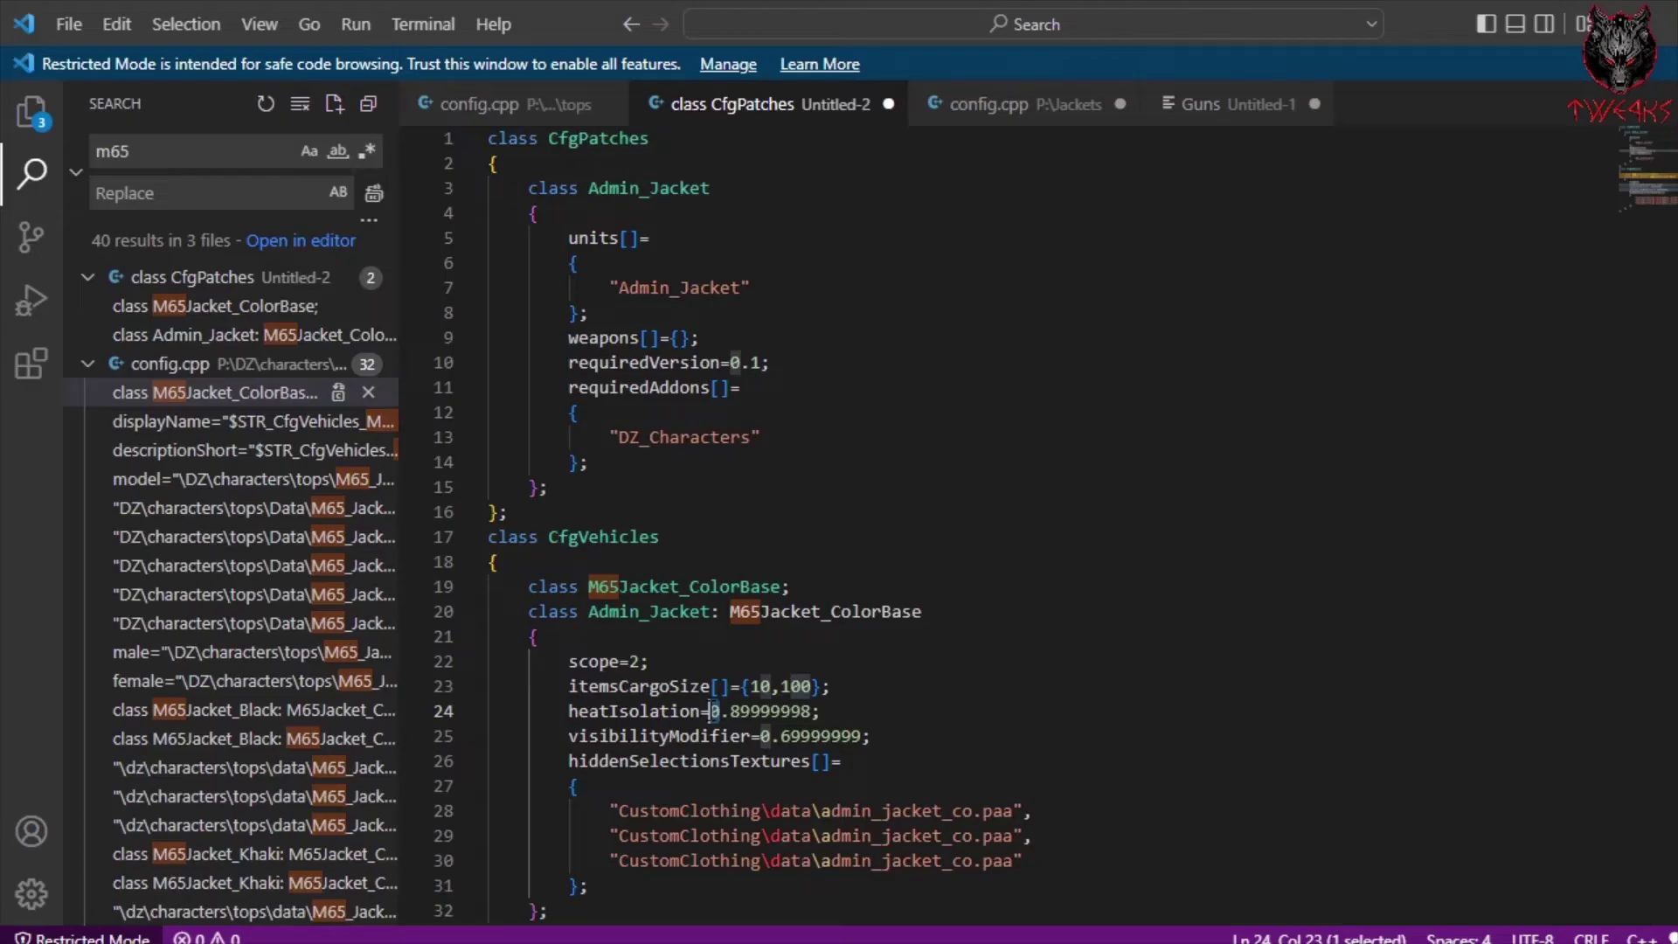
{"action": "type", "text": "1"}
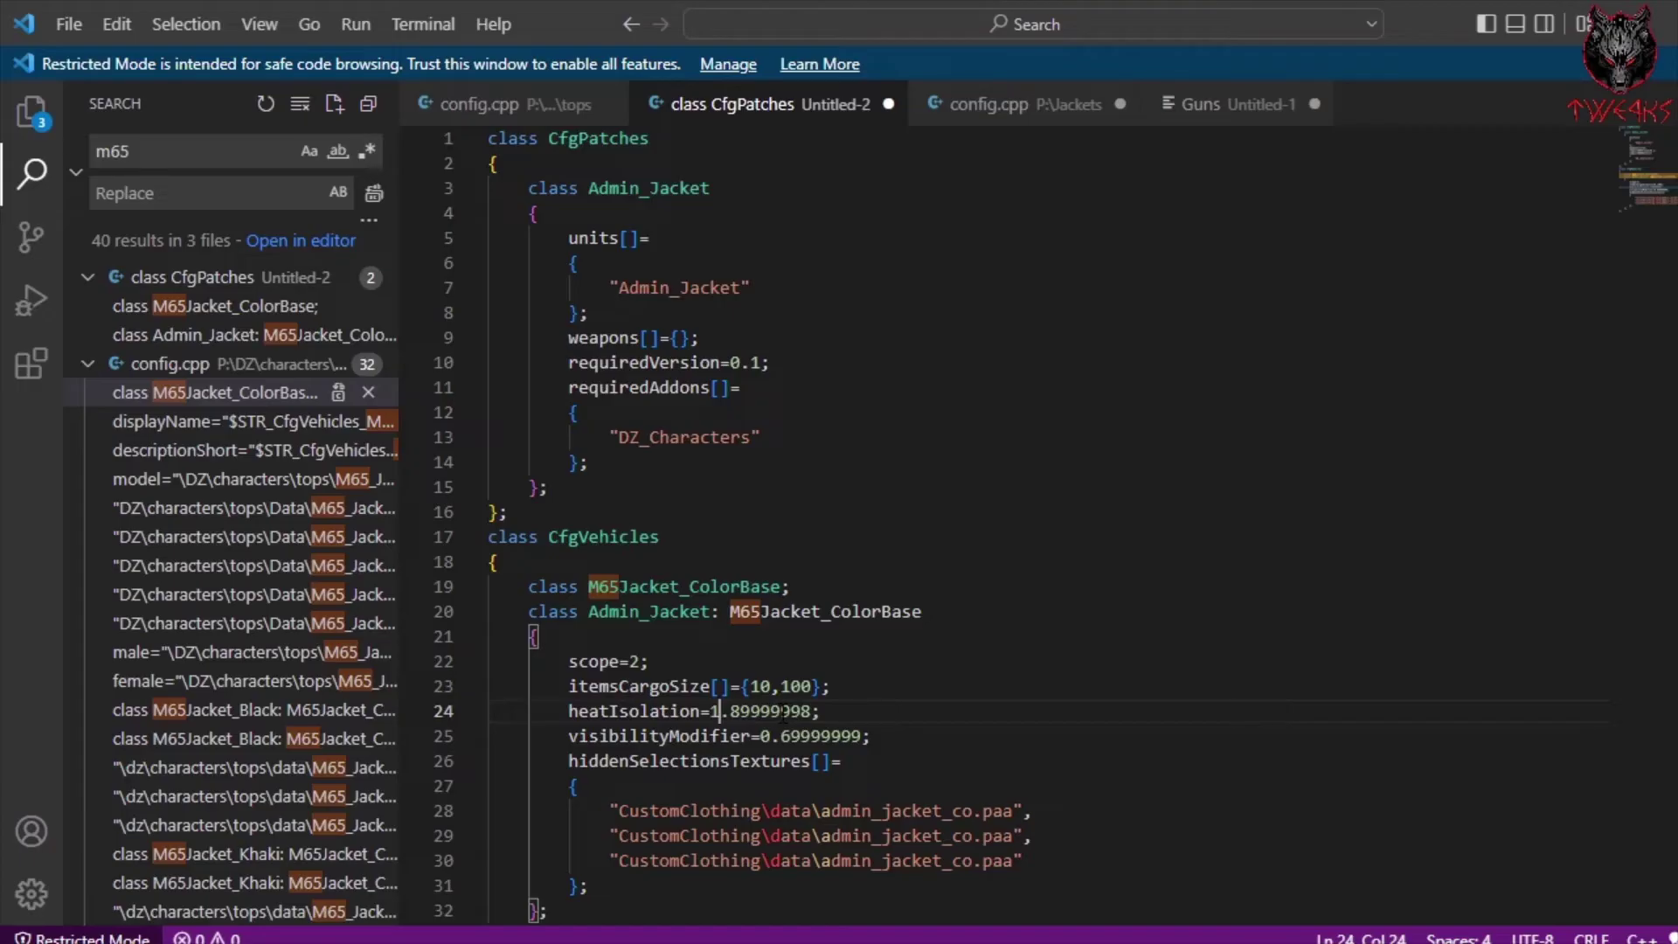
{"action": "scroll", "coordinate": [664, 612], "scroll_direction": "down", "scroll_amount": 3}
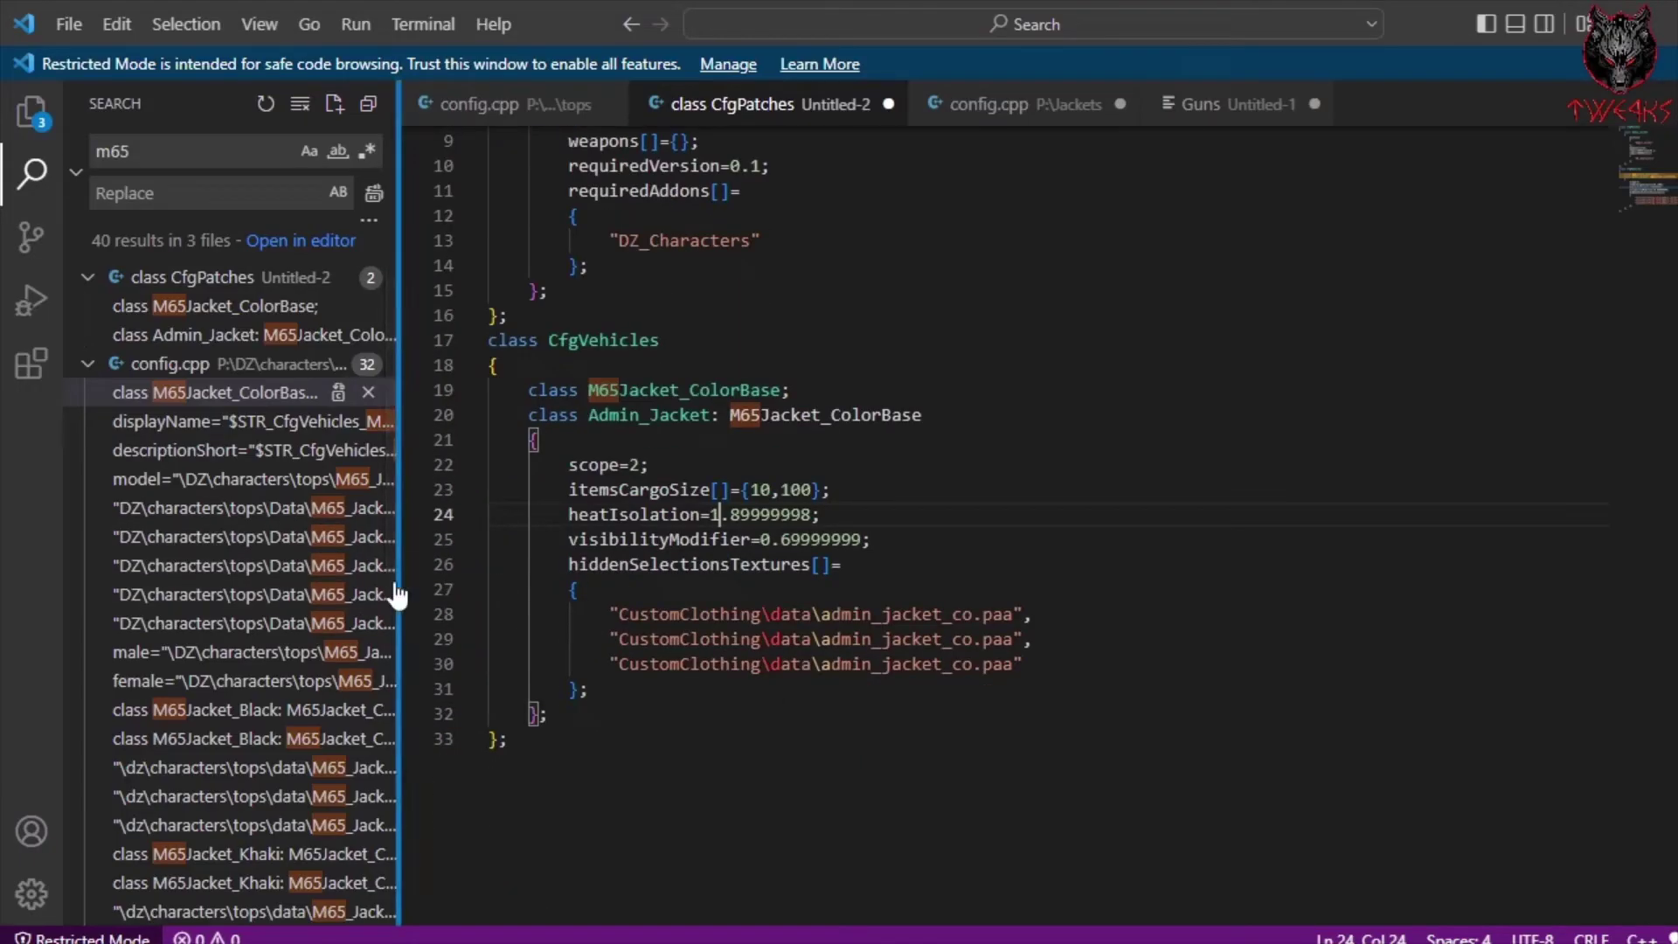
Copy the displayName line from the vanilla M65Jacket_ColorBase class to below scope=2 in Admin_Jacket and set its text to "Admin Jacket"
{"action": "left_click", "coordinate": [551, 106]}
{"action": "scroll", "coordinate": [565, 172], "scroll_direction": "up", "scroll_amount": 3}
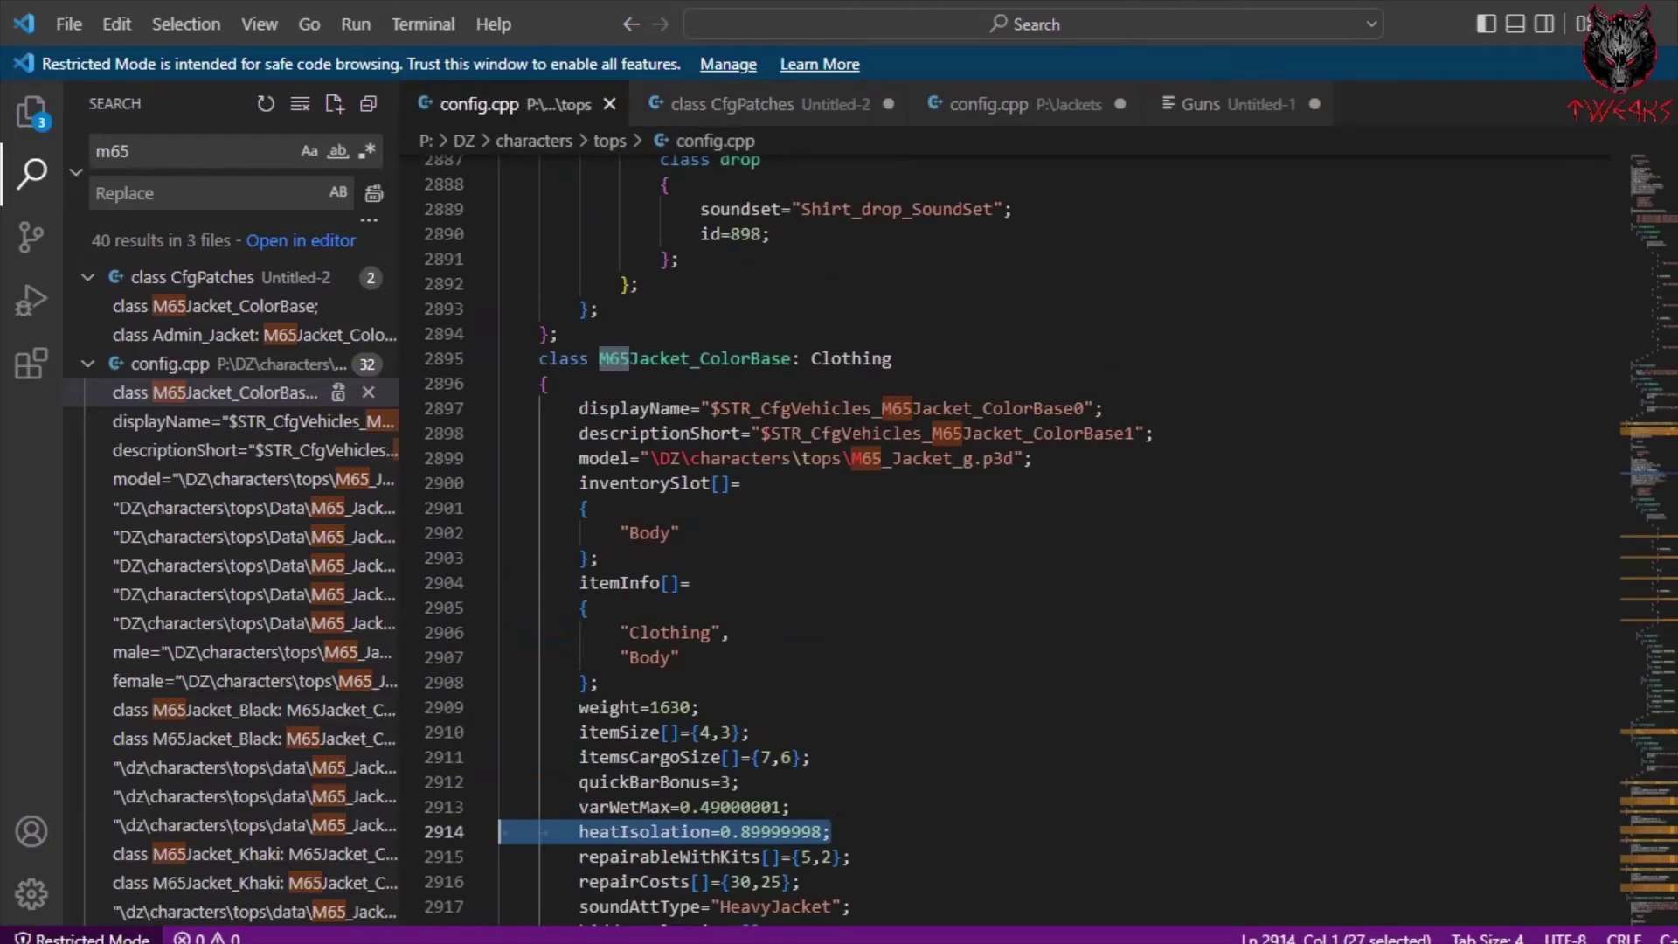
{"action": "left_click_drag", "start_coordinate": [1107, 408], "coordinate": [500, 408]}
{"action": "key", "text": "ctrl+c"}
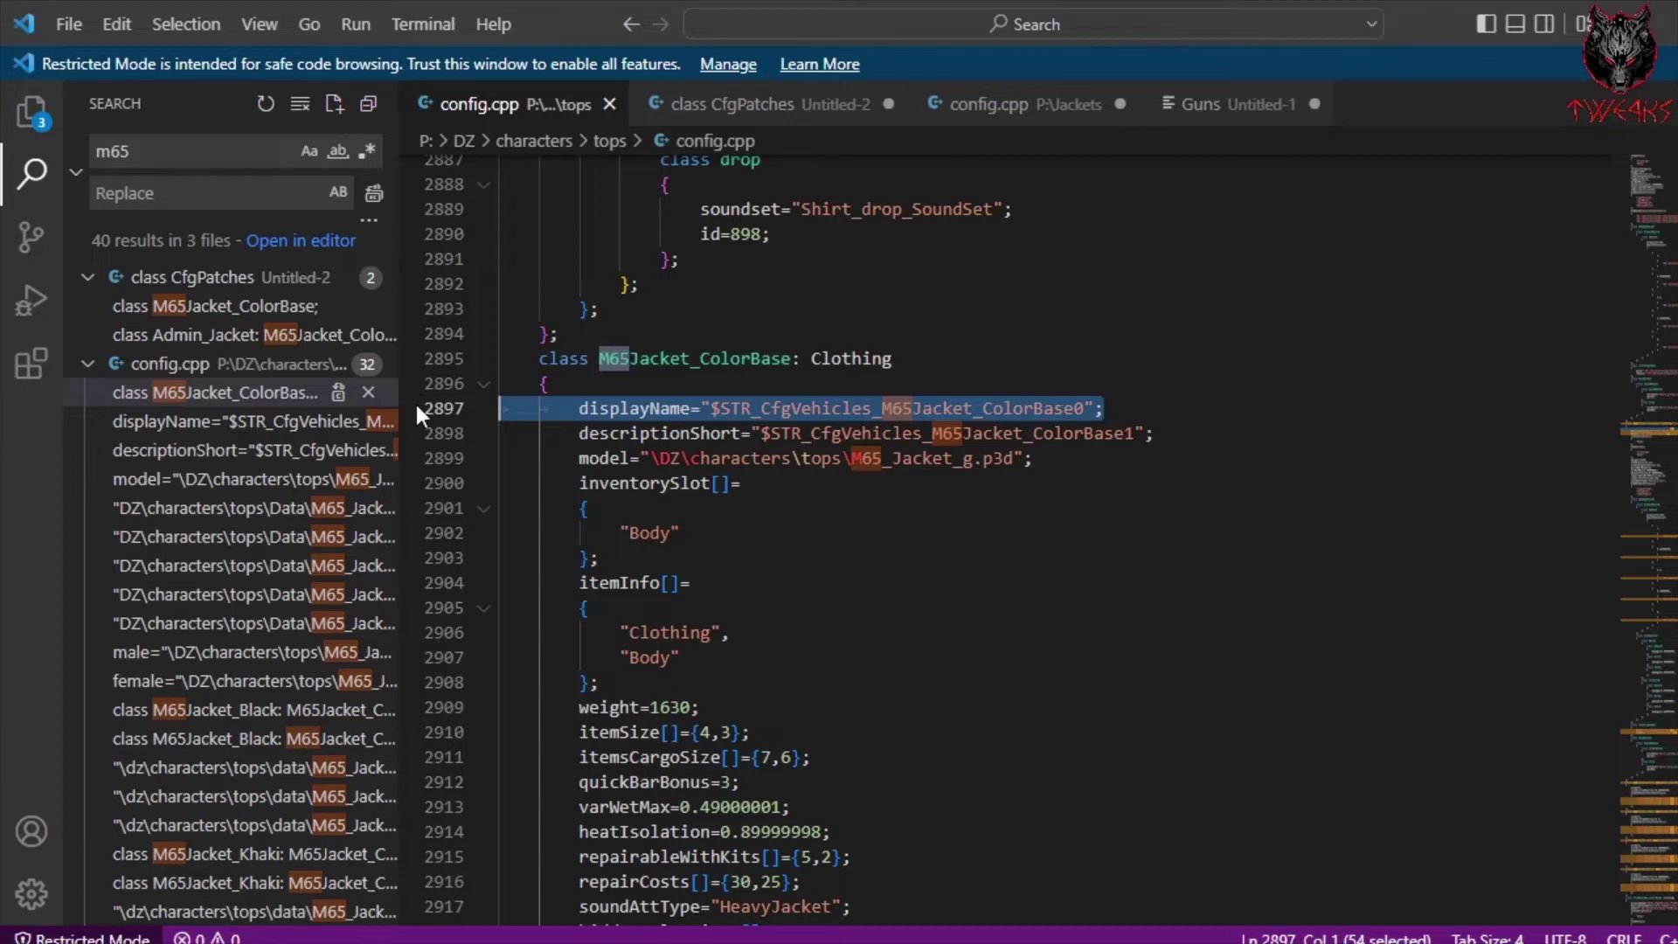
{"action": "left_click", "coordinate": [747, 105]}
{"action": "left_click", "coordinate": [651, 468]}
{"action": "key", "text": "Return"}
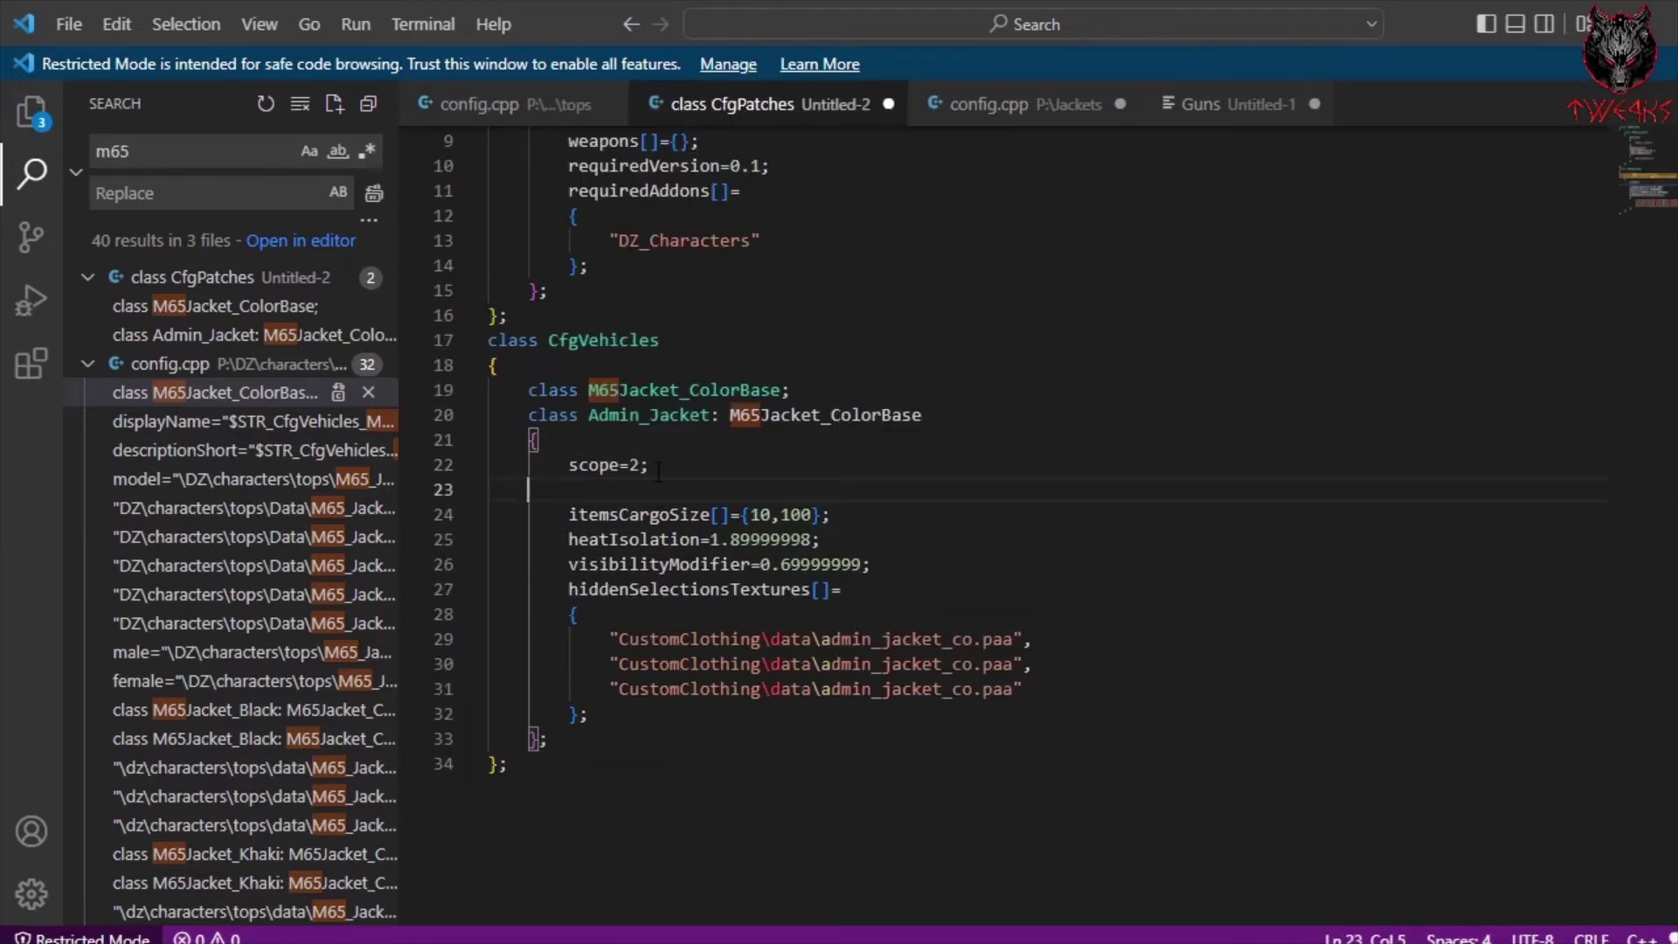
{"action": "key", "text": "ctrl+v"}
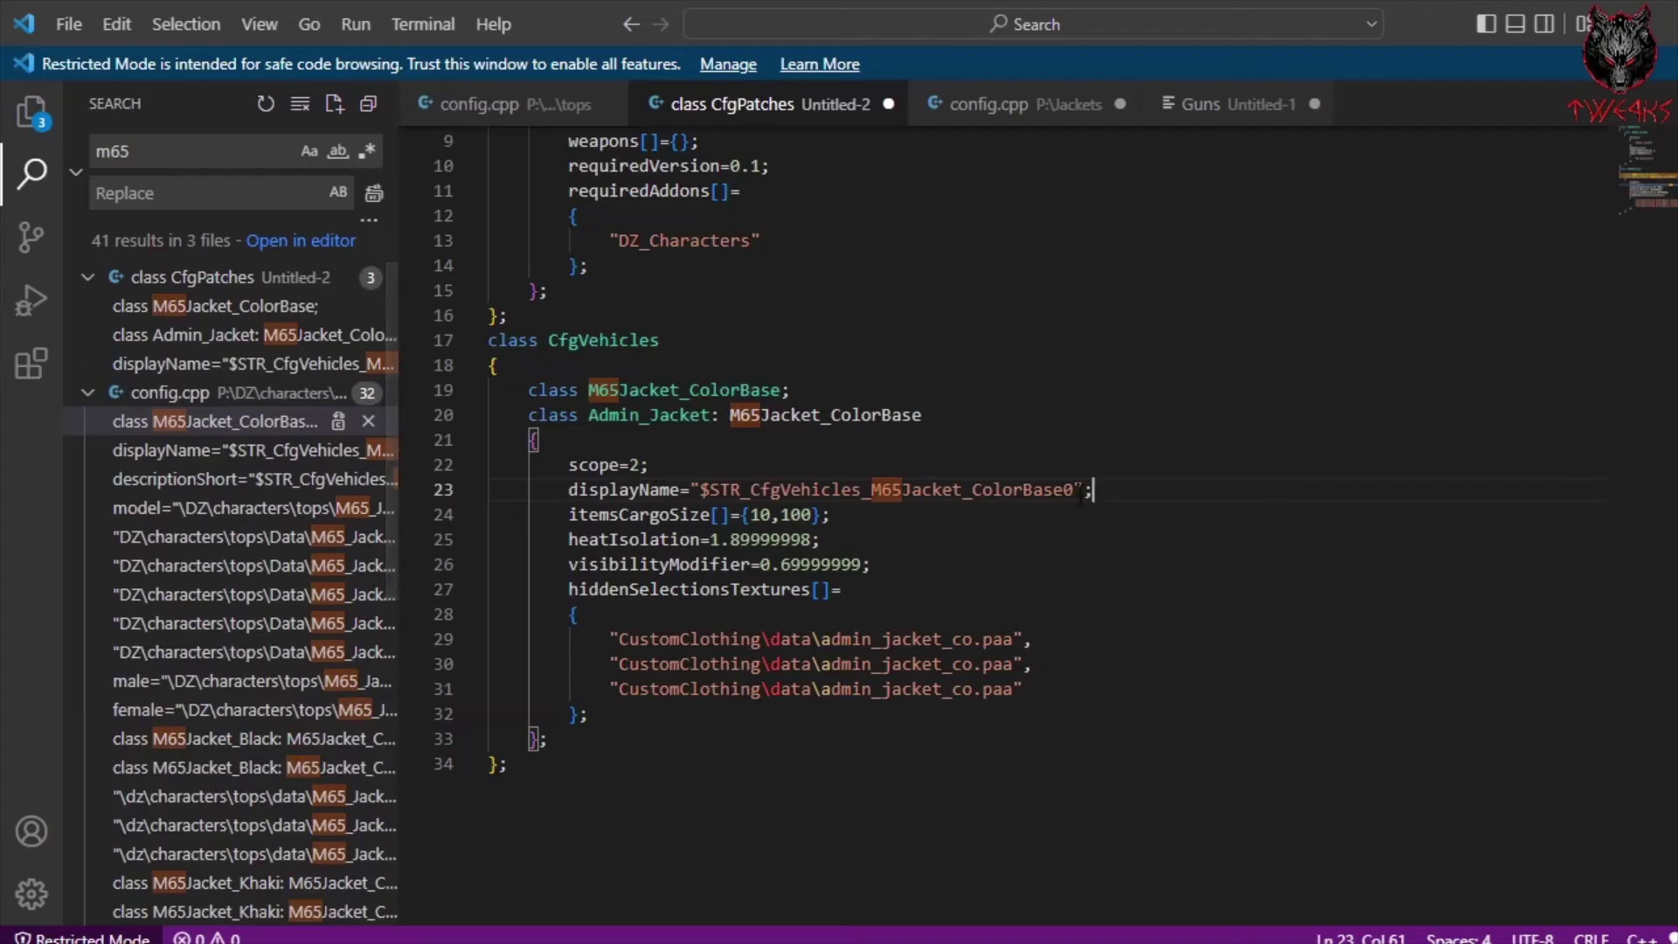
{"action": "left_click_drag", "start_coordinate": [1075, 490], "coordinate": [700, 490]}
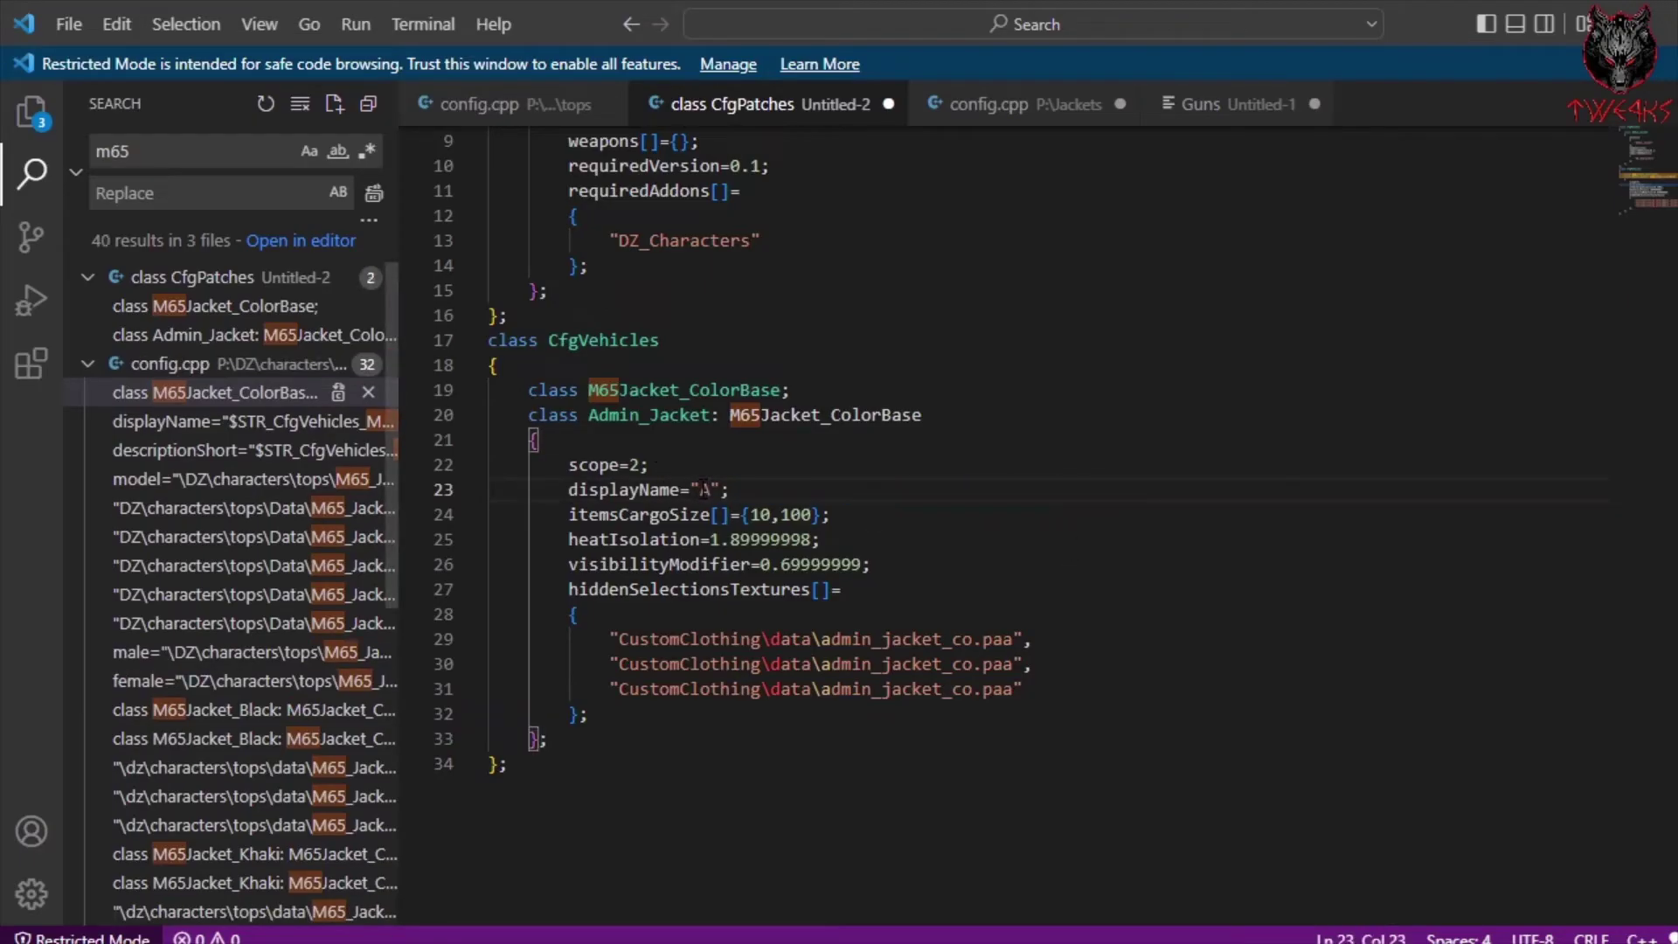
{"action": "type", "text": "dmin Jacket"}
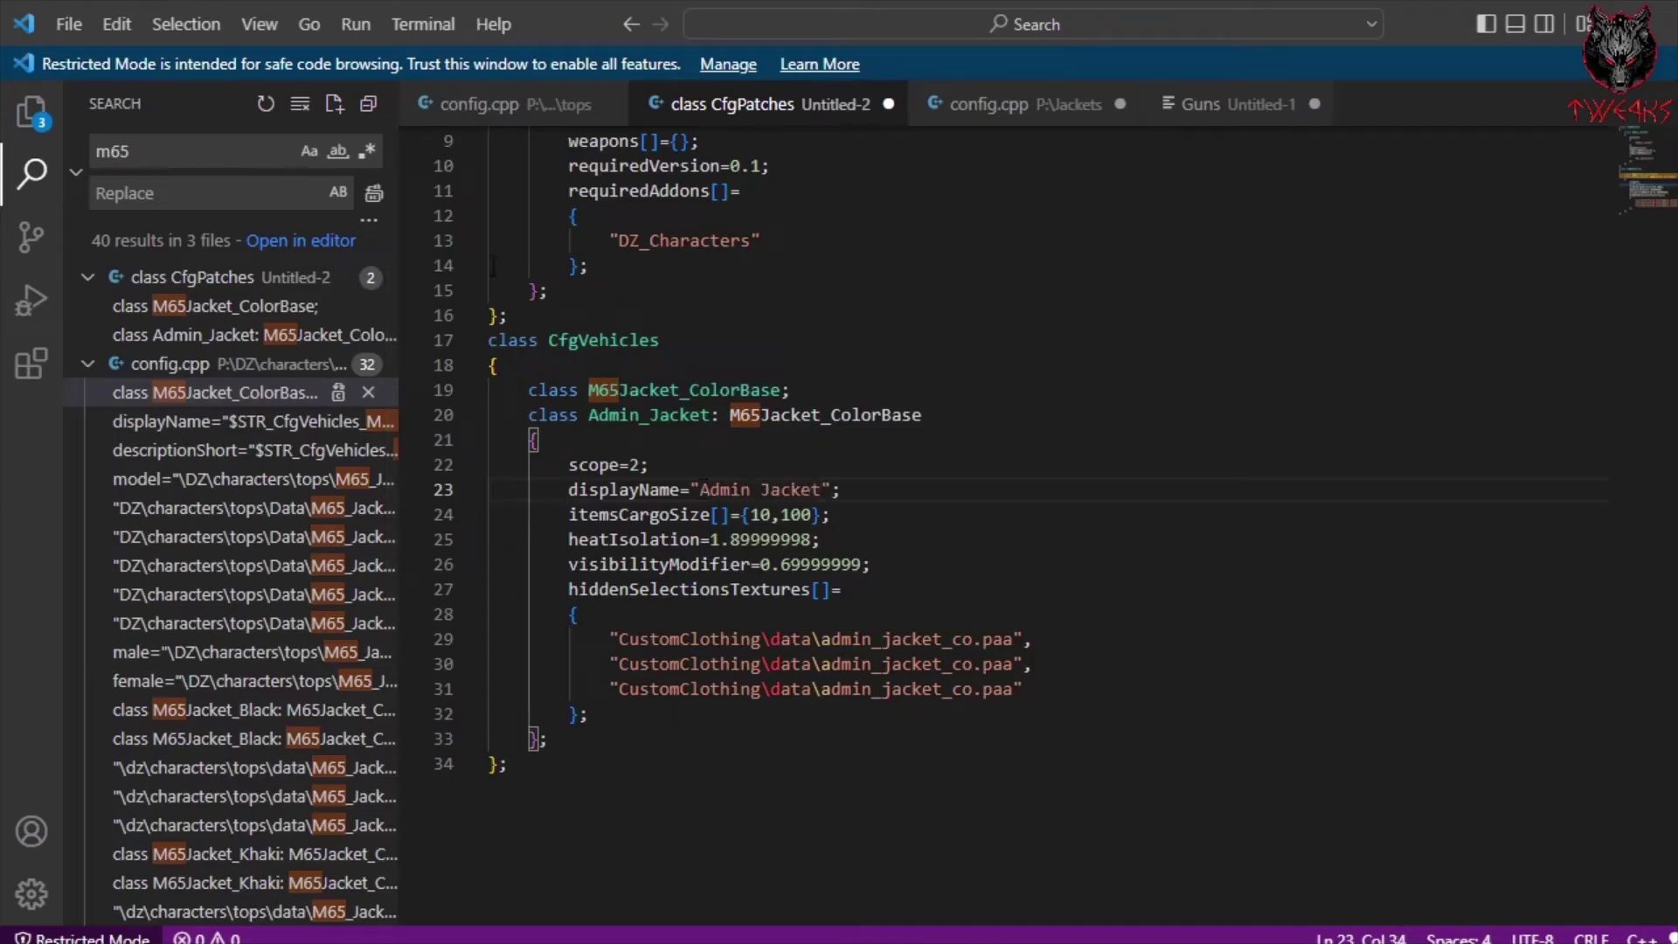
Copy the descriptionShort line from the vanilla M65Jacket_ColorBase class and paste it below displayName in the Admin_Jacket class
{"action": "left_click", "coordinate": [472, 104]}
{"action": "left_click_drag", "start_coordinate": [1162, 434], "coordinate": [500, 435]}
{"action": "key", "text": "ctrl+c"}
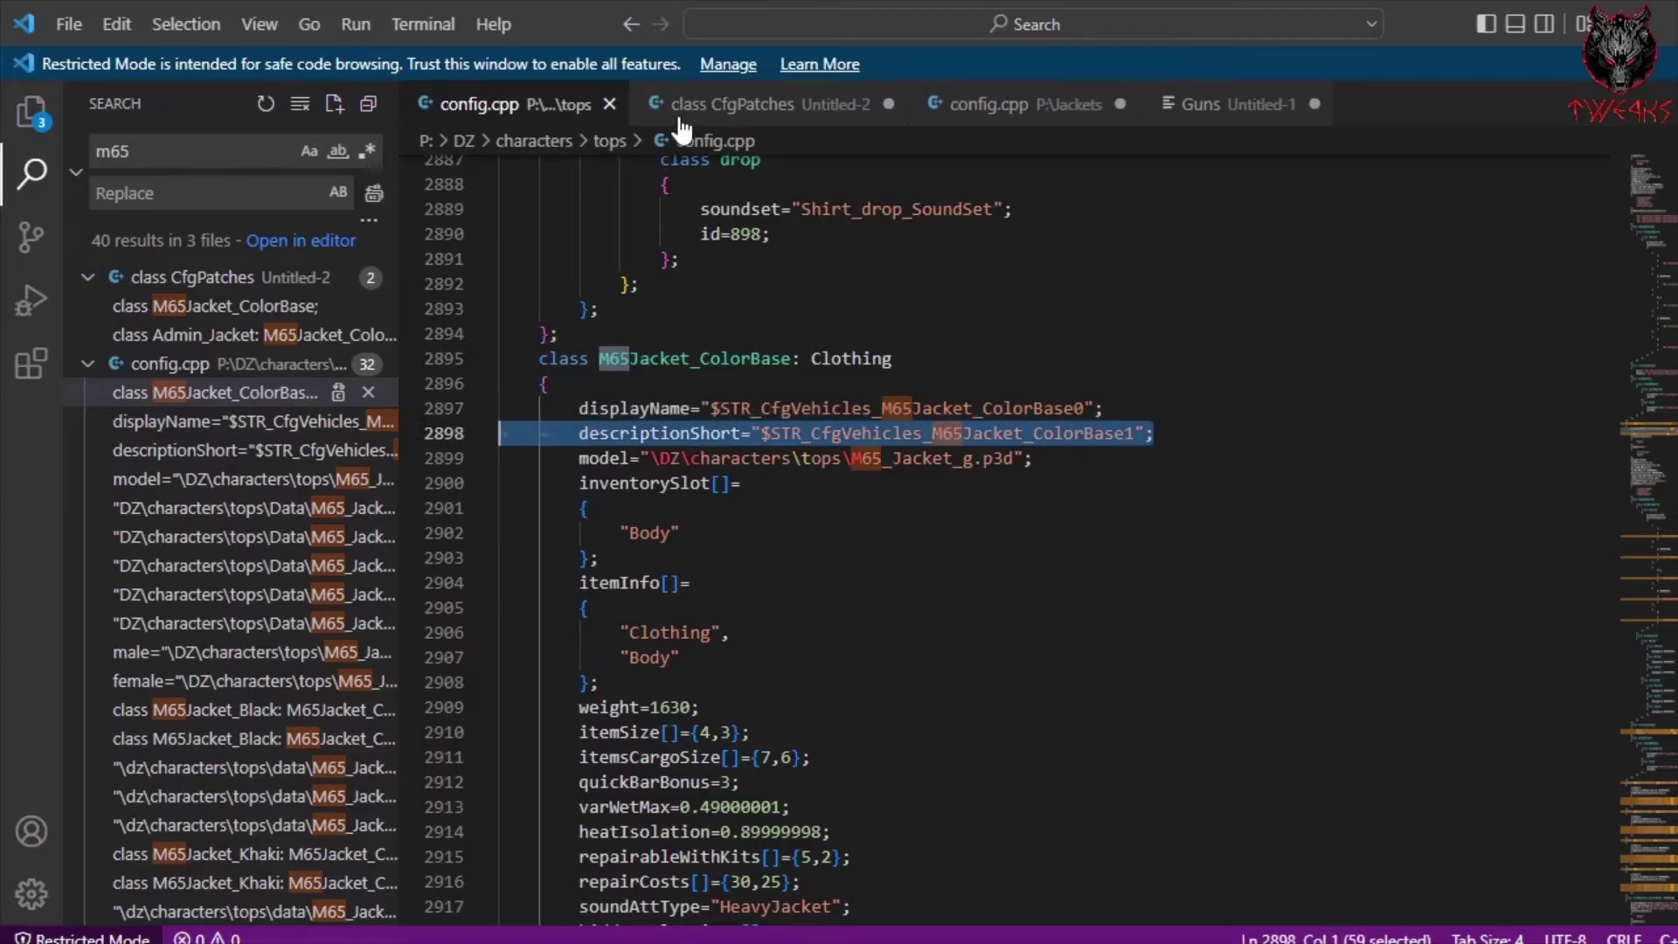
{"action": "left_click", "coordinate": [743, 104]}
{"action": "left_click", "coordinate": [886, 491]}
{"action": "key", "text": "Return"}
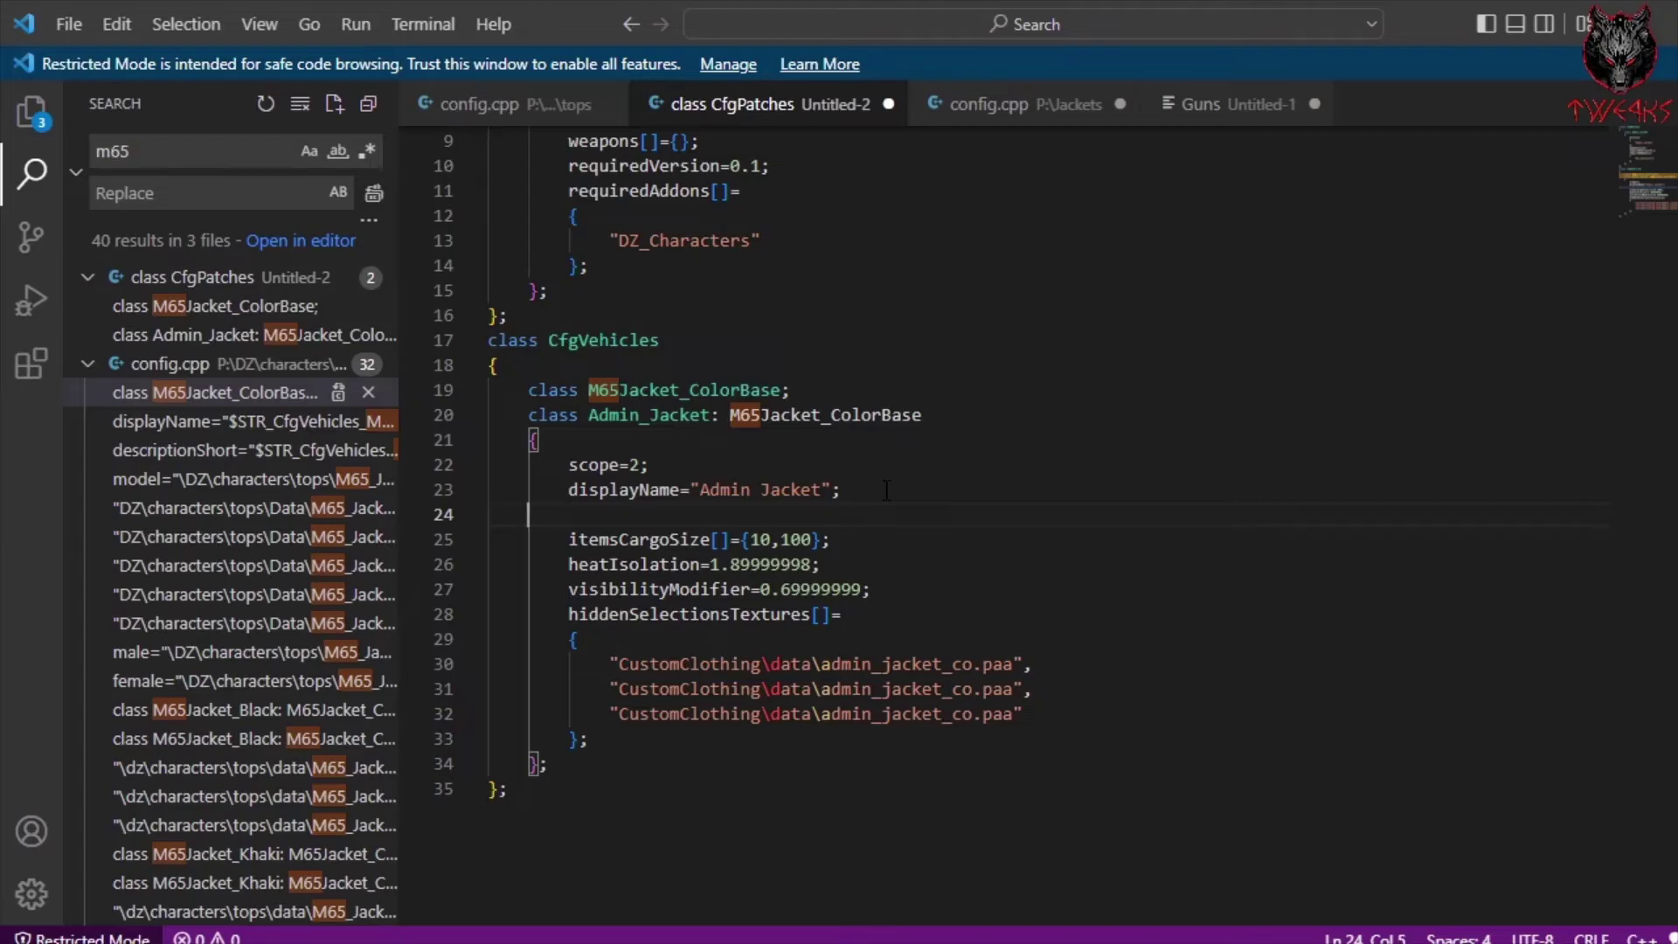
{"action": "key", "text": "ctrl+v"}
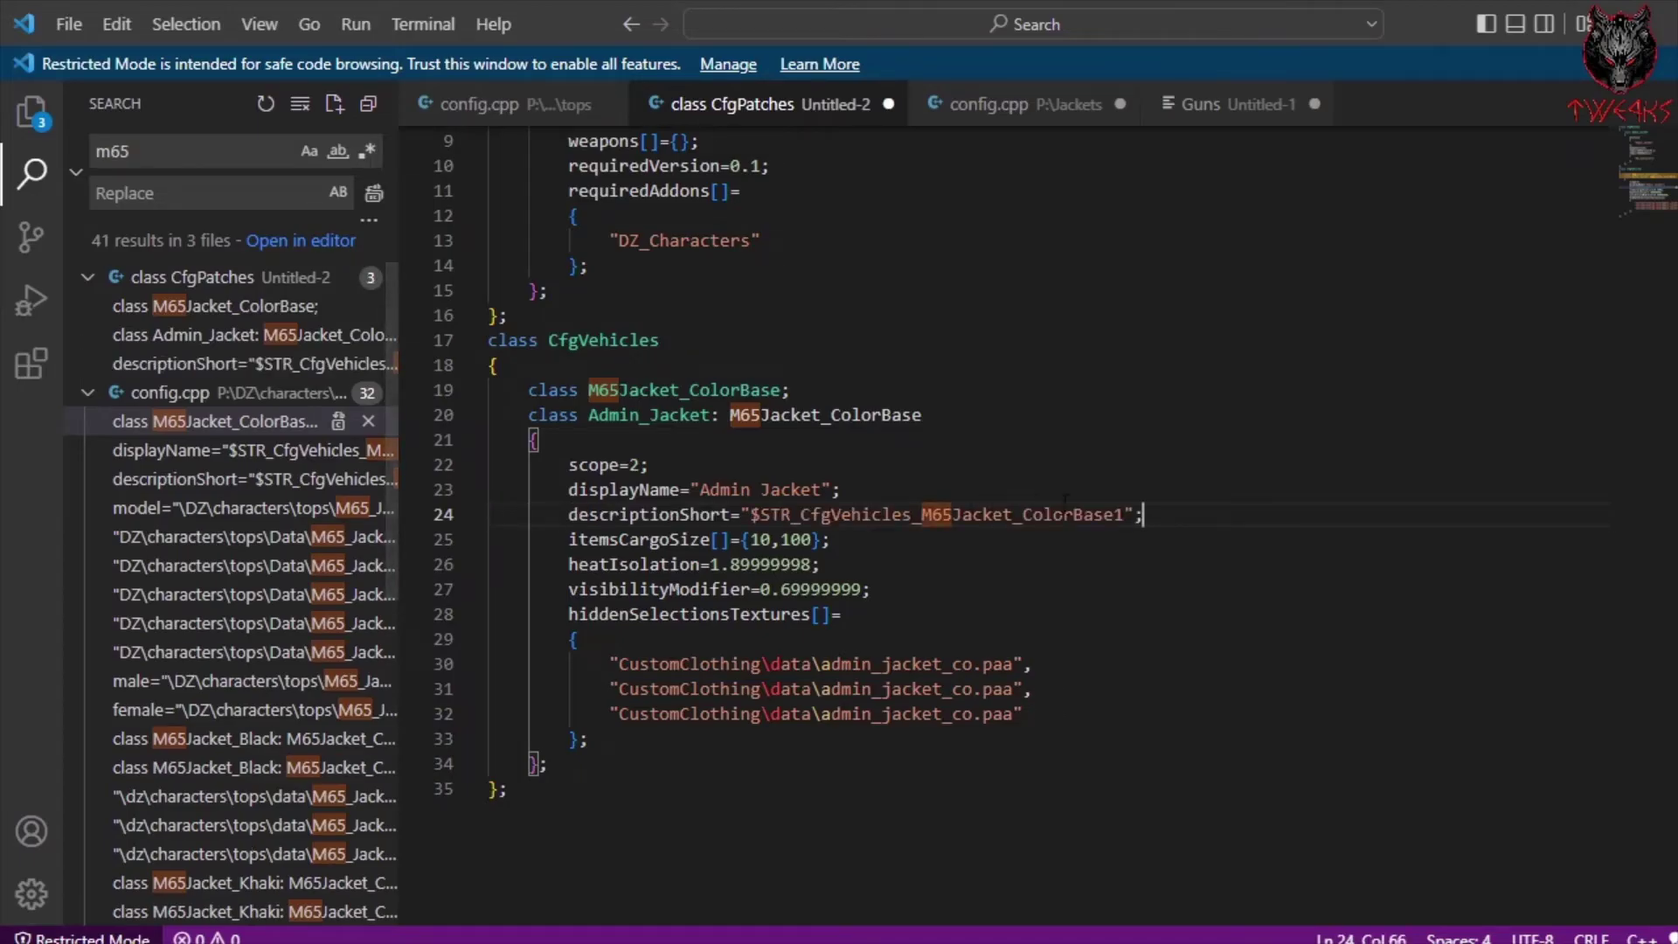
Set the descriptionShort text of Admin_Jacket to "This Jacket is only for admins"
{"action": "left_click_drag", "start_coordinate": [1133, 514], "coordinate": [750, 514]}
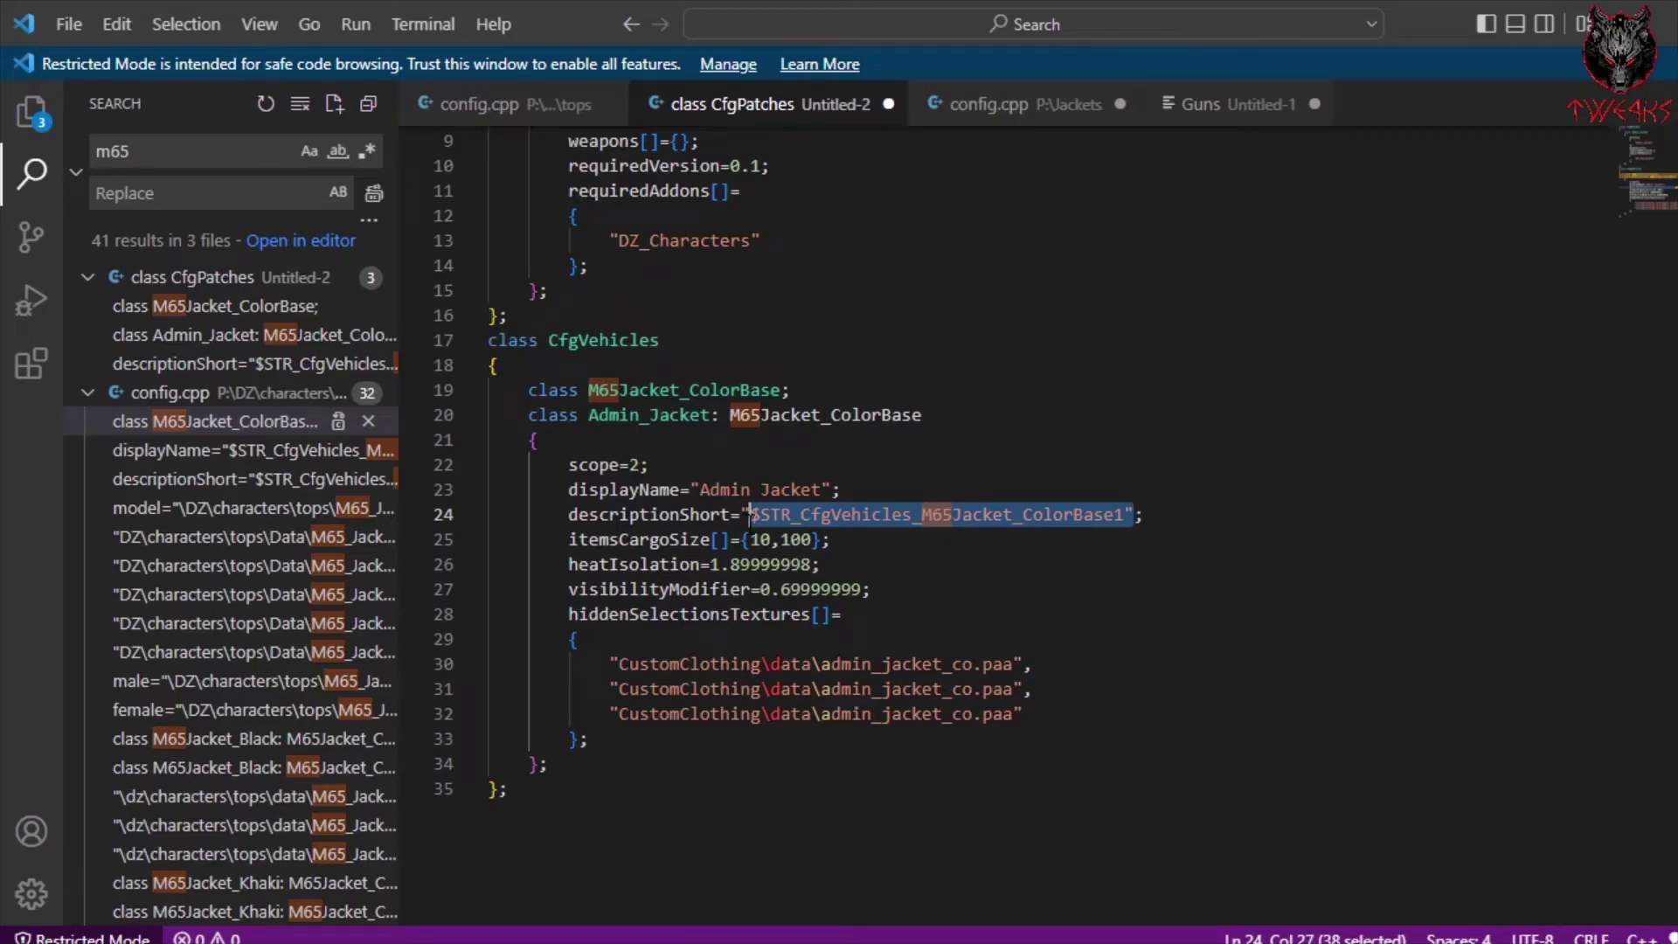
{"action": "type", "text": "This Jacket s"}
{"action": "key", "text": "BackSpace"}
{"action": "key", "text": "BackSpace"}
{"action": "type", "text": "i"}
{"action": "key", "text": "BackSpace"}
{"action": "type", "text": "is "}
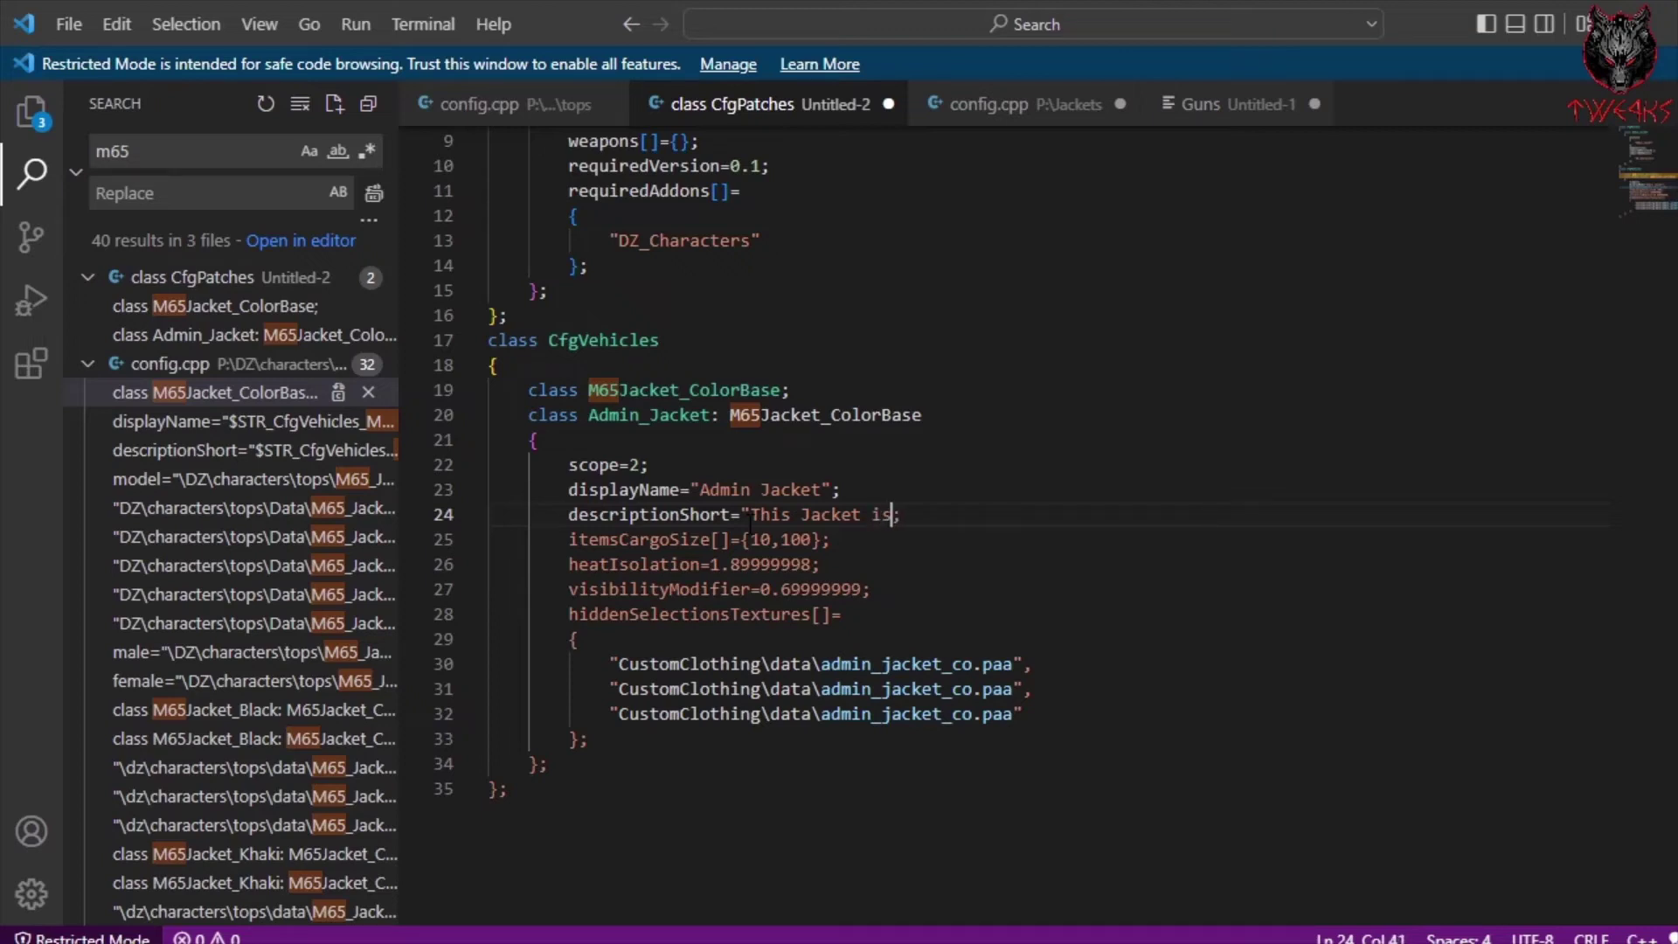
{"action": "type", "text": "onlyi"}
{"action": "key", "text": "BackSpace"}
{"action": "type", "text": "for admins"}
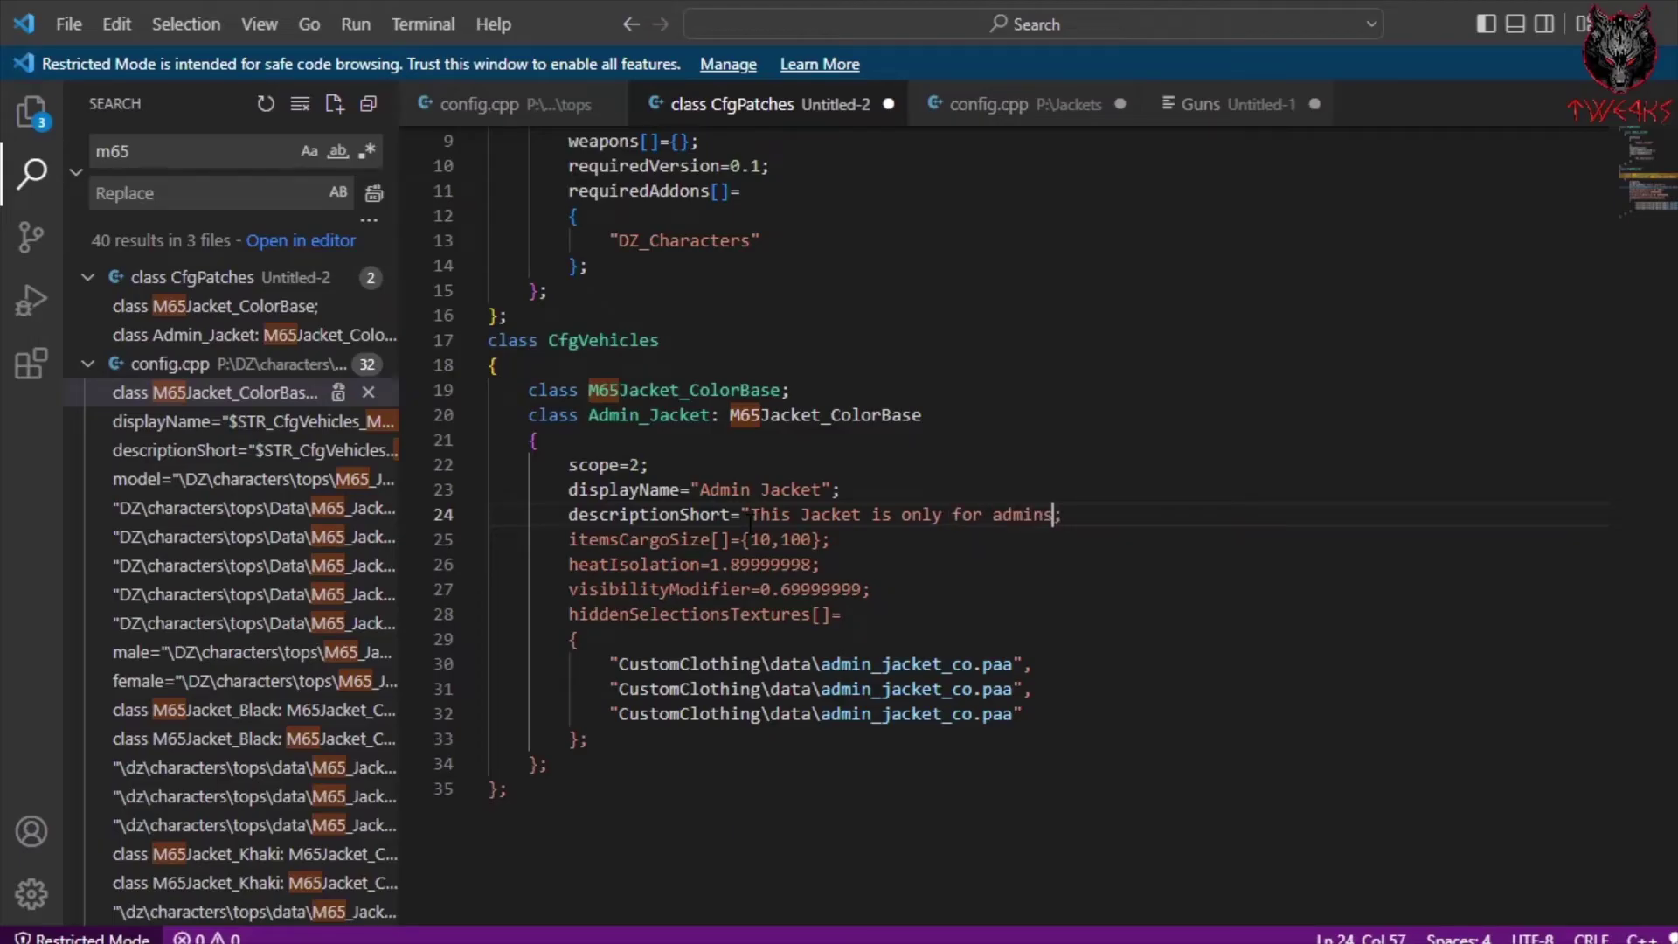
{"action": "type", "text": "\""}
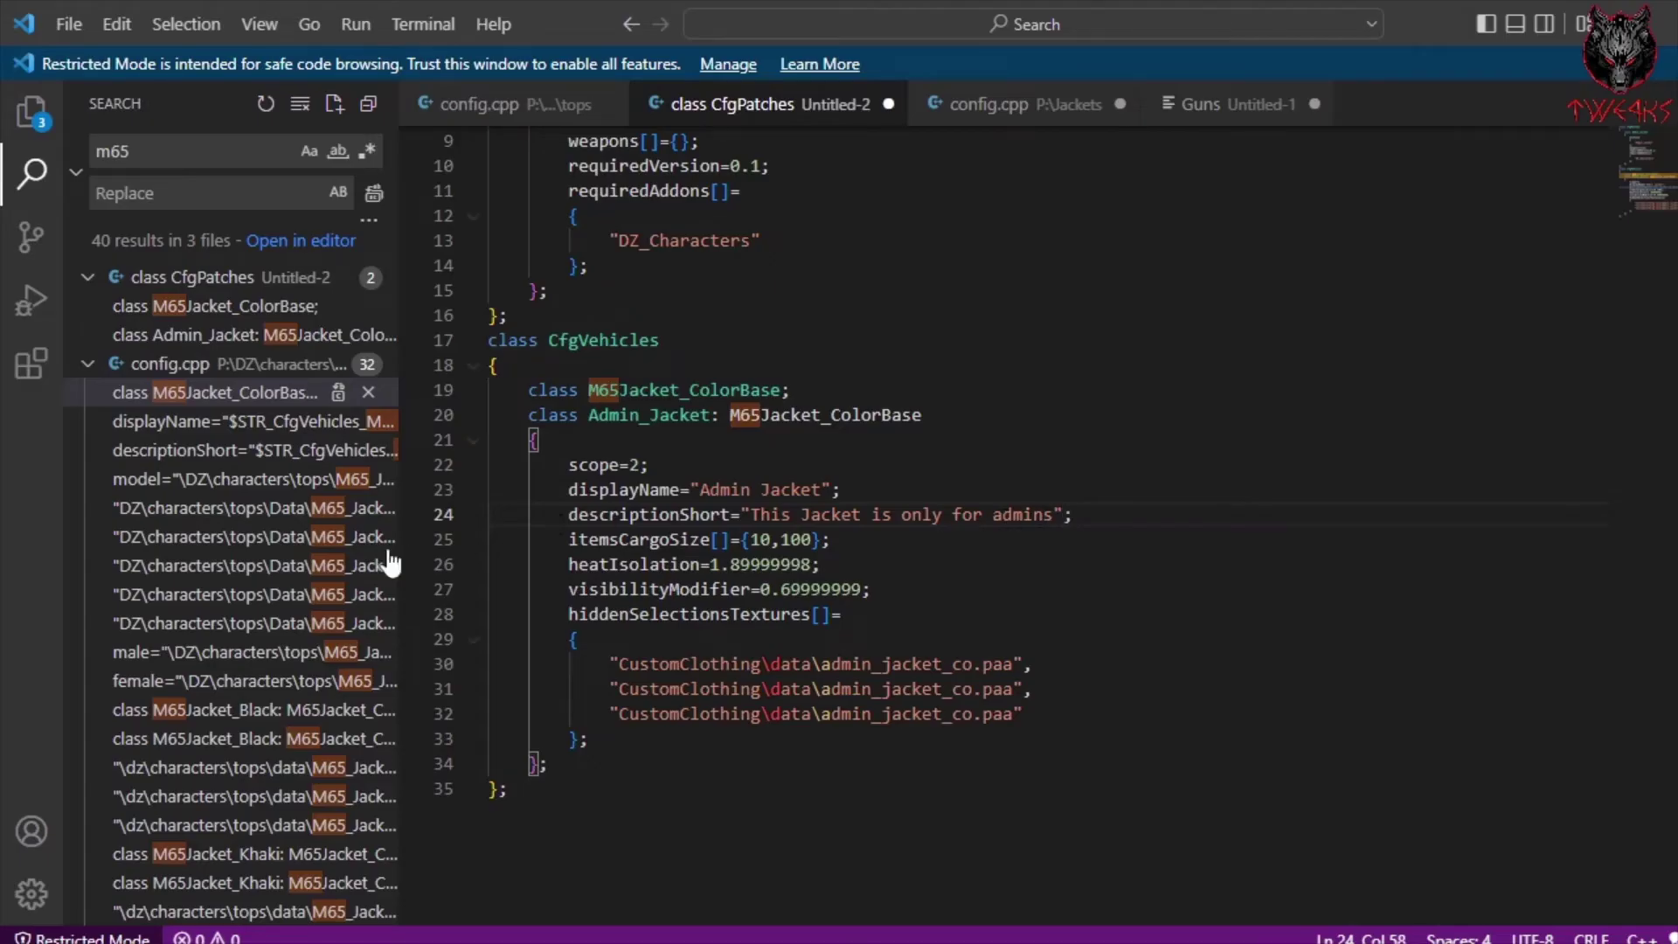
Hide the search results beside the editor and look over the whole Admin_Jacket config
{"action": "left_click_drag", "start_coordinate": [400, 563], "coordinate": [8, 569]}
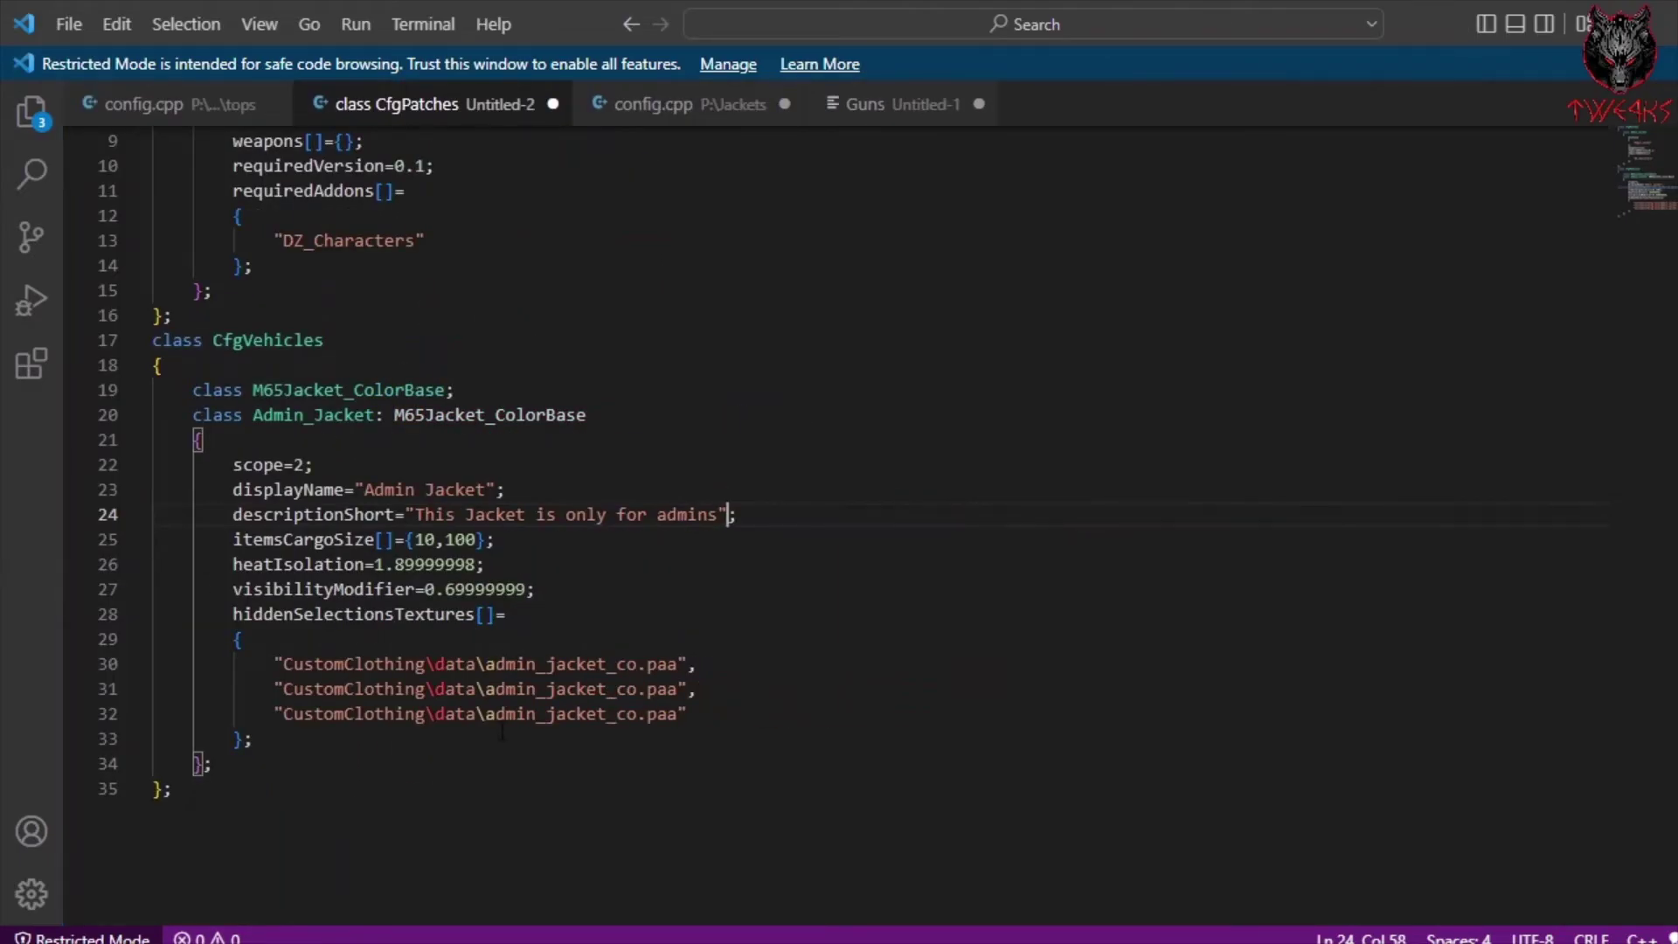
{"action": "scroll", "coordinate": [518, 686], "scroll_direction": "up", "scroll_amount": 3}
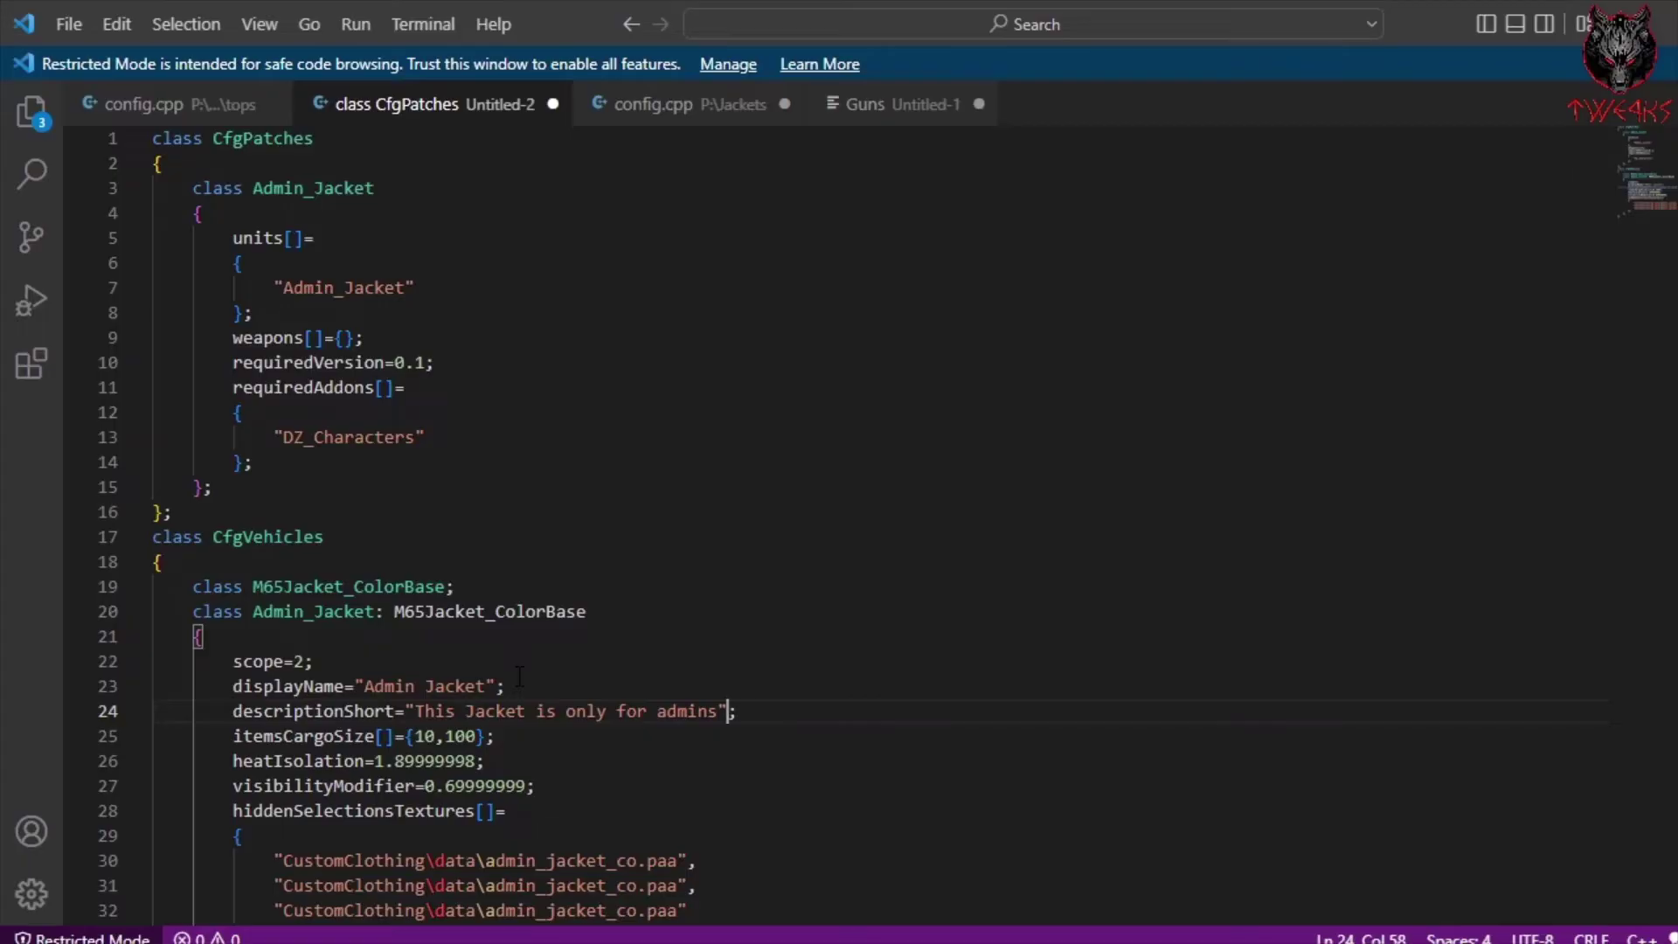
{"action": "scroll", "coordinate": [519, 677], "scroll_direction": "down", "scroll_amount": 4}
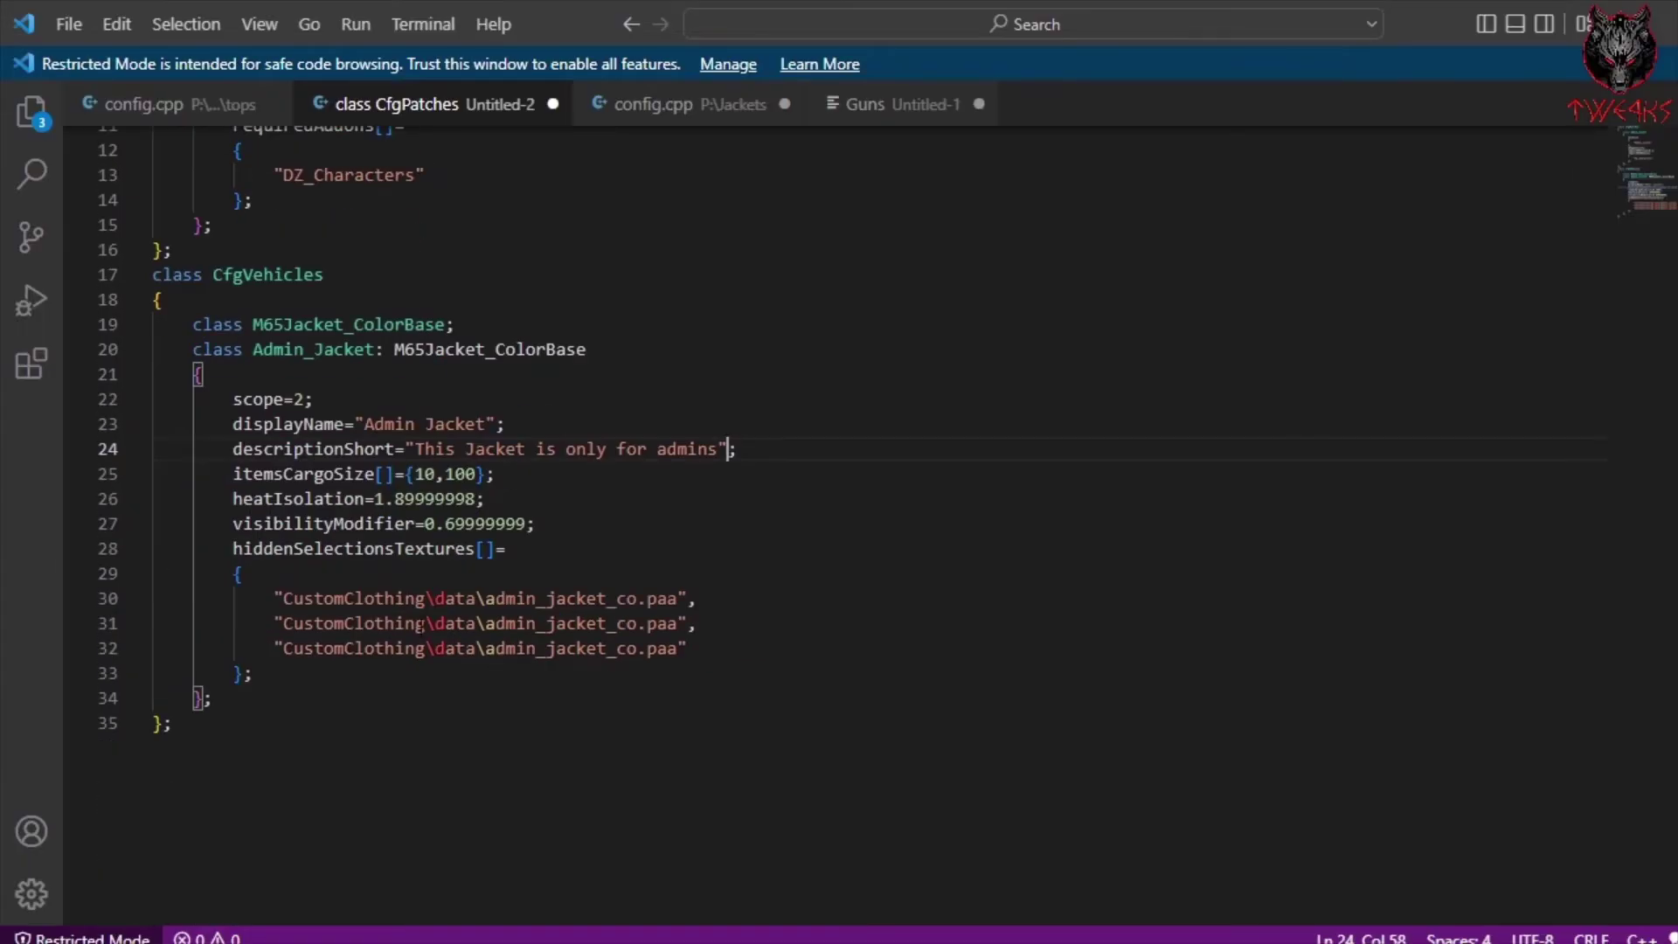
Save the new config as config.cpp in the CustomClothing folder on the P: drive
{"action": "left_click", "coordinate": [80, 19]}
{"action": "left_click", "coordinate": [191, 484]}
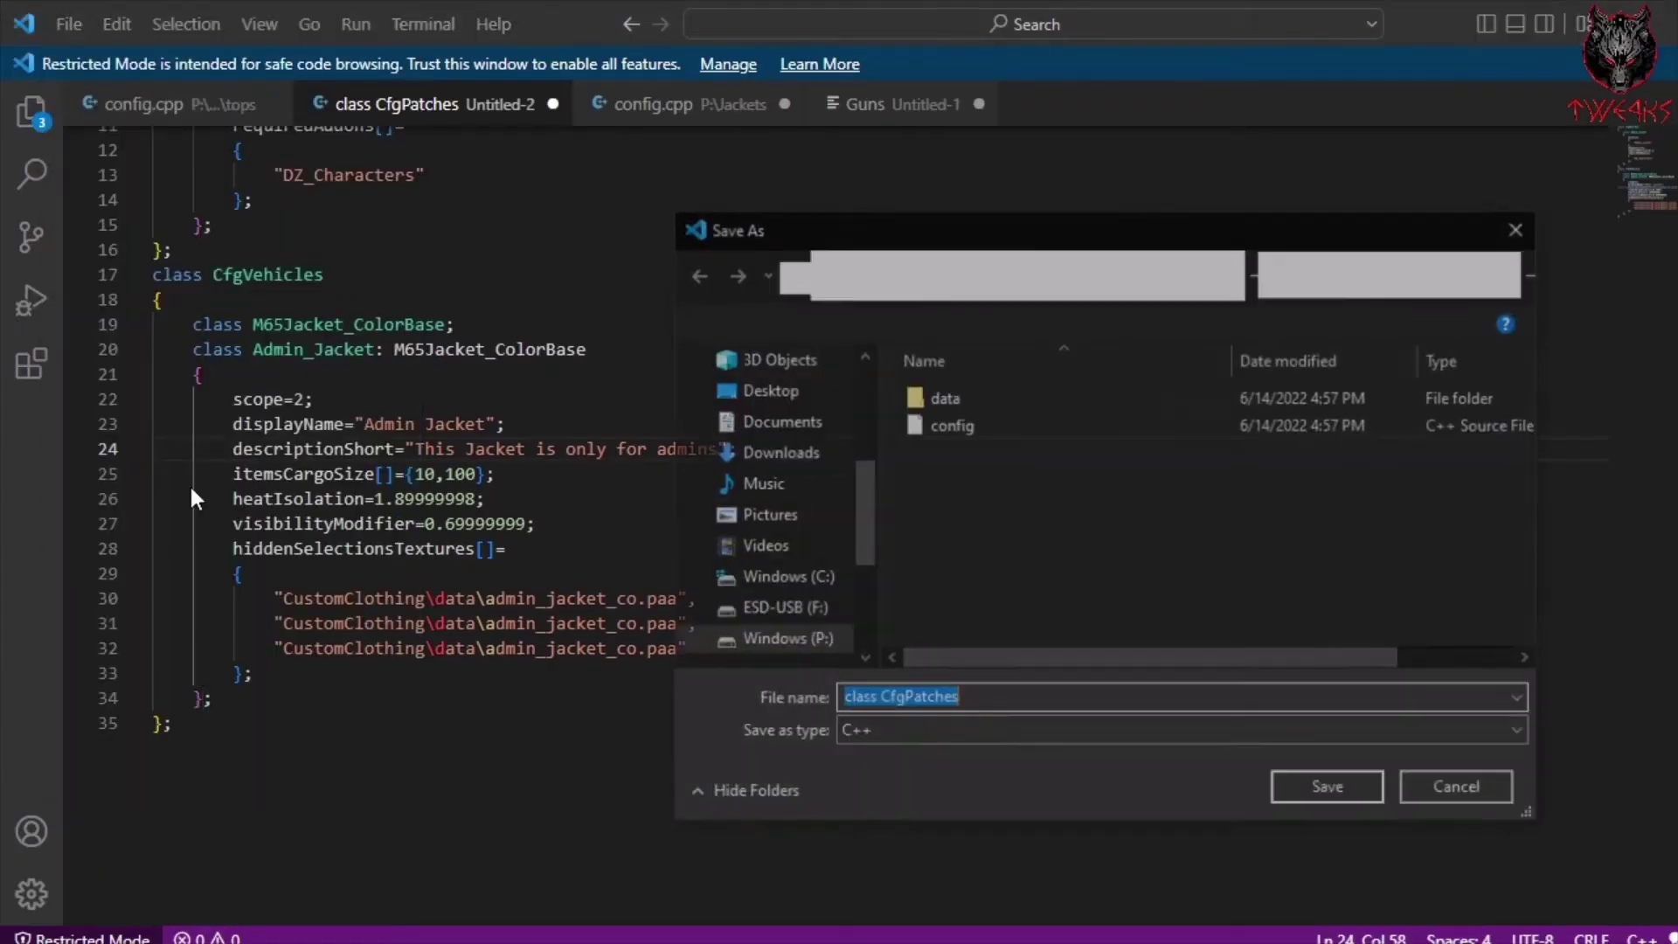
{"action": "left_click", "coordinate": [818, 643]}
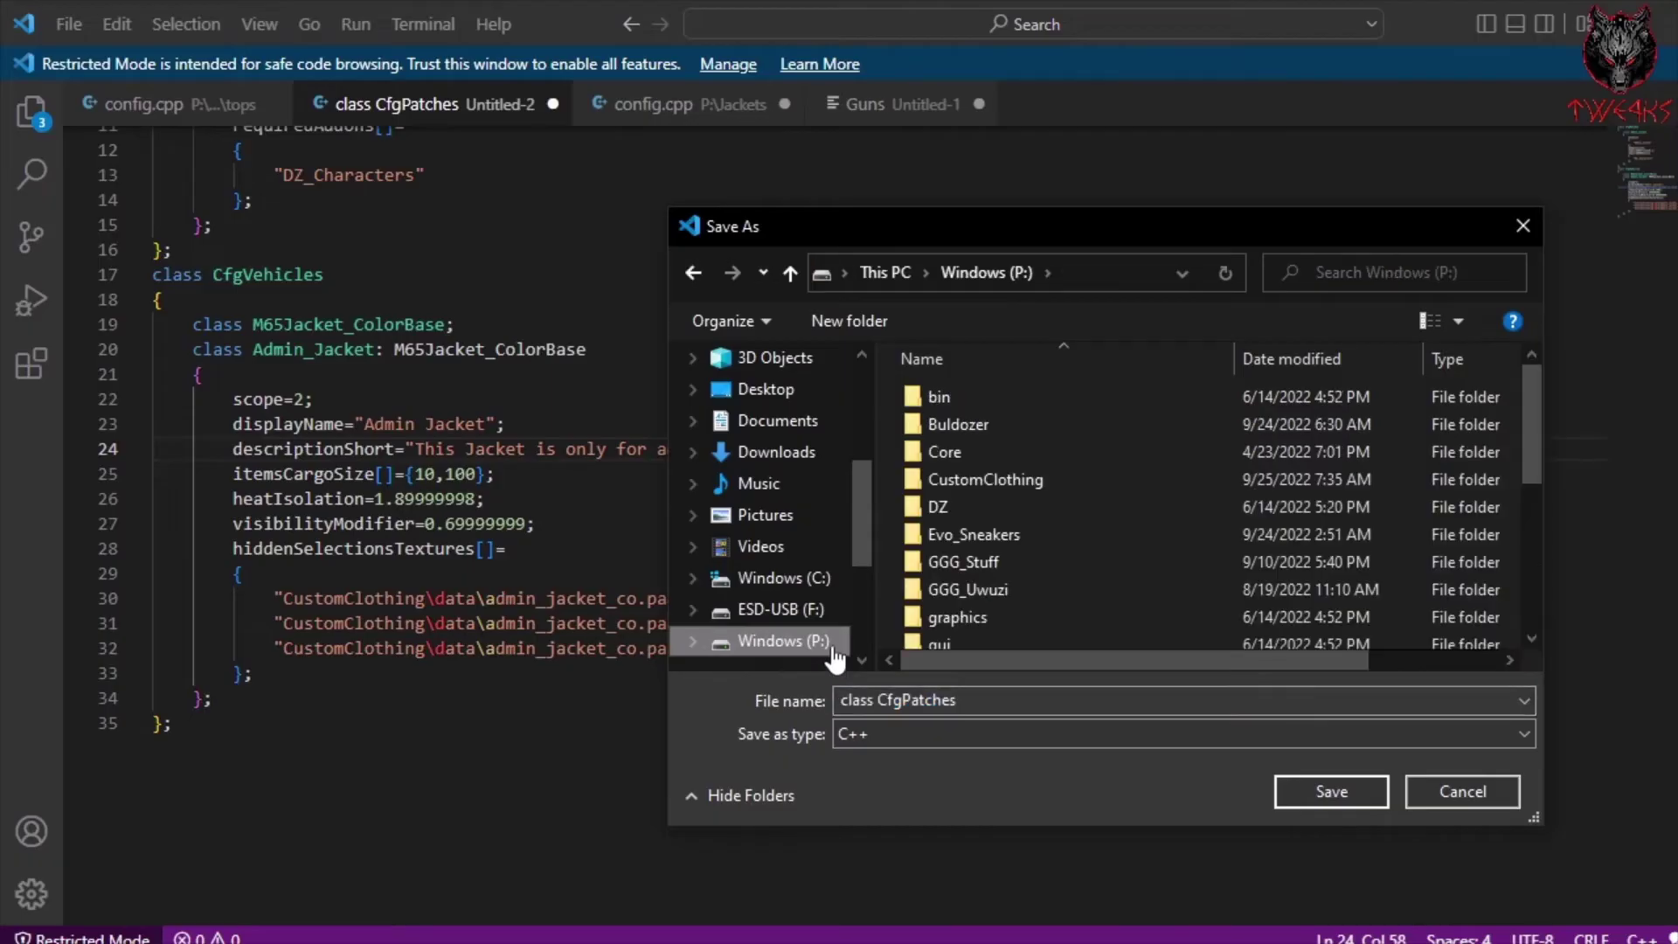
{"action": "double_click", "coordinate": [1016, 479]}
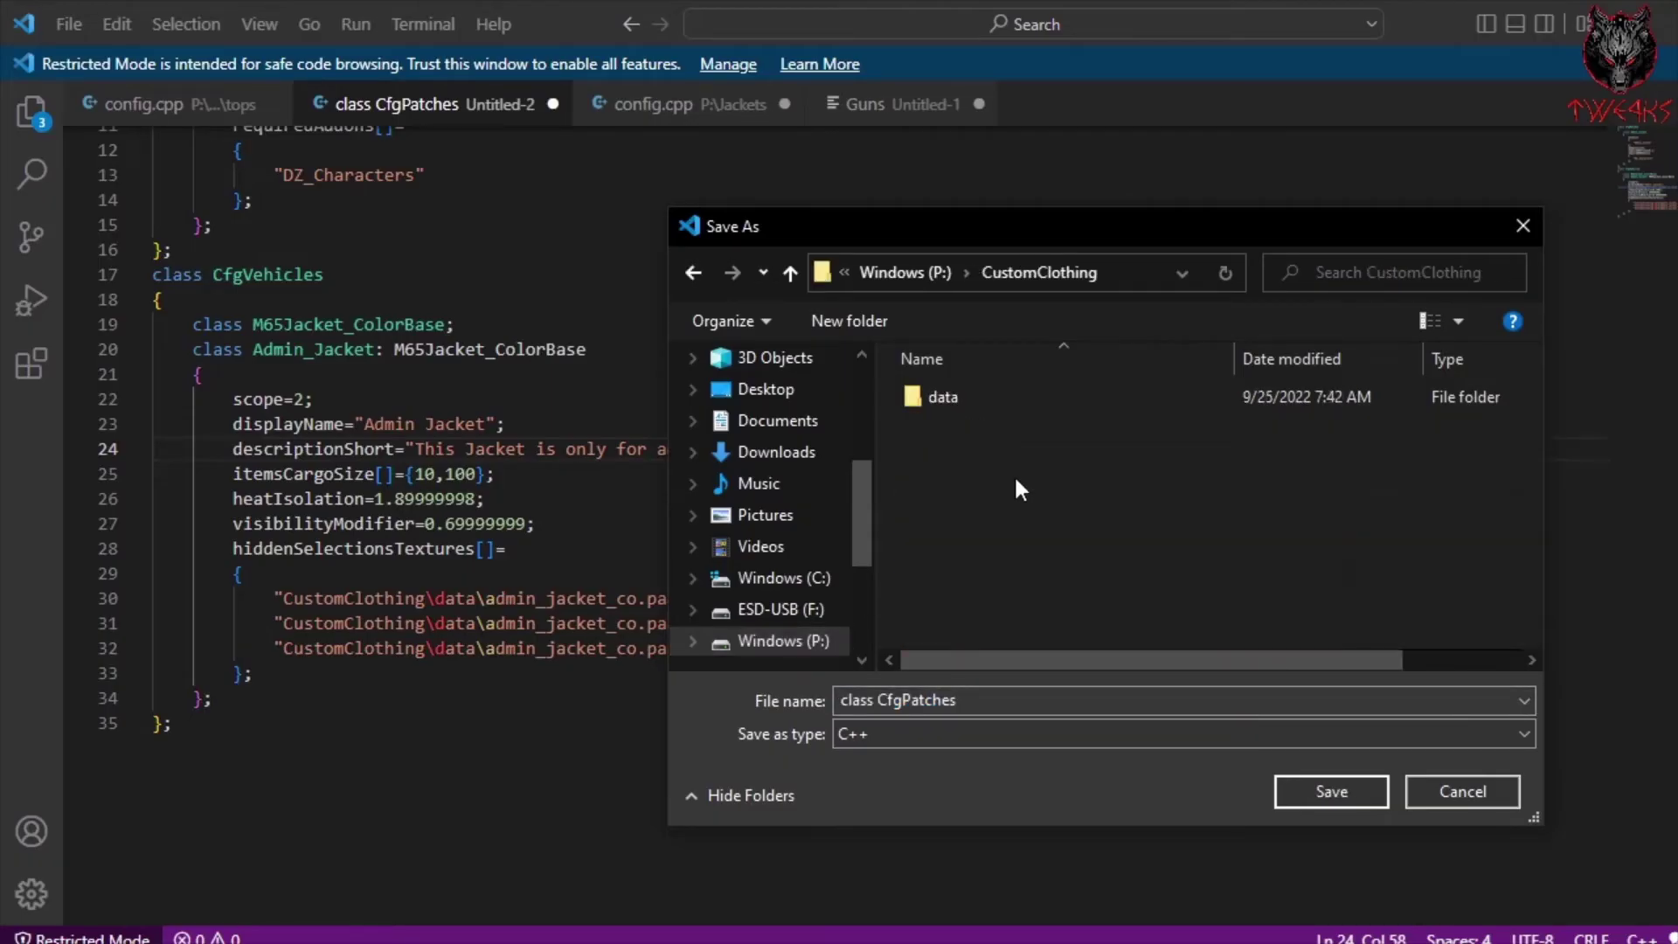
{"action": "left_click", "coordinate": [973, 699]}
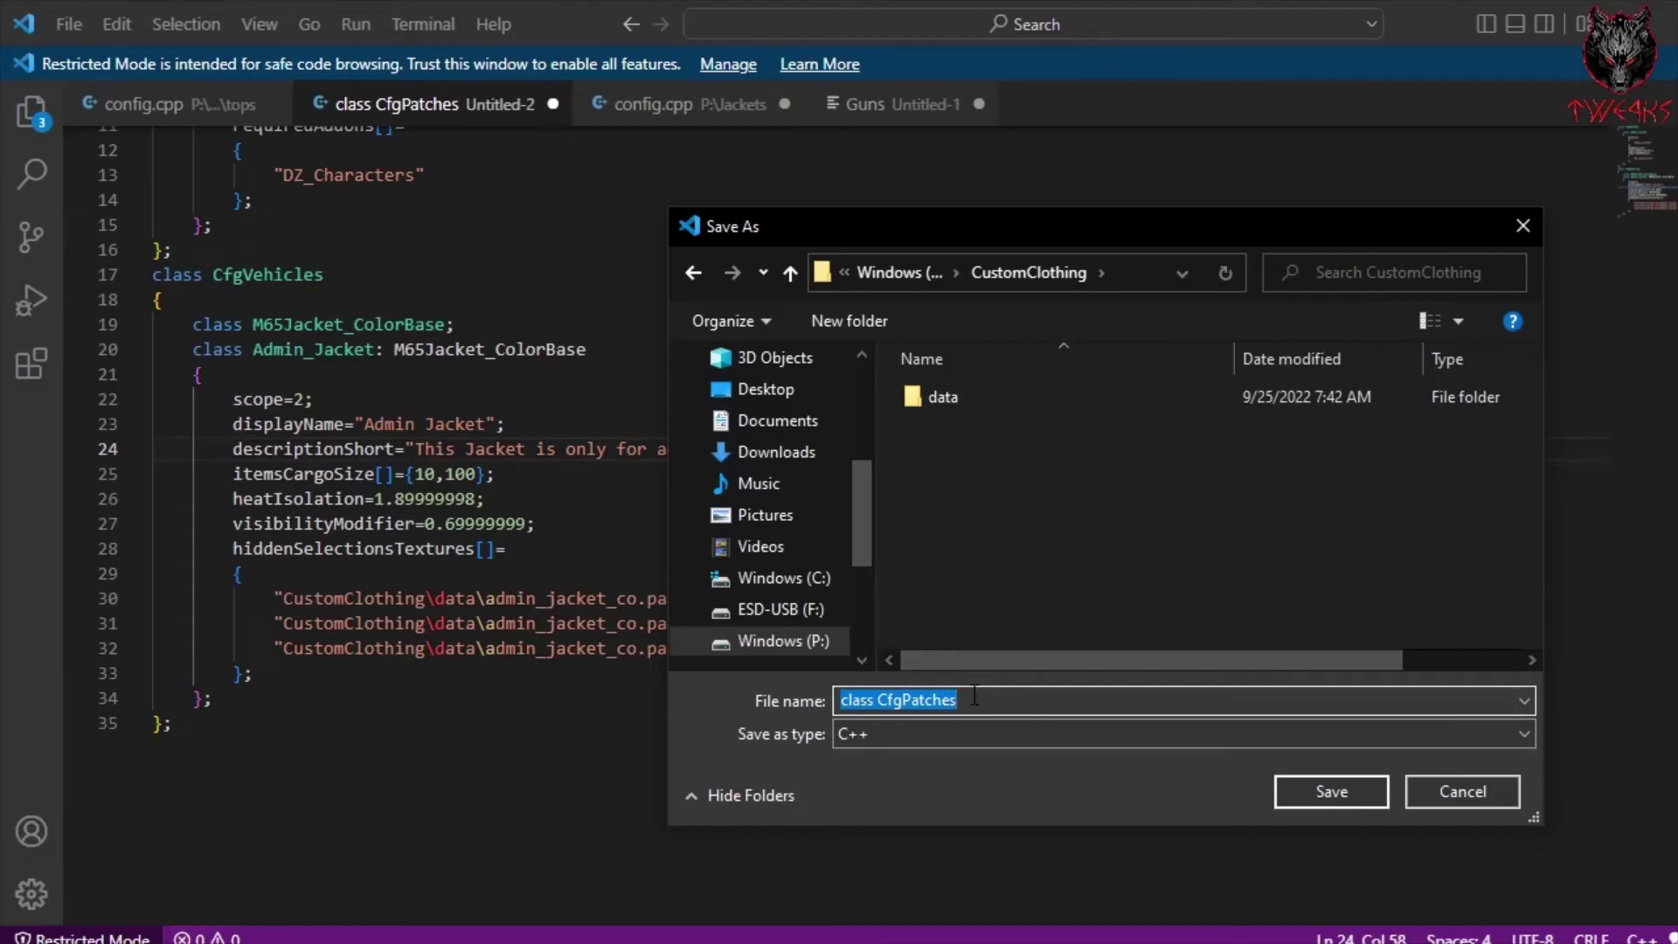
{"action": "type", "text": "config.cpp"}
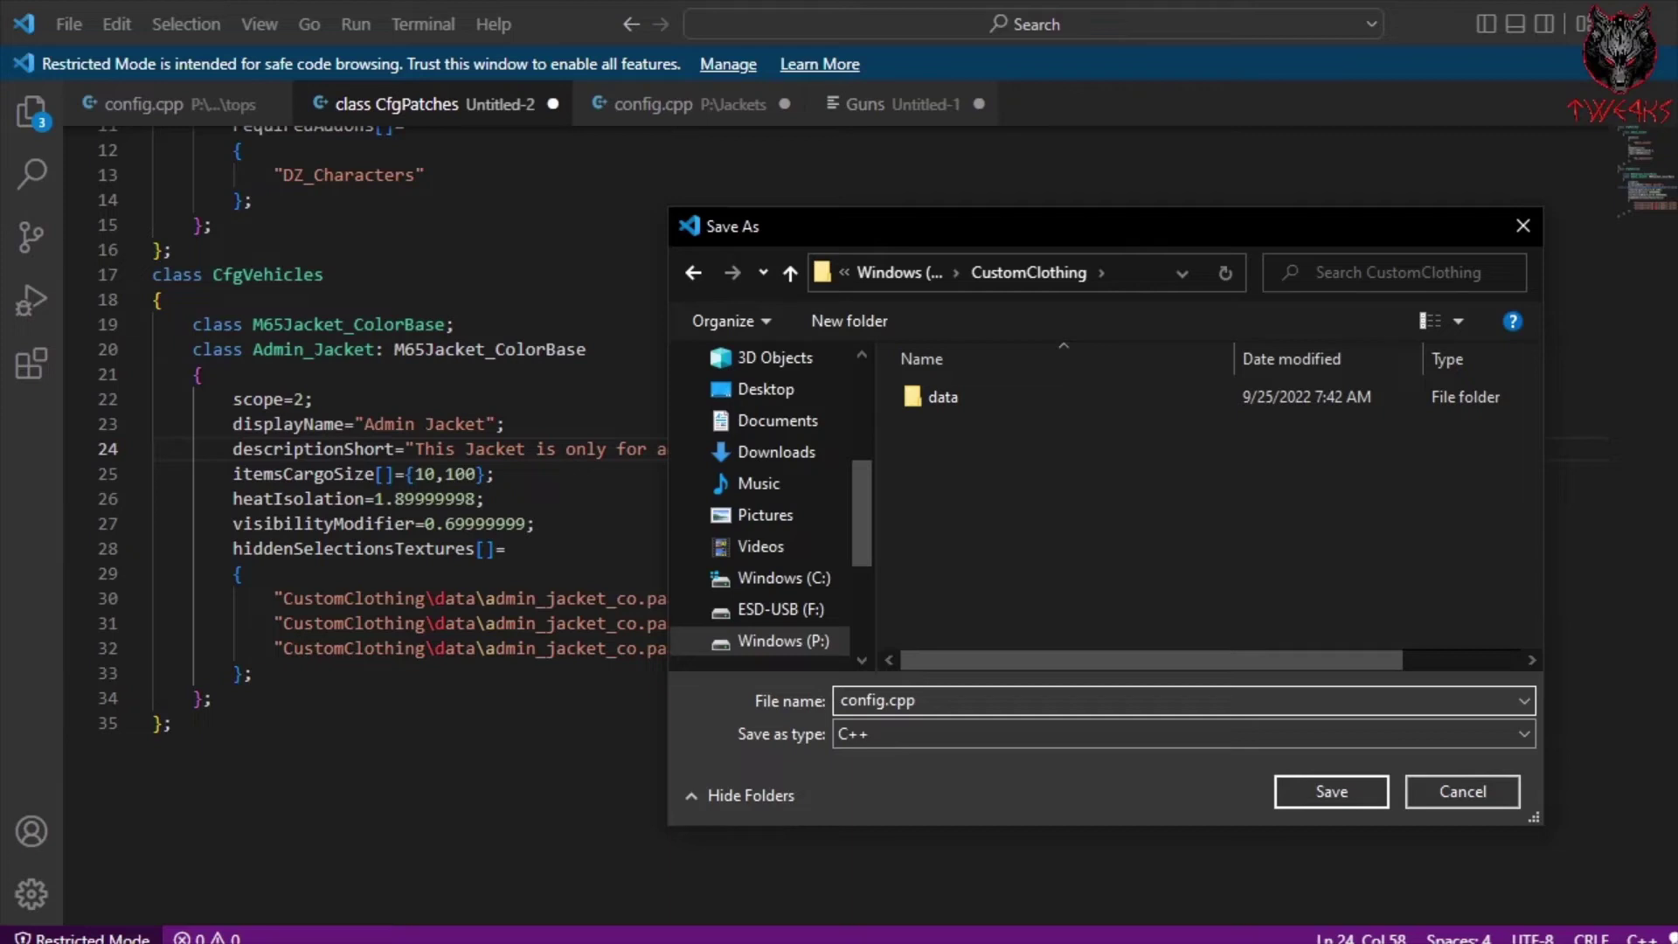
{"action": "key", "text": "Return"}
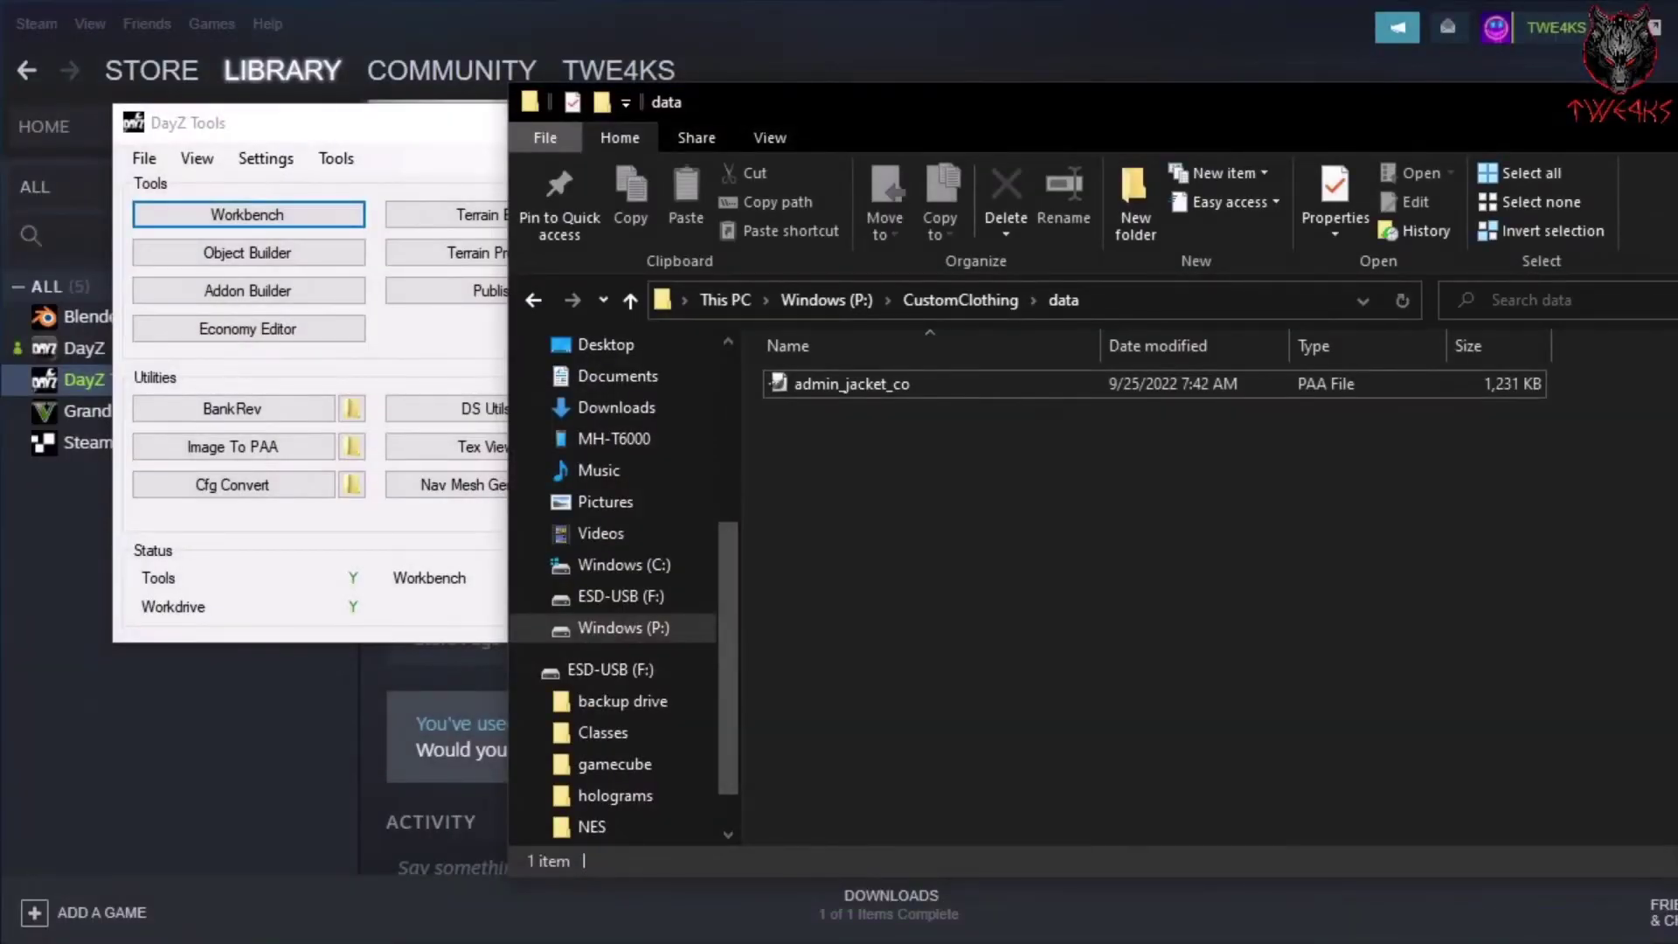
Close the File Explorer window showing the data folder and the DayZ Tools launcher
{"action": "left_click_drag", "start_coordinate": [874, 102], "coordinate": [662, 122]}
{"action": "left_click", "coordinate": [1649, 116]}
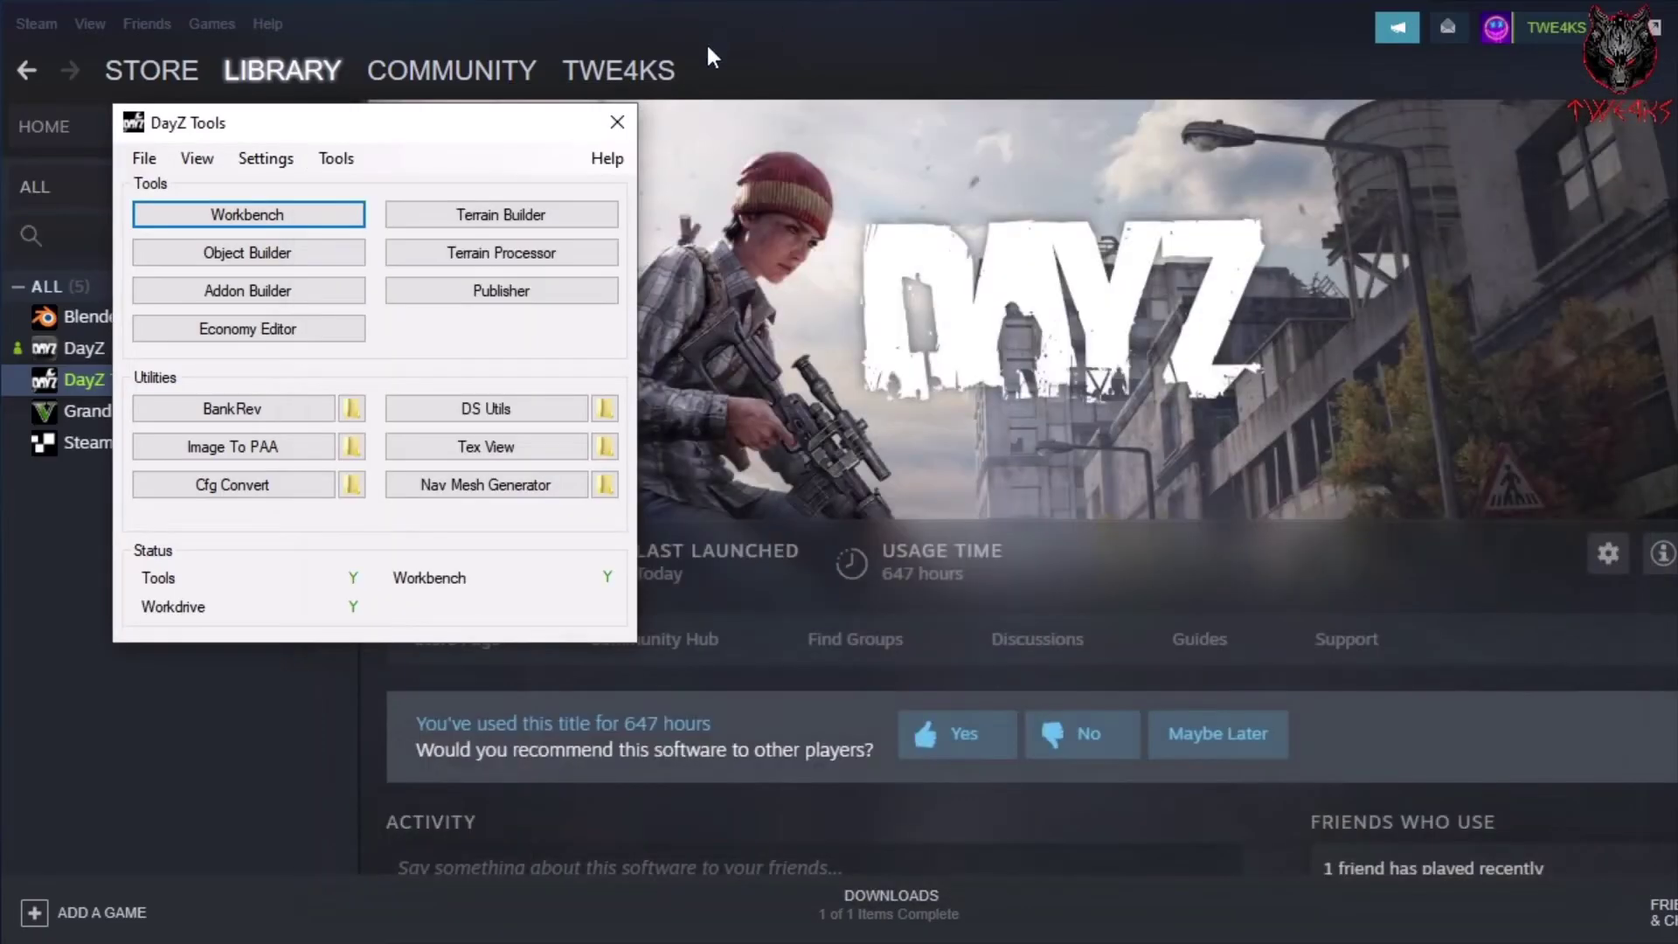
{"action": "left_click", "coordinate": [618, 123]}
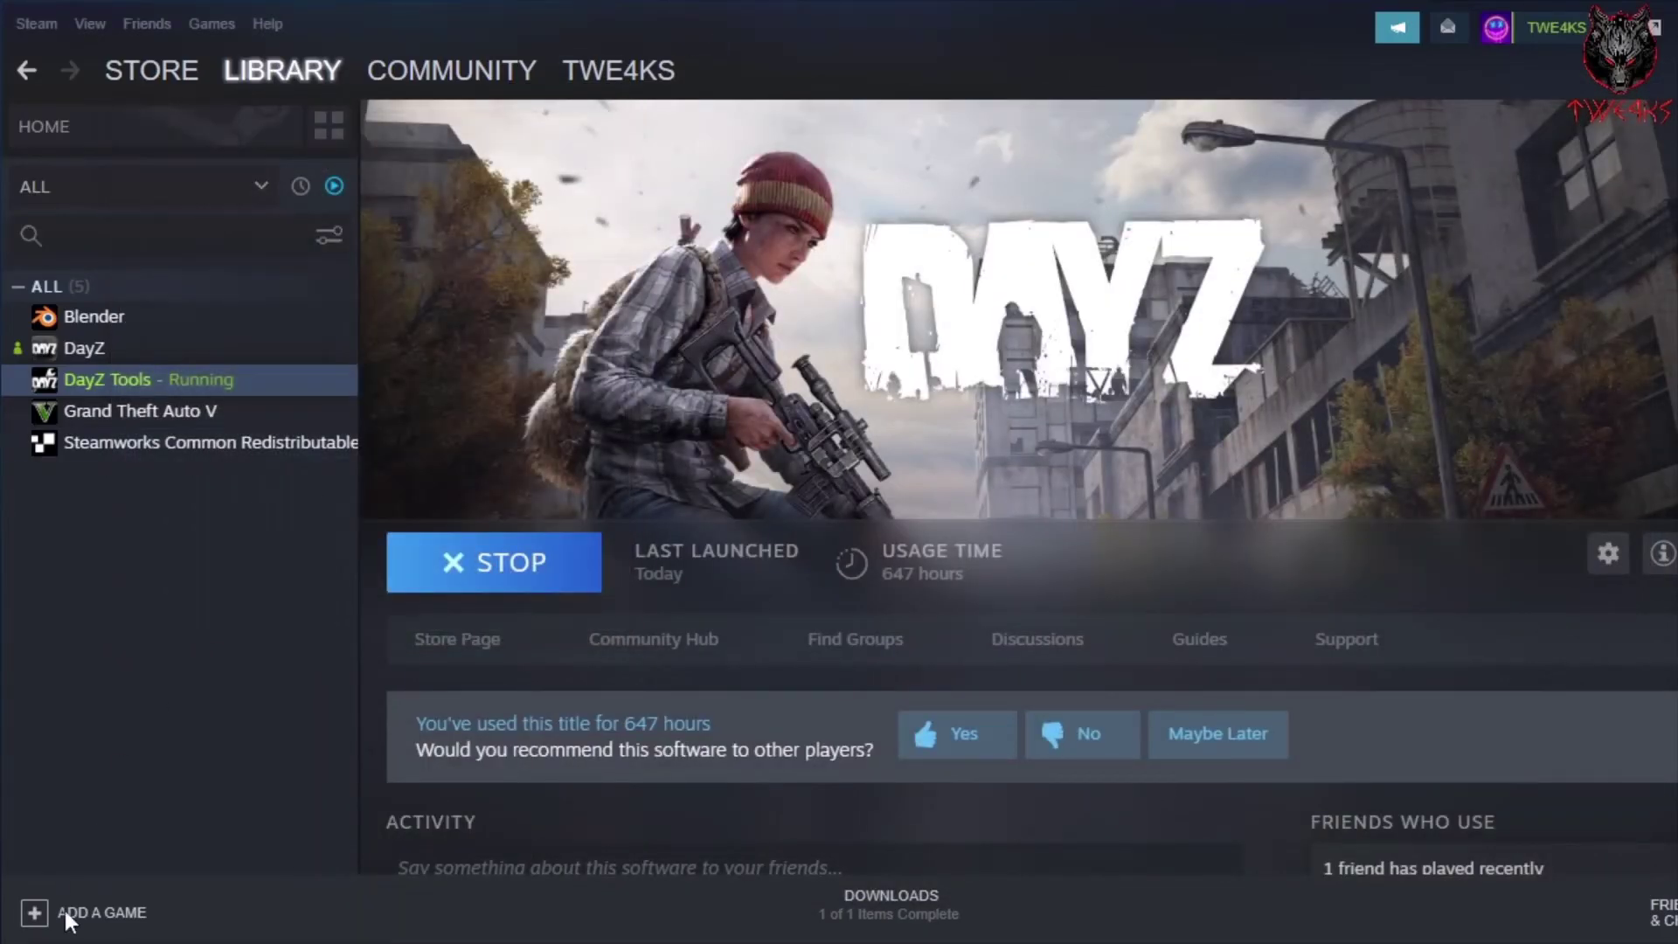
Launch pboProject from the installed Mikero tools
{"action": "key", "text": "super"}
{"action": "scroll", "coordinate": [87, 773], "scroll_direction": "down", "scroll_amount": 5}
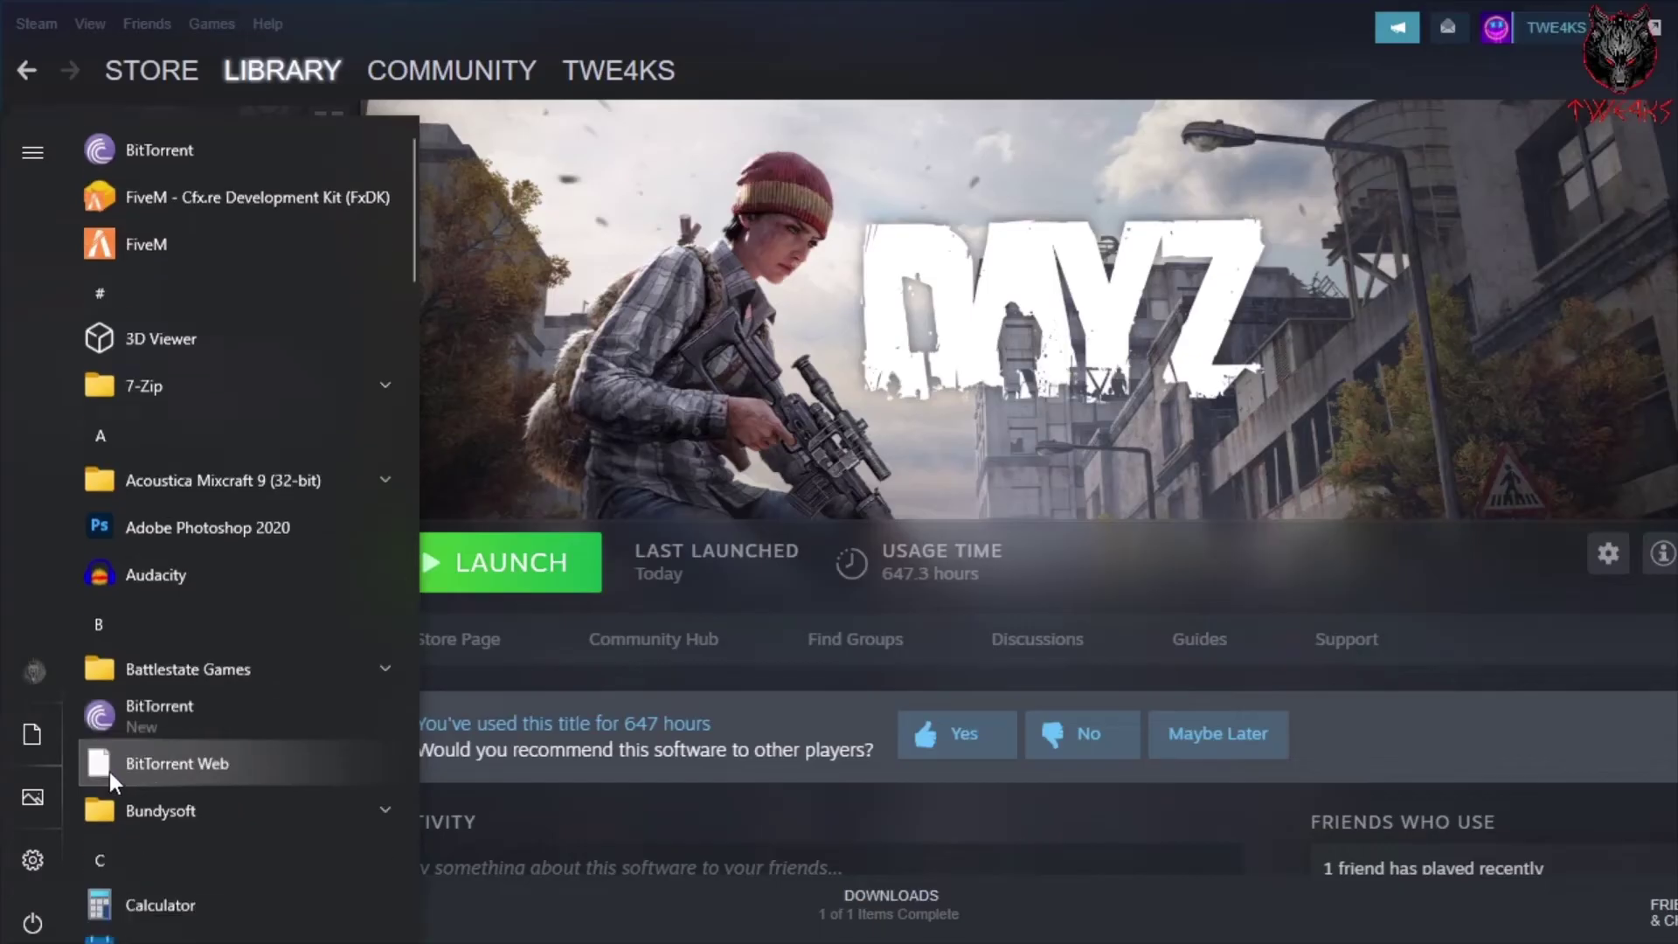
{"action": "scroll", "coordinate": [130, 768], "scroll_direction": "down", "scroll_amount": 3}
{"action": "scroll", "coordinate": [129, 767], "scroll_direction": "down", "scroll_amount": 8}
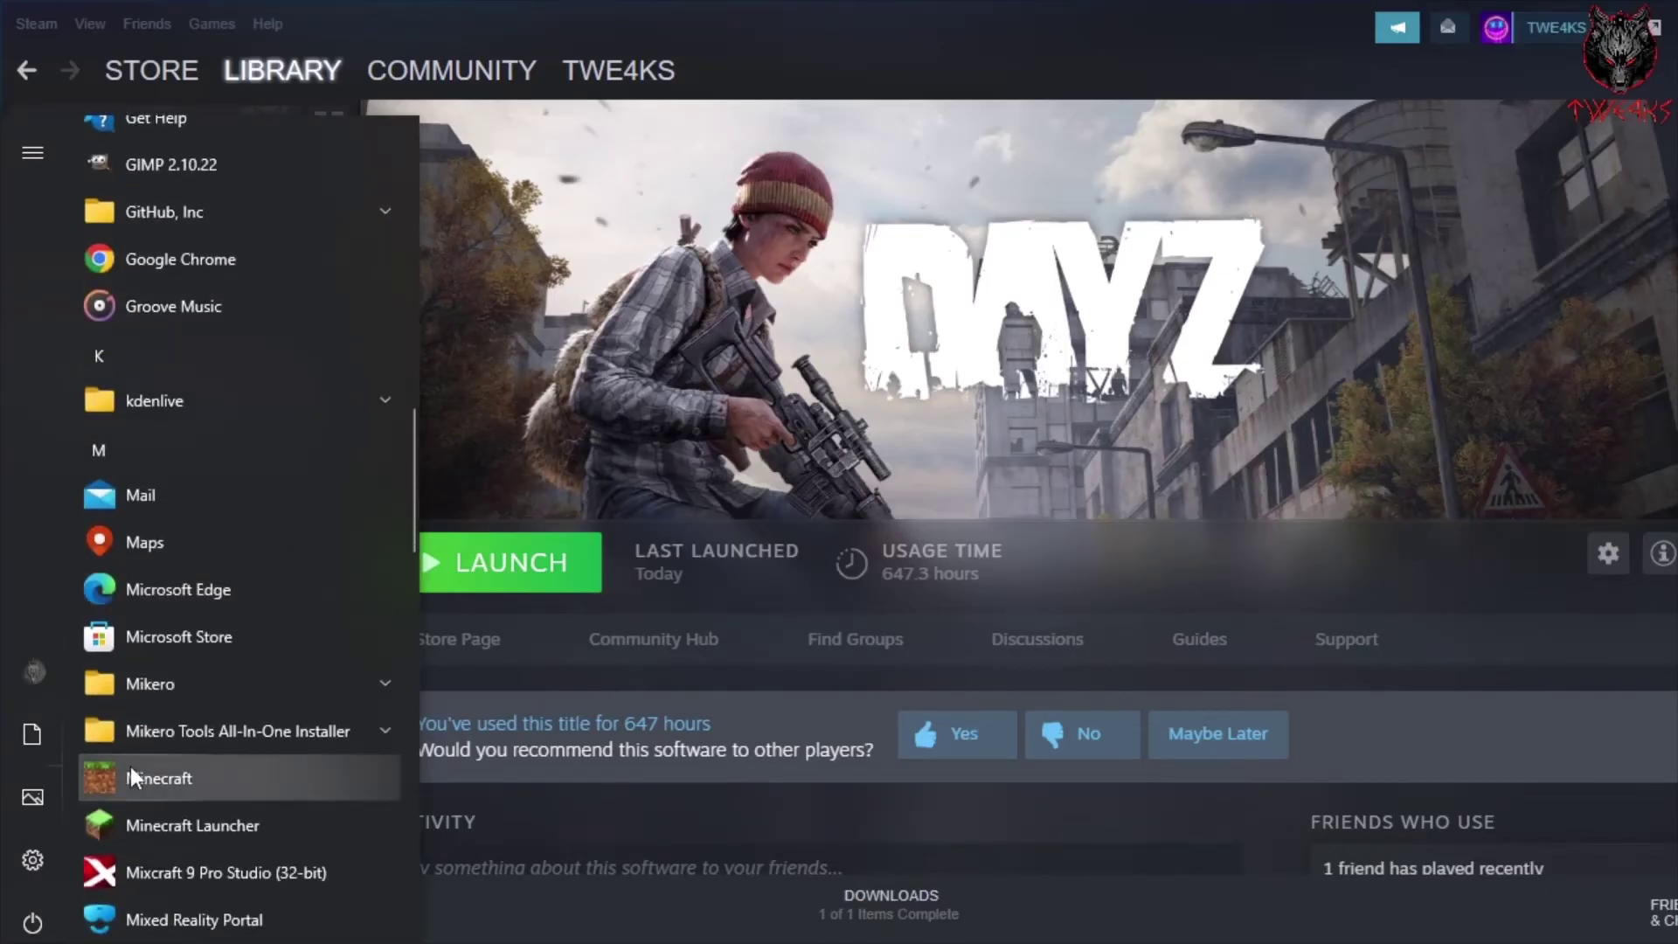
{"action": "left_click", "coordinate": [169, 696]}
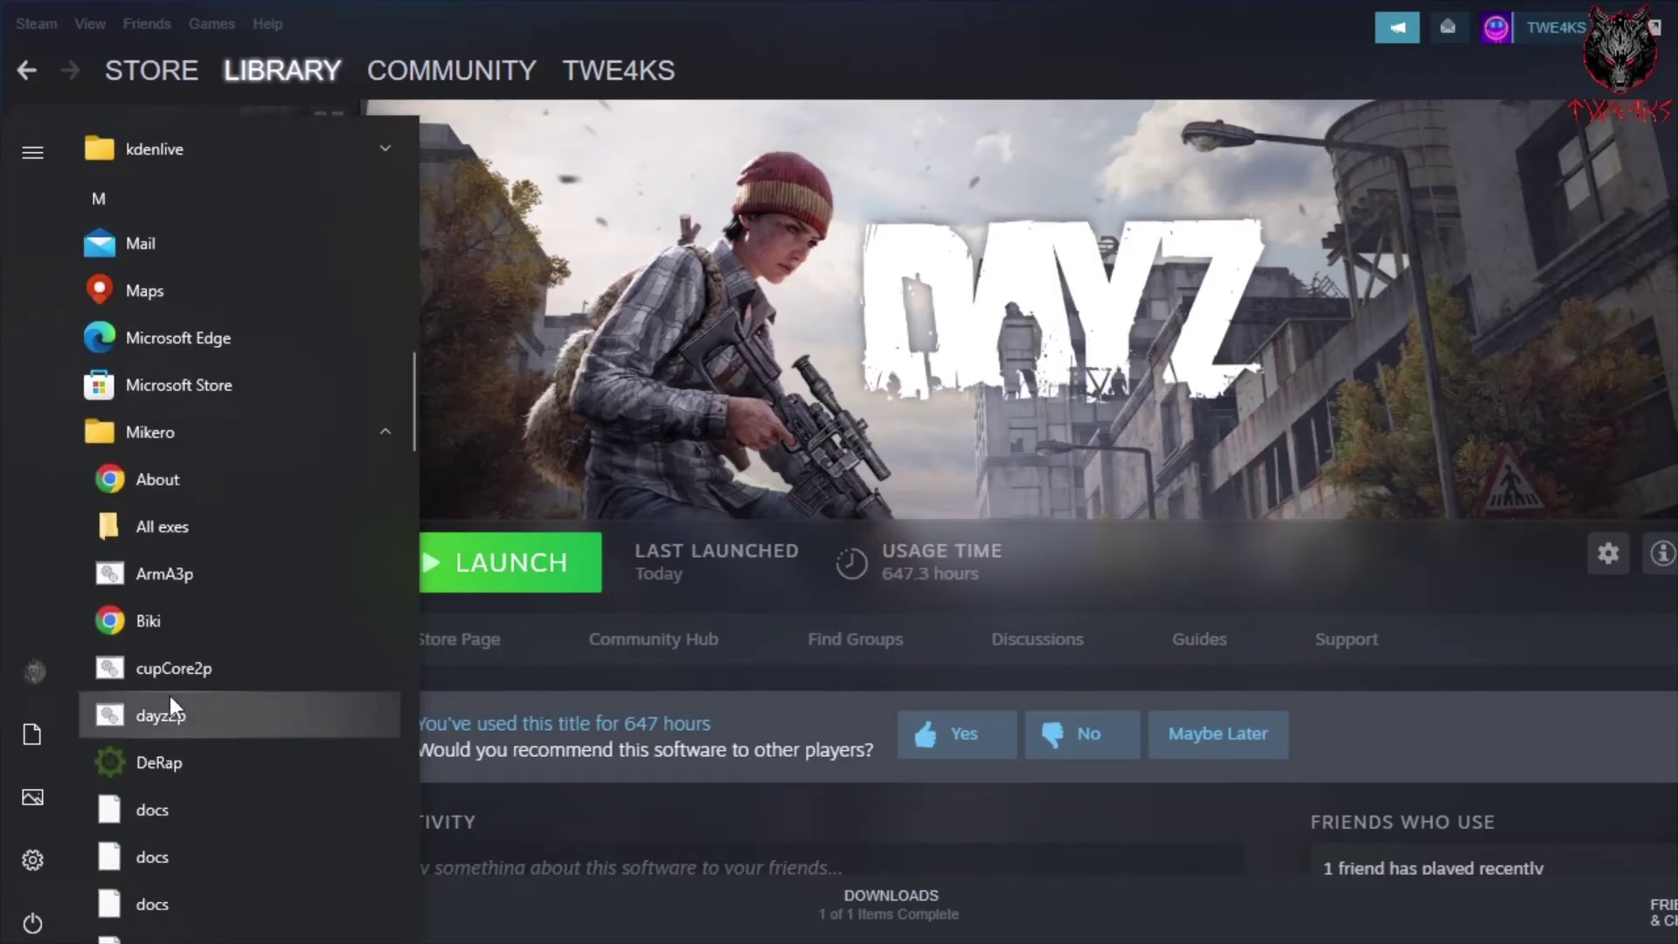
{"action": "scroll", "coordinate": [169, 696], "scroll_direction": "down", "scroll_amount": 3}
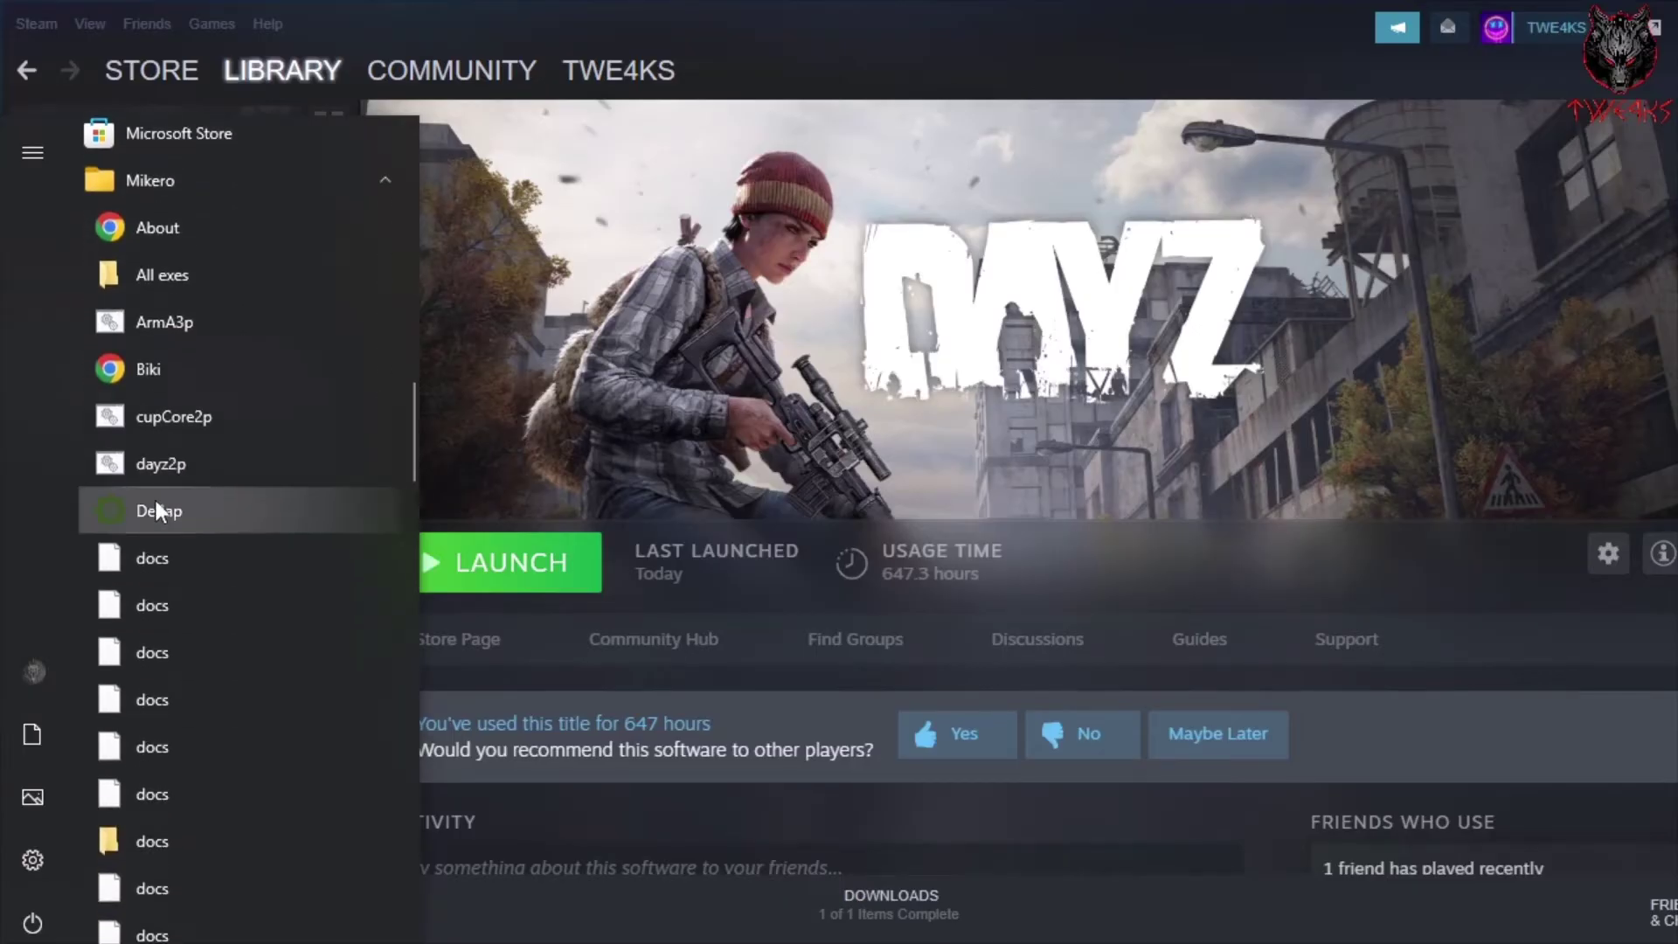
{"action": "scroll", "coordinate": [156, 516], "scroll_direction": "down", "scroll_amount": 7}
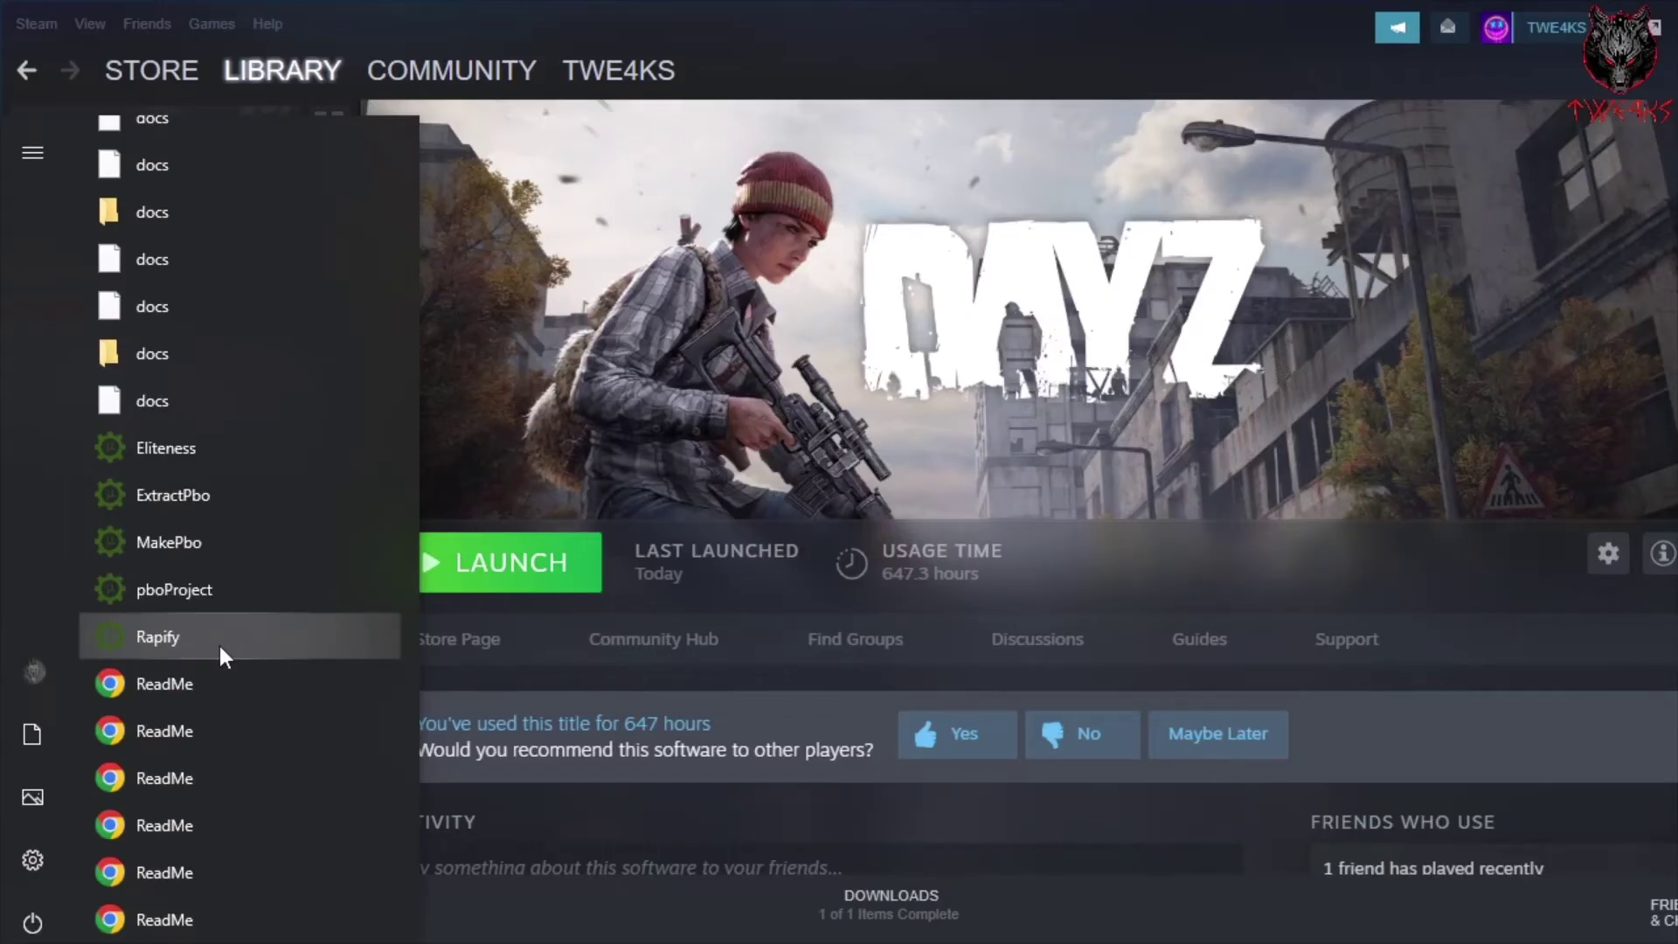
{"action": "left_click", "coordinate": [255, 593]}
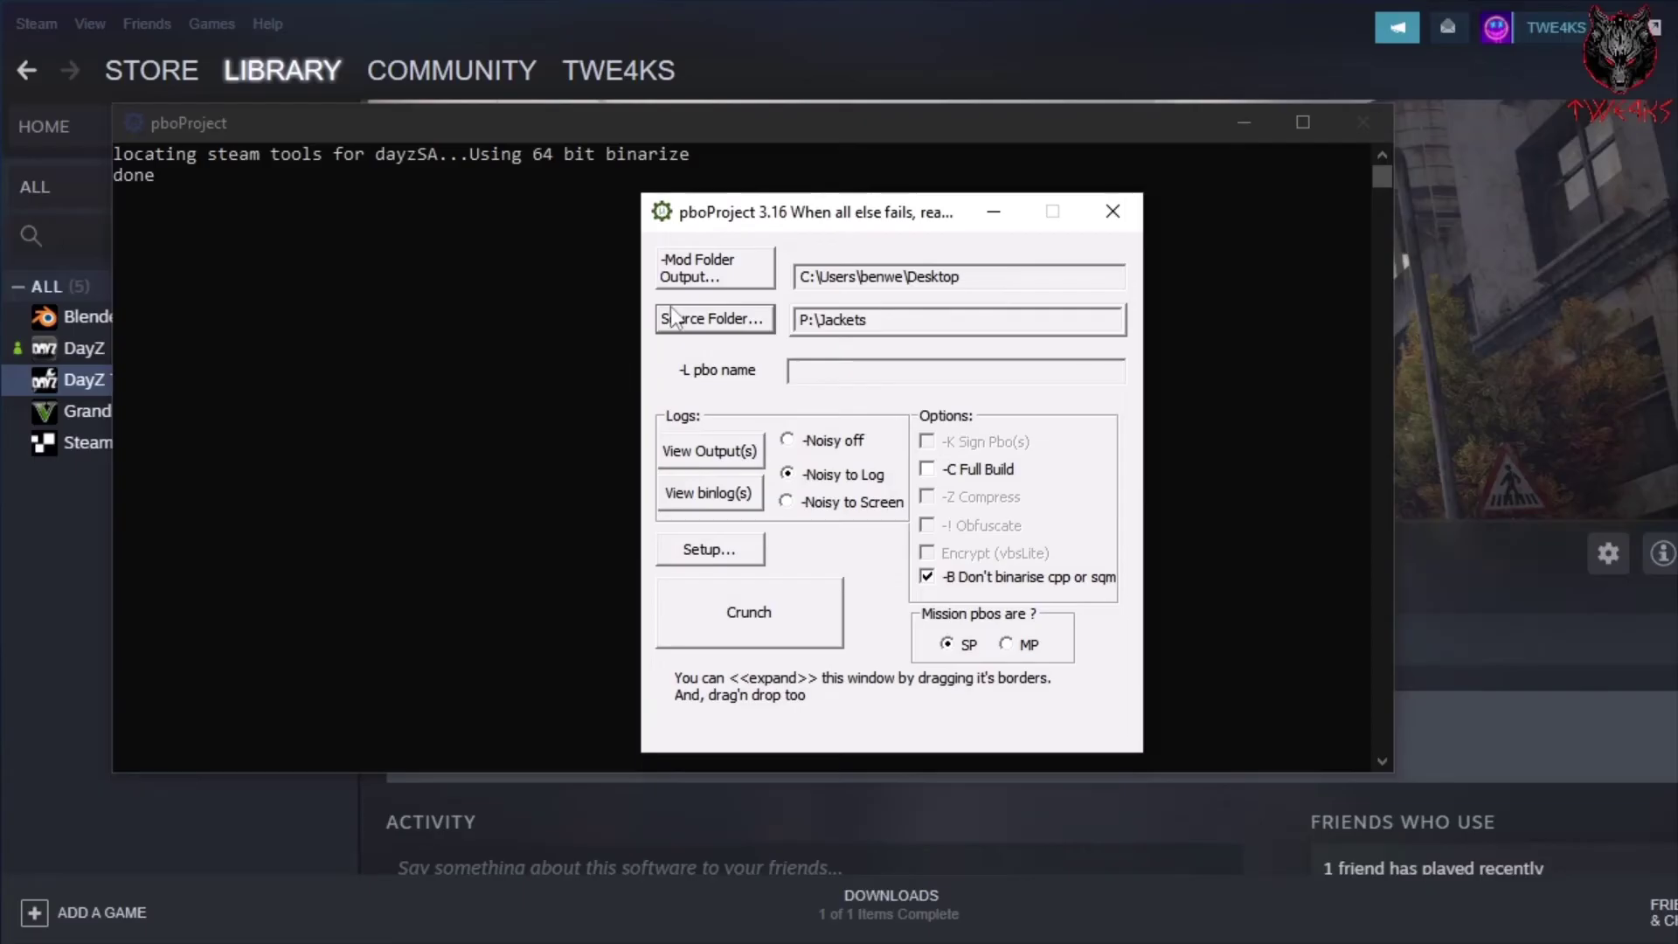
{"action": "left_click", "coordinate": [704, 264]}
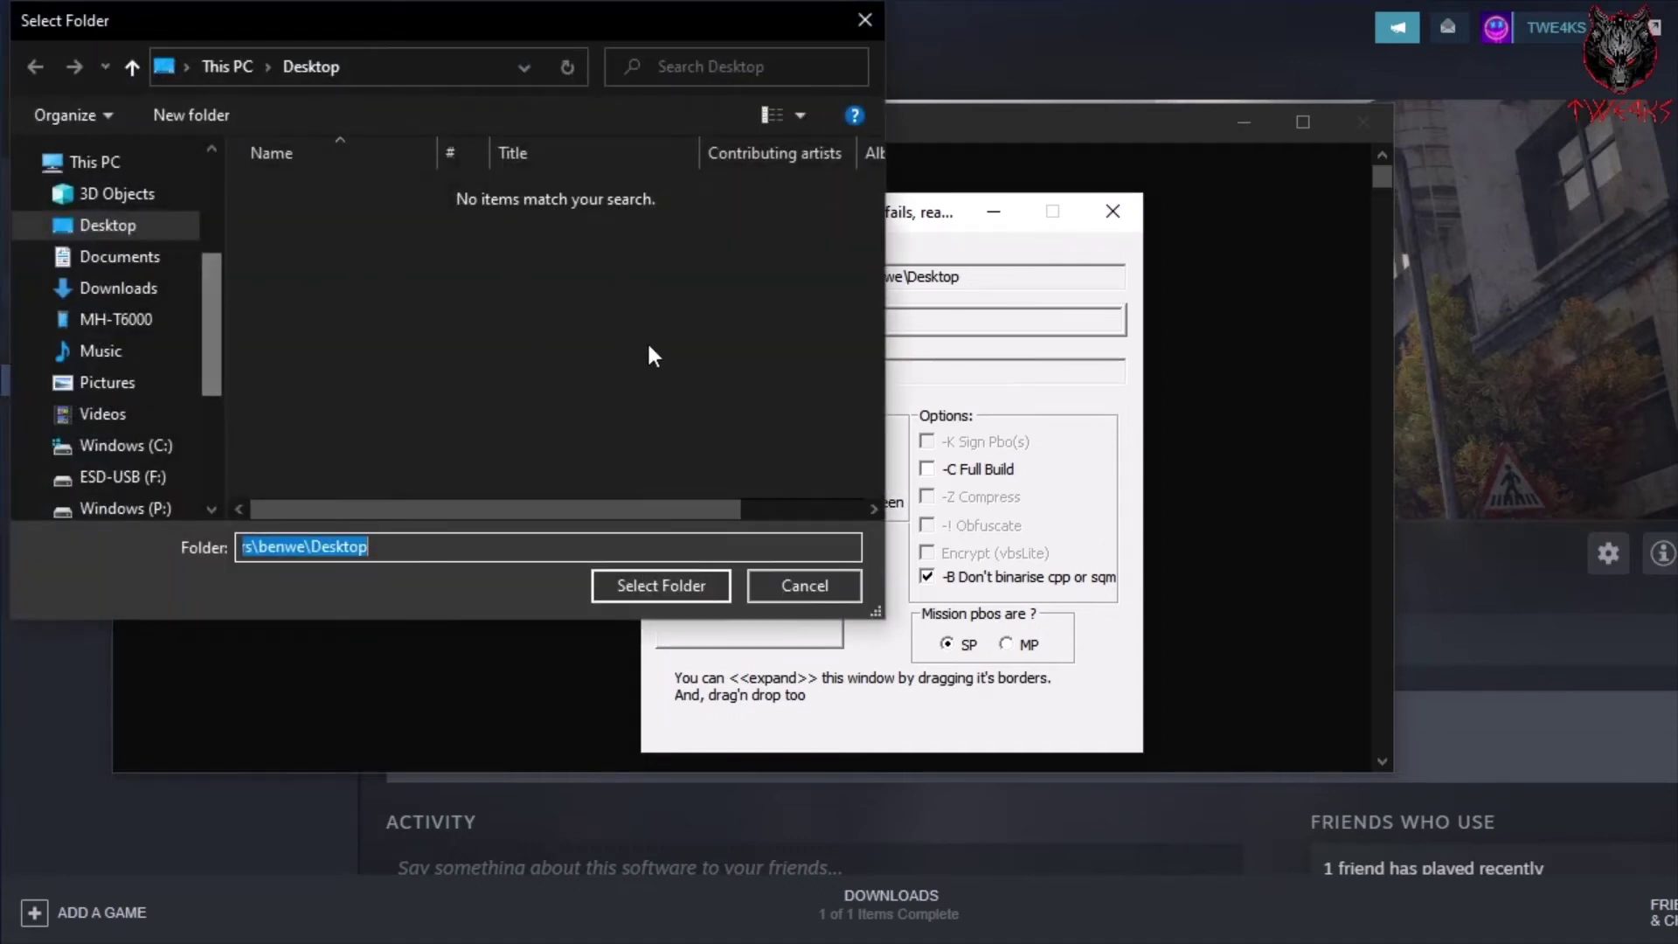
{"action": "left_click", "coordinate": [96, 385]}
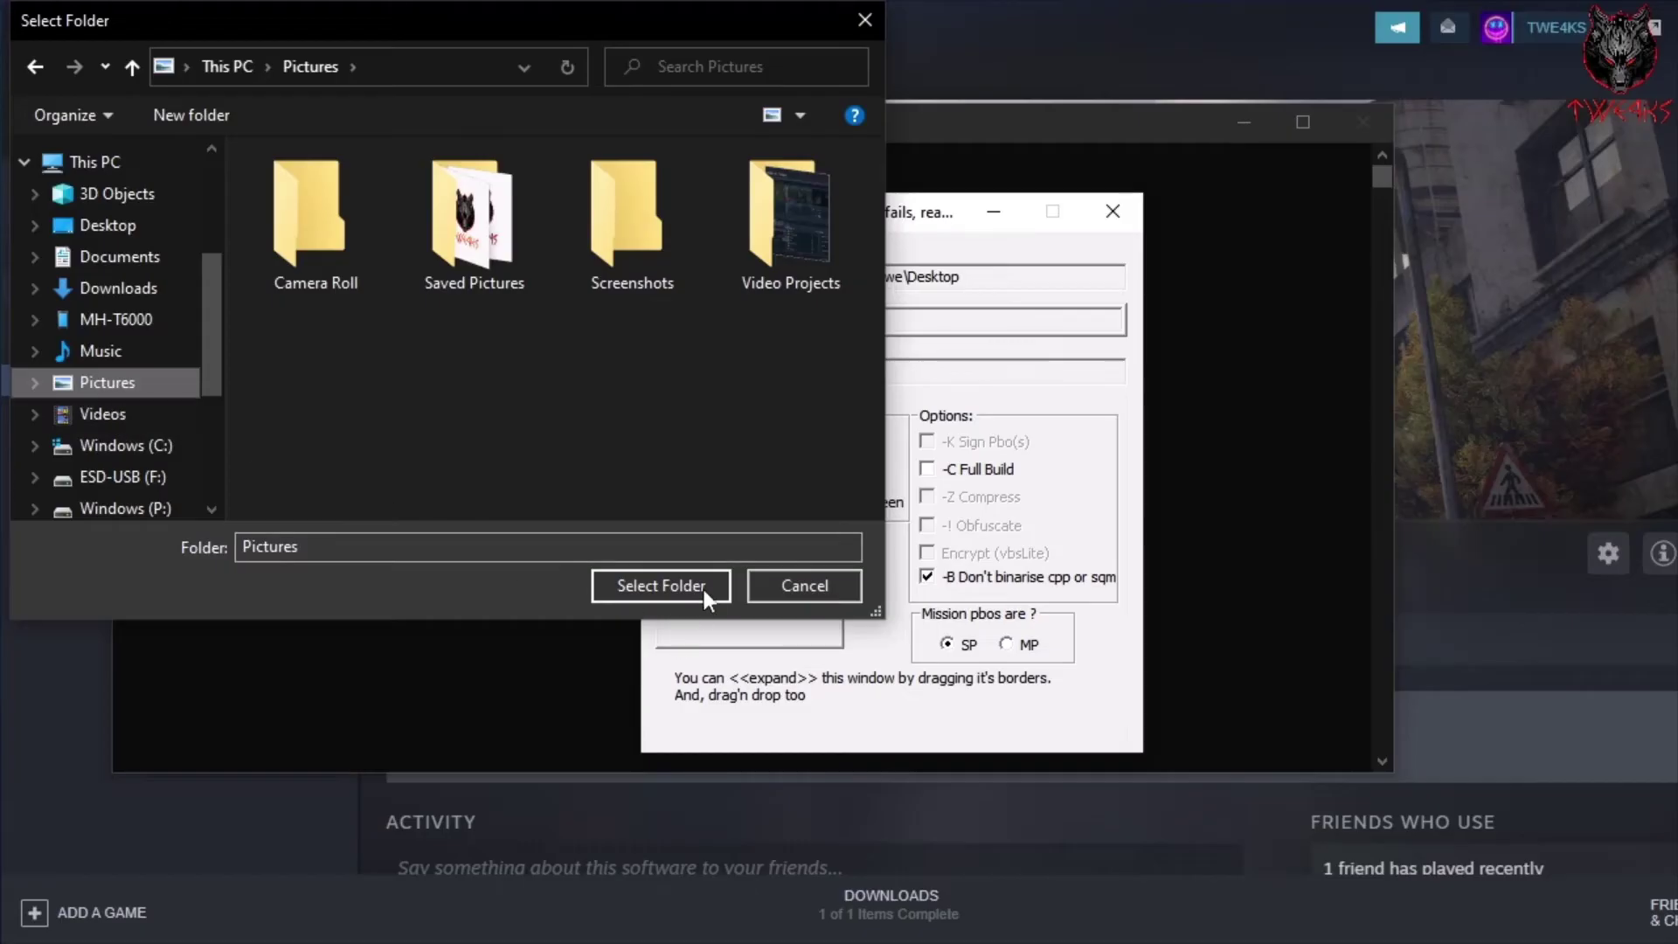
{"action": "left_click", "coordinate": [837, 582]}
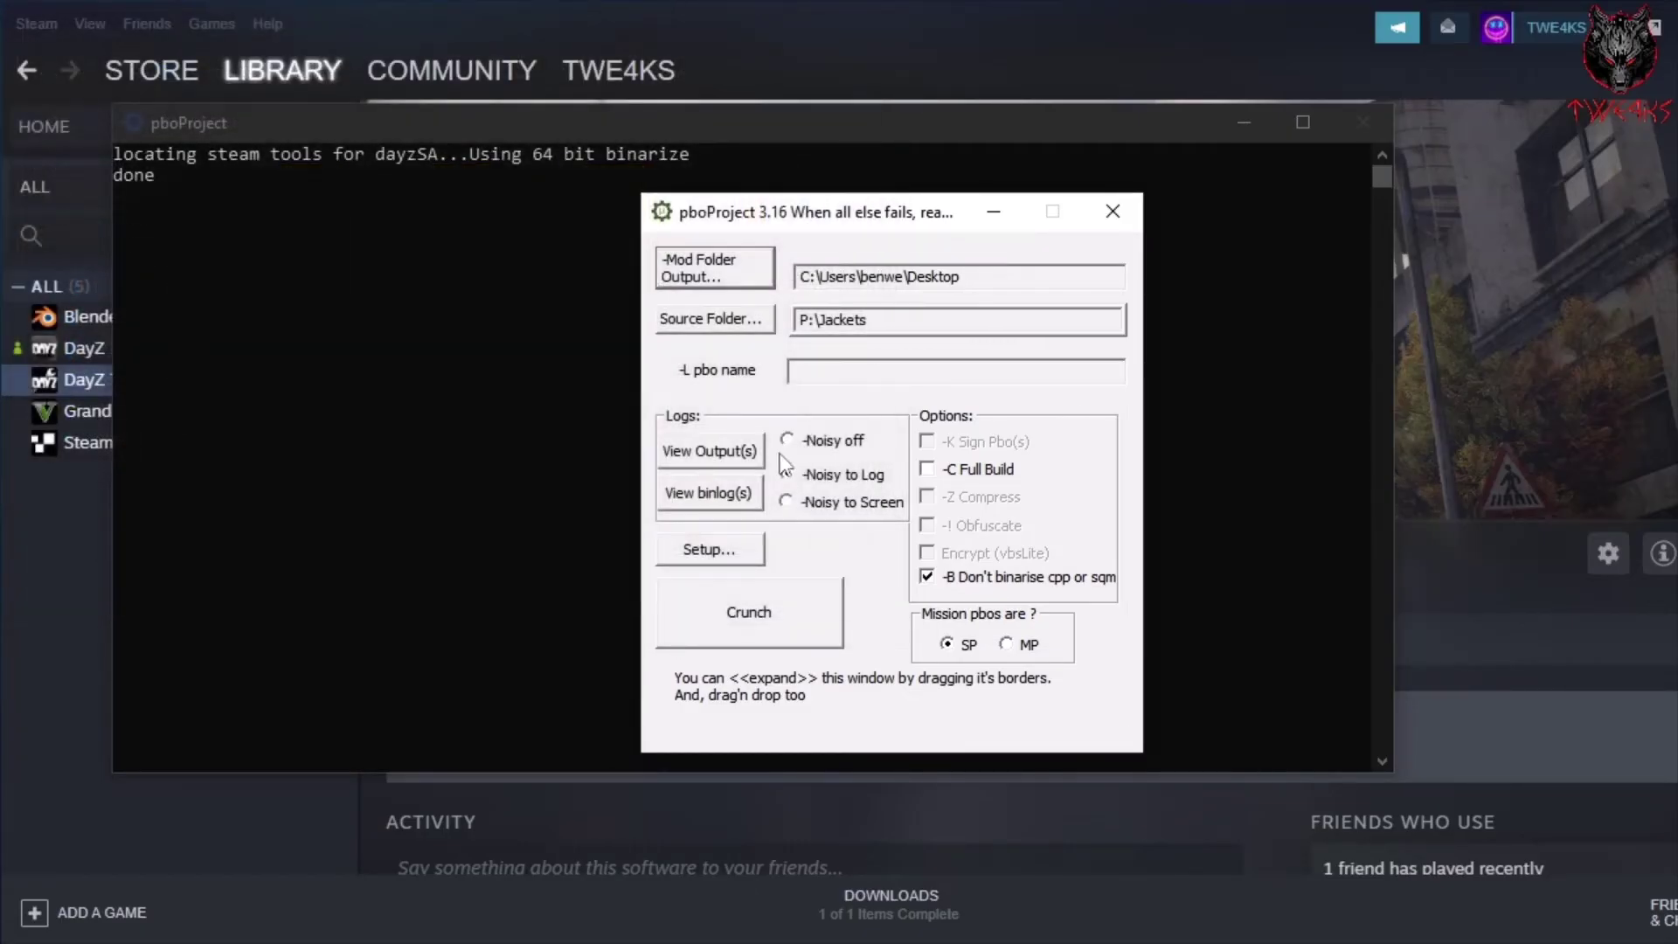
Set the pboProject source folder to CustomClothing on the P: drive
{"action": "left_click", "coordinate": [745, 321]}
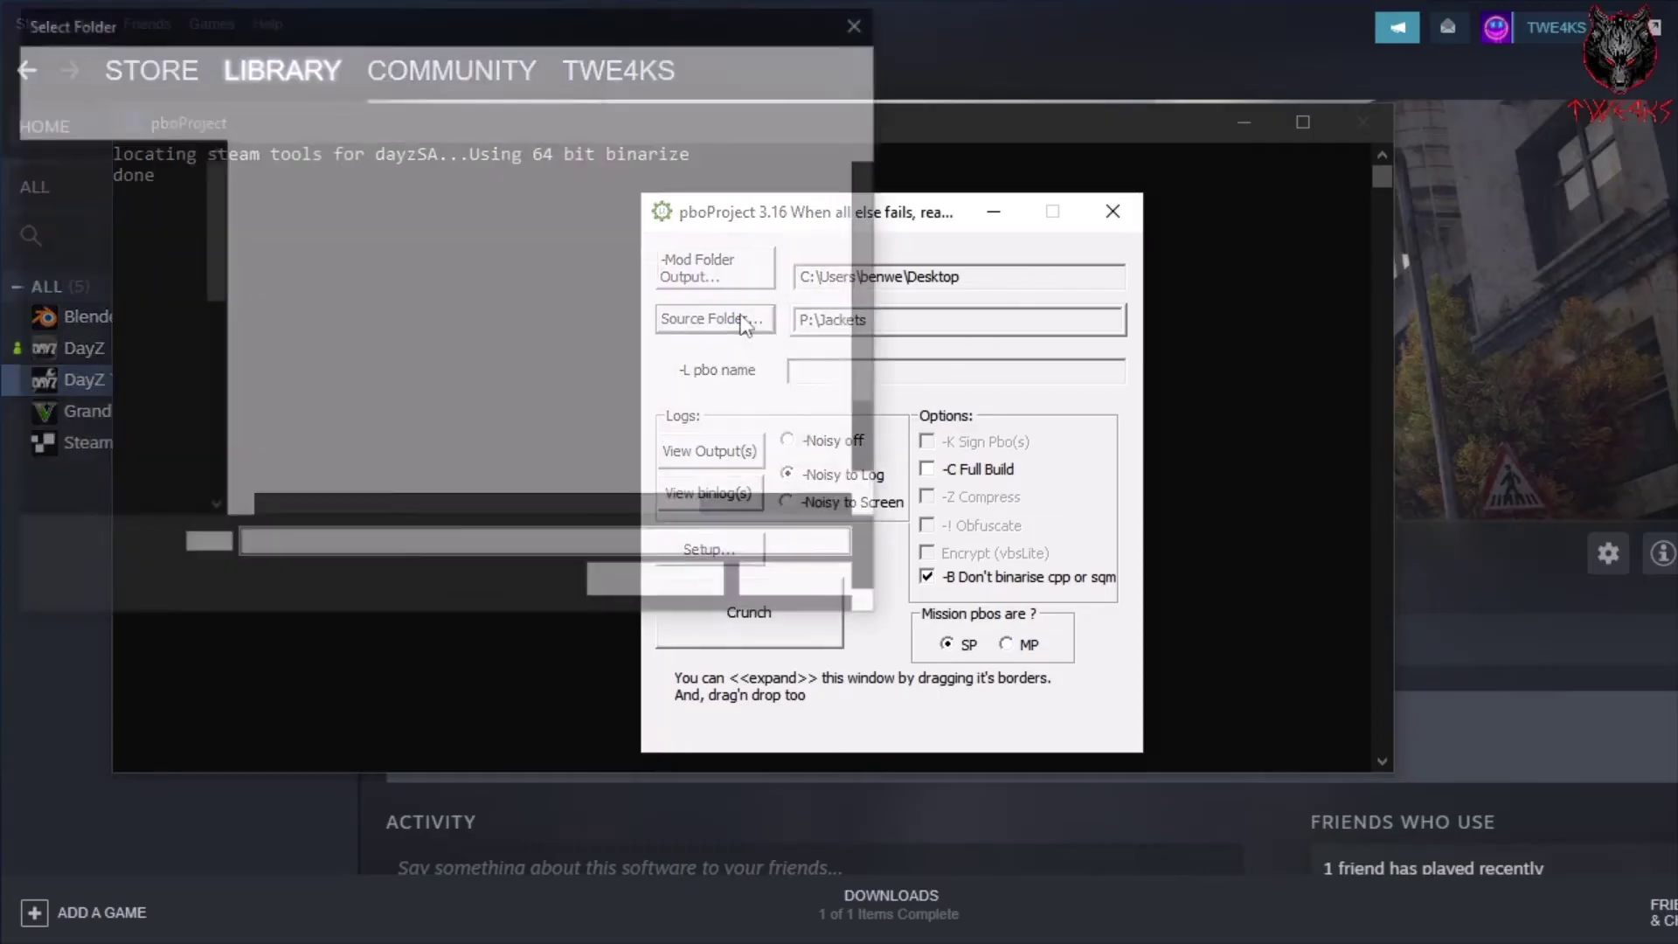
{"action": "scroll", "coordinate": [70, 484], "scroll_direction": "down", "scroll_amount": 2}
{"action": "scroll", "coordinate": [70, 483], "scroll_direction": "down", "scroll_amount": 4}
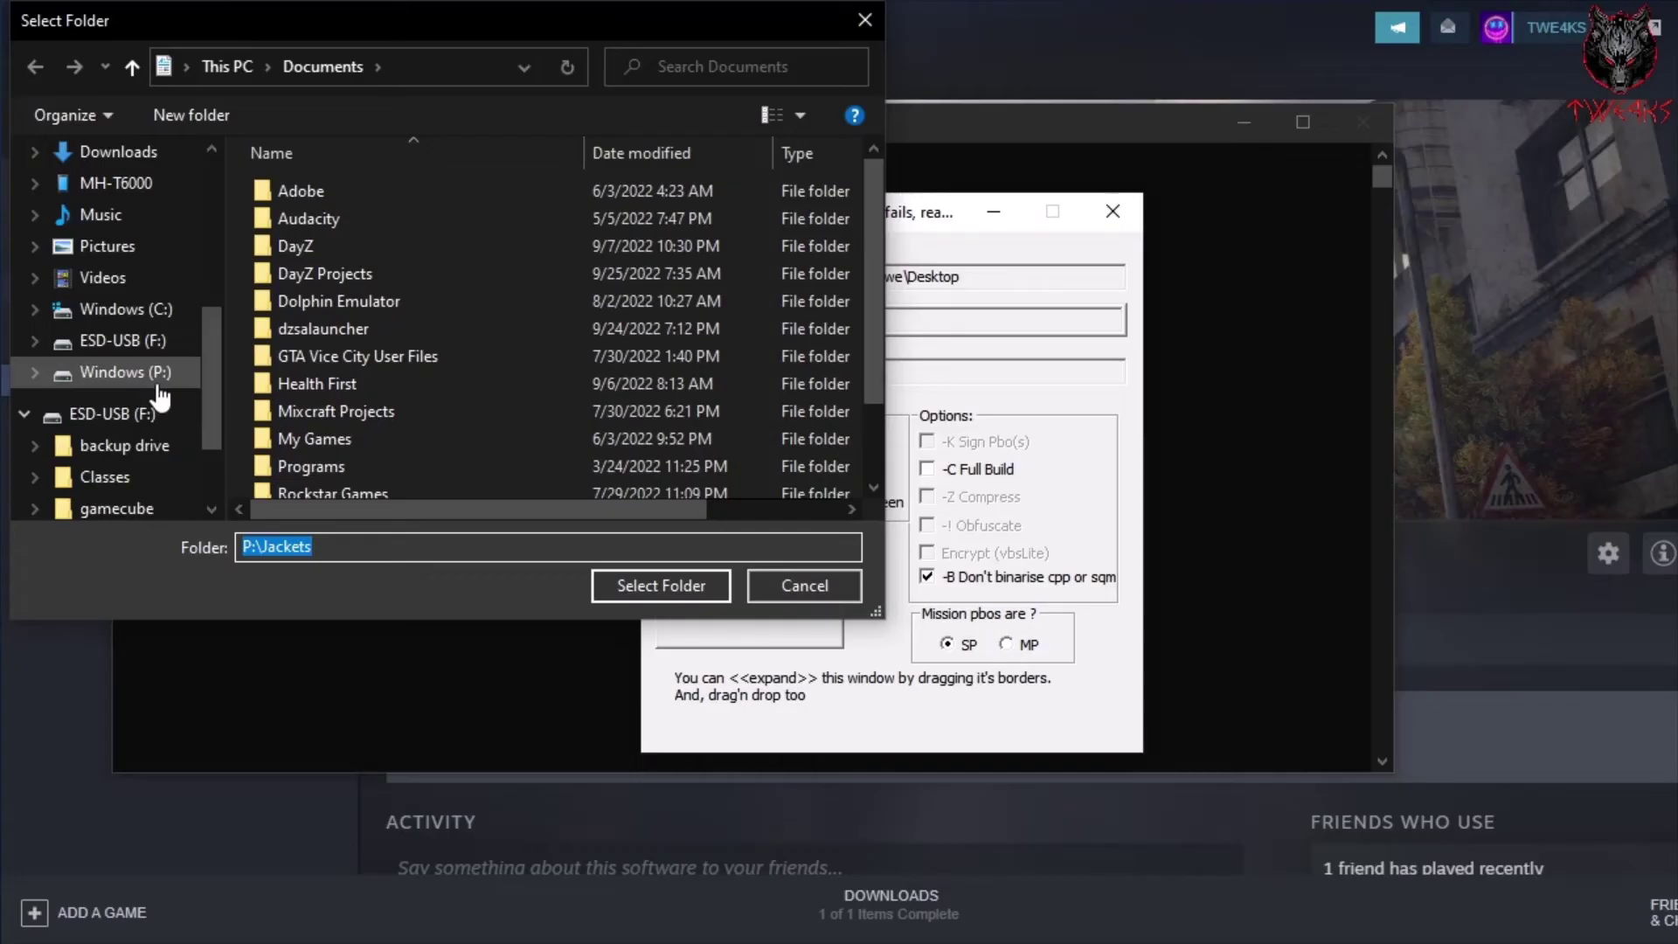
{"action": "left_click", "coordinate": [157, 376]}
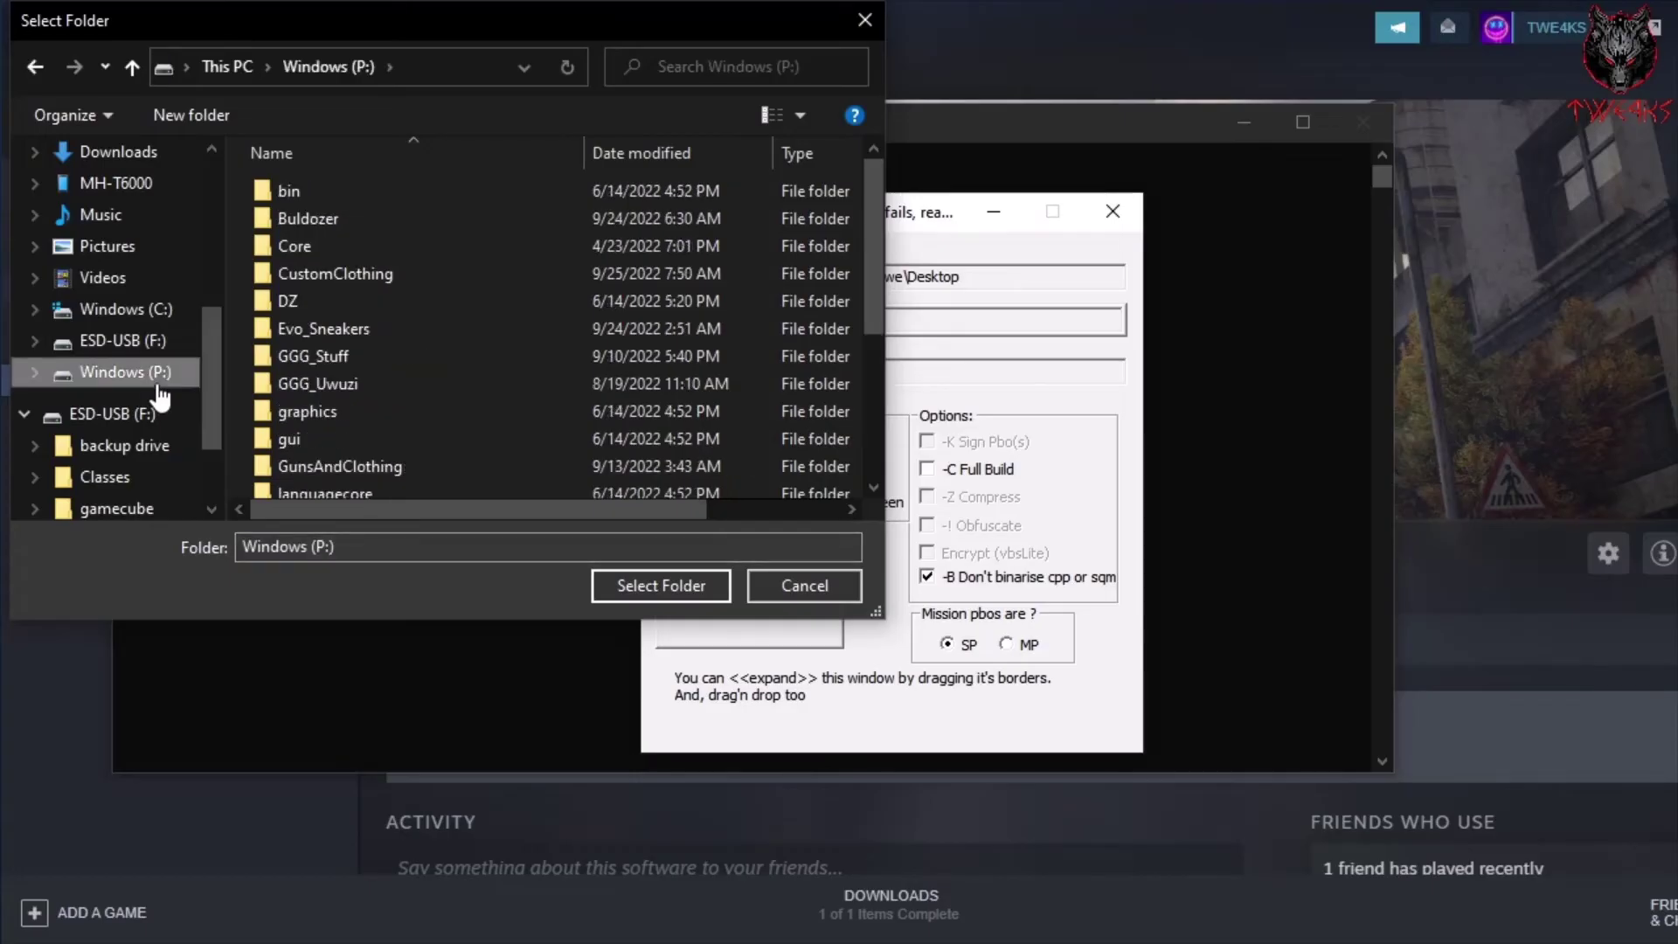
{"action": "left_click", "coordinate": [342, 274]}
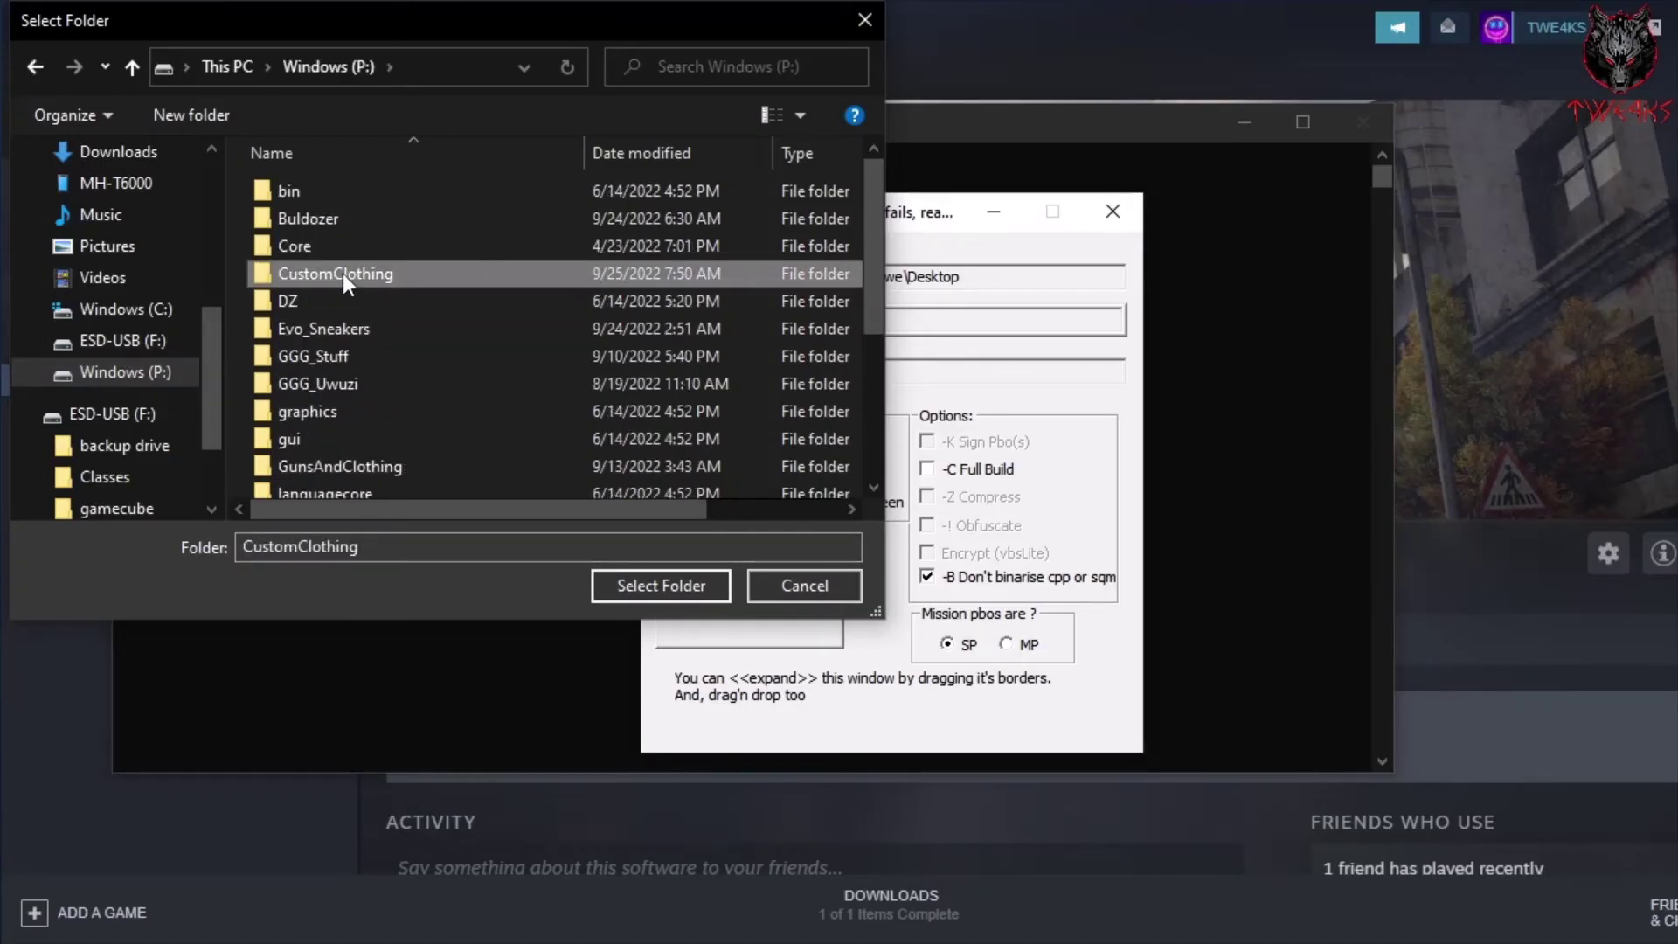
{"action": "left_click", "coordinate": [694, 584]}
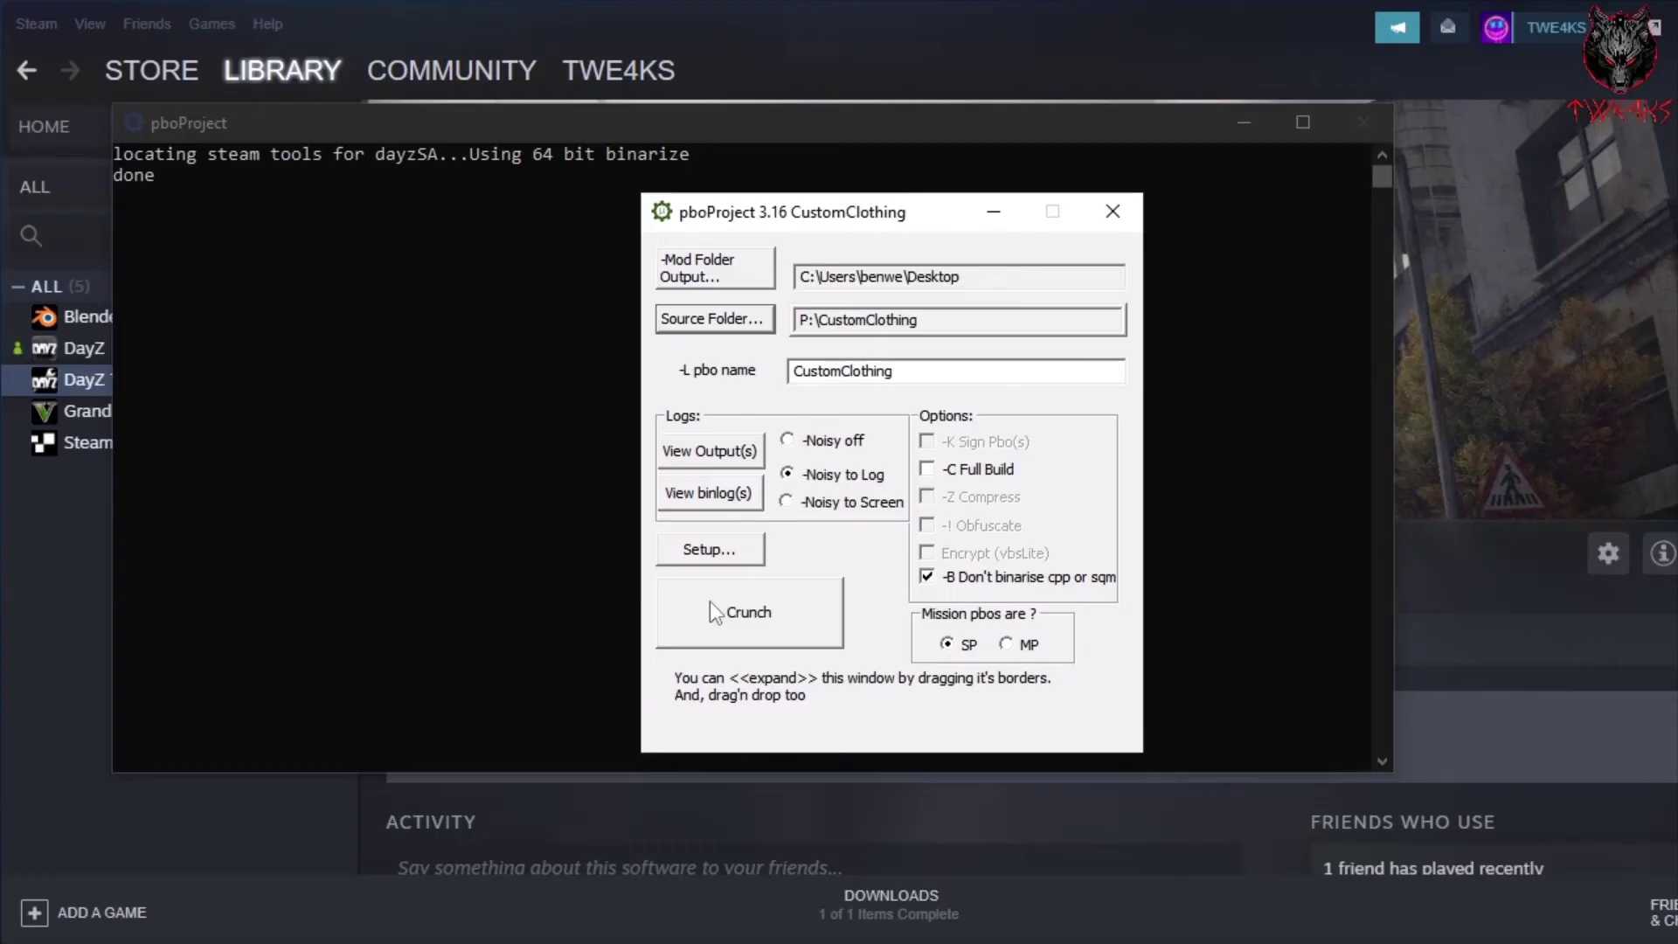
Crunch the CustomClothing source into a PBO and close the pboProject dialog
{"action": "left_click", "coordinate": [710, 601]}
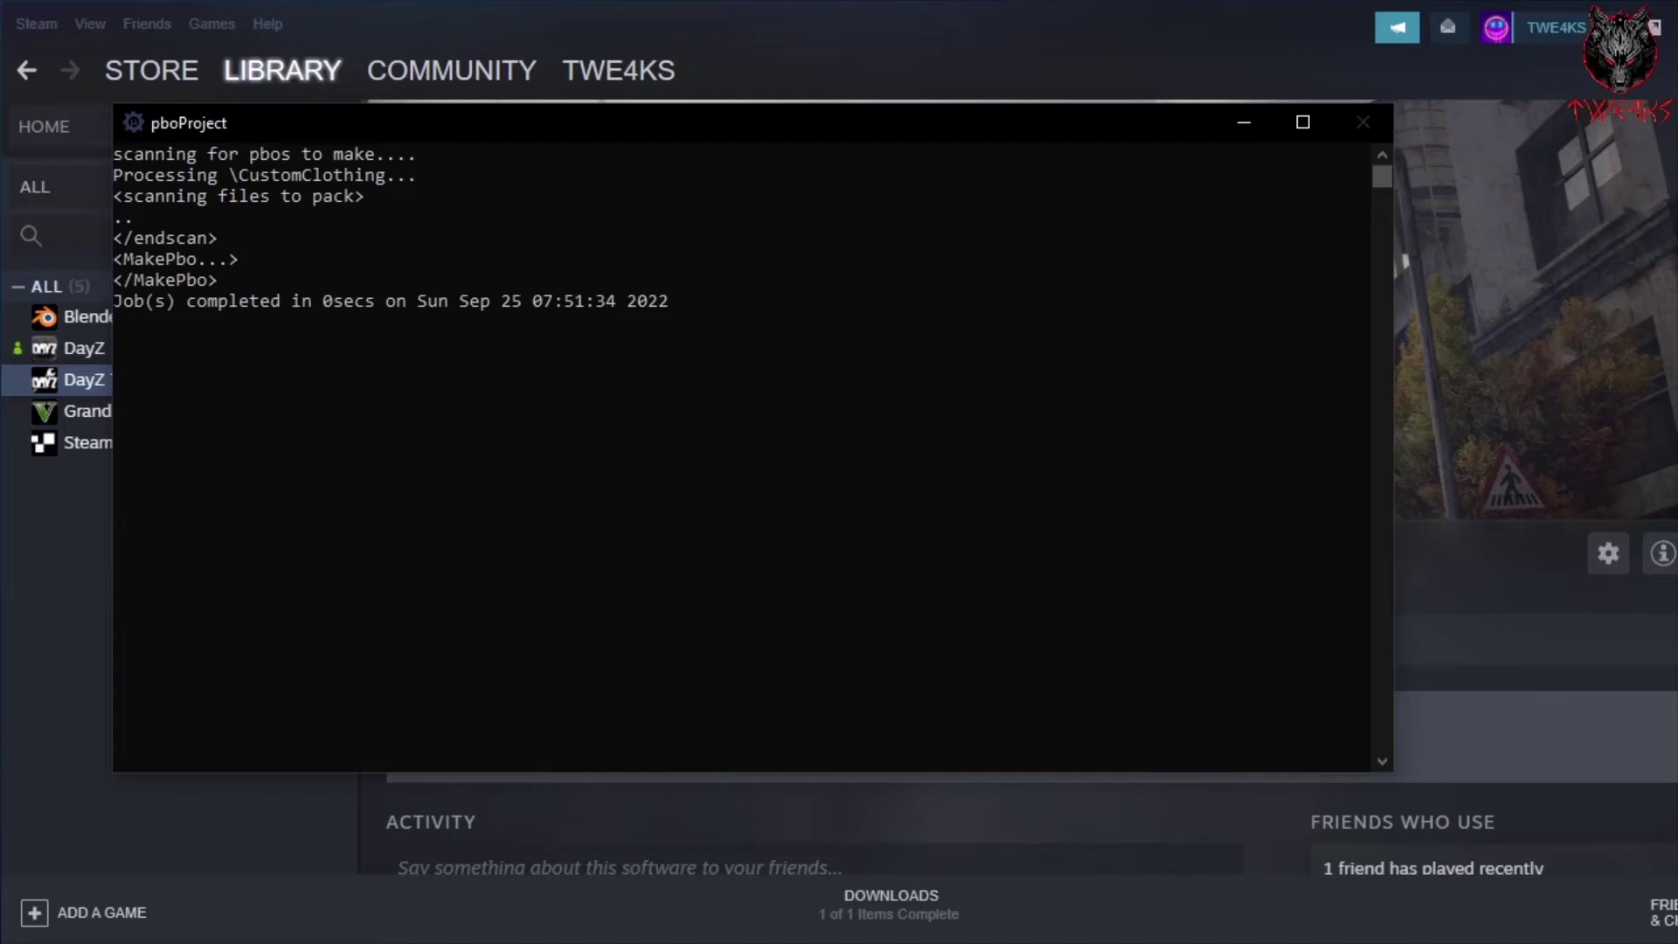
{"action": "mouse_move", "coordinate": [1167, 795]}
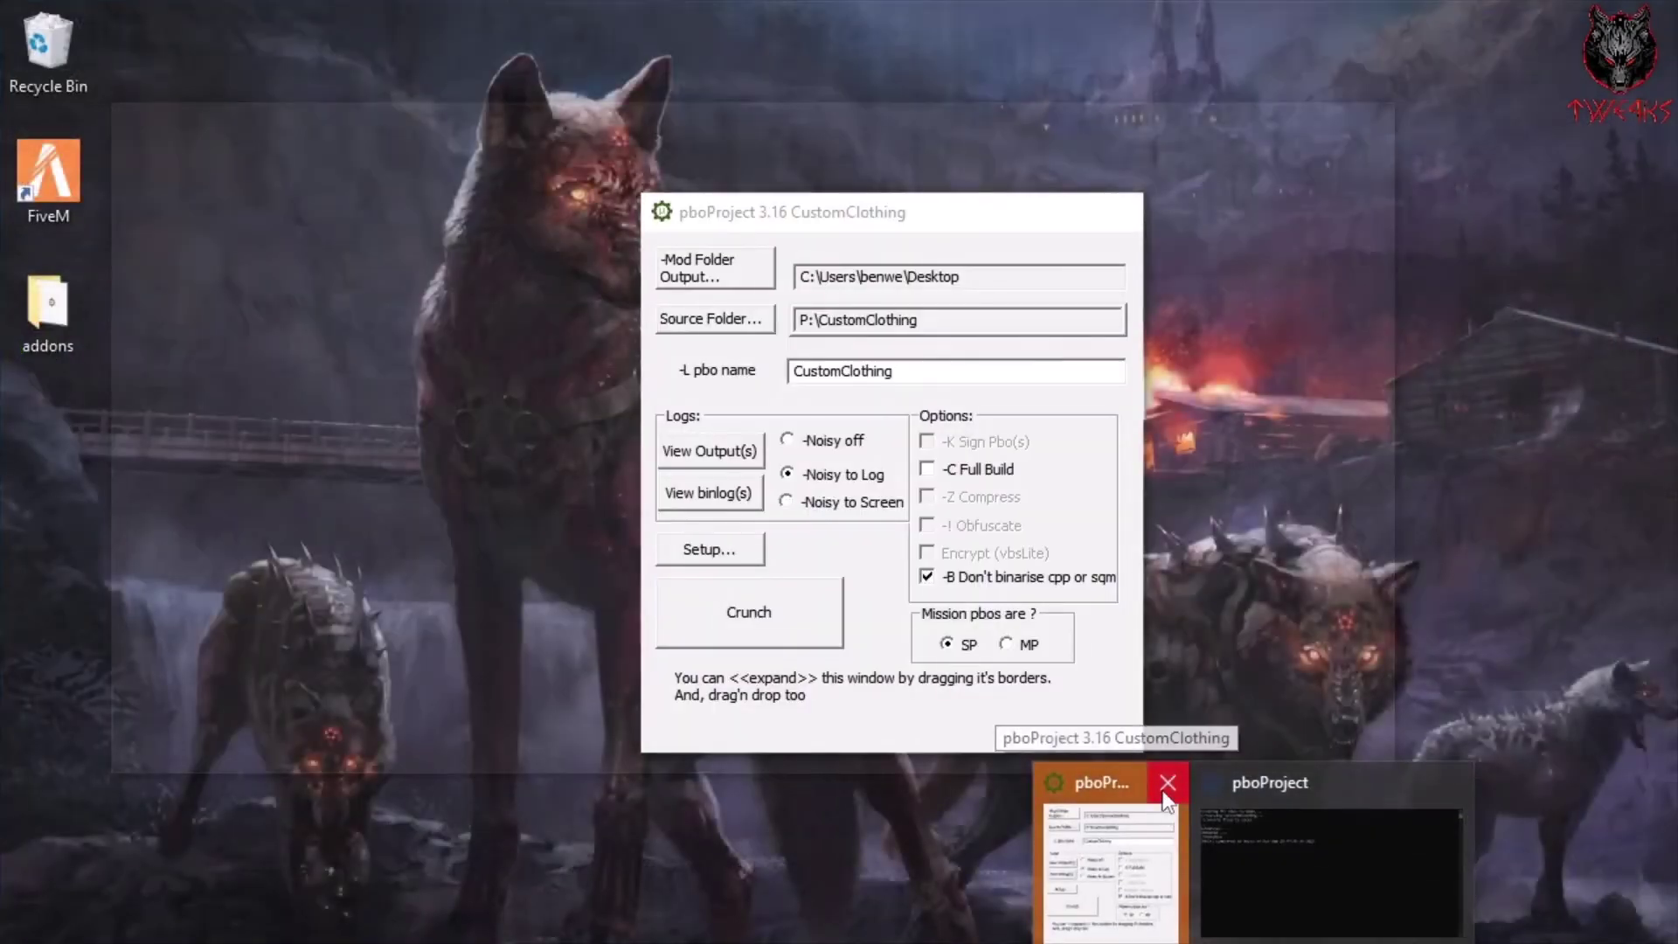
{"action": "left_click", "coordinate": [1167, 784]}
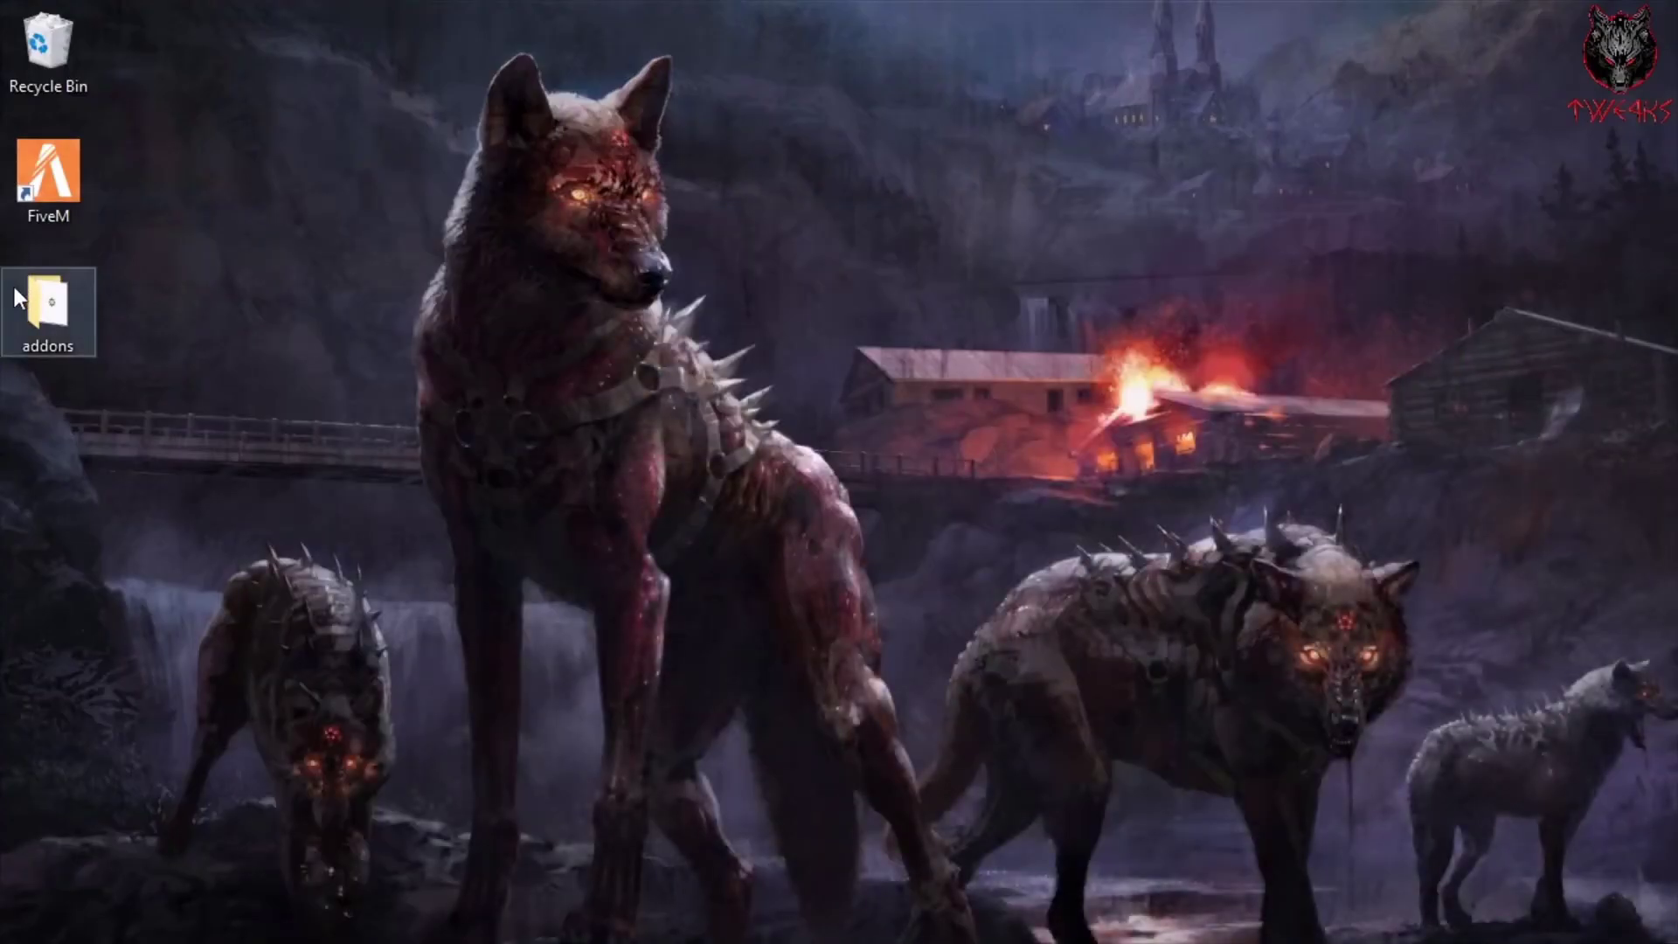
Move the CustomClothing PBO out of the desktop's addons folder onto the desktop and close that folder
{"action": "double_click", "coordinate": [18, 287]}
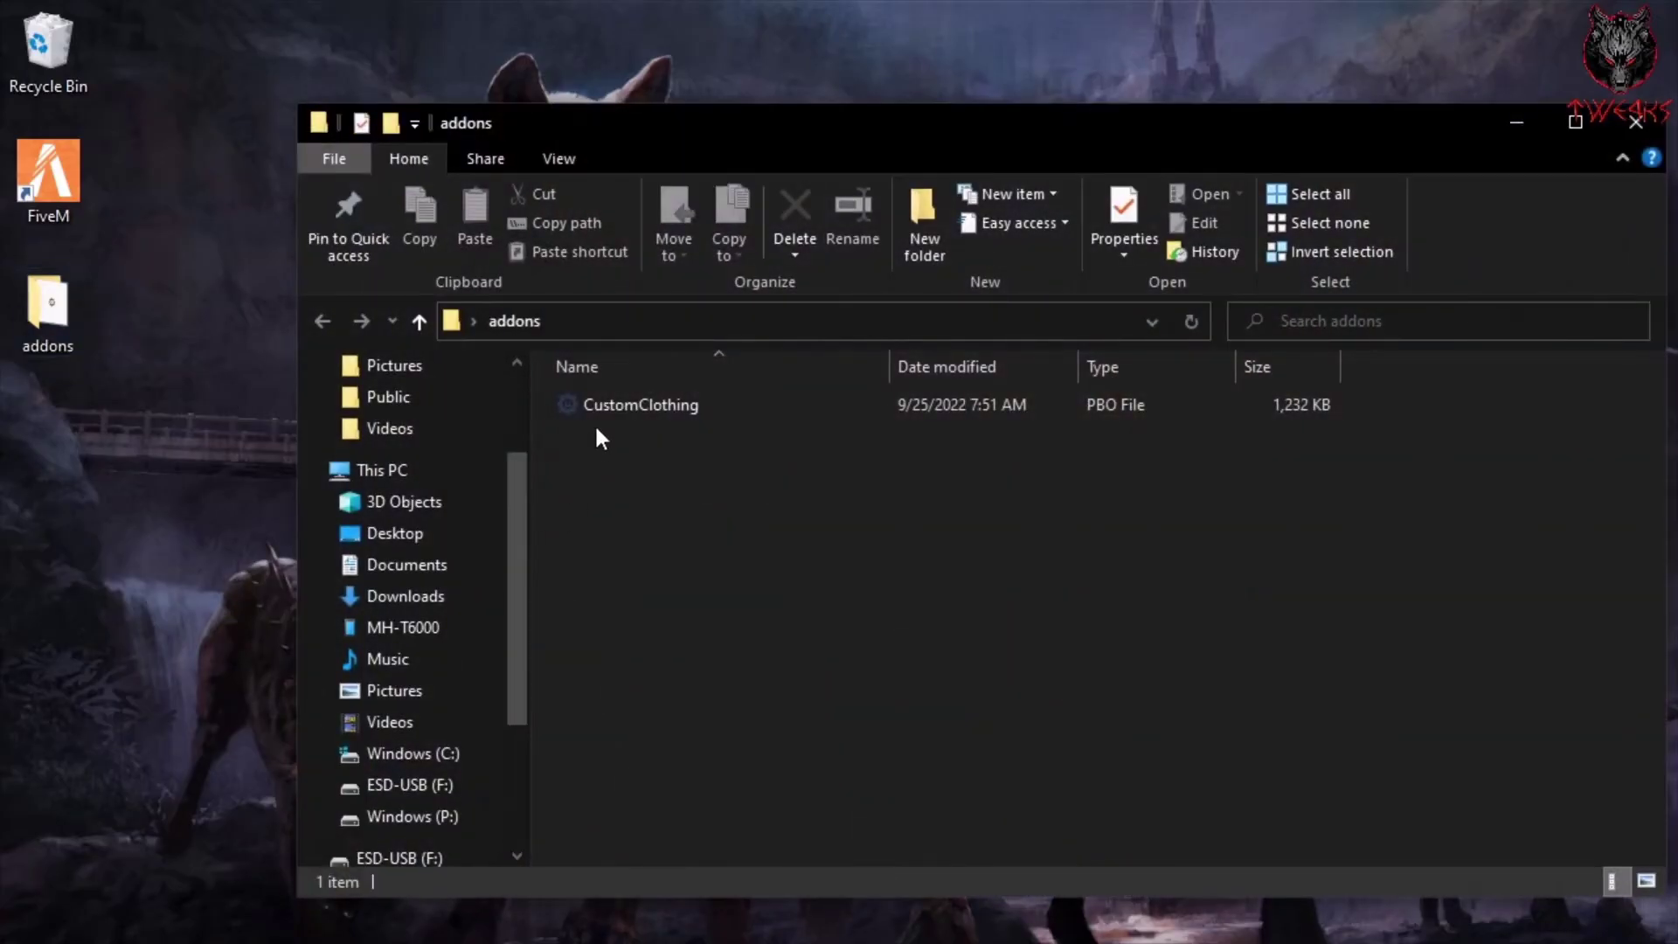
{"action": "left_click_drag", "start_coordinate": [626, 400], "coordinate": [112, 520]}
{"action": "left_click", "coordinate": [1637, 122]}
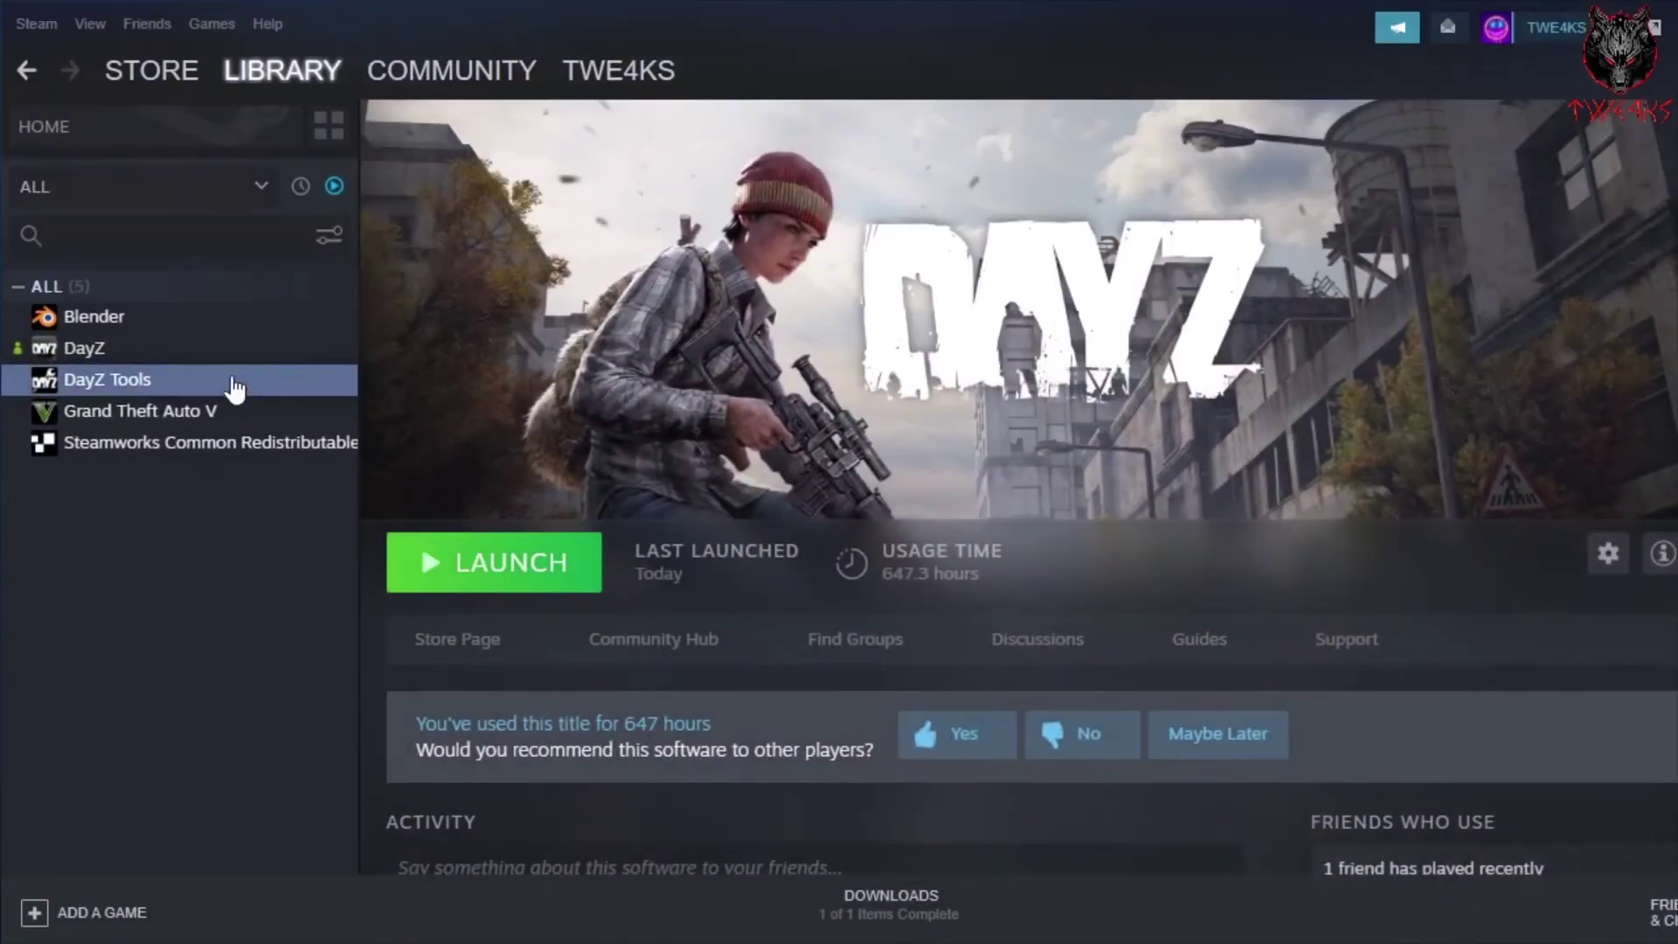
Browse DayZ's local files from the Steam library and move the CustomClothing PBO into the game's Addons folder
{"action": "left_click", "coordinate": [219, 360]}
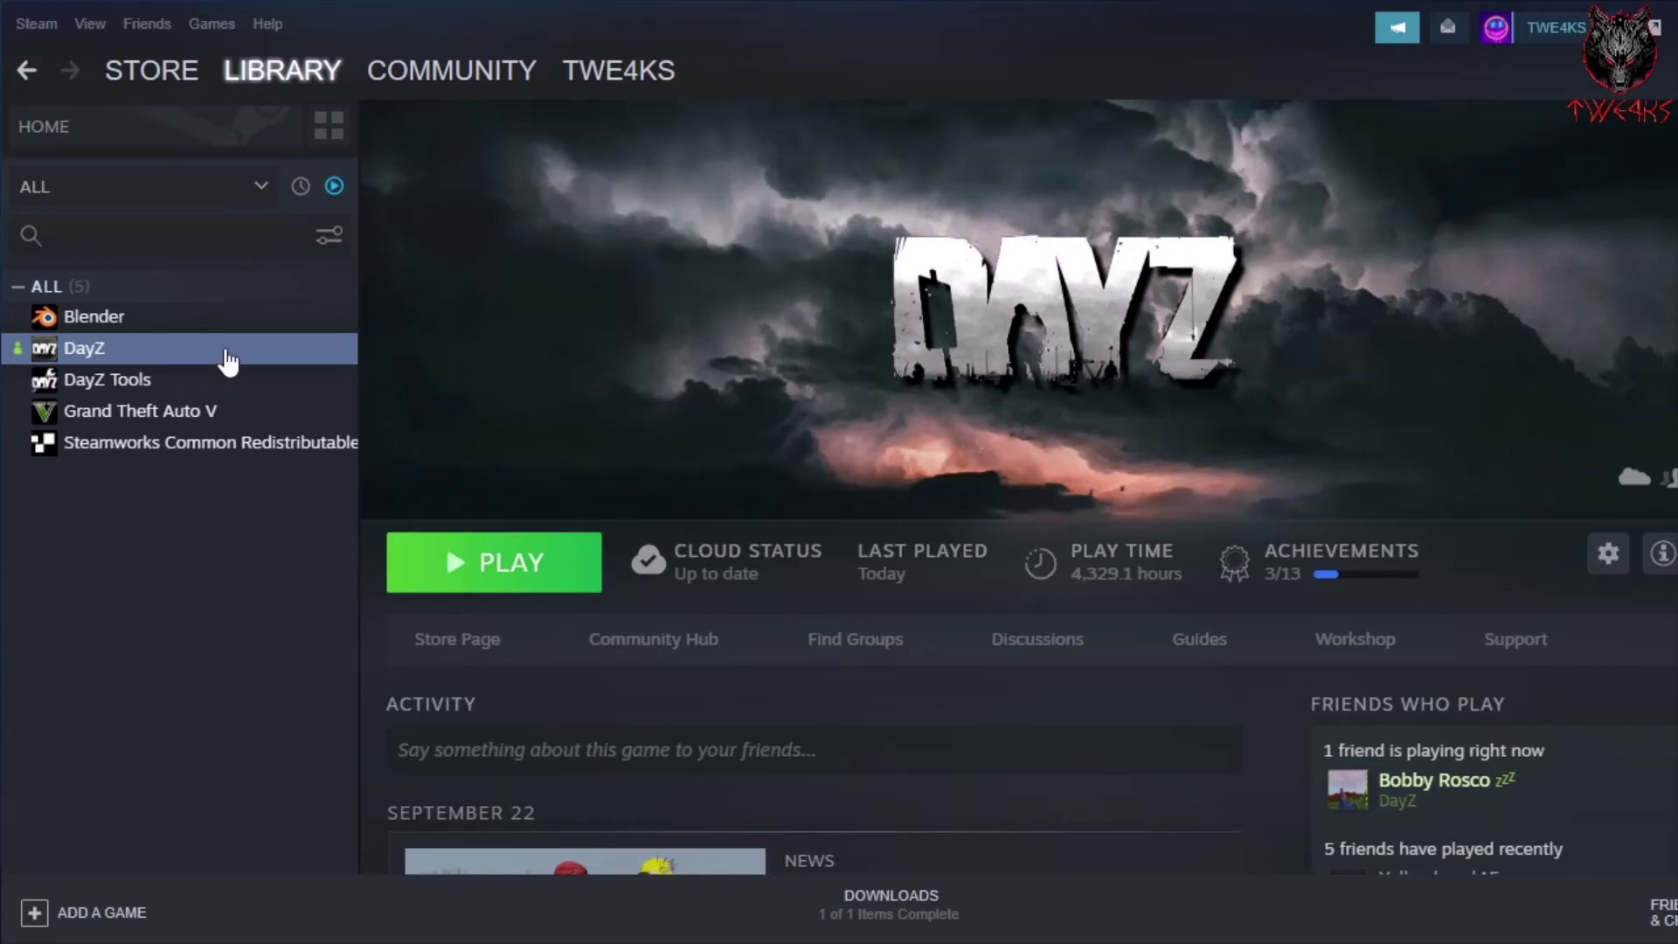
{"action": "right_click", "coordinate": [226, 354]}
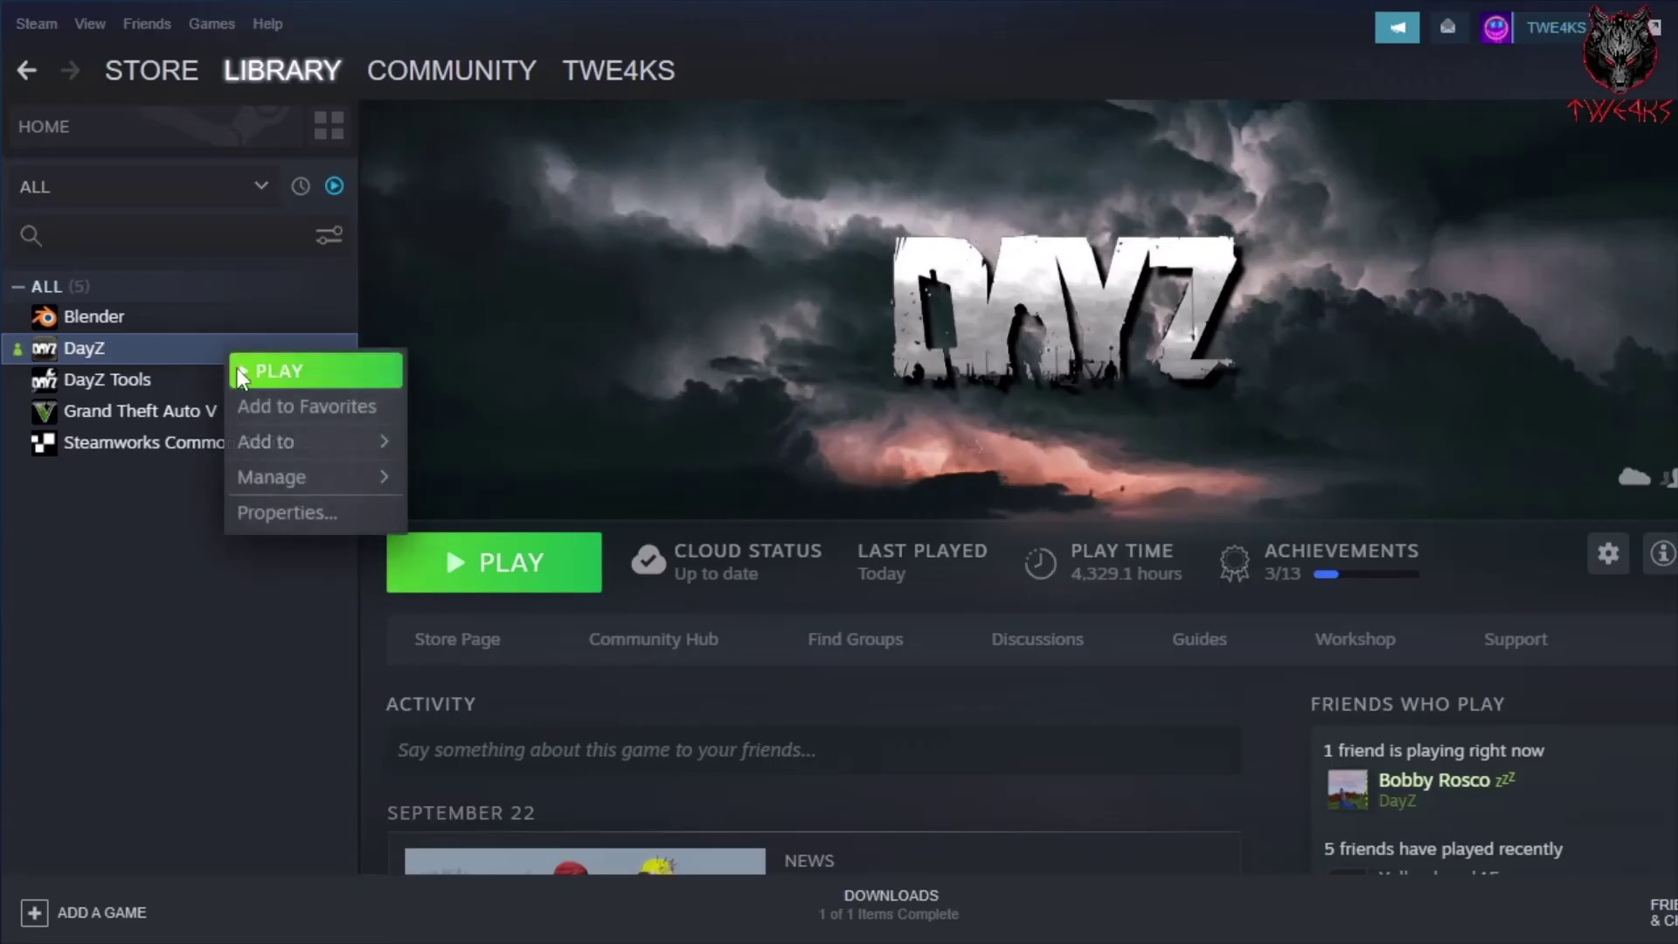
{"action": "mouse_move", "coordinate": [279, 480]}
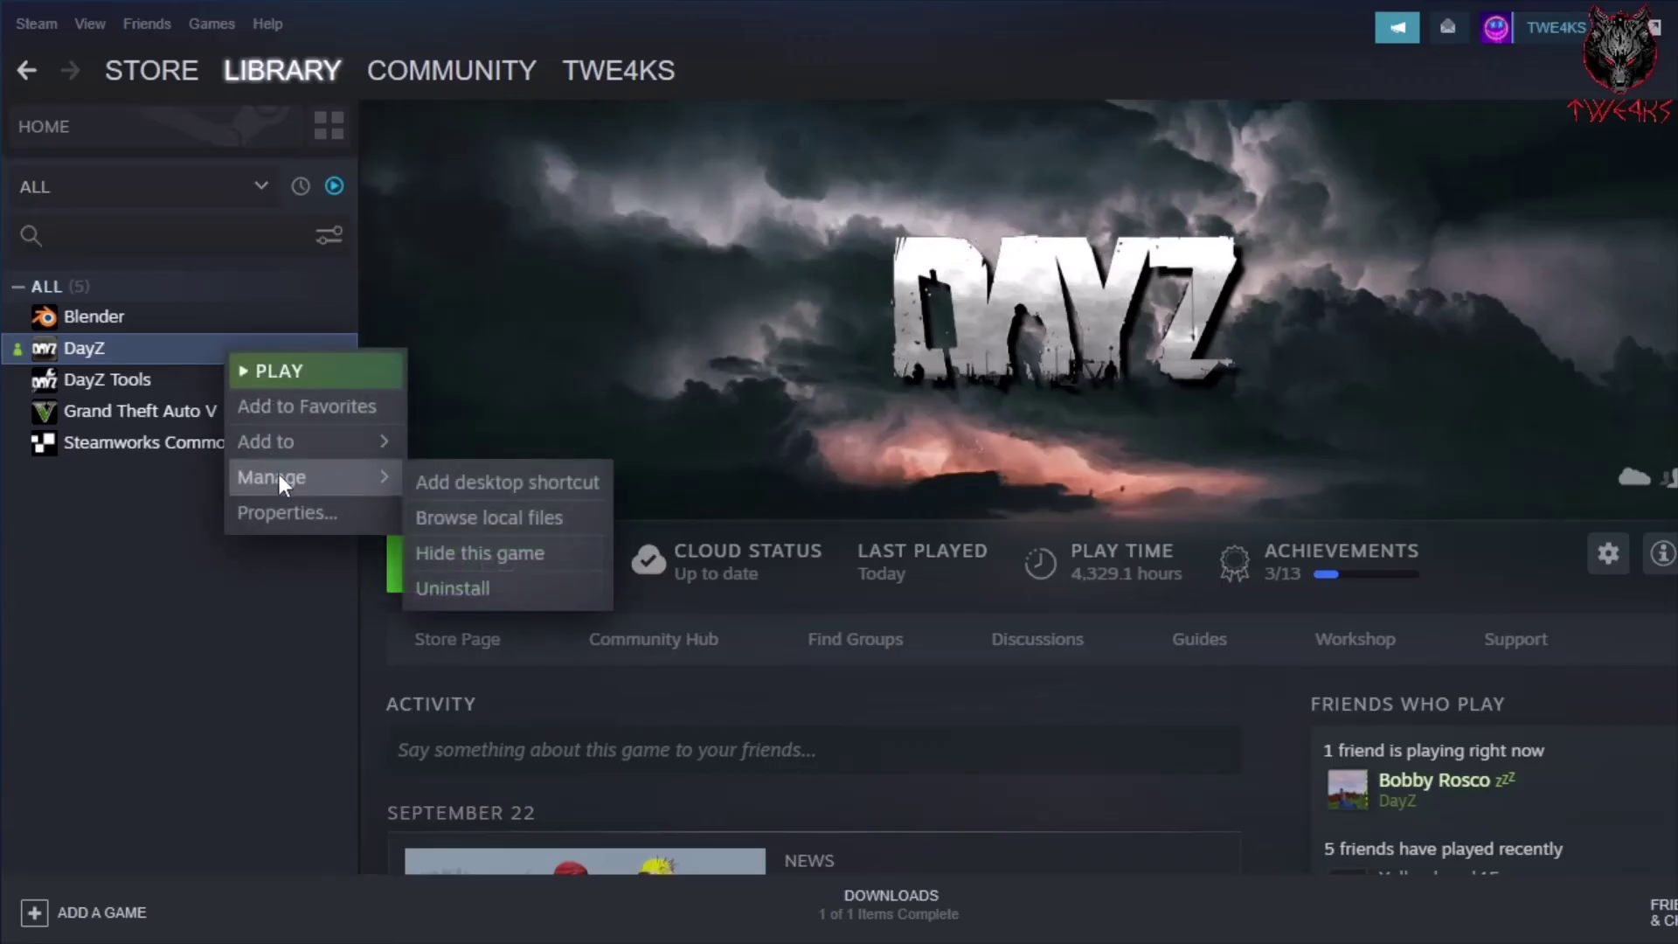
{"action": "left_click", "coordinate": [446, 516]}
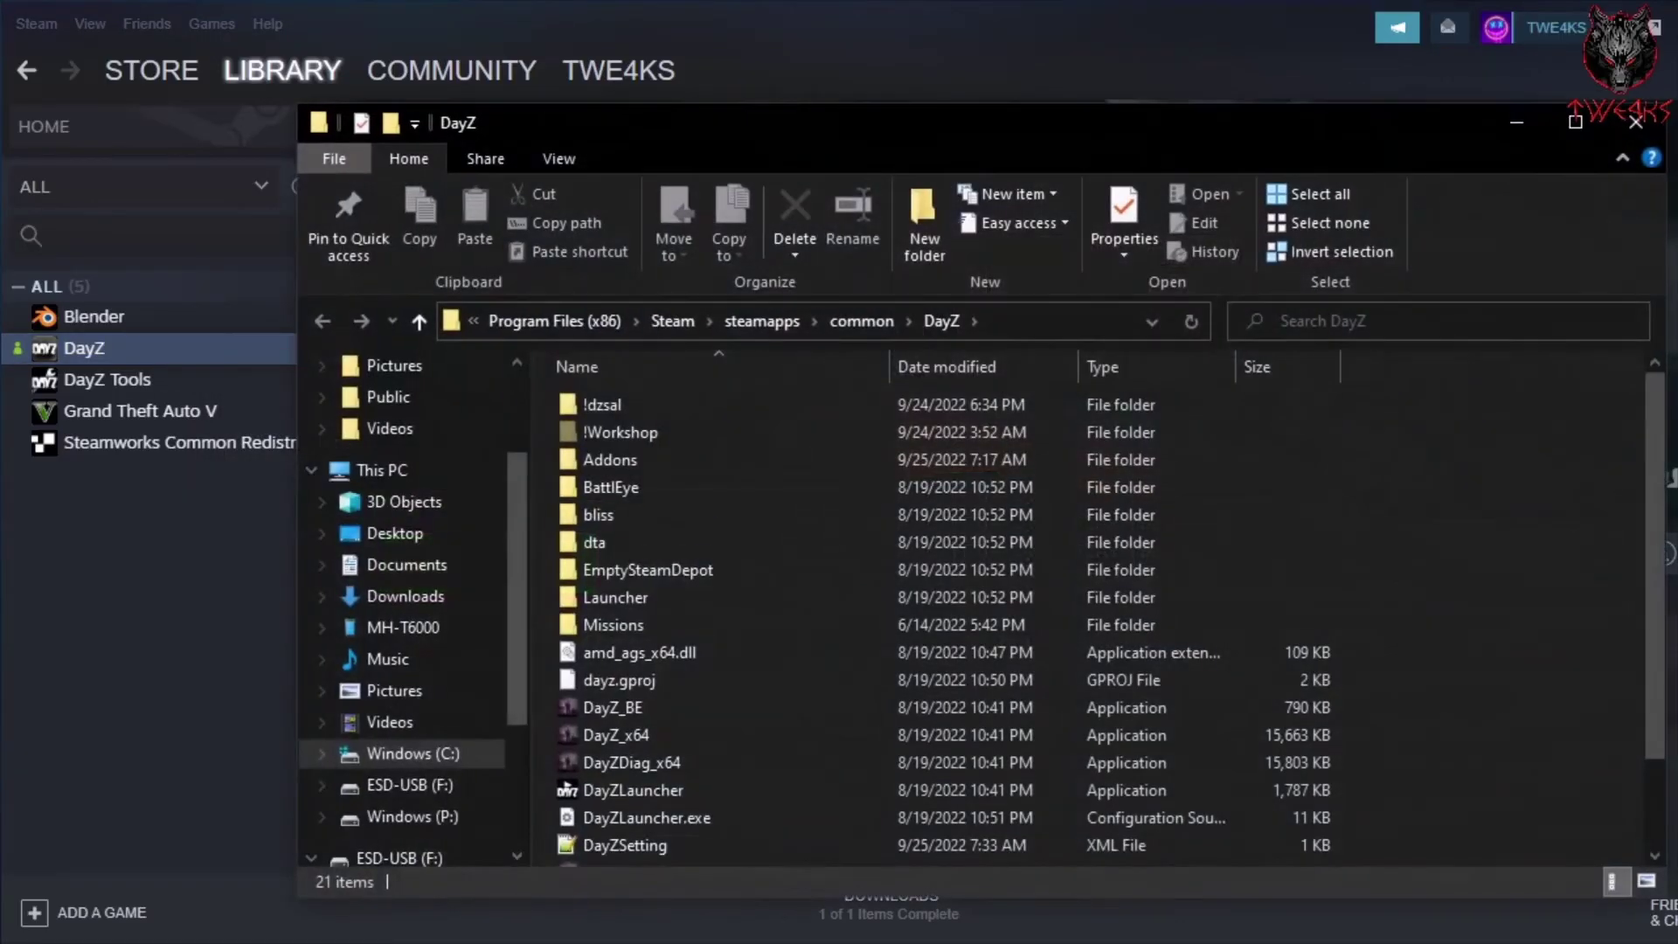
{"action": "double_click", "coordinate": [690, 461]}
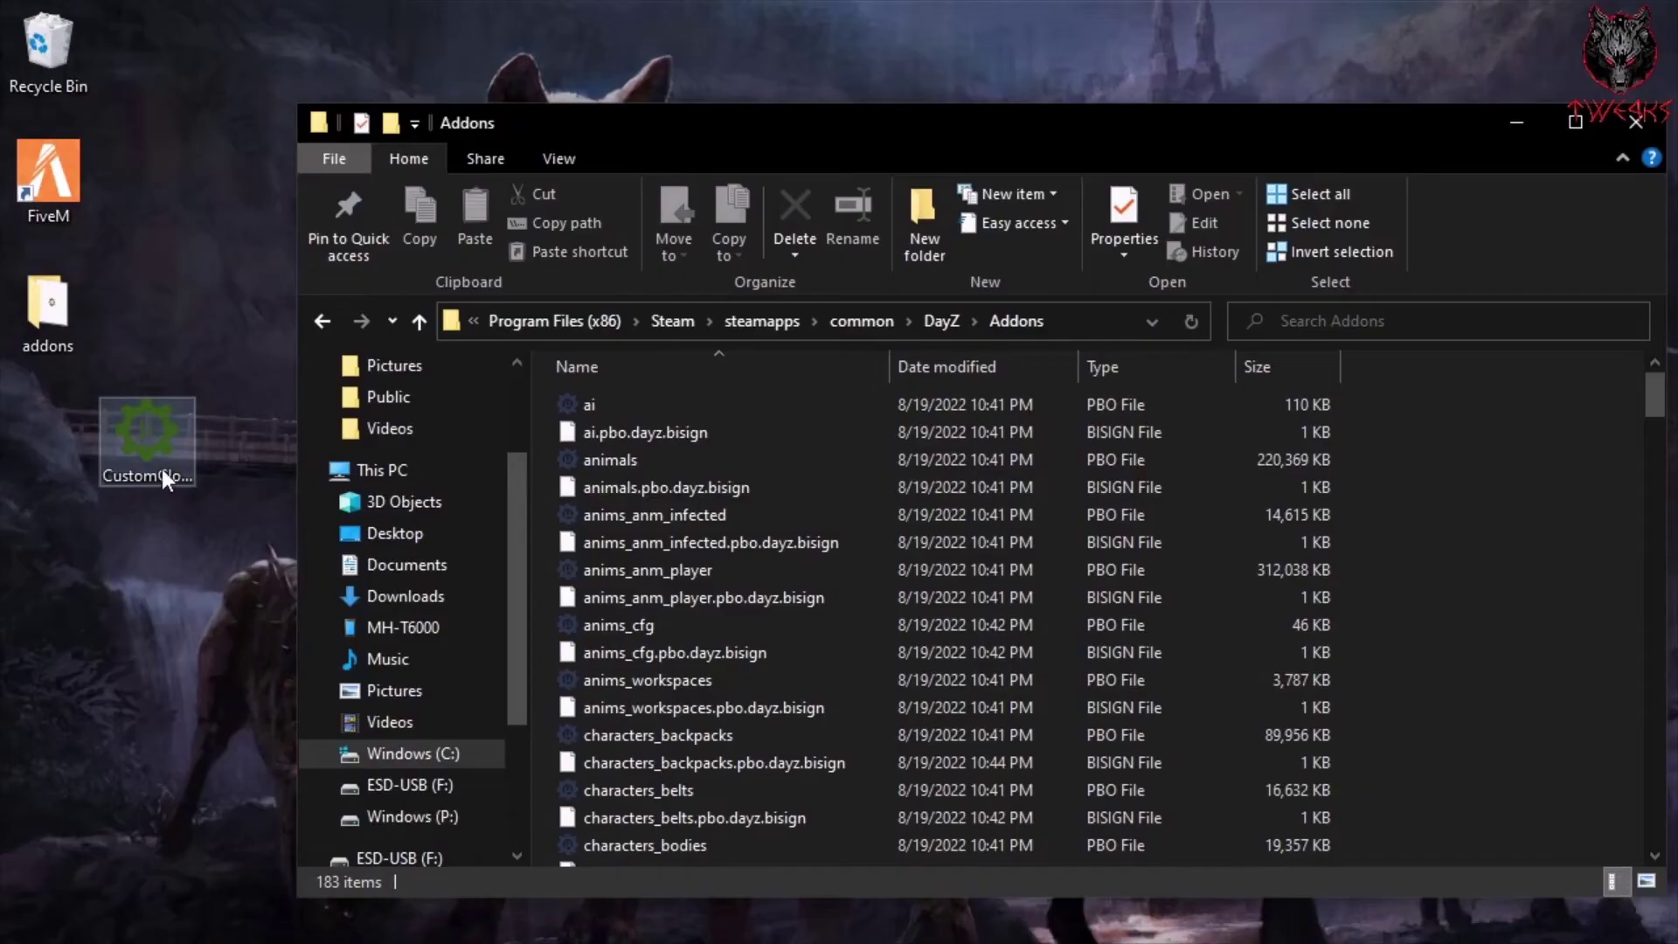
{"action": "left_click_drag", "start_coordinate": [145, 453], "coordinate": [736, 533]}
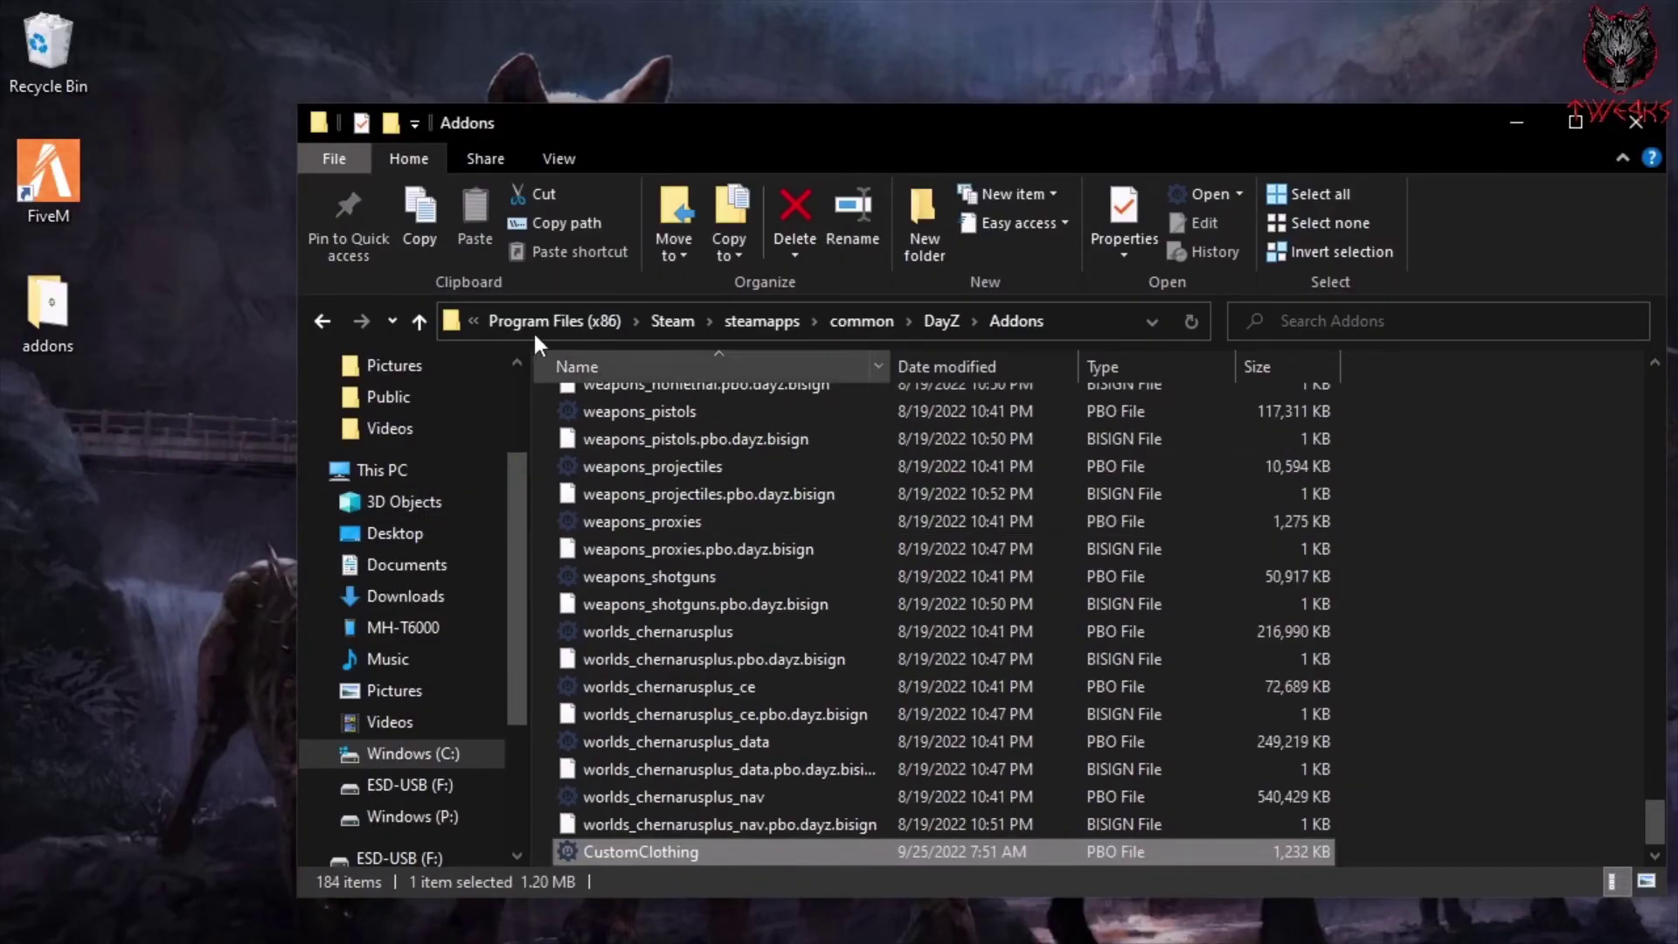
Run the DayZCommunityOfflineMode batch file from the game's Missions\DayZCommunityOfflineMode.ChernarusPlus folder
{"action": "left_click", "coordinate": [419, 323]}
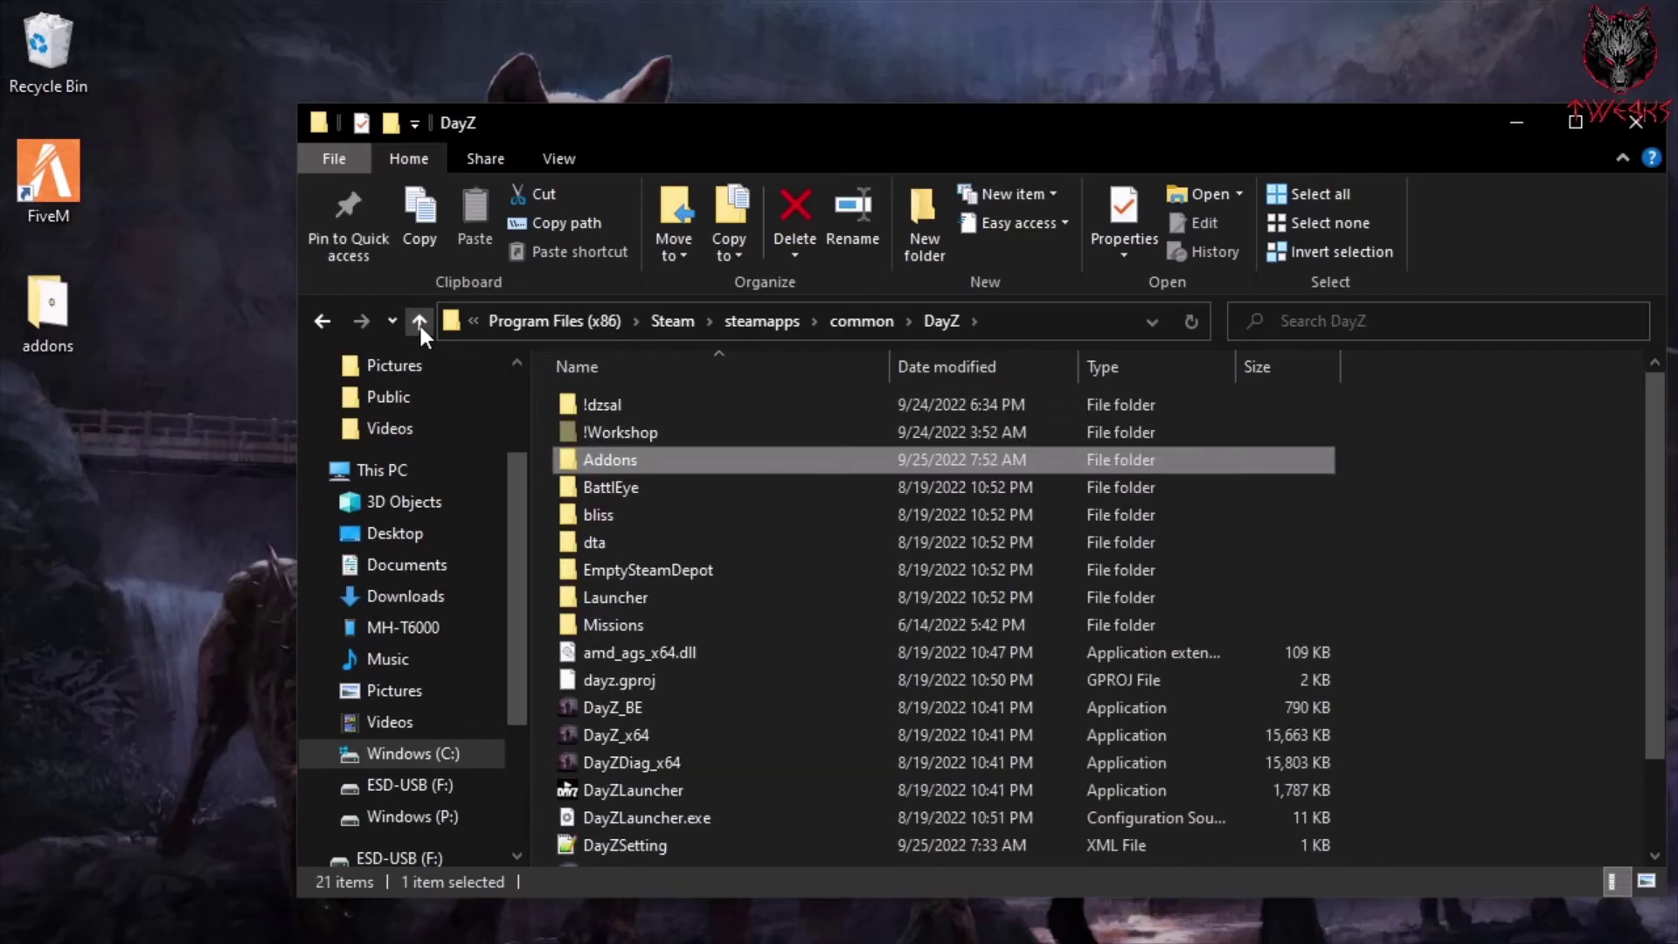
{"action": "left_click", "coordinate": [639, 619]}
{"action": "double_click", "coordinate": [640, 622]}
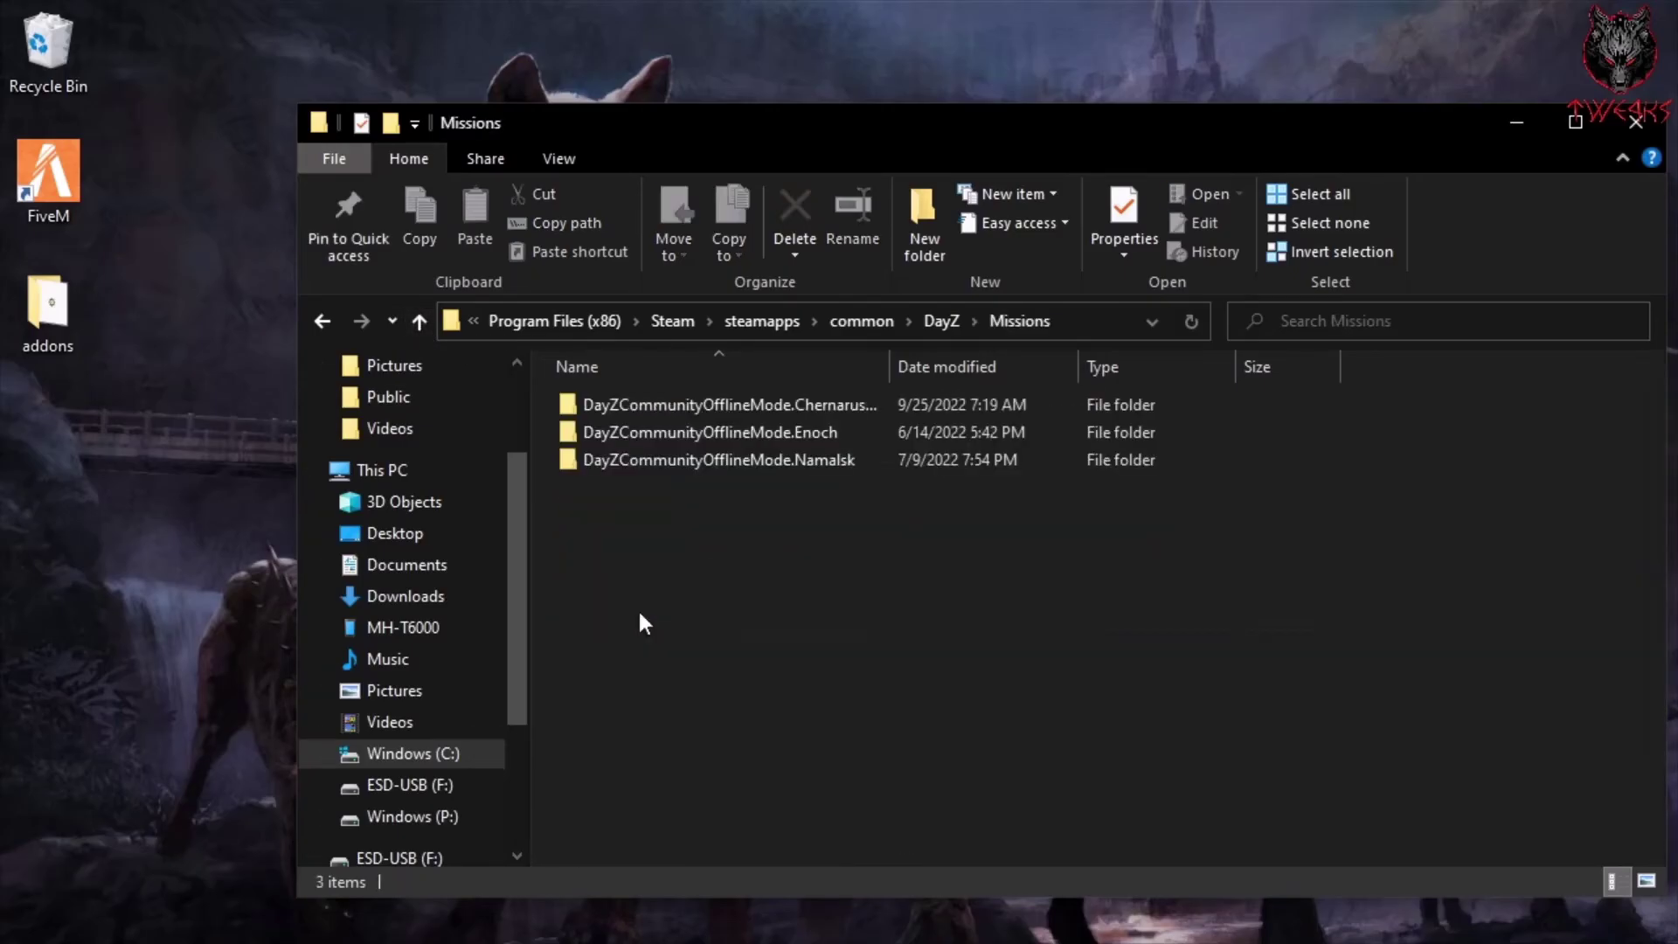
{"action": "double_click", "coordinate": [722, 409]}
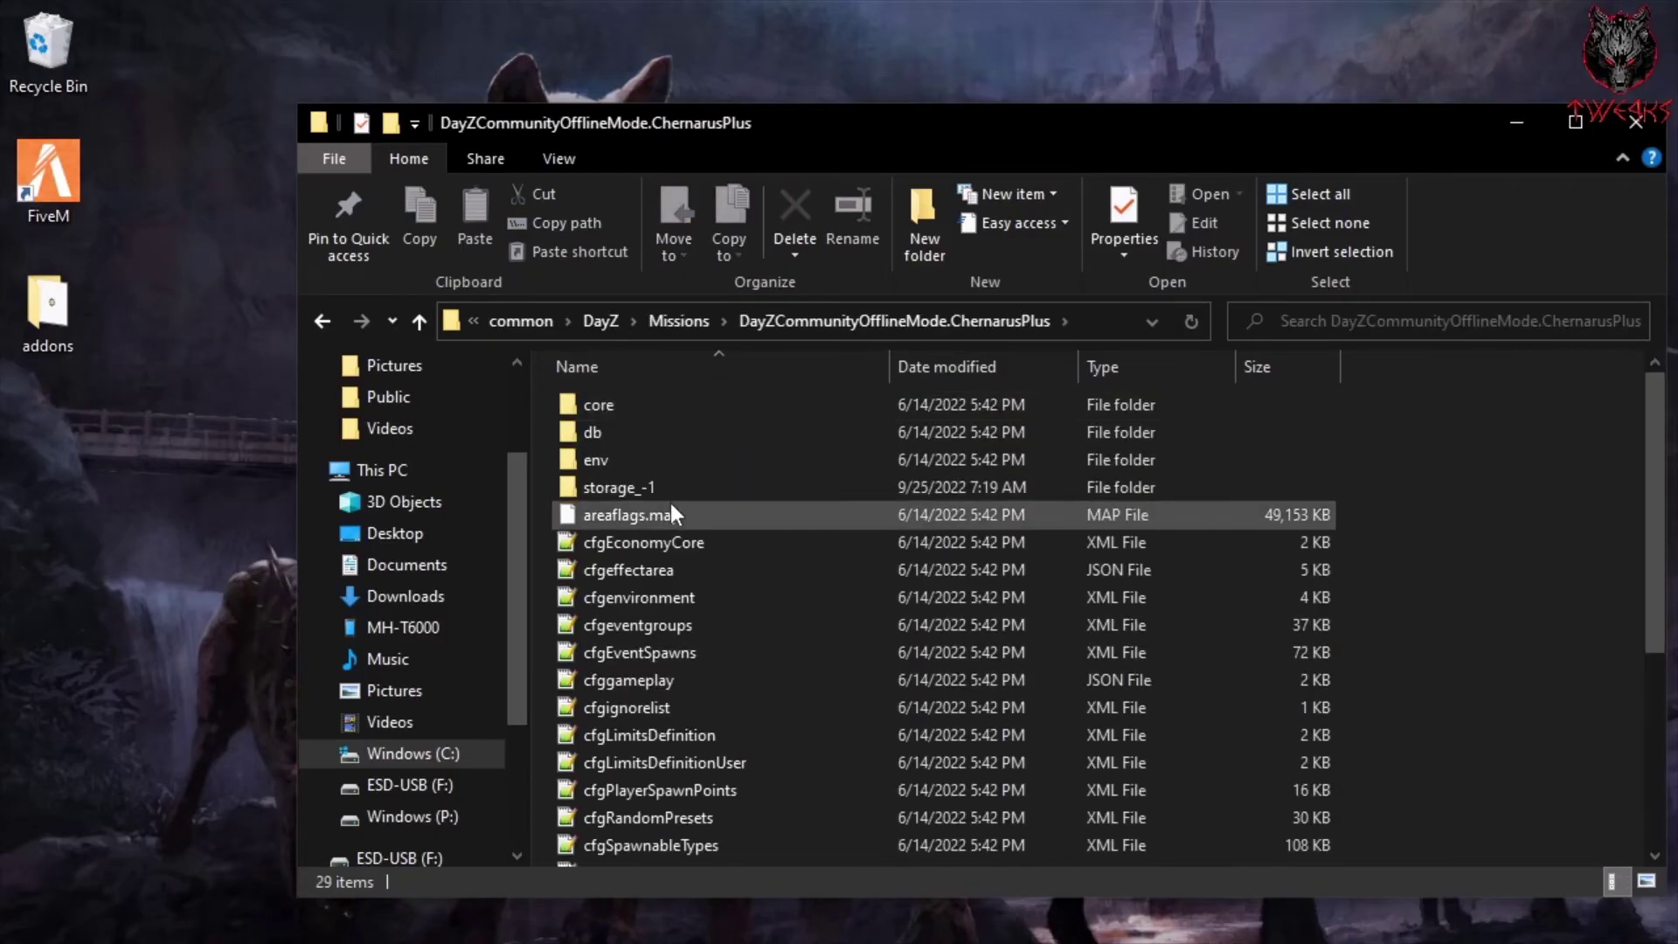
{"action": "scroll", "coordinate": [671, 507], "scroll_direction": "down", "scroll_amount": 4}
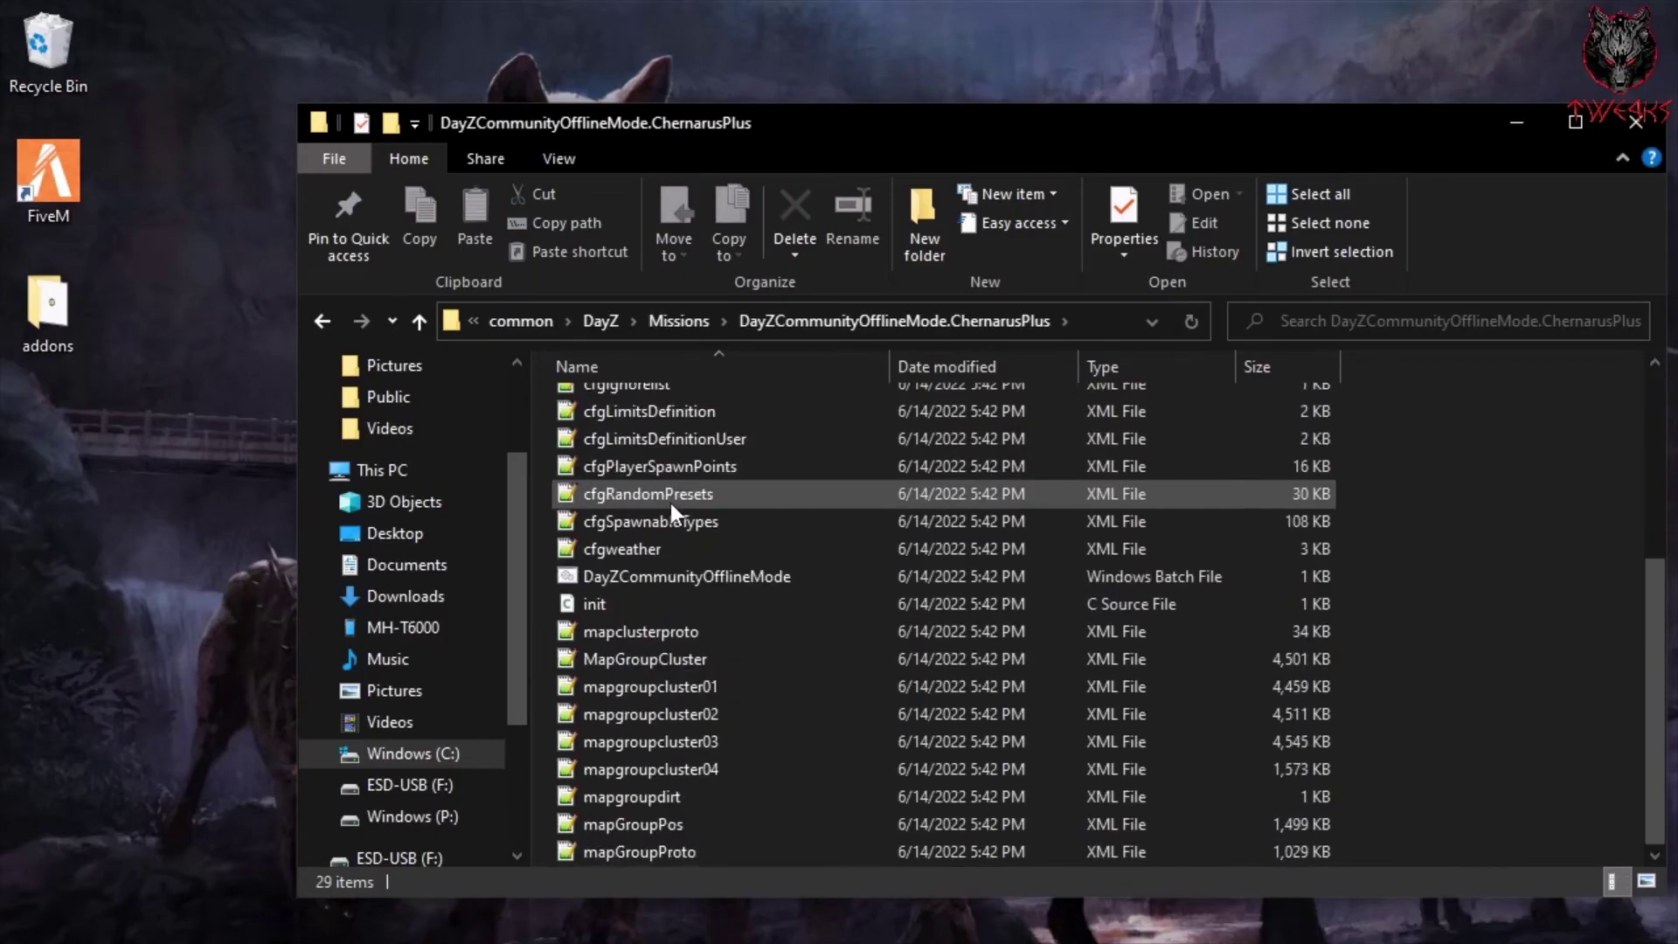
{"action": "left_click", "coordinate": [689, 579]}
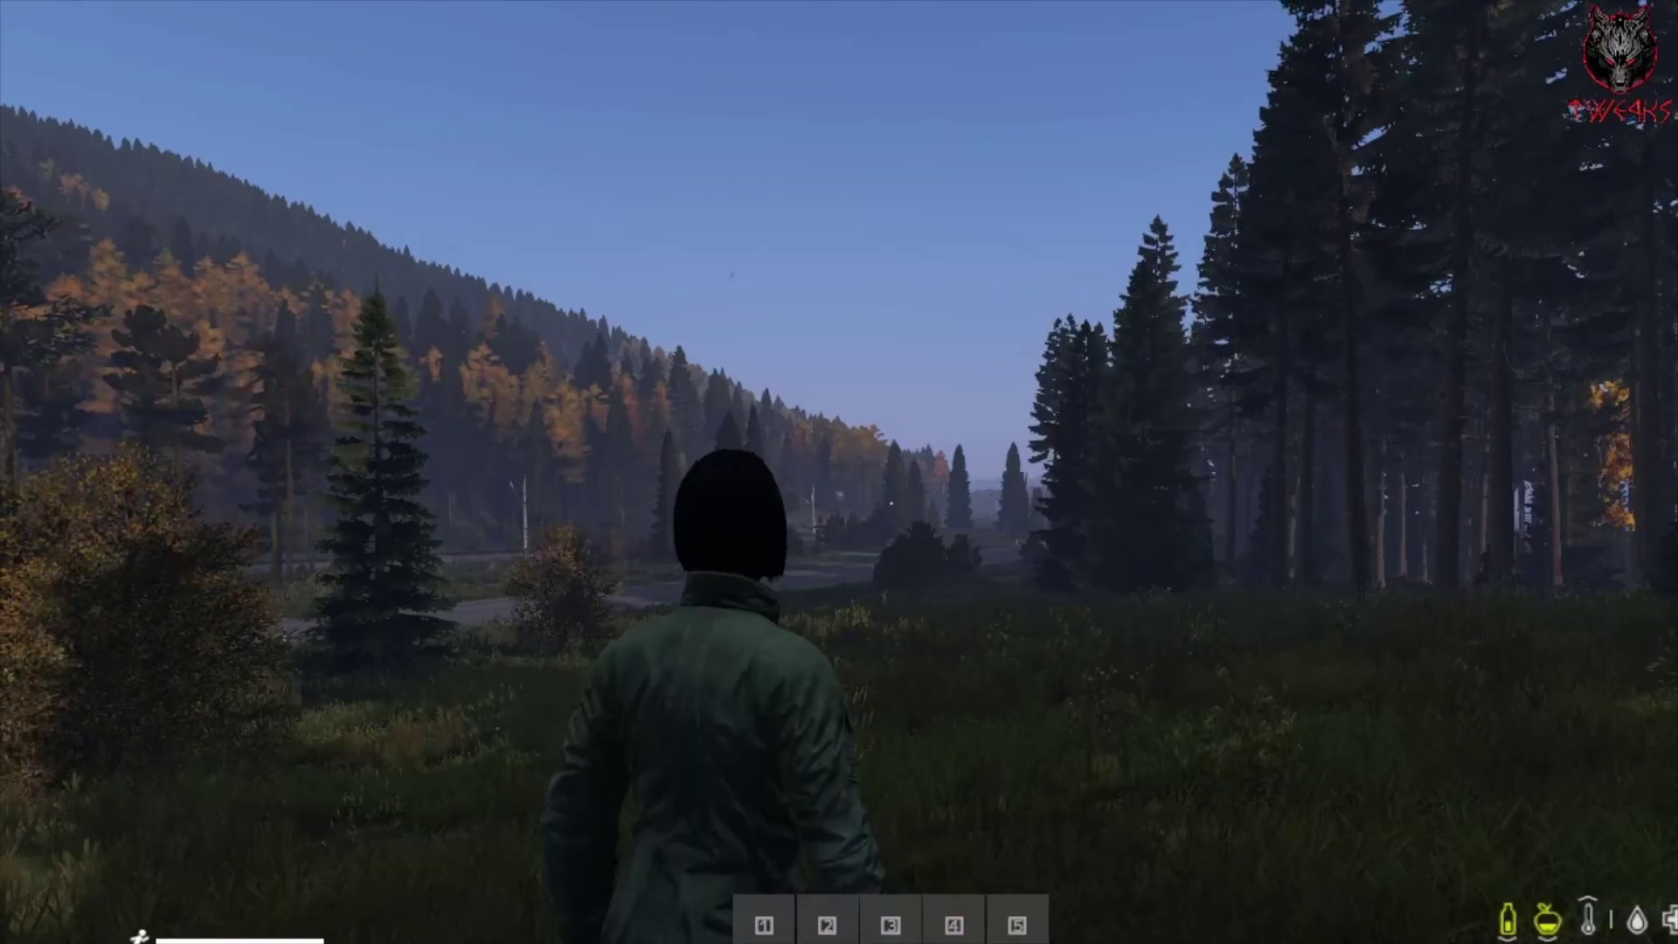
Bring up the Items and Objects spawner in the offline game and set the item state to 1000
{"action": "key", "text": "w"}
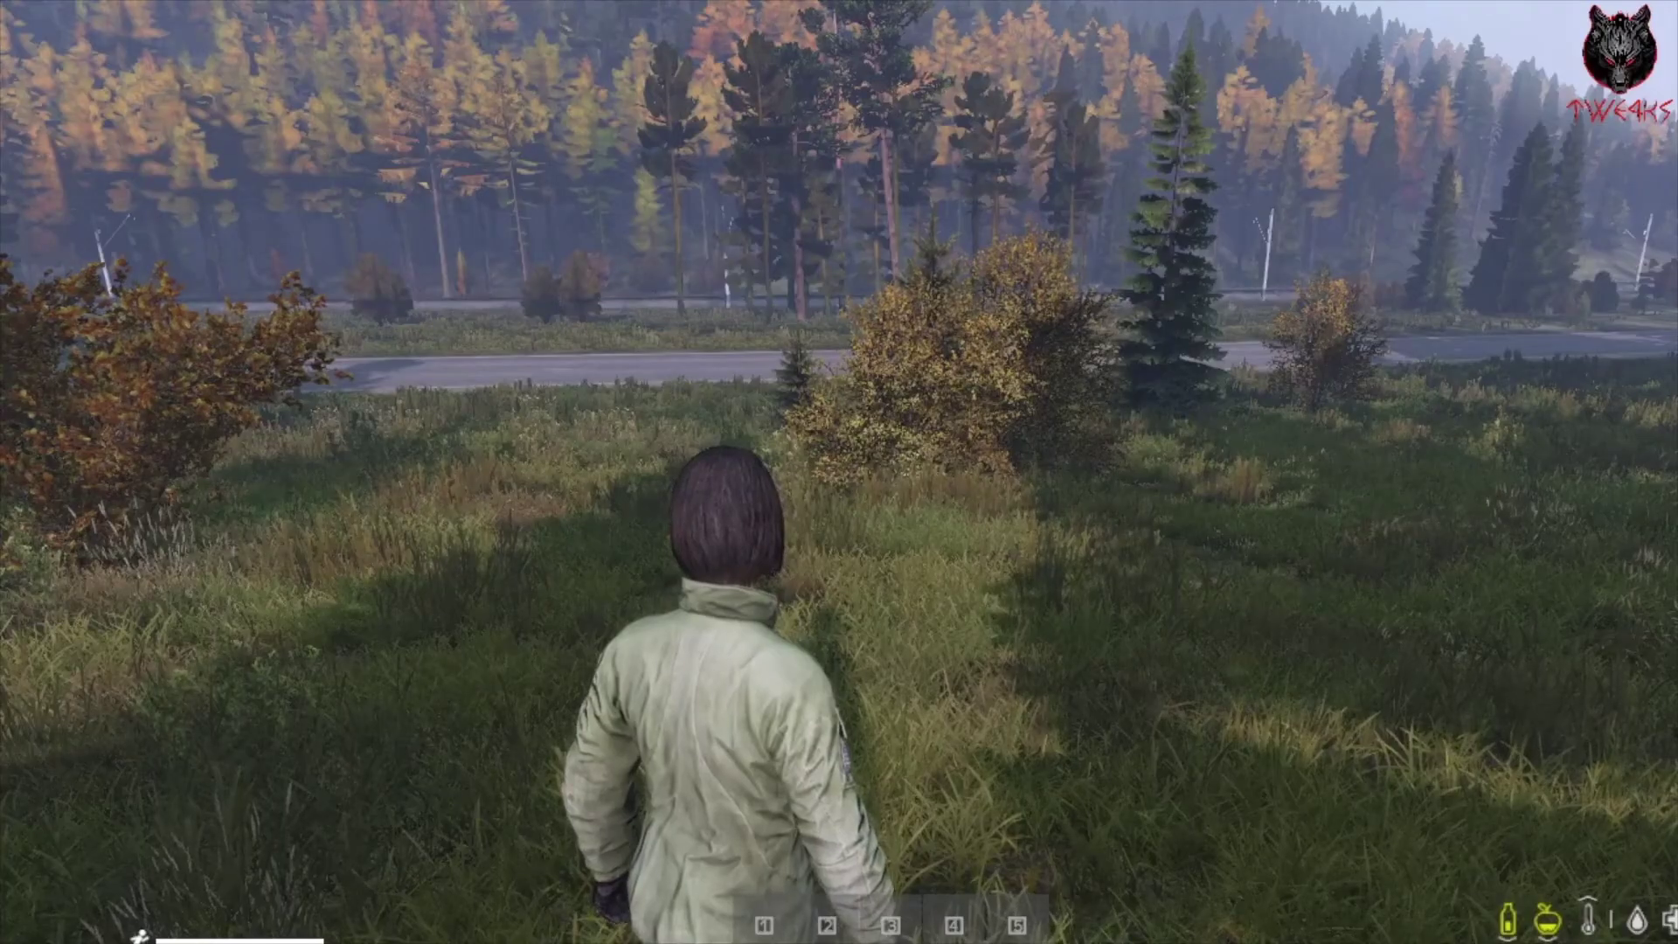
{"action": "key", "text": "y"}
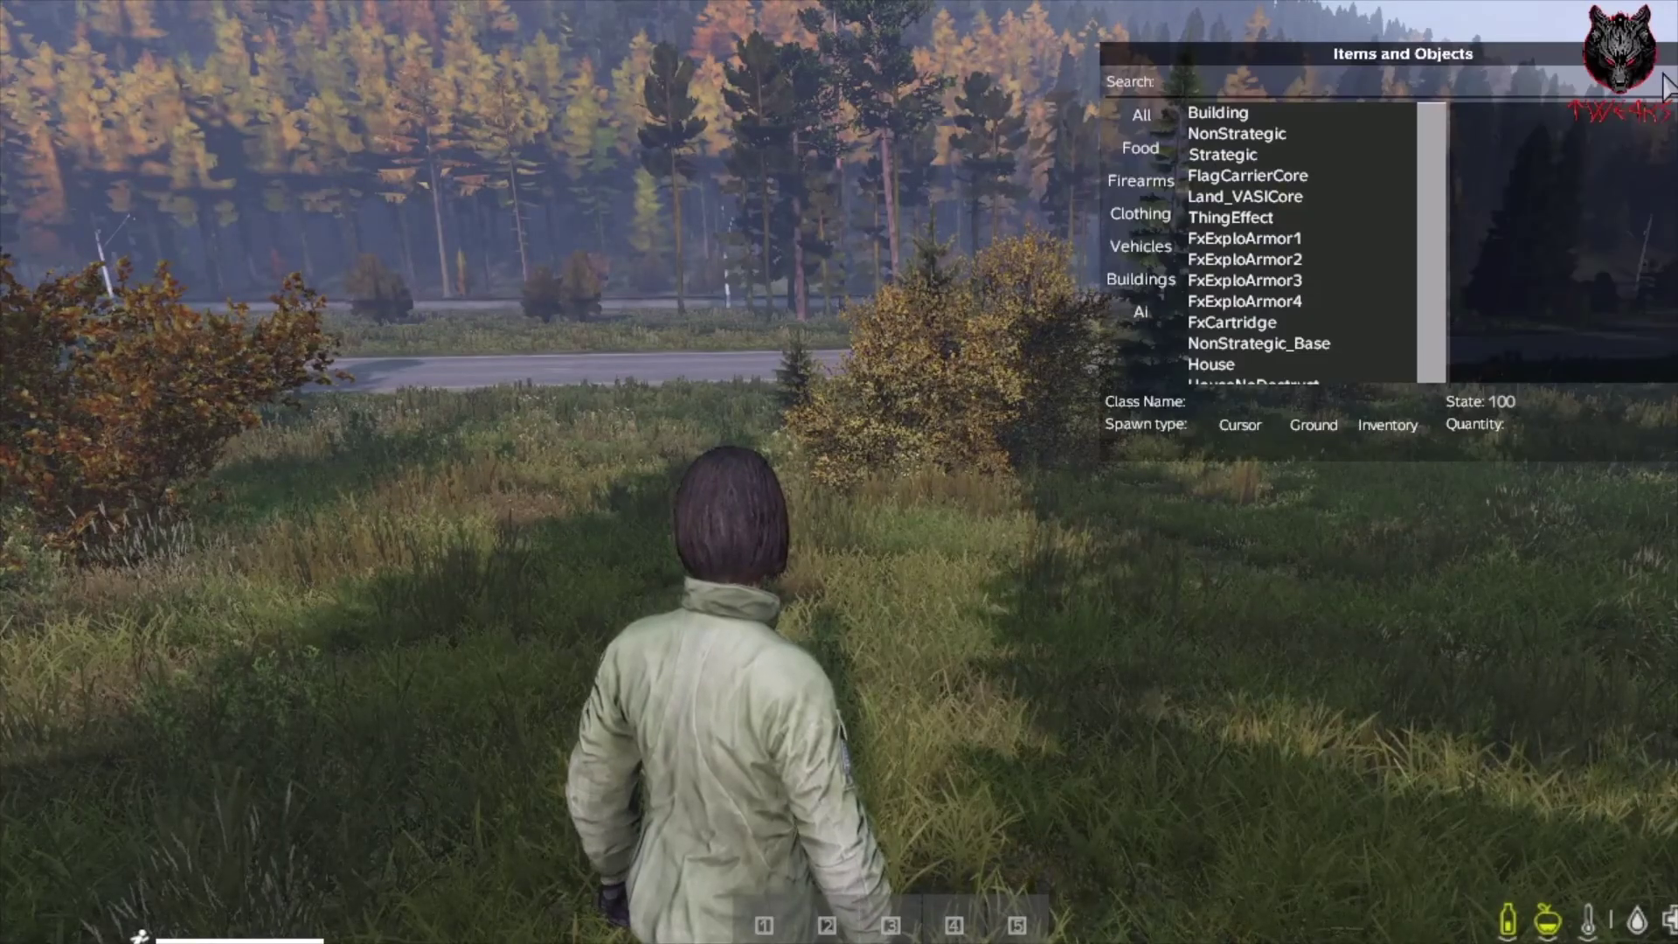
{"action": "left_click", "coordinate": [1516, 404]}
{"action": "type", "text": "0"}
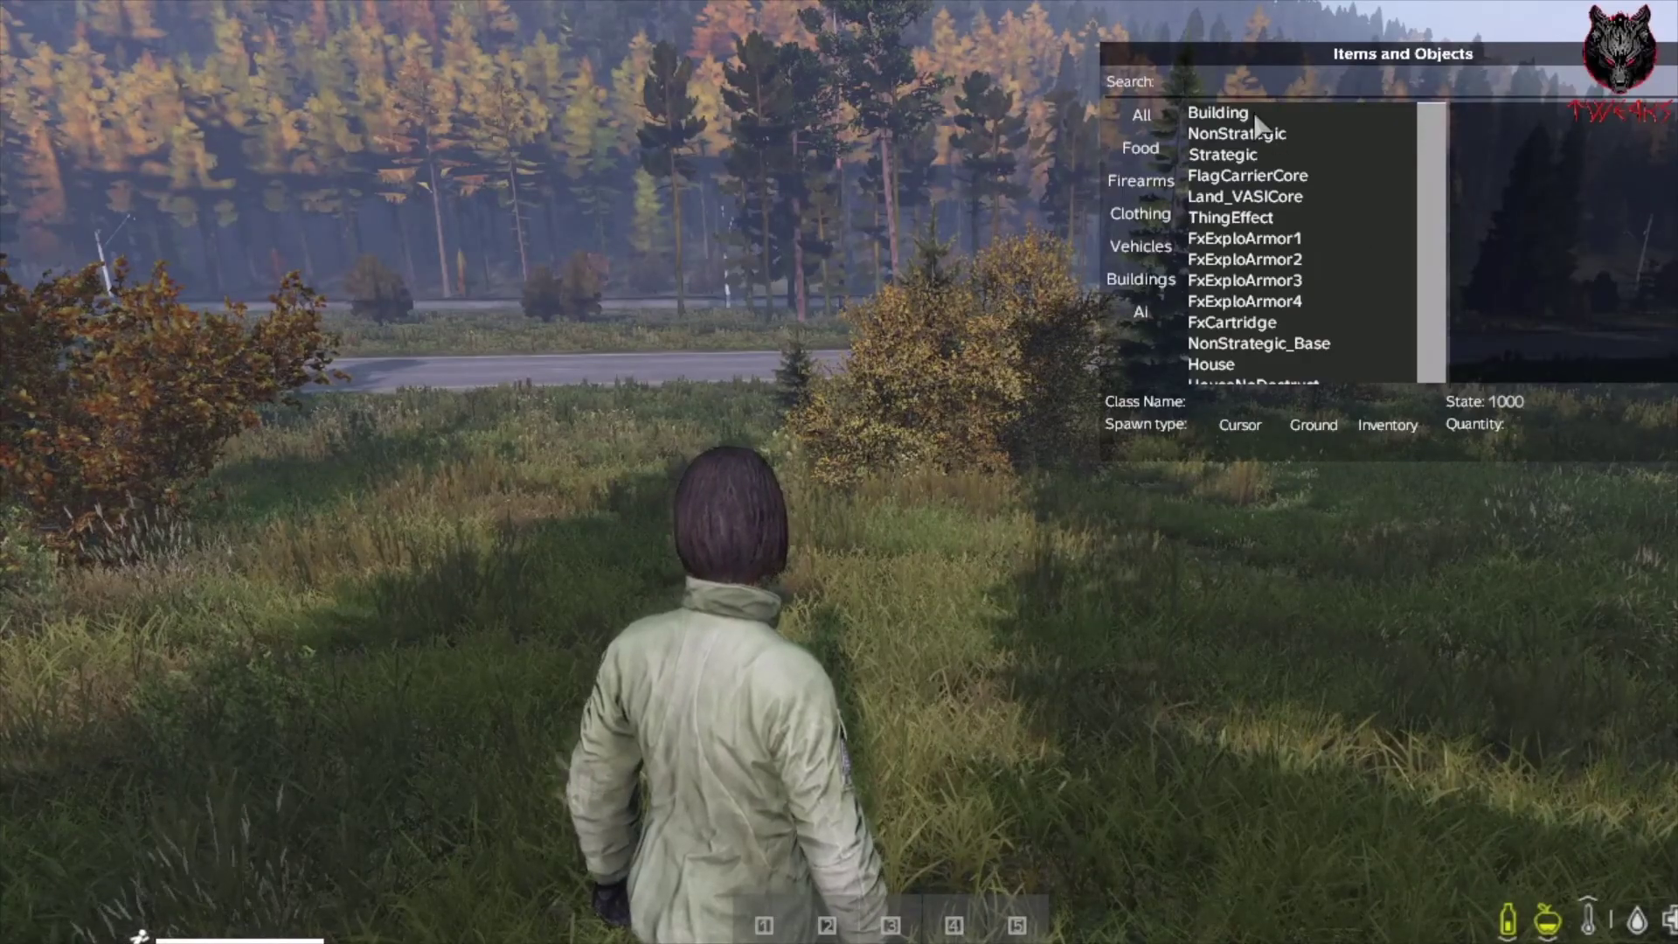
Search the item spawner for "Admin" and spawn the Admin_Jacket on the ground
{"action": "left_click", "coordinate": [1230, 83]}
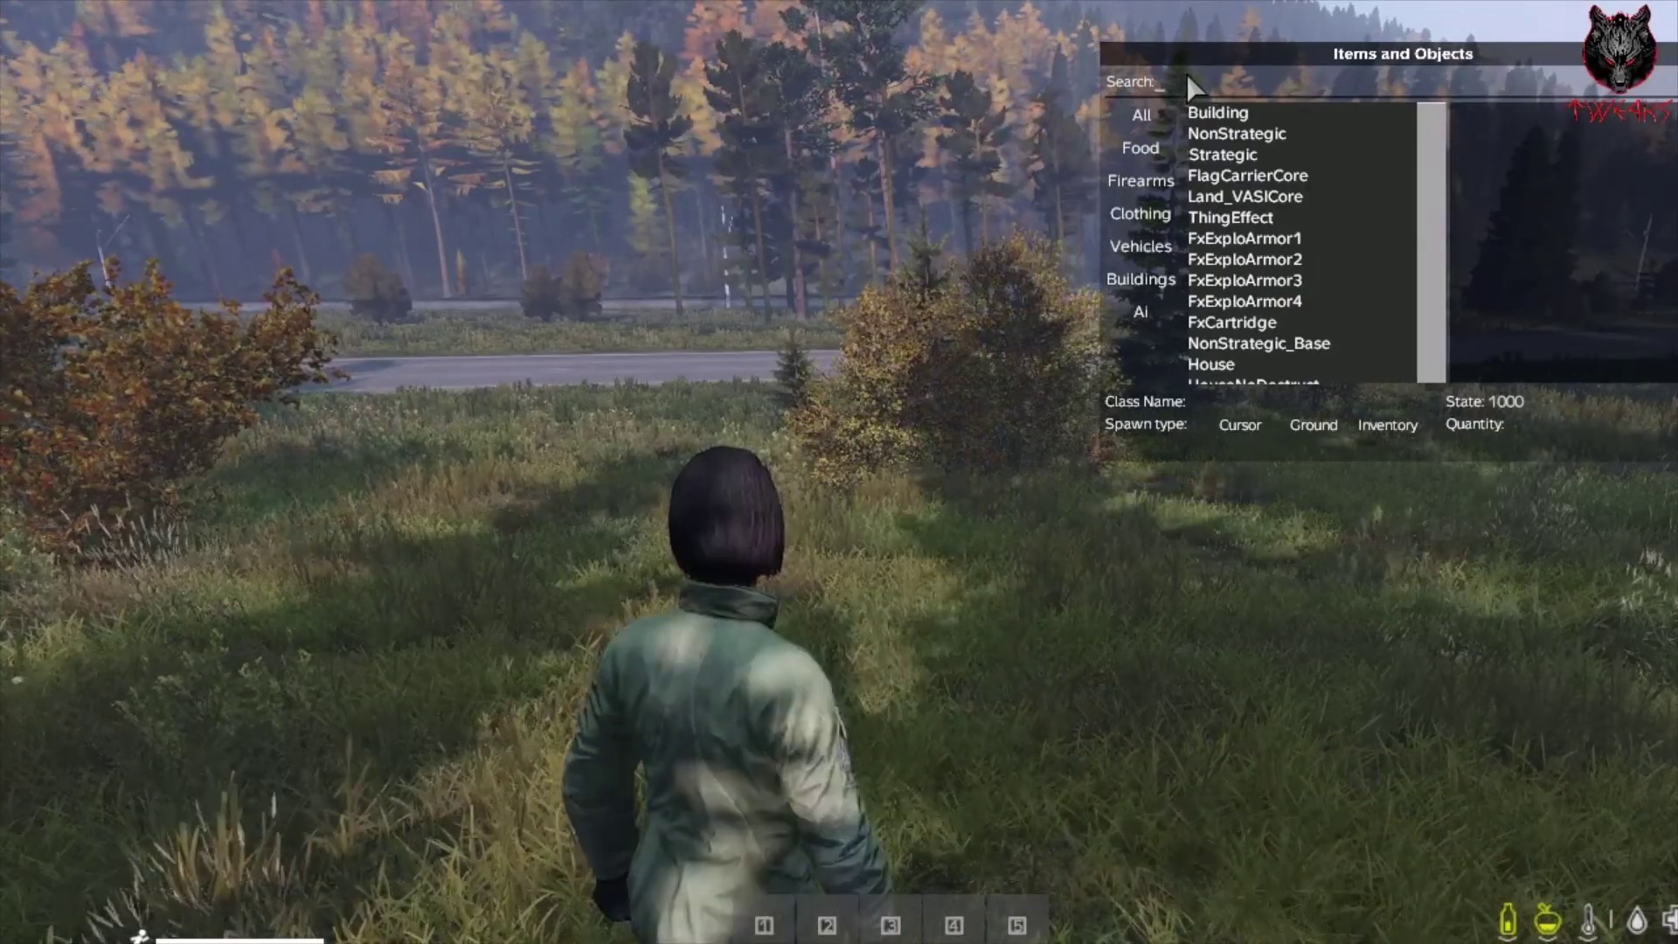
{"action": "type", "text": "Admin"}
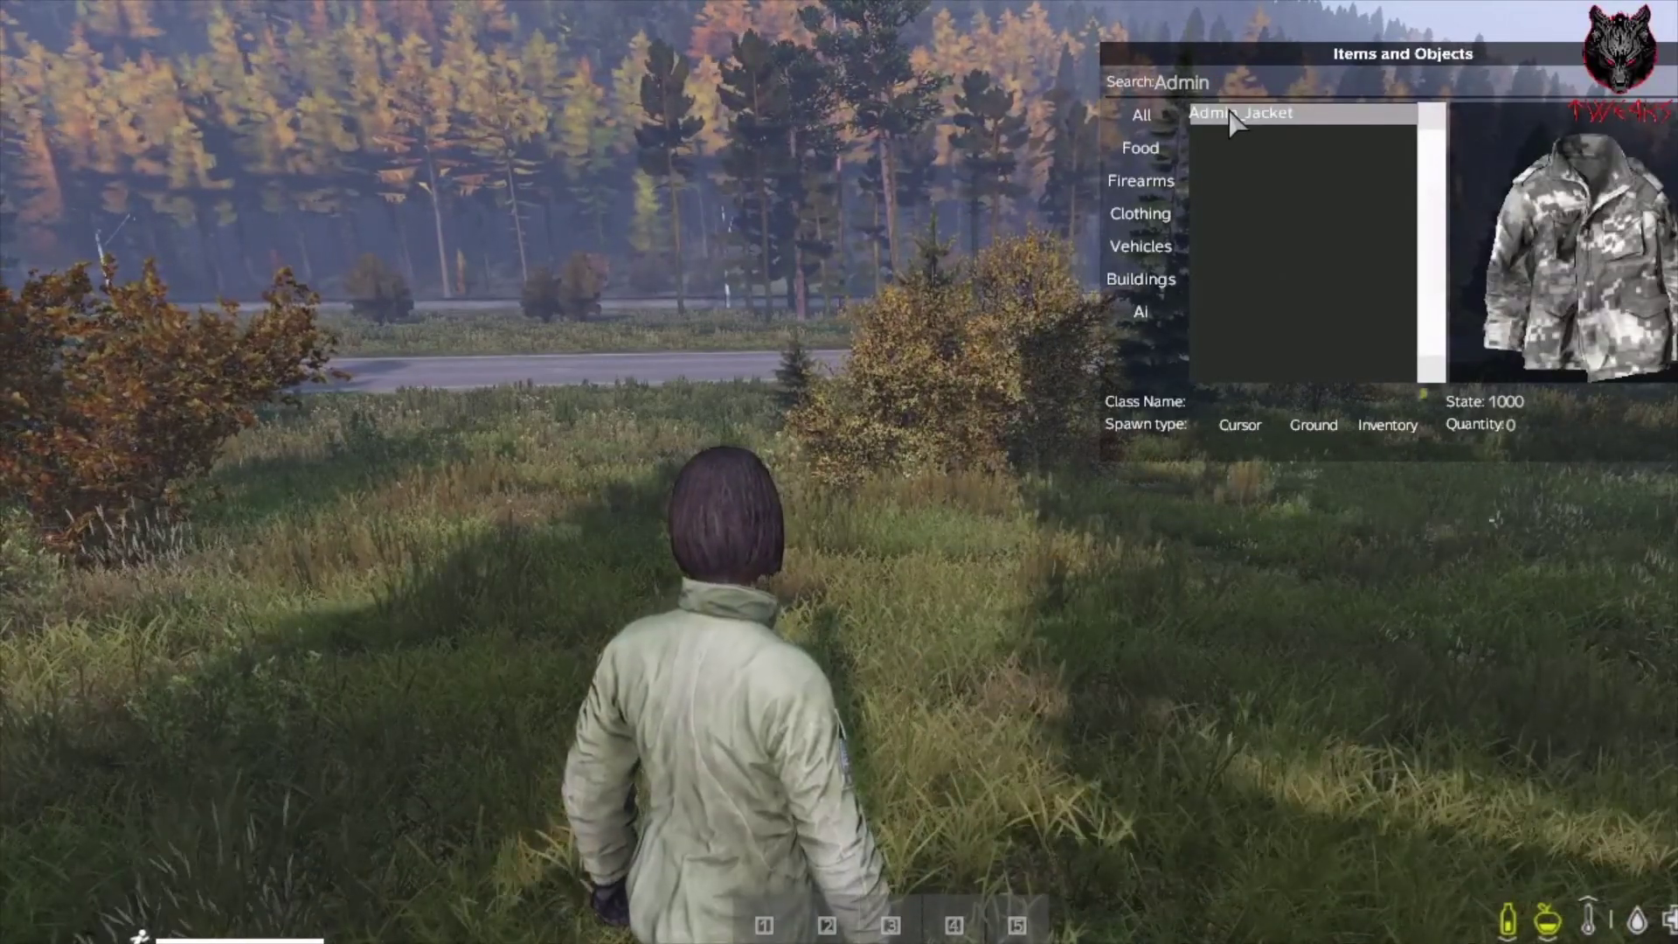
{"action": "left_click", "coordinate": [1318, 427]}
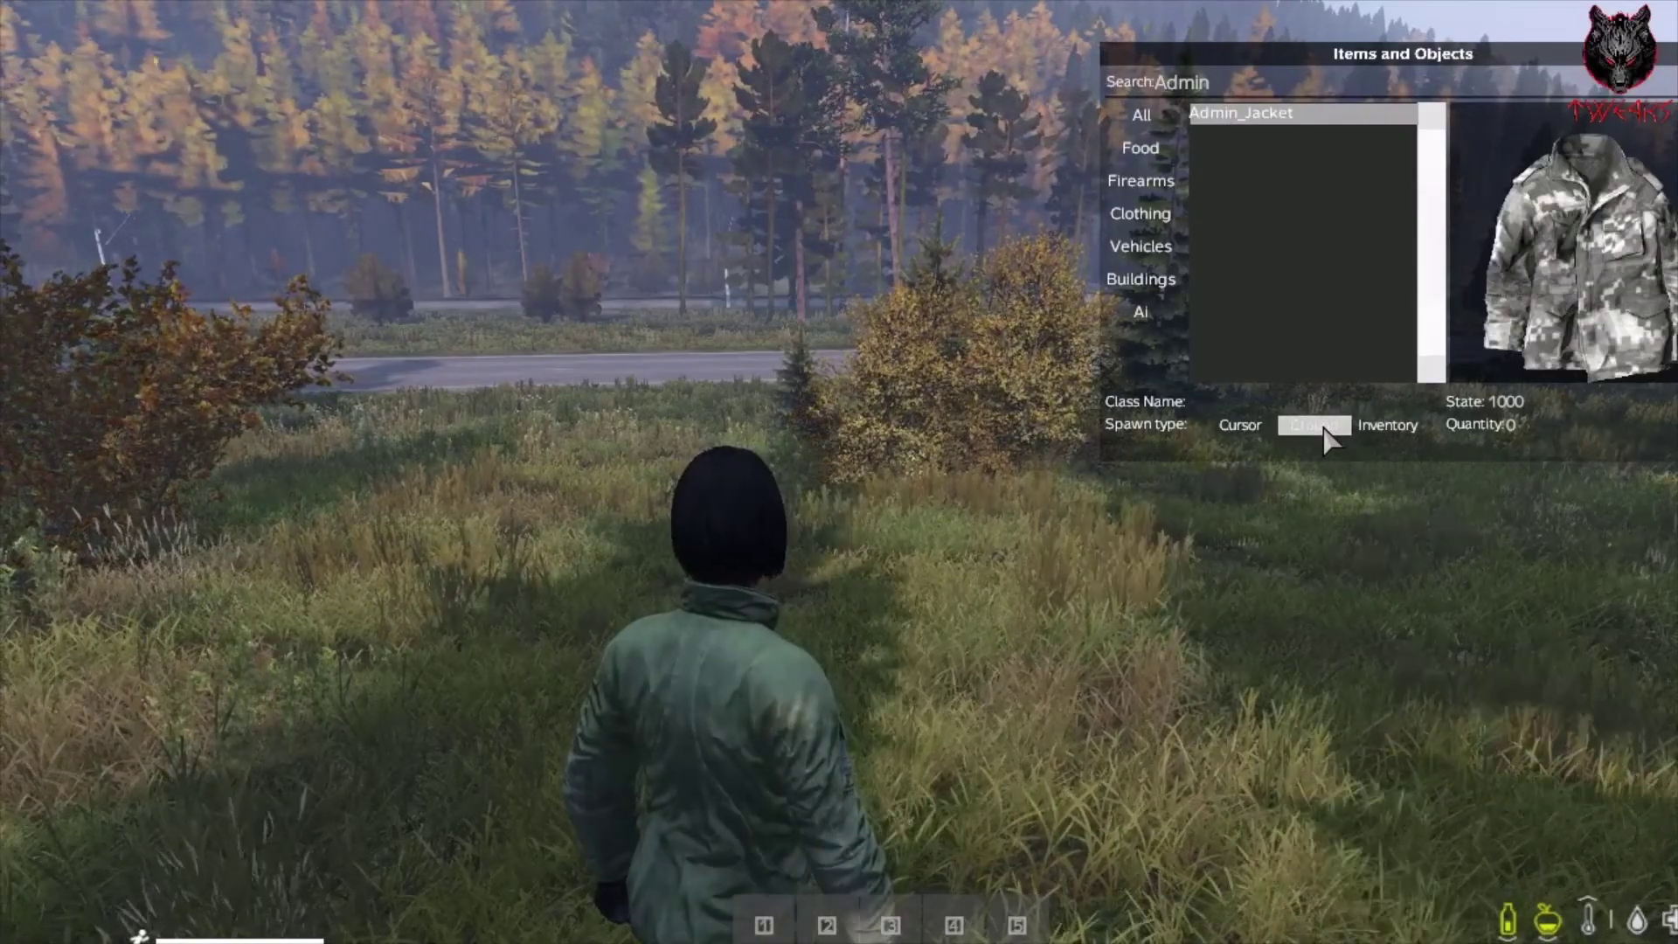
Leave the spawner and equip the Admin Jacket from the vicinity in place of the worn tactical shirt
{"action": "key", "text": "Escape"}
{"action": "key", "text": "Tab"}
{"action": "left_click_drag", "start_coordinate": [131, 179], "coordinate": [1409, 180]}
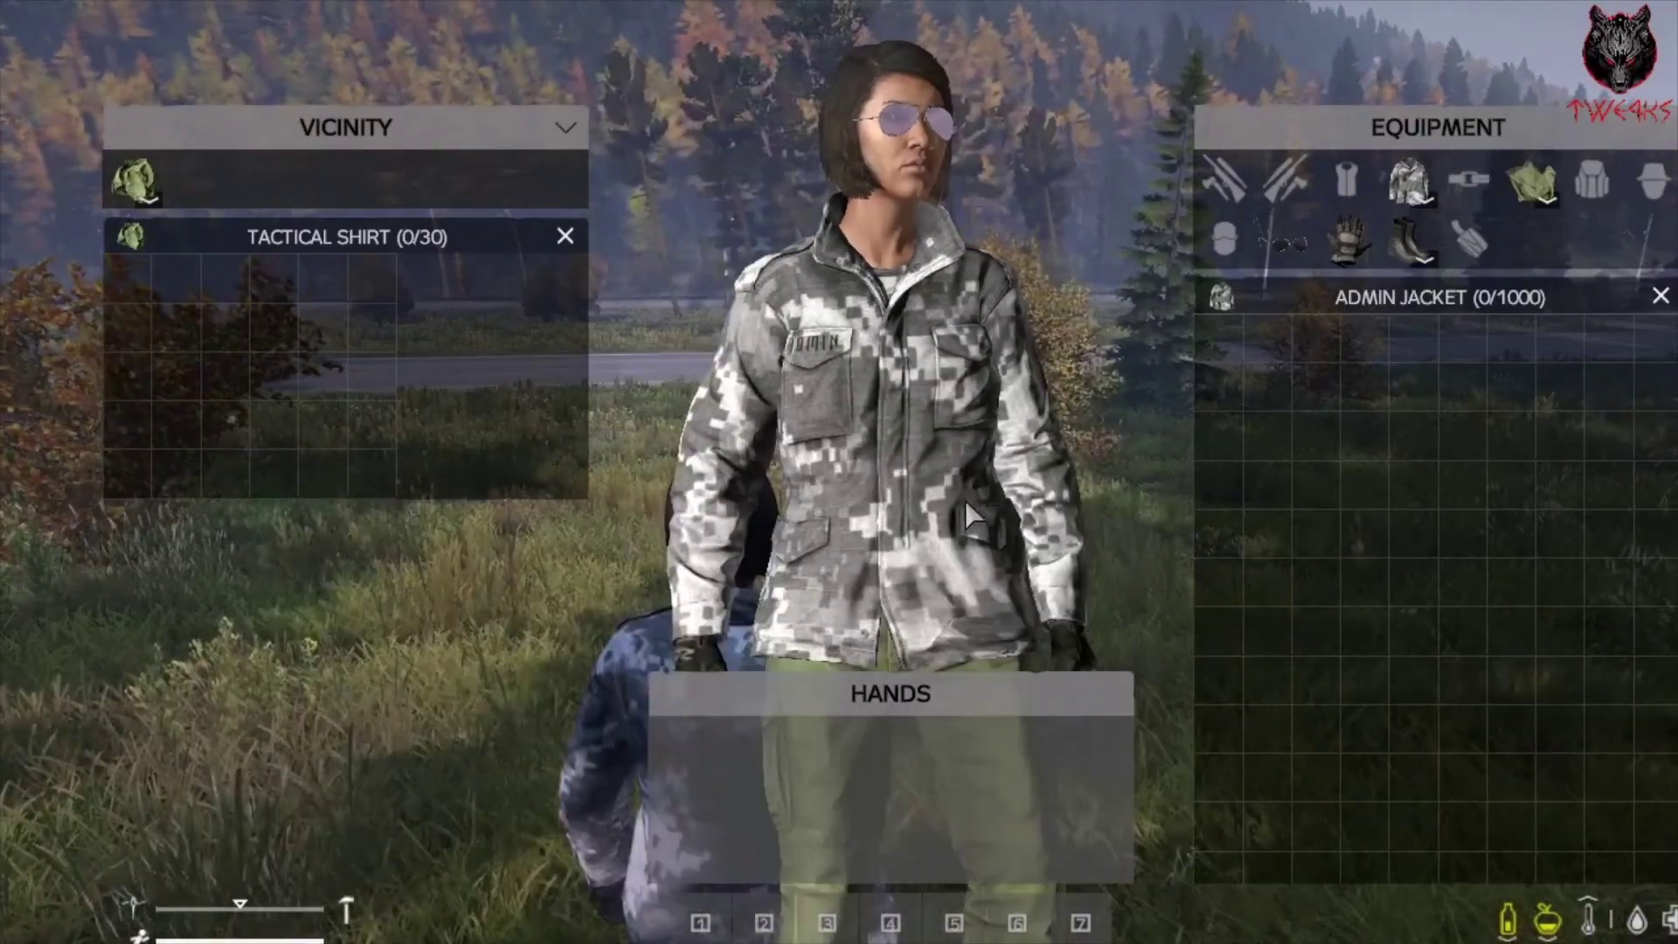
Turn the character preview to view the worn Admin Jacket and look through its storage grid
{"action": "mouse_move", "coordinate": [965, 500]}
{"action": "left_mouse_down"}
{"action": "mouse_move", "coordinate": [706, 504]}
{"action": "mouse_move", "coordinate": [993, 508]}
{"action": "left_mouse_up"}
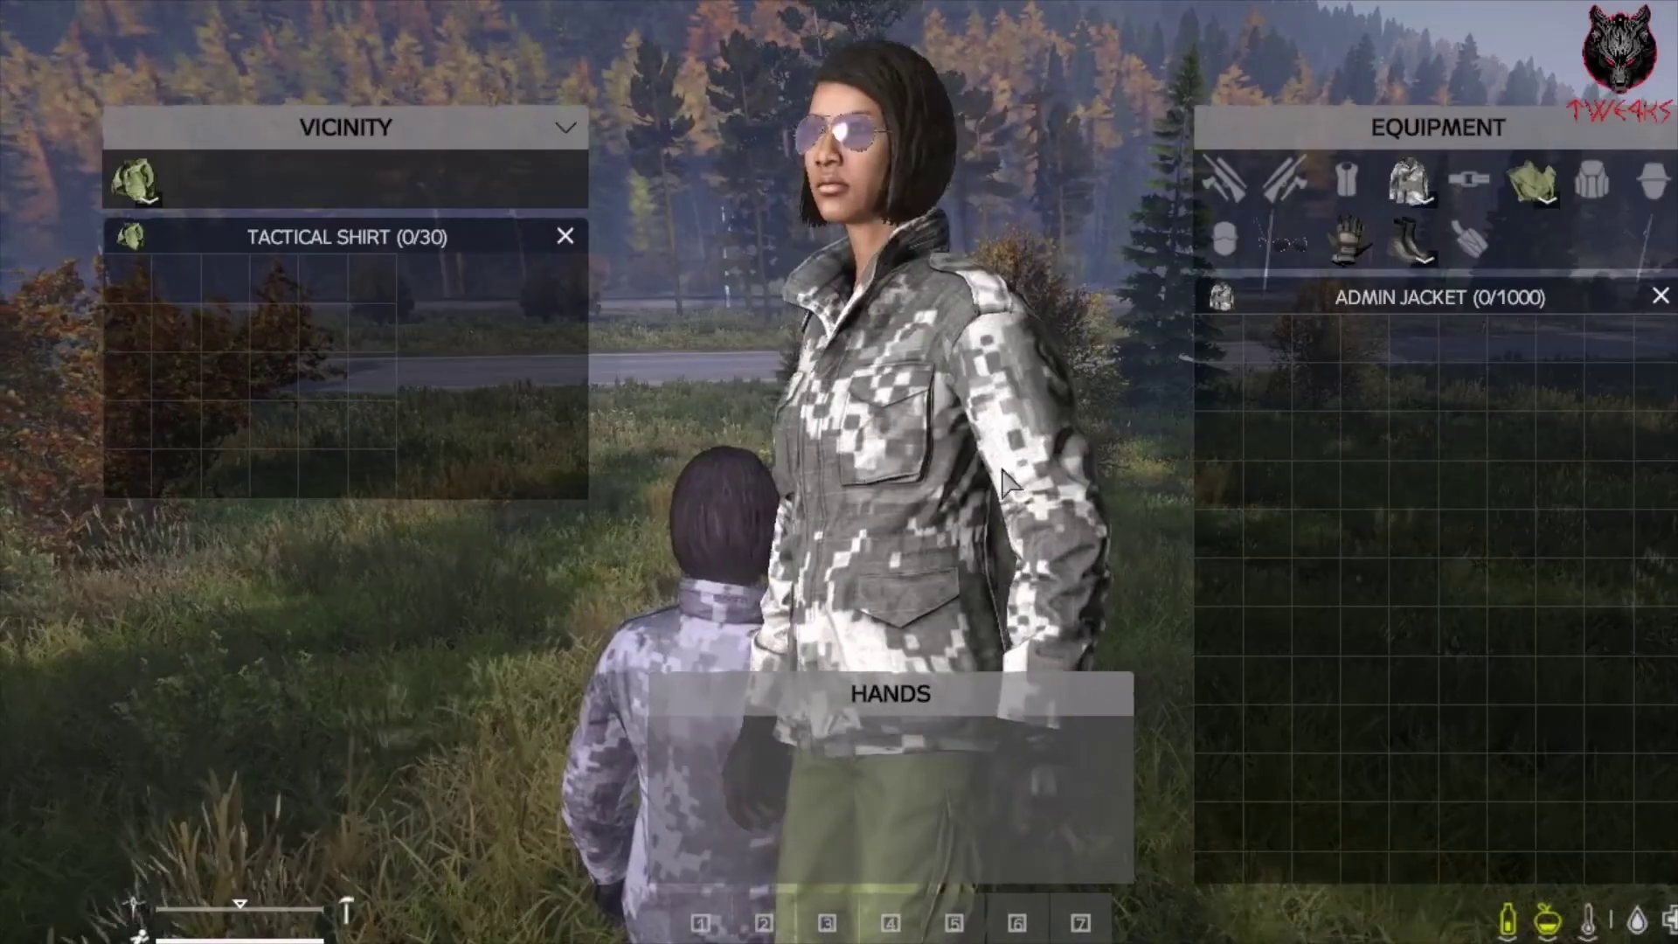
{"action": "scroll", "coordinate": [1467, 417], "scroll_direction": "down", "scroll_amount": 3}
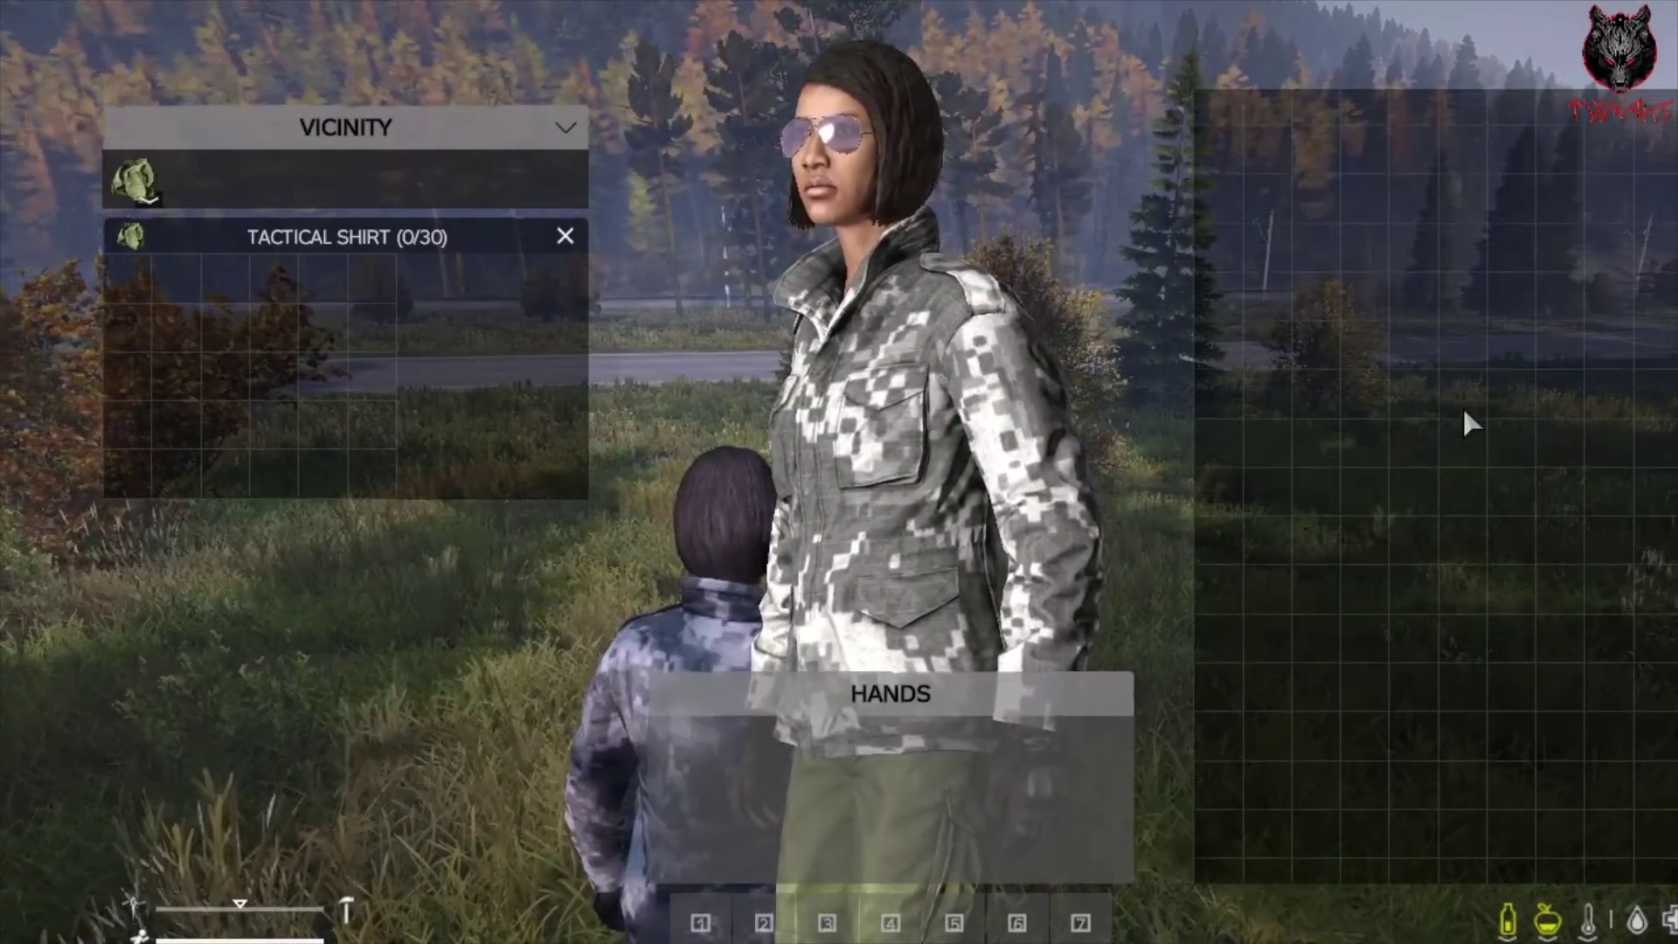
{"action": "scroll", "coordinate": [1466, 413], "scroll_direction": "up", "scroll_amount": 3}
{"action": "scroll", "coordinate": [1465, 413], "scroll_direction": "up", "scroll_amount": 2}
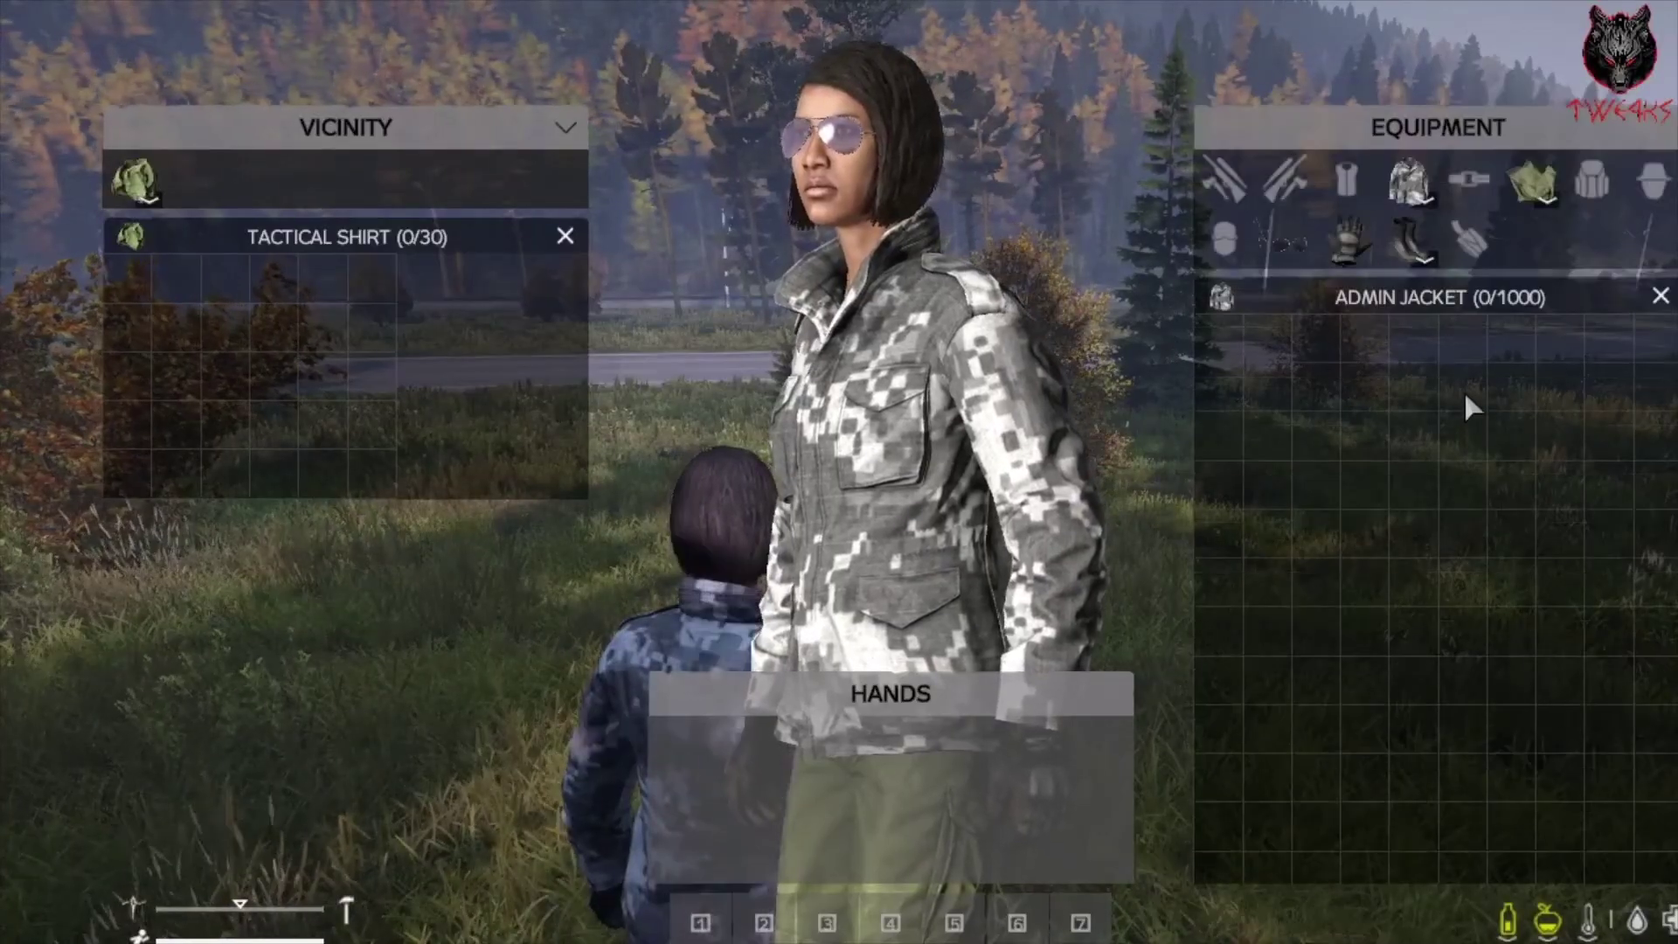
Inspect the equipped Admin Jacket's description, rotating and zooming its model to check the Admin name patch and camouflage texture
{"action": "mouse_move", "coordinate": [1404, 184]}
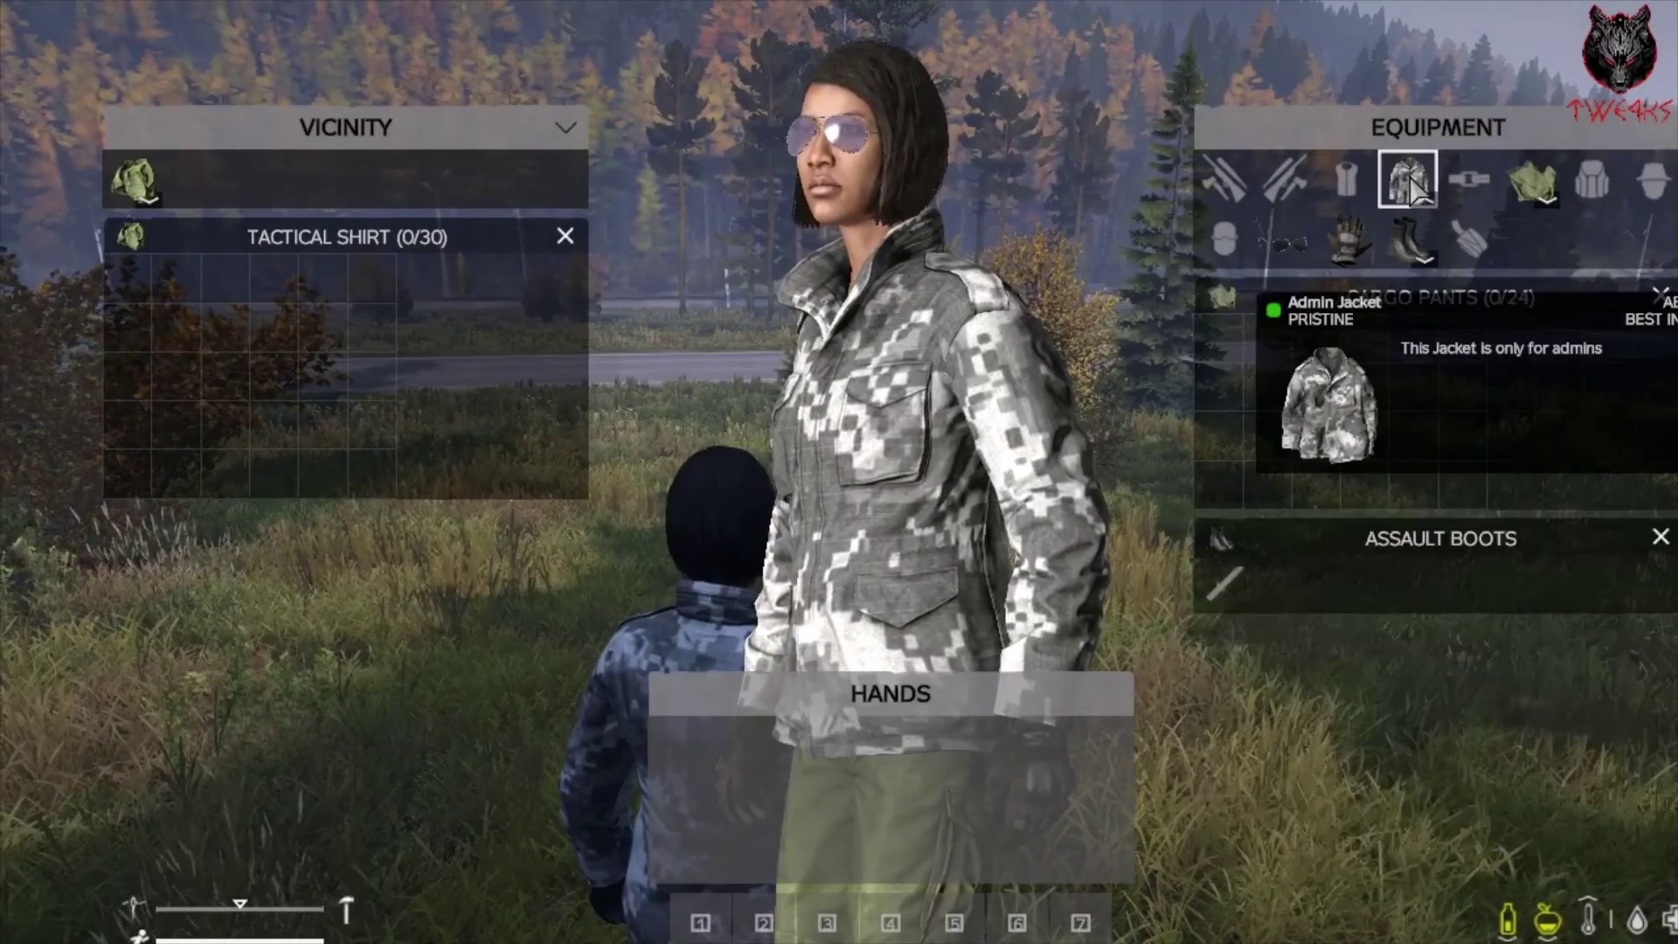
{"action": "right_click", "coordinate": [1410, 175]}
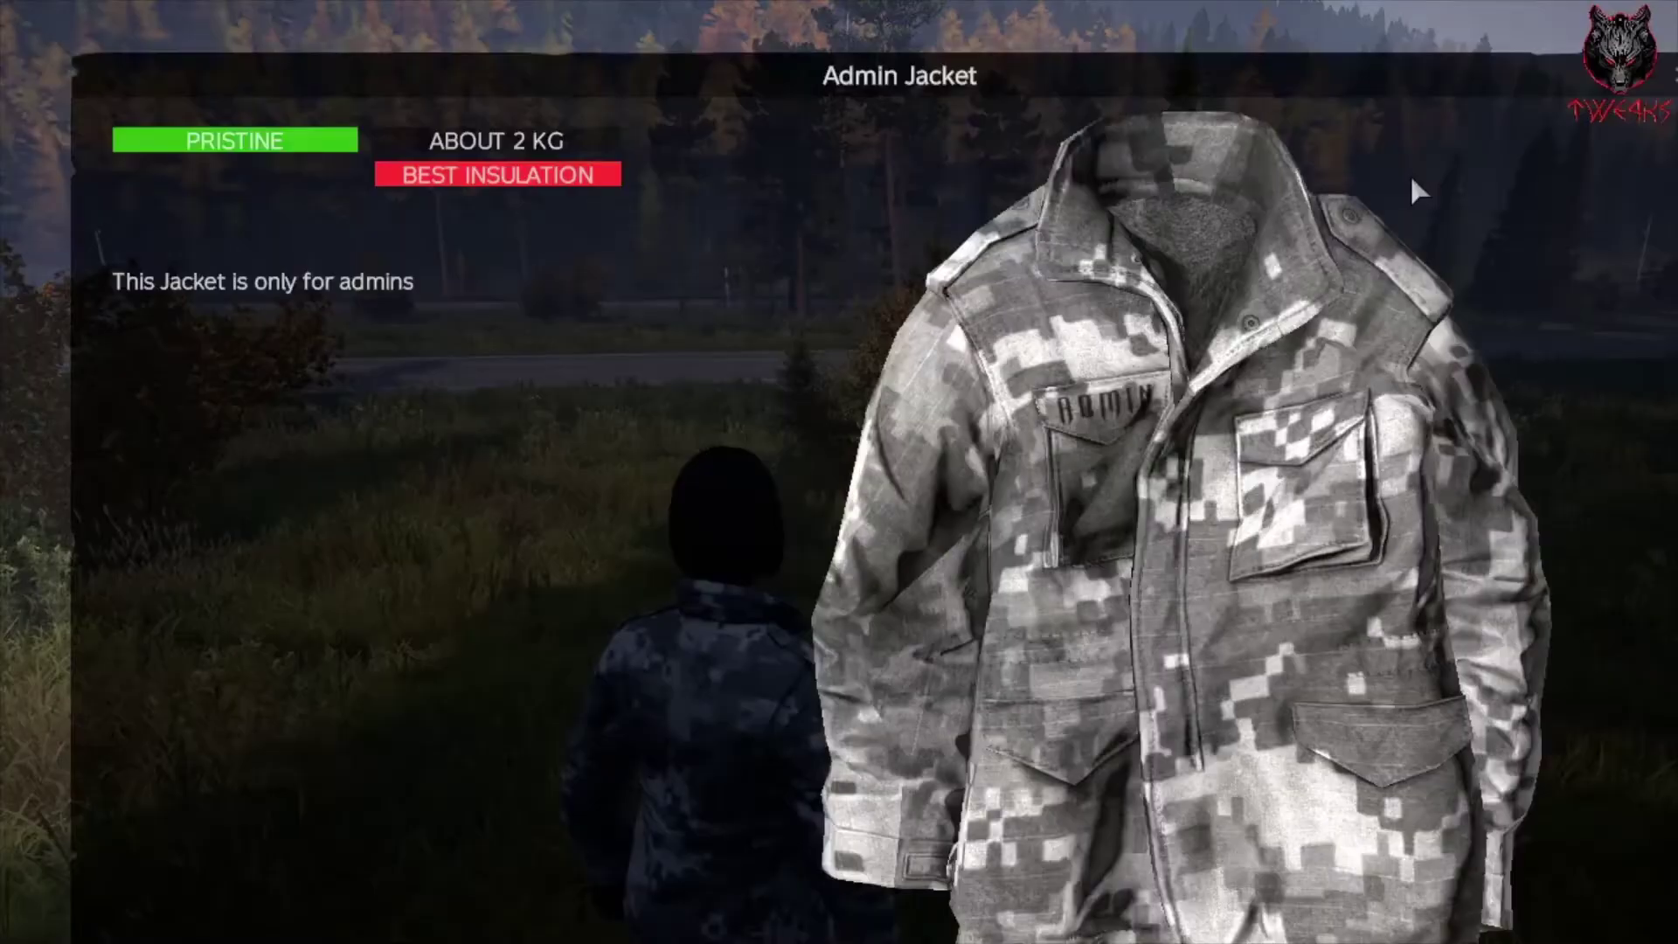
{"action": "left_click_drag", "start_coordinate": [1398, 188], "coordinate": [574, 210]}
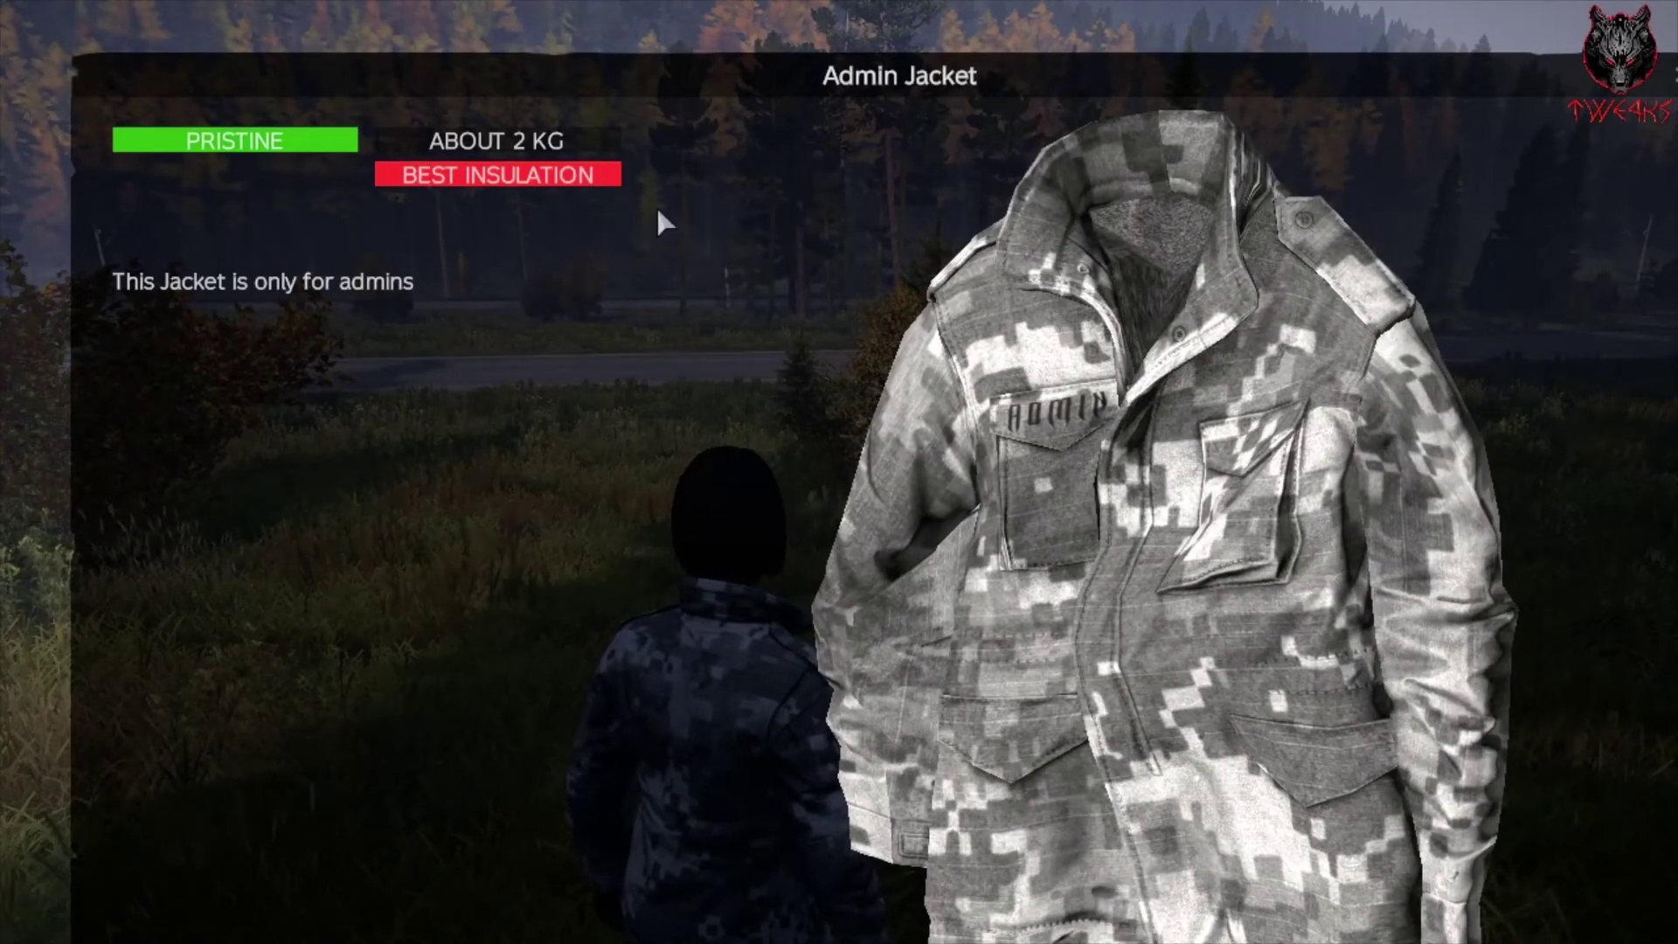
{"action": "scroll", "coordinate": [1125, 483], "scroll_direction": "down", "scroll_amount": 3}
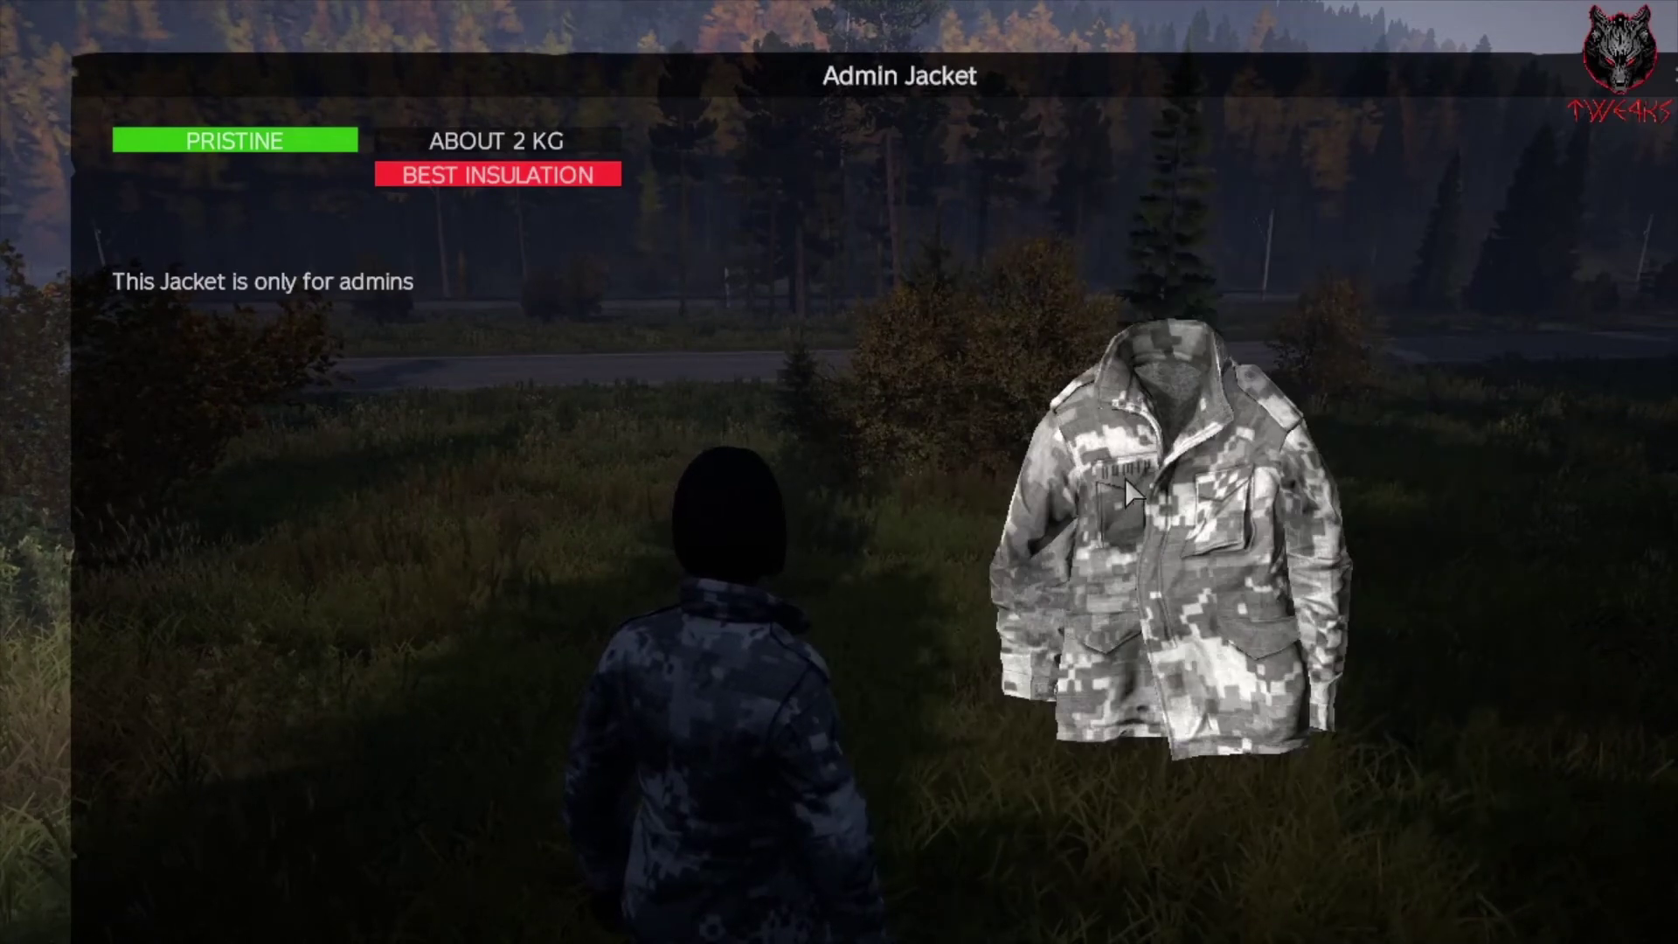
{"action": "scroll", "coordinate": [1125, 485], "scroll_direction": "up", "scroll_amount": 3}
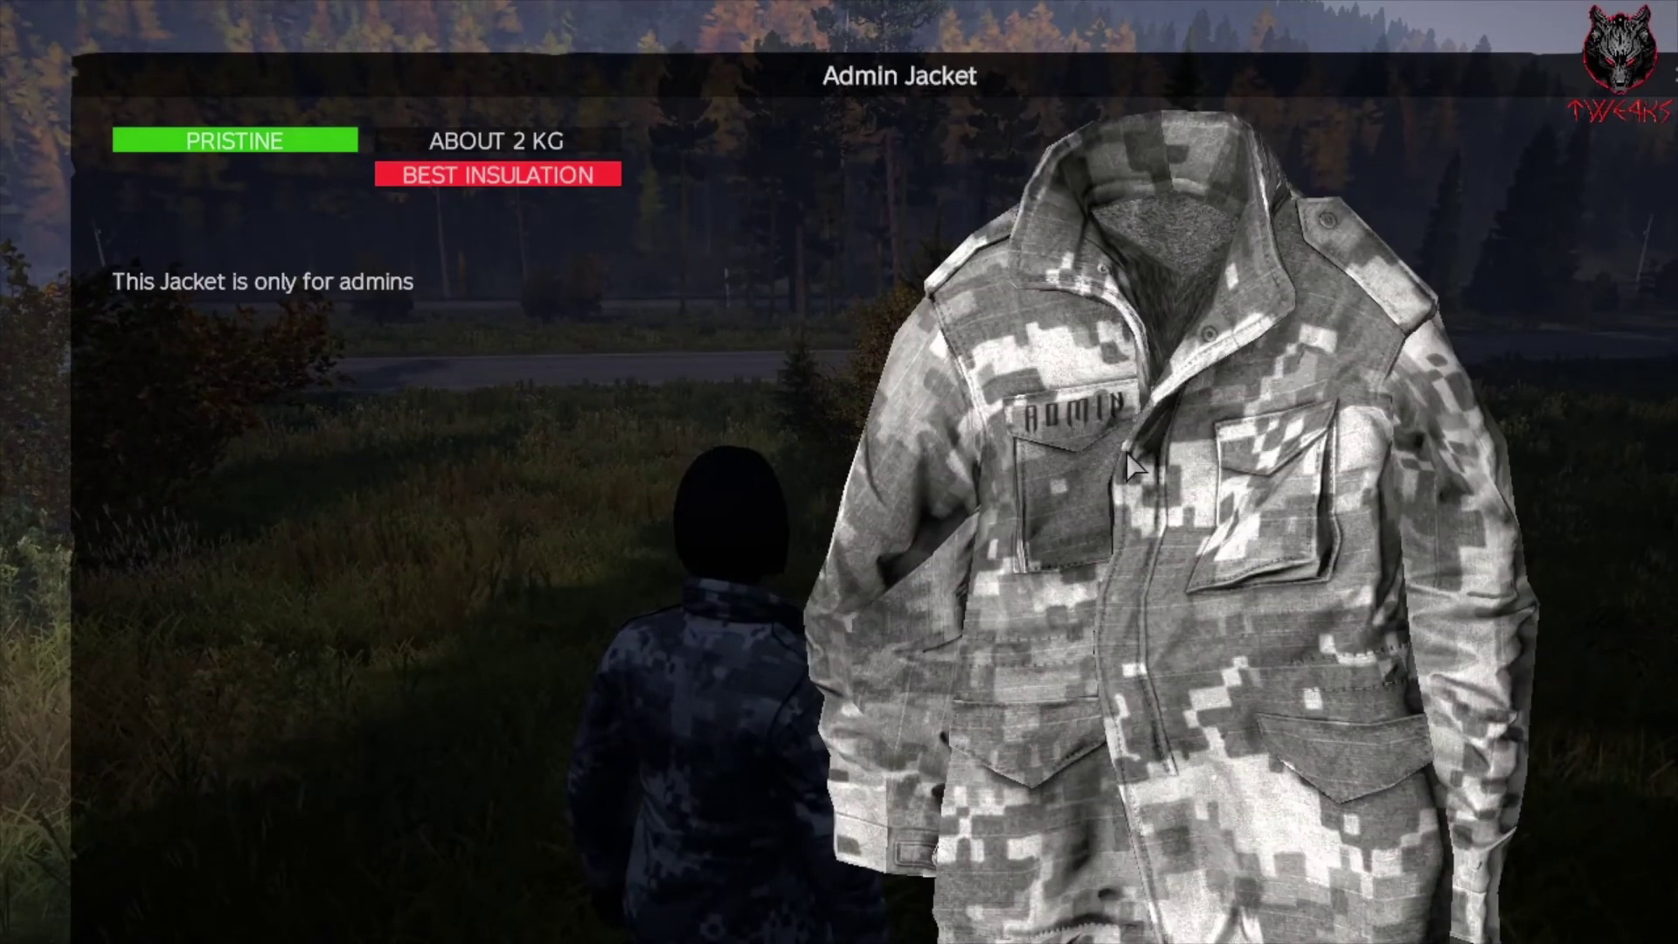
{"action": "left_click_drag", "start_coordinate": [1007, 466], "coordinate": [1061, 460]}
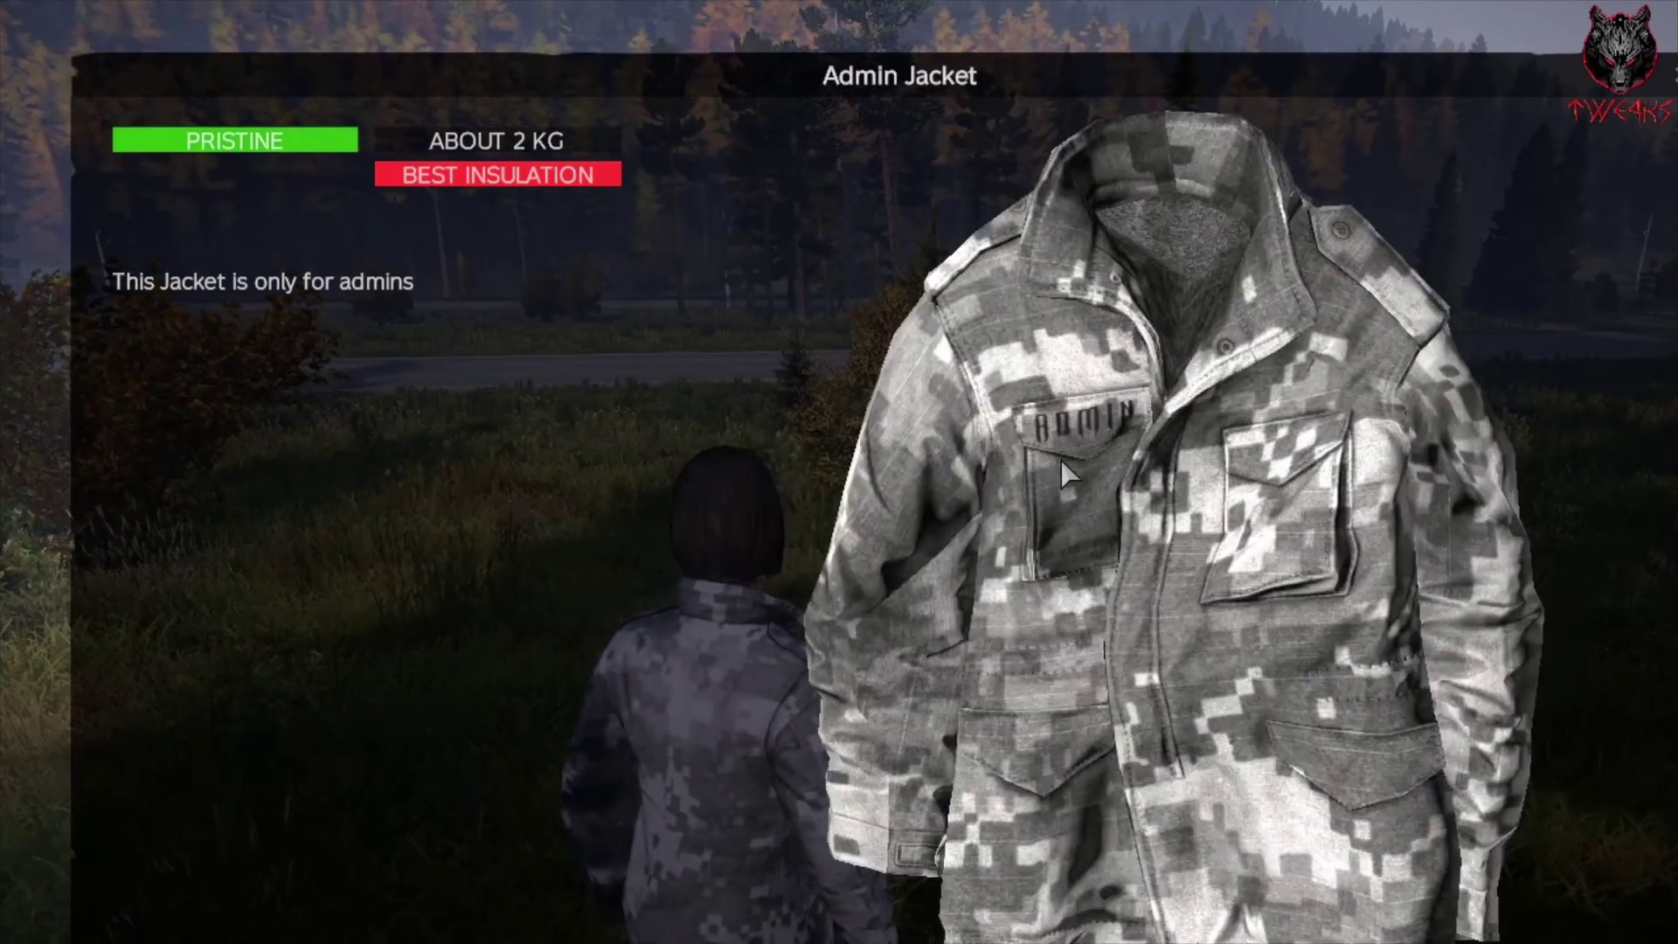
{"action": "key", "text": "Escape"}
Run the character across the field to the road to check how the Admin Jacket looks in motion
{"action": "key", "text": "w"}
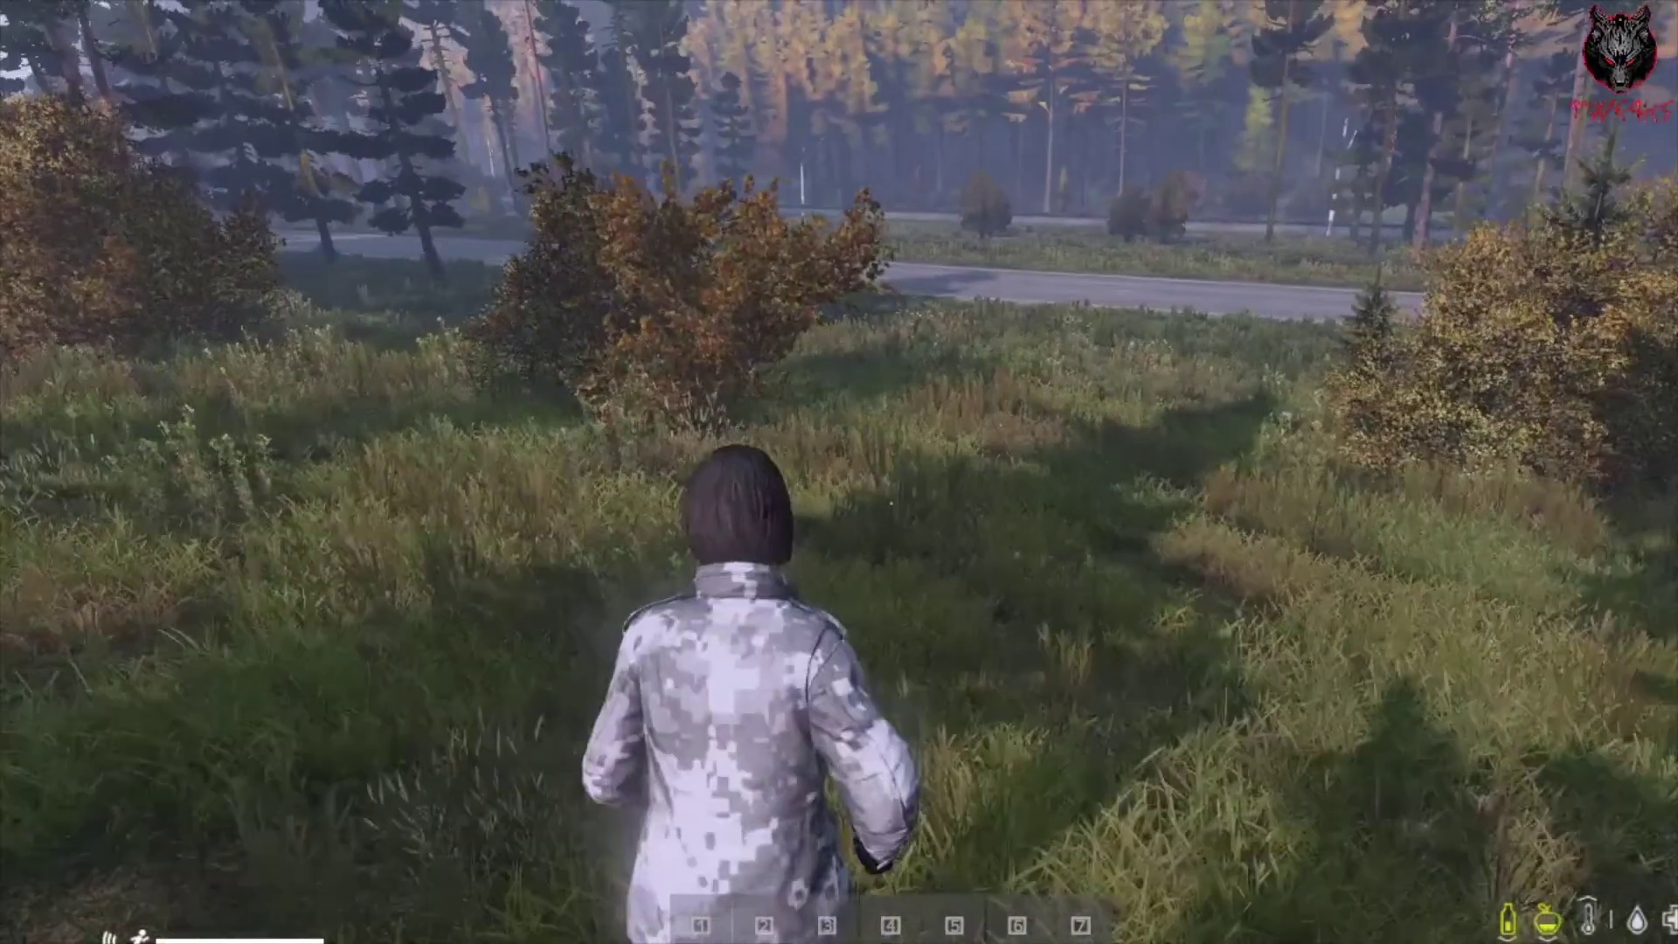
{"action": "key", "text": "w"}
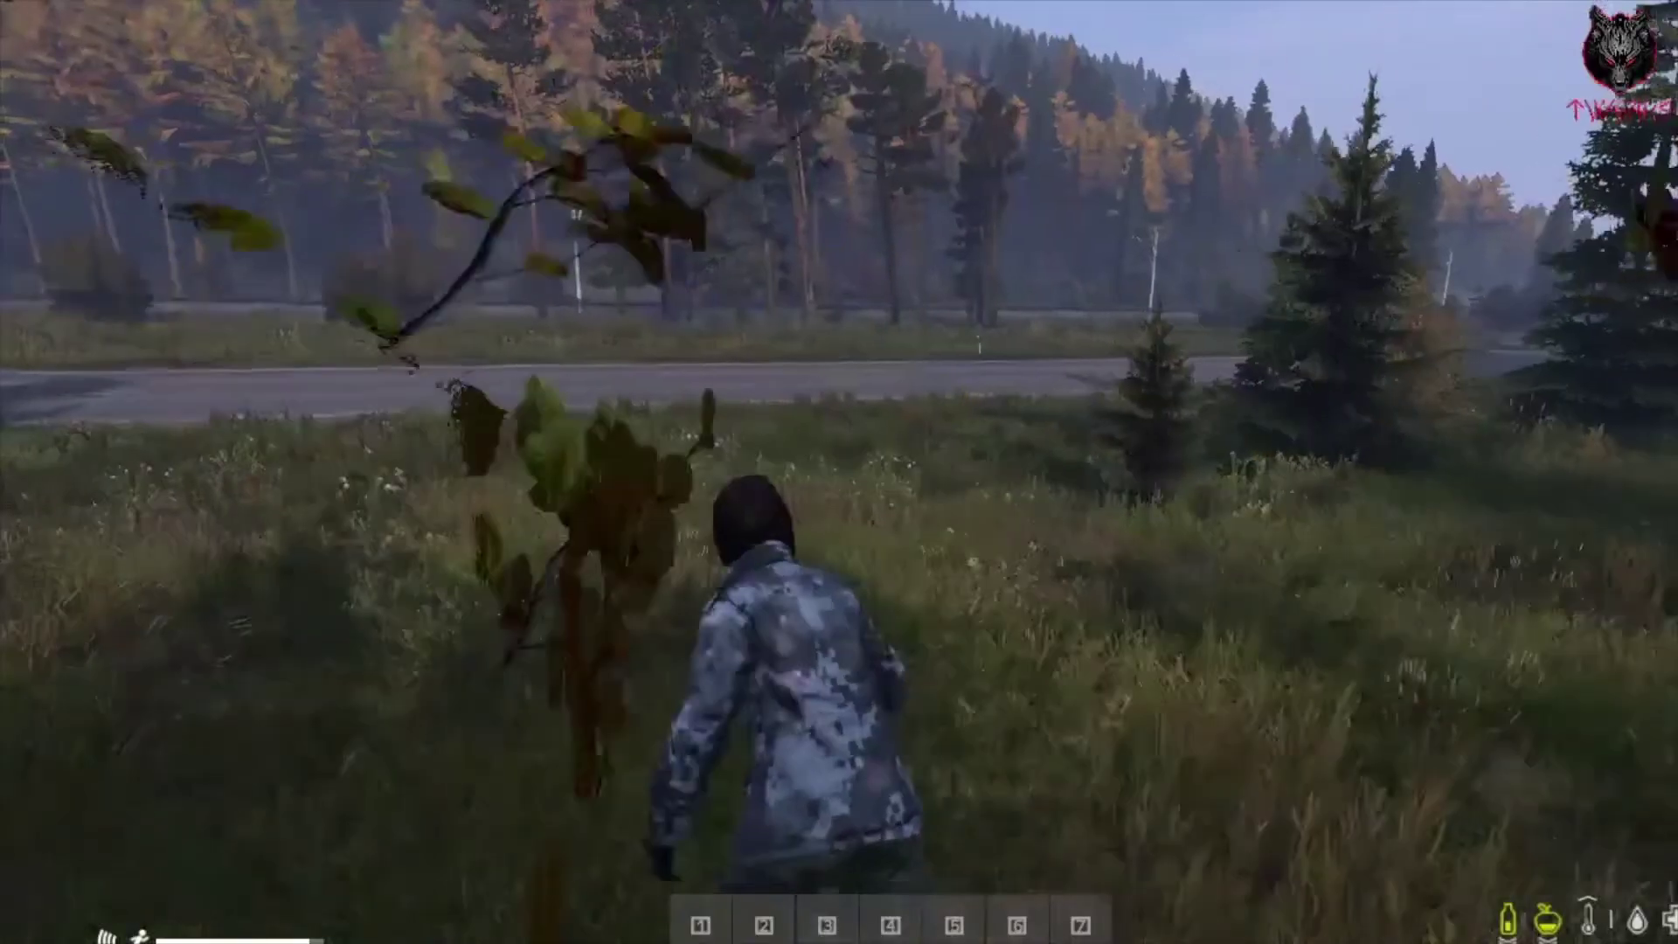
{"action": "key", "text": "w"}
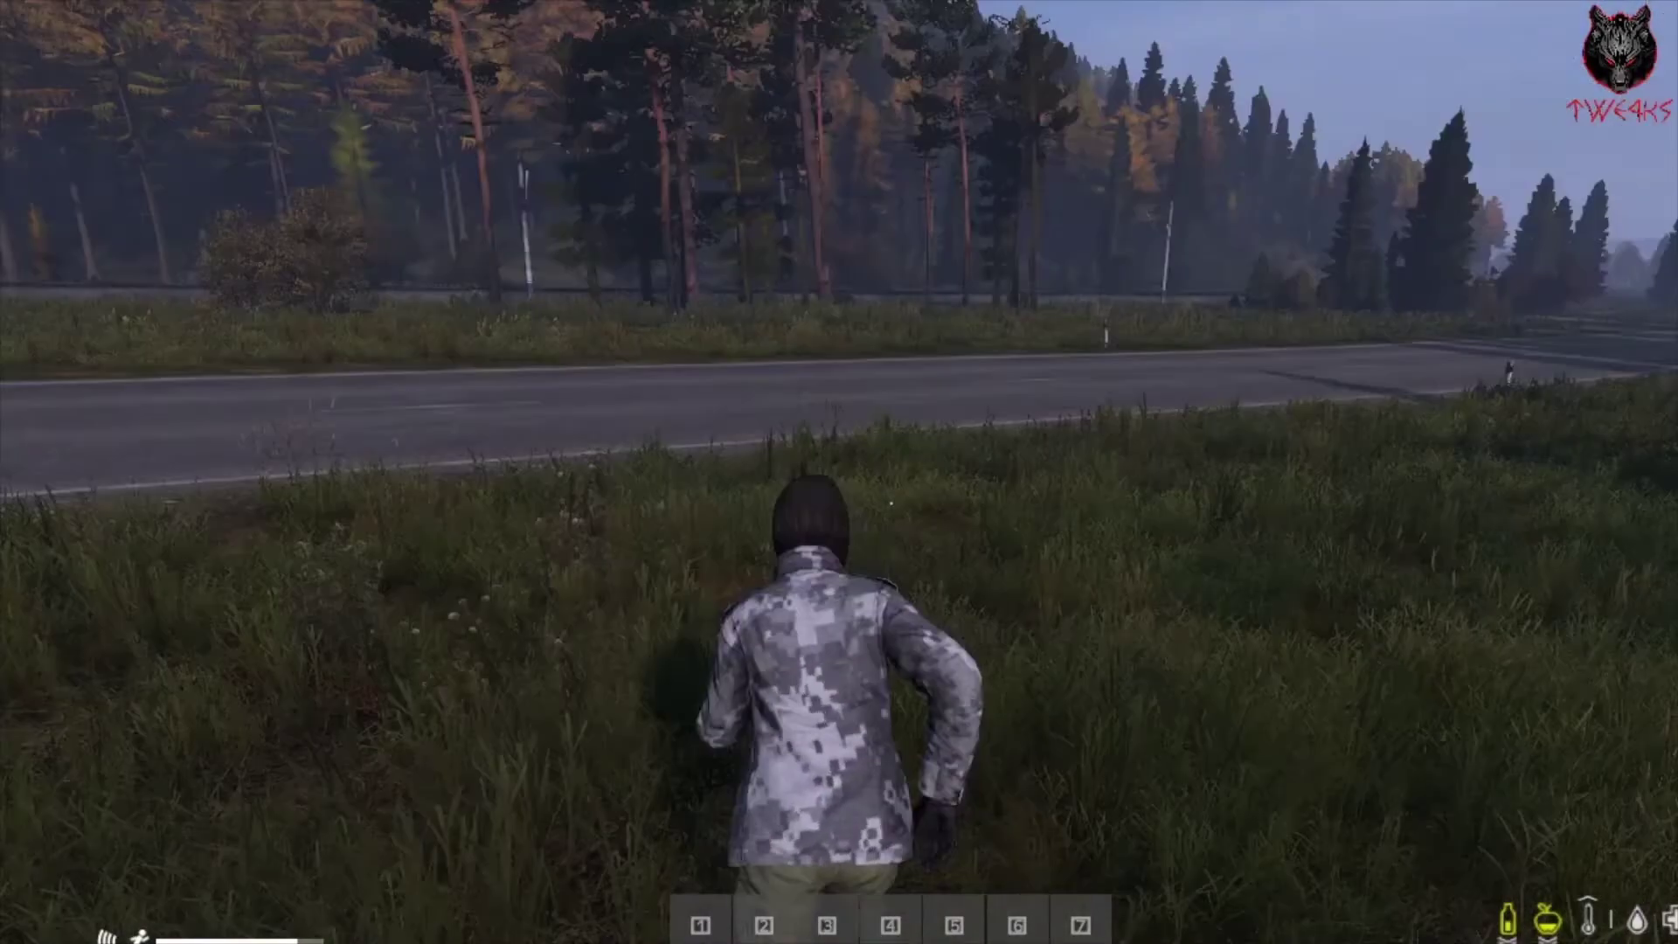
{"action": "key", "text": "w"}
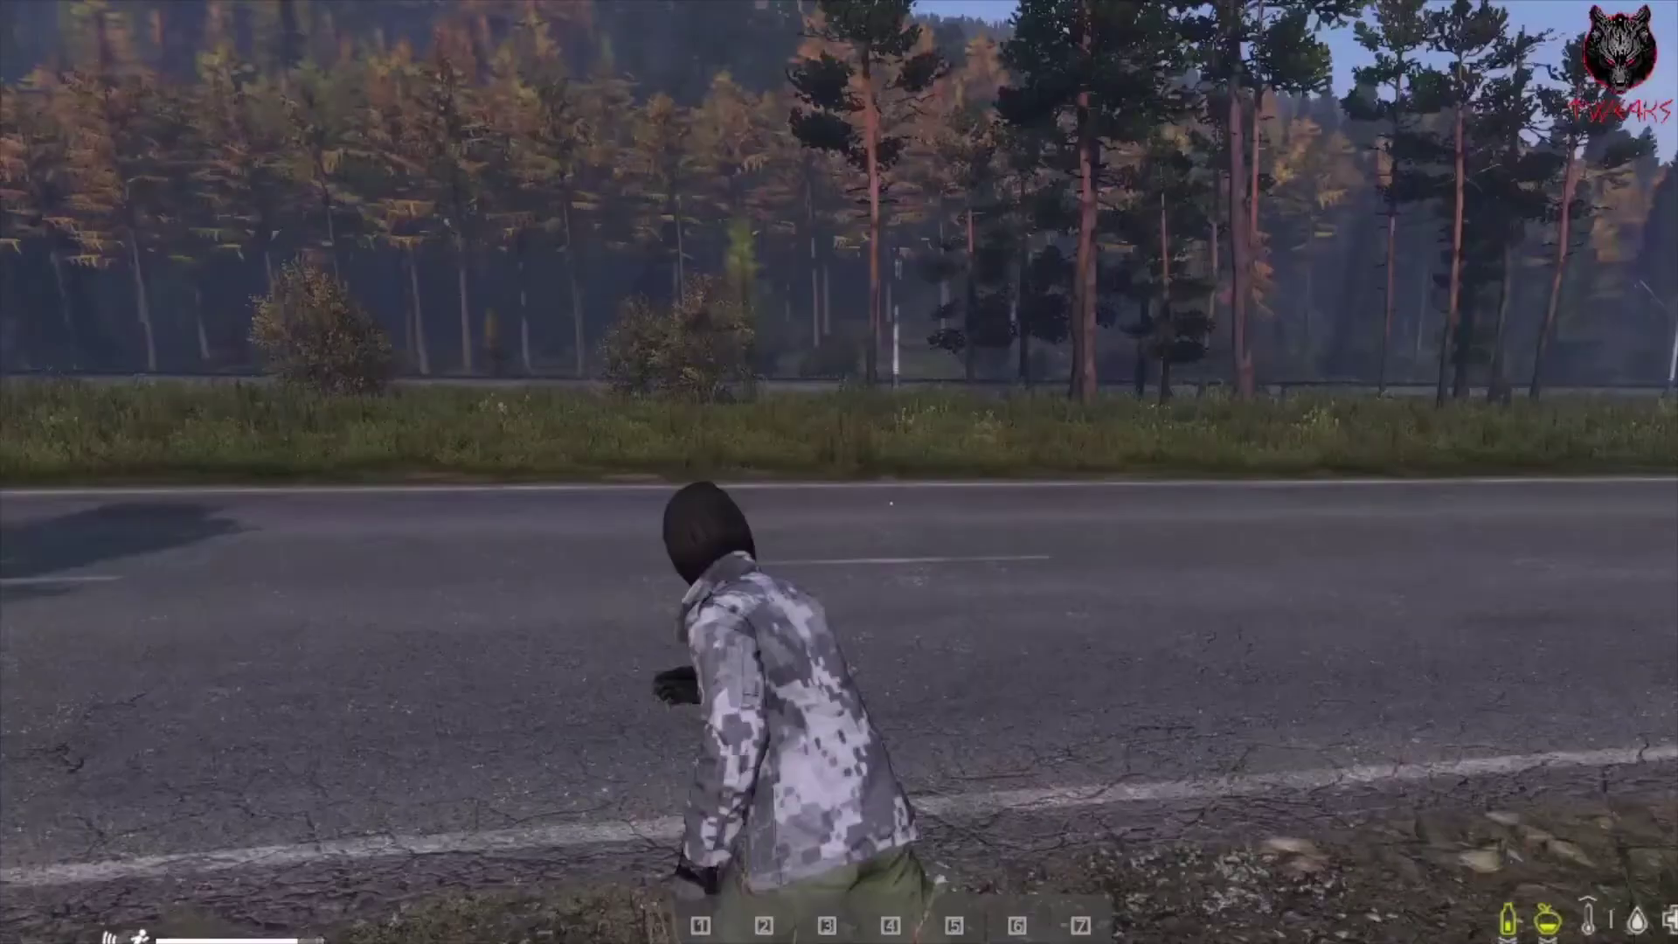
{"action": "key", "text": "w"}
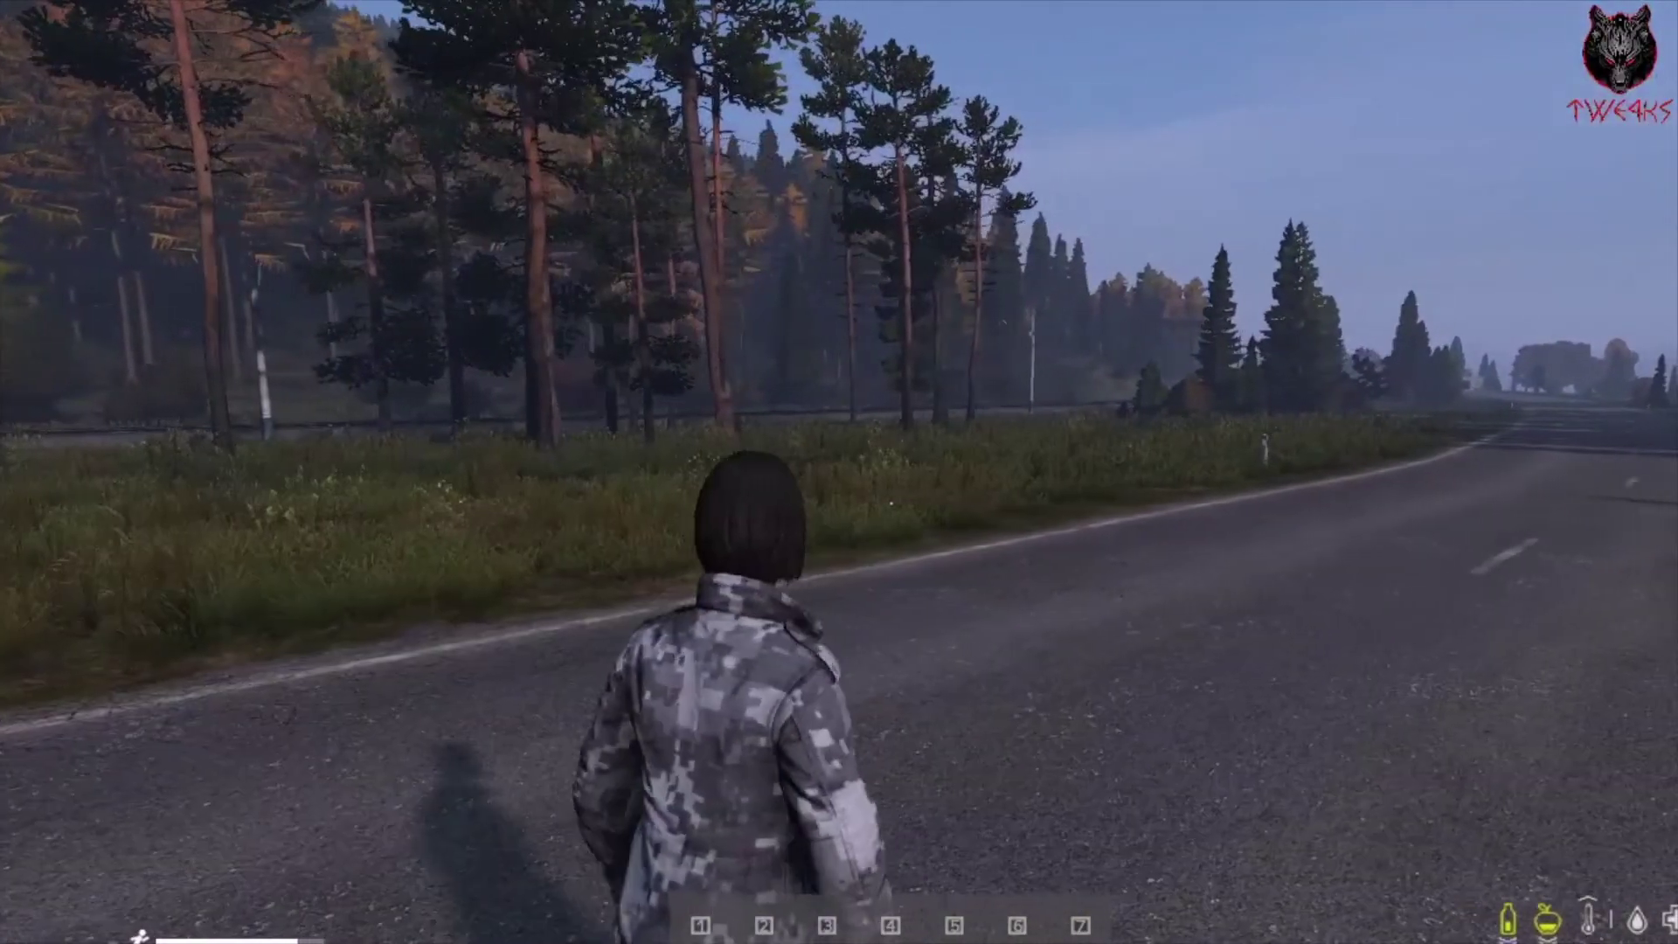
{"action": "key", "text": "w"}
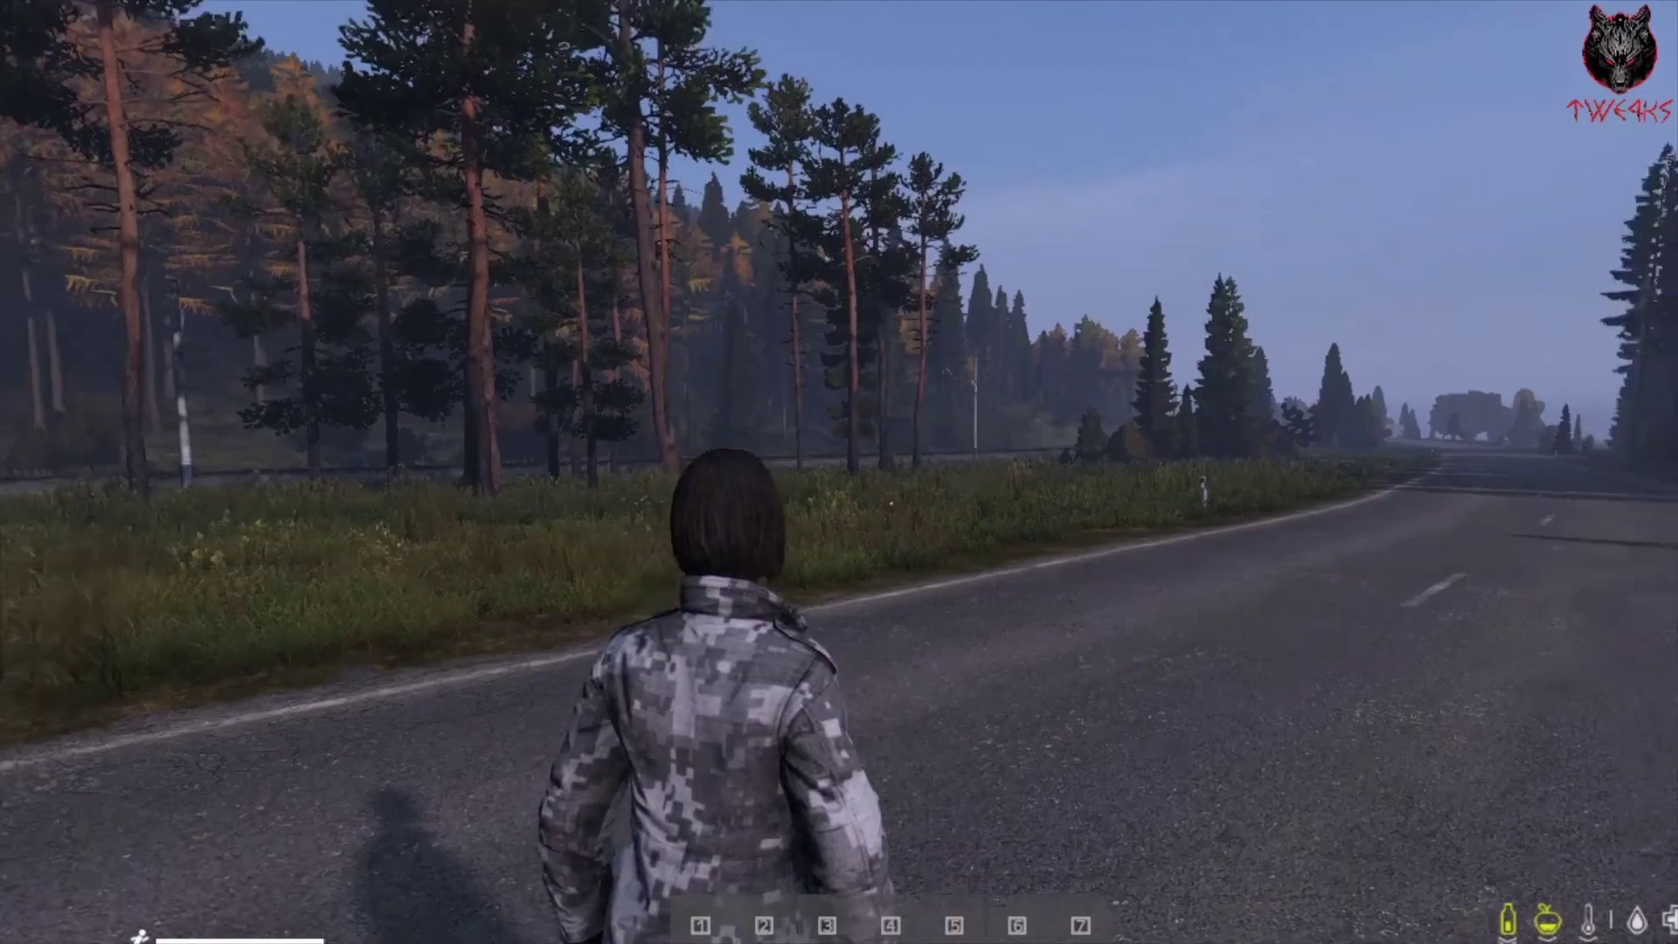
{"action": "key", "text": "w"}
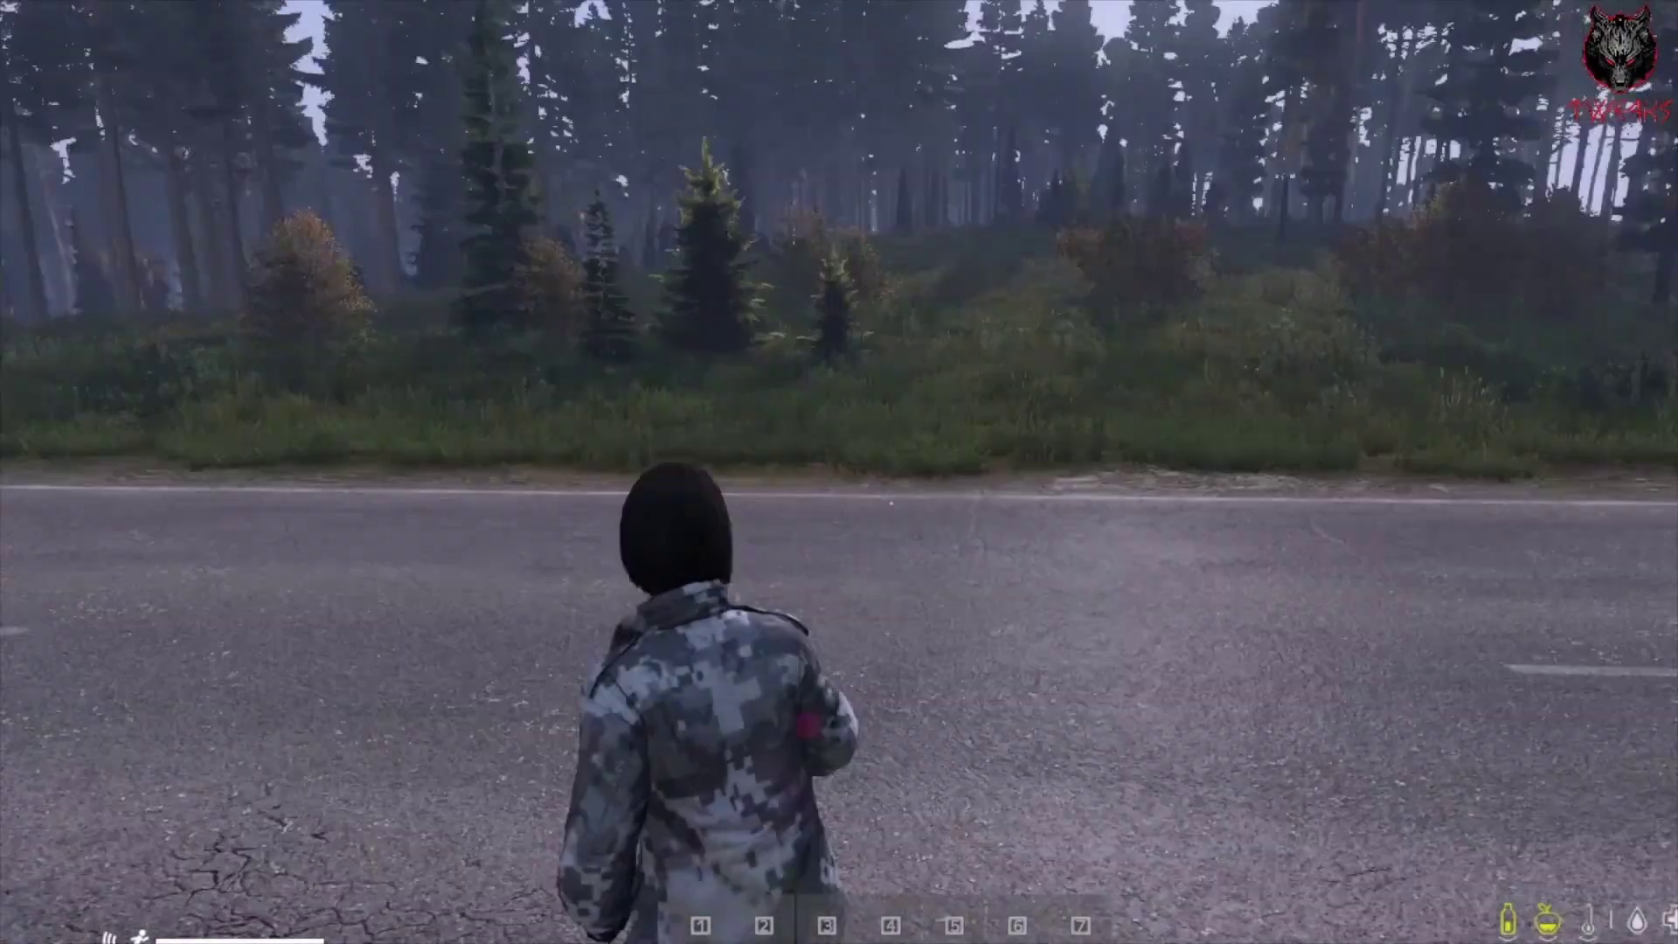
{"action": "key", "text": "w"}
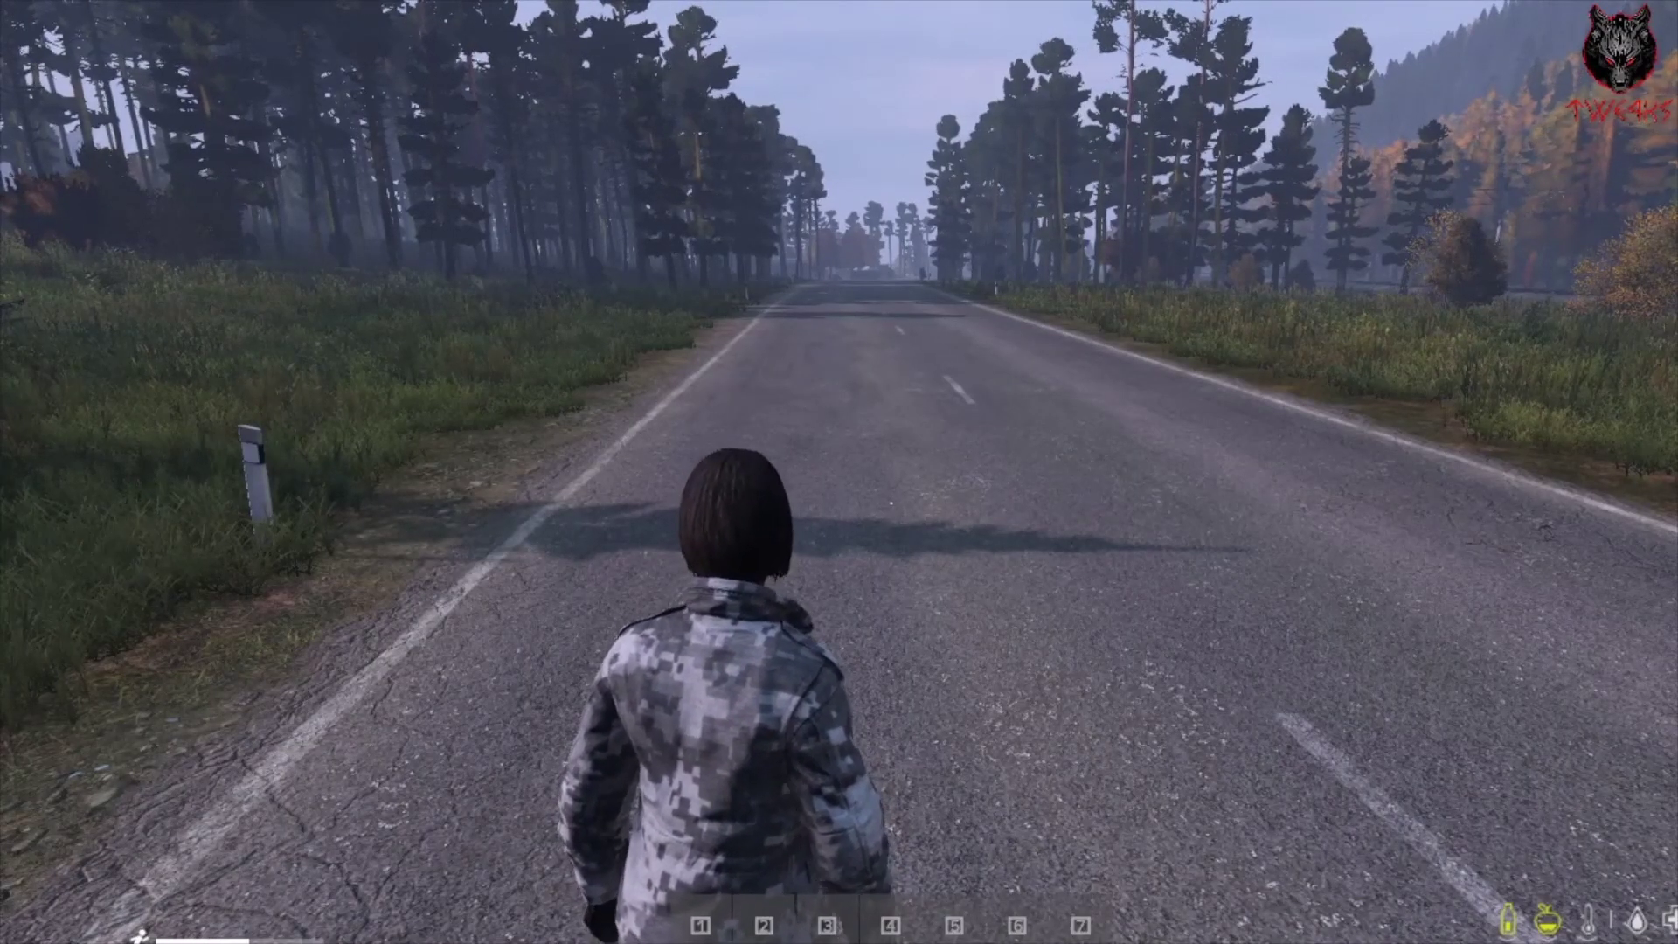
{"action": "key", "text": "w"}
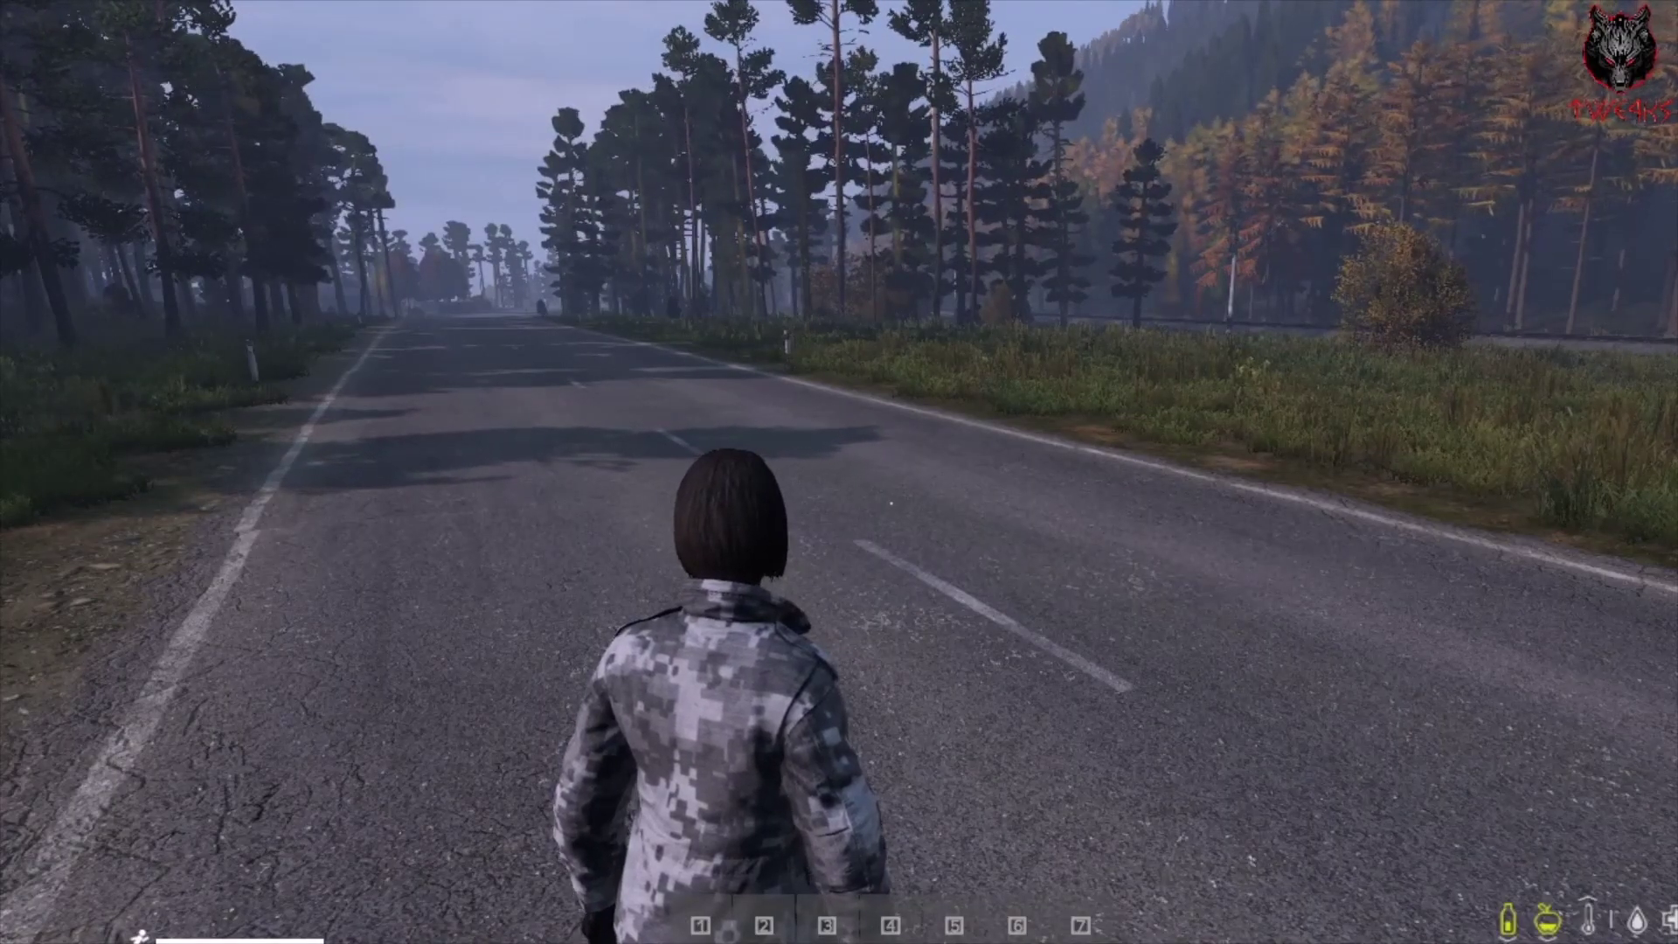
{"action": "key", "text": "w"}
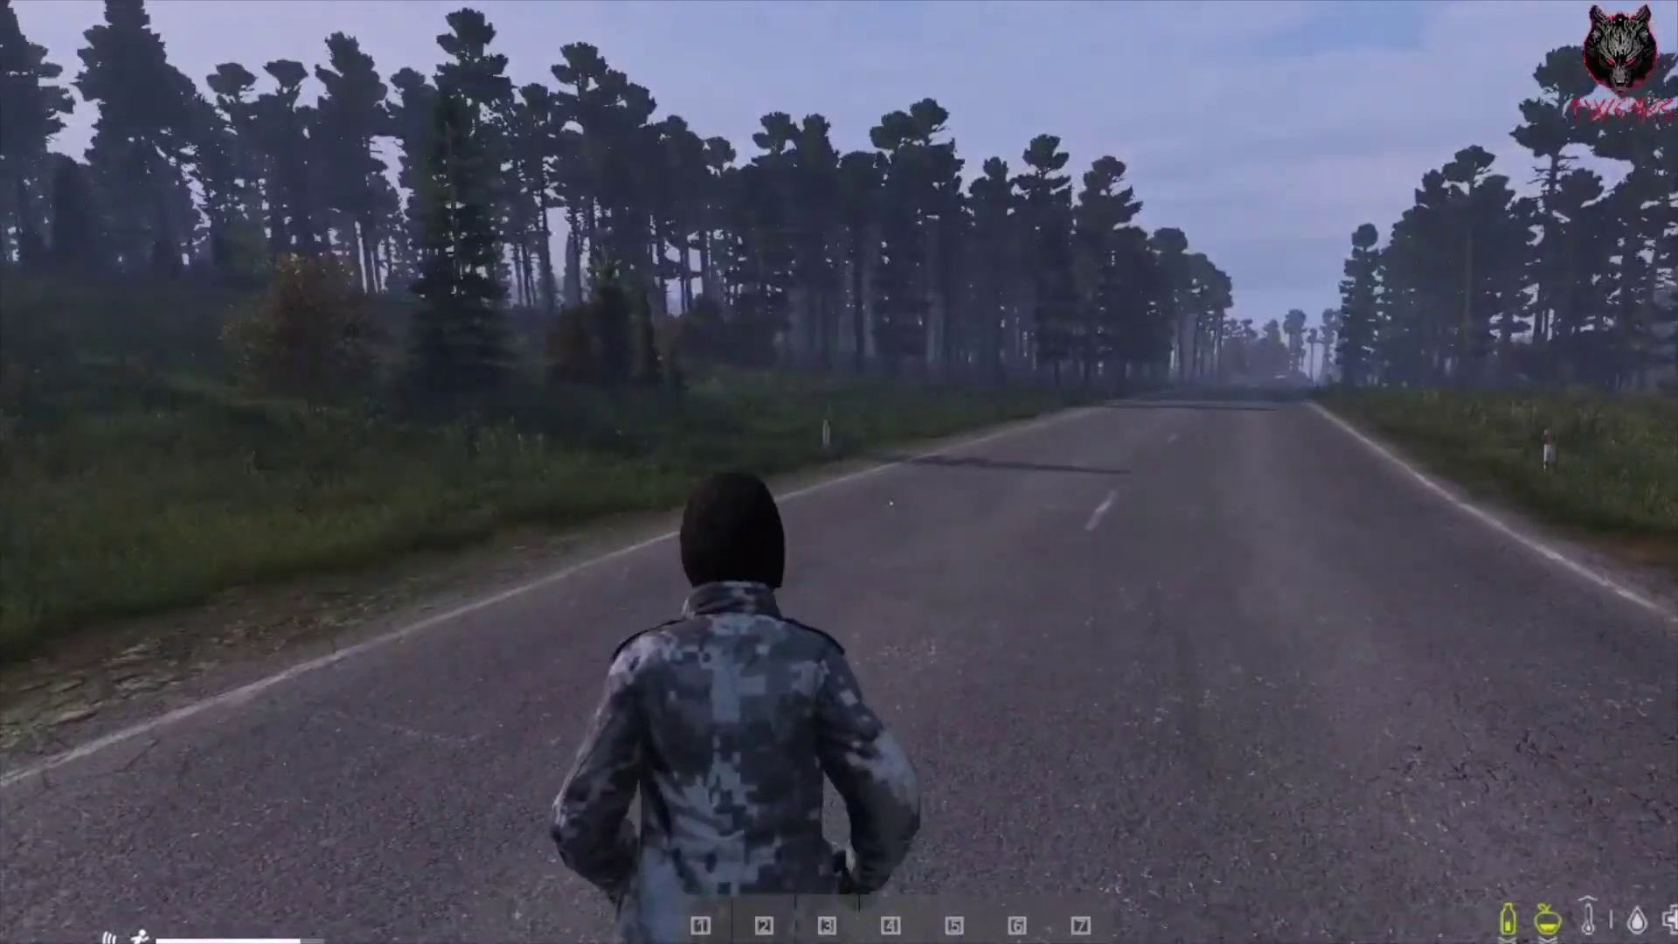
{"action": "key", "text": "c"}
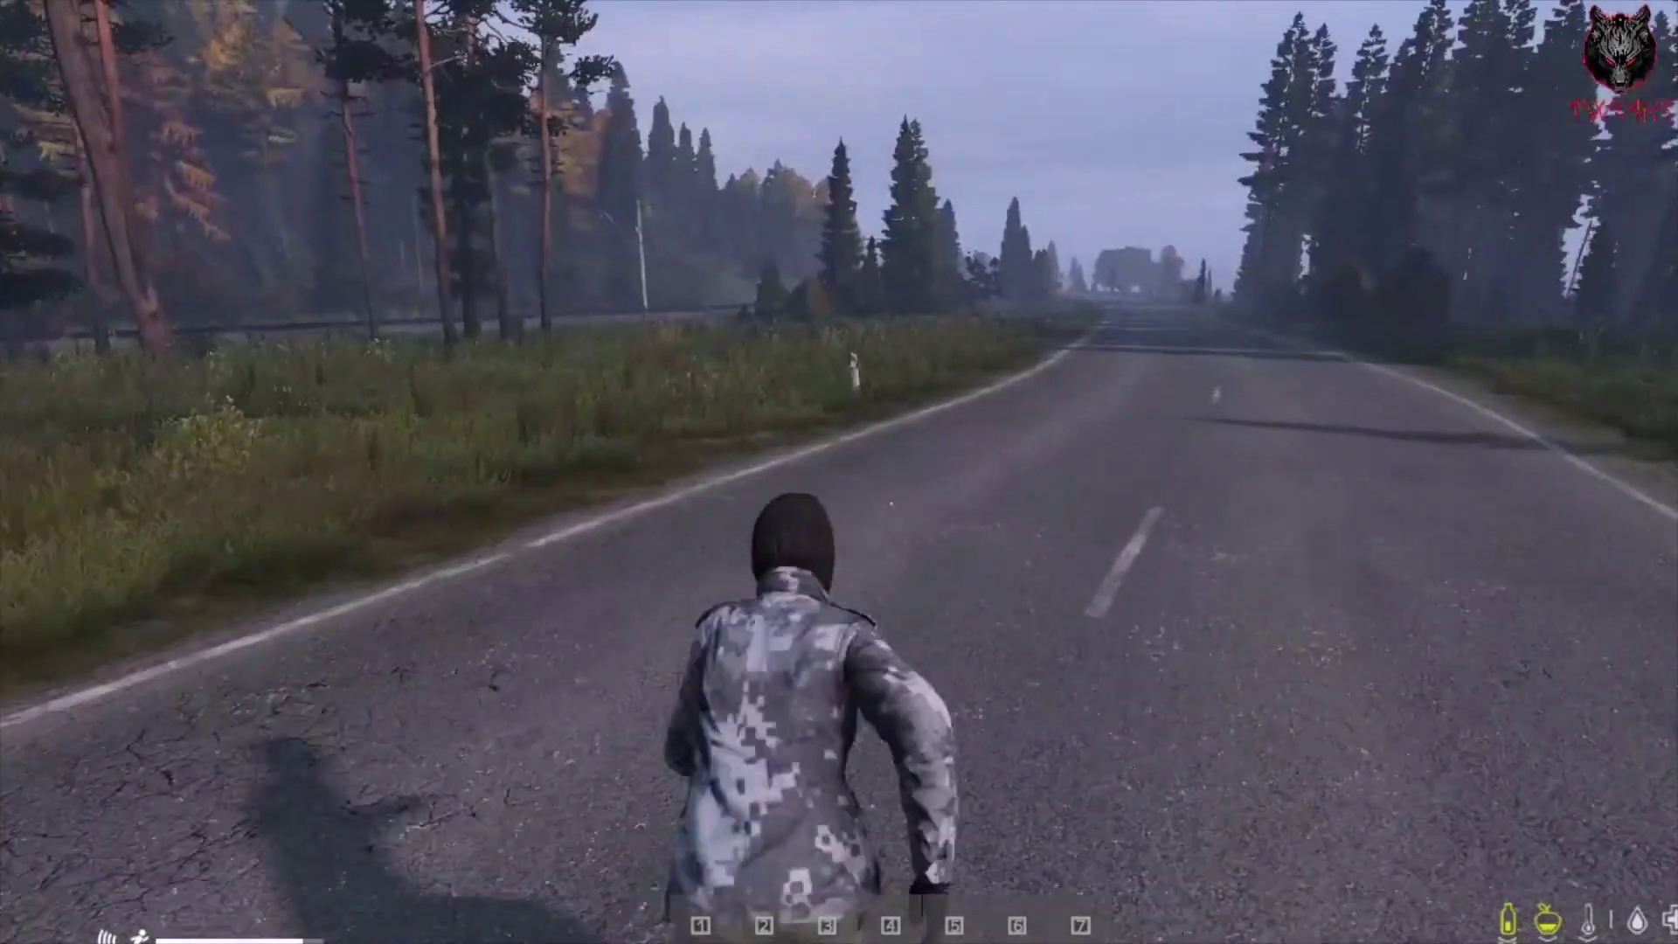
{"action": "key", "text": "w"}
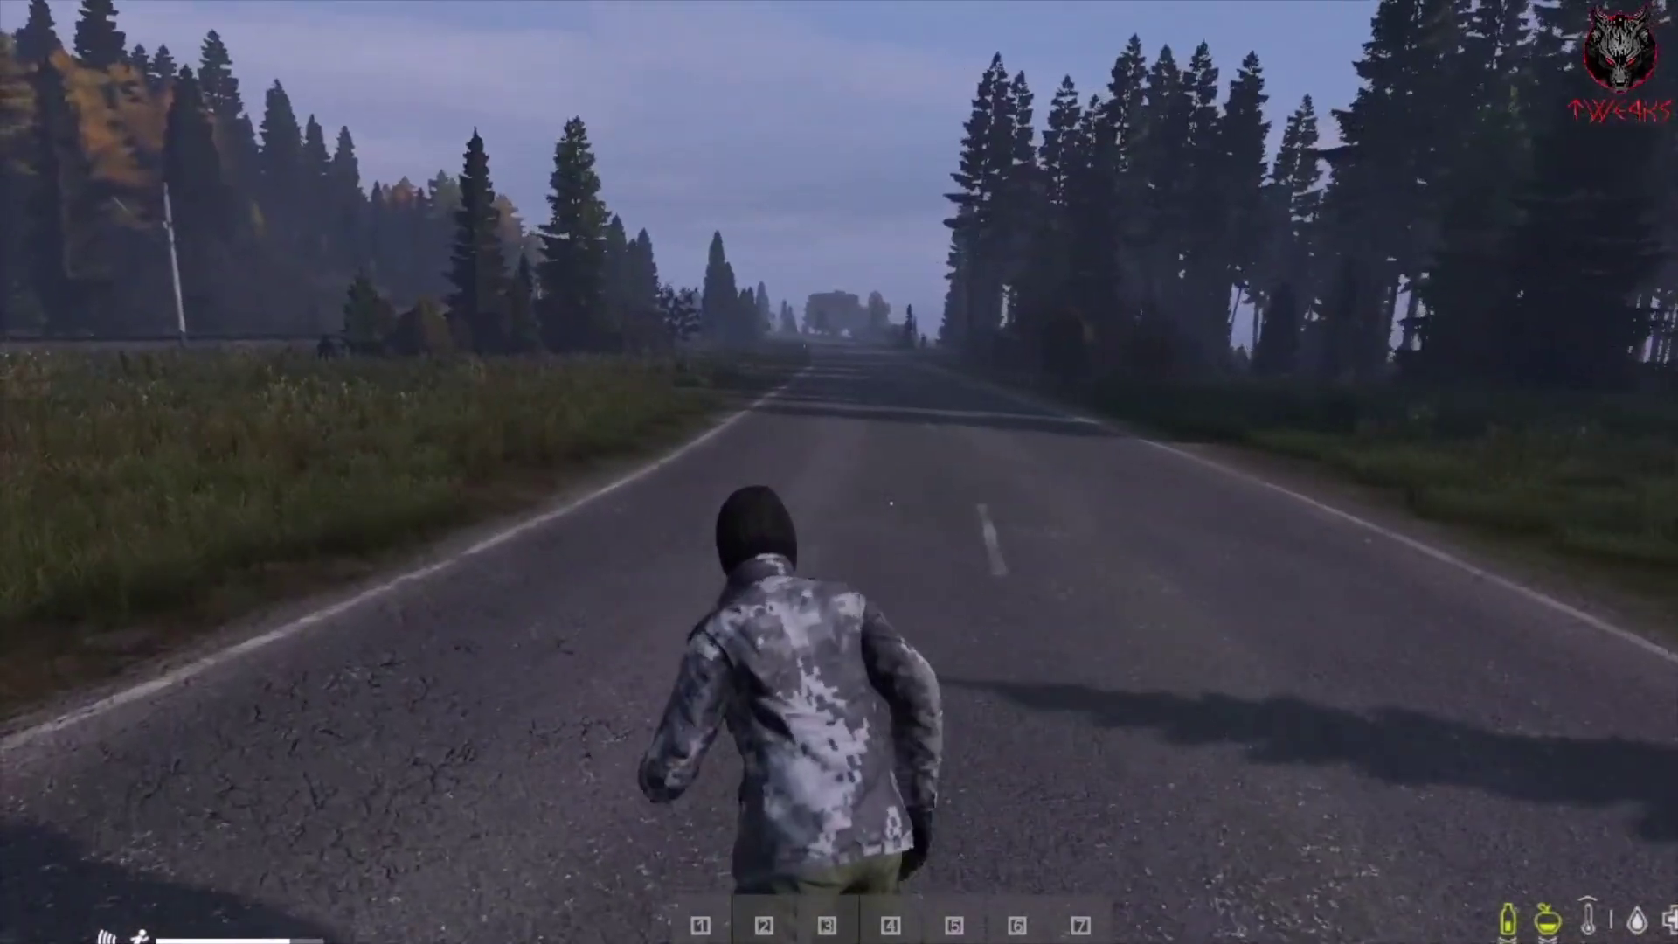